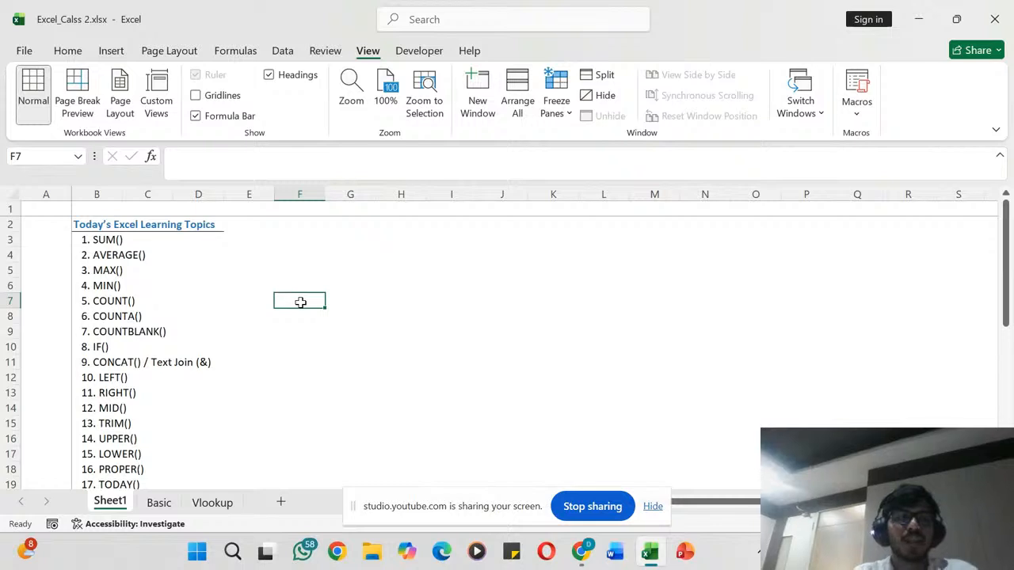
{"action": "scroll", "coordinate": [301, 302], "scroll_direction": "down", "scroll_amount": 1}
{"action": "scroll", "coordinate": [301, 302], "scroll_direction": "up", "scroll_amount": 1}
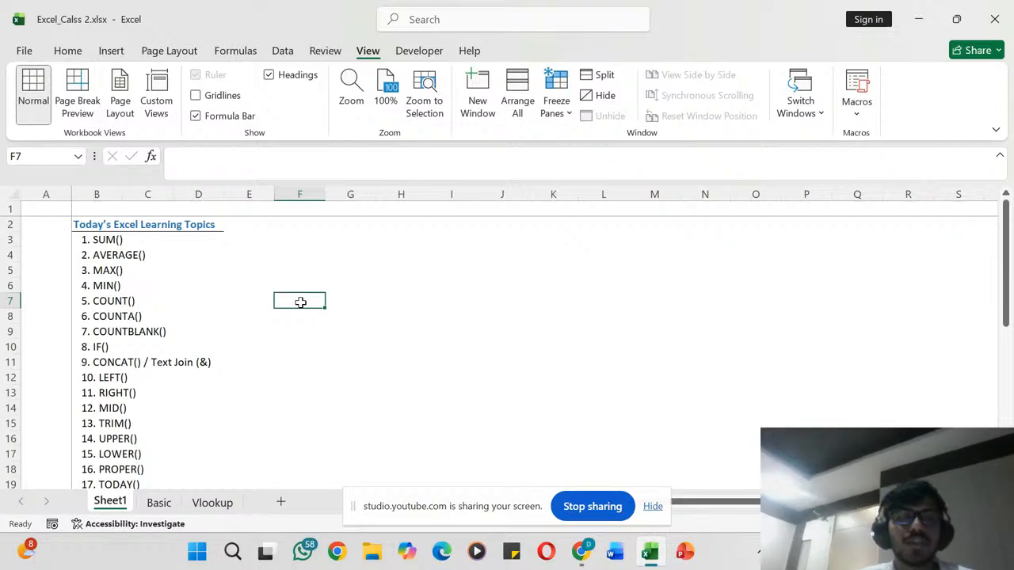
{"action": "left_click", "coordinate": [302, 268]}
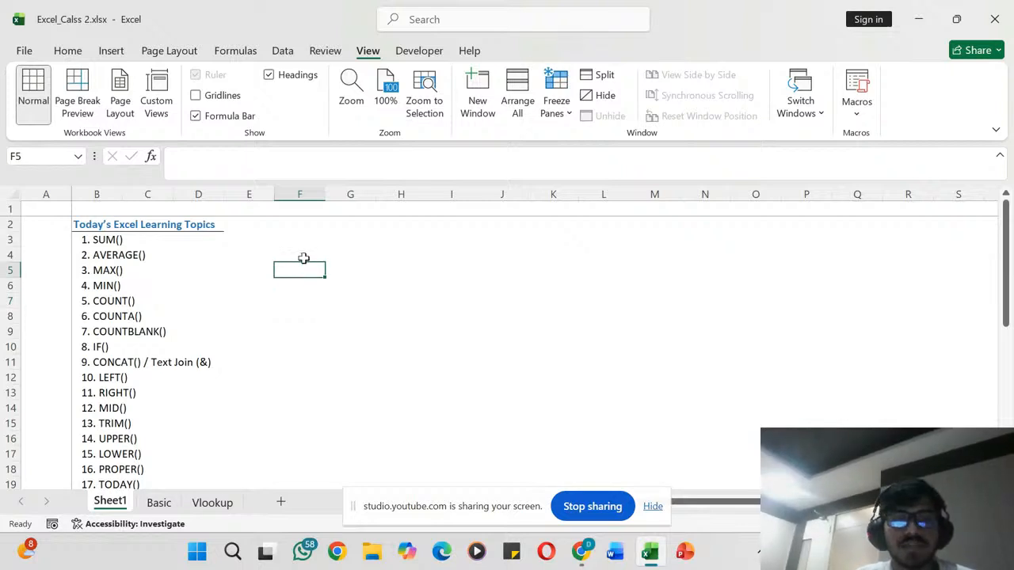
{"action": "left_click", "coordinate": [300, 251]}
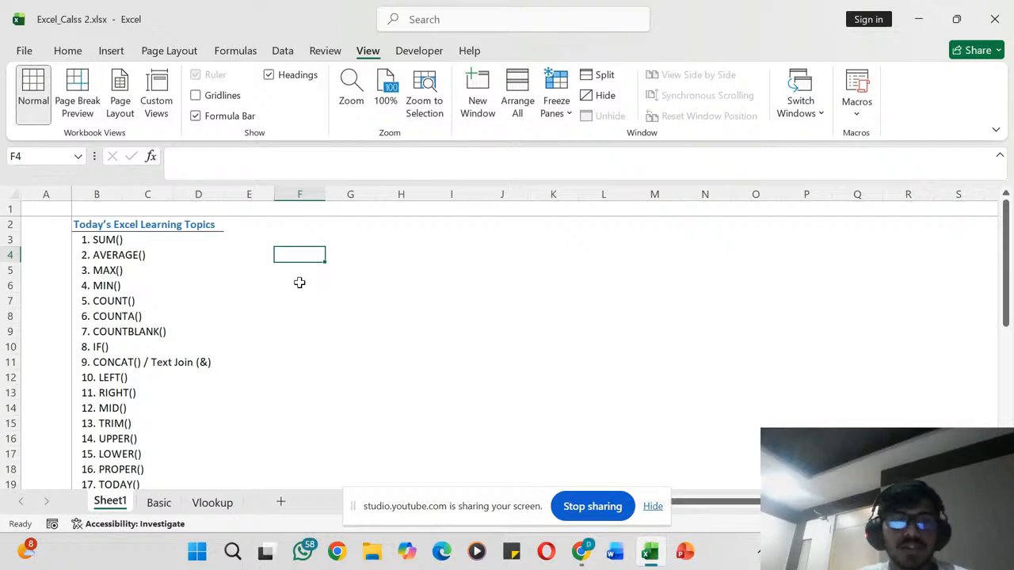
{"action": "left_click", "coordinate": [290, 275]}
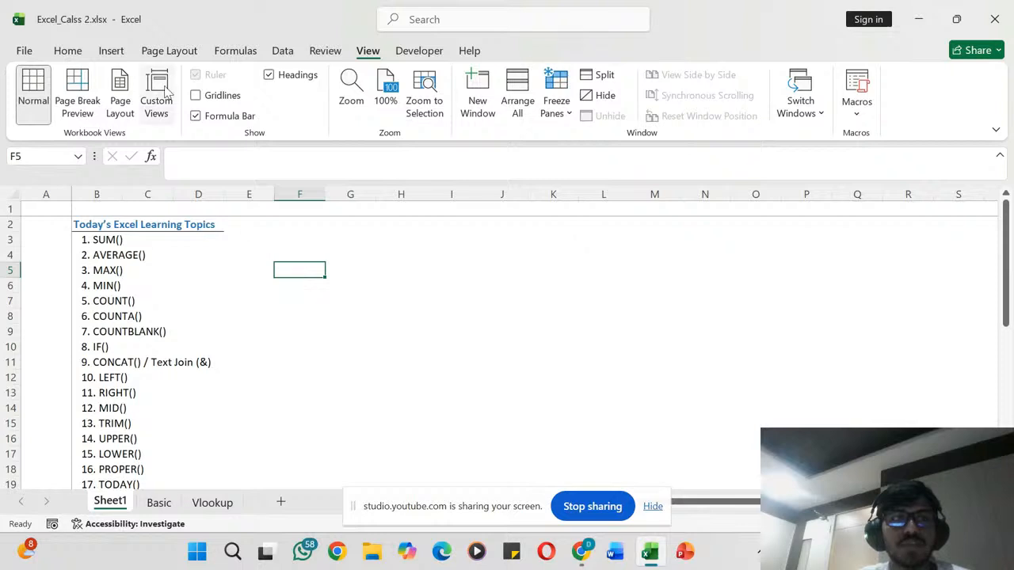
{"action": "left_click", "coordinate": [113, 50]}
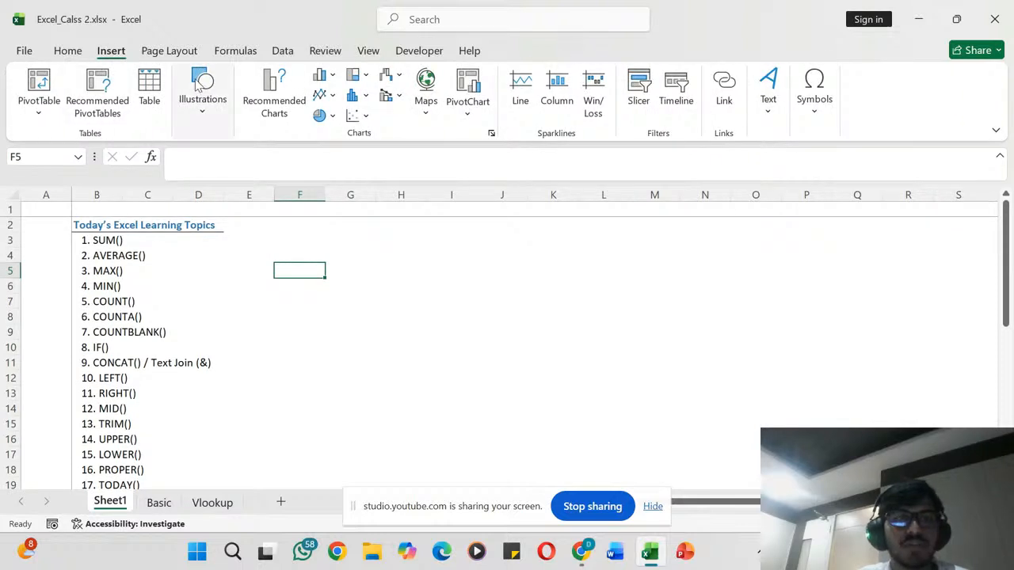
{"action": "left_click", "coordinate": [78, 52]}
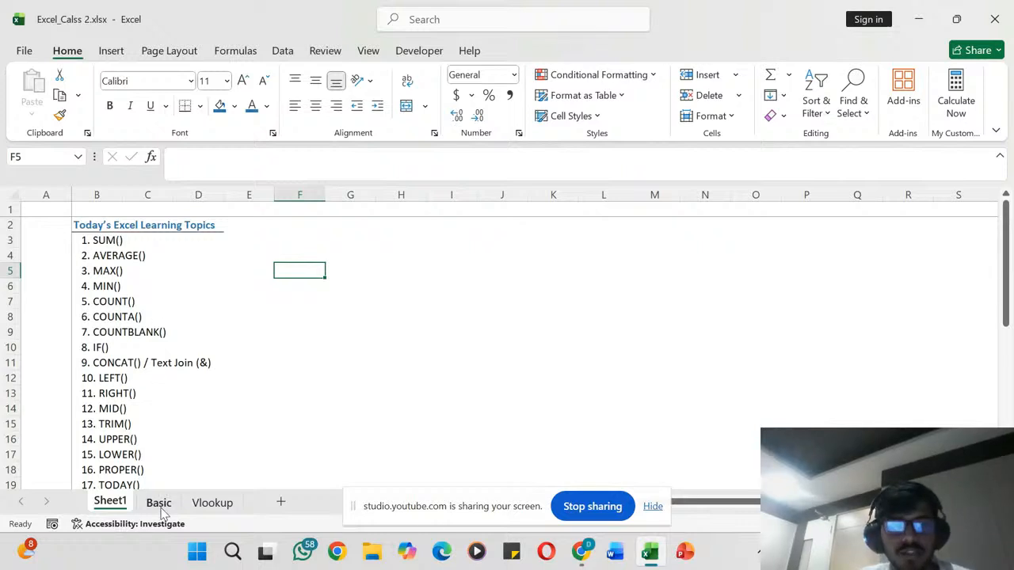
- Hide the screen-sharing notice and open the Basic worksheet
{"action": "left_click", "coordinate": [653, 506]}
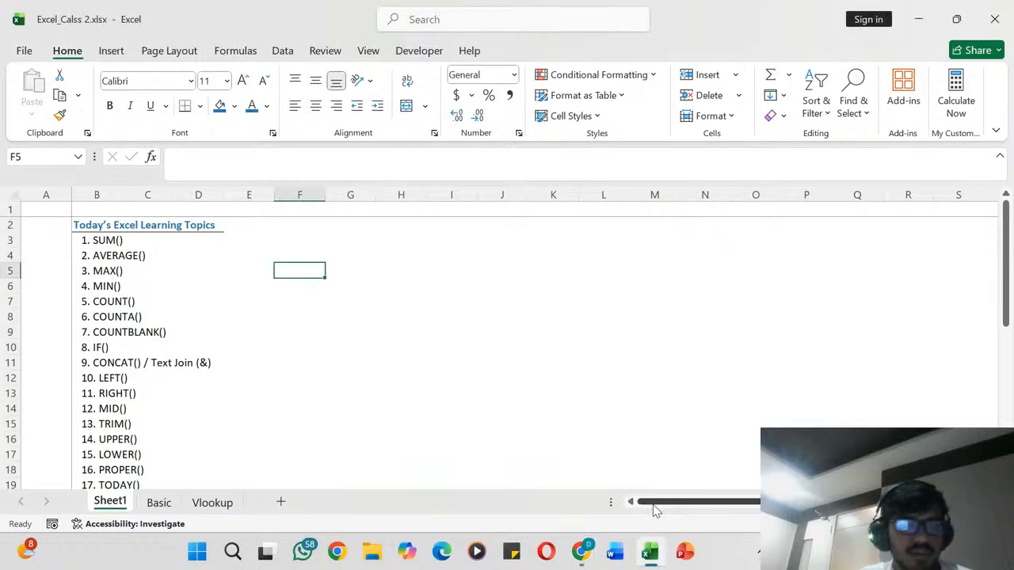
{"action": "left_click", "coordinate": [253, 409]}
{"action": "scroll", "coordinate": [255, 408], "scroll_direction": "down", "scroll_amount": 1}
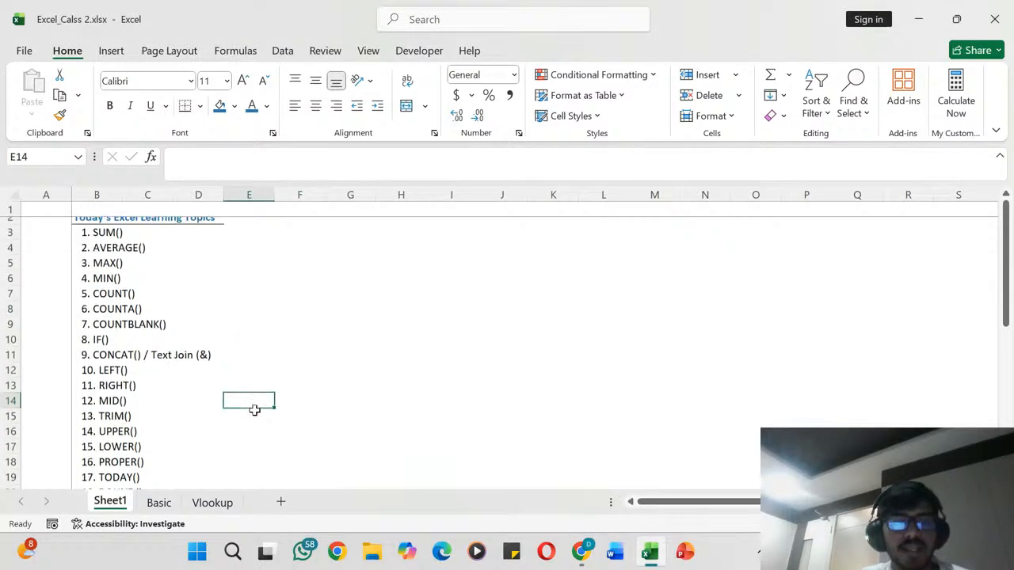
{"action": "scroll", "coordinate": [255, 410], "scroll_direction": "up", "scroll_amount": 1}
{"action": "scroll", "coordinate": [254, 411], "scroll_direction": "down", "scroll_amount": 1}
{"action": "left_click", "coordinate": [158, 502]}
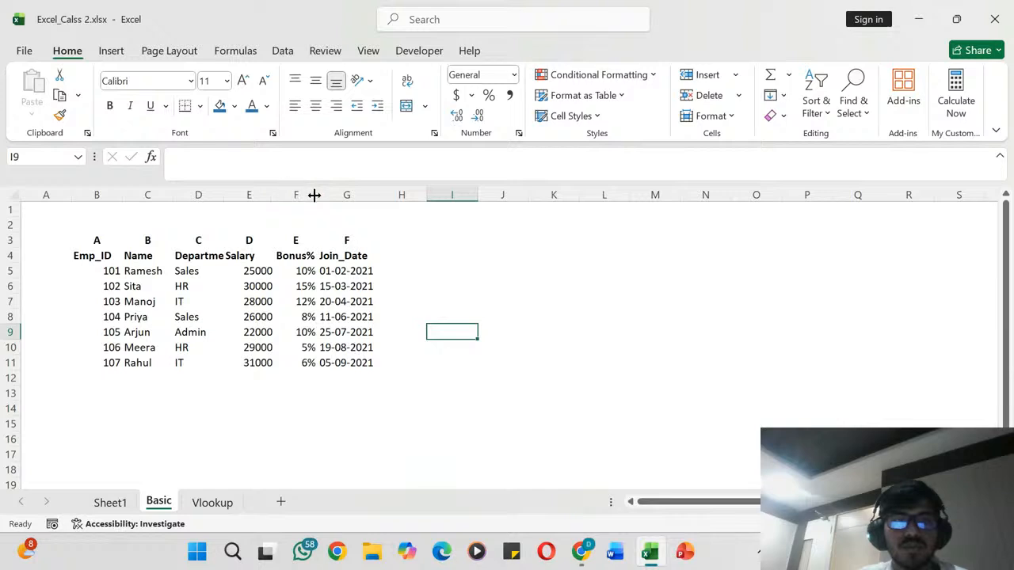
- Autofit the widths of the employee table's columns B to F to their contents
{"action": "left_click_drag", "start_coordinate": [315, 195], "coordinate": [314, 195]}
{"action": "left_click", "coordinate": [375, 195]}
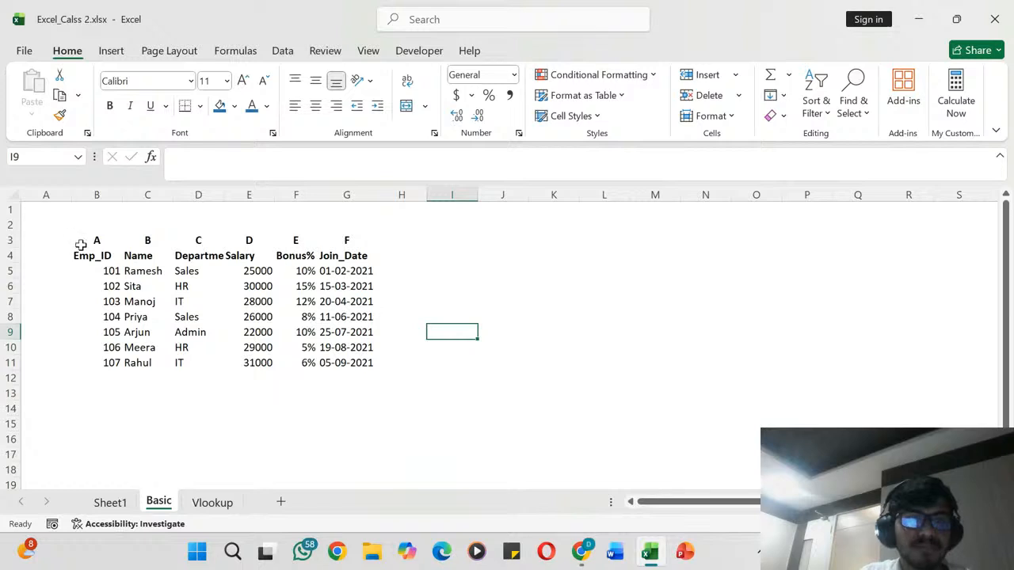
{"action": "left_click_drag", "start_coordinate": [91, 235], "coordinate": [357, 235]}
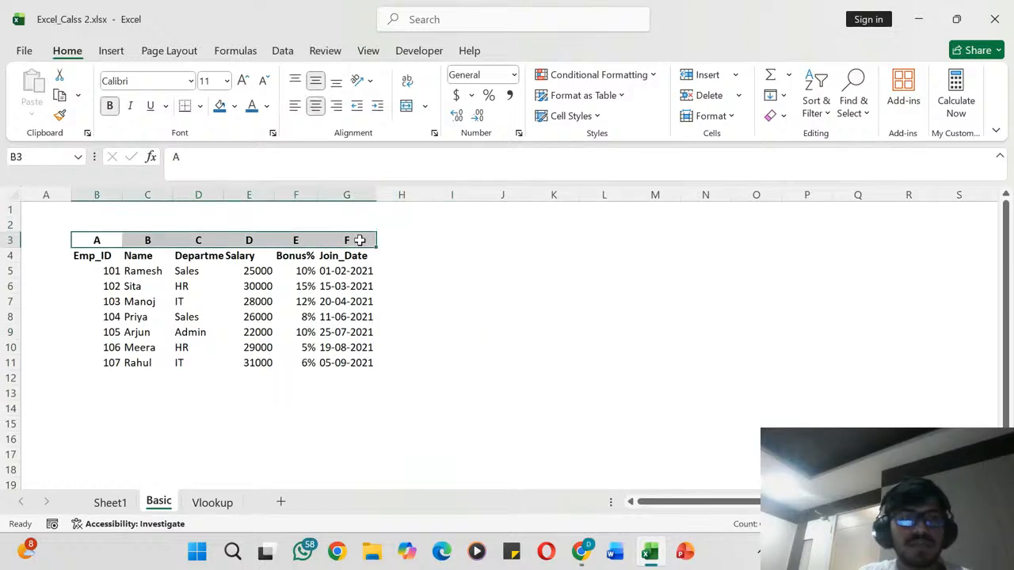
{"action": "double_click", "coordinate": [118, 194]}
{"action": "double_click", "coordinate": [162, 196]}
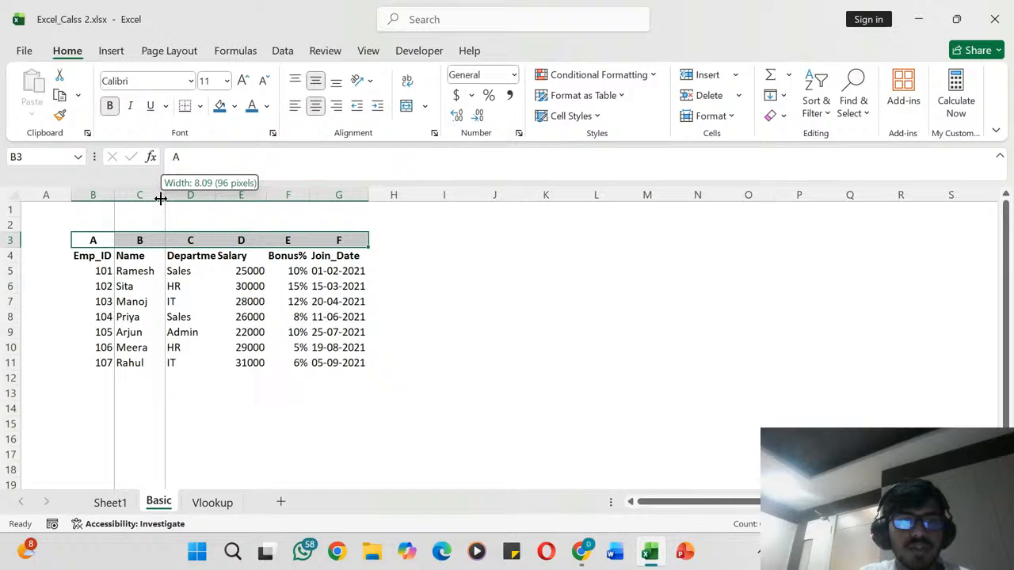
{"action": "double_click", "coordinate": [207, 195]}
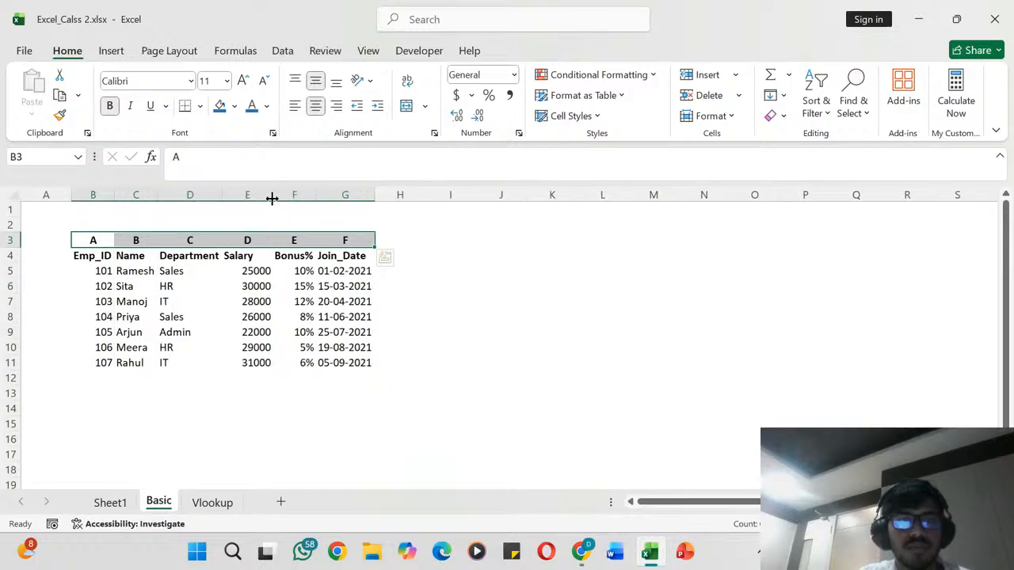
{"action": "double_click", "coordinate": [271, 198]}
{"action": "double_click", "coordinate": [299, 195]}
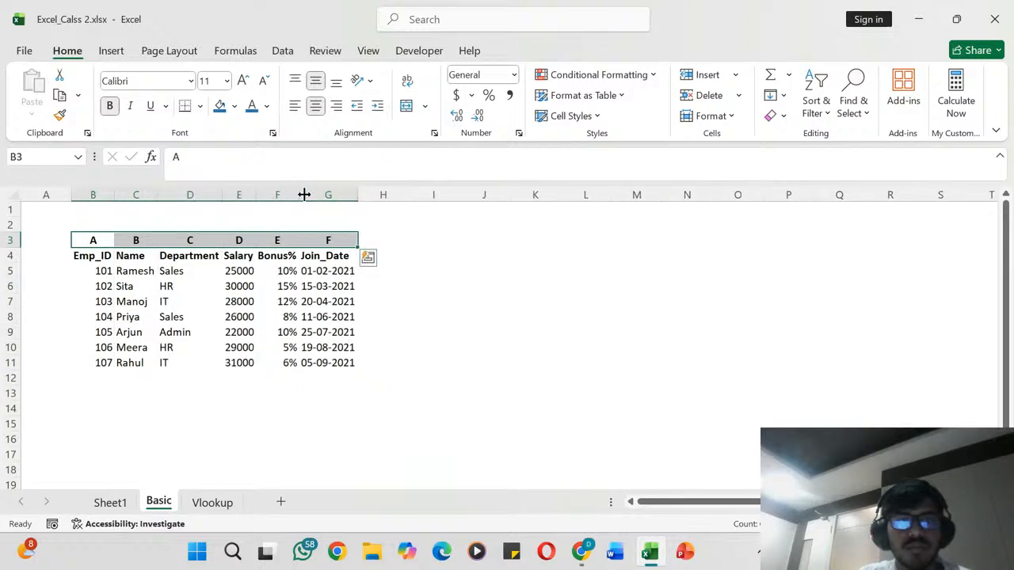
{"action": "left_click", "coordinate": [350, 195]}
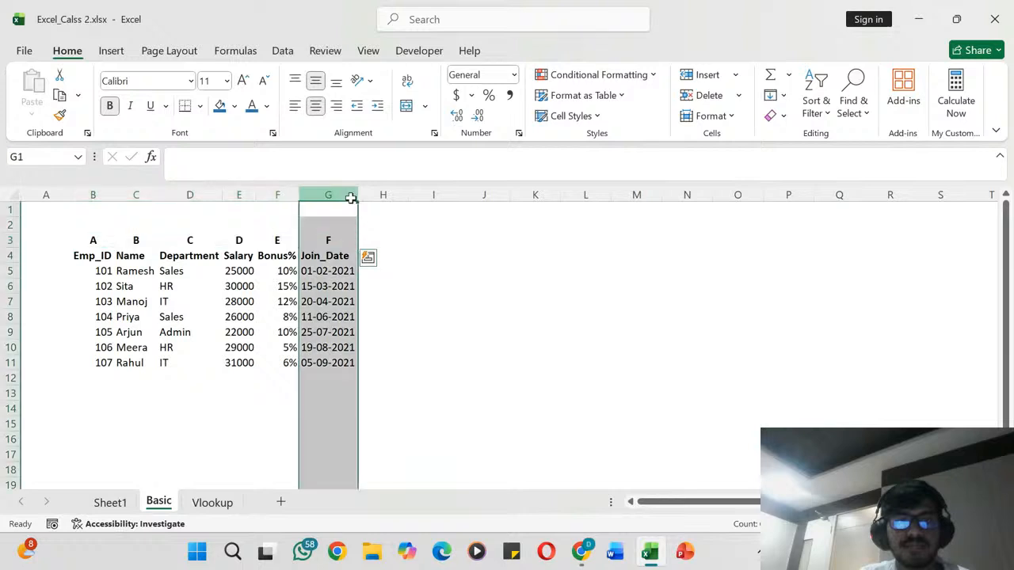
{"action": "left_click", "coordinate": [427, 256]}
{"action": "scroll", "coordinate": [427, 256], "scroll_direction": "down", "scroll_amount": 1}
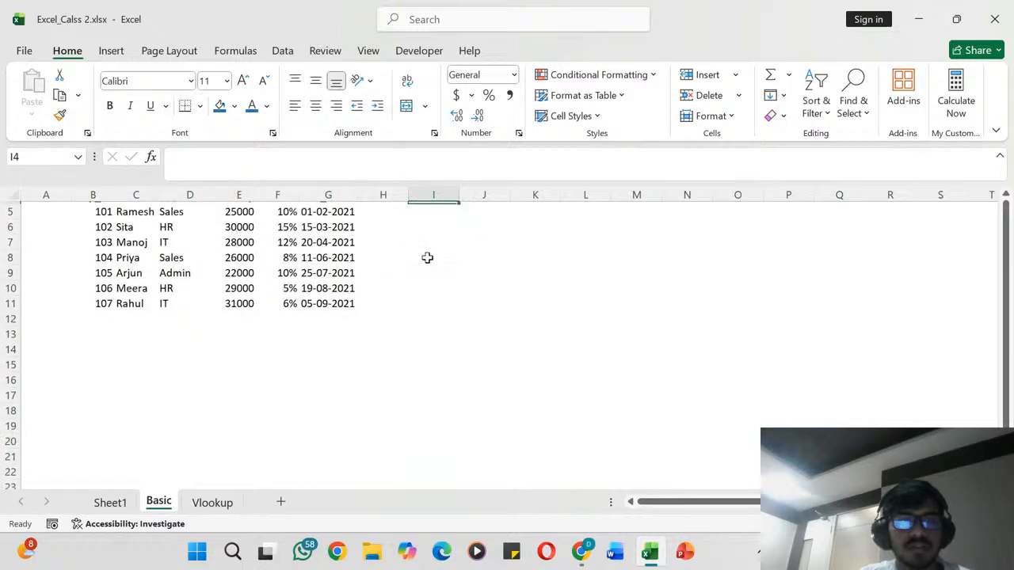
{"action": "scroll", "coordinate": [428, 256], "scroll_direction": "up", "scroll_amount": 1}
{"action": "left_click_drag", "start_coordinate": [90, 239], "coordinate": [324, 244]}
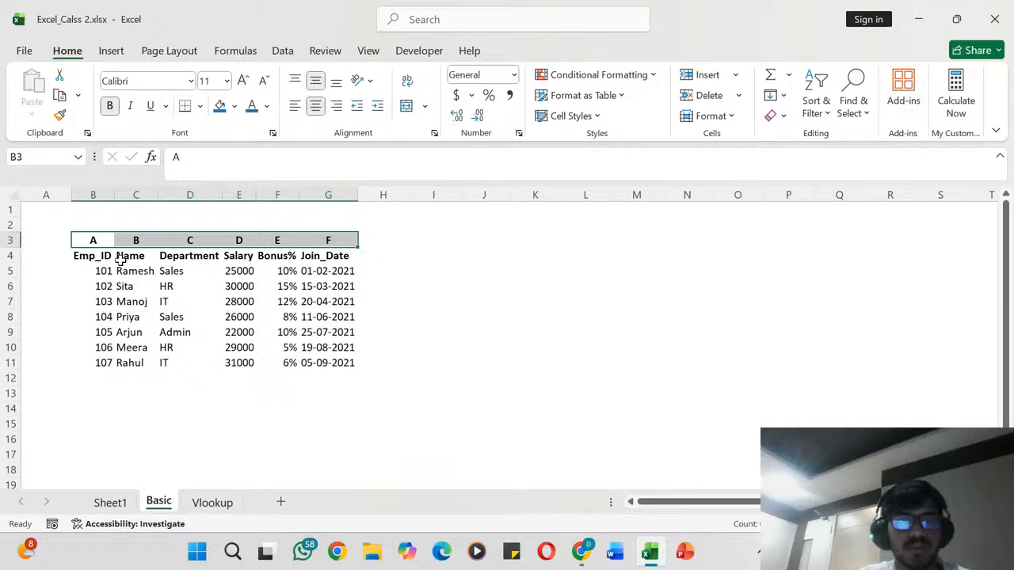
{"action": "left_click_drag", "start_coordinate": [87, 256], "coordinate": [317, 356]}
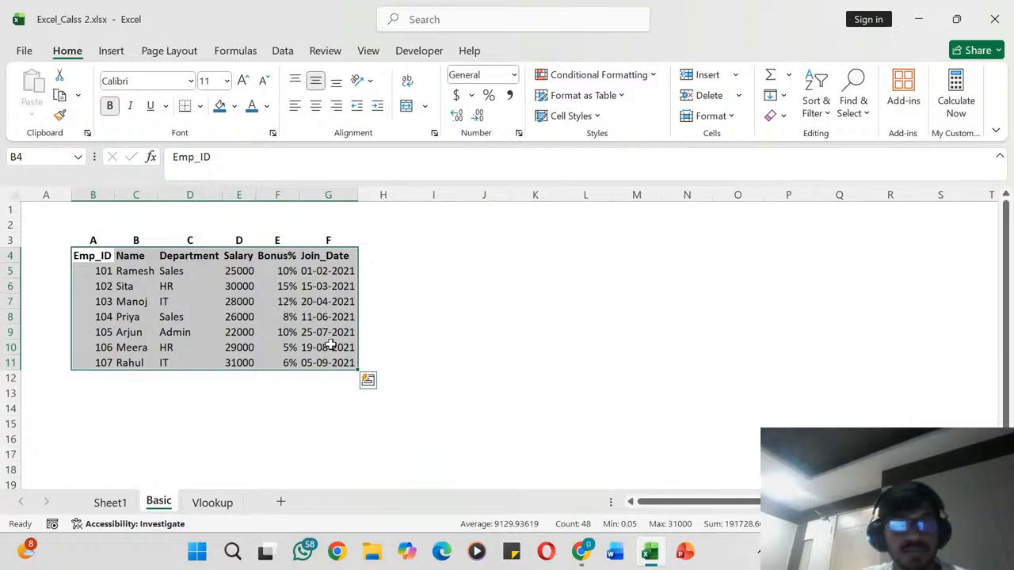
{"action": "left_click", "coordinate": [392, 303]}
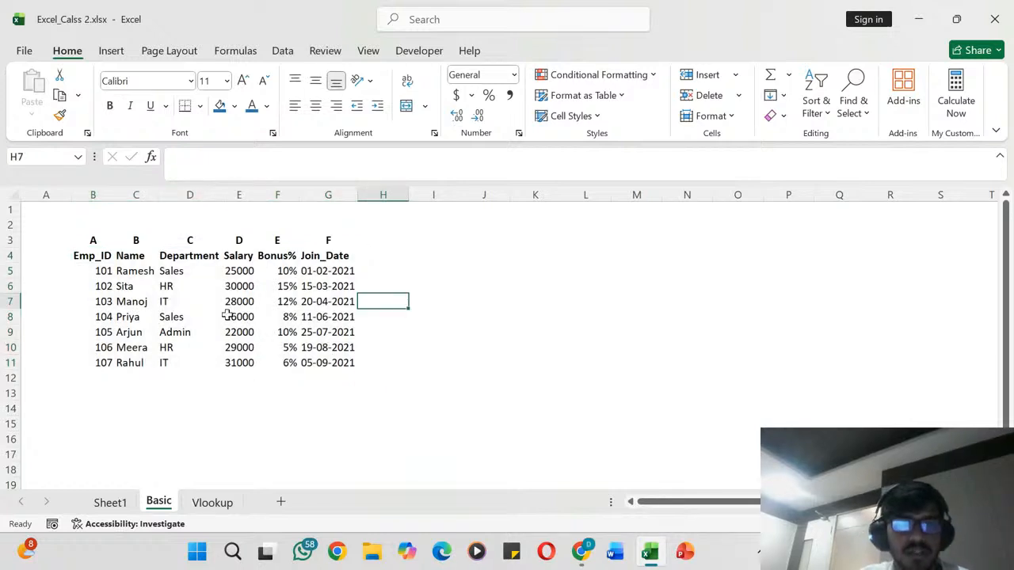
{"action": "scroll", "coordinate": [220, 318], "scroll_direction": "down", "scroll_amount": 1}
{"action": "scroll", "coordinate": [159, 317], "scroll_direction": "up", "scroll_amount": 1}
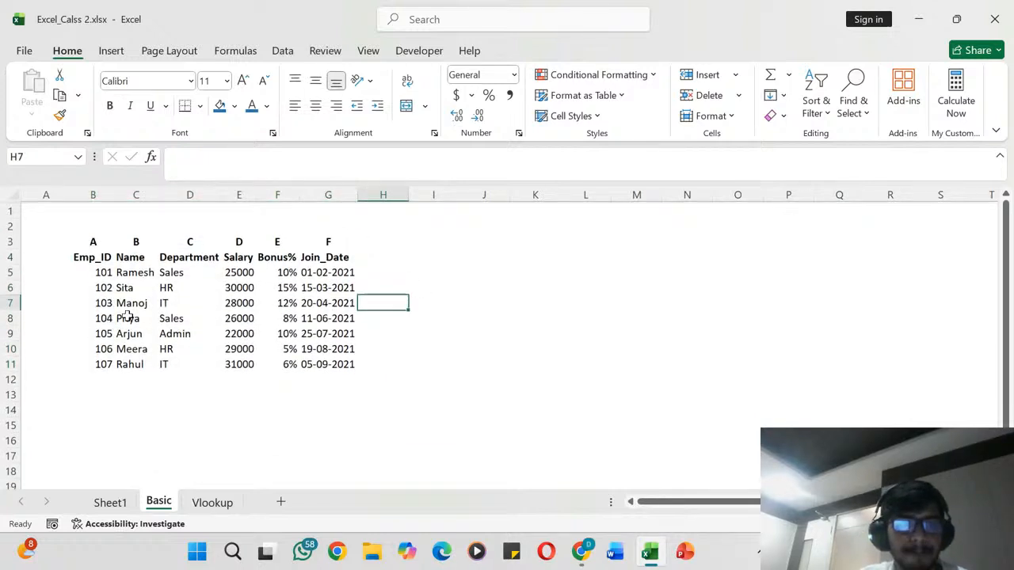
- Fill the column-letter row B3:G3 with the lightest theme blue and the header row B4:G4 with the lightest theme grey
{"action": "left_click", "coordinate": [87, 246]}
{"action": "left_click_drag", "start_coordinate": [88, 246], "coordinate": [335, 238]}
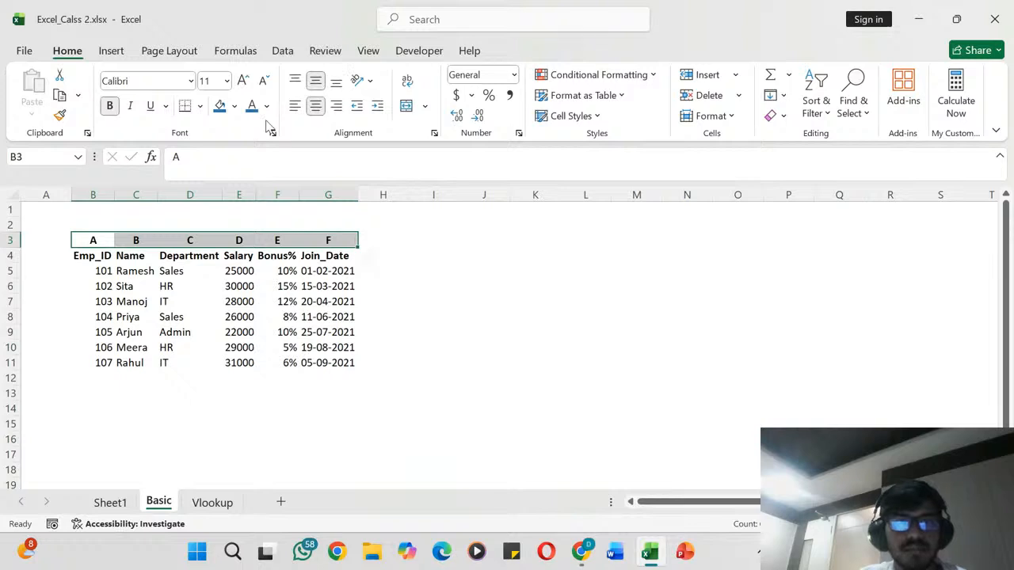
{"action": "left_click", "coordinate": [234, 107]}
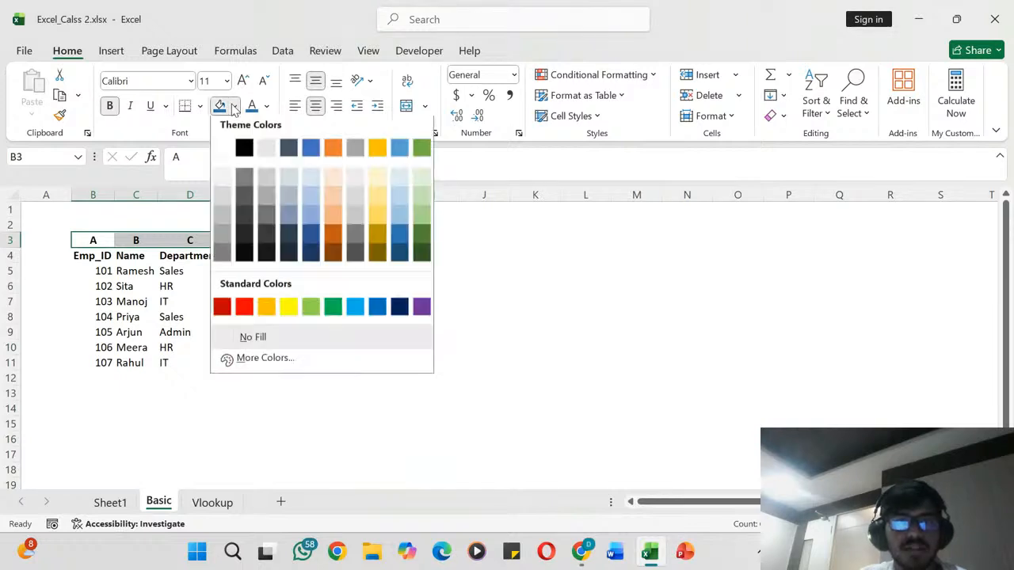
{"action": "left_click", "coordinate": [311, 182]}
{"action": "left_click_drag", "start_coordinate": [91, 256], "coordinate": [317, 257]}
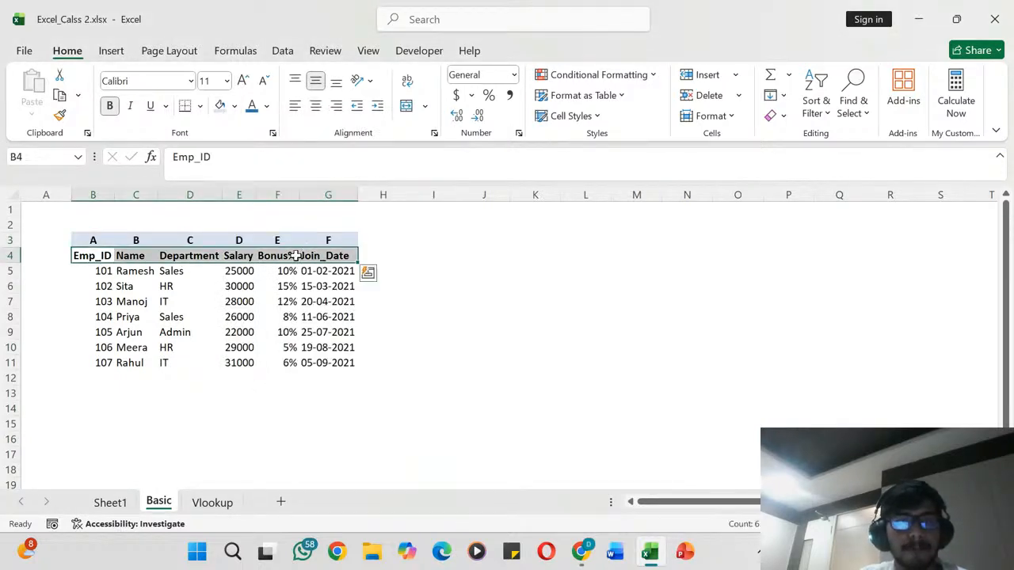
{"action": "left_click", "coordinate": [236, 107]}
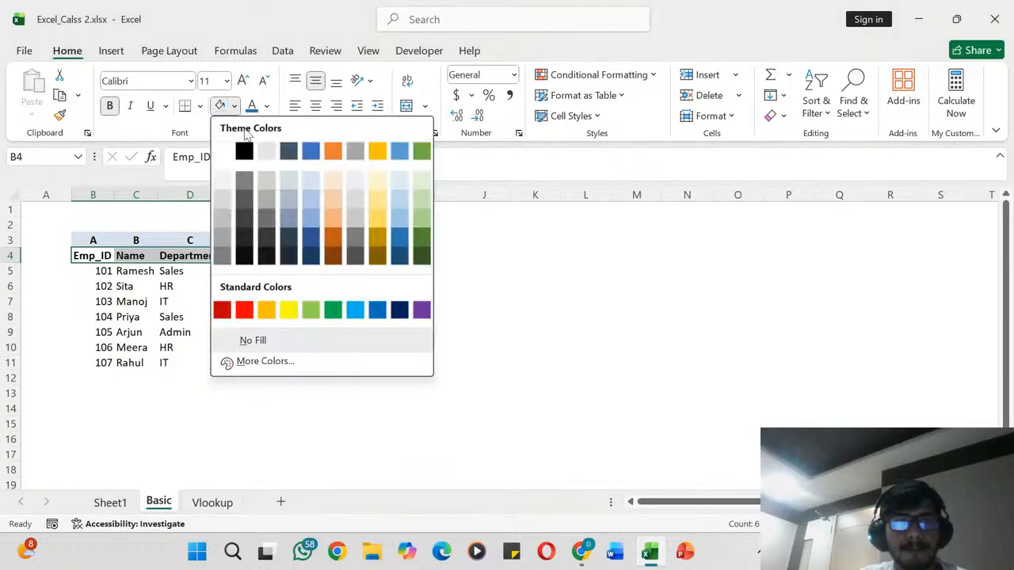
{"action": "left_click", "coordinate": [356, 182]}
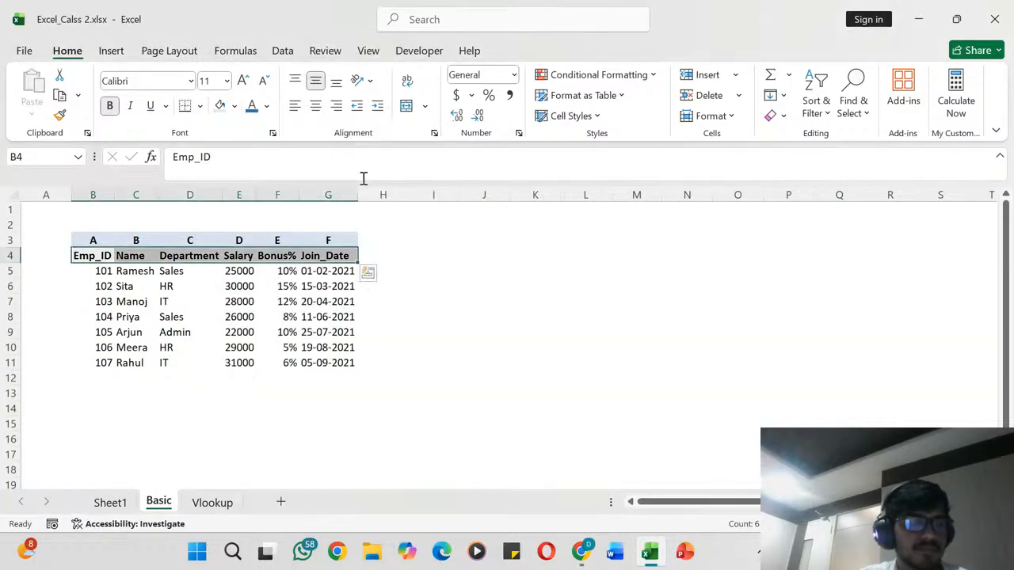
{"action": "left_click_drag", "start_coordinate": [95, 269], "coordinate": [101, 364]}
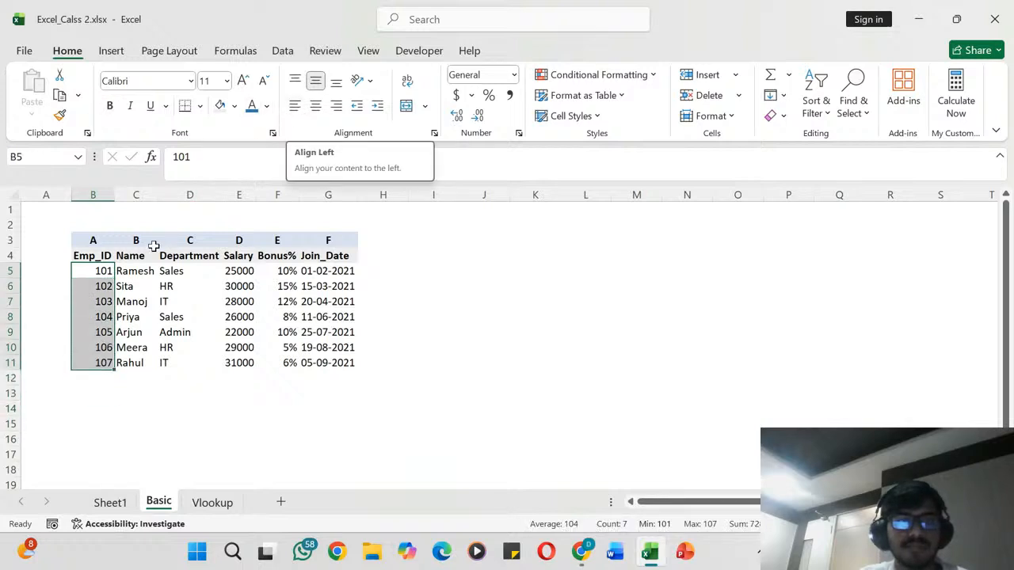
{"action": "left_click", "coordinate": [198, 347]}
- Enter the label "1. Sum" in cell C13 below the employee table
{"action": "scroll", "coordinate": [202, 349], "scroll_direction": "down", "scroll_amount": 1}
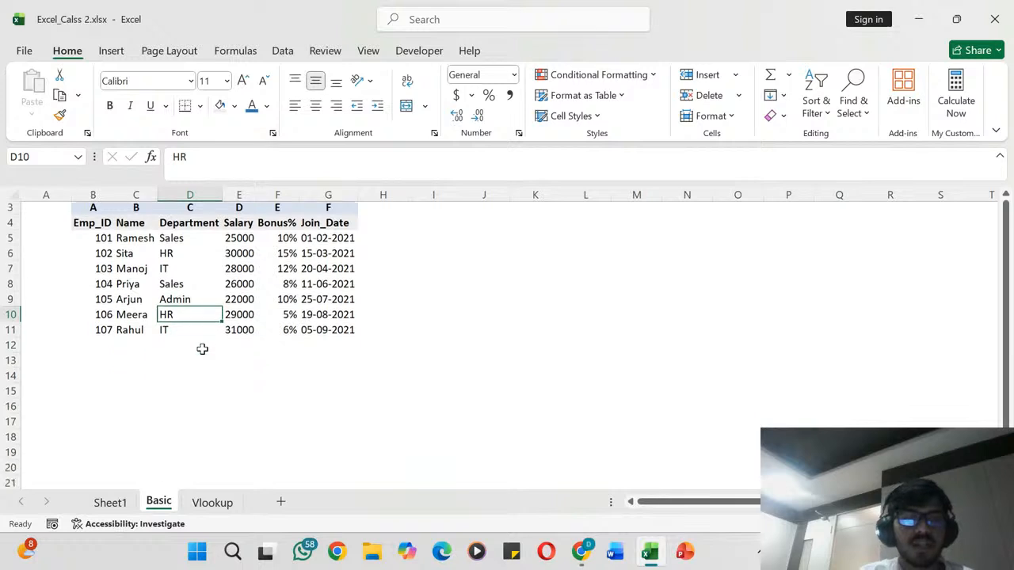
{"action": "left_click", "coordinate": [149, 361]}
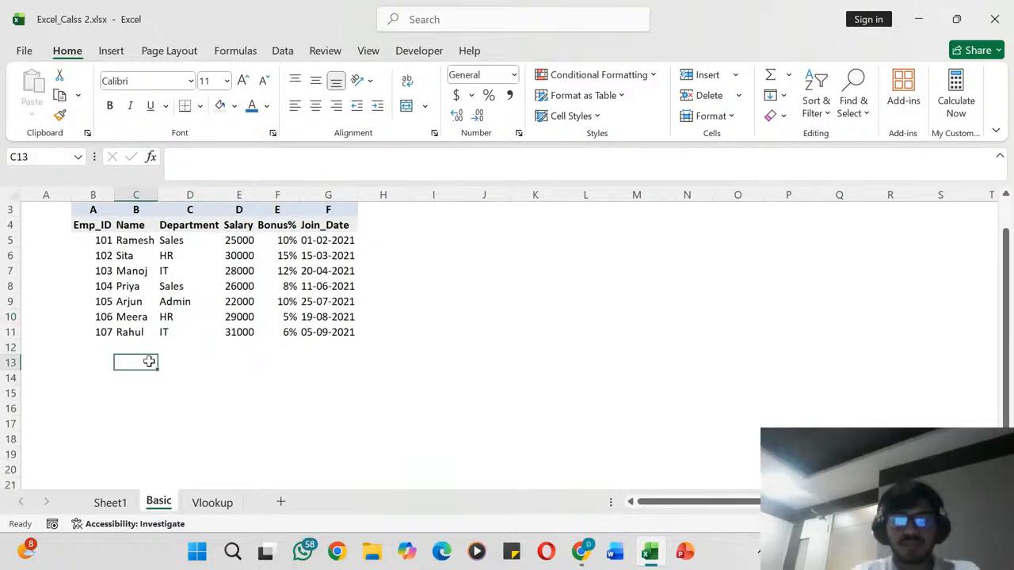
{"action": "type", "text": "1"}
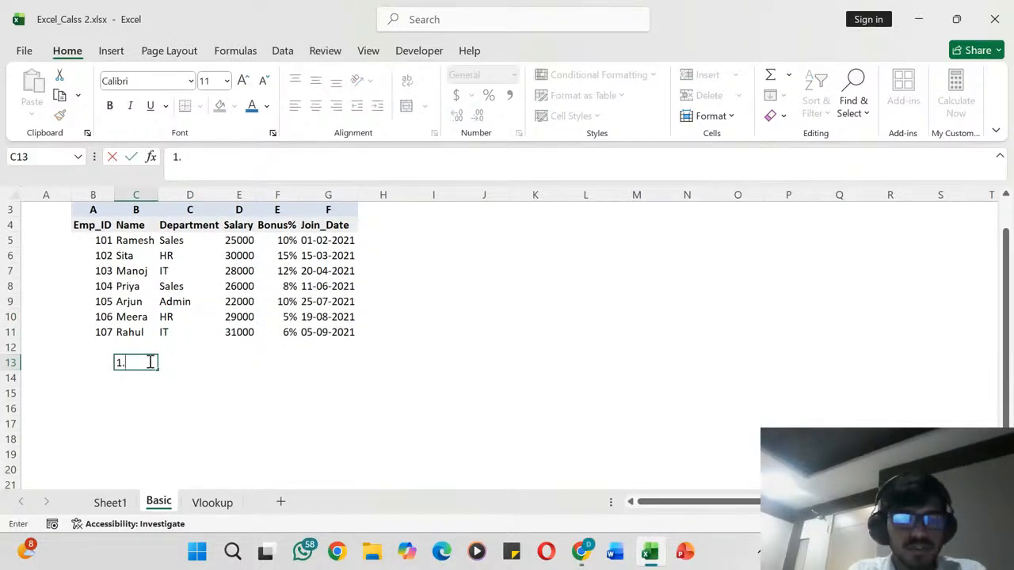
{"action": "type", "text": "."}
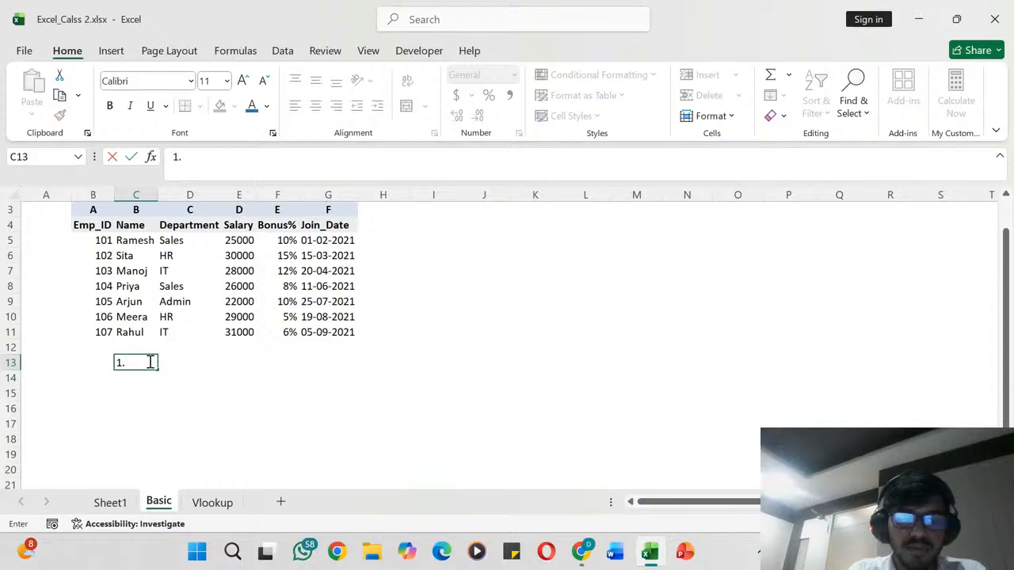
{"action": "type", "text": " Sum"}
{"action": "key", "text": "Tab"}
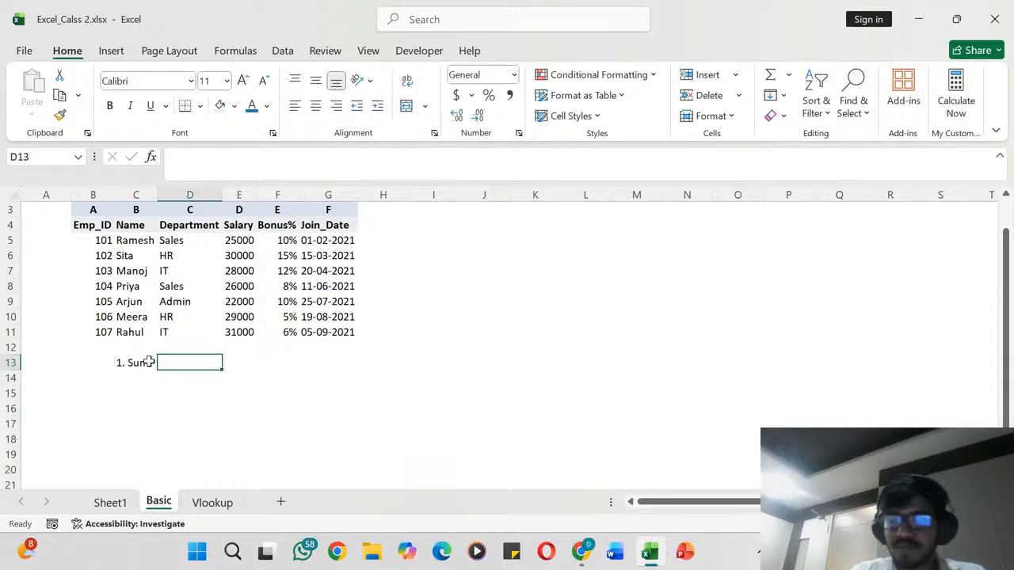
- Total the Salary column in cell E13 with the formula =SUM(E5:E11)
{"action": "key", "text": "Tab"}
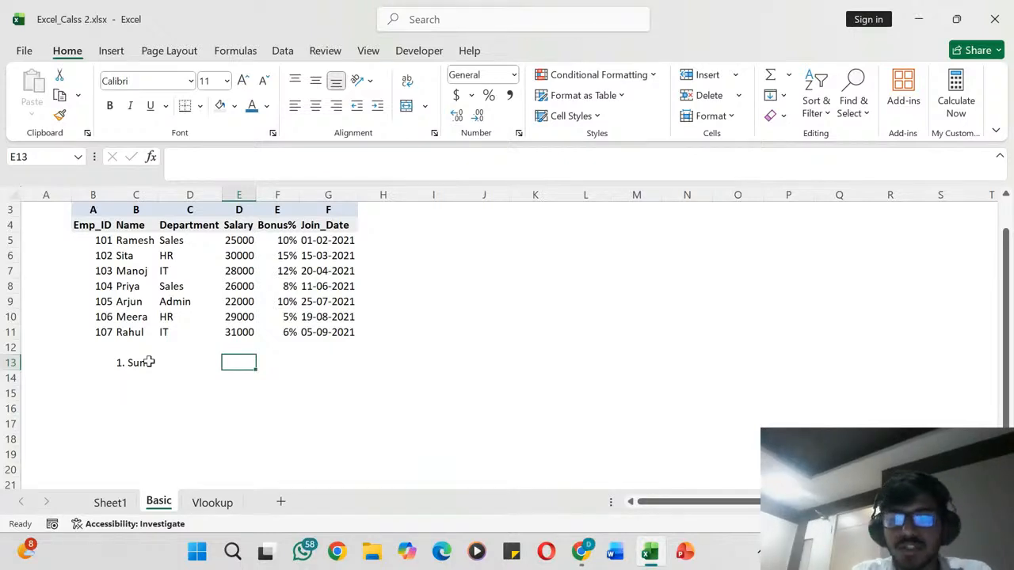
{"action": "type", "text": "=sum"}
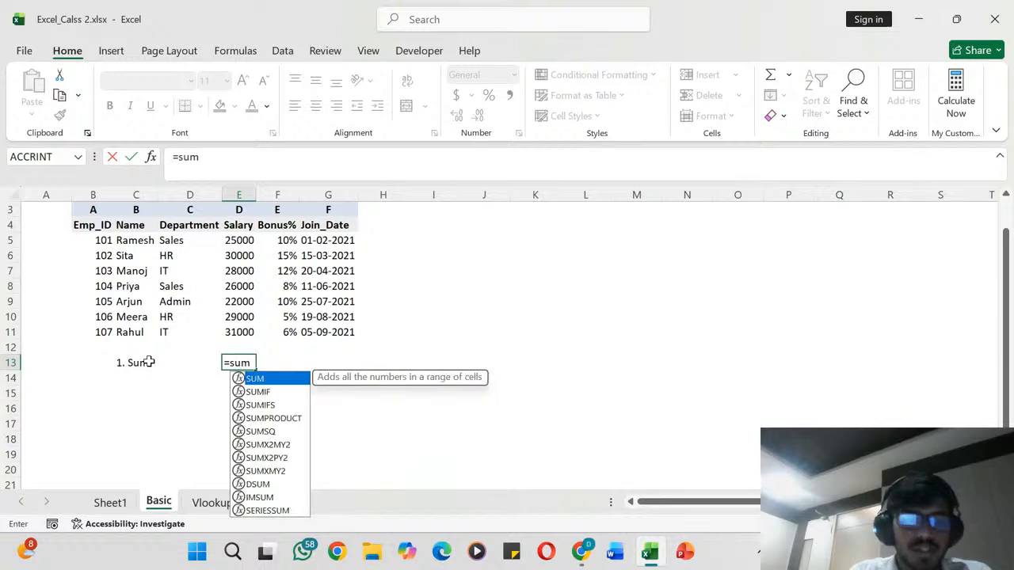
{"action": "key", "text": "Tab"}
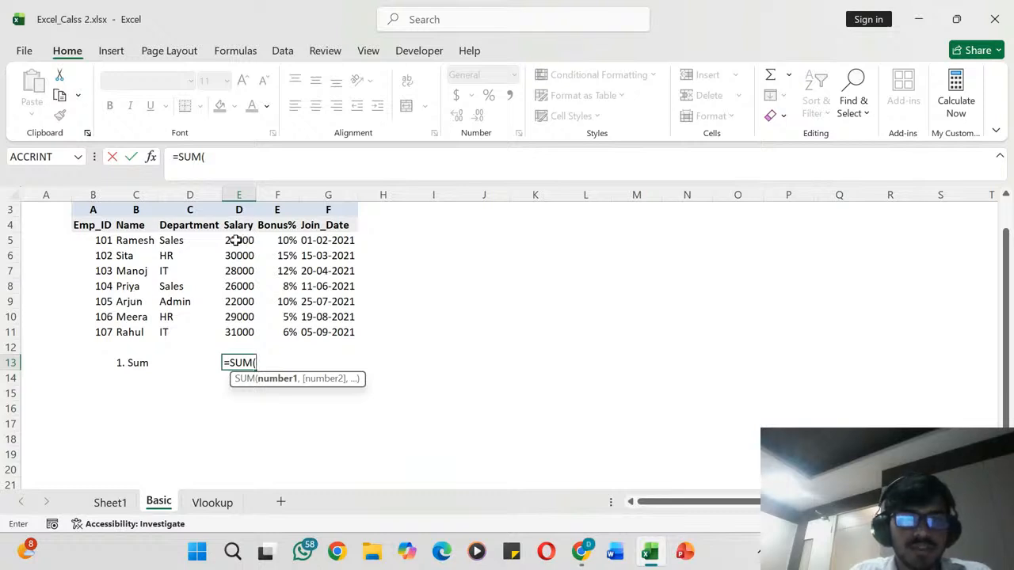
{"action": "left_click_drag", "start_coordinate": [239, 240], "coordinate": [238, 333]}
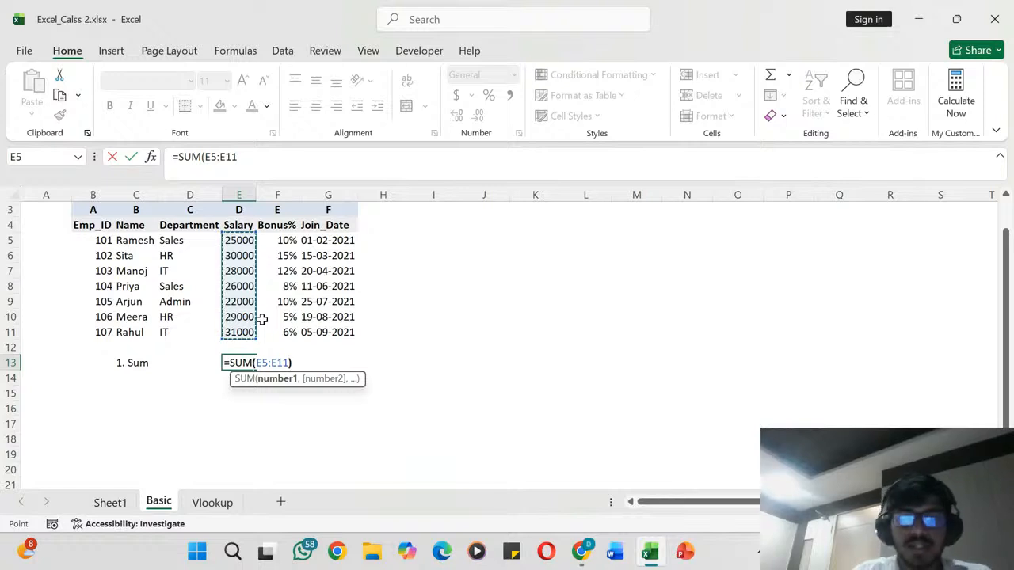
{"action": "type", "text": ")"}
{"action": "key", "text": "Return"}
{"action": "key", "text": "Up"}
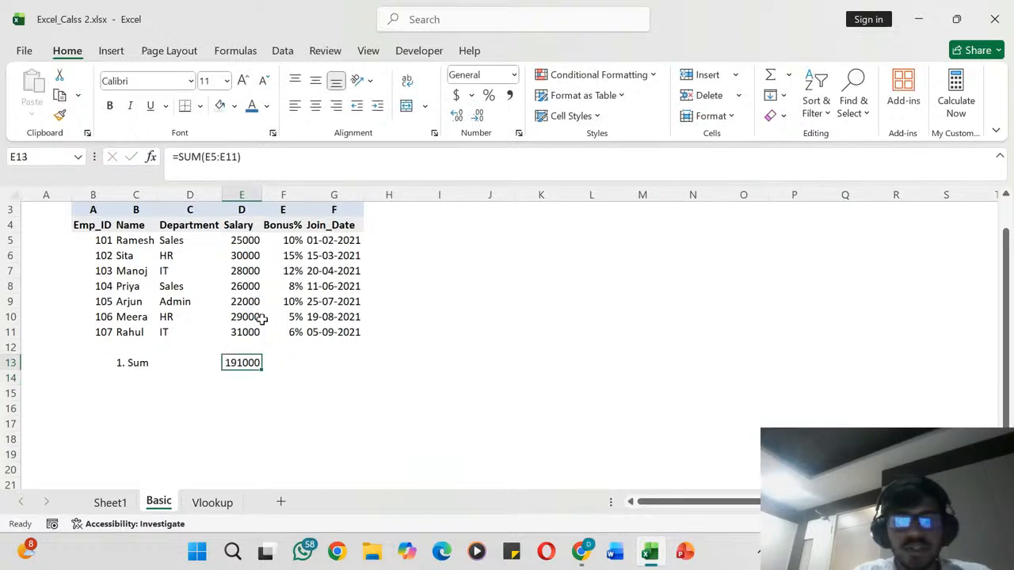
{"action": "key", "text": "Down"}
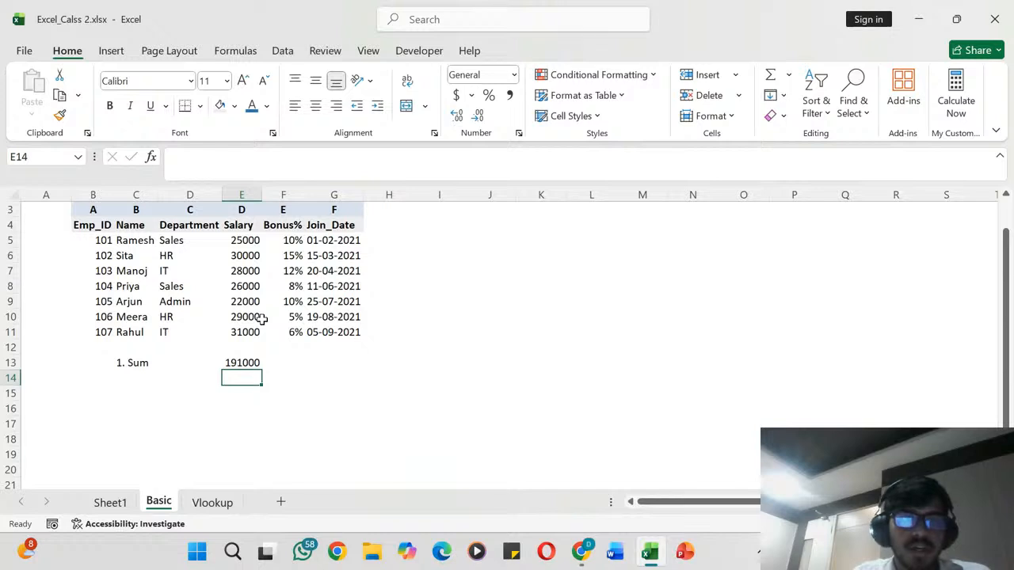
{"action": "key", "text": "Up"}
{"action": "key", "text": "Down"}
{"action": "key", "text": "Up"}
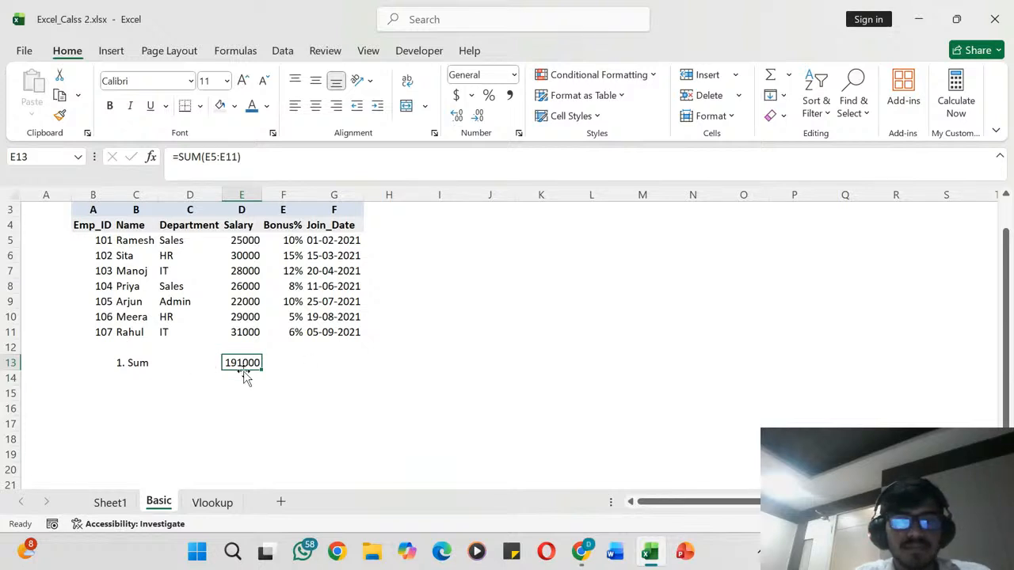
- Move the SUM formula from E13 to F13 and enter the label "TOTAL SALARY" in D13
{"action": "left_click_drag", "start_coordinate": [245, 372], "coordinate": [286, 370]}
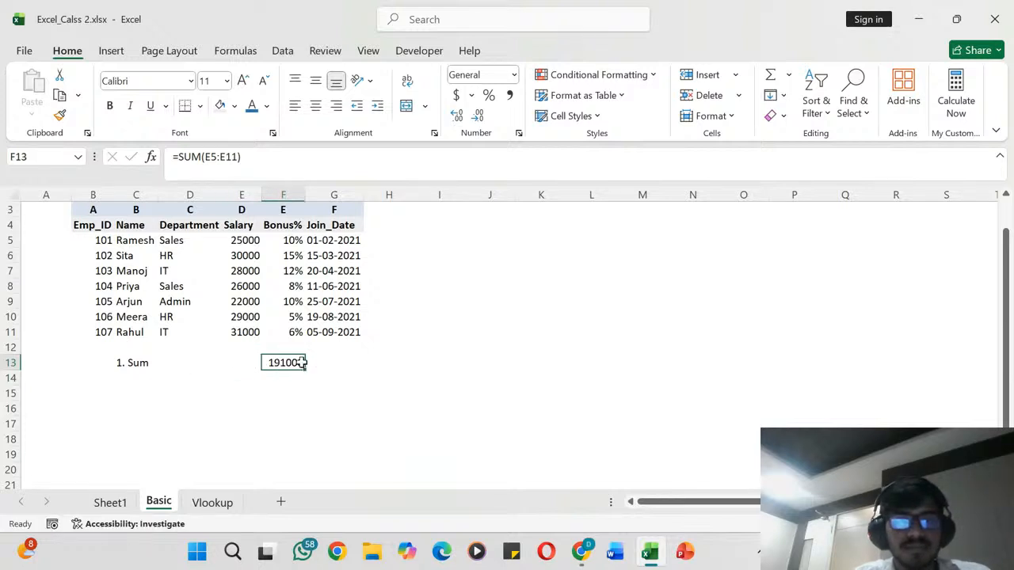
{"action": "left_click", "coordinate": [220, 361]}
{"action": "type", "text": "Tot"}
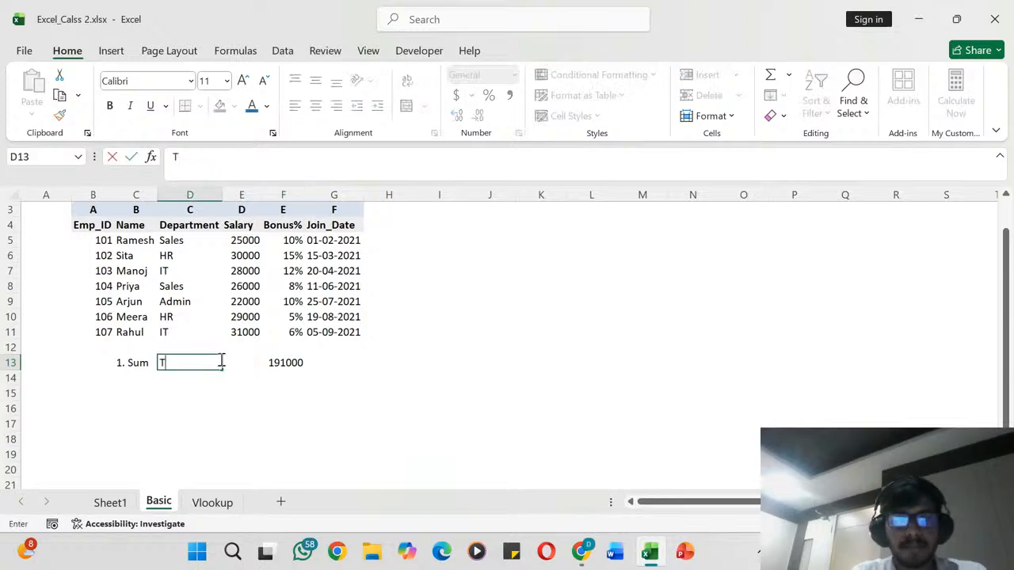
{"action": "key", "text": "BackSpace"}
{"action": "key", "text": "BackSpace"}
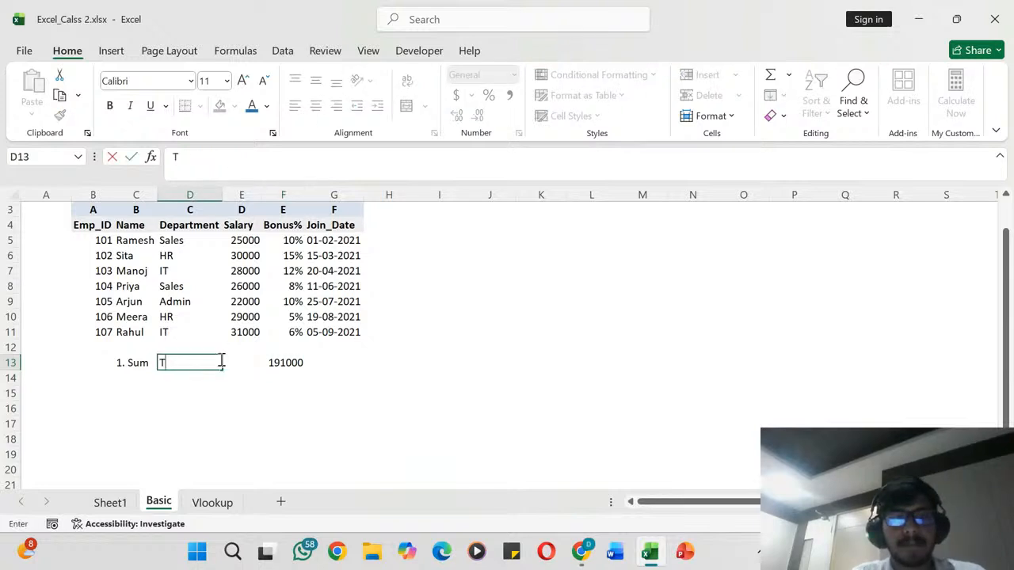
{"action": "type", "text": "OTAL SALARY"}
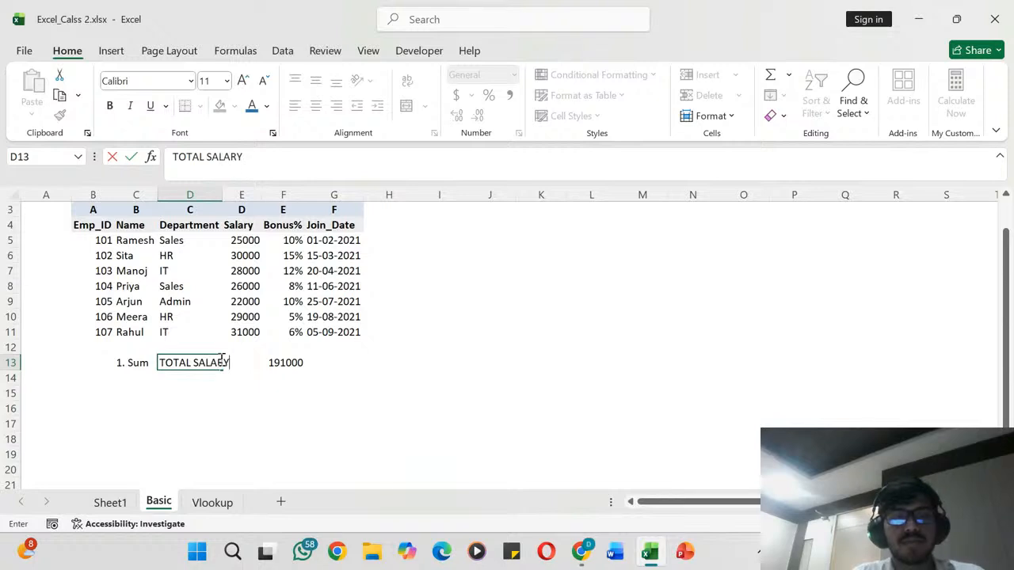
{"action": "key", "text": "Return"}
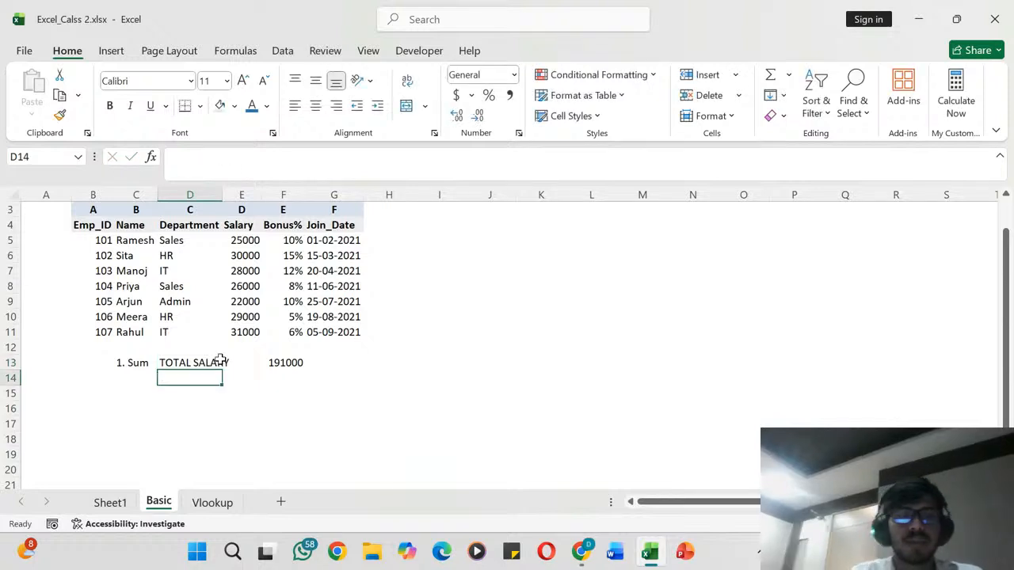
- Examine the total-salary formula in F13 and the individual Salary values in column E that it adds up
{"action": "left_click", "coordinate": [288, 368]}
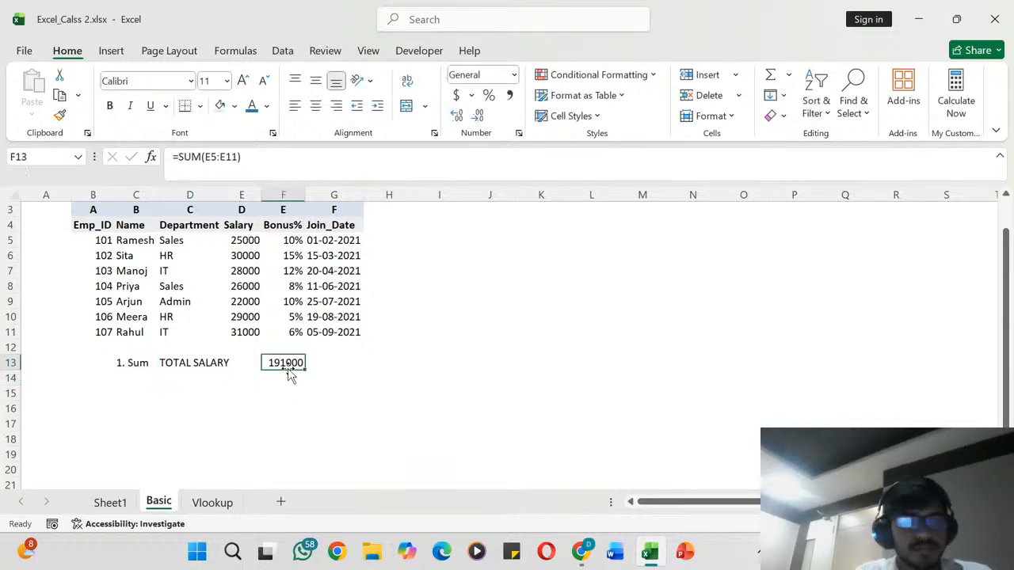
{"action": "key", "text": "Left"}
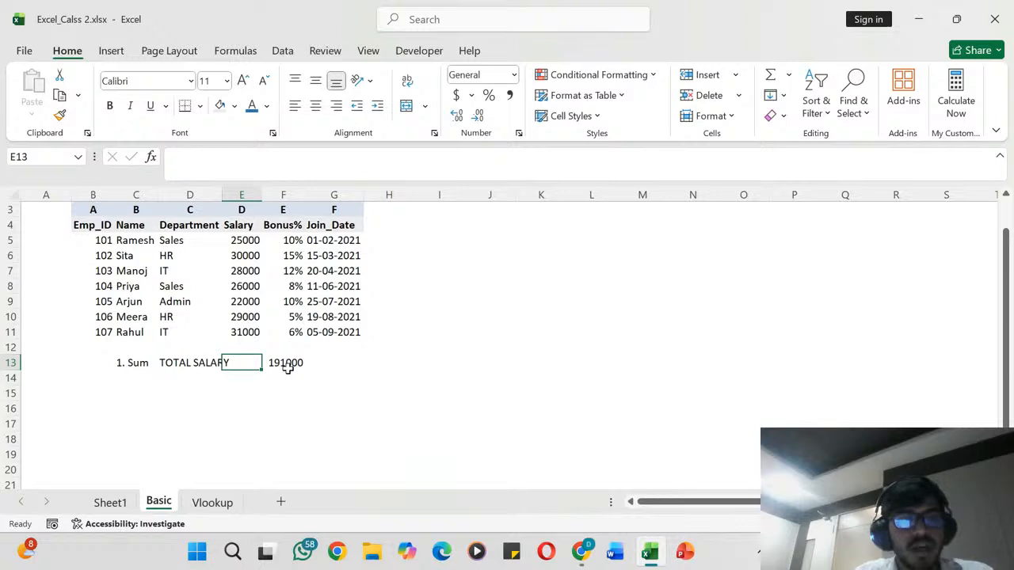
{"action": "key", "text": "Left"}
{"action": "key", "text": "Down"}
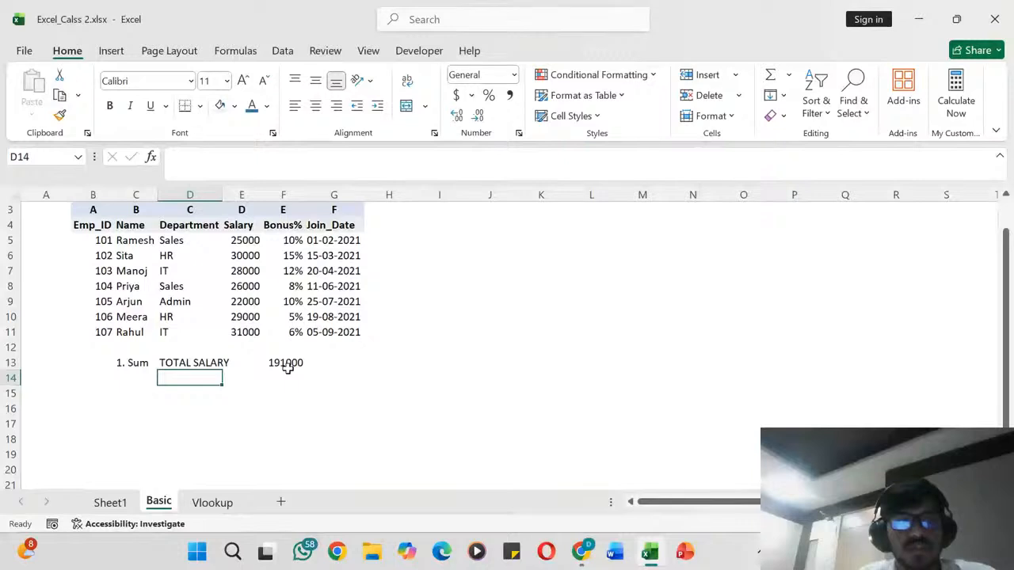
{"action": "key", "text": "Left"}
{"action": "key", "text": "Right"}
{"action": "key", "text": "Up"}
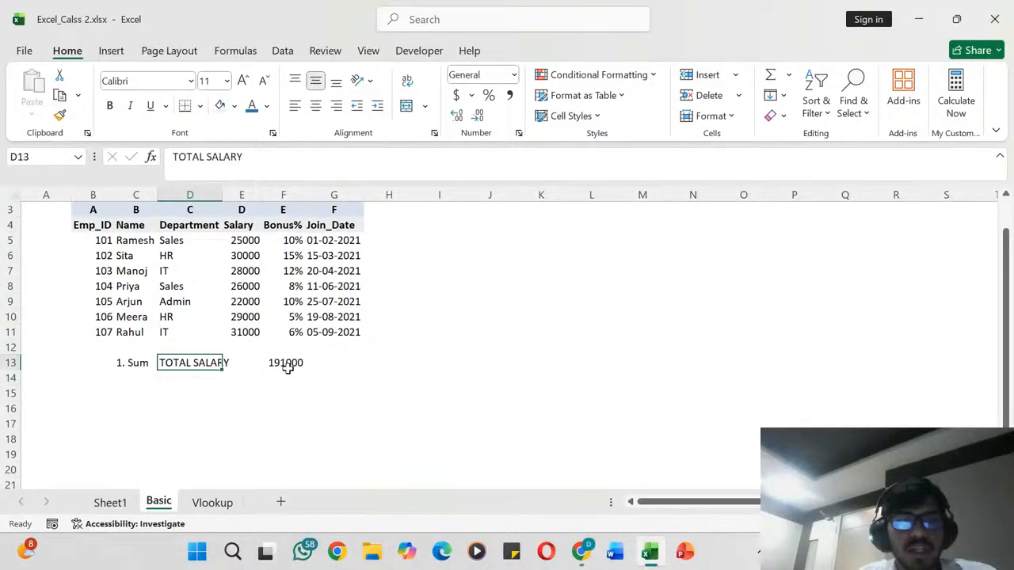
{"action": "key", "text": "Right"}
{"action": "key", "text": "Right"}
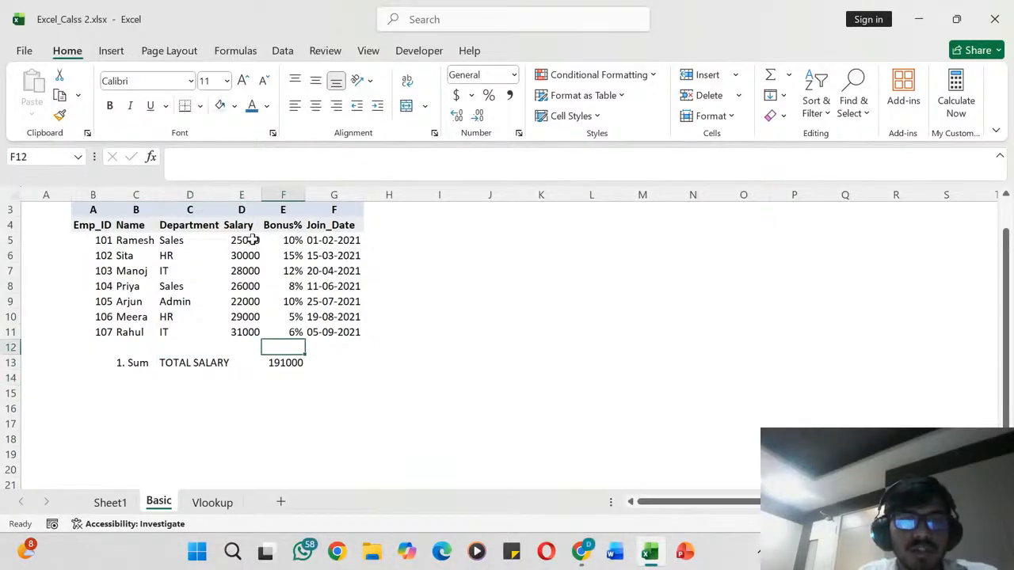
{"action": "left_click", "coordinate": [251, 240]}
{"action": "key", "text": "Down"}
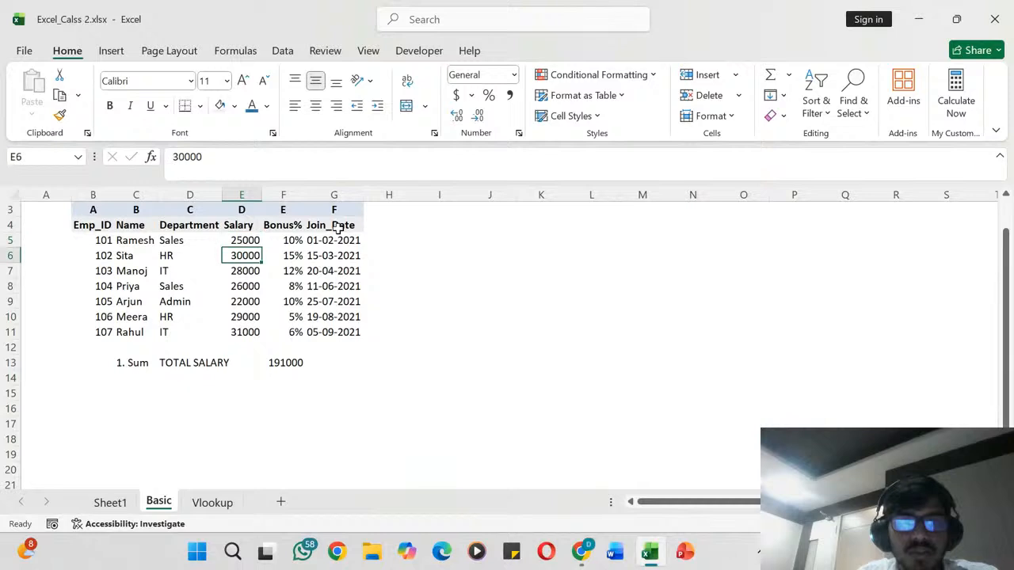
{"action": "key", "text": "Down"}
{"action": "key", "text": "Down"}
{"action": "key", "text": "Down"}
{"action": "key", "text": "Down"}
{"action": "key", "text": "Down"}
{"action": "key", "text": "Down"}
{"action": "key", "text": "Down"}
{"action": "key", "text": "Down"}
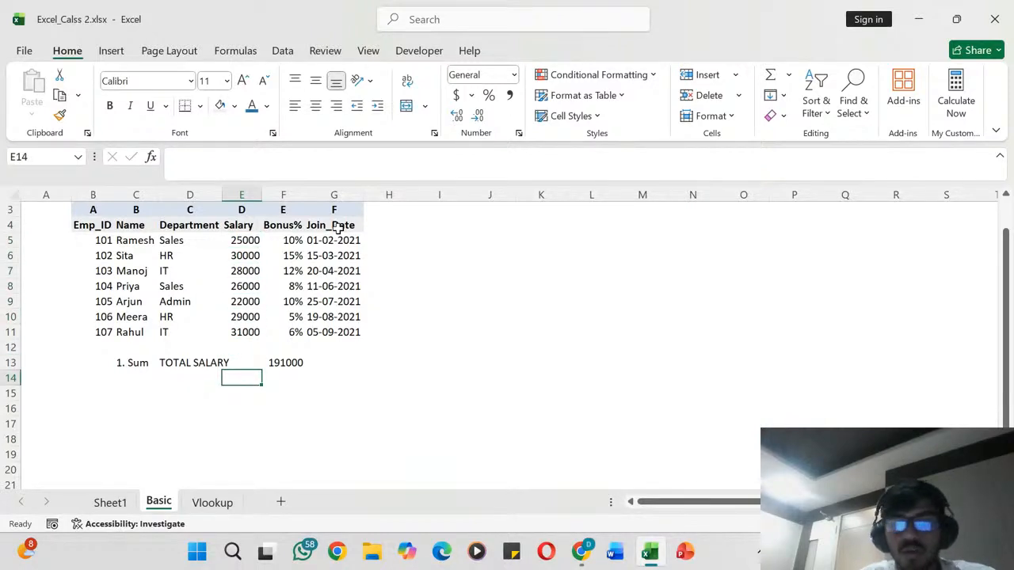
- Enter the label "2. AVERAGE" in C14 and autofit column C to its contents
{"action": "key", "text": "Left"}
{"action": "key", "text": "Up"}
{"action": "key", "text": "Down"}
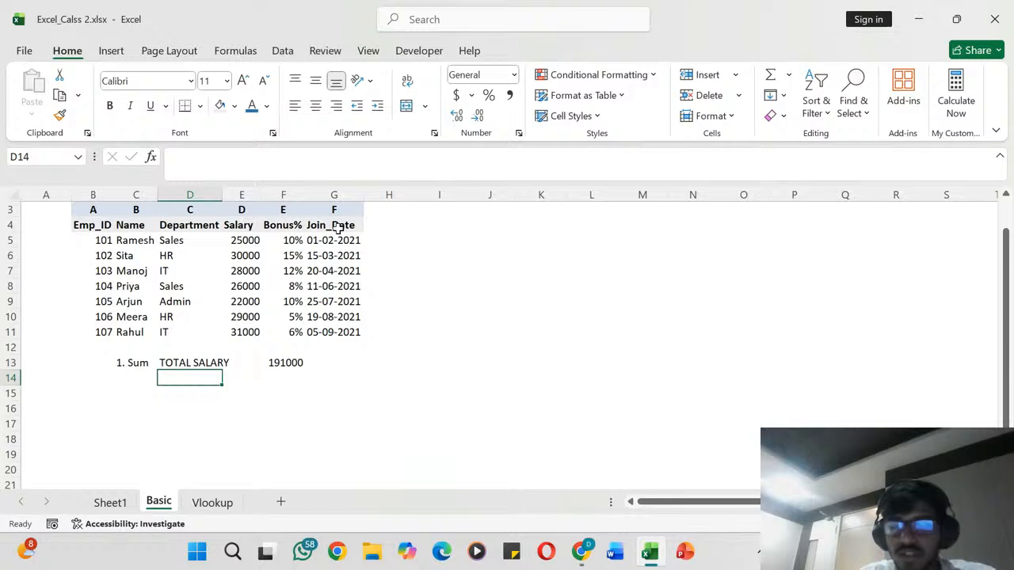
{"action": "key", "text": "Left"}
{"action": "type", "text": "2"}
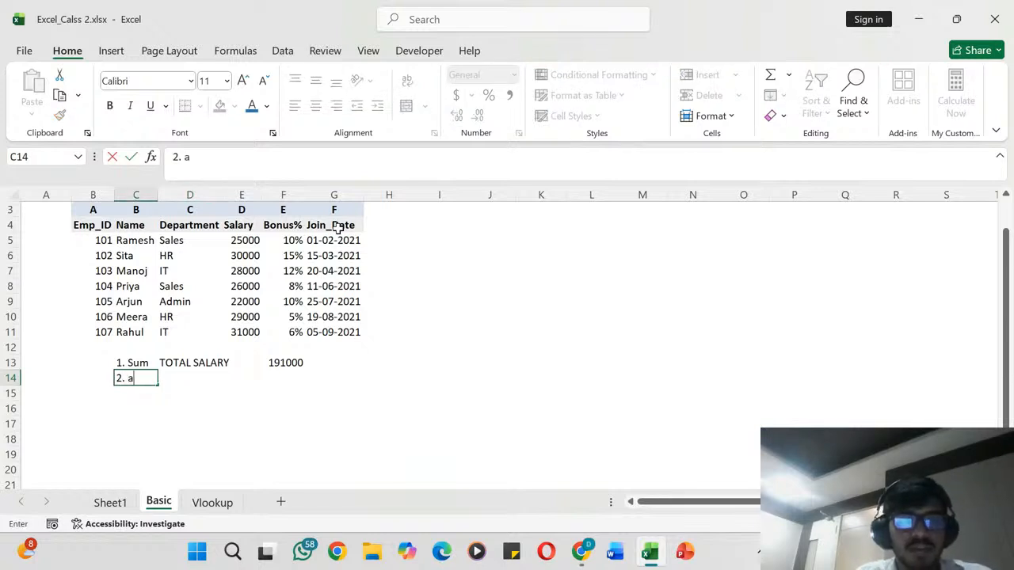
{"action": "type", "text": ". aV"}
{"action": "key", "text": "BackSpace"}
{"action": "key", "text": "BackSpace"}
{"action": "type", "text": "AV"}
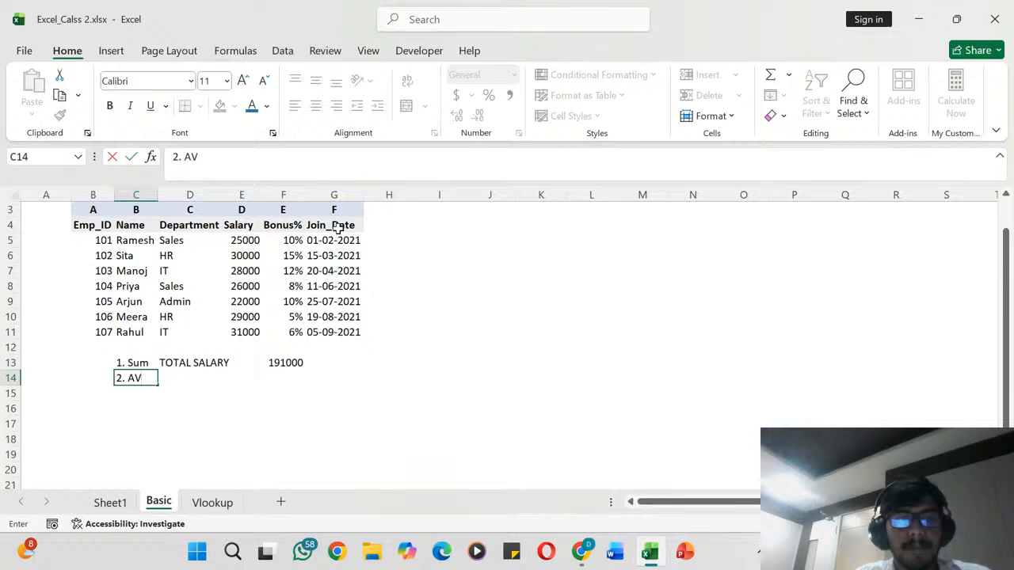
{"action": "type", "text": "ERAGE"}
{"action": "key", "text": "Right"}
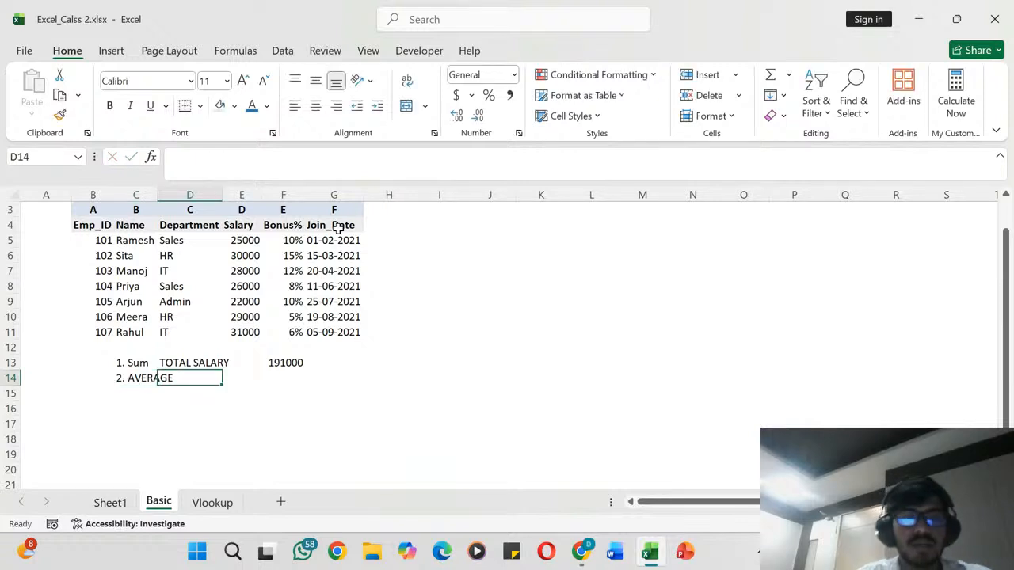
{"action": "double_click", "coordinate": [158, 198]}
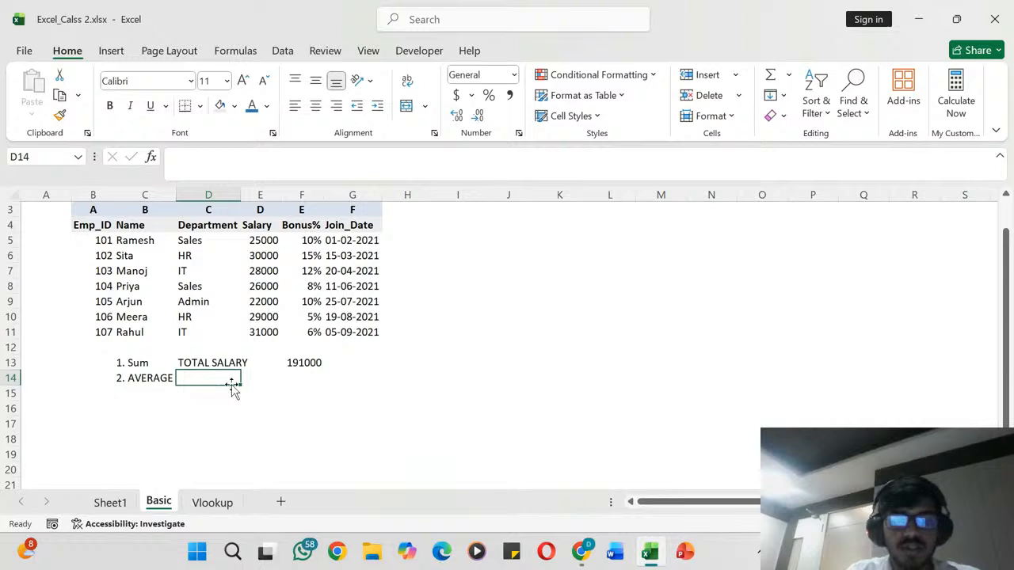
- Enter the description "AVERAGE SALARY" in cell D14
{"action": "type", "text": "aVERAGE SALAR"}
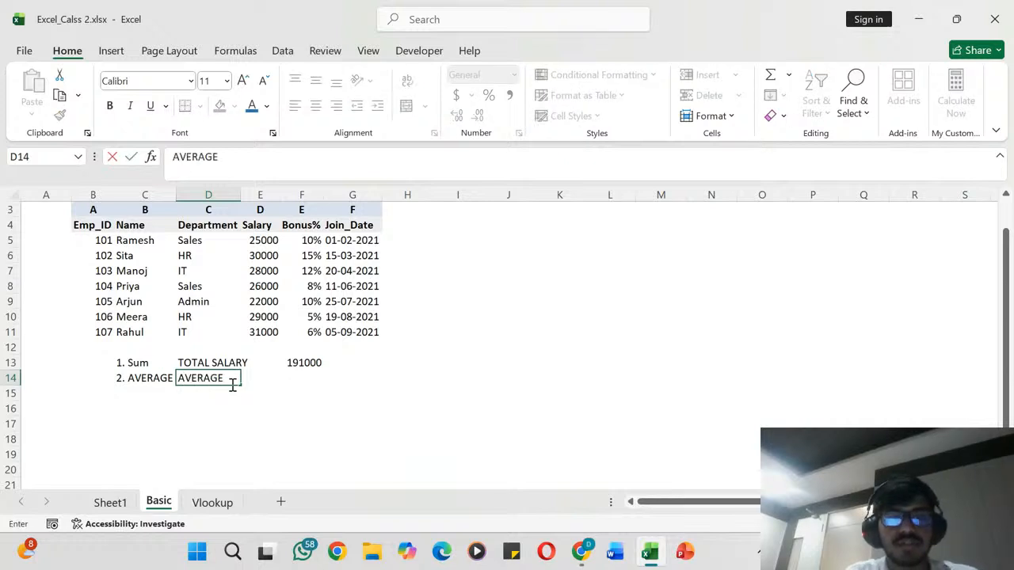
{"action": "key", "text": "Tab"}
{"action": "key", "text": "Tab"}
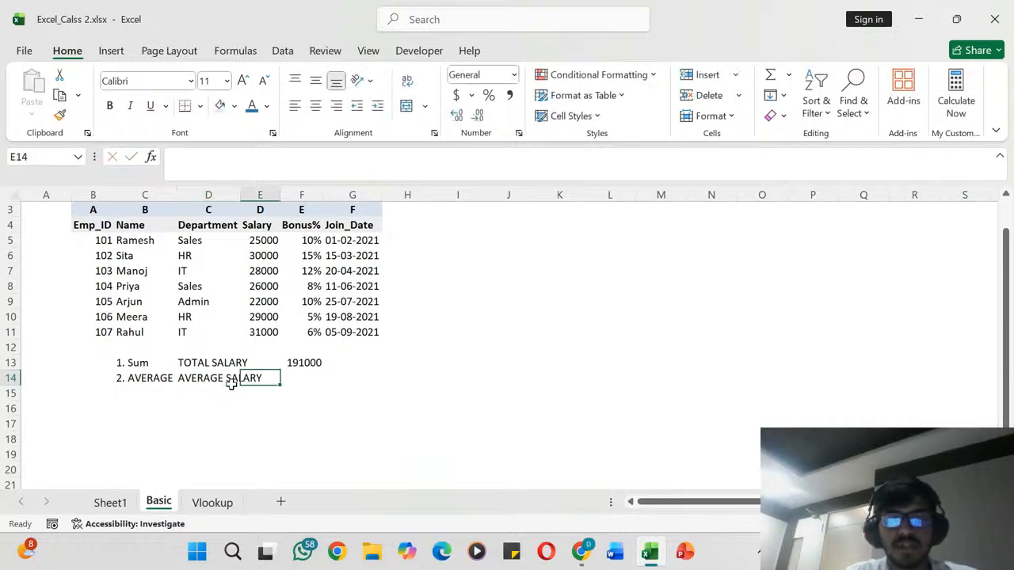
- Calculate the average salary in cell F14 with the formula =AVERAGE(E5:E11)
{"action": "type", "text": "=AVER"}
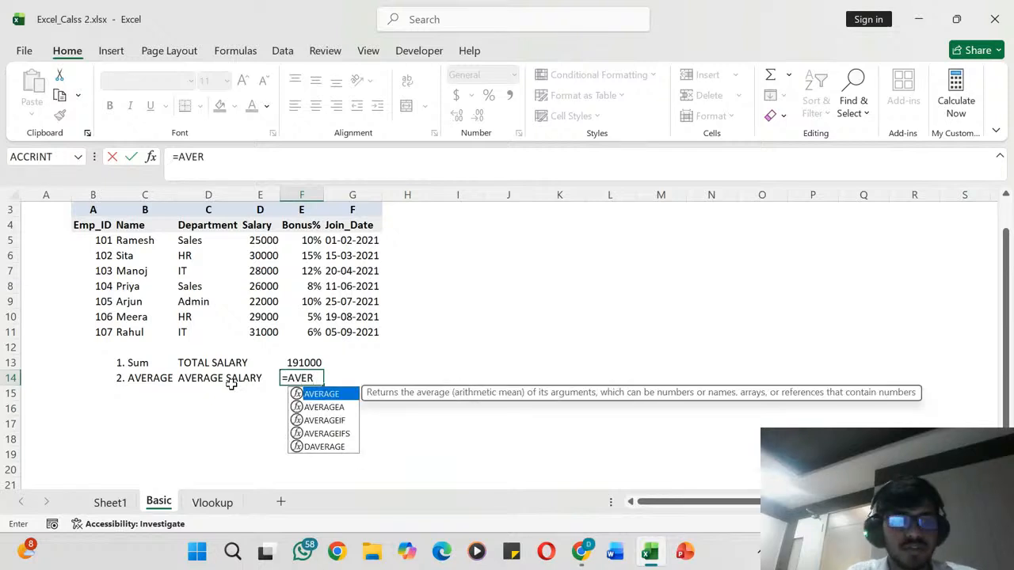
{"action": "key", "text": "Tab"}
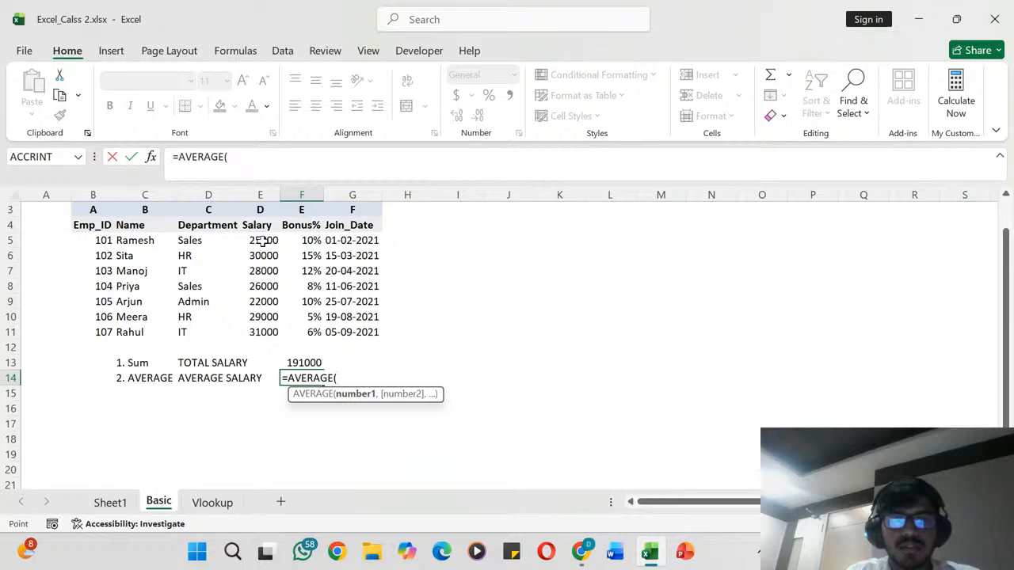
{"action": "left_click_drag", "start_coordinate": [263, 241], "coordinate": [262, 325]}
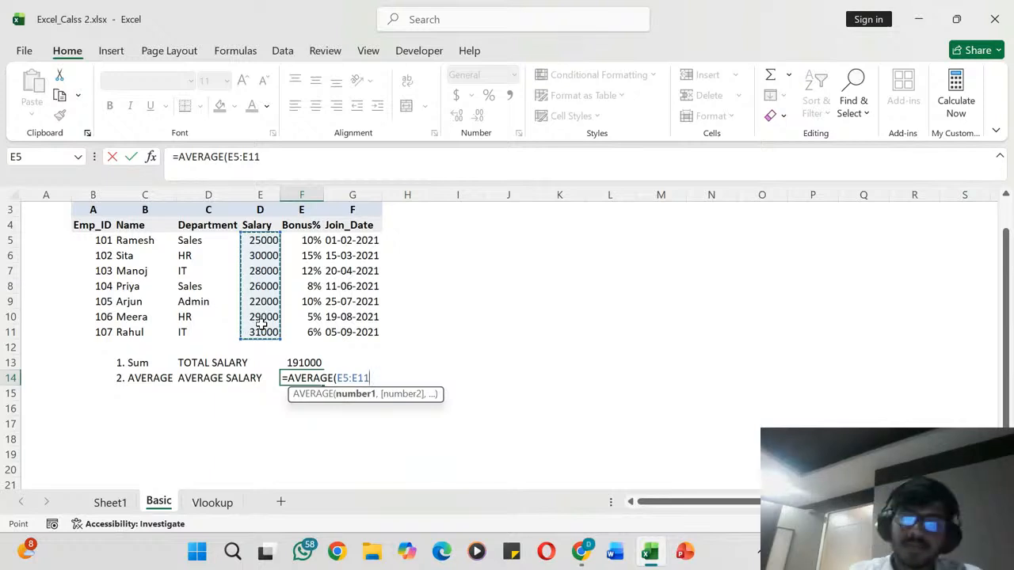
{"action": "type", "text": ")"}
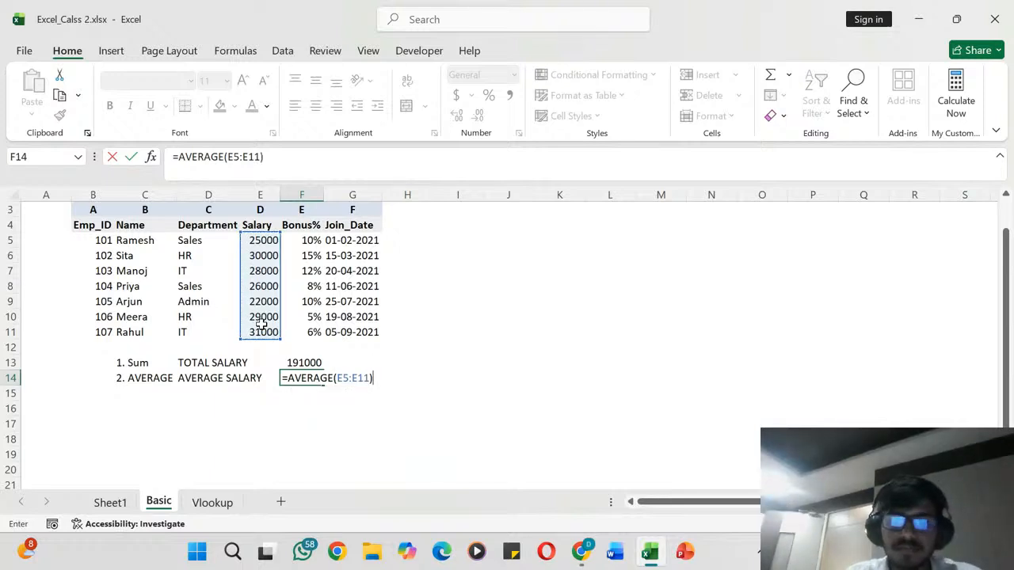
{"action": "key", "text": "Return"}
{"action": "left_click", "coordinate": [315, 378]}
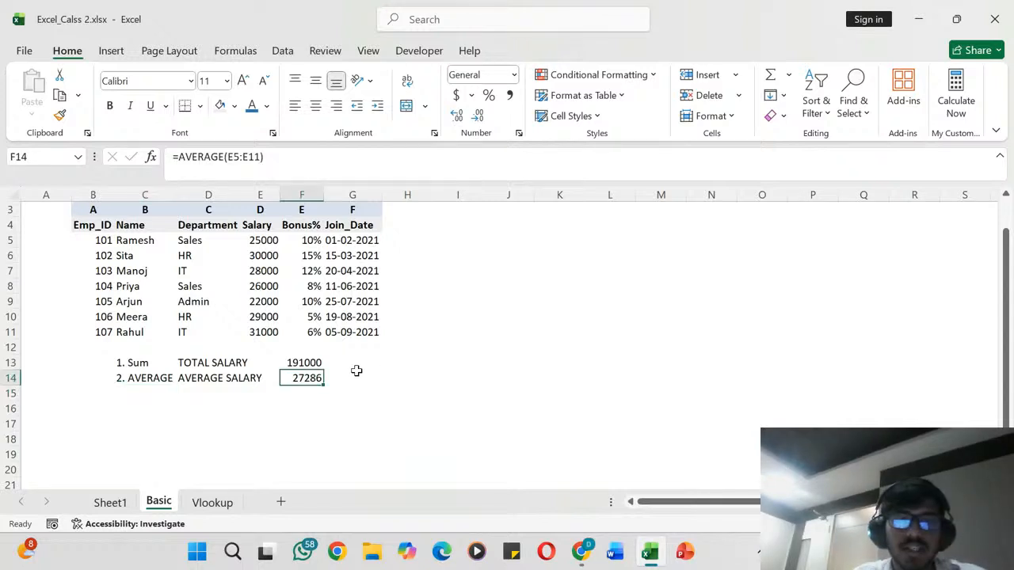
- Add the individual salaries manually in cell G14 with the formula =E5+E6+E7+E8+E9+E10+E11
{"action": "left_click", "coordinate": [351, 378]}
{"action": "type", "text": "="}
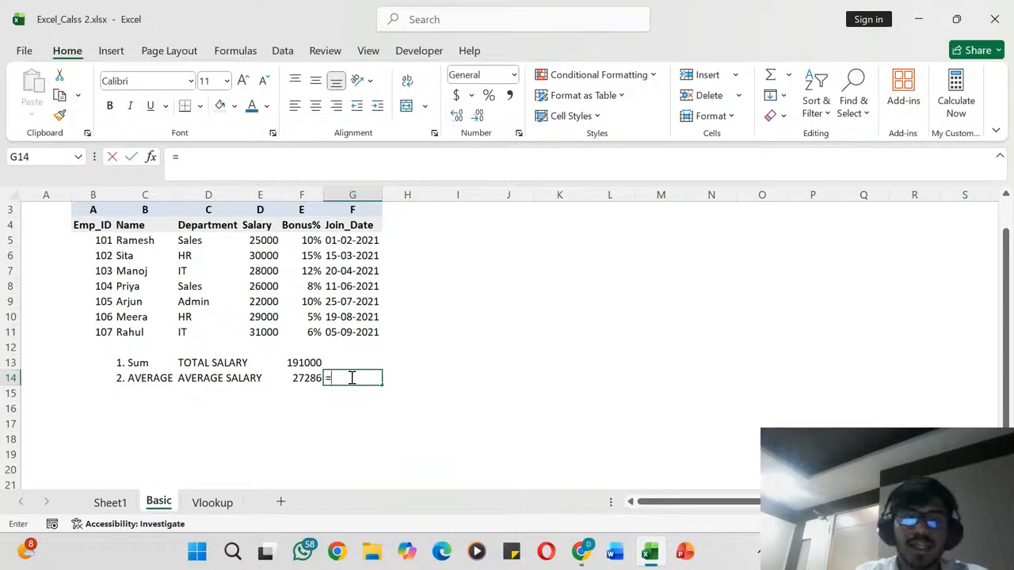
{"action": "left_click", "coordinate": [266, 243]}
{"action": "type", "text": "+"}
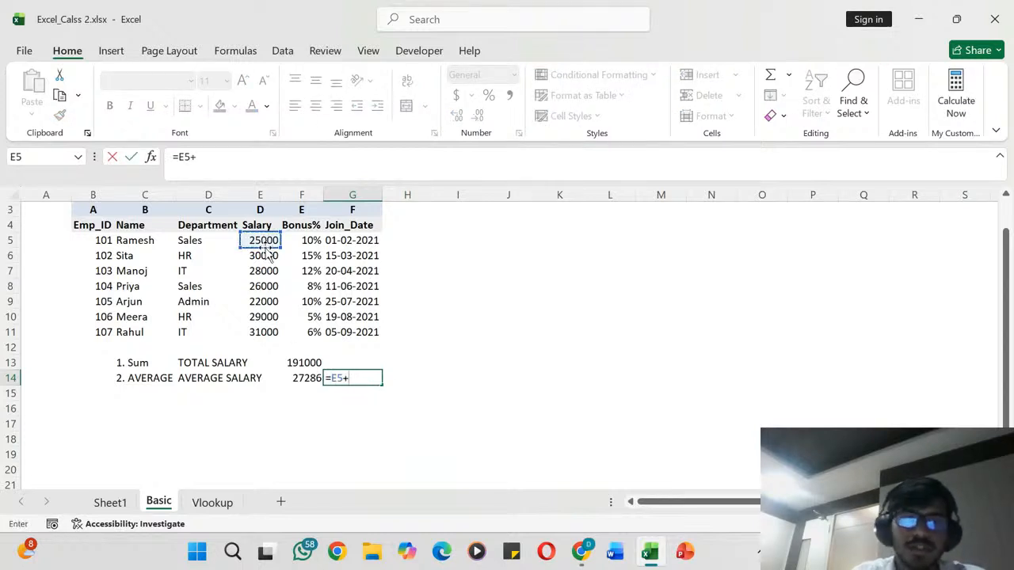
{"action": "left_click", "coordinate": [268, 255]}
{"action": "type", "text": "+"}
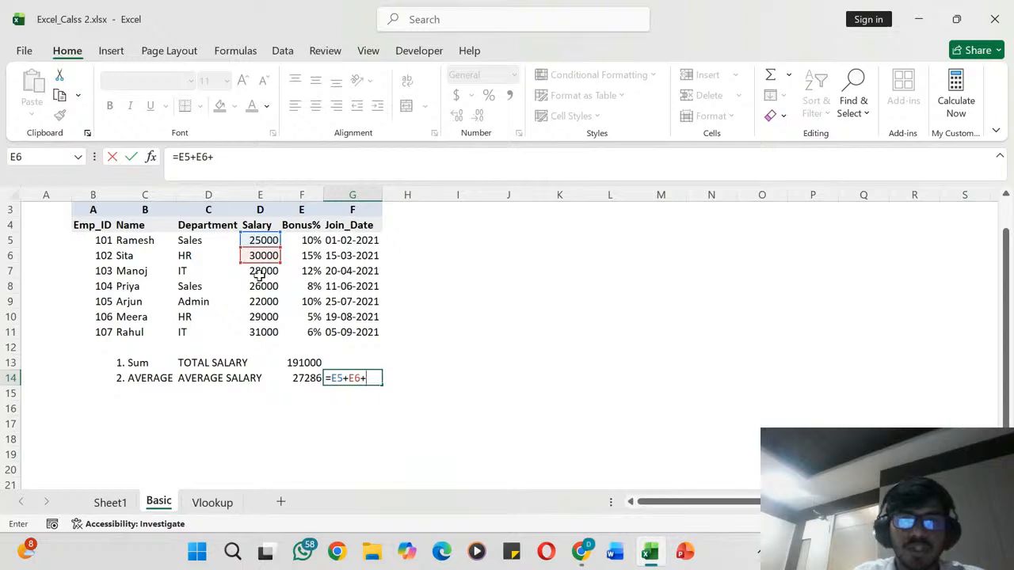
{"action": "left_click", "coordinate": [260, 273]}
{"action": "type", "text": "+"}
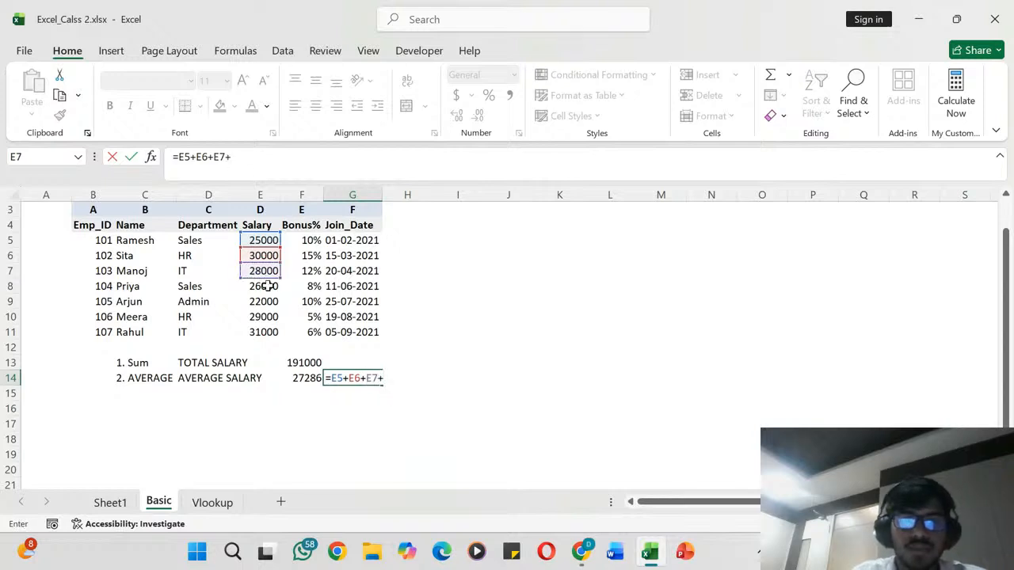
{"action": "left_click", "coordinate": [264, 287]}
{"action": "type", "text": "+"}
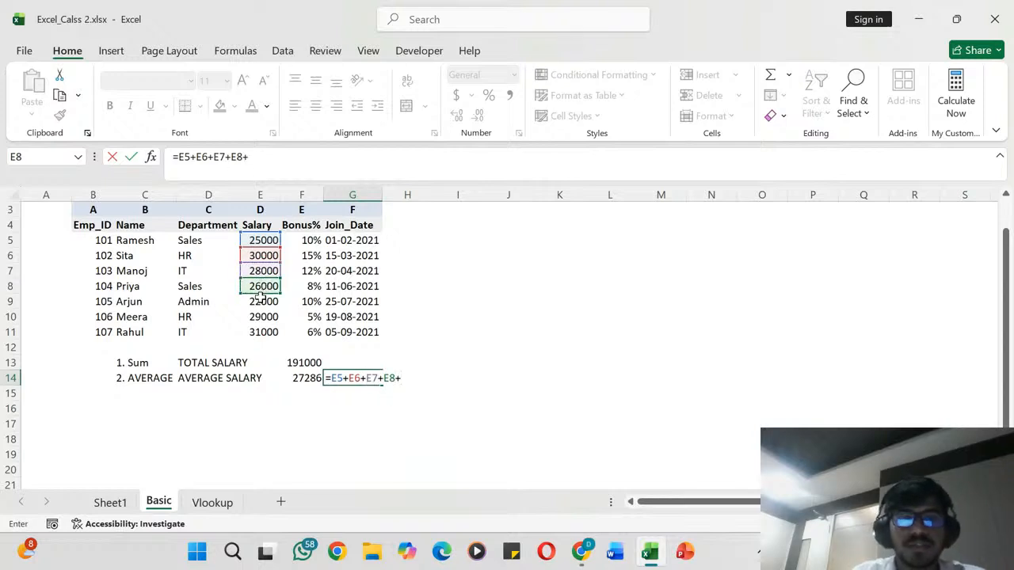
{"action": "left_click", "coordinate": [261, 301]}
{"action": "type", "text": "+"}
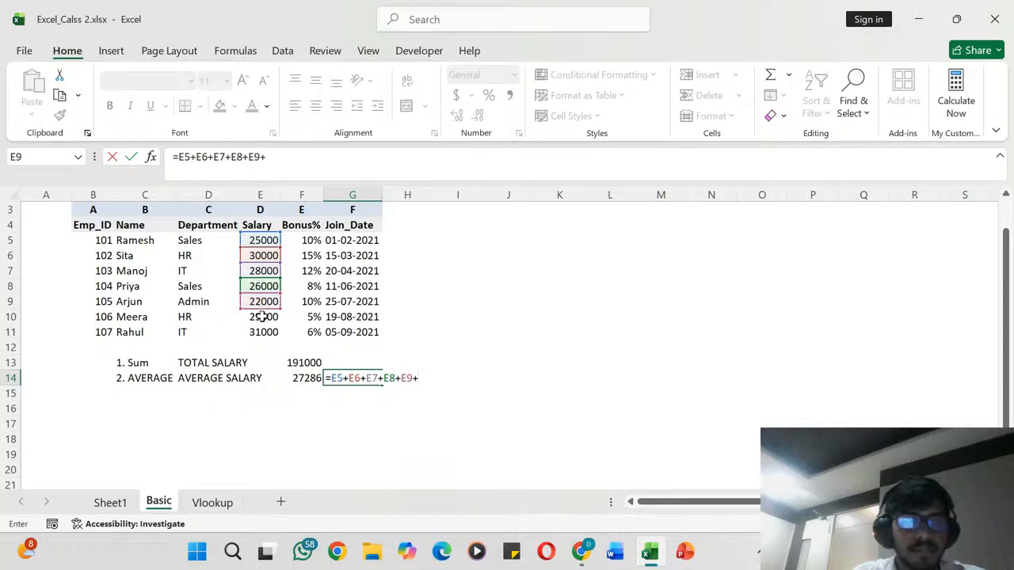
{"action": "left_click", "coordinate": [263, 317]}
{"action": "type", "text": "+"}
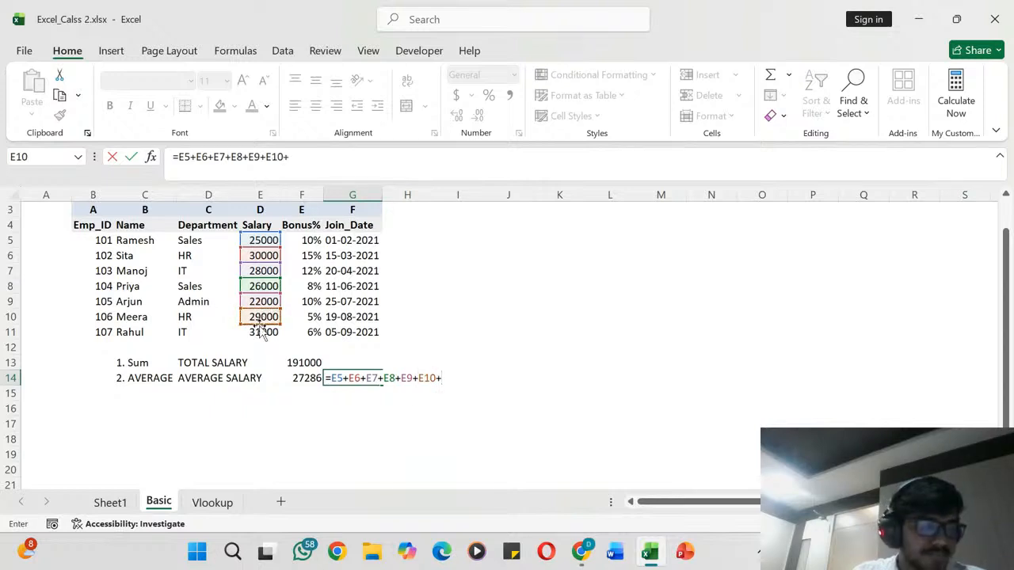
{"action": "left_click", "coordinate": [258, 333]}
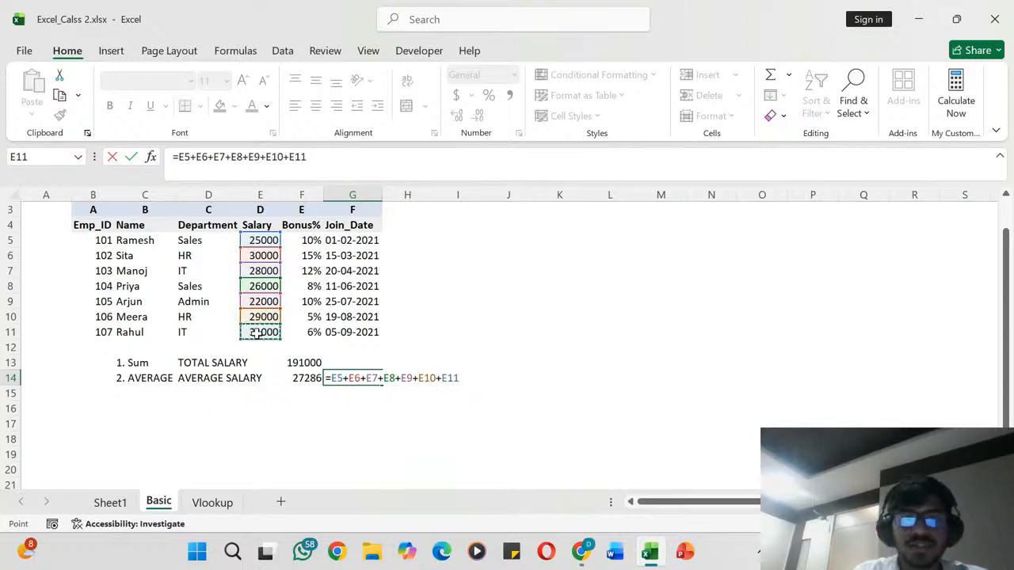
{"action": "left_click", "coordinate": [334, 164]}
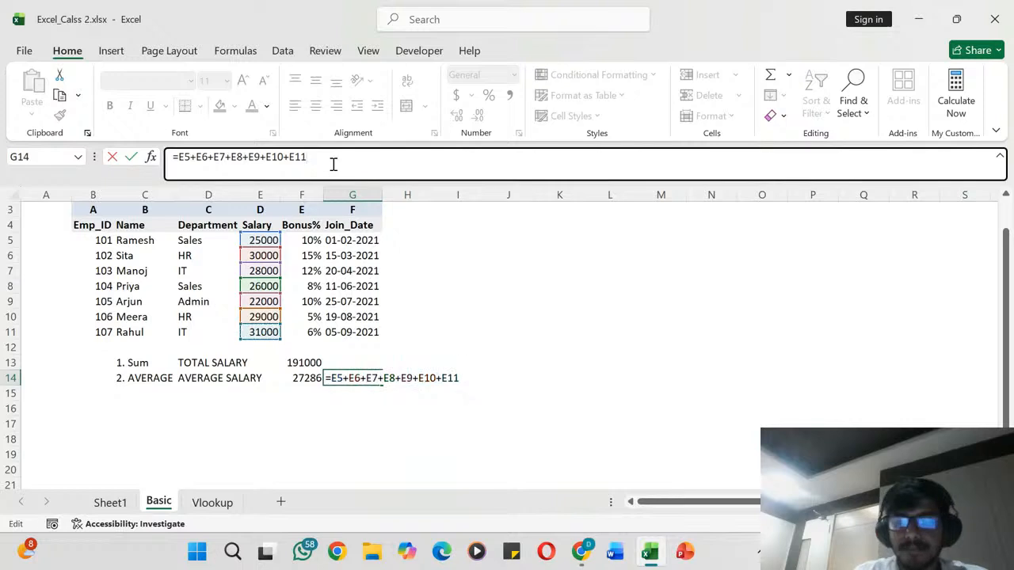
{"action": "type", "text": ")"}
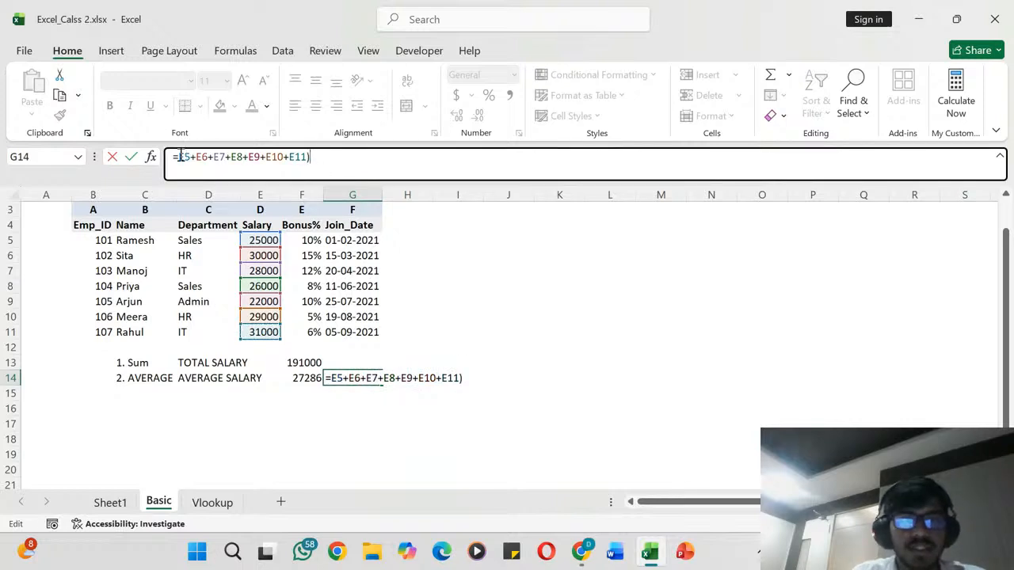
{"action": "key", "text": "Return"}
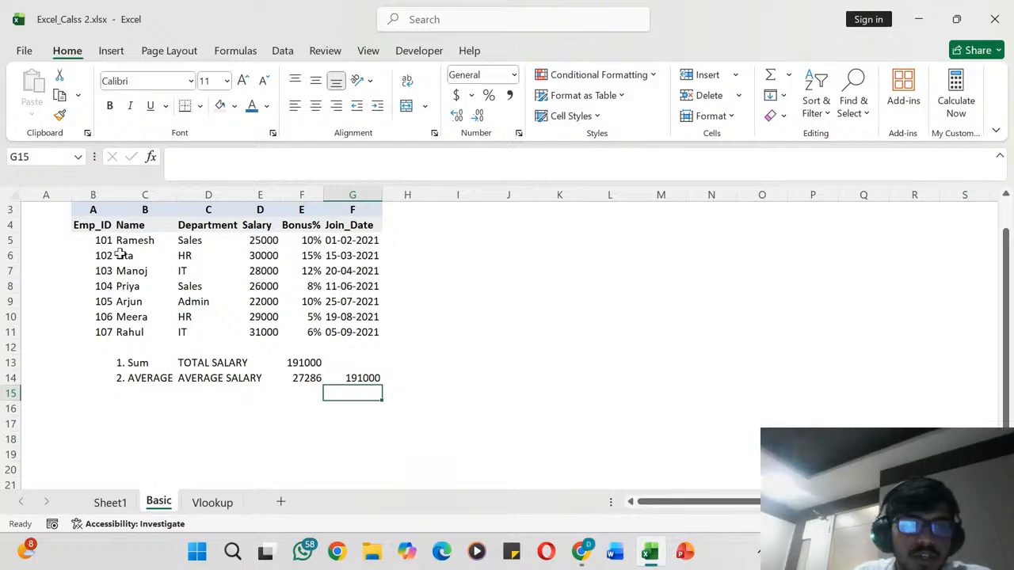
- Count the Salary entries in column E and calculate the manual average in cell G15 by dividing G14 by 7
{"action": "left_click", "coordinate": [255, 243]}
{"action": "key", "text": "Down"}
{"action": "key", "text": "Down"}
{"action": "key", "text": "Down"}
{"action": "key", "text": "Down"}
{"action": "key", "text": "Down"}
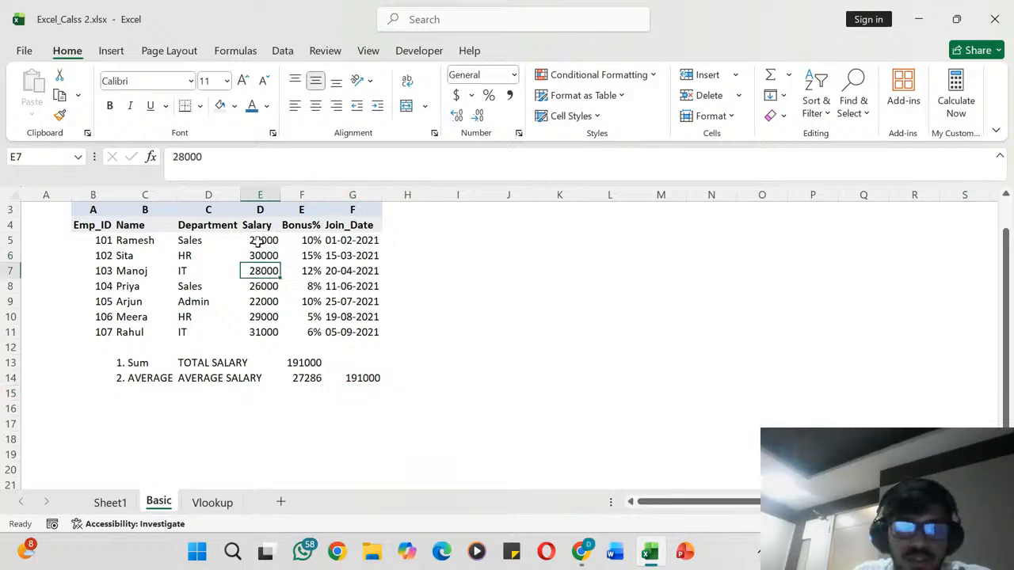
{"action": "key", "text": "Down"}
{"action": "key", "text": "Down"}
{"action": "key", "text": "Down"}
{"action": "key", "text": "Down"}
{"action": "key", "text": "Down"}
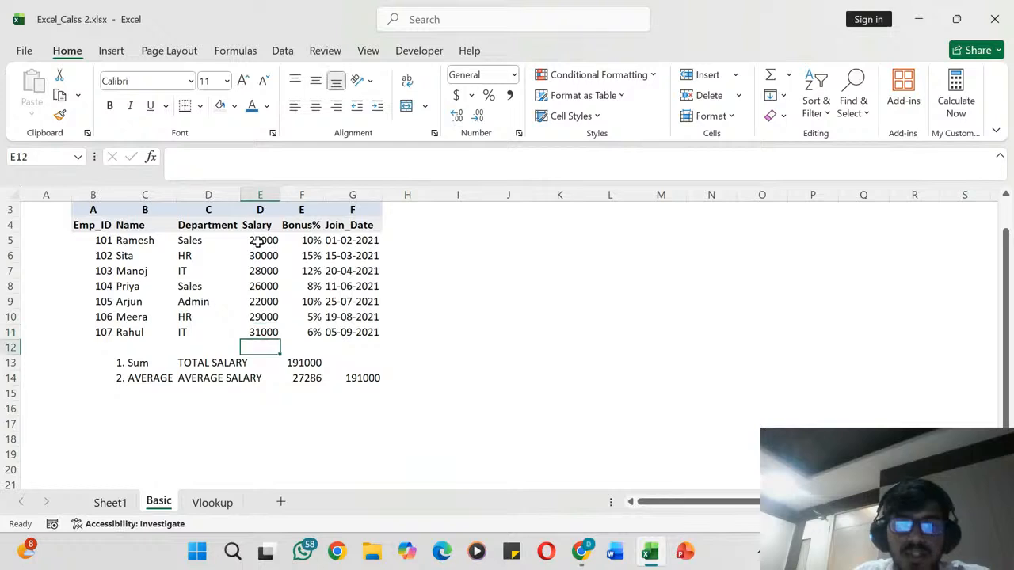
{"action": "key", "text": "Right"}
{"action": "key", "text": "Right"}
{"action": "type", "text": "="}
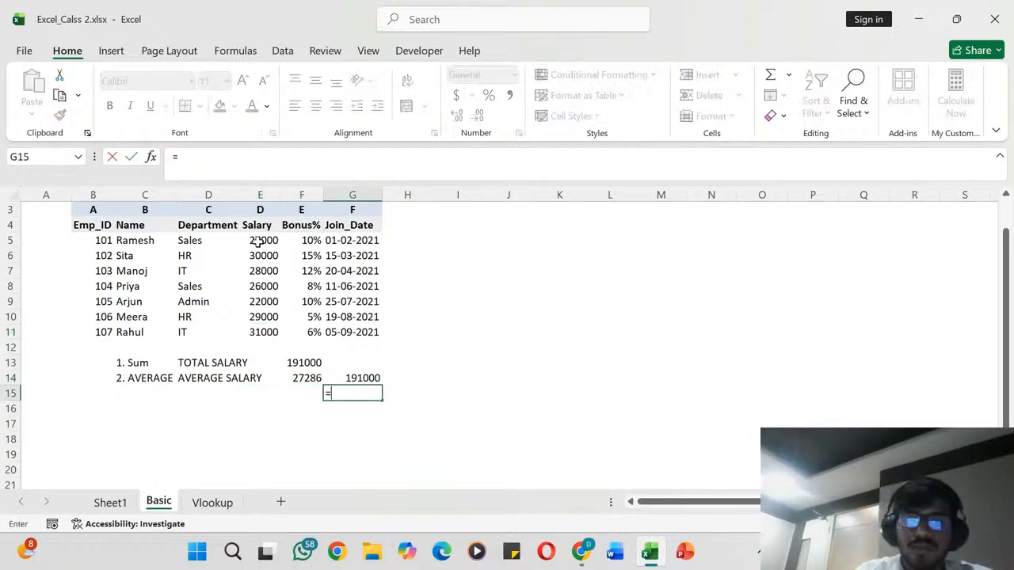
{"action": "left_click", "coordinate": [362, 378]}
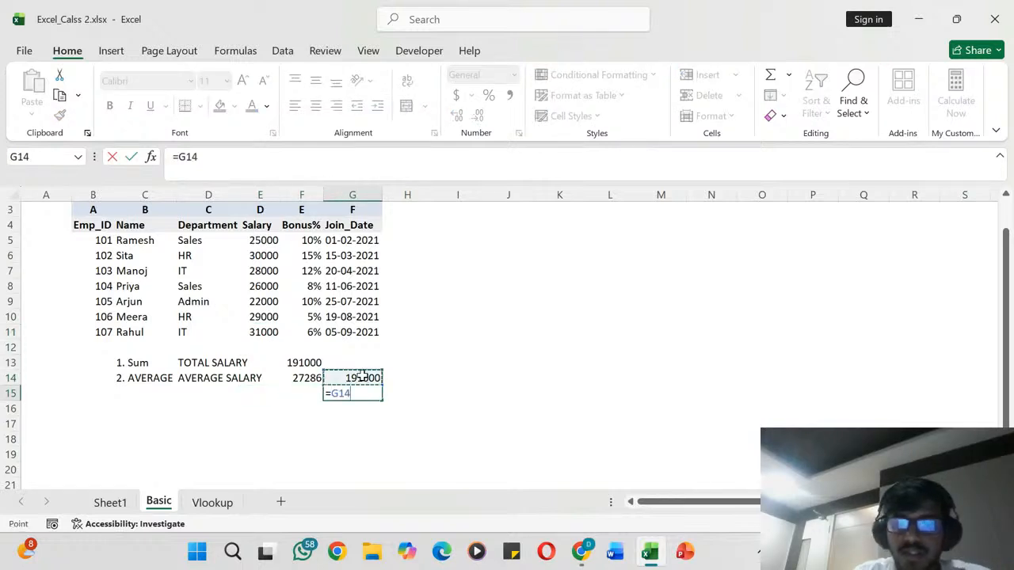
{"action": "type", "text": "/7"}
{"action": "key", "text": "Return"}
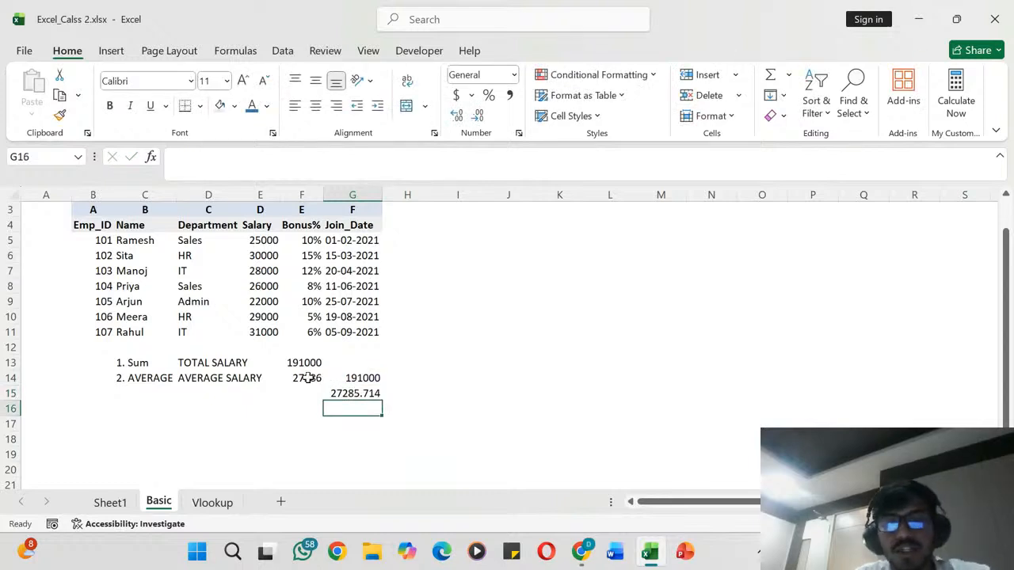
{"action": "left_click", "coordinate": [313, 379]}
{"action": "left_click_drag", "start_coordinate": [355, 370], "coordinate": [355, 404]}
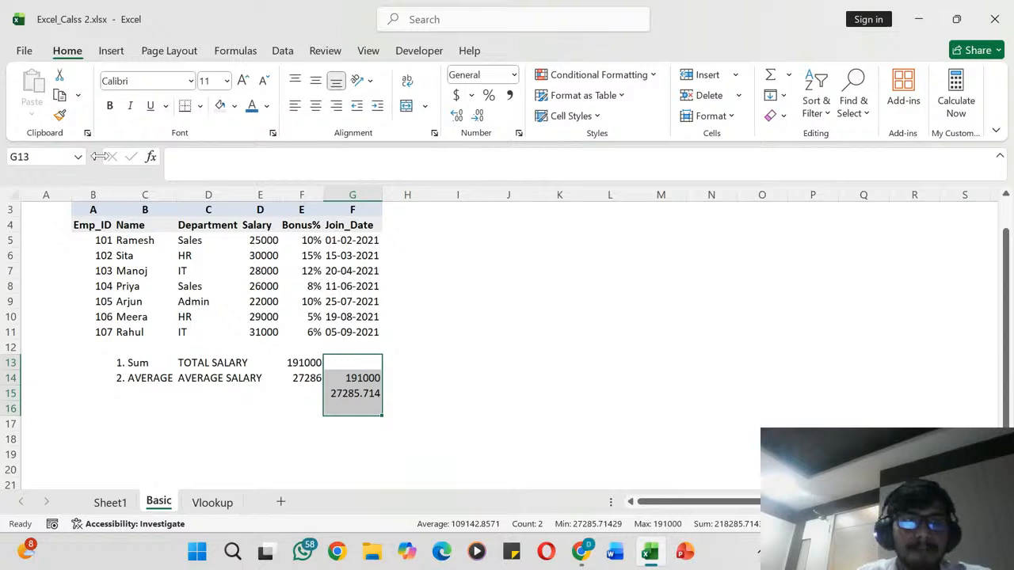
{"action": "left_click", "coordinate": [60, 115]}
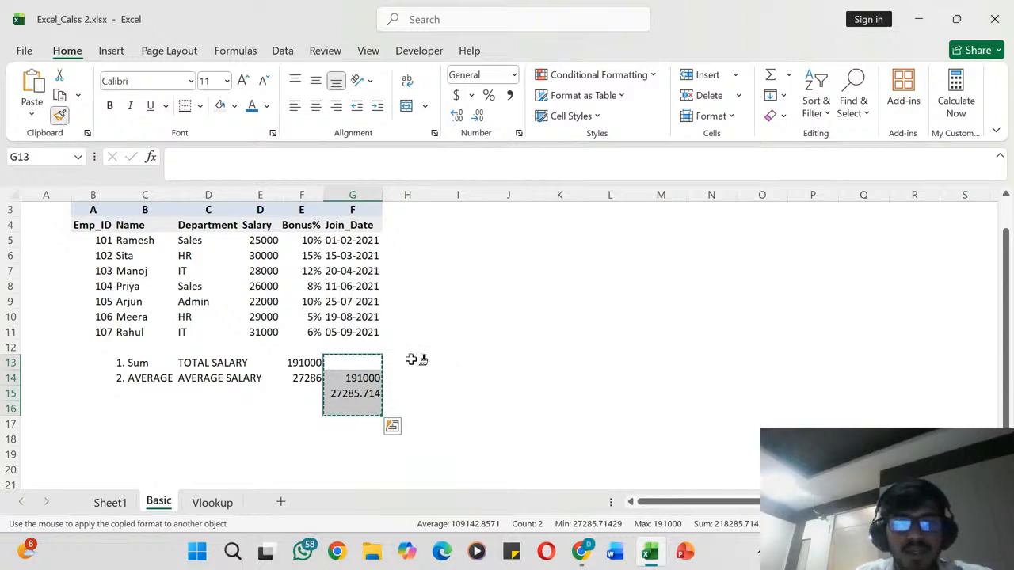
{"action": "key", "text": "Escape"}
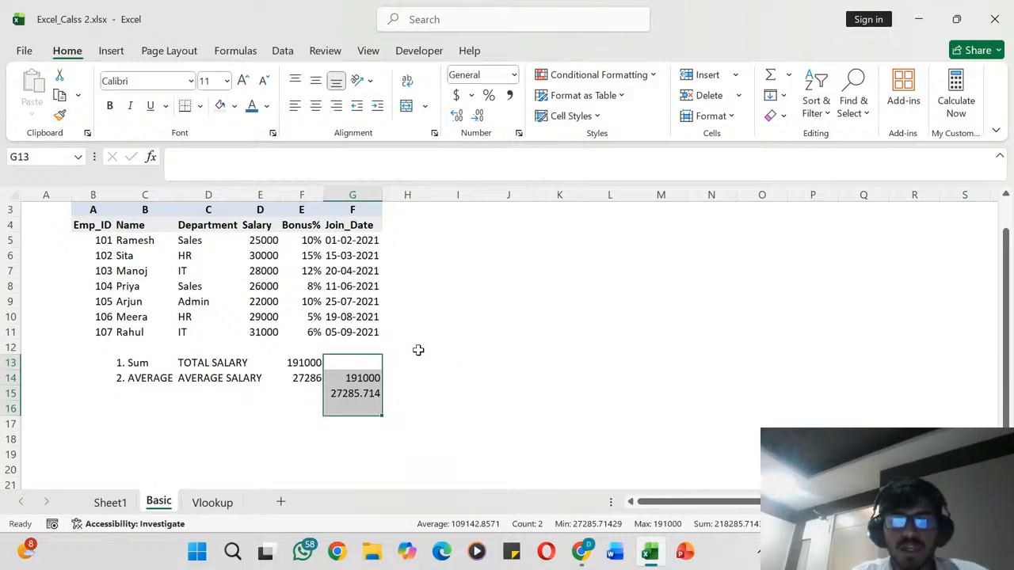
{"action": "left_click", "coordinate": [417, 351]}
{"action": "left_click_drag", "start_coordinate": [351, 357], "coordinate": [353, 393]}
- Generate a random number between 50 and 100 in cell J7 with the formula =RANDBETWEEN(50,100)
{"action": "scroll", "coordinate": [381, 359], "scroll_direction": "up", "scroll_amount": 1}
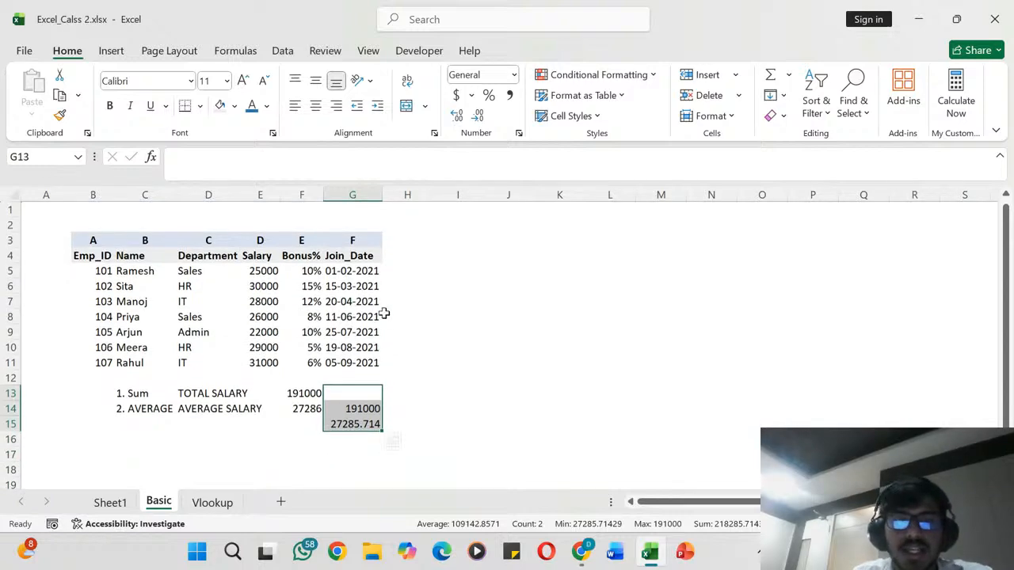
{"action": "scroll", "coordinate": [383, 314], "scroll_direction": "up", "scroll_amount": 4}
{"action": "scroll", "coordinate": [385, 306], "scroll_direction": "down", "scroll_amount": 3}
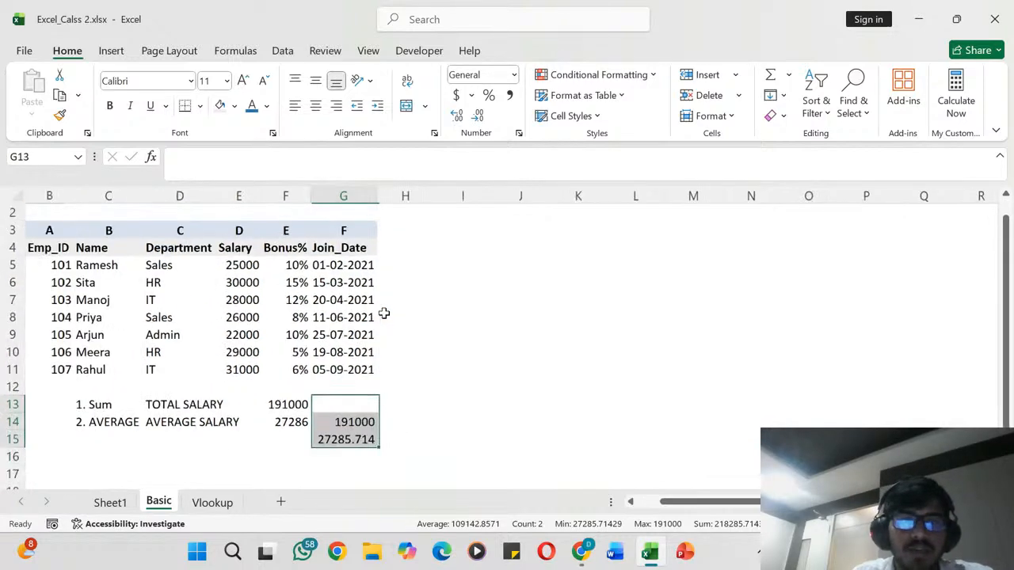
{"action": "left_click", "coordinate": [500, 297]}
{"action": "type", "text": "=RO"}
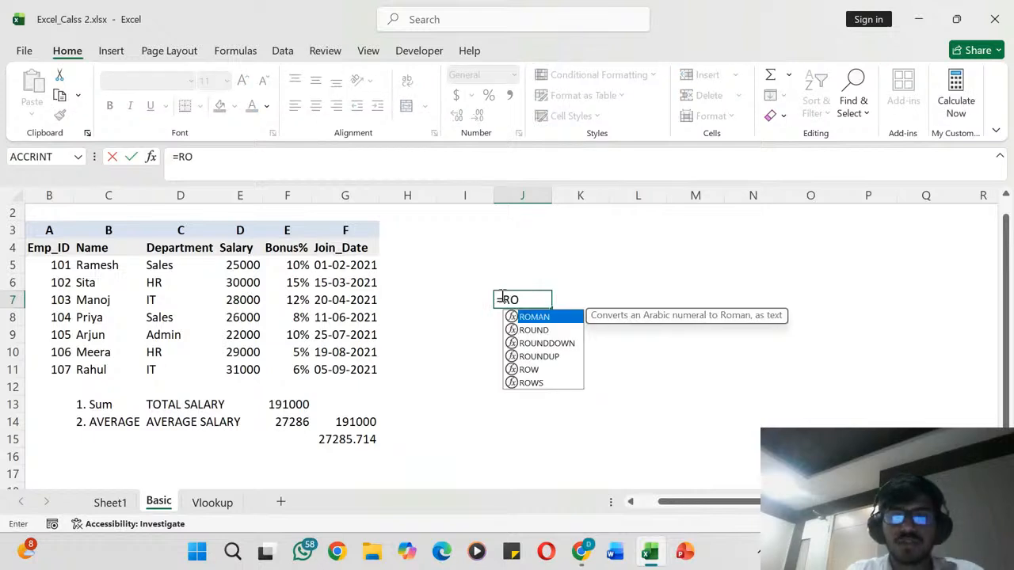
{"action": "key", "text": "BackSpace"}
{"action": "type", "text": "ANDBE"}
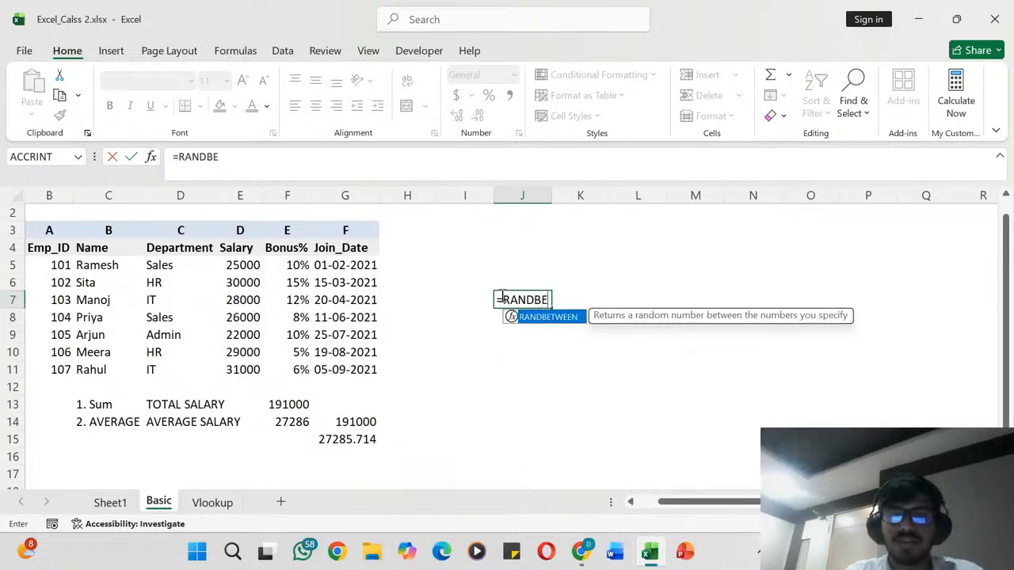
{"action": "key", "text": "Tab"}
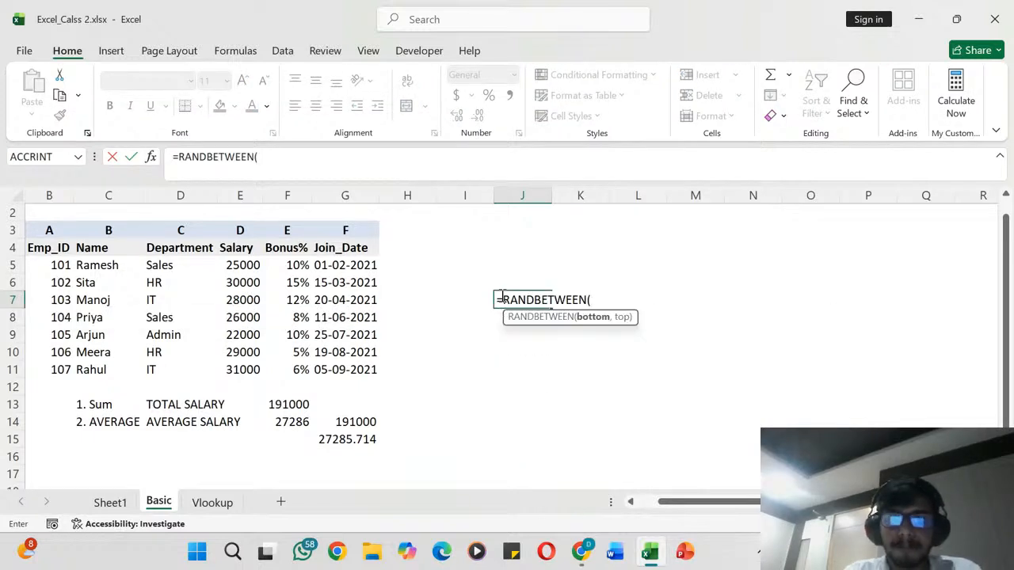
{"action": "type", "text": "50,100"}
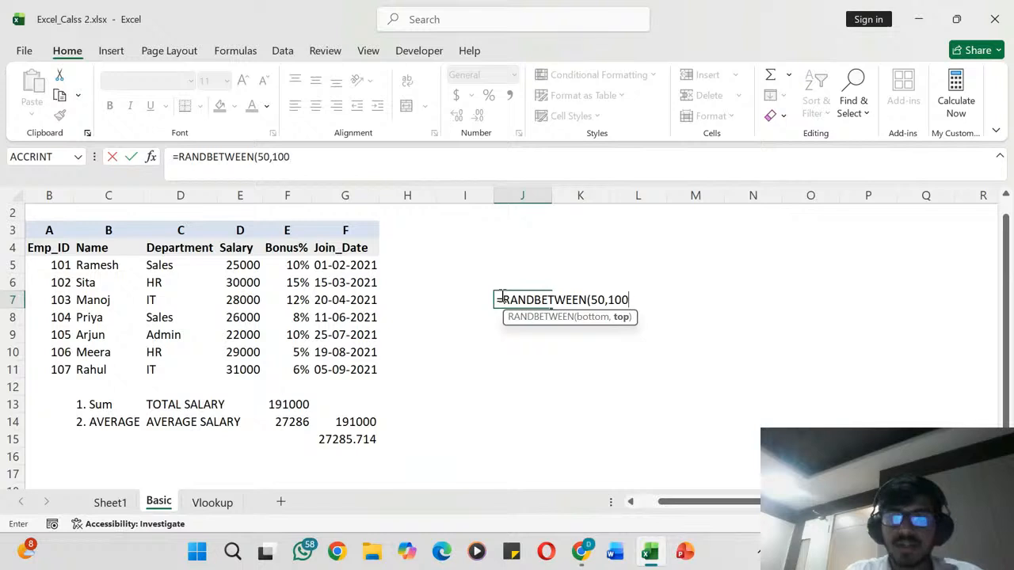
{"action": "key", "text": "Return"}
- Replace the formula in cell J7 with =RANDBETWEEN(50,1000)
{"action": "scroll", "coordinate": [501, 294], "scroll_direction": "down", "scroll_amount": 3}
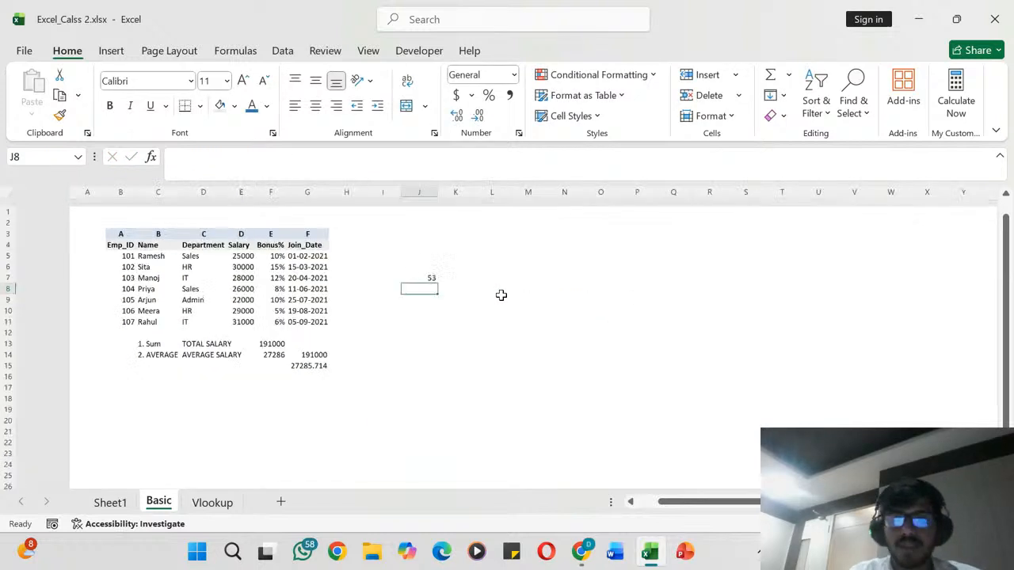
{"action": "mouse_move", "coordinate": [363, 269]}
{"action": "left_mouse_down"}
{"action": "mouse_move", "coordinate": [385, 269]}
{"action": "mouse_move", "coordinate": [374, 271]}
{"action": "left_mouse_up"}
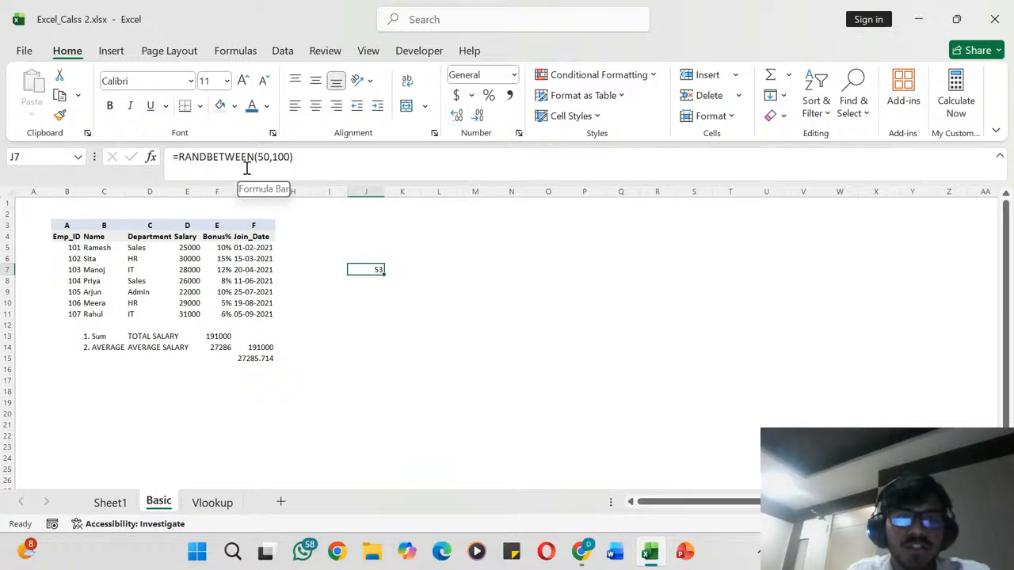
{"action": "type", "text": "=rA"}
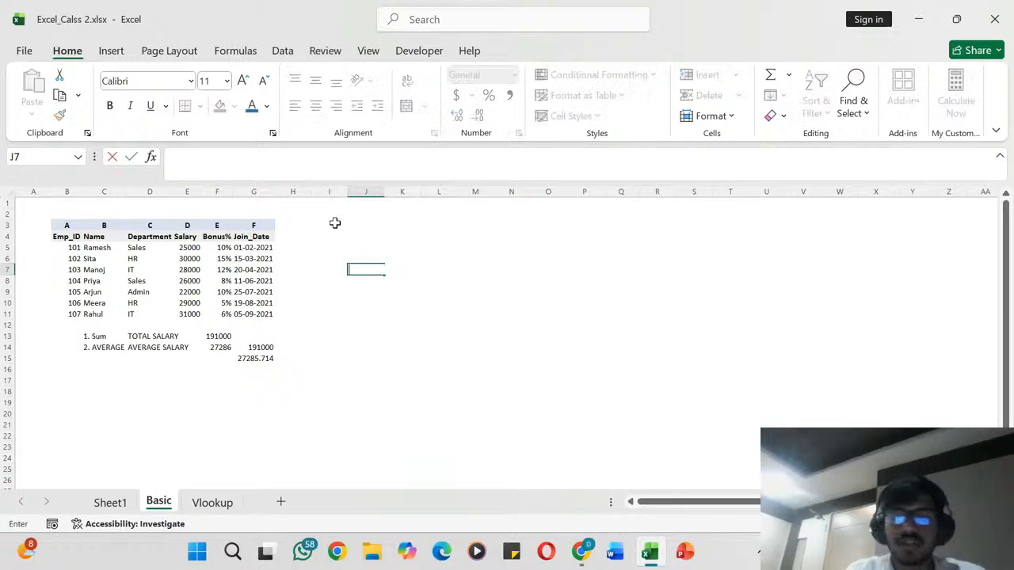
{"action": "type", "text": "nd"}
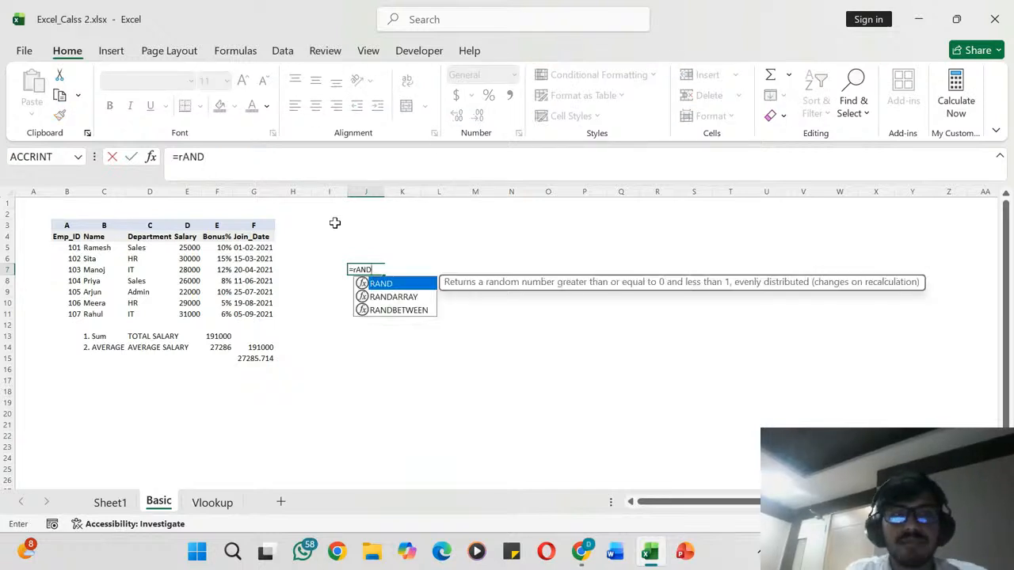
{"action": "key", "text": "BackSpace"}
{"action": "key", "text": "BackSpace"}
{"action": "key", "text": "BackSpace"}
{"action": "key", "text": "BackSpace"}
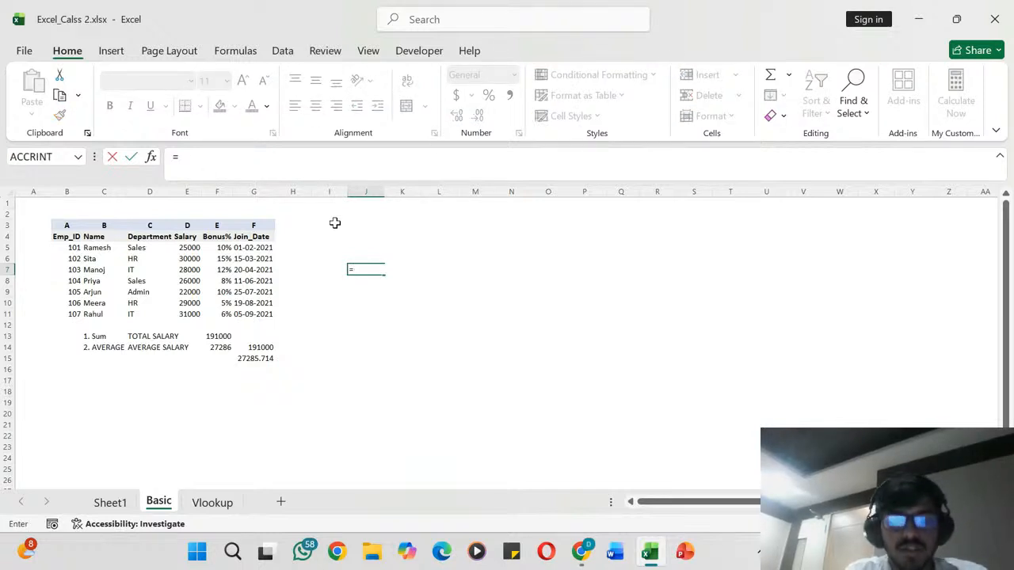
{"action": "type", "text": "Rand"}
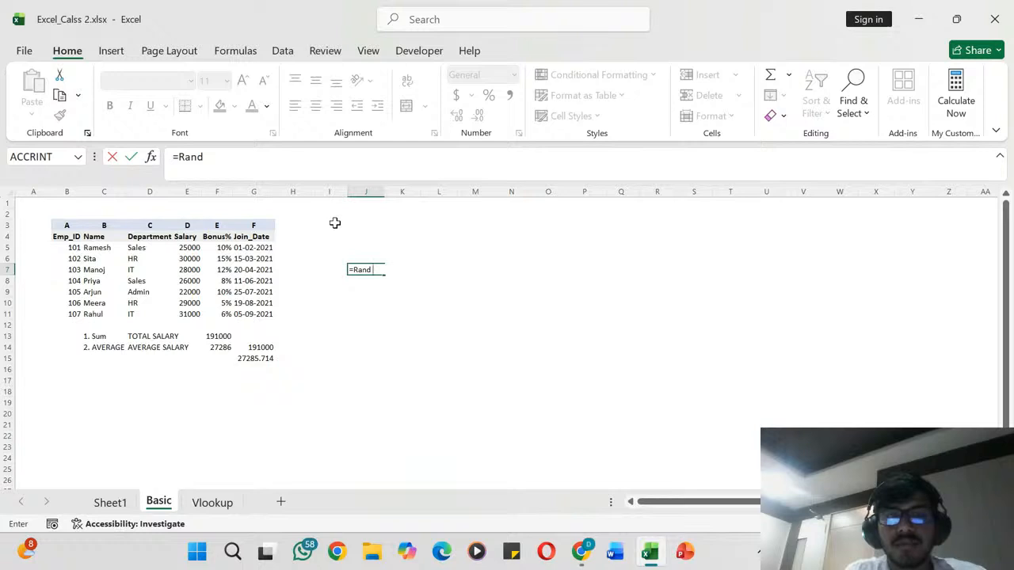
{"action": "type", "text": "beq"}
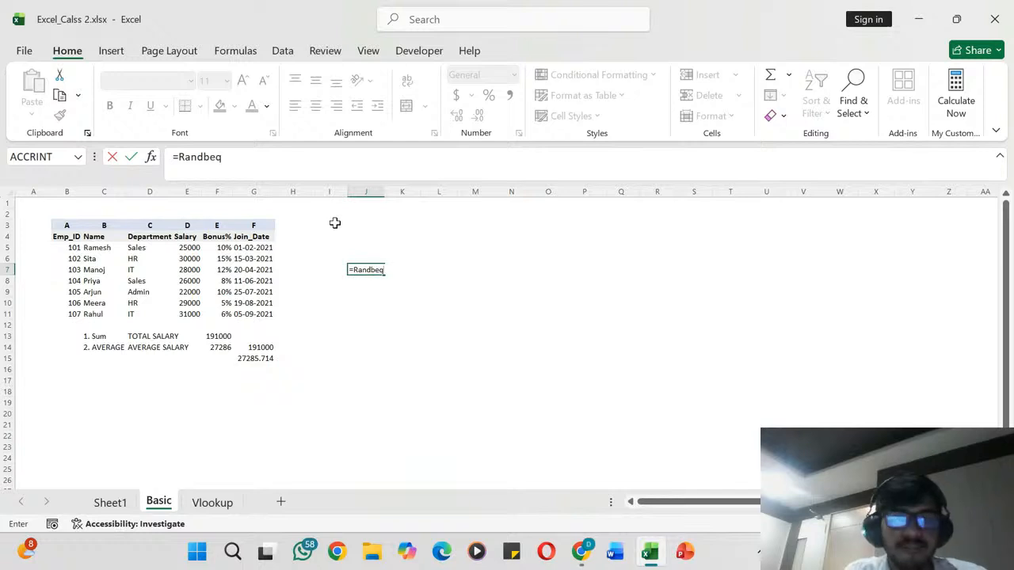
{"action": "key", "text": "BackSpace"}
{"action": "type", "text": "t"}
{"action": "key", "text": "Tab"}
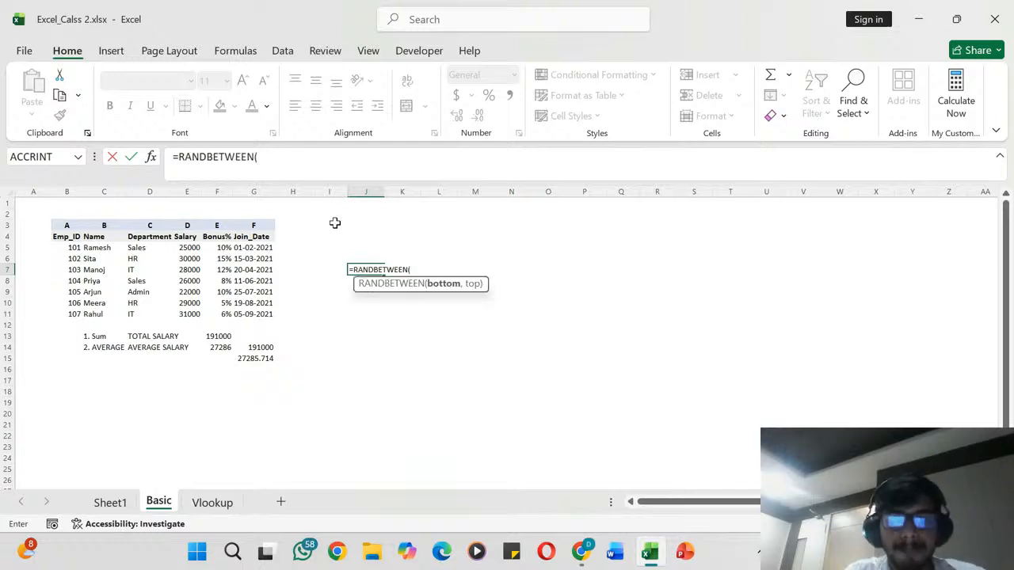
{"action": "type", "text": "501"}
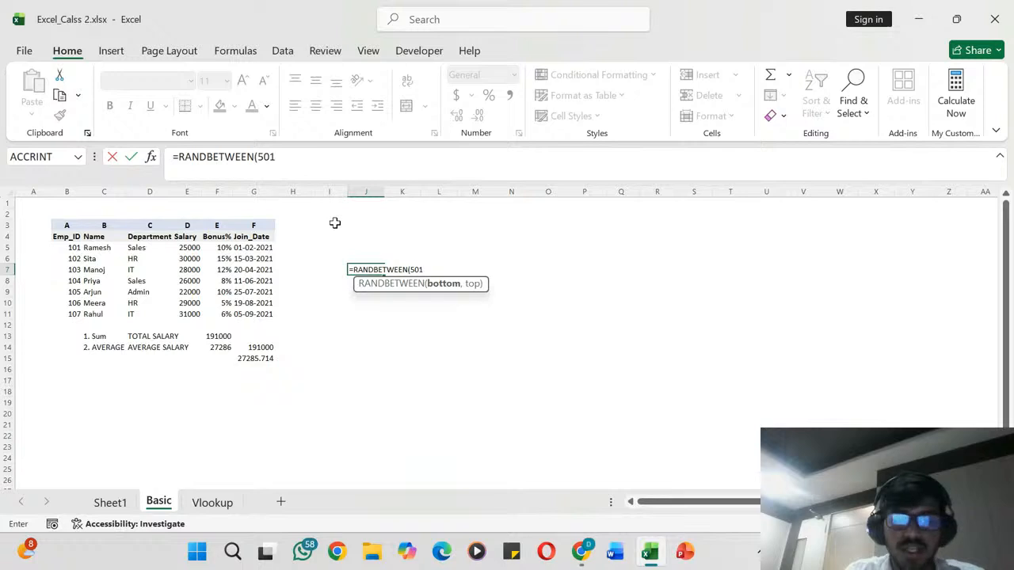
{"action": "type", "text": "00"}
{"action": "key", "text": "BackSpace"}
{"action": "key", "text": "BackSpace"}
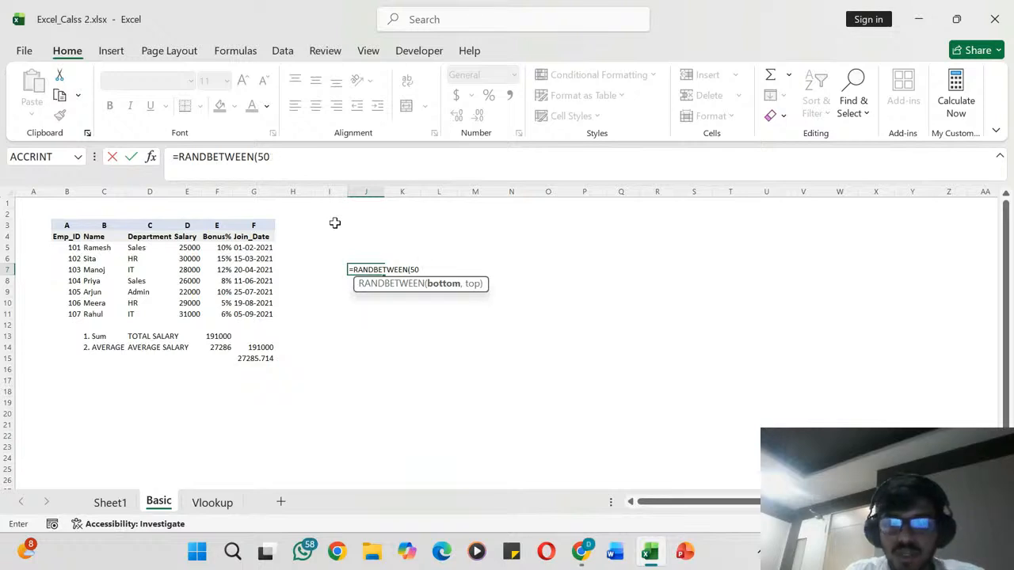
{"action": "type", "text": ","}
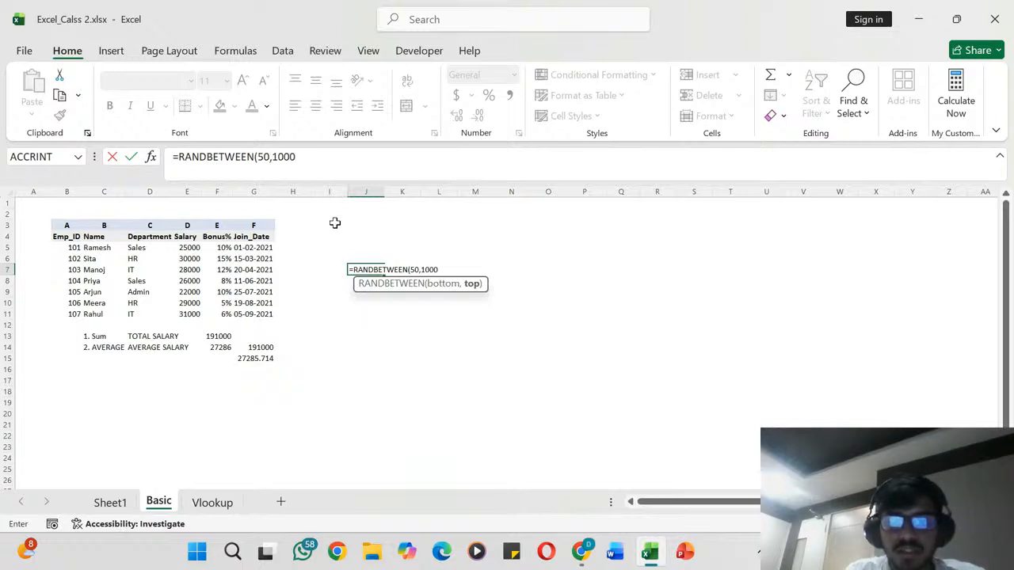
{"action": "type", "text": "1000"}
{"action": "key", "text": "Return"}
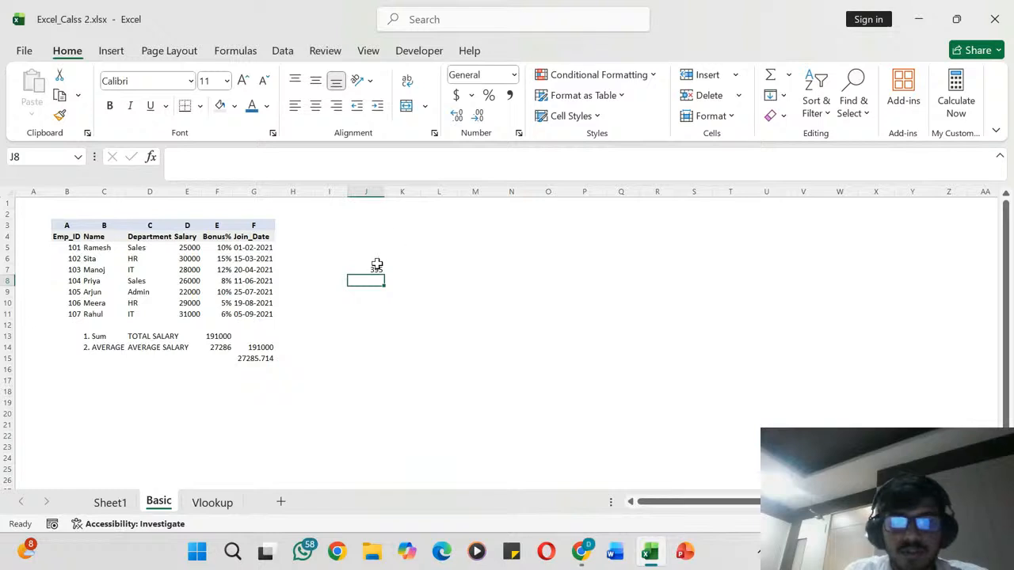
- Copy the RANDBETWEEN formula from cell J7 across the row through R7
{"action": "left_click", "coordinate": [368, 268]}
{"action": "key", "text": "ctrl+c"}
{"action": "key", "text": "shift+Right"}
{"action": "key", "text": "shift+Right"}
{"action": "key", "text": "shift+Right"}
{"action": "key", "text": "shift+Right"}
{"action": "key", "text": "shift+Right"}
{"action": "key", "text": "shift+Right"}
{"action": "key", "text": "shift+Right"}
{"action": "key", "text": "shift+Right"}
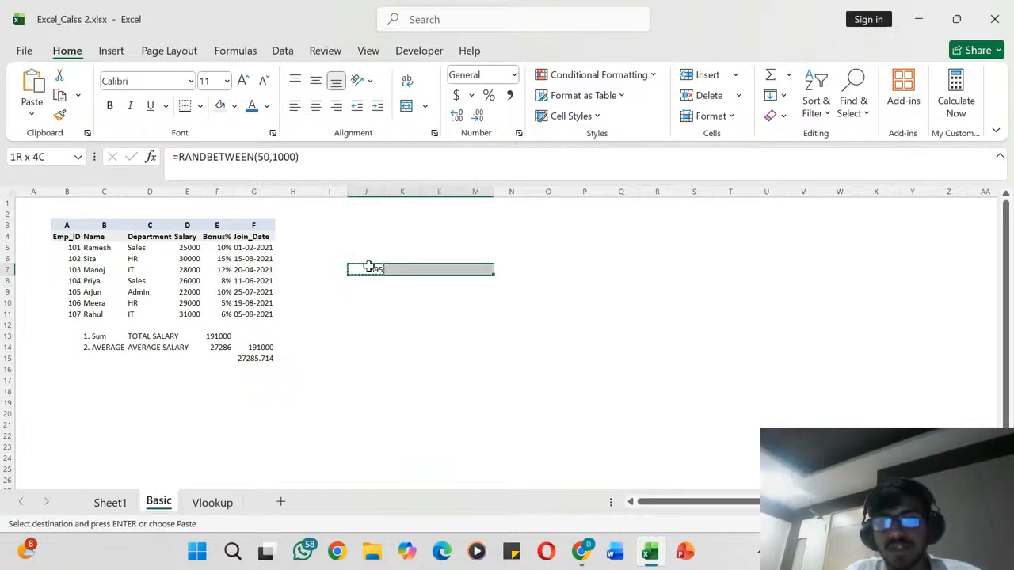
{"action": "key", "text": "ctrl+v"}
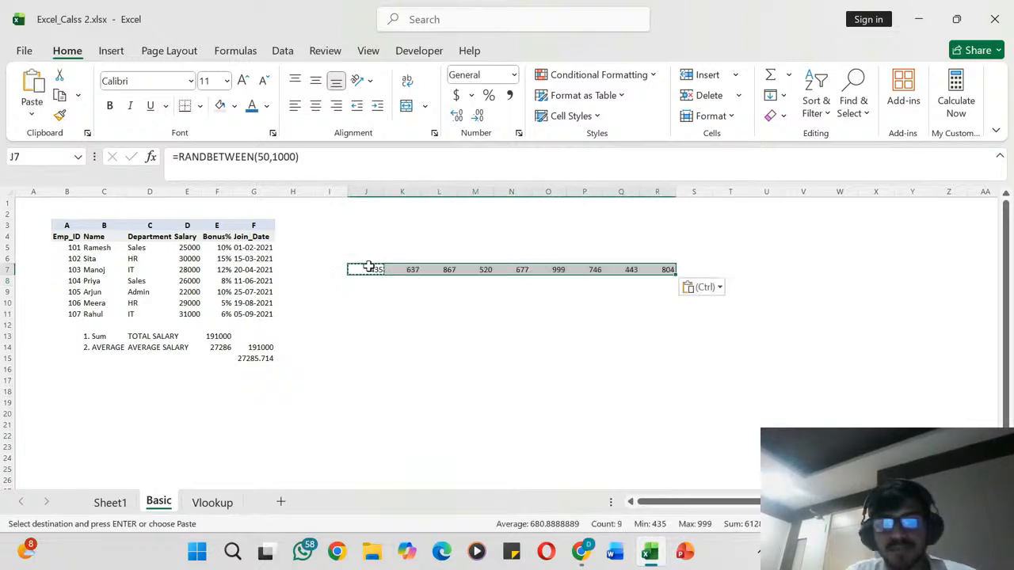
- Copy the row of random-number formulas J7:R7 down to fill the range J7:R16
{"action": "key", "text": "Down"}
{"action": "key", "text": "Down"}
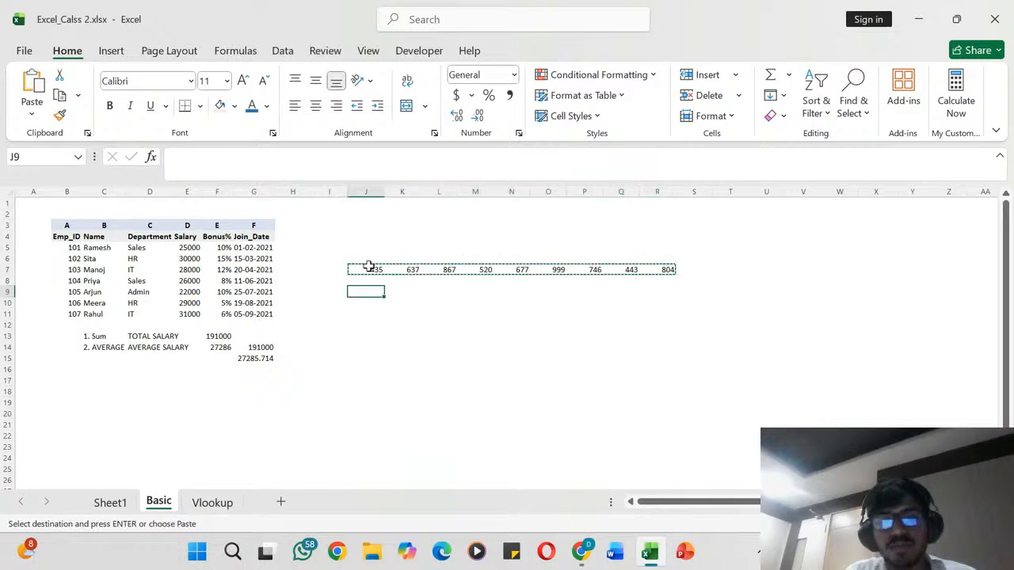
{"action": "key", "text": "Right"}
{"action": "key", "text": "Left"}
{"action": "key", "text": "Up"}
{"action": "key", "text": "Up"}
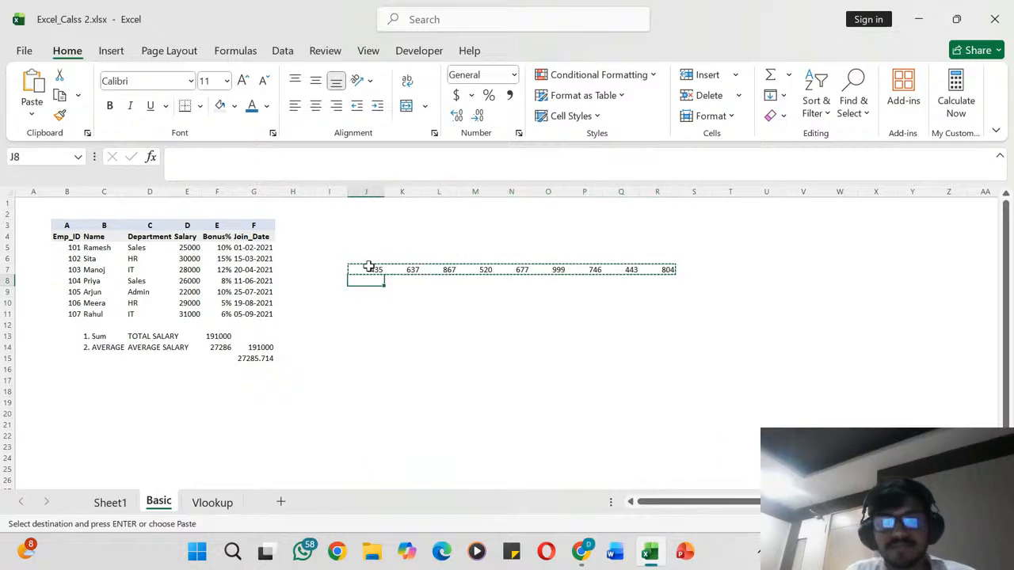
{"action": "key", "text": "ctrl+shift+Right"}
{"action": "key", "text": "shift+Down"}
{"action": "key", "text": "shift+Down"}
{"action": "key", "text": "shift+Down"}
{"action": "key", "text": "shift+Down"}
{"action": "key", "text": "shift+Down"}
{"action": "key", "text": "shift+Down"}
{"action": "key", "text": "shift+Down"}
{"action": "key", "text": "shift+Down"}
{"action": "key", "text": "shift+Down"}
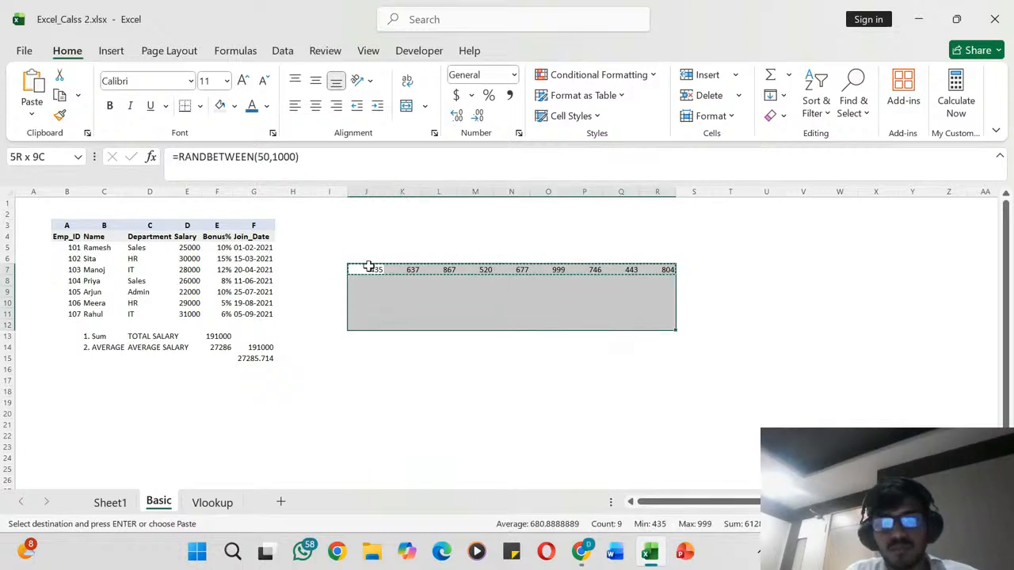
{"action": "key", "text": "ctrl+v"}
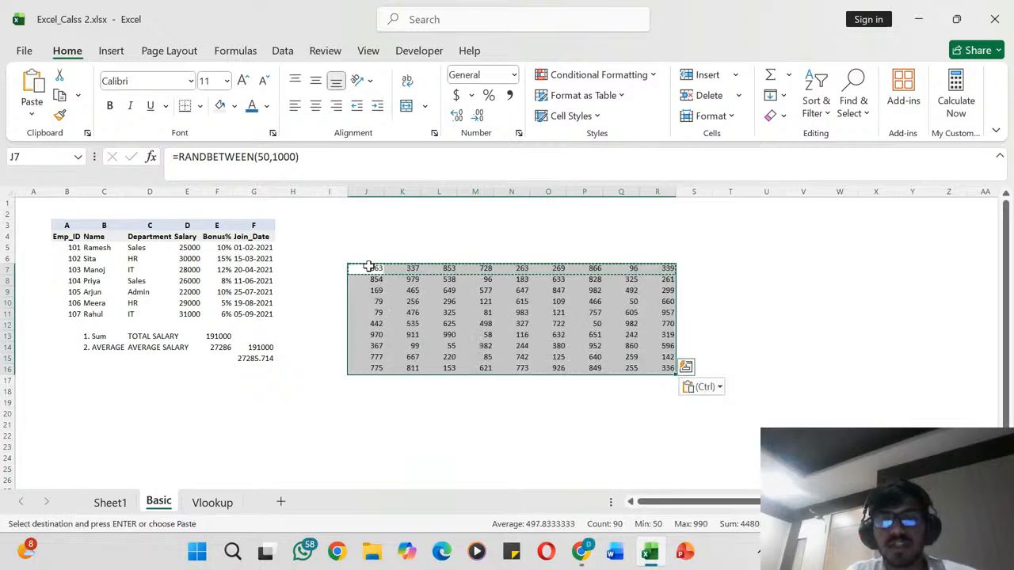
{"action": "left_click", "coordinate": [372, 269]}
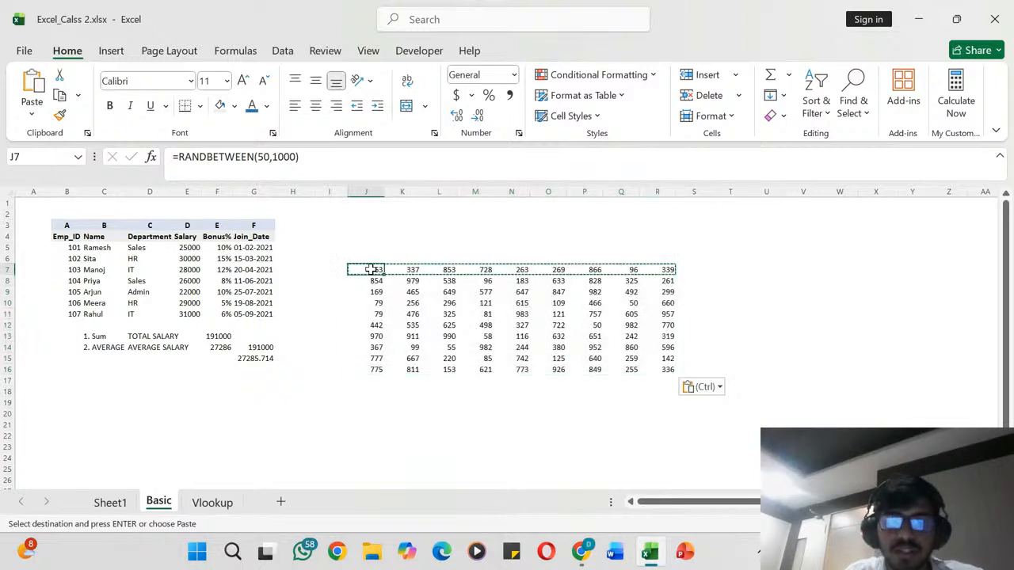
{"action": "left_click", "coordinate": [419, 248]}
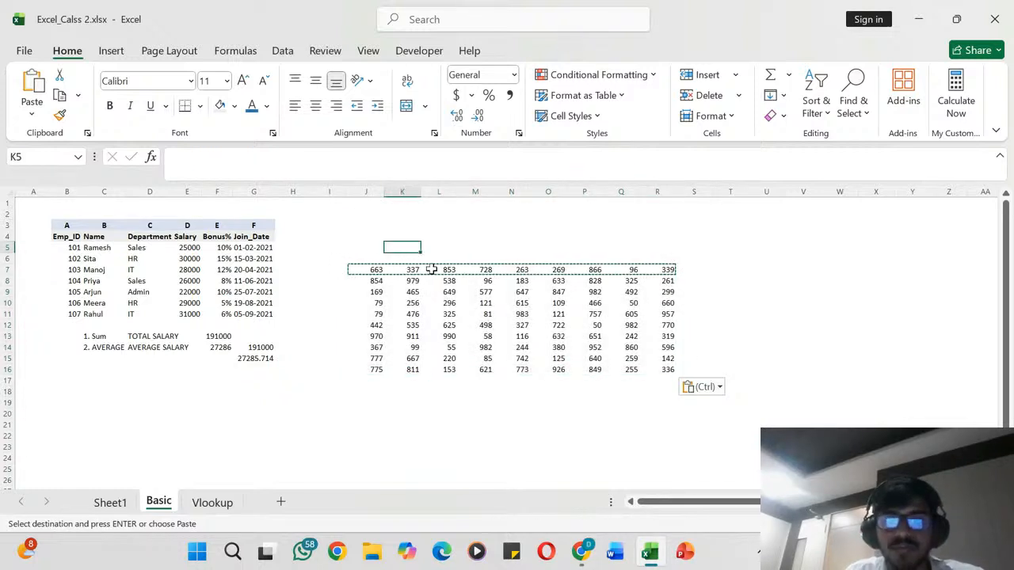
{"action": "left_click", "coordinate": [447, 226]}
{"action": "left_click", "coordinate": [358, 259]}
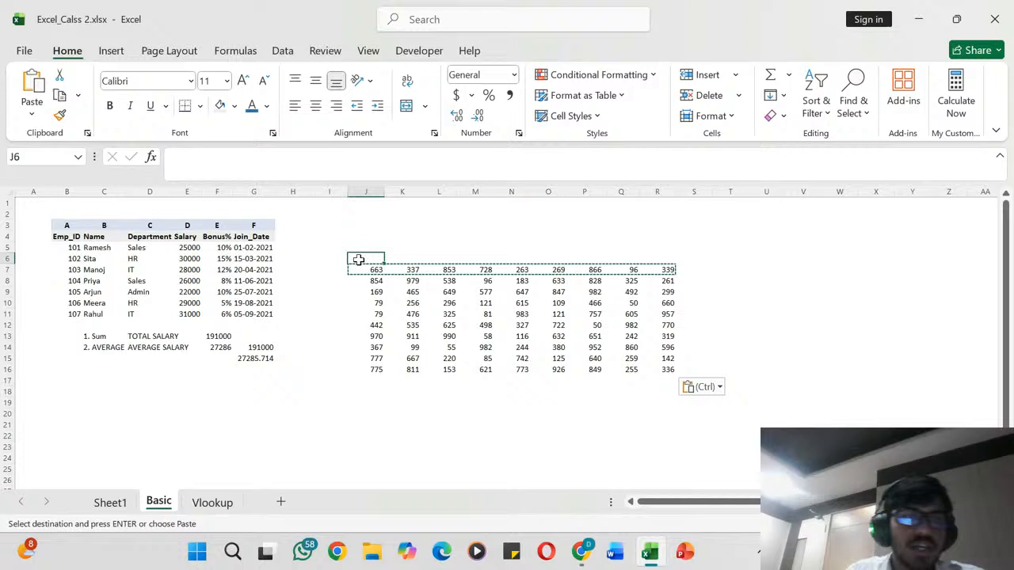
{"action": "left_click", "coordinate": [419, 225]}
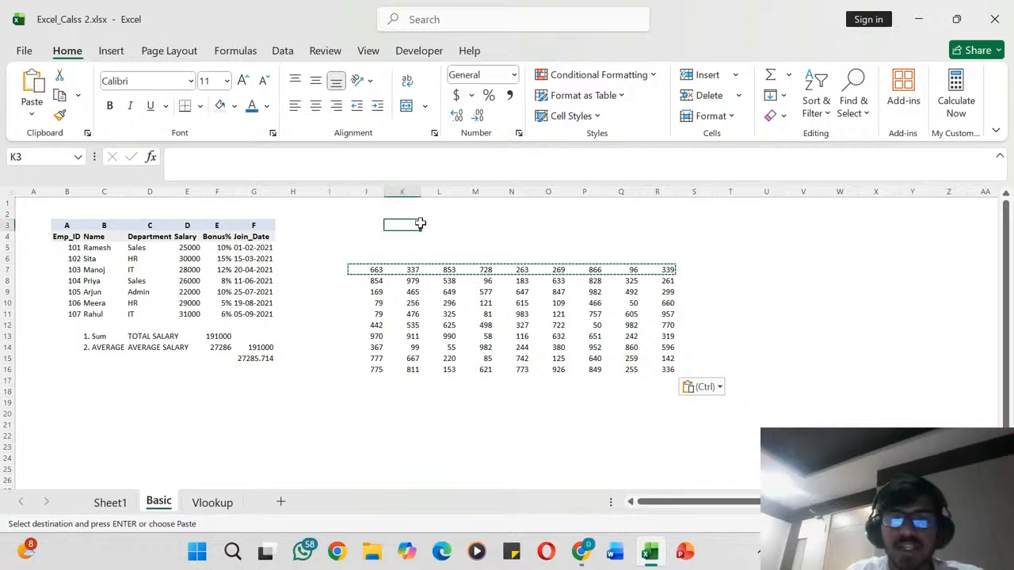
{"action": "left_click", "coordinate": [377, 251]}
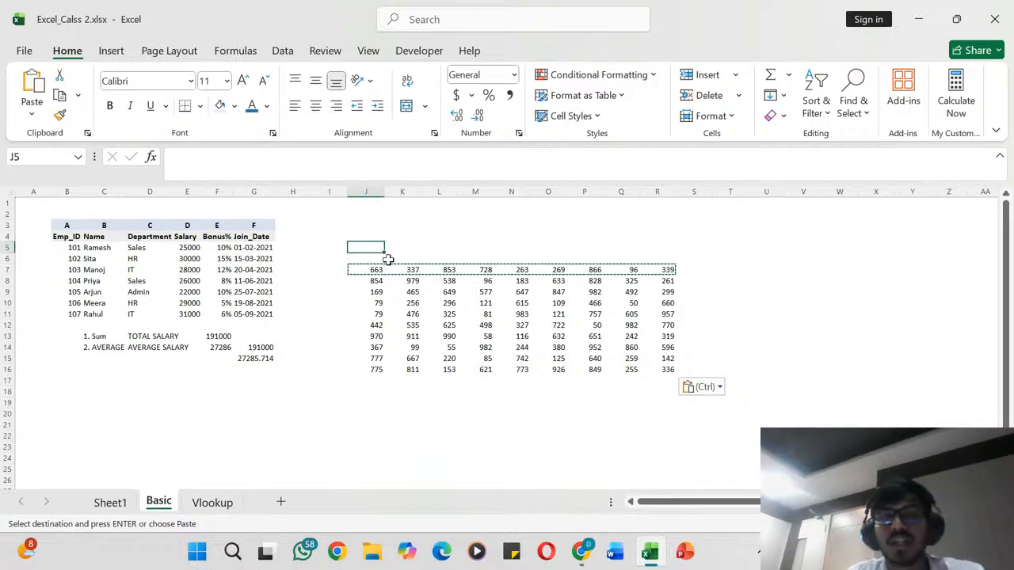
- Delete the contents of cell R16 and undo the deletion, twice, to recalculate the random numbers
{"action": "left_click", "coordinate": [663, 370]}
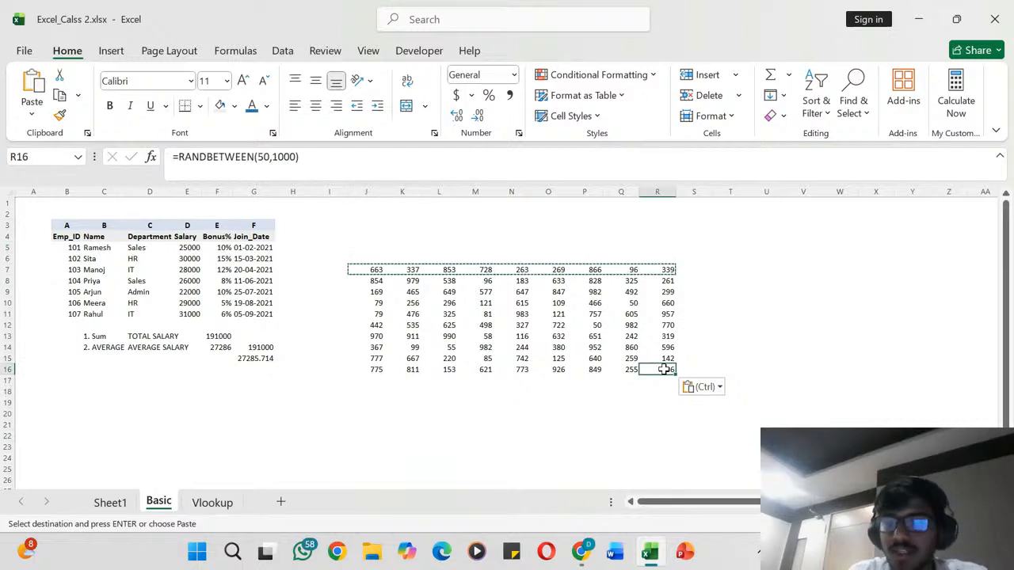
{"action": "key", "text": "Delete"}
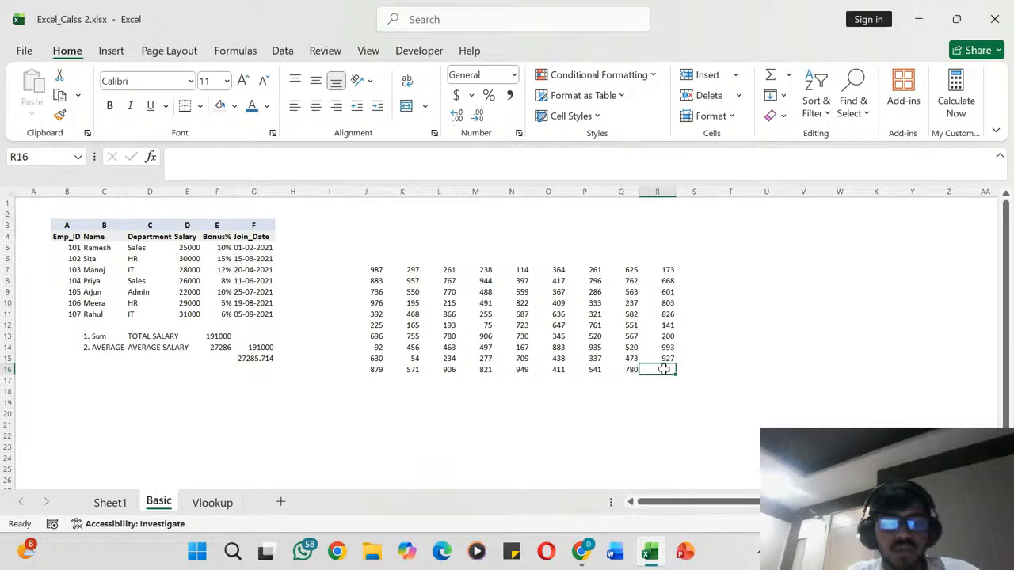
{"action": "key", "text": "ctrl+z"}
{"action": "left_click", "coordinate": [694, 347]}
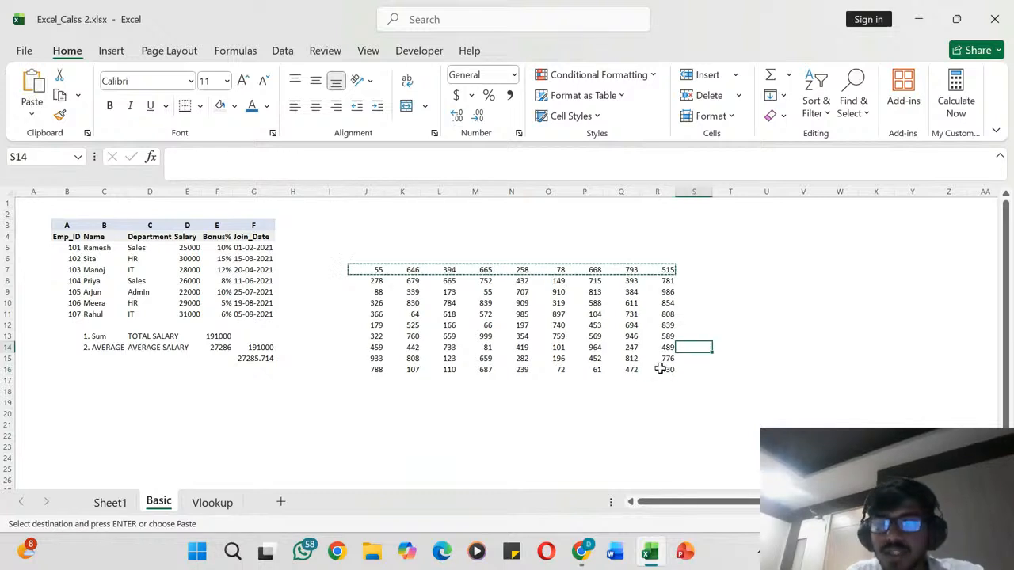
{"action": "left_click", "coordinate": [660, 369]}
{"action": "key", "text": "Delete"}
{"action": "left_click", "coordinate": [709, 346]}
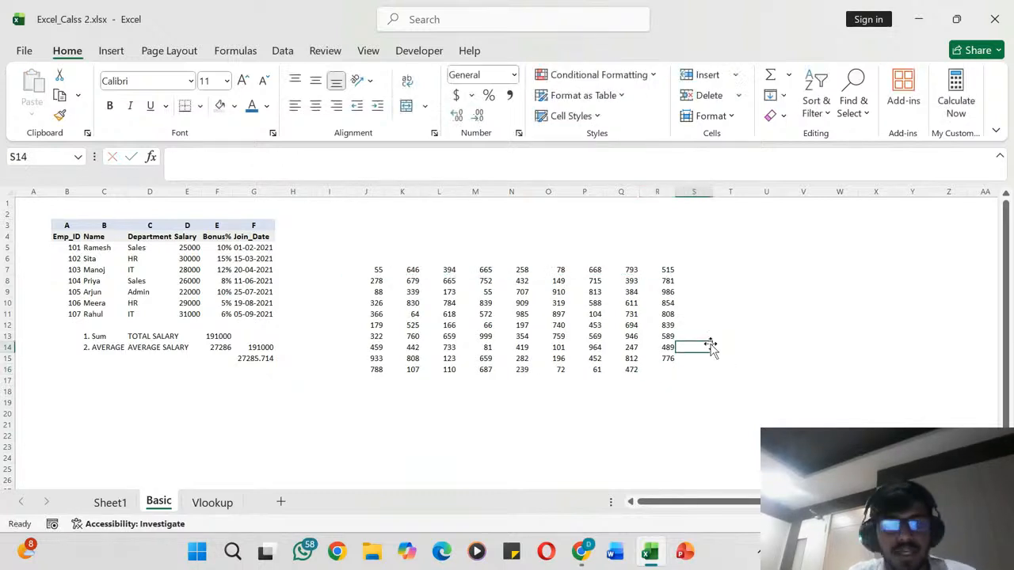
{"action": "key", "text": "ctrl+z"}
{"action": "left_click", "coordinate": [704, 292]}
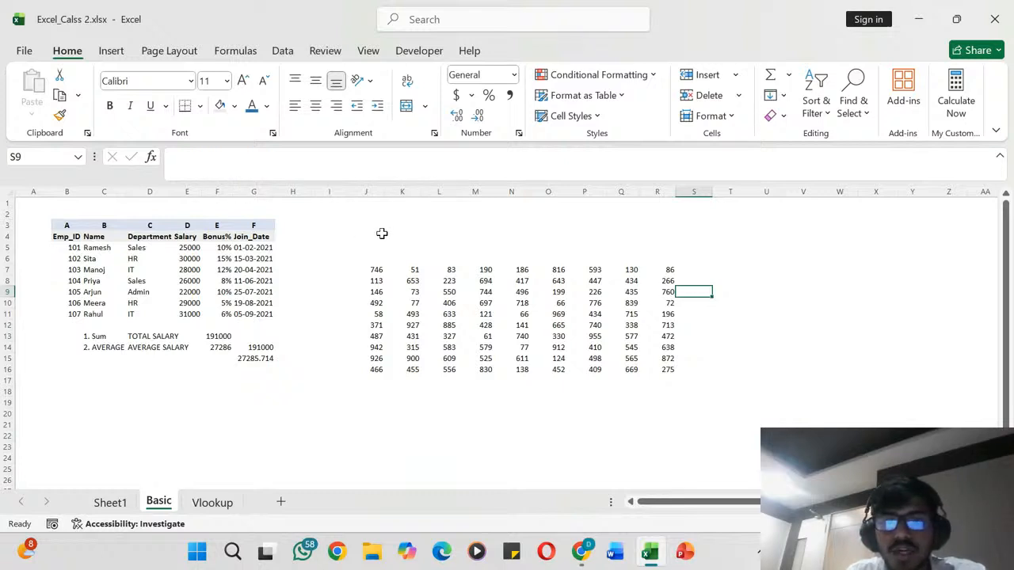
- Clear everything in the range J5:T18 with Clear All and undo the clearing
{"action": "left_click_drag", "start_coordinate": [359, 245], "coordinate": [748, 396]}
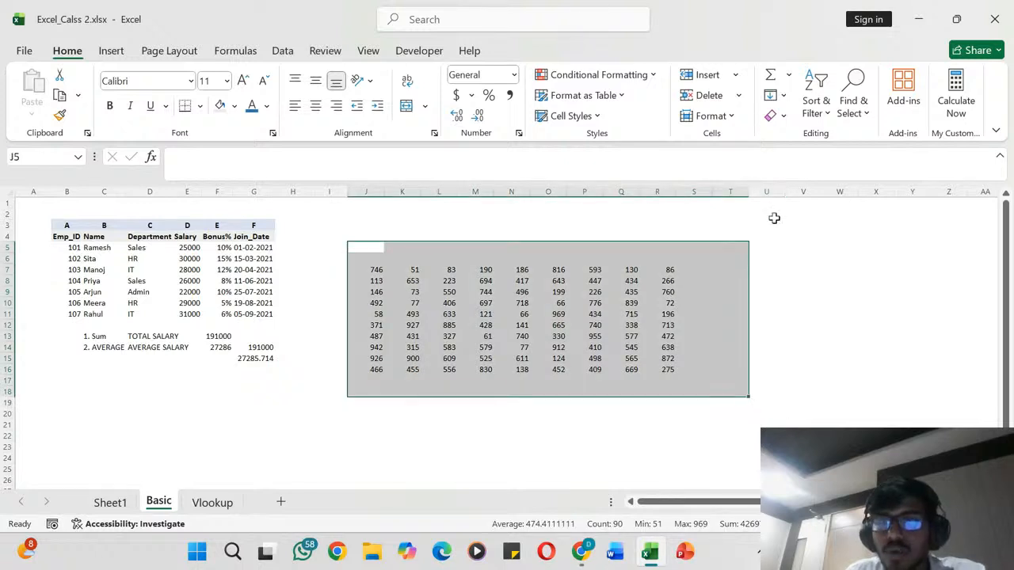
{"action": "left_click", "coordinate": [781, 116]}
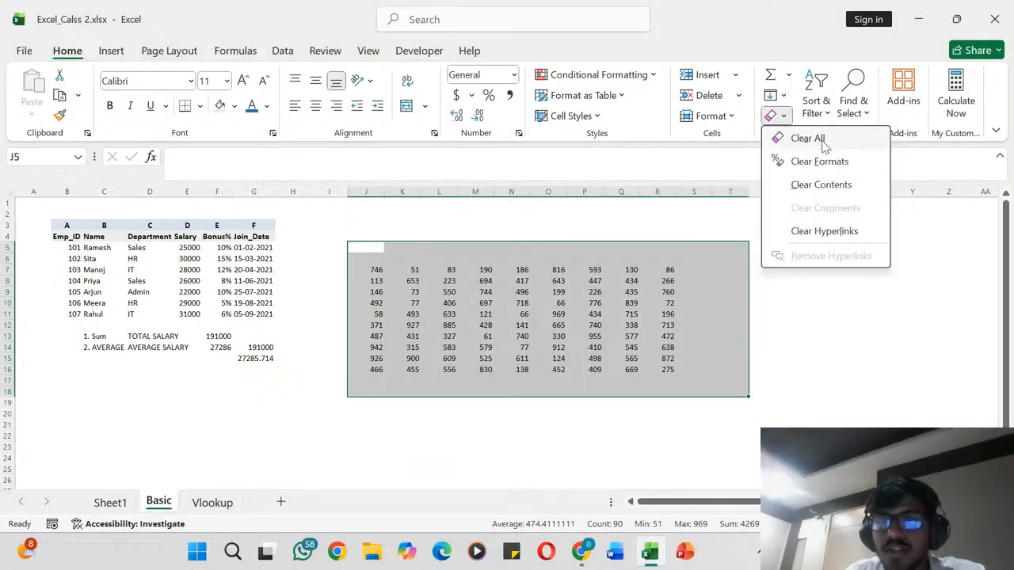
{"action": "left_click", "coordinate": [808, 138]}
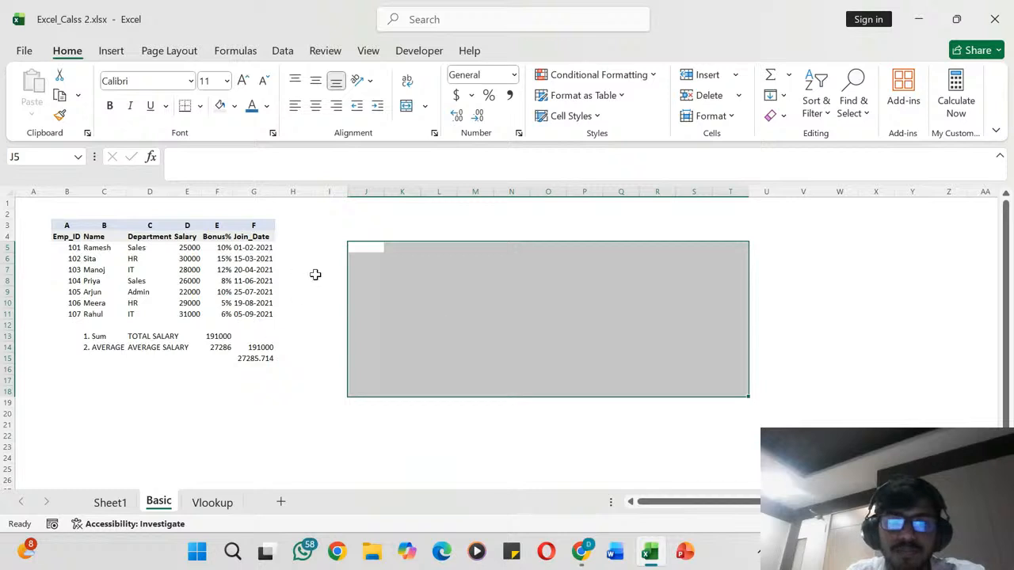
{"action": "left_click", "coordinate": [315, 273]}
{"action": "key", "text": "ctrl+z"}
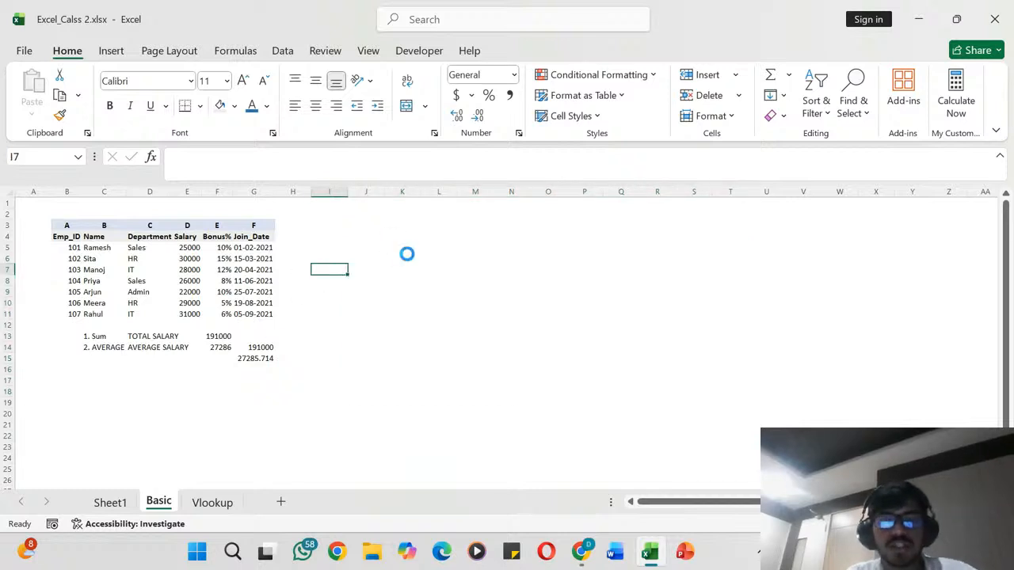
- Clear everything in the range J5:T18 with Clear All
{"action": "key", "text": "alt"}
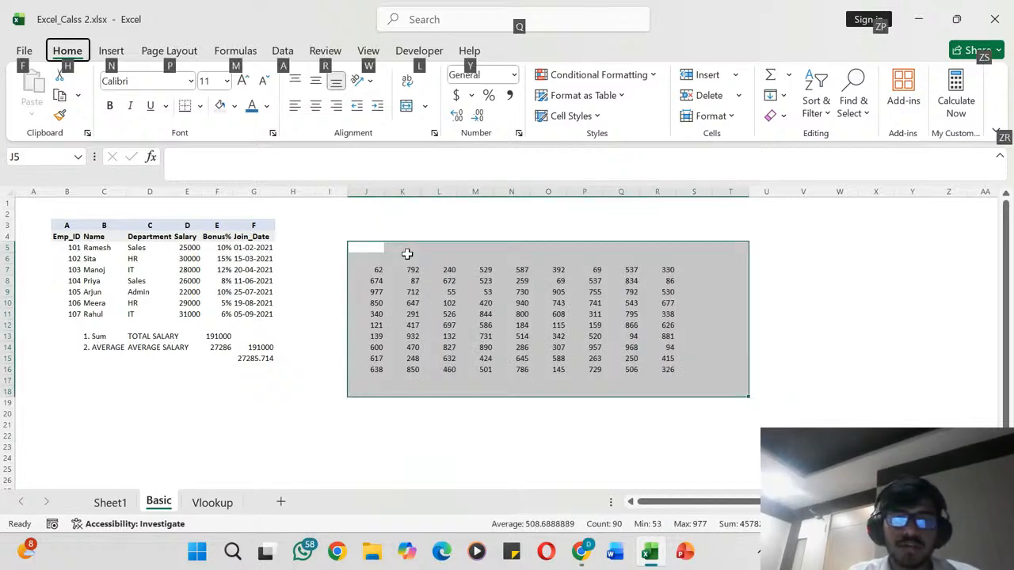
{"action": "key", "text": "h"}
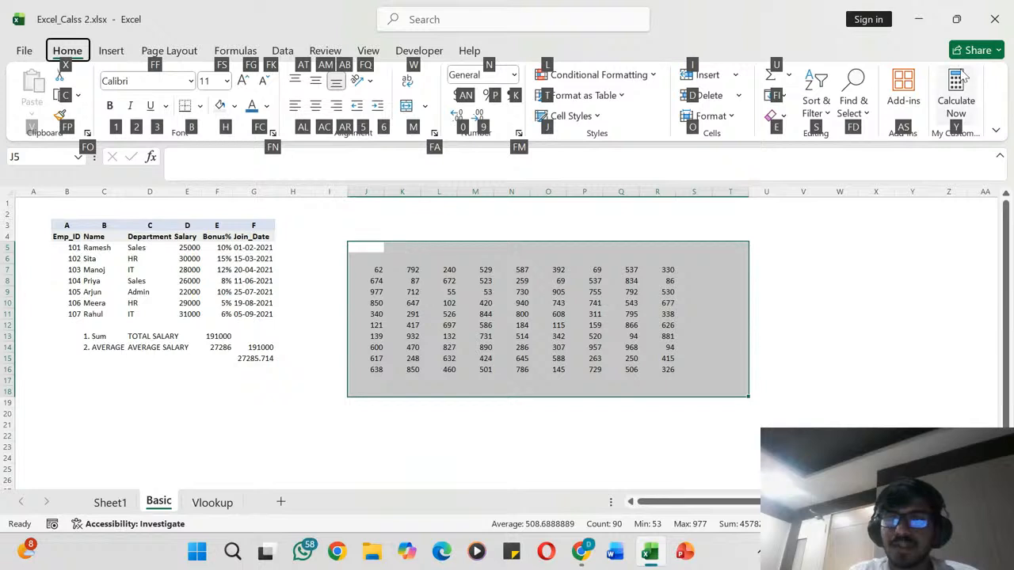
{"action": "key", "text": "e"}
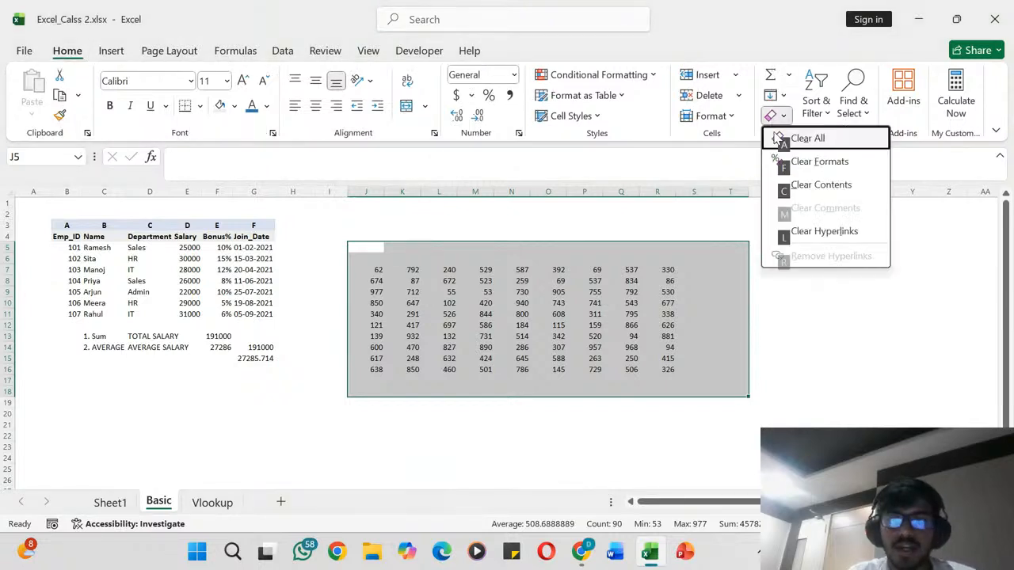
{"action": "key", "text": "a"}
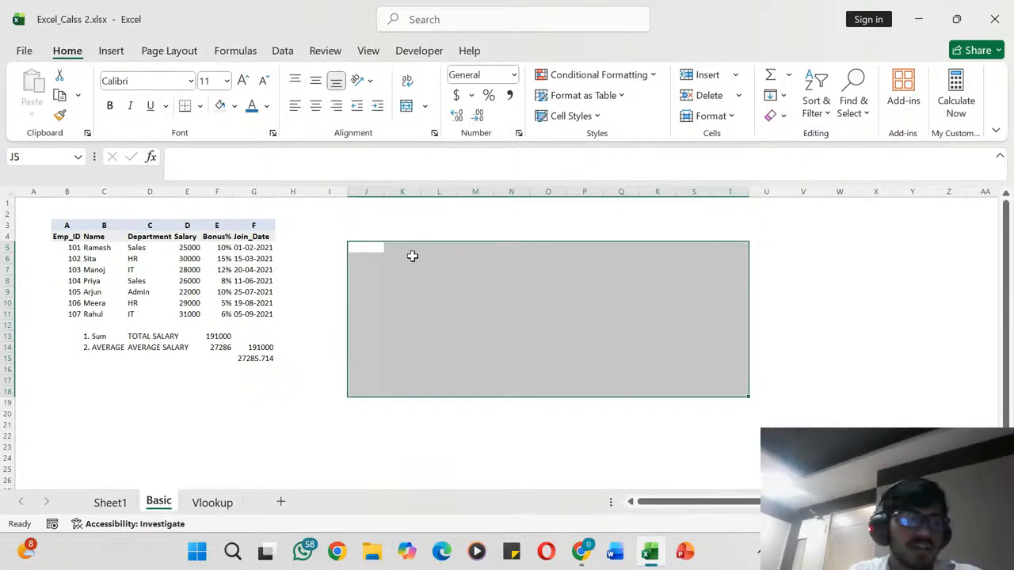
{"action": "left_click", "coordinate": [403, 225]}
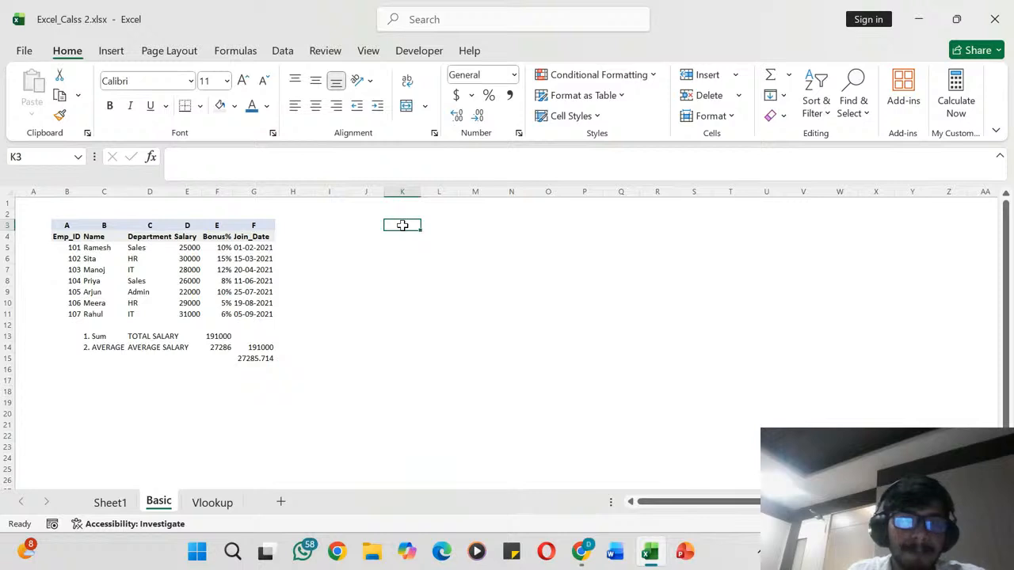
- Delete the manual average check values beside the salary results, in the range G13:G17
{"action": "scroll", "coordinate": [303, 314], "scroll_direction": "down", "scroll_amount": 1}
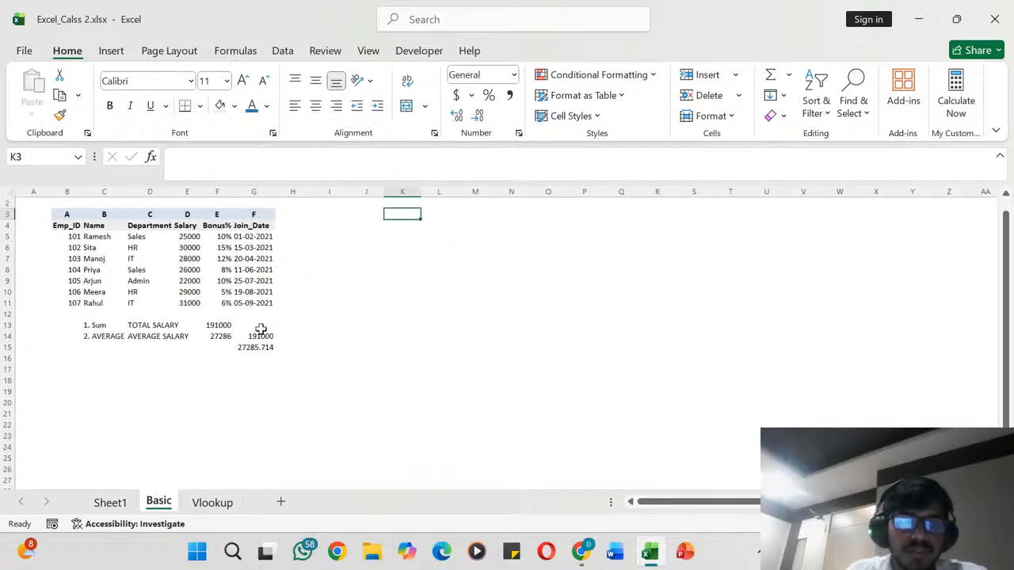
{"action": "left_click_drag", "start_coordinate": [261, 329], "coordinate": [263, 369]}
{"action": "key", "text": "Delete"}
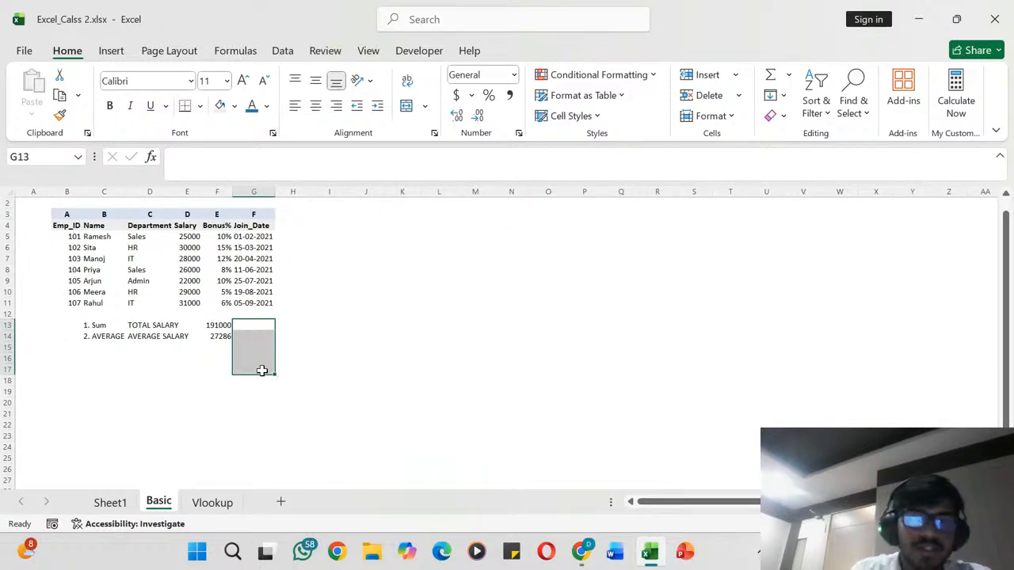
{"action": "left_click", "coordinate": [351, 324]}
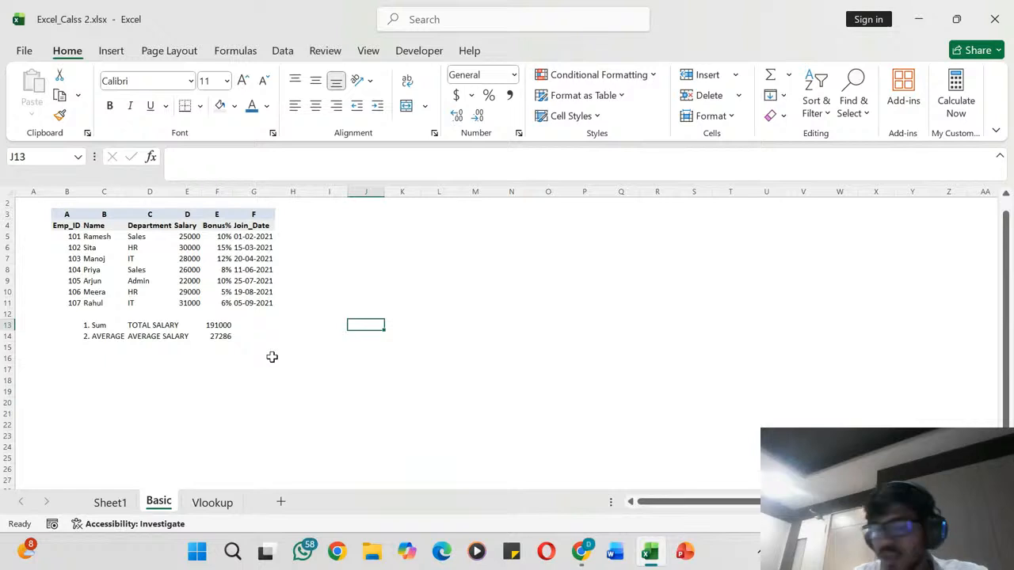
- Enter the label "3.Max" in cell C15 and "HIGHEST SALARY" in cell D15
{"action": "left_click", "coordinate": [89, 347]}
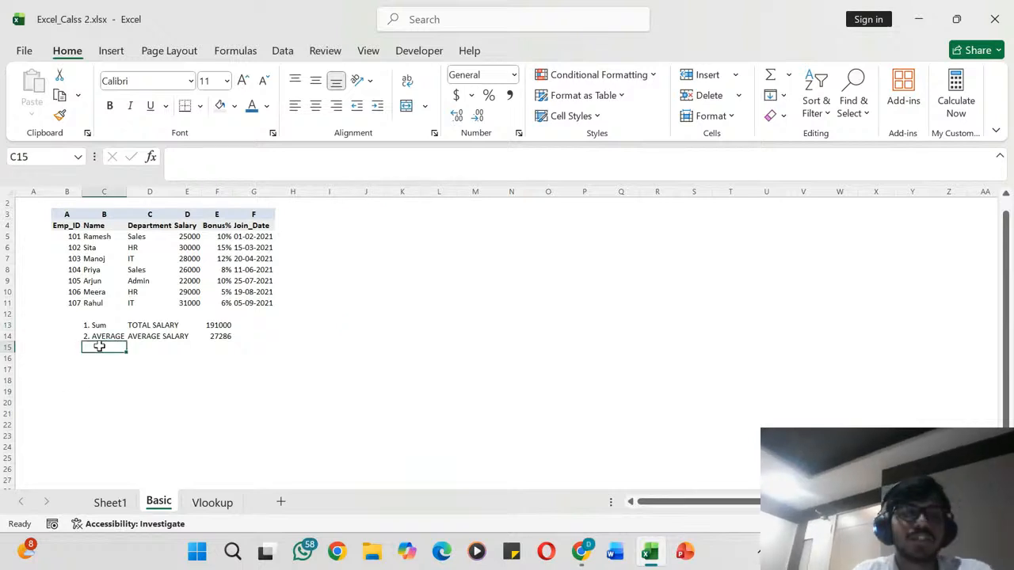
{"action": "type", "text": "3"}
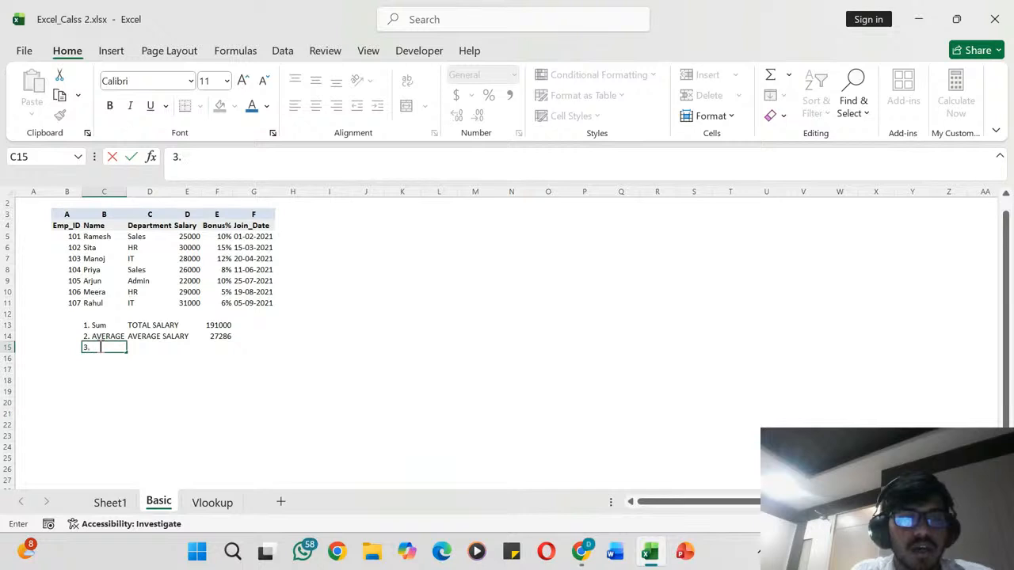
{"action": "type", "text": ".M"}
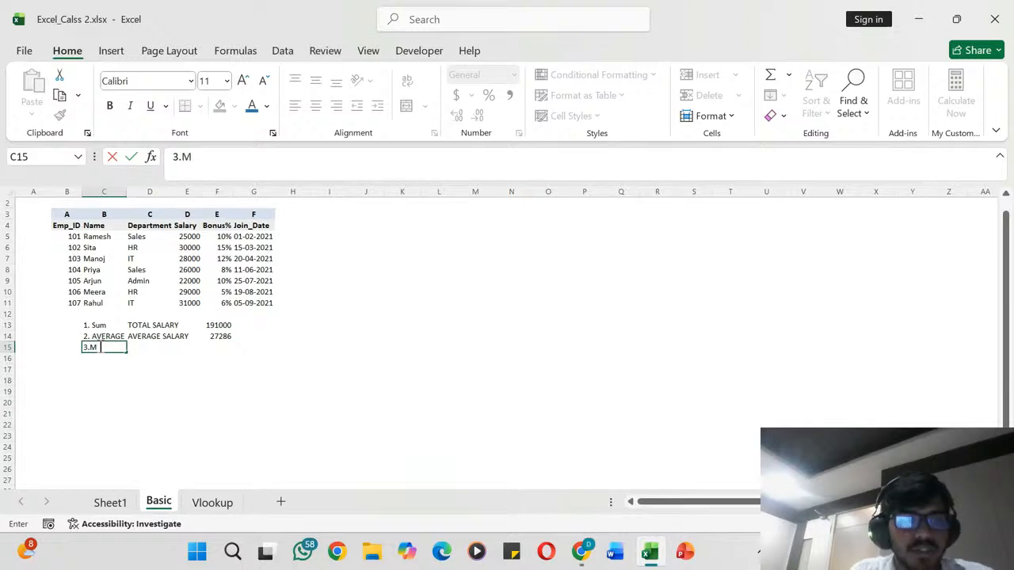
{"action": "type", "text": "ax"}
{"action": "key", "text": "Tab"}
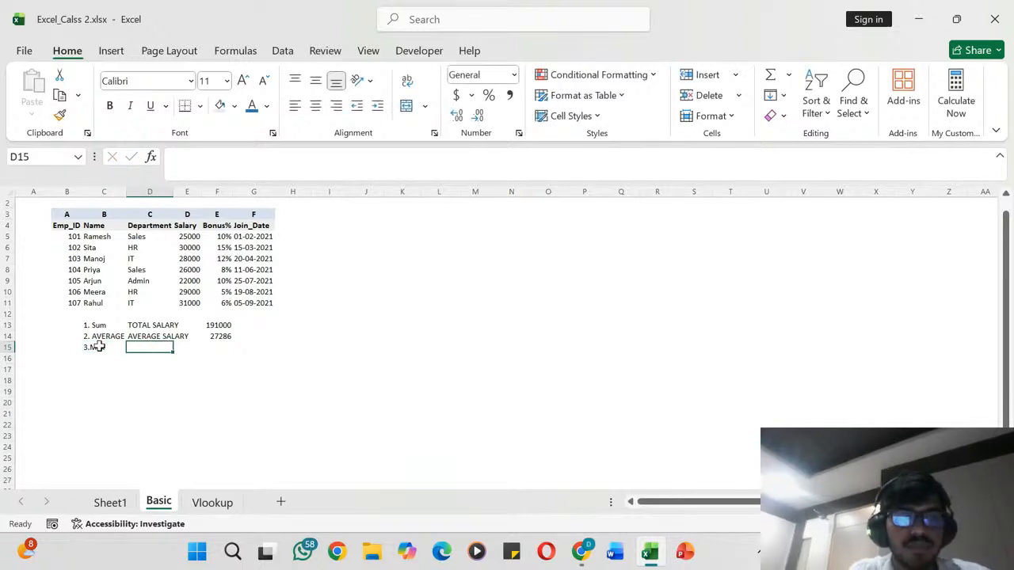
{"action": "type", "text": "Hig"}
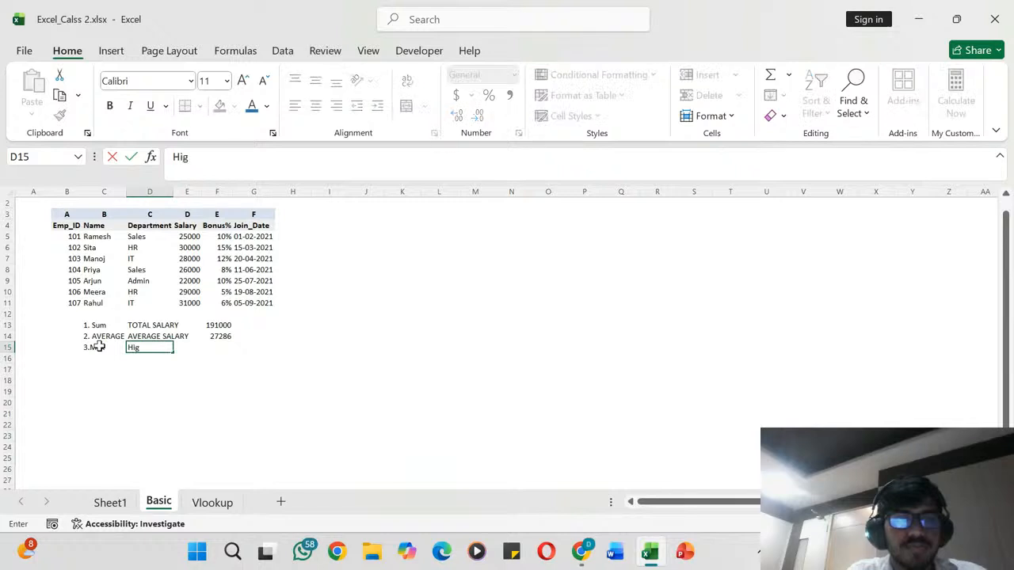
{"action": "type", "text": "GHEST"}
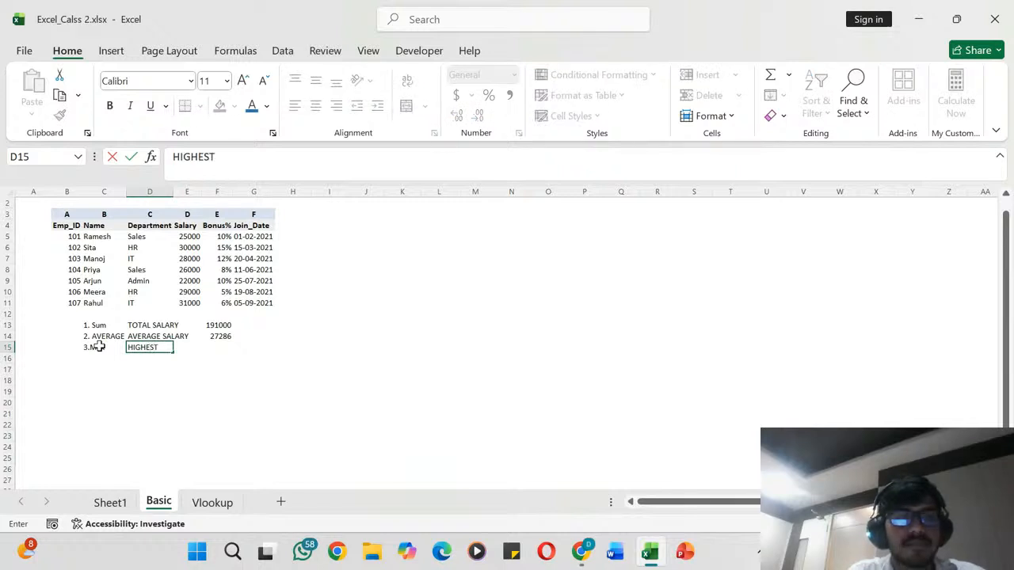
{"action": "type", "text": " SALARY"}
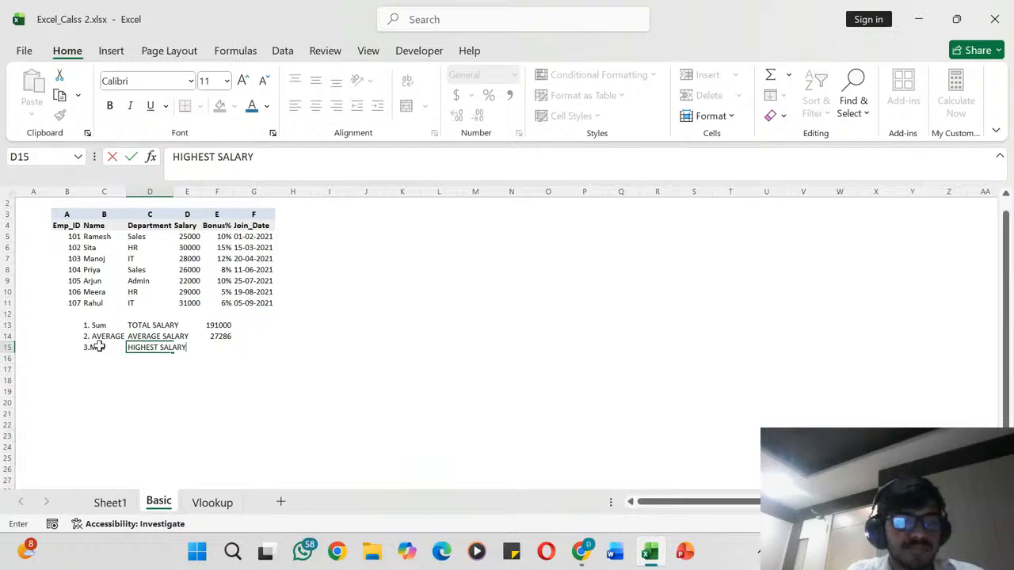
{"action": "key", "text": "Tab"}
{"action": "key", "text": "Tab"}
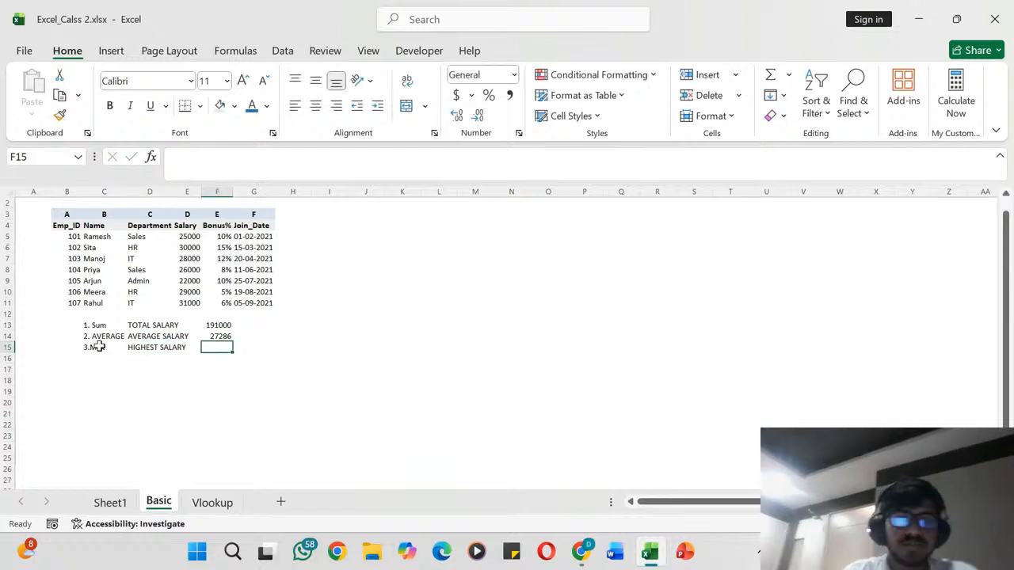
{"action": "type", "text": "="}
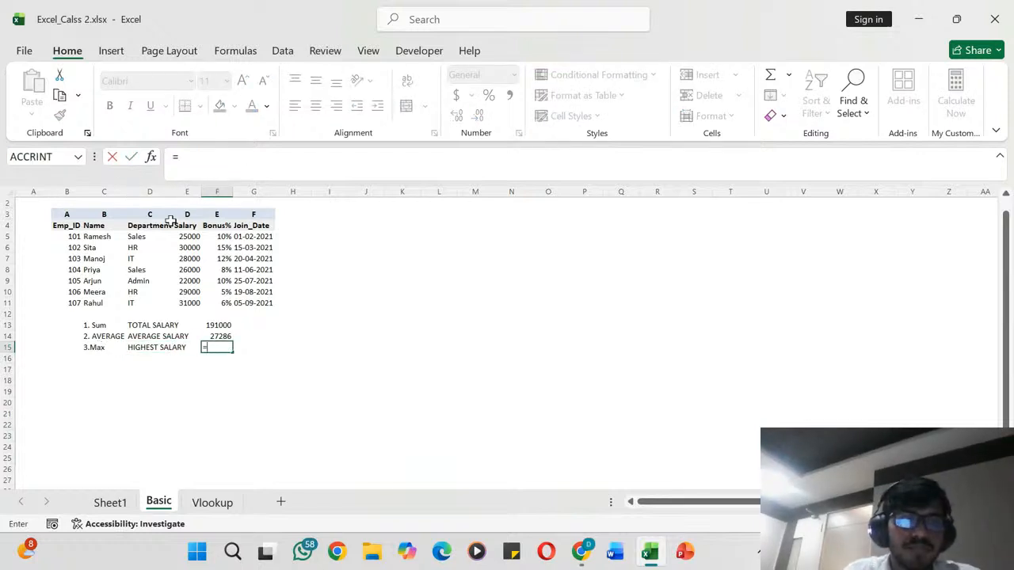
{"action": "left_click_drag", "start_coordinate": [190, 236], "coordinate": [189, 297]}
{"action": "type", "text": ")"}
{"action": "key", "text": "Return"}
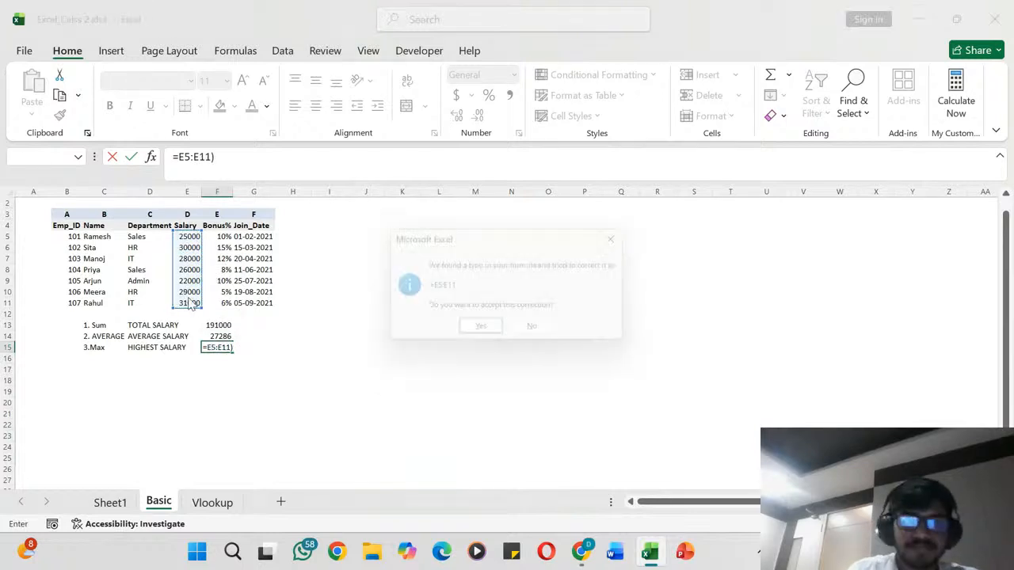
{"action": "left_click", "coordinate": [498, 343]}
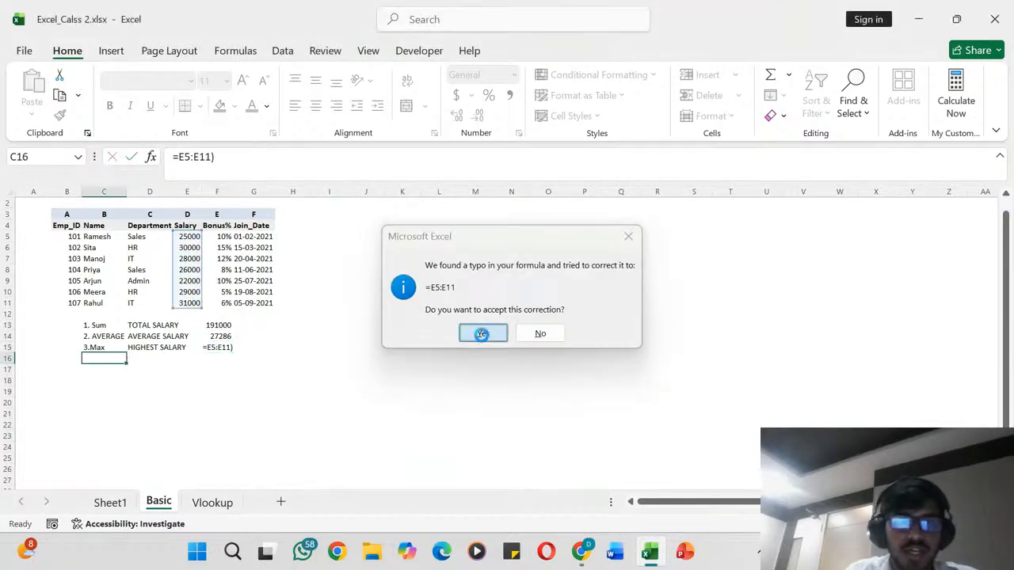
- Enter =MAX(E5:E11) in cell F15 to find the highest salary, and check it against the last employee's row
{"action": "left_click", "coordinate": [230, 347]}
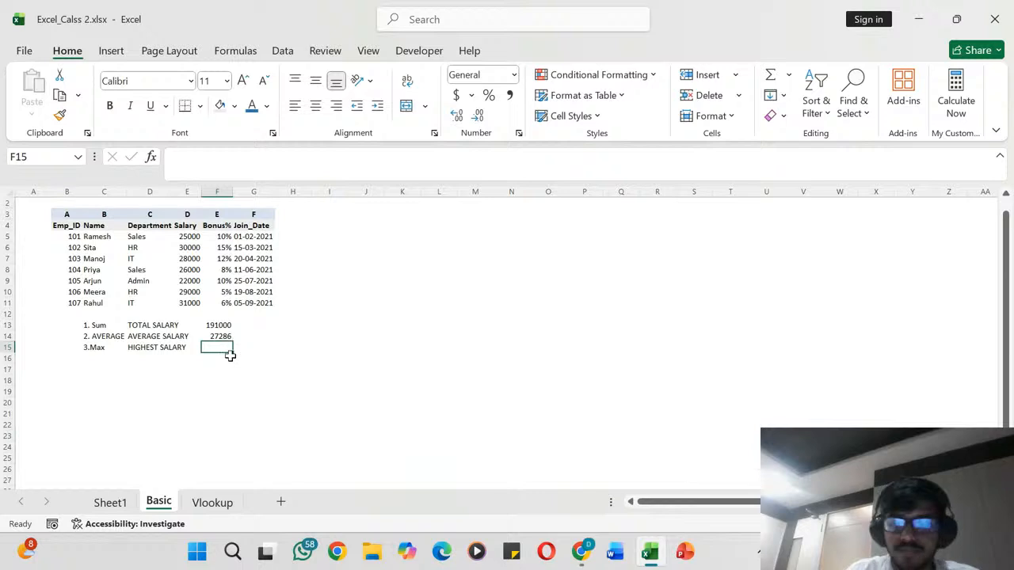
{"action": "type", "text": "=MAX"}
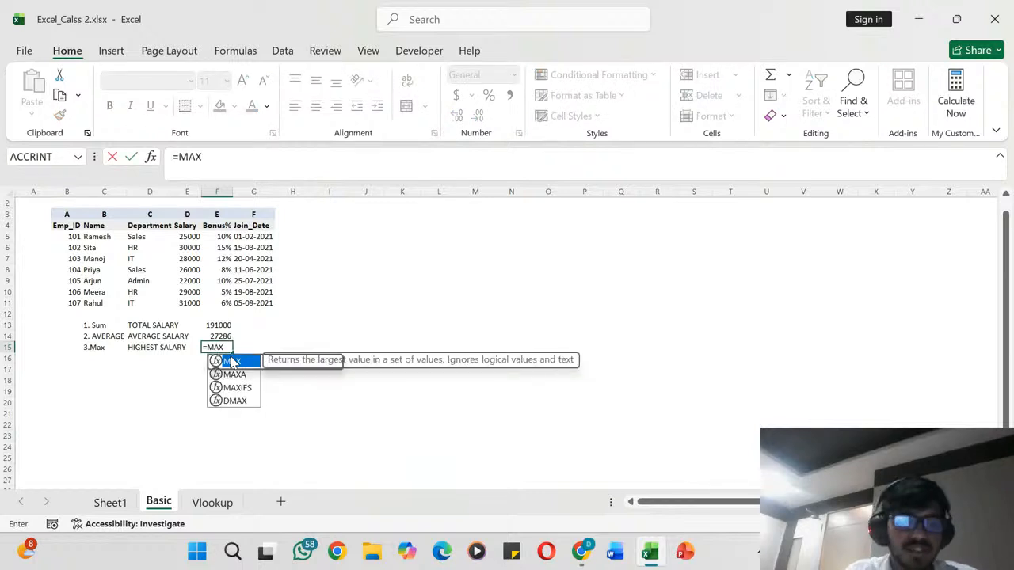
{"action": "double_click", "coordinate": [231, 362]}
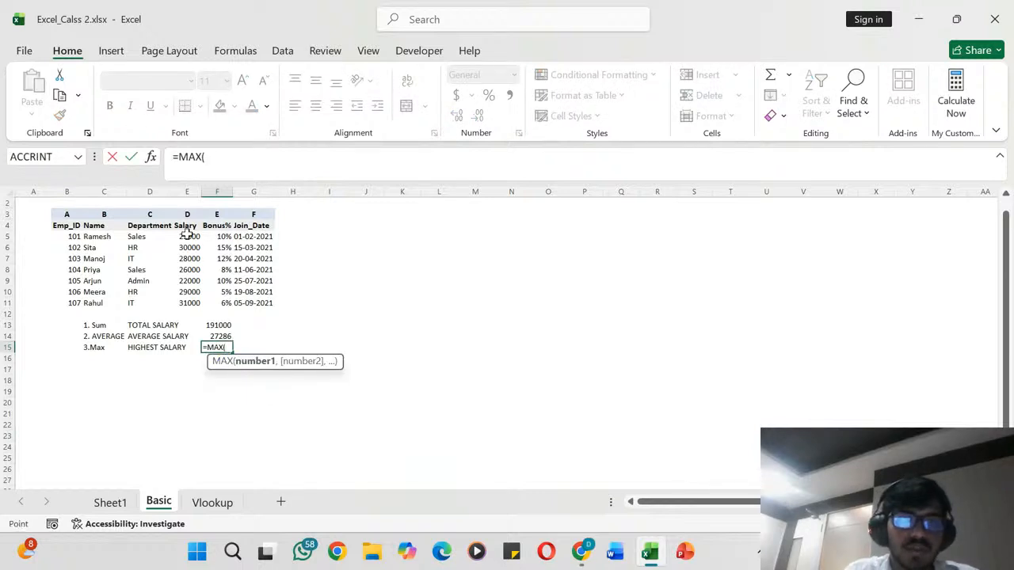
{"action": "left_click_drag", "start_coordinate": [186, 235], "coordinate": [202, 305]}
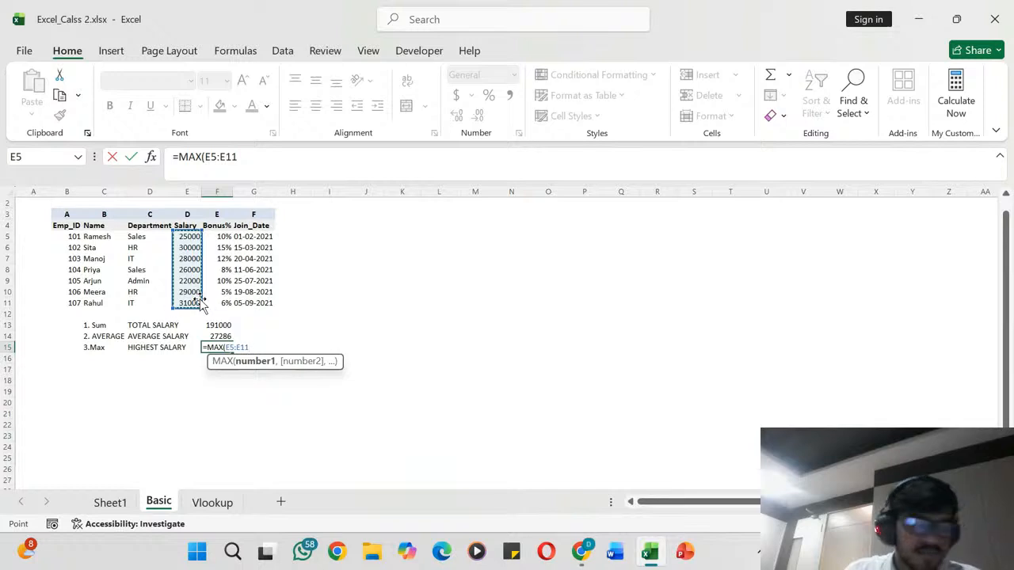
{"action": "key", "text": "Return"}
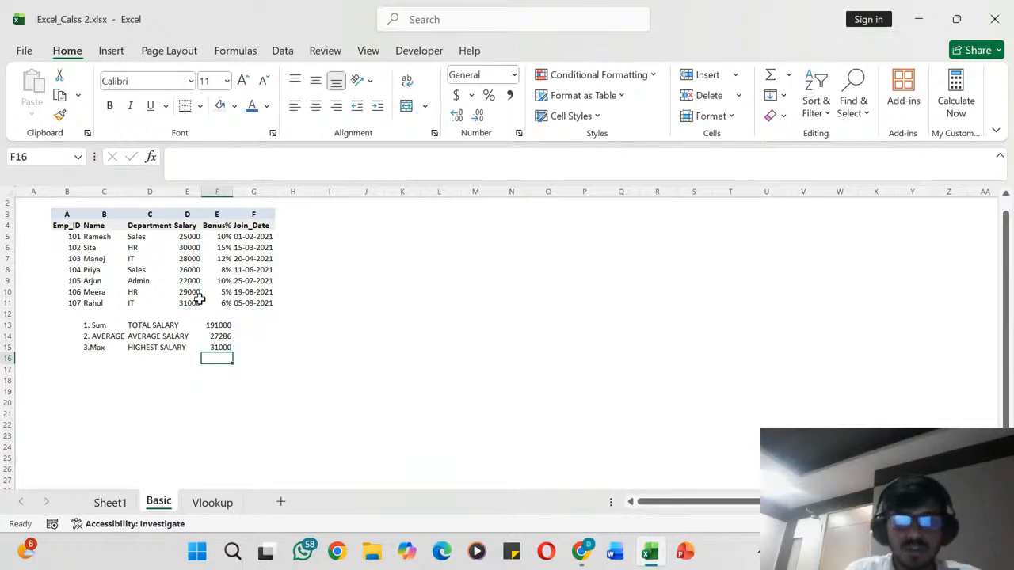
{"action": "key", "text": "Up"}
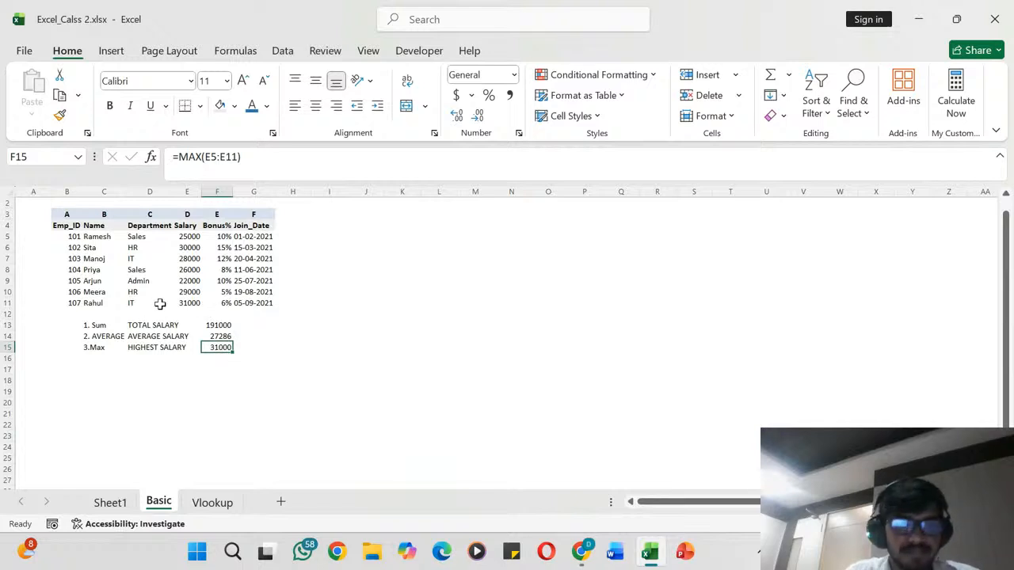
{"action": "left_click", "coordinate": [95, 306]}
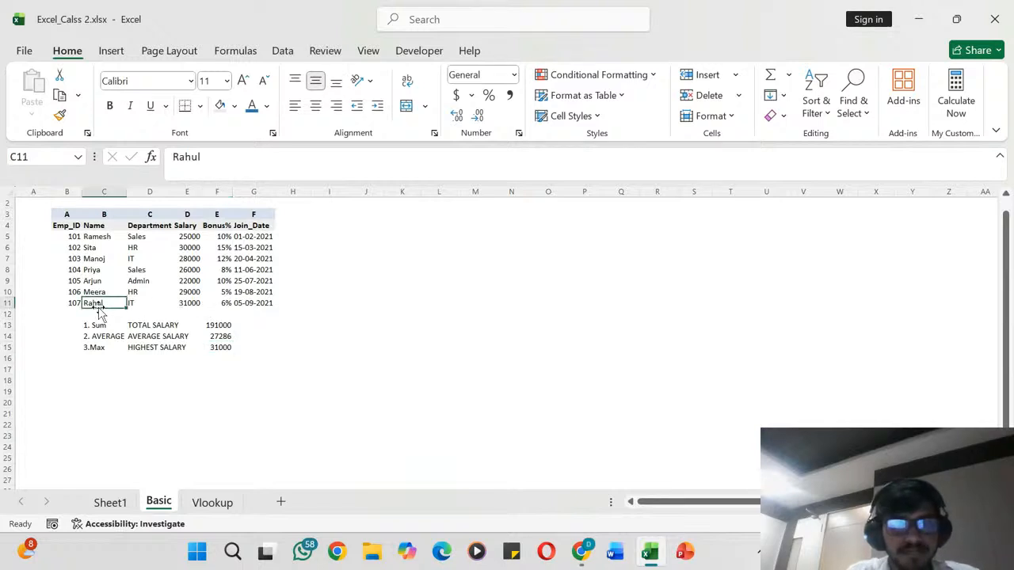
{"action": "left_click", "coordinate": [182, 304]}
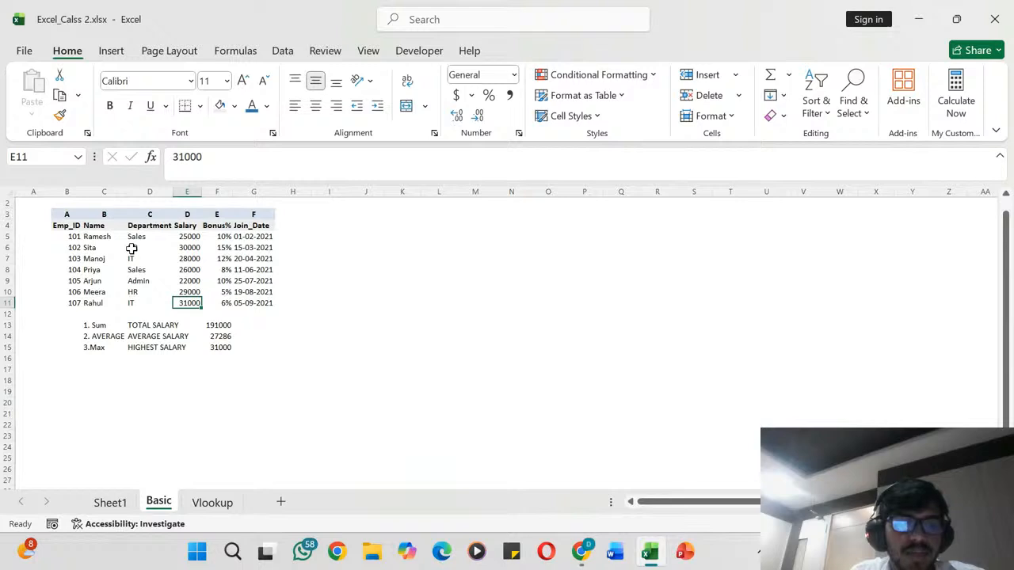
{"action": "left_click", "coordinate": [215, 347]}
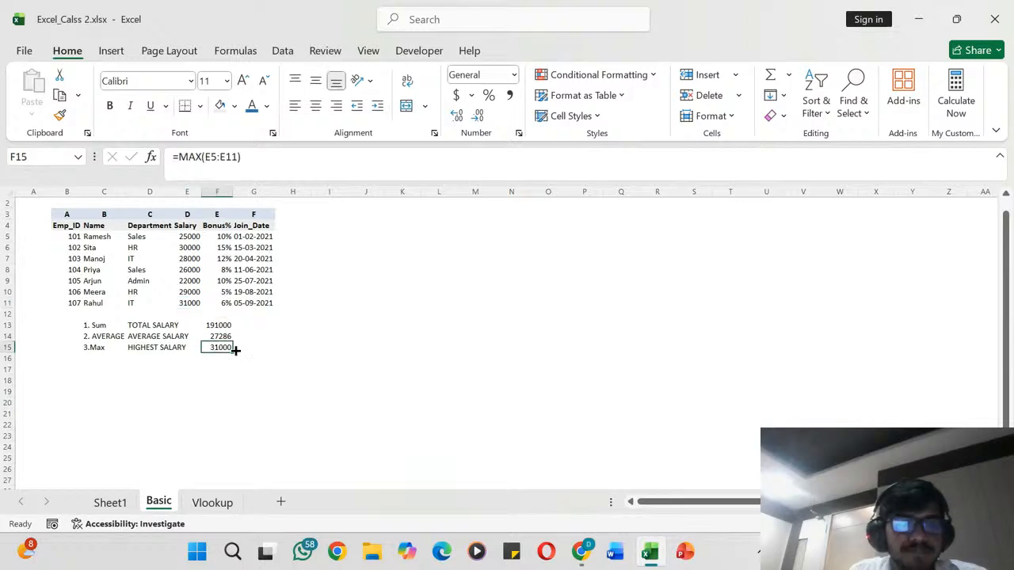
- Enter the label "4. MIN" in cell C16 and "LOWEST SALARY" in cell D16
{"action": "left_click", "coordinate": [99, 360]}
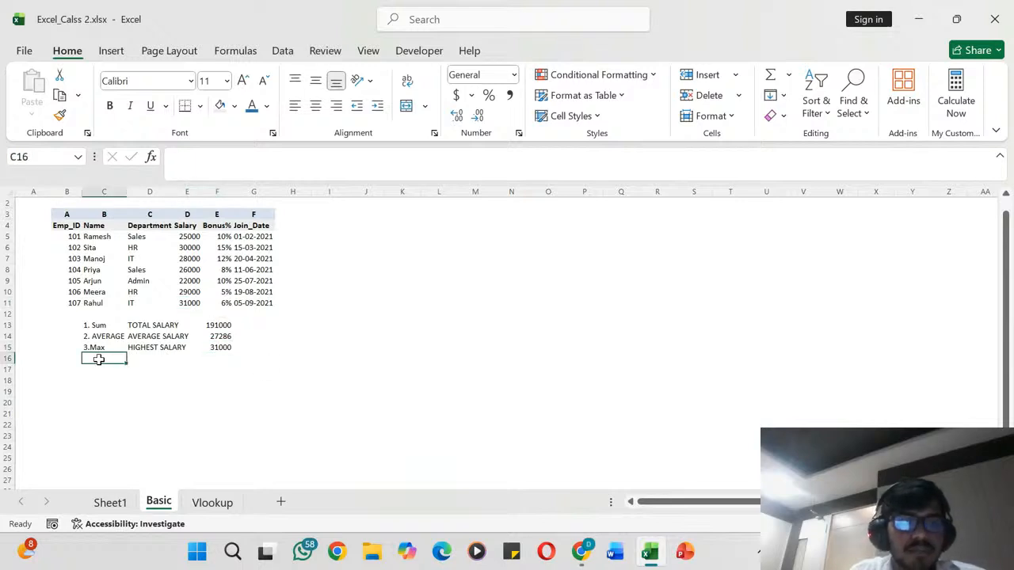
{"action": "type", "text": "4."}
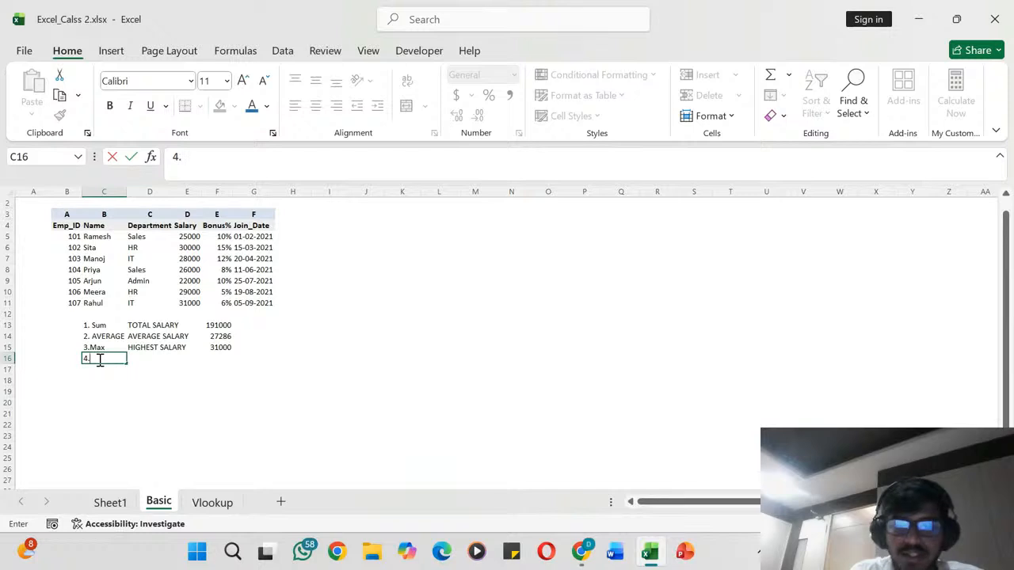
{"action": "key", "text": "BackSpace"}
{"action": "key", "text": "BackSpace"}
{"action": "key", "text": "BackSpace"}
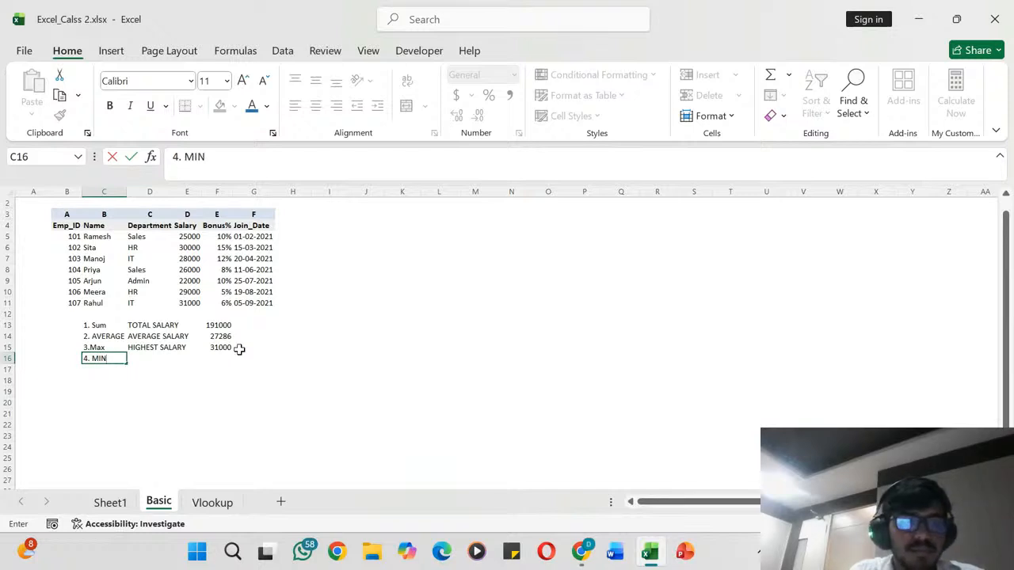
{"action": "key", "text": "Tab"}
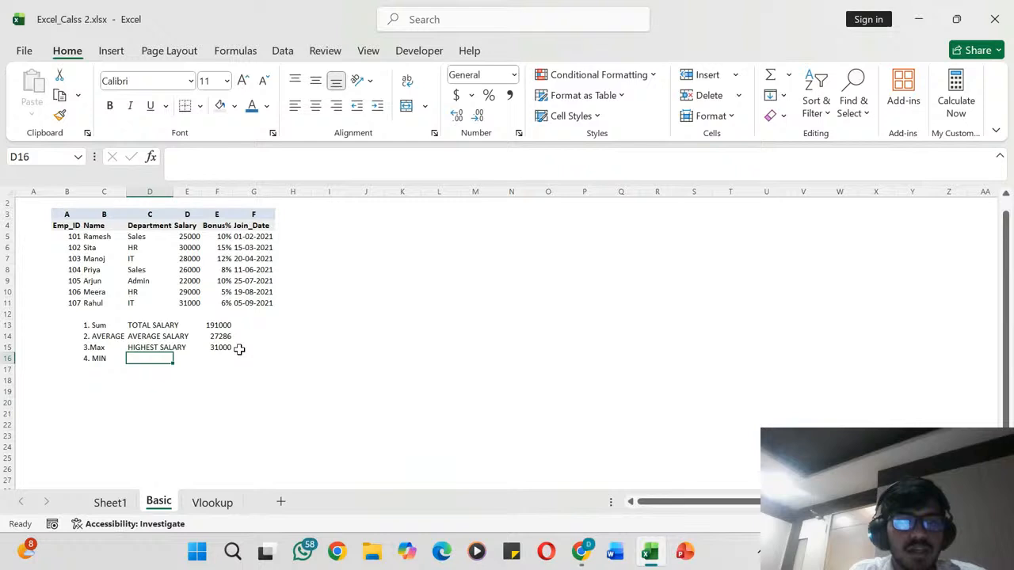
{"action": "type", "text": "lo"}
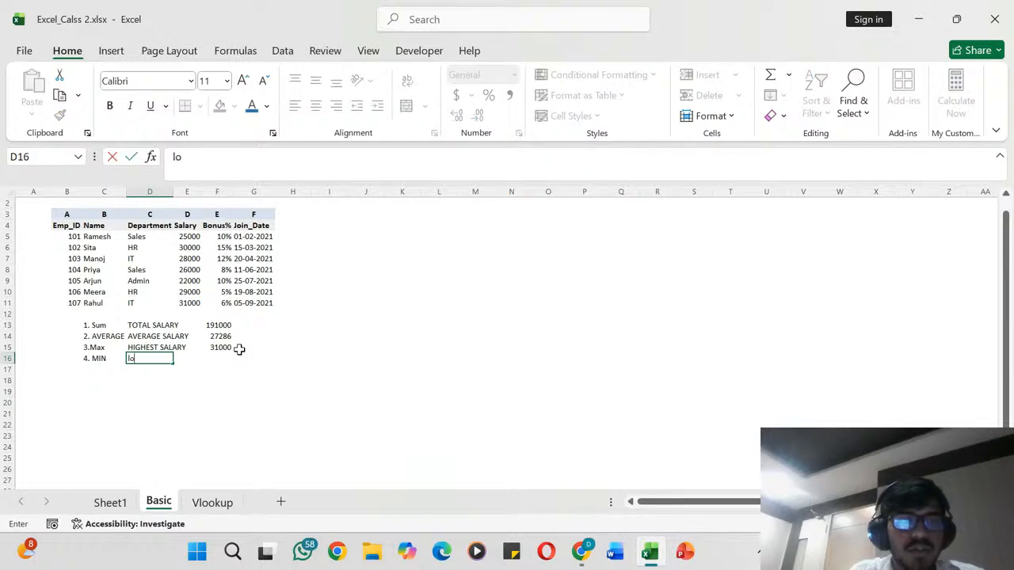
{"action": "type", "text": "LOWEST"}
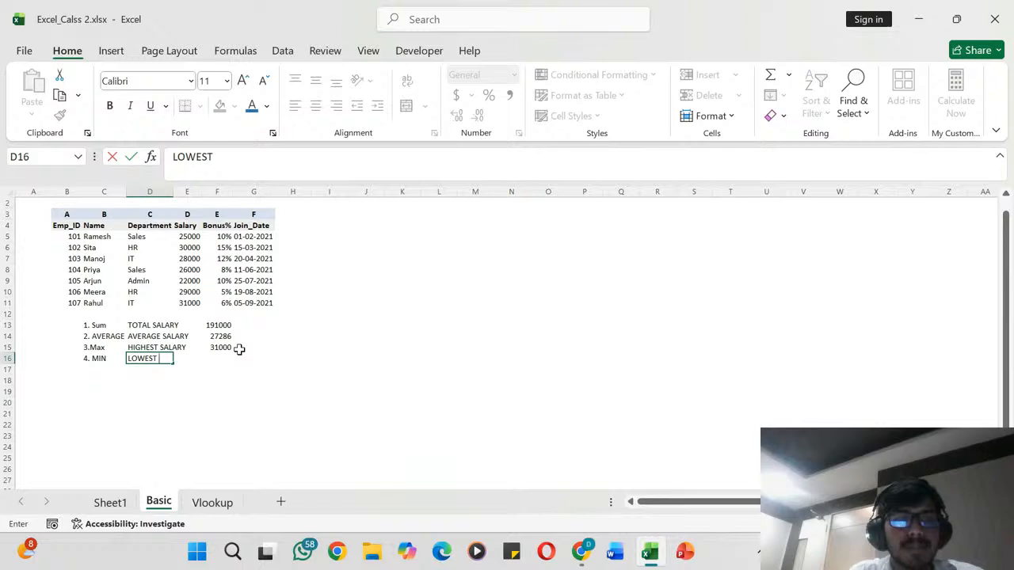
{"action": "type", "text": " SALARY"}
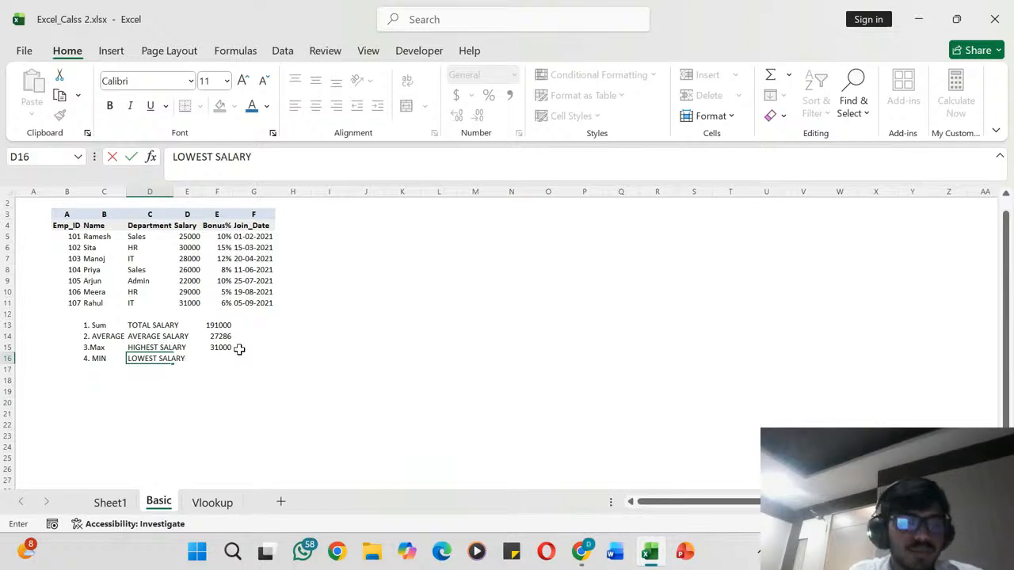
{"action": "key", "text": "Tab"}
{"action": "key", "text": "Tab"}
- Enter =MIN(E5:E11) in cell F16 to find the lowest salary
{"action": "type", "text": "="}
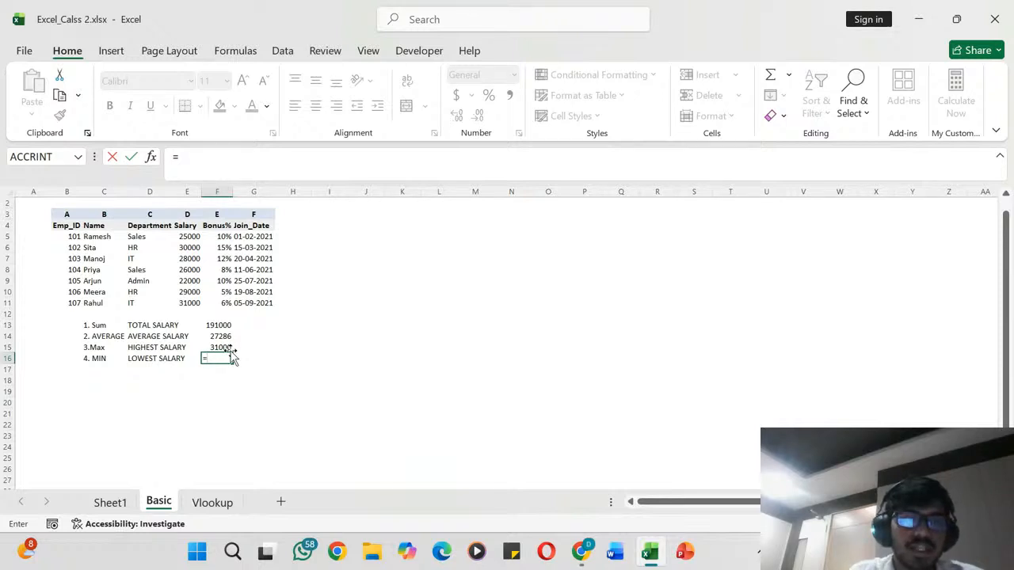
{"action": "type", "text": "min"}
{"action": "key", "text": "Tab"}
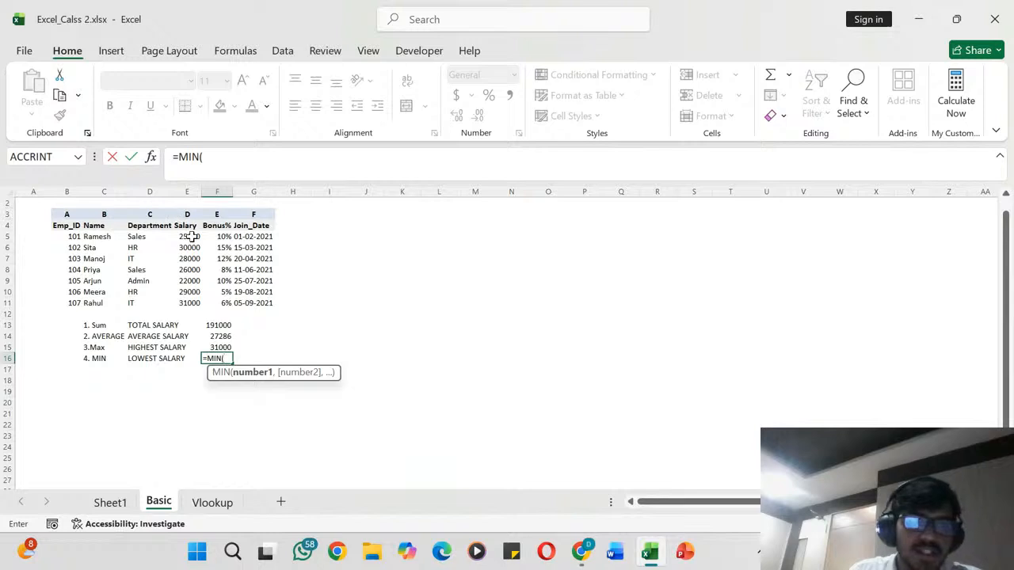
{"action": "left_click_drag", "start_coordinate": [194, 237], "coordinate": [192, 298]}
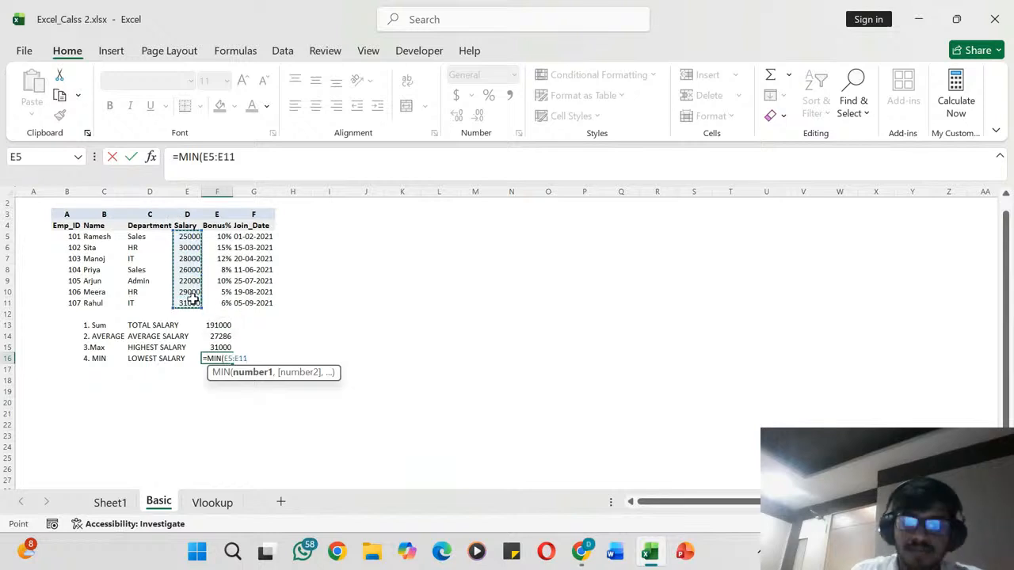
{"action": "type", "text": ")"}
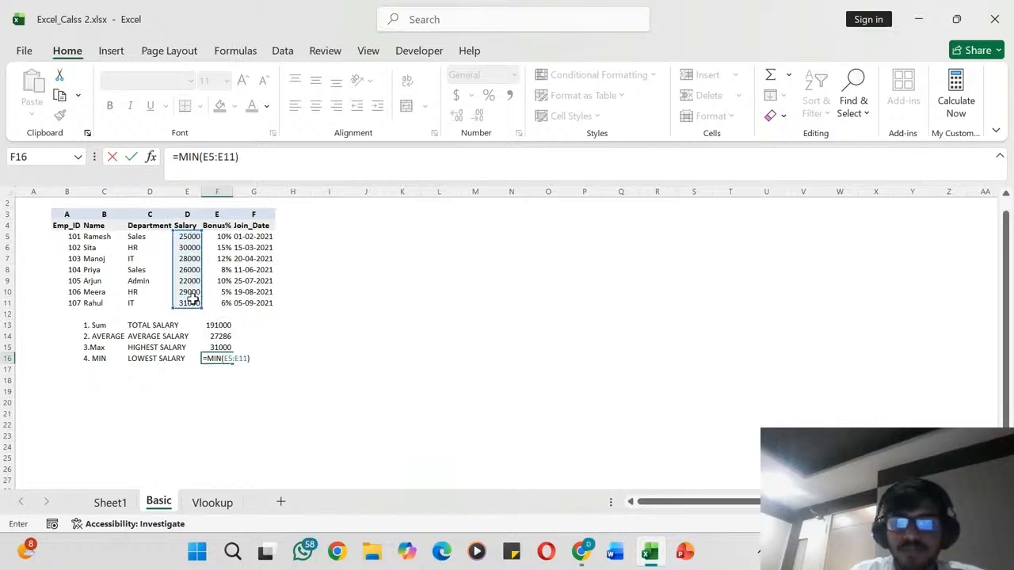
{"action": "key", "text": "Return"}
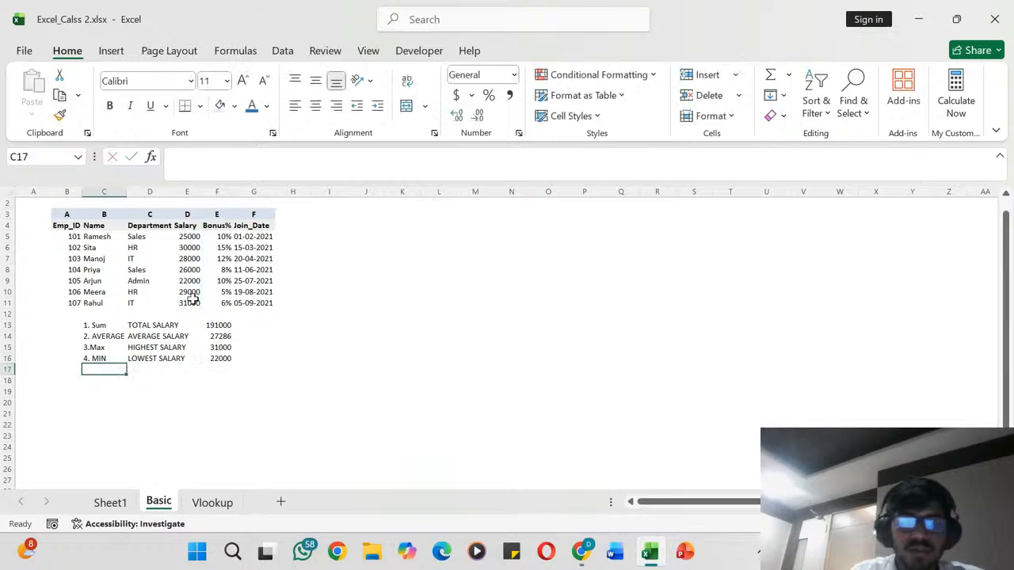
- Check the MIN result in F16 against the employee's row 9 and review the function labels in C14:C16
{"action": "key", "text": "Up"}
{"action": "key", "text": "Right"}
{"action": "key", "text": "Right"}
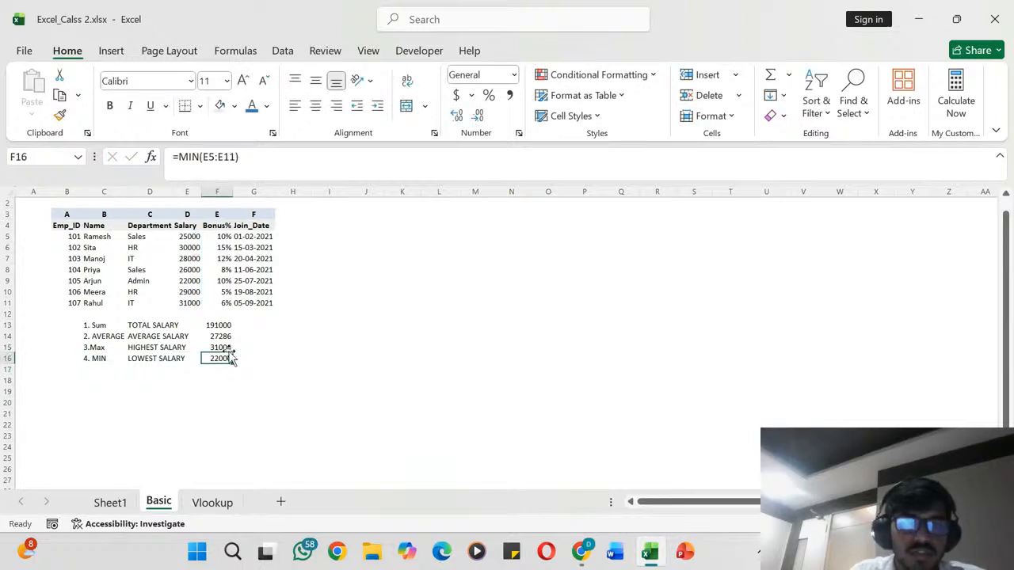
{"action": "left_click", "coordinate": [198, 281]}
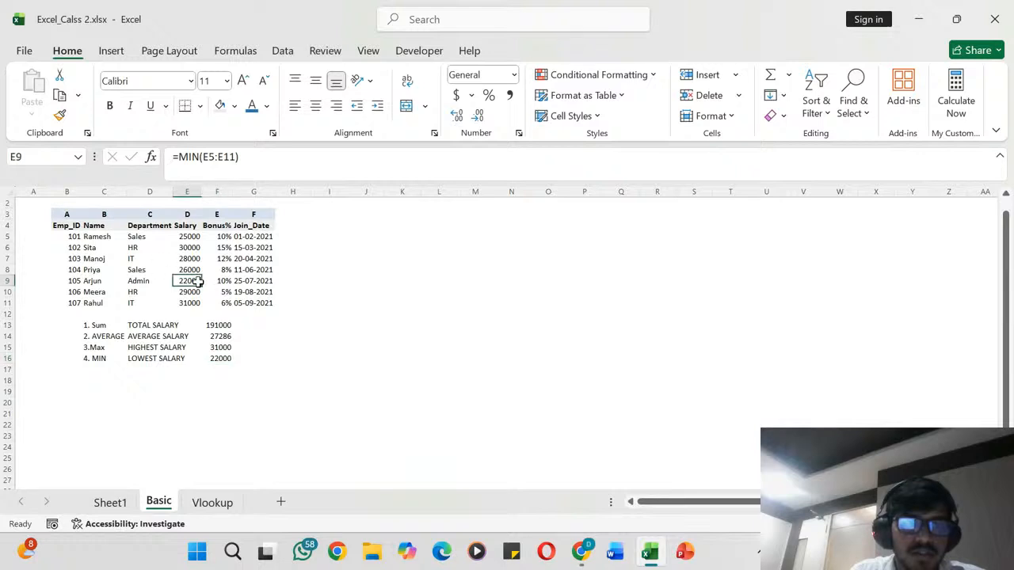
{"action": "left_click", "coordinate": [91, 281]}
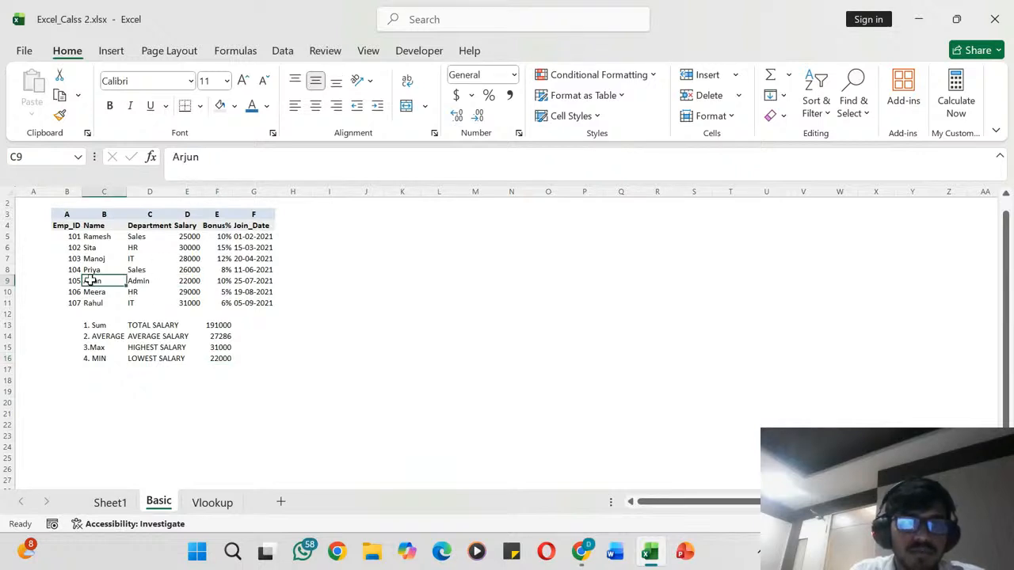
{"action": "left_click", "coordinate": [226, 358]}
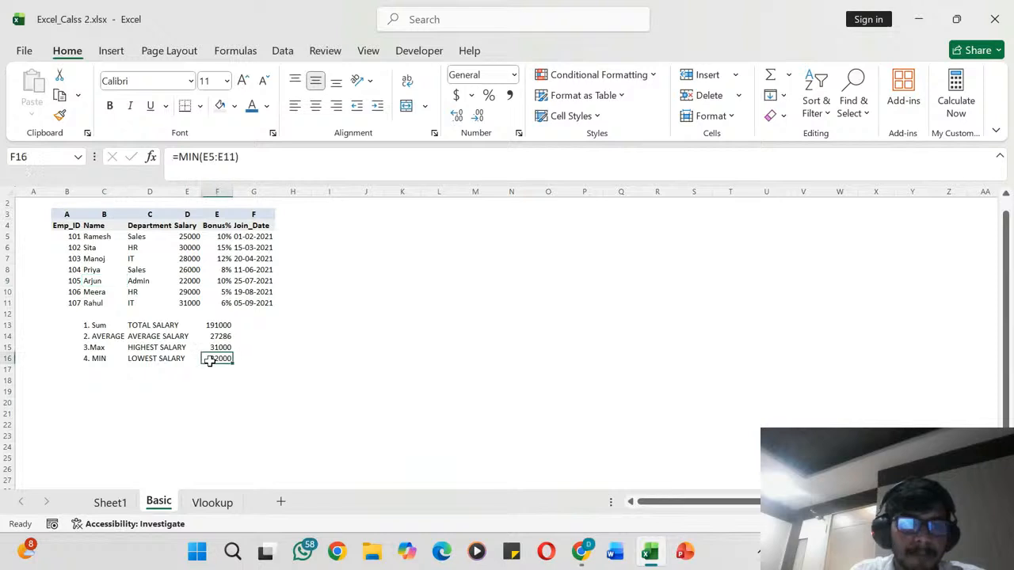
{"action": "left_click", "coordinate": [113, 366]}
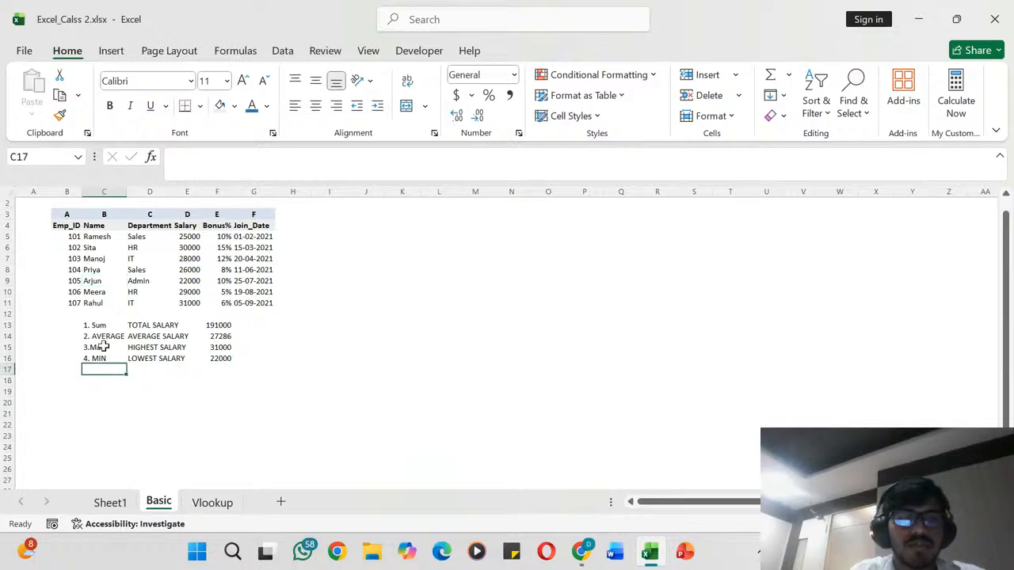
{"action": "left_click", "coordinate": [101, 346]}
{"action": "left_click", "coordinate": [108, 360]}
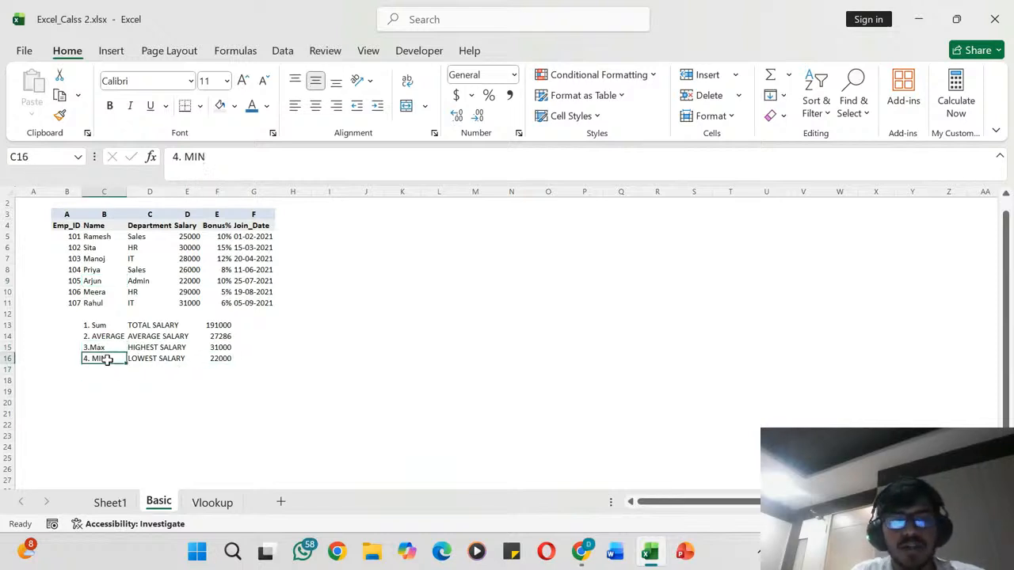
{"action": "left_click", "coordinate": [116, 347]}
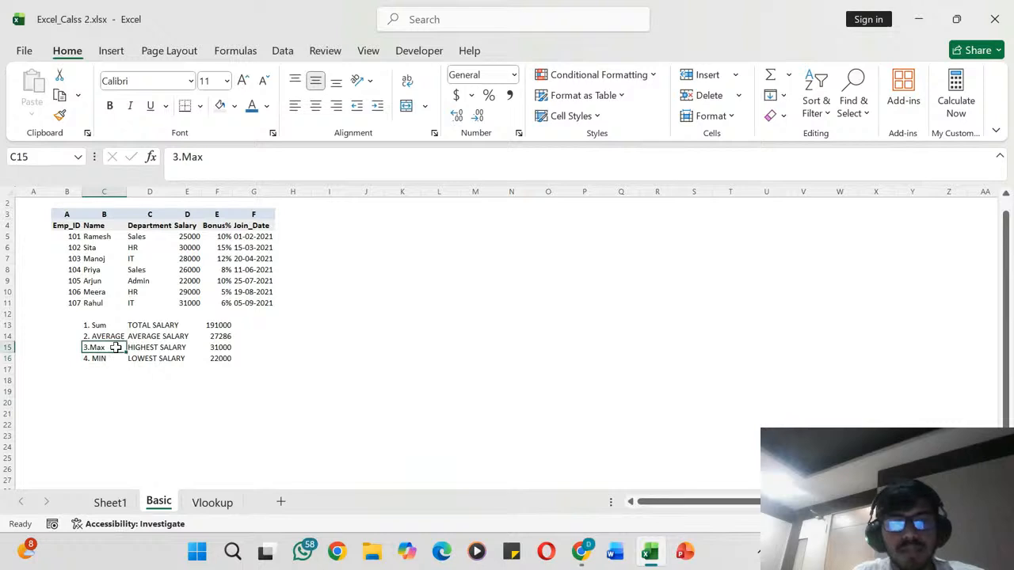
{"action": "left_click", "coordinate": [107, 336]}
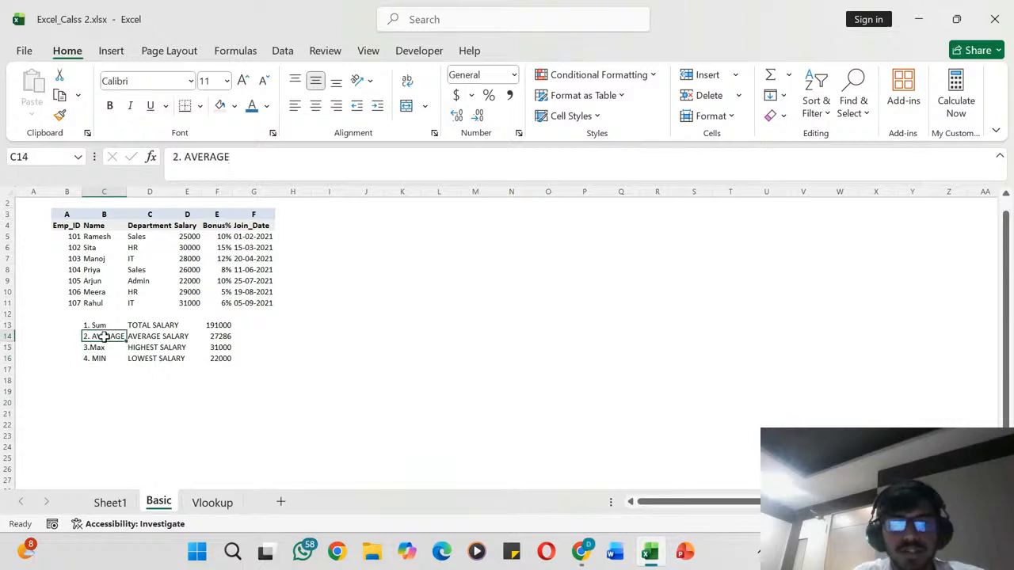
{"action": "left_click", "coordinate": [101, 370]}
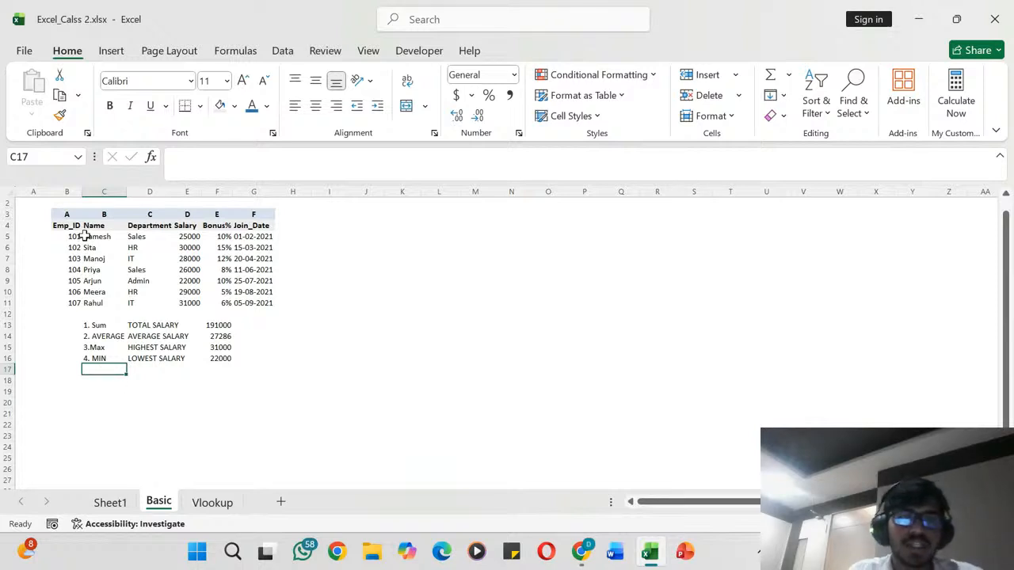
- Copy the employee rows in B5:G11 and paste them at L5 and again directly below at L12
{"action": "left_click_drag", "start_coordinate": [77, 237], "coordinate": [250, 296]}
{"action": "key", "text": "ctrl+c"}
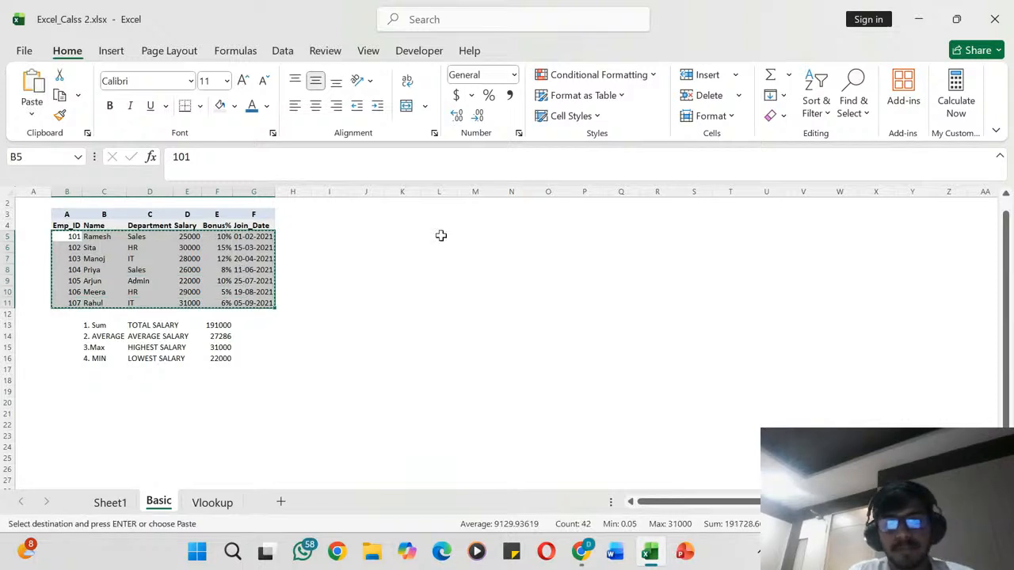
{"action": "left_click_drag", "start_coordinate": [441, 236], "coordinate": [592, 244]}
{"action": "key", "text": "ctrl+v"}
{"action": "key", "text": "ctrl"}
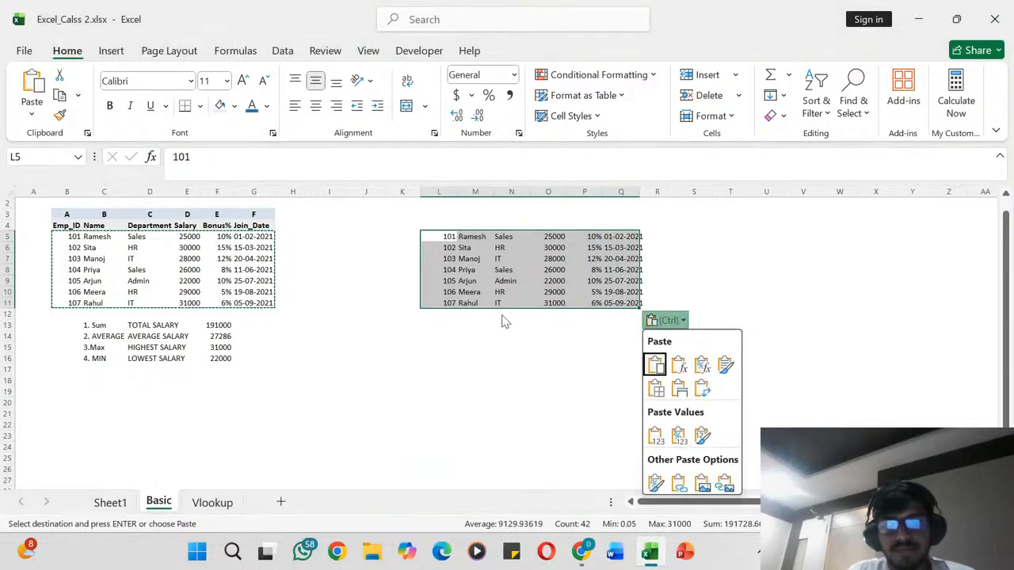
{"action": "left_click", "coordinate": [450, 315]}
{"action": "left_click", "coordinate": [450, 316]}
{"action": "key", "text": "ctrl+v"}
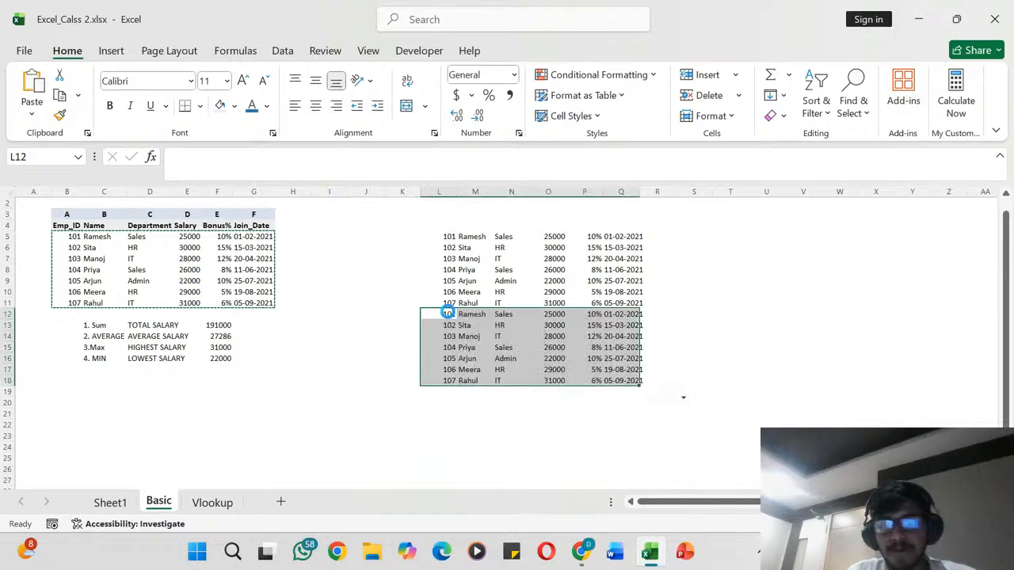
- Paste the copied employee rows below the existing copies at L19 and L26
{"action": "key", "text": "Down"}
{"action": "key", "text": "Down"}
{"action": "key", "text": "Down"}
{"action": "key", "text": "Down"}
{"action": "key", "text": "Down"}
{"action": "key", "text": "Down"}
{"action": "key", "text": "Down"}
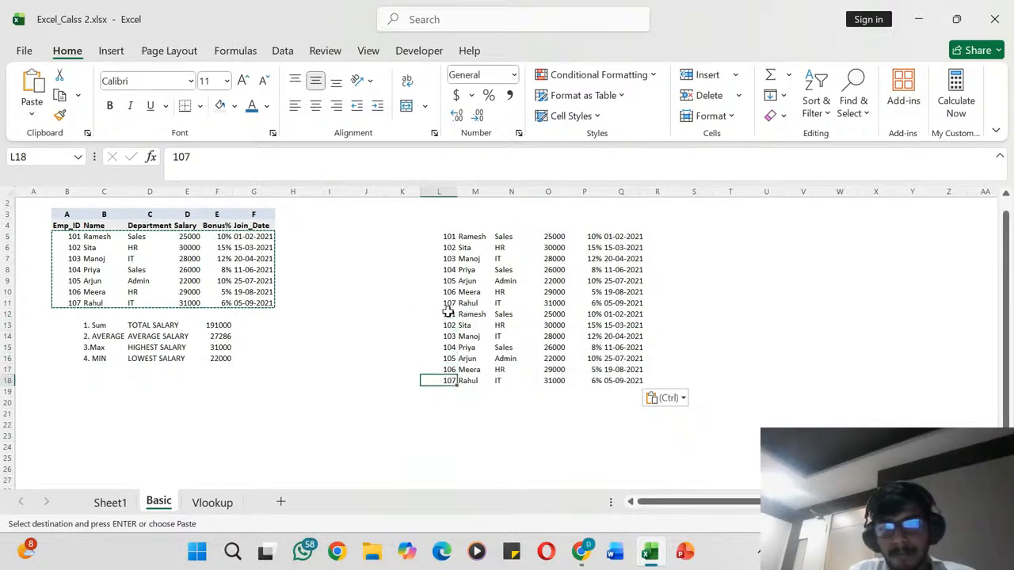
{"action": "key", "text": "ctrl+v"}
{"action": "key", "text": "Down"}
{"action": "key", "text": "Down"}
{"action": "key", "text": "Down"}
{"action": "key", "text": "Down"}
{"action": "key", "text": "Down"}
{"action": "key", "text": "Down"}
{"action": "key", "text": "Down"}
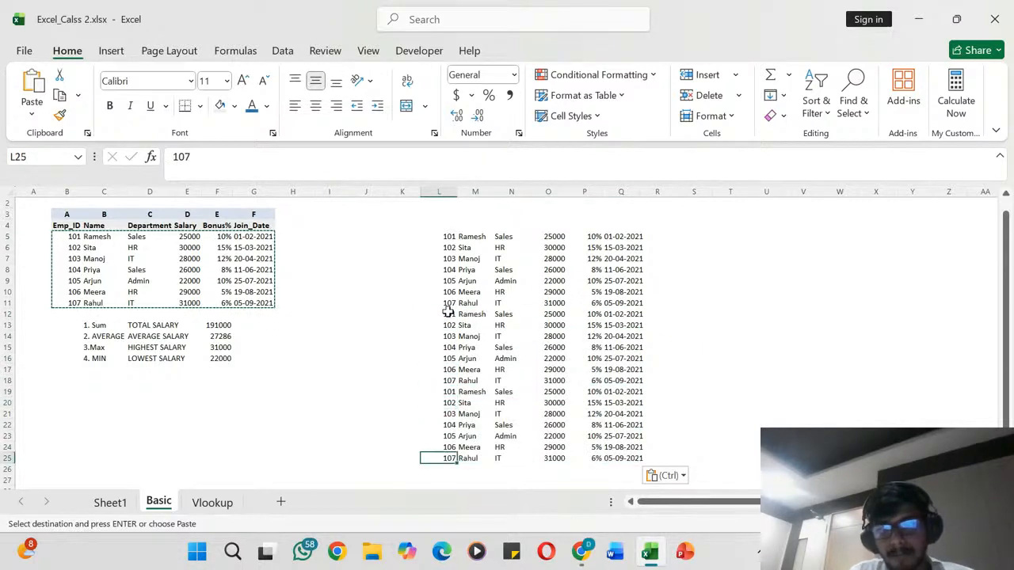
{"action": "key", "text": "ctrl+v"}
- Extend the pasted list with two more copies of the employee rows, starting at L33 and L40
{"action": "key", "text": "Down"}
{"action": "key", "text": "Down"}
{"action": "key", "text": "Down"}
{"action": "key", "text": "Down"}
{"action": "key", "text": "Down"}
{"action": "key", "text": "Down"}
{"action": "key", "text": "Down"}
{"action": "key", "text": "Down"}
{"action": "key", "text": "Down"}
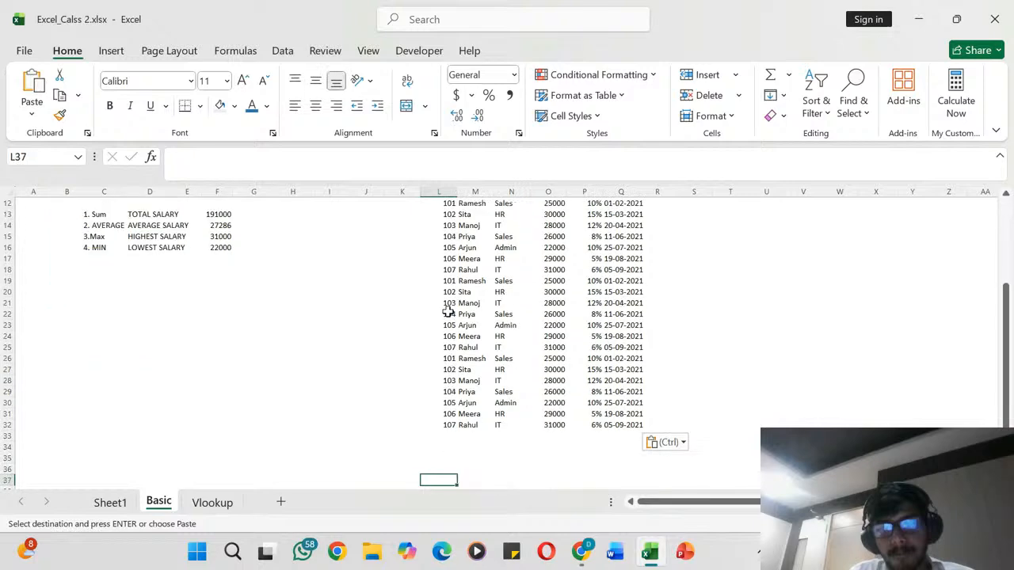
{"action": "key", "text": "Up"}
{"action": "key", "text": "Up"}
{"action": "key", "text": "ctrl+v"}
{"action": "key", "text": "Down"}
{"action": "key", "text": "Down"}
{"action": "key", "text": "Down"}
{"action": "key", "text": "Down"}
{"action": "key", "text": "Down"}
{"action": "key", "text": "Down"}
{"action": "key", "text": "Down"}
{"action": "key", "text": "Down"}
{"action": "key", "text": "Down"}
{"action": "key", "text": "Down"}
{"action": "key", "text": "Down"}
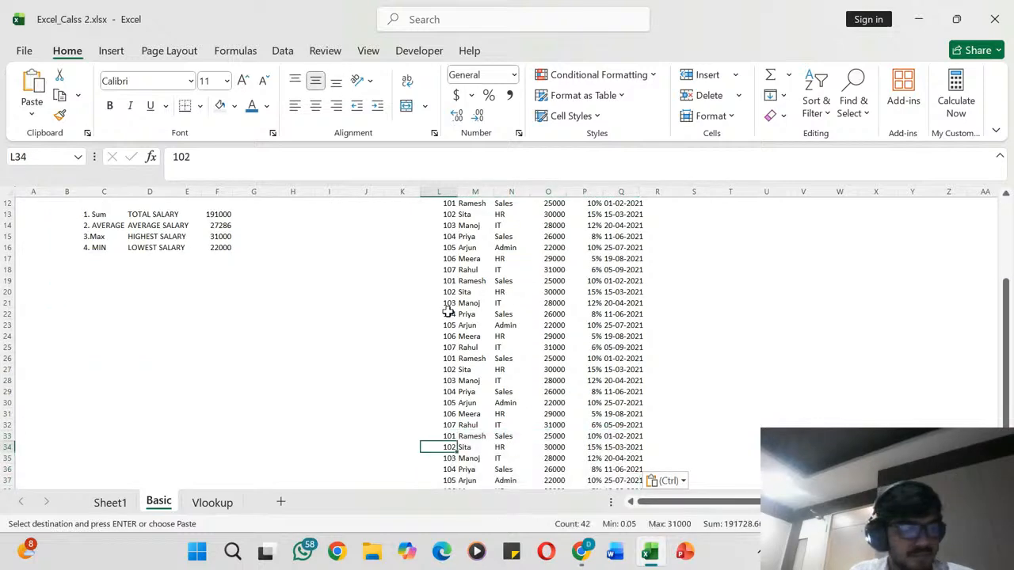
{"action": "key", "text": "Down"}
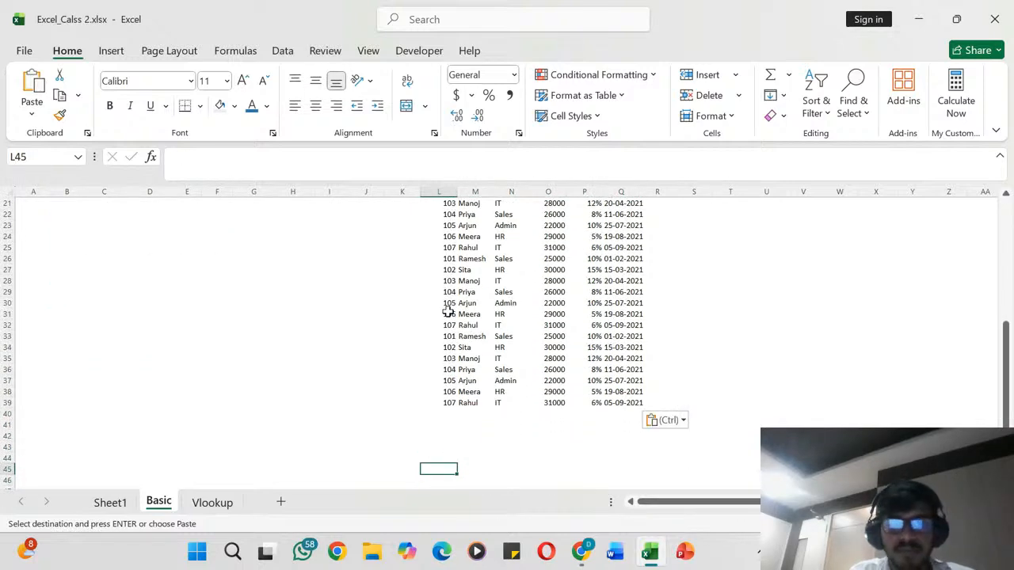
{"action": "key", "text": "Up"}
{"action": "key", "text": "Up"}
{"action": "key", "text": "Up"}
{"action": "key", "text": "Up"}
{"action": "key", "text": "Up"}
{"action": "key", "text": "ctrl+v"}
- Add two more copies of the employee rows at L47 and L54, and look over the extended list
{"action": "key", "text": "Return"}
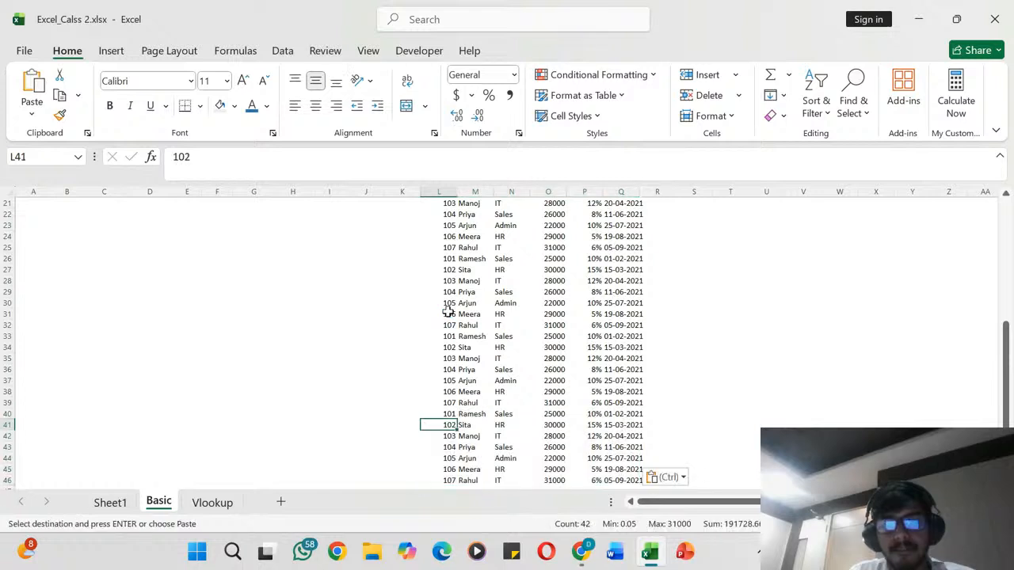
{"action": "key", "text": "Down"}
{"action": "key", "text": "Down"}
{"action": "key", "text": "Down"}
{"action": "key", "text": "Down"}
{"action": "key", "text": "Down"}
{"action": "key", "text": "Down"}
{"action": "key", "text": "Down"}
{"action": "key", "text": "Down"}
{"action": "key", "text": "Down"}
{"action": "key", "text": "Down"}
{"action": "key", "text": "Down"}
{"action": "key", "text": "Down"}
{"action": "key", "text": "Down"}
{"action": "key", "text": "Down"}
{"action": "key", "text": "Up"}
{"action": "key", "text": "Up"}
{"action": "key", "text": "Up"}
{"action": "key", "text": "Up"}
{"action": "key", "text": "Up"}
{"action": "key", "text": "Up"}
{"action": "key", "text": "Up"}
{"action": "key", "text": "Up"}
{"action": "key", "text": "Up"}
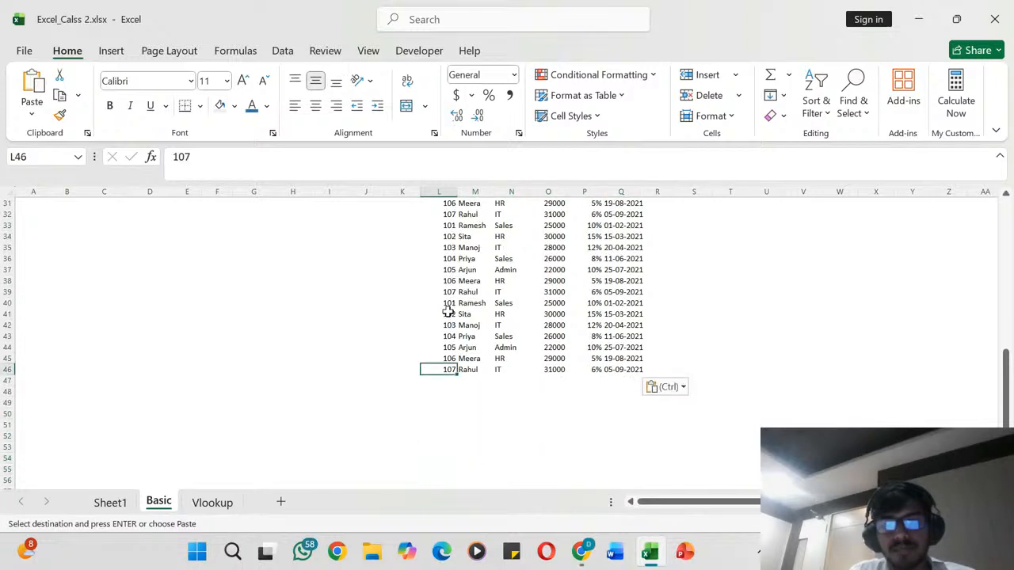
{"action": "key", "text": "Down"}
{"action": "key", "text": "ctrl+v"}
{"action": "key", "text": "Down"}
{"action": "key", "text": "Down"}
{"action": "key", "text": "Down"}
{"action": "key", "text": "Down"}
{"action": "key", "text": "Down"}
{"action": "key", "text": "Down"}
{"action": "key", "text": "Down"}
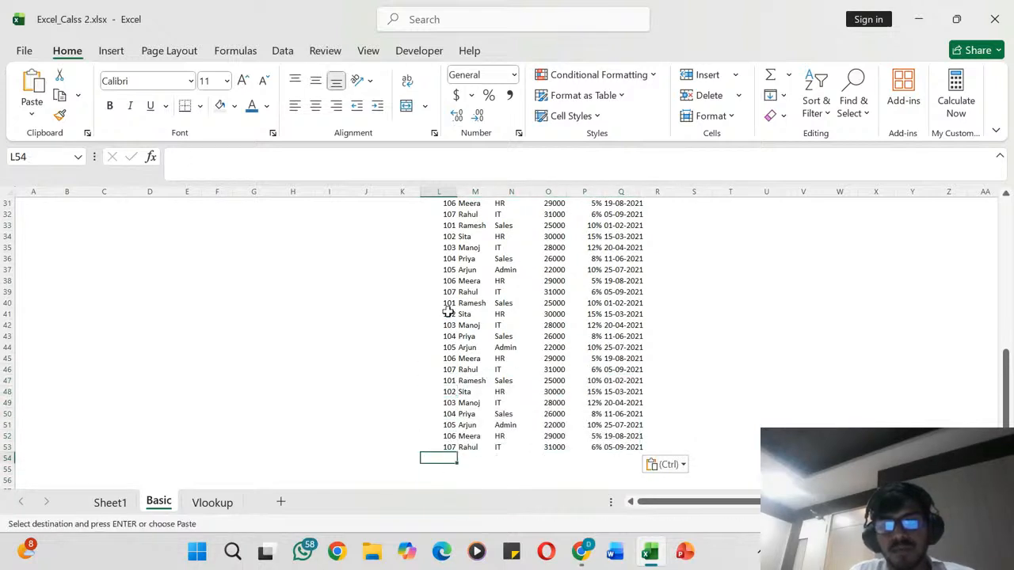
{"action": "key", "text": "ctrl+v"}
{"action": "left_click", "coordinate": [521, 304]}
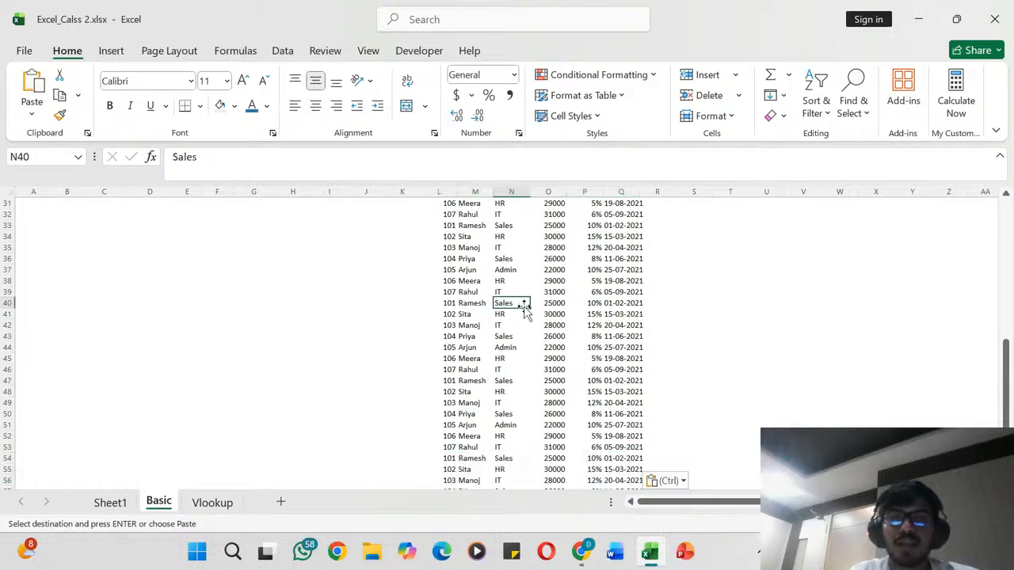
{"action": "scroll", "coordinate": [524, 309], "scroll_direction": "up", "scroll_amount": 10}
{"action": "scroll", "coordinate": [524, 309], "scroll_direction": "down", "scroll_amount": 7}
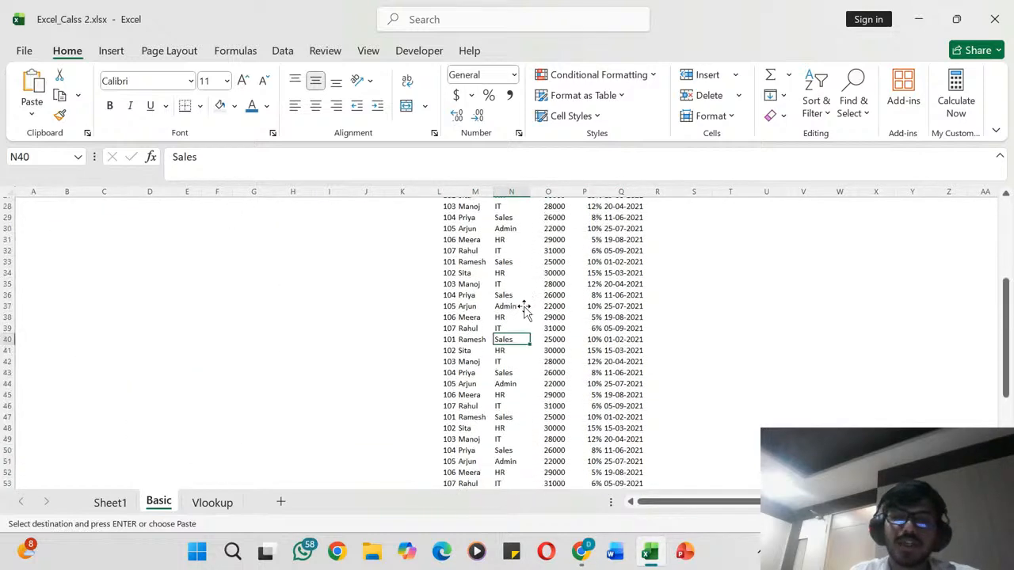
{"action": "scroll", "coordinate": [524, 309], "scroll_direction": "up", "scroll_amount": 7}
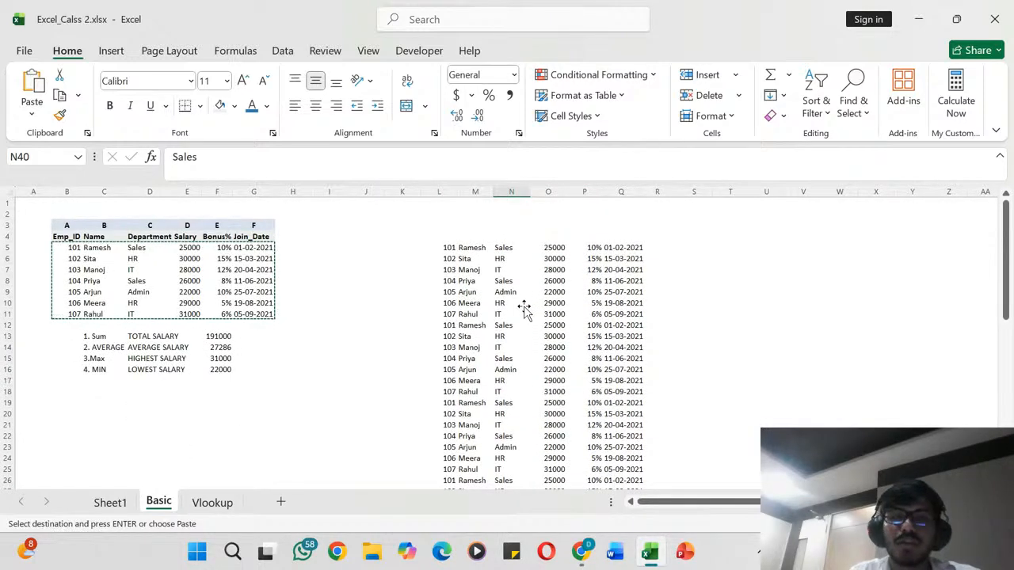
- Select the whole pasted employee list, L5:Q60, and look over its rows
{"action": "left_click", "coordinate": [452, 225]}
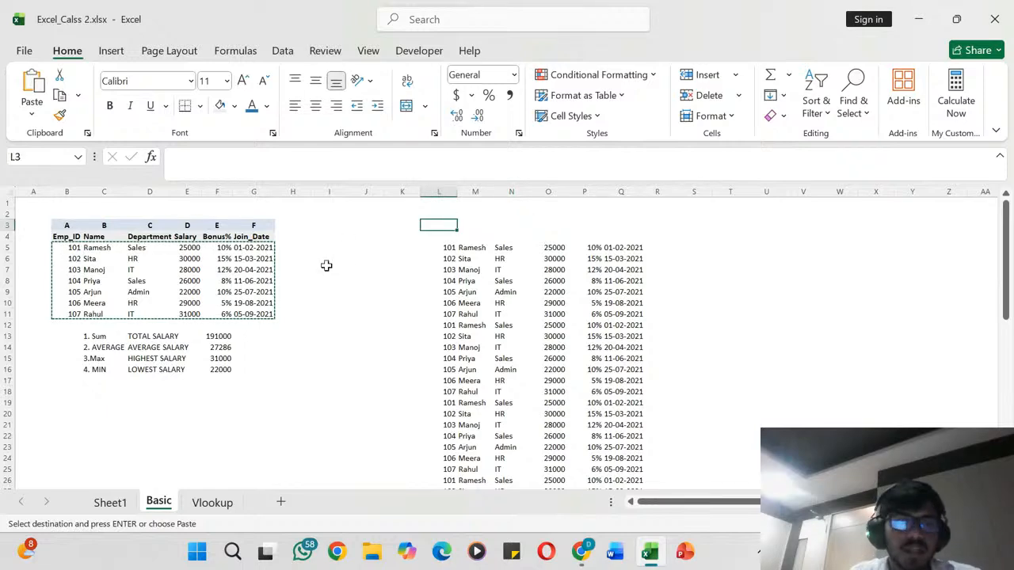
{"action": "scroll", "coordinate": [292, 356], "scroll_direction": "down", "scroll_amount": 2}
{"action": "scroll", "coordinate": [291, 356], "scroll_direction": "up", "scroll_amount": 2}
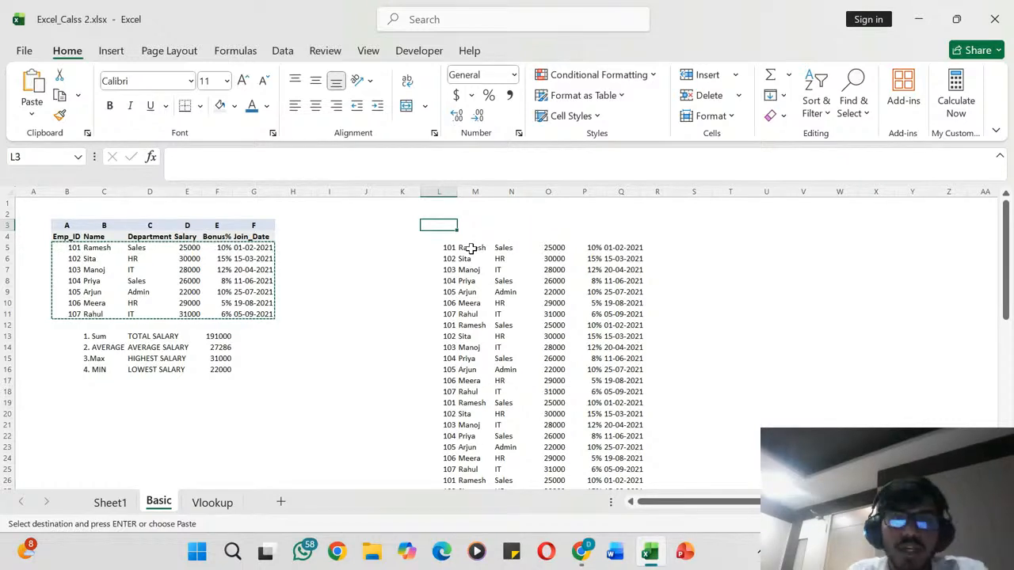
{"action": "left_click_drag", "start_coordinate": [450, 248], "coordinate": [554, 305]}
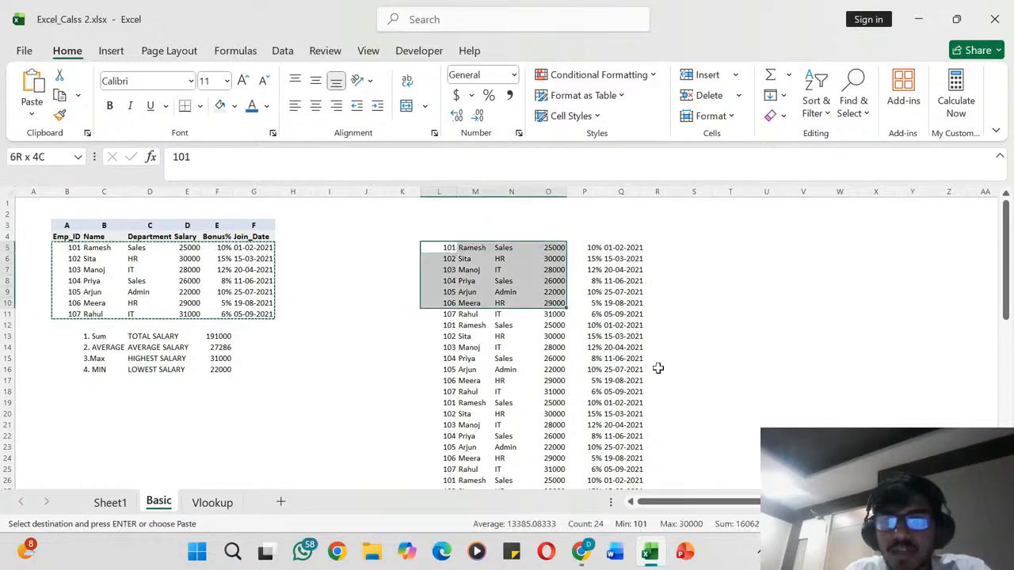
{"action": "left_click_drag", "start_coordinate": [658, 367], "coordinate": [630, 448]}
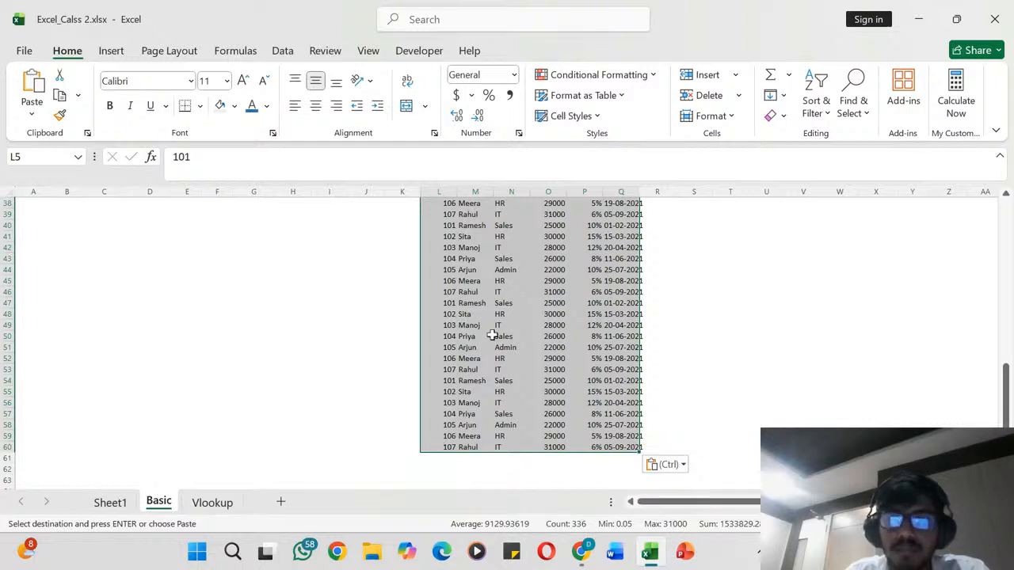
{"action": "scroll", "coordinate": [492, 336], "scroll_direction": "up", "scroll_amount": 12}
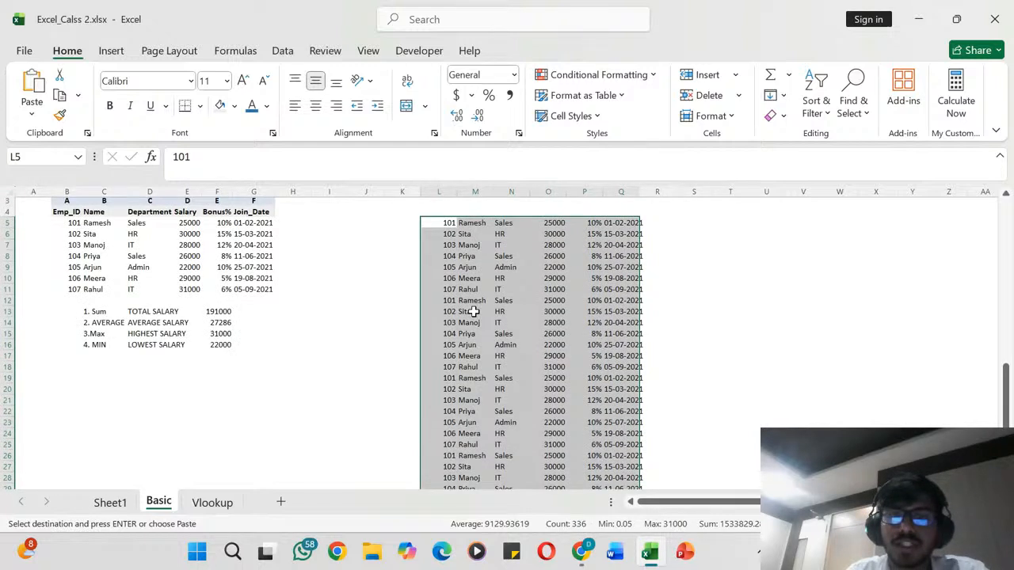
{"action": "scroll", "coordinate": [473, 312], "scroll_direction": "up", "scroll_amount": 1}
- Select the employee IDs in L5:L60 and check how many entries the selection holds
{"action": "left_click_drag", "start_coordinate": [442, 245], "coordinate": [434, 448]}
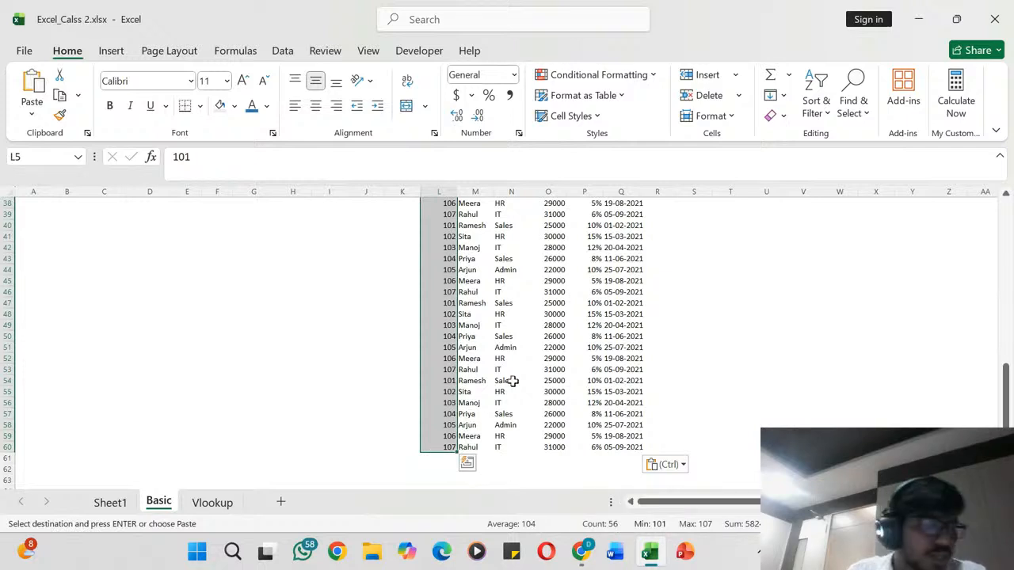
{"action": "scroll", "coordinate": [461, 381], "scroll_direction": "up", "scroll_amount": 12}
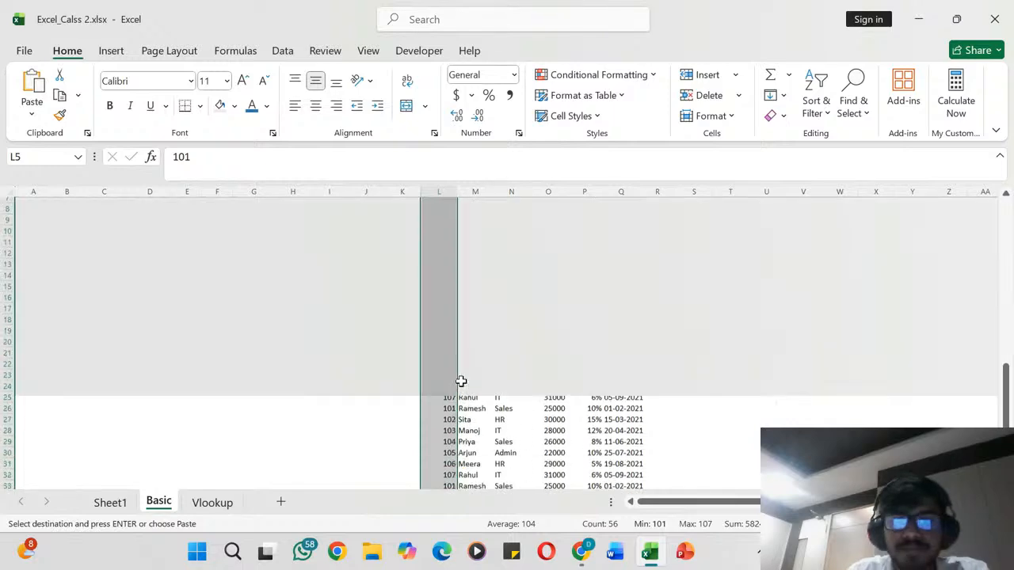
{"action": "scroll", "coordinate": [461, 381], "scroll_direction": "down", "scroll_amount": 19}
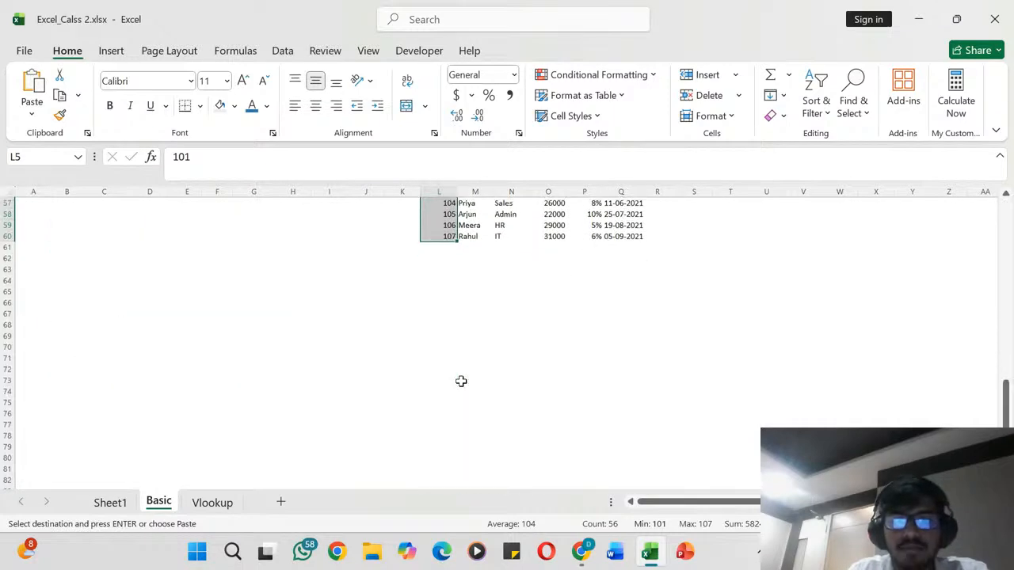
{"action": "scroll", "coordinate": [448, 323], "scroll_direction": "up", "scroll_amount": 2}
- Count the employee IDs in L63 with the formula =COUNT(L5:L60)
{"action": "left_click", "coordinate": [444, 305]}
{"action": "left_click", "coordinate": [441, 326]}
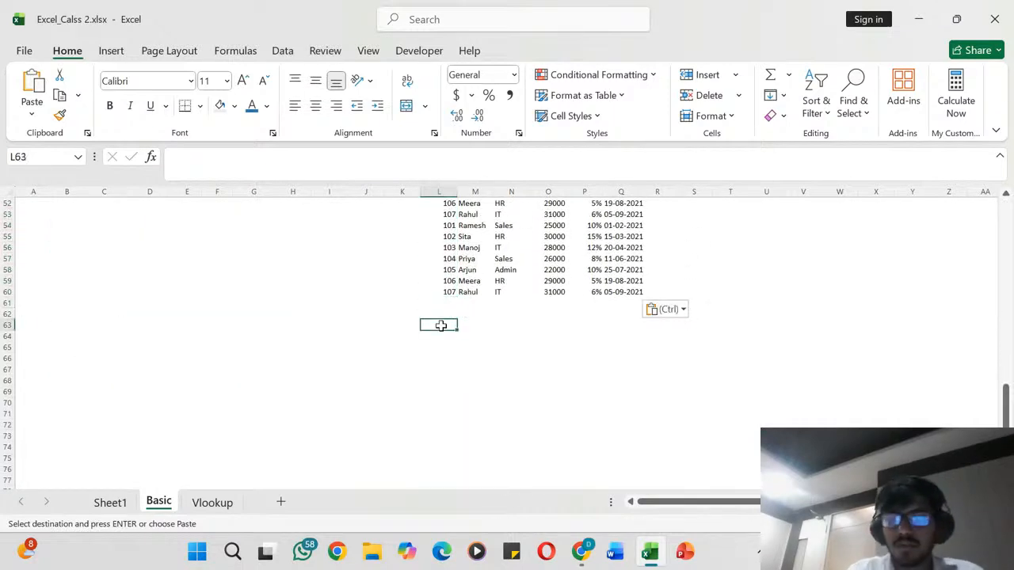
{"action": "type", "text": "="}
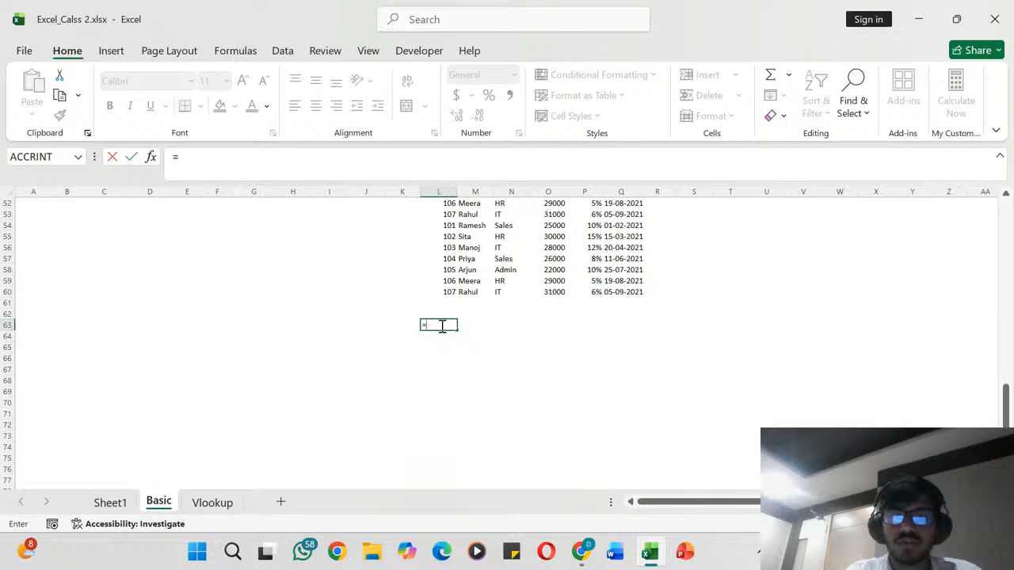
{"action": "type", "text": "COUNT("}
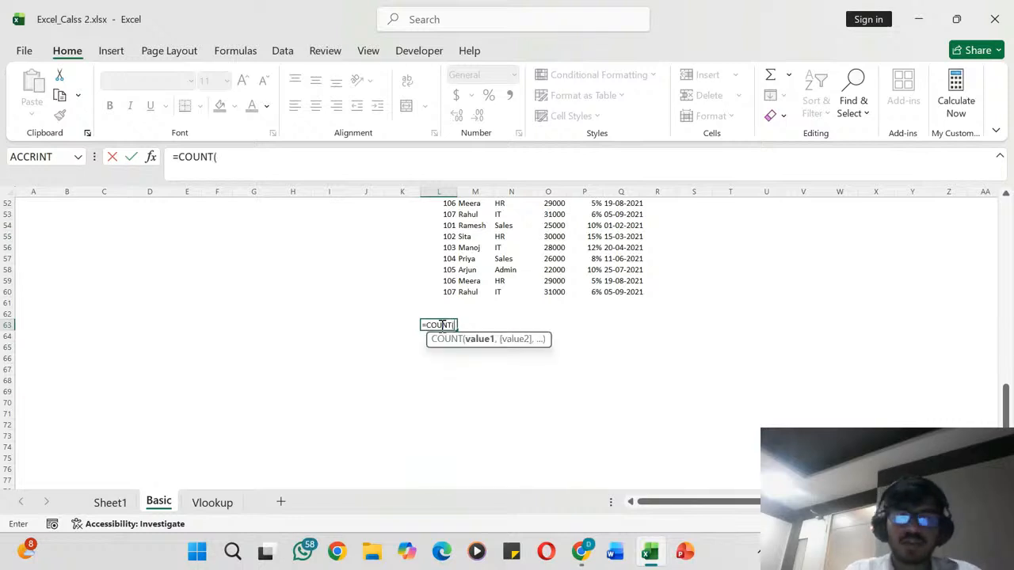
{"action": "scroll", "coordinate": [459, 261], "scroll_direction": "up", "scroll_amount": 15}
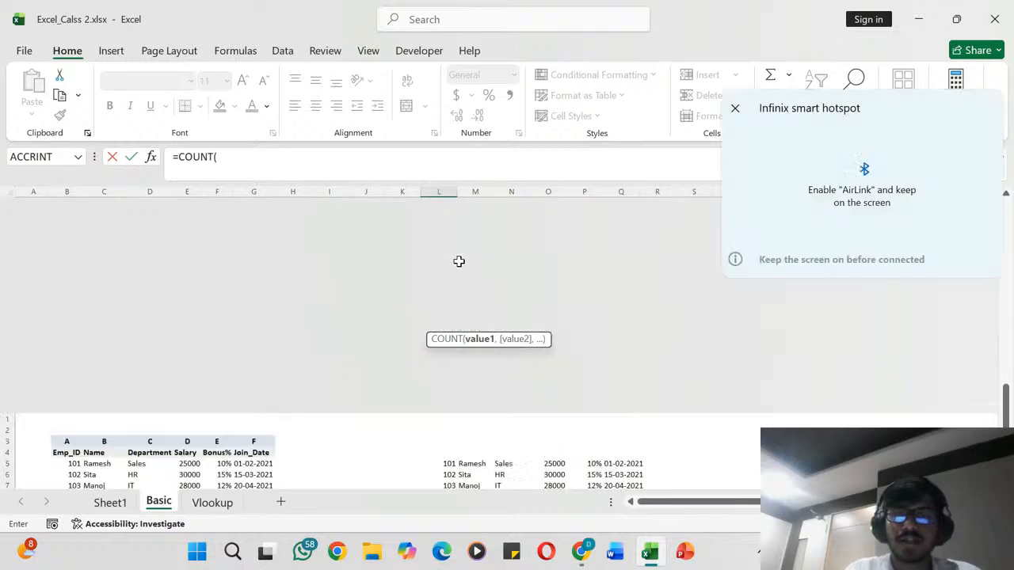
{"action": "left_click_drag", "start_coordinate": [447, 247], "coordinate": [452, 458]}
{"action": "key", "text": "Return"}
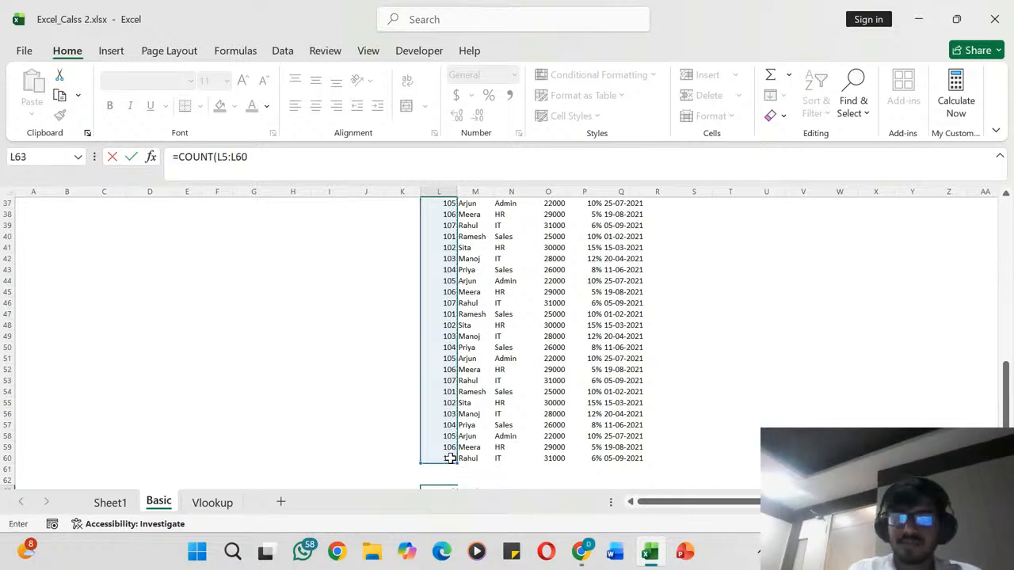
{"action": "left_click", "coordinate": [455, 469]}
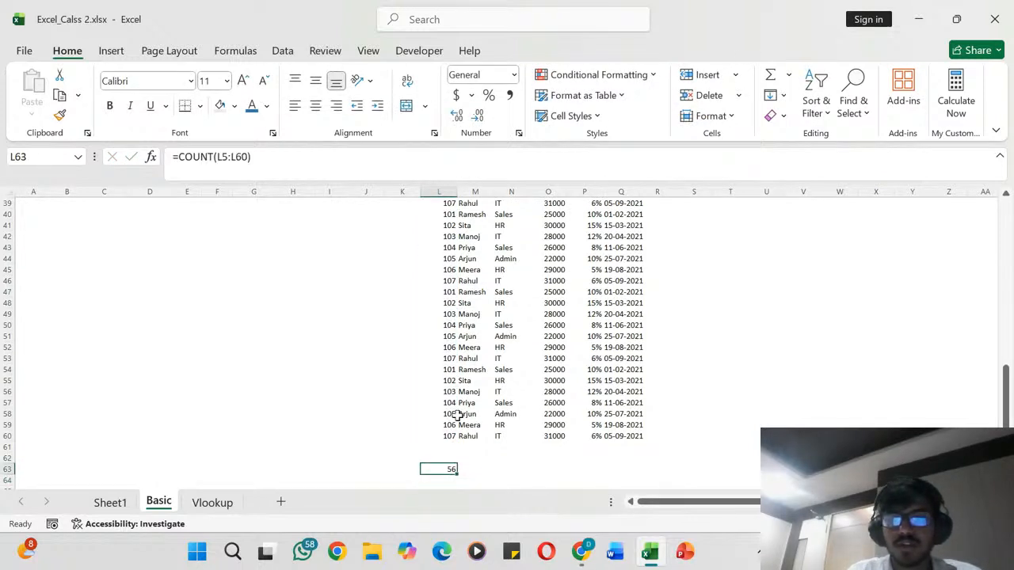
- Select the IDs from L60 up to L5 and compare the selection's count with the formula result in L63
{"action": "left_click", "coordinate": [449, 435]}
{"action": "key", "text": "ctrl+shift+Up"}
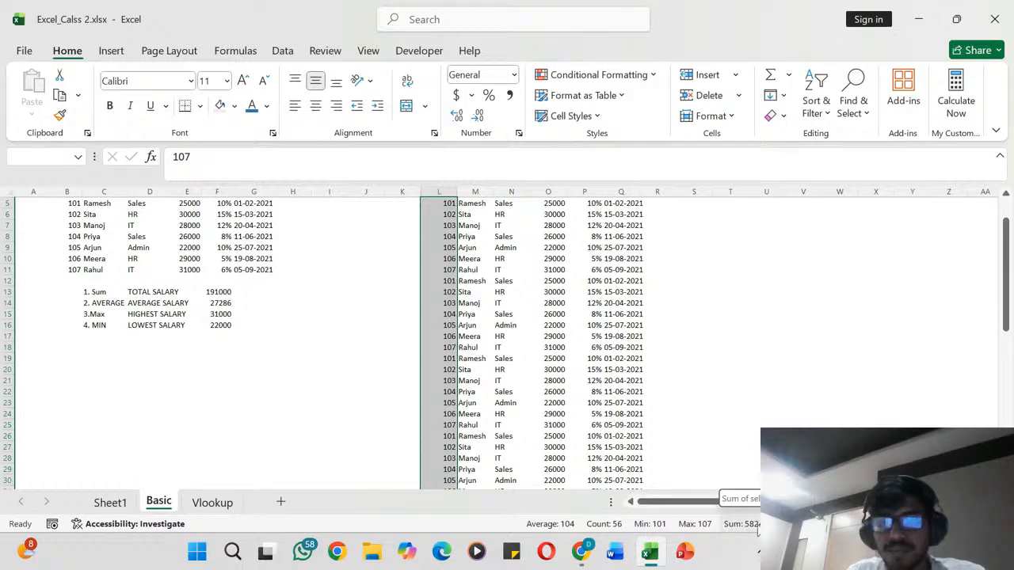
{"action": "scroll", "coordinate": [447, 451], "scroll_direction": "down", "scroll_amount": 1}
{"action": "scroll", "coordinate": [448, 451], "scroll_direction": "up", "scroll_amount": 3}
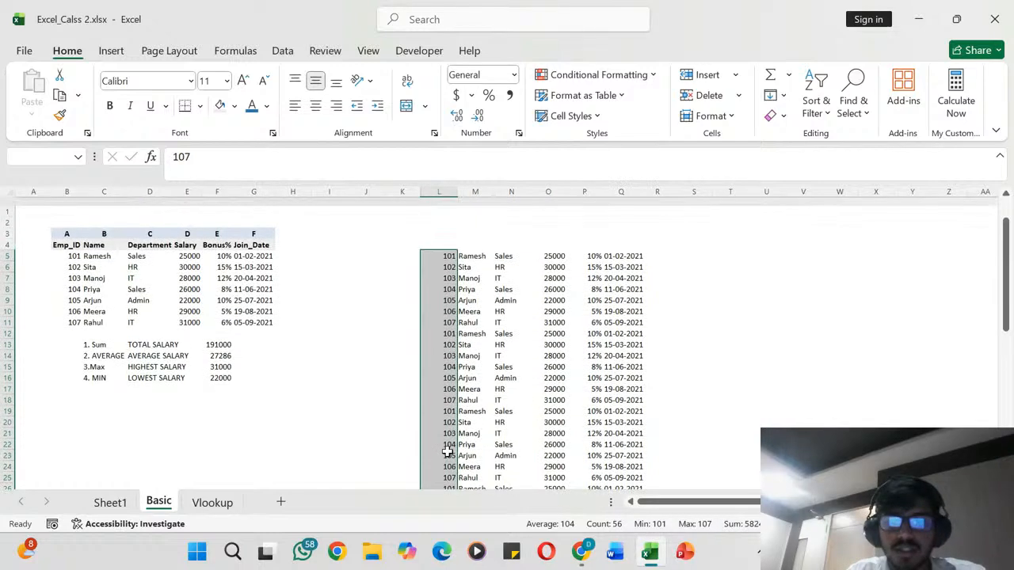
{"action": "scroll", "coordinate": [448, 451], "scroll_direction": "down", "scroll_amount": 3}
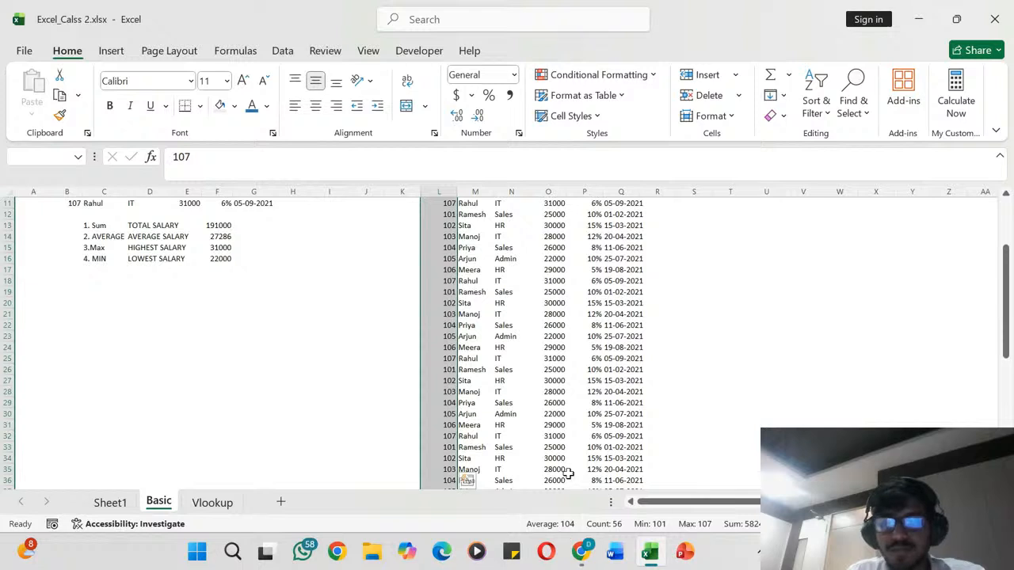
{"action": "scroll", "coordinate": [488, 442], "scroll_direction": "down", "scroll_amount": 10}
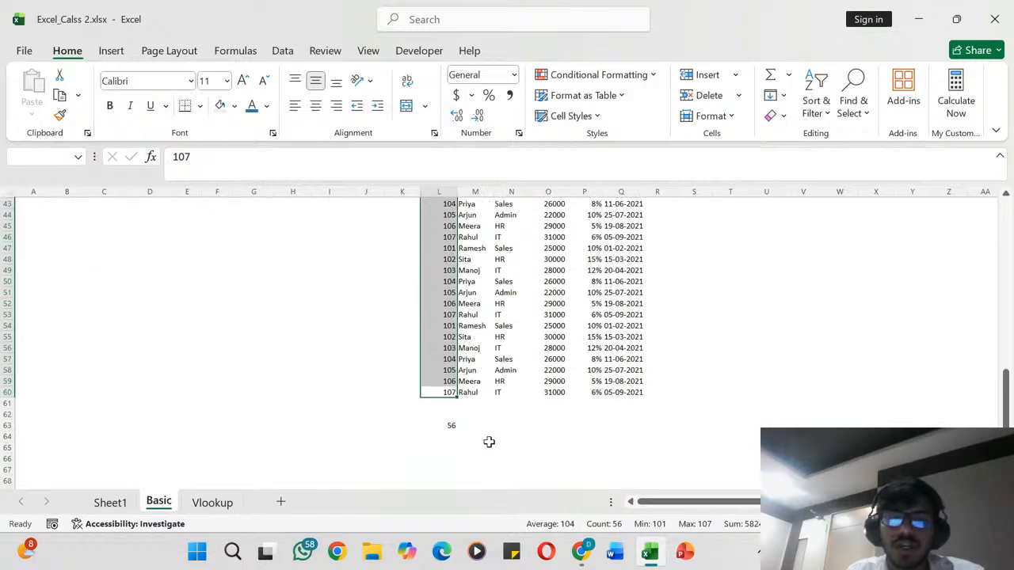
{"action": "left_click", "coordinate": [451, 425]}
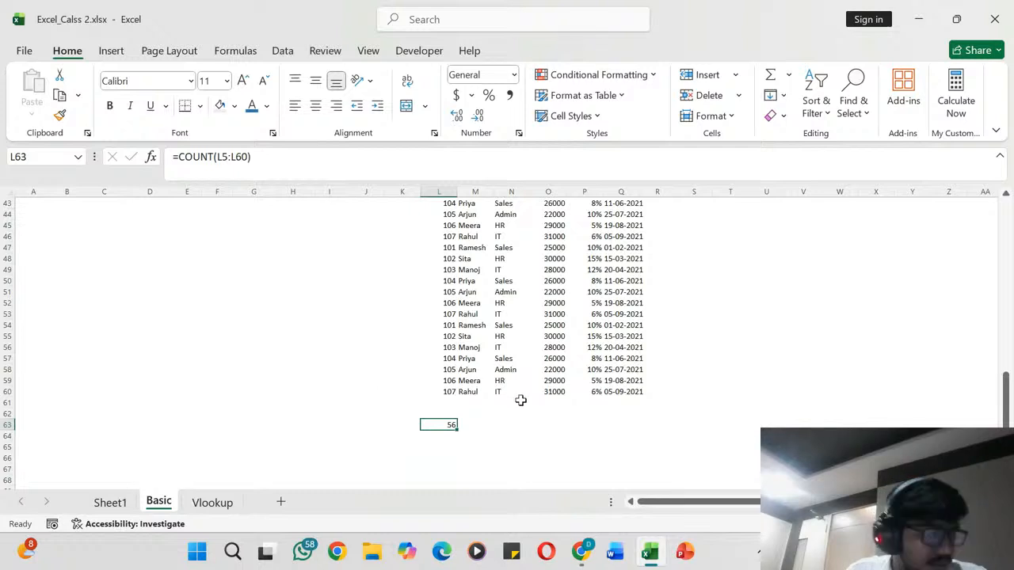
- Look over the pasted employee list from its first row down to the empty cell M63 beside the count
{"action": "left_click", "coordinate": [478, 426]}
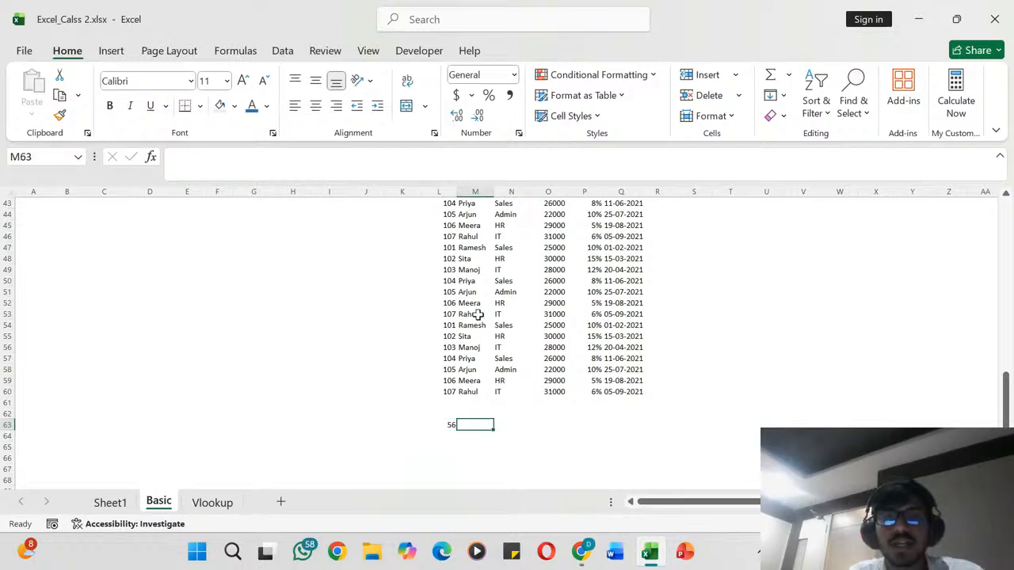
{"action": "scroll", "coordinate": [478, 314], "scroll_direction": "up", "scroll_amount": 12}
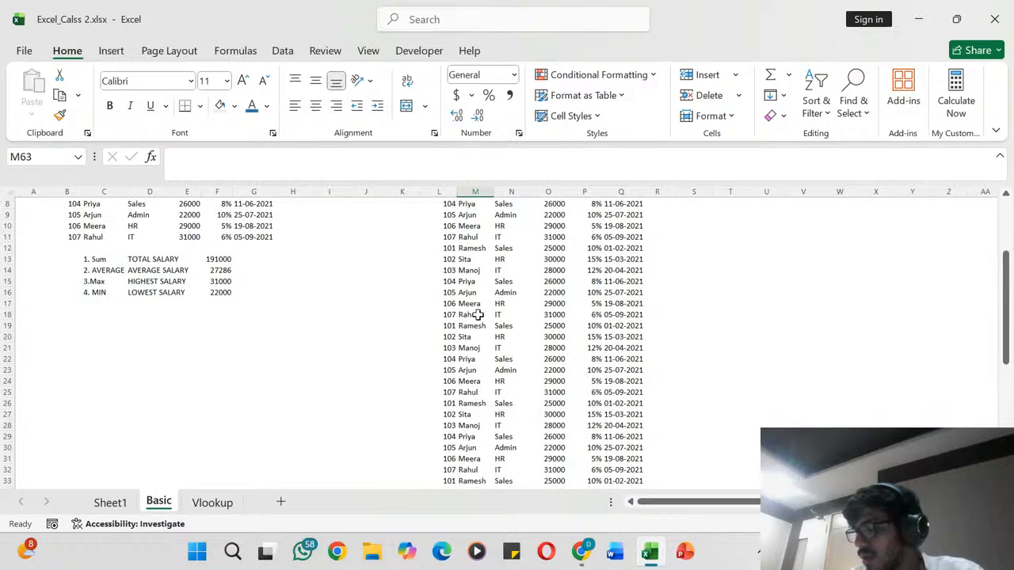
{"action": "scroll", "coordinate": [478, 314], "scroll_direction": "up", "scroll_amount": 3}
{"action": "scroll", "coordinate": [477, 314], "scroll_direction": "down", "scroll_amount": 14}
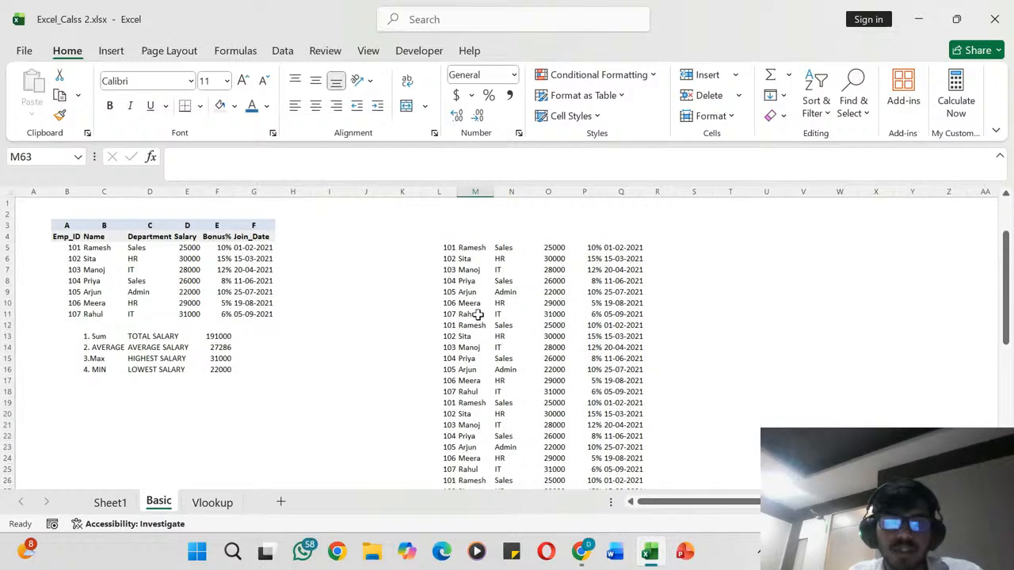
{"action": "scroll", "coordinate": [477, 315], "scroll_direction": "down", "scroll_amount": 2}
{"action": "scroll", "coordinate": [477, 315], "scroll_direction": "up", "scroll_amount": 1}
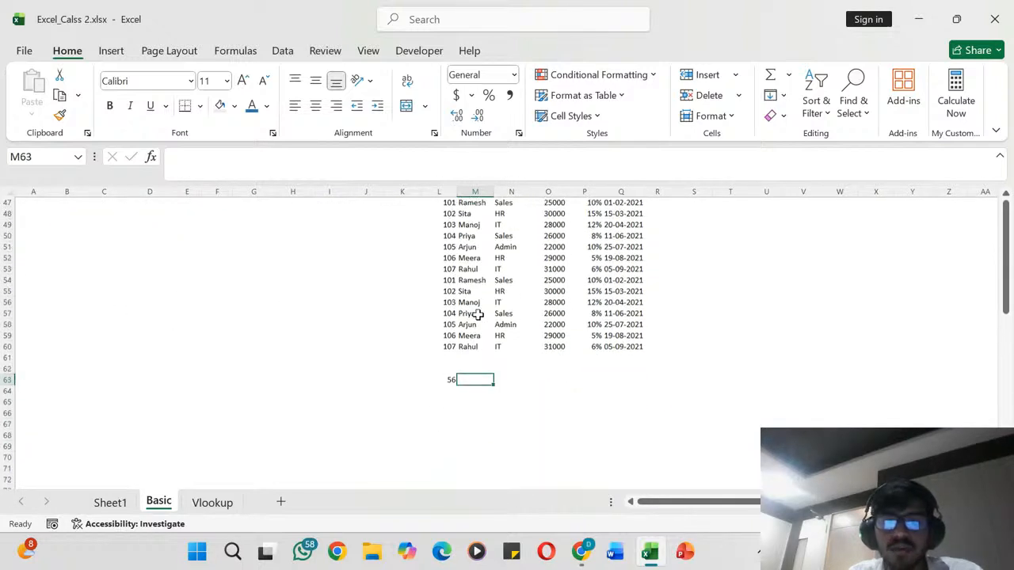
{"action": "scroll", "coordinate": [477, 315], "scroll_direction": "up", "scroll_amount": 9}
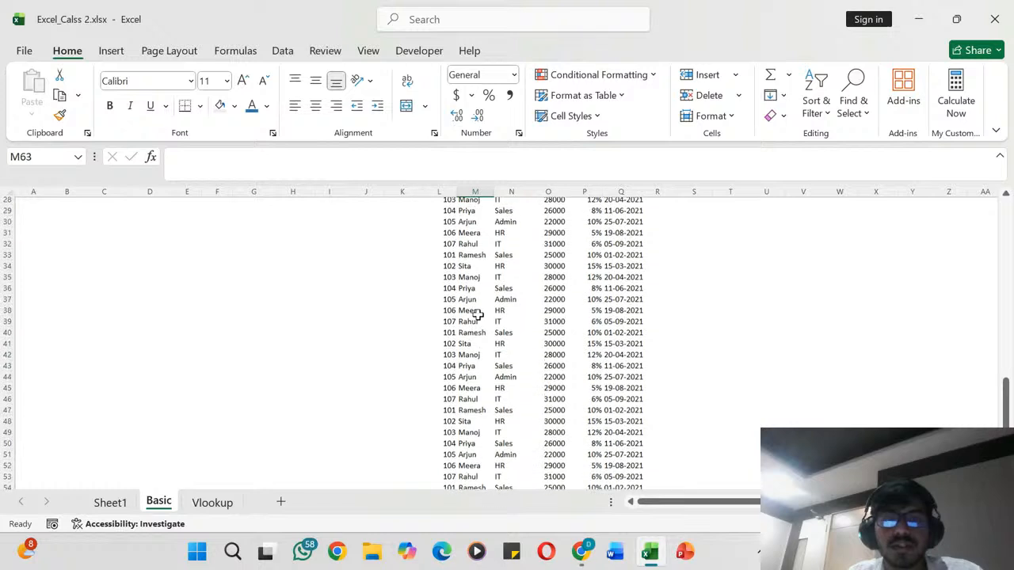
{"action": "scroll", "coordinate": [478, 315], "scroll_direction": "down", "scroll_amount": 9}
{"action": "scroll", "coordinate": [478, 314], "scroll_direction": "down", "scroll_amount": 2}
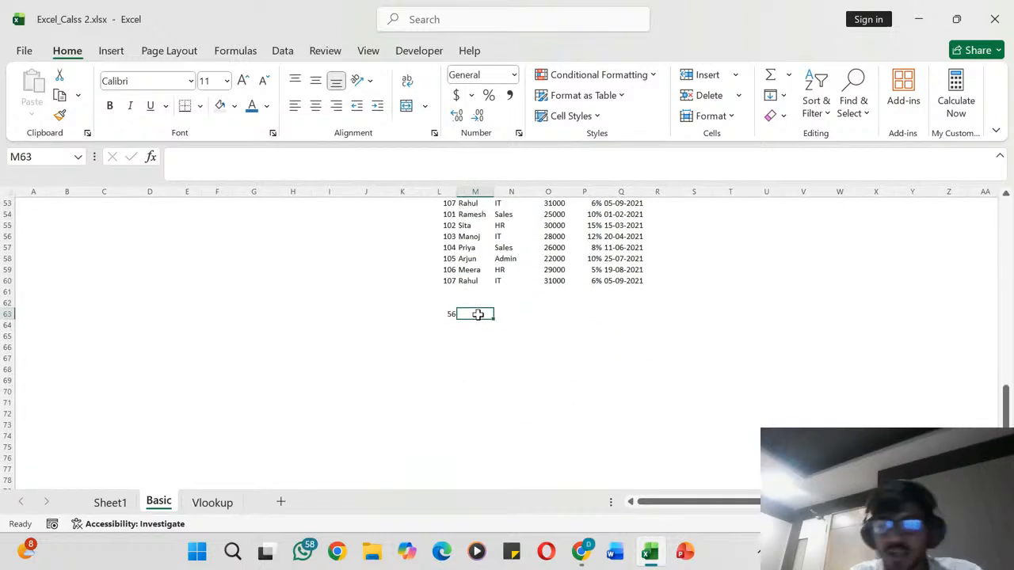
{"action": "type", "text": "=COUNT"}
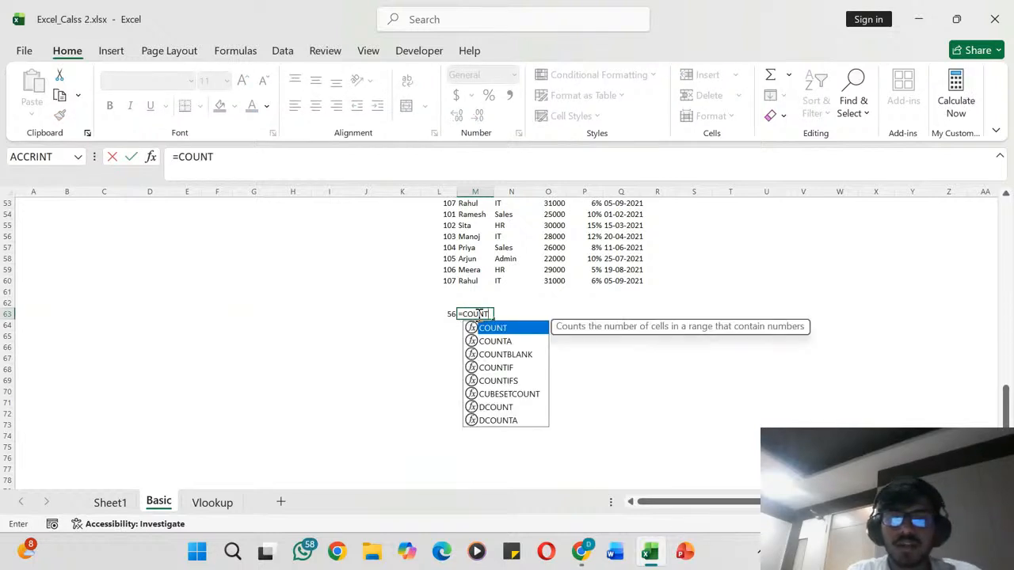
{"action": "key", "text": "BackSpace"}
{"action": "key", "text": "BackSpace"}
{"action": "key", "text": "BackSpace"}
{"action": "key", "text": "BackSpace"}
{"action": "key", "text": "BackSpace"}
{"action": "key", "text": "BackSpace"}
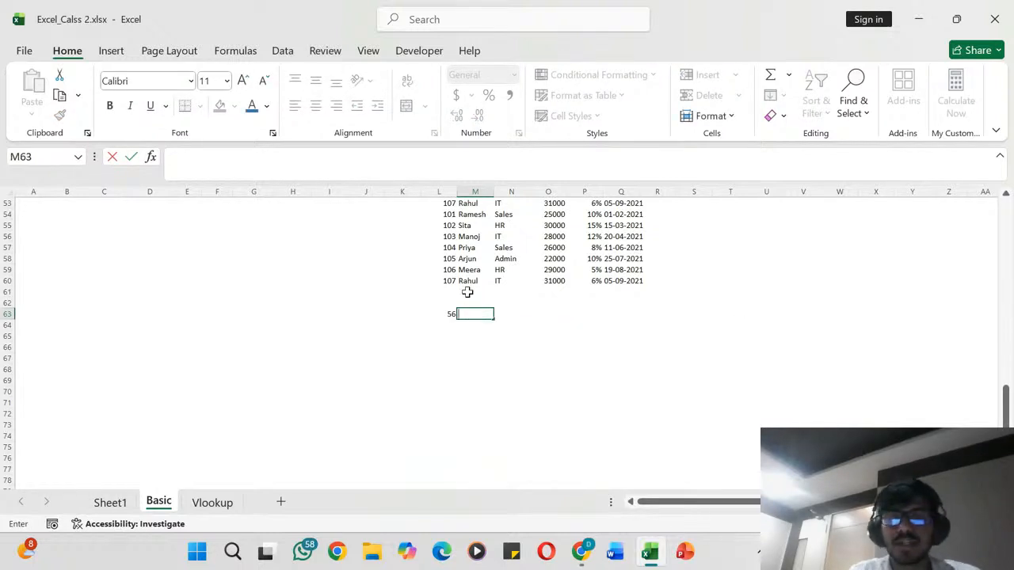
{"action": "left_click", "coordinate": [467, 293]}
- Insert five blank rows at row 25, in the middle of the pasted employee list
{"action": "scroll", "coordinate": [464, 290], "scroll_direction": "up", "scroll_amount": 12}
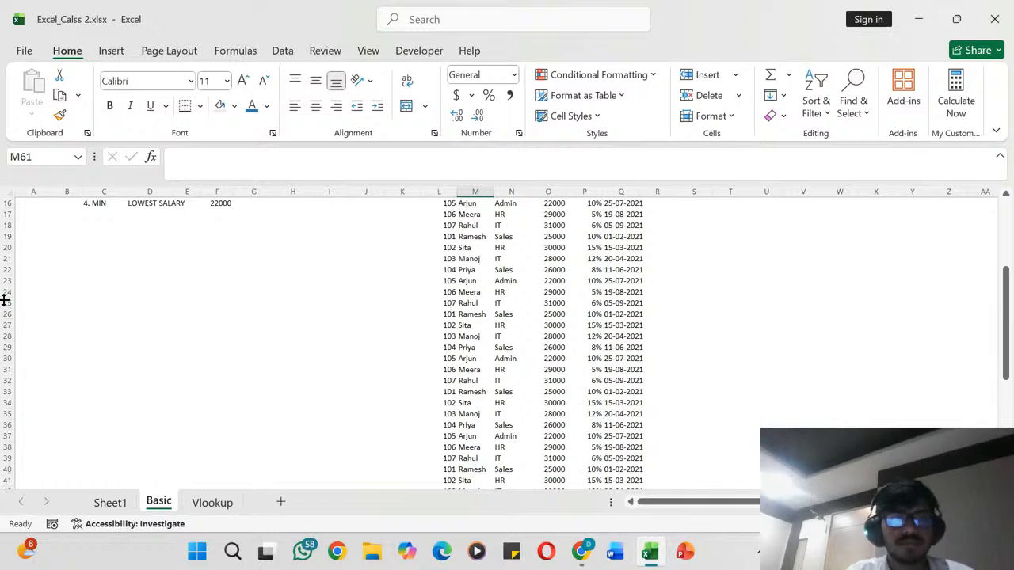
{"action": "left_click", "coordinate": [6, 302]}
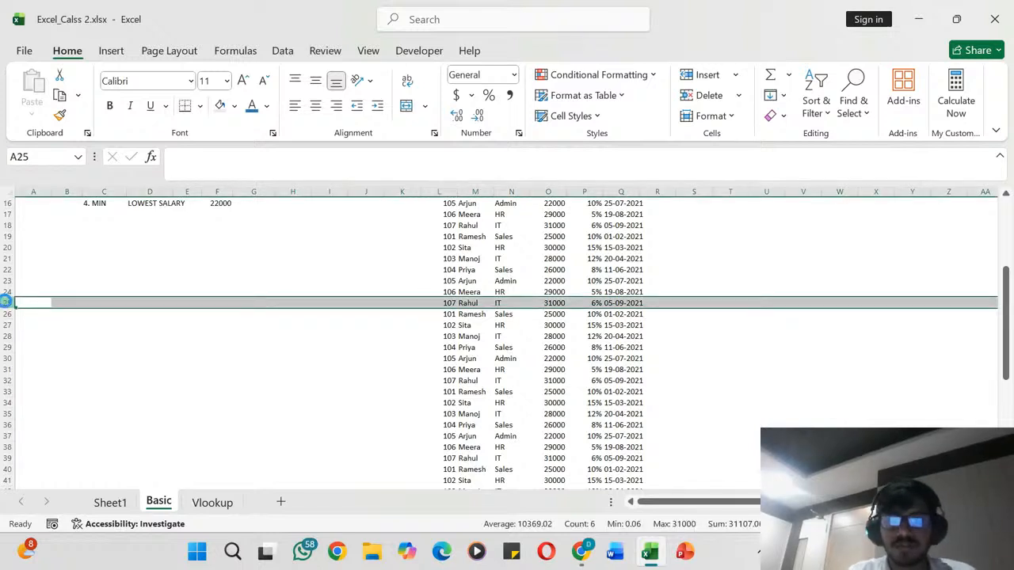
{"action": "key", "text": "ctrl+shift+equal"}
{"action": "key", "text": "ctrl+shift+equal"}
{"action": "key", "text": "ctrl+shift+equal"}
{"action": "key", "text": "ctrl+shift+equal"}
{"action": "key", "text": "ctrl+shift+equal"}
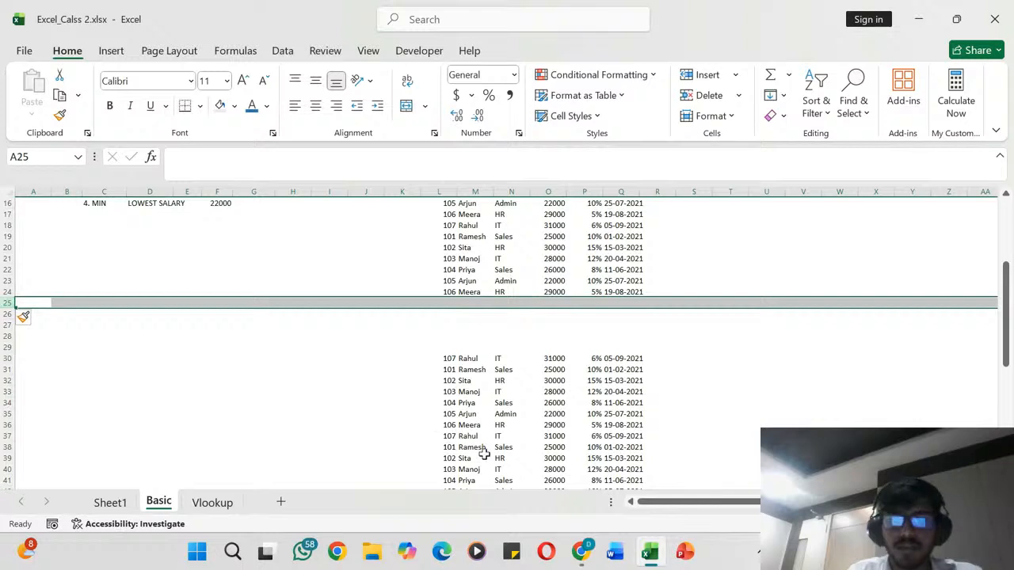
- Inspect the range referenced by the COUNT formula in L68, including the blank rows, and leave the formula as is
{"action": "scroll", "coordinate": [484, 453], "scroll_direction": "down", "scroll_amount": 13}
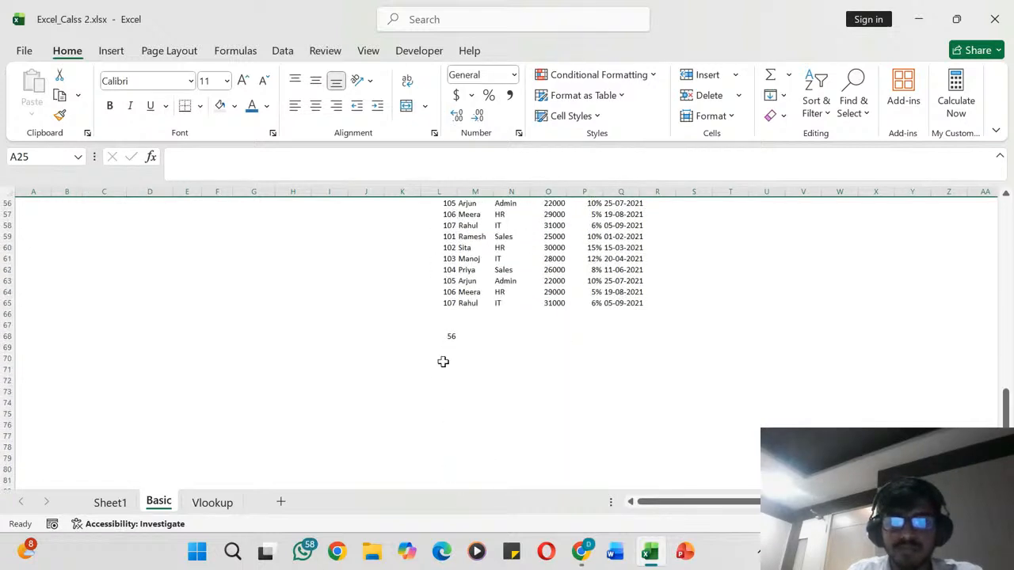
{"action": "left_click", "coordinate": [451, 336]}
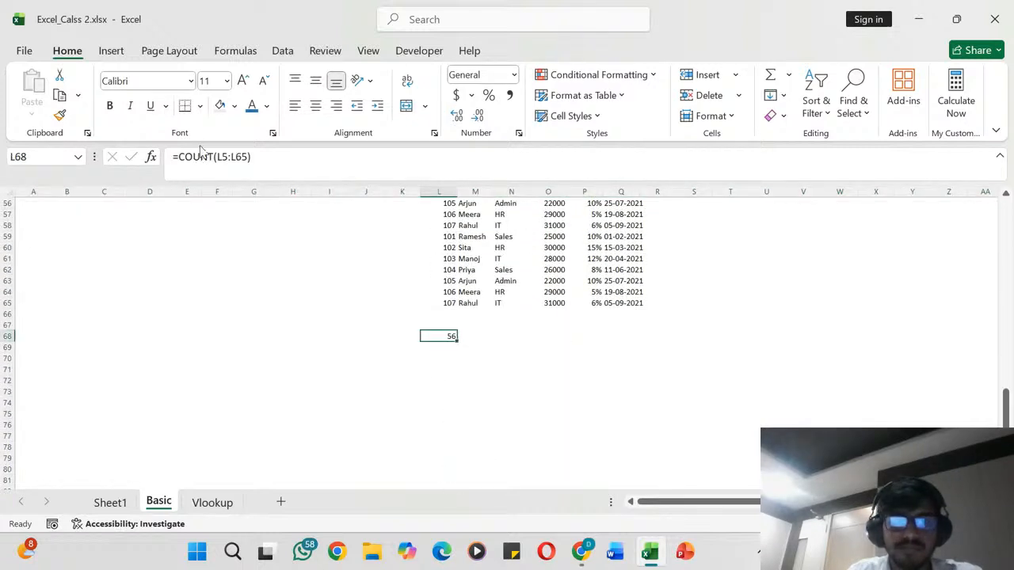
{"action": "left_click", "coordinate": [232, 161]}
{"action": "scroll", "coordinate": [455, 301], "scroll_direction": "up", "scroll_amount": 18}
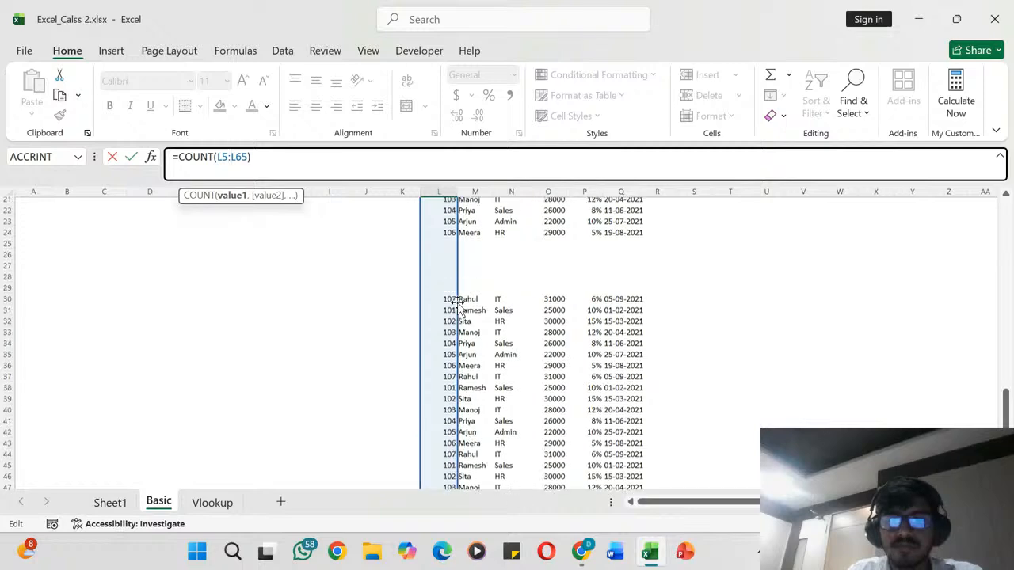
{"action": "scroll", "coordinate": [458, 305], "scroll_direction": "down", "scroll_amount": 20}
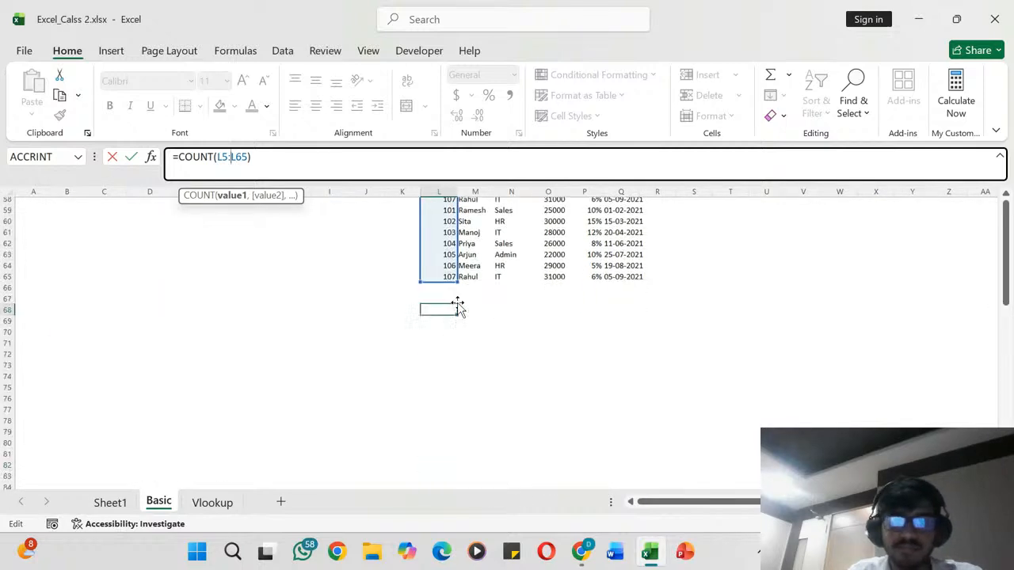
{"action": "scroll", "coordinate": [458, 305], "scroll_direction": "up", "scroll_amount": 2}
{"action": "key", "text": "Return"}
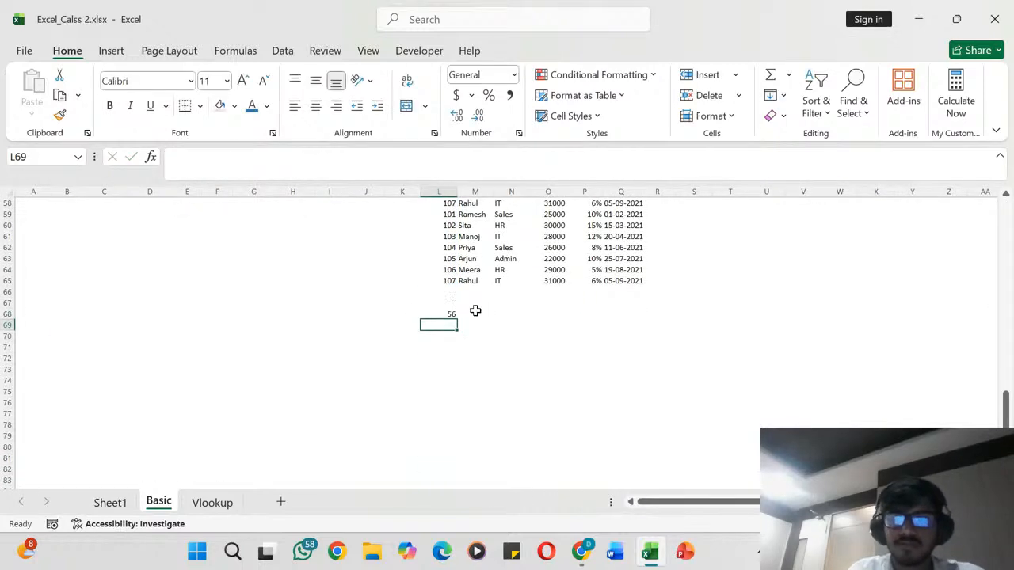
- Replace the ID in L63 with the text DFD and right-align it in the cell
{"action": "left_click", "coordinate": [450, 261]}
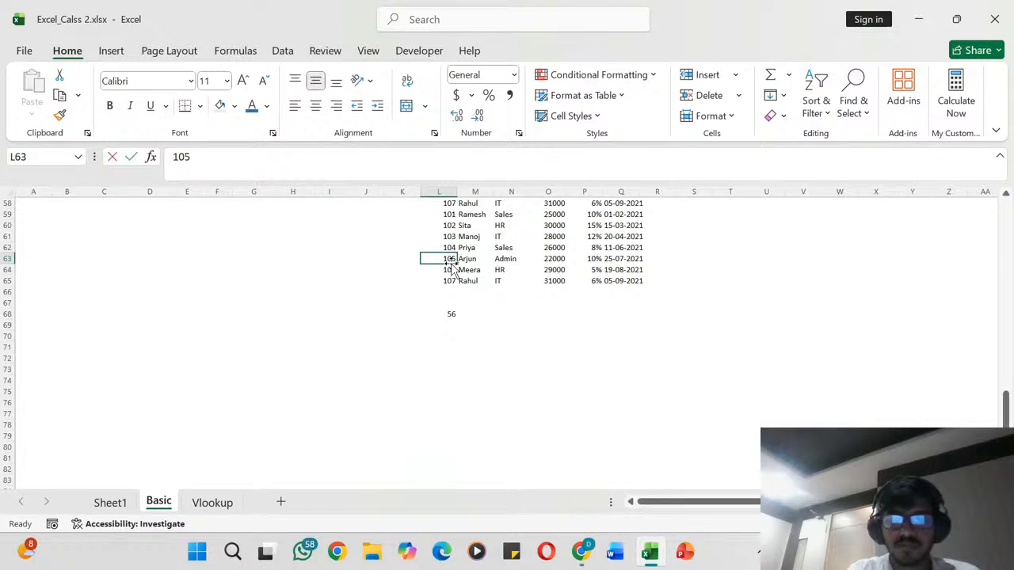
{"action": "type", "text": "FDDFD"}
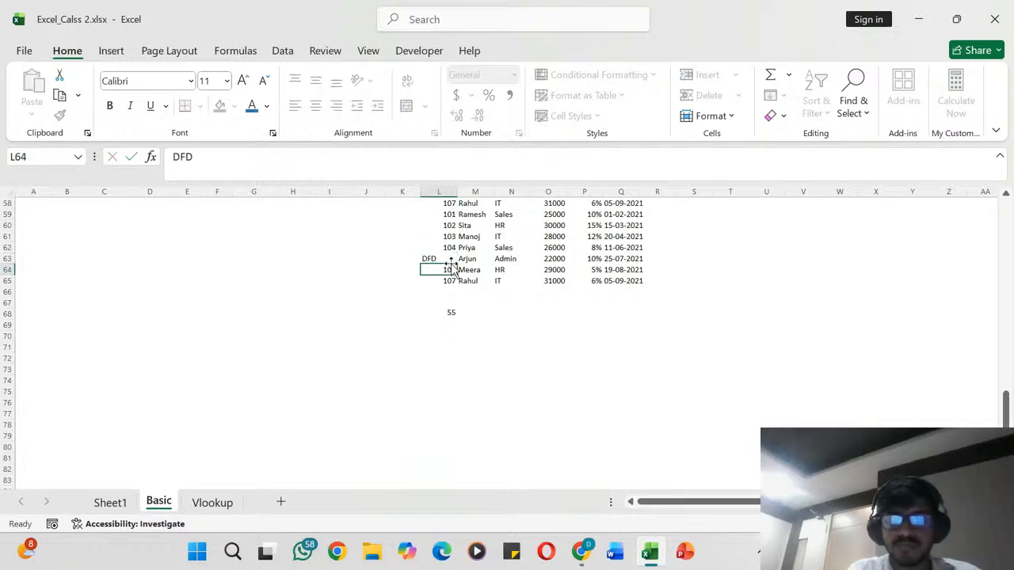
{"action": "key", "text": "Return"}
{"action": "left_click", "coordinate": [430, 257]}
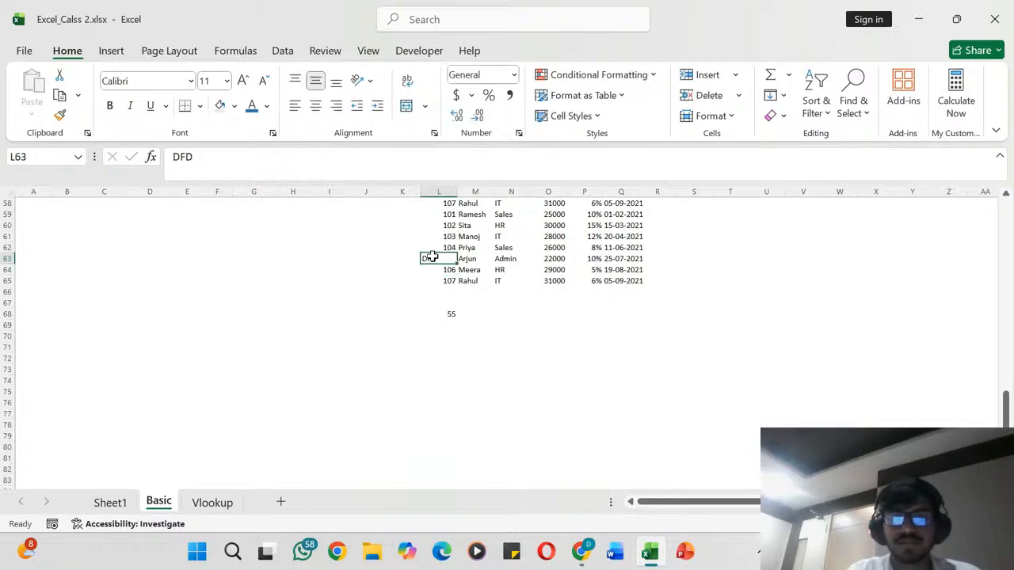
{"action": "left_click", "coordinate": [336, 106]}
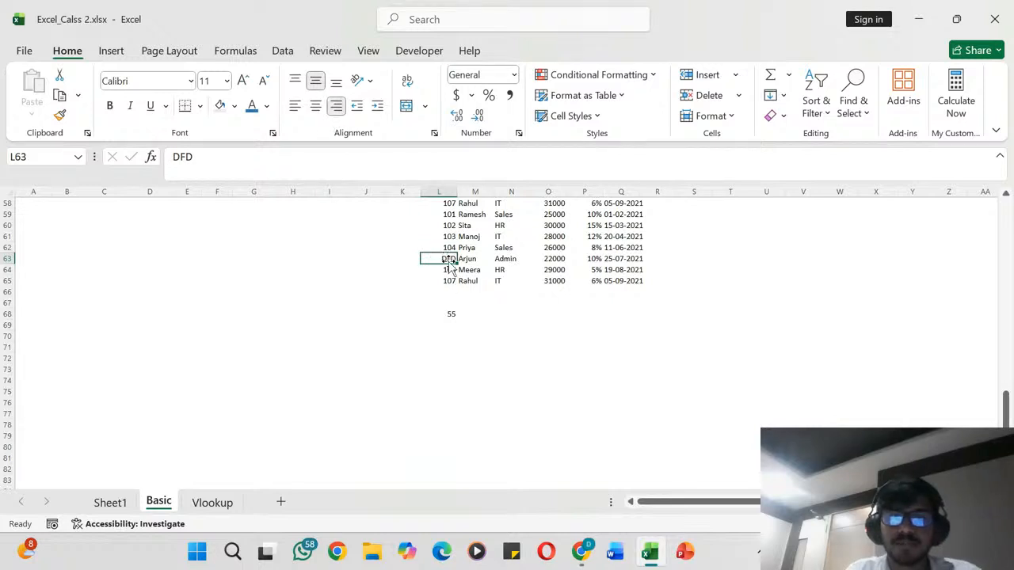
- Check the range of the COUNT formula in L68 and enter a COUNTA formula over the same range, L5:L65, in M68
{"action": "scroll", "coordinate": [446, 258], "scroll_direction": "up", "scroll_amount": 3}
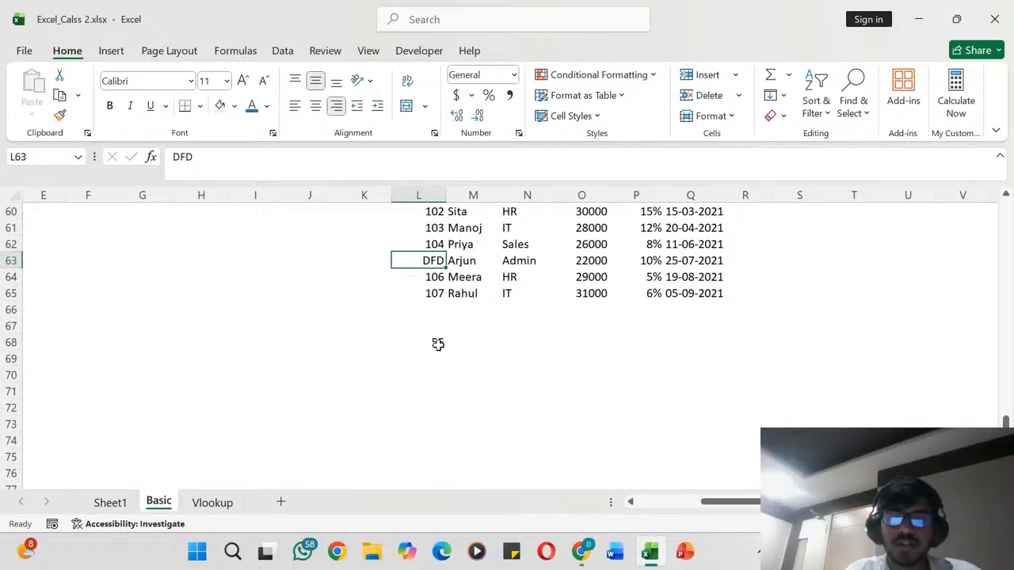
{"action": "left_click", "coordinate": [438, 344]}
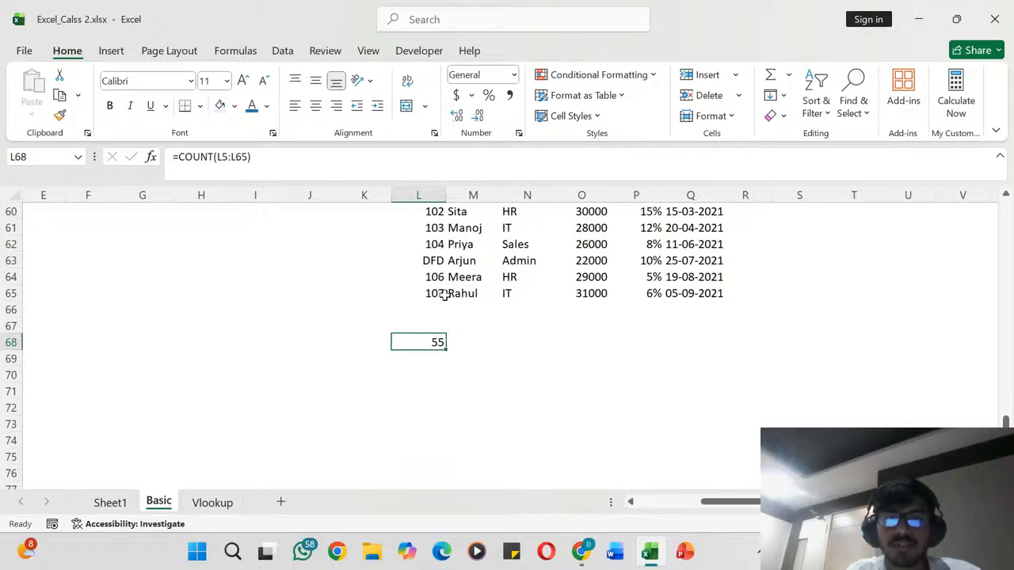
{"action": "left_click", "coordinate": [227, 160]}
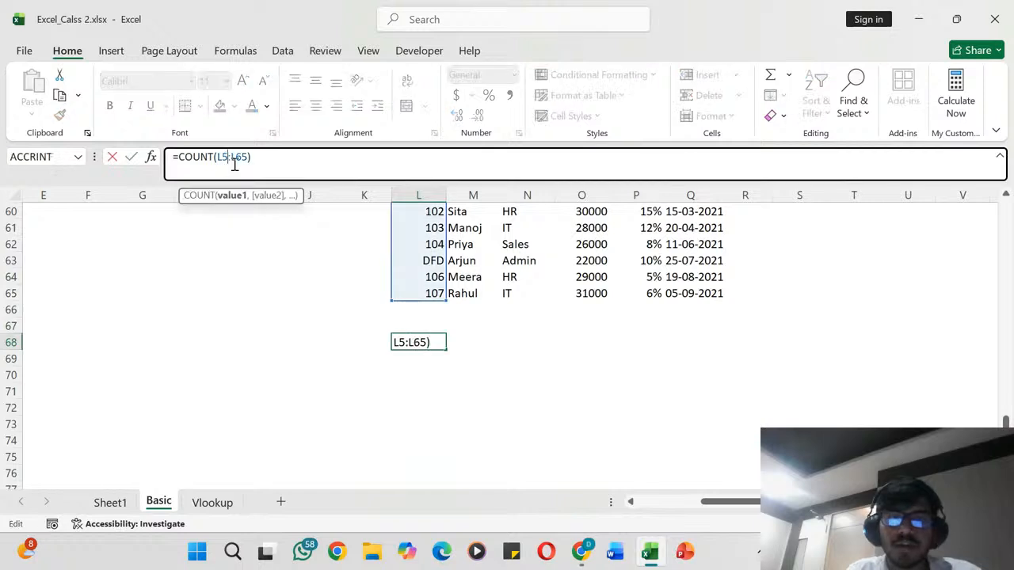
{"action": "left_click", "coordinate": [470, 338]}
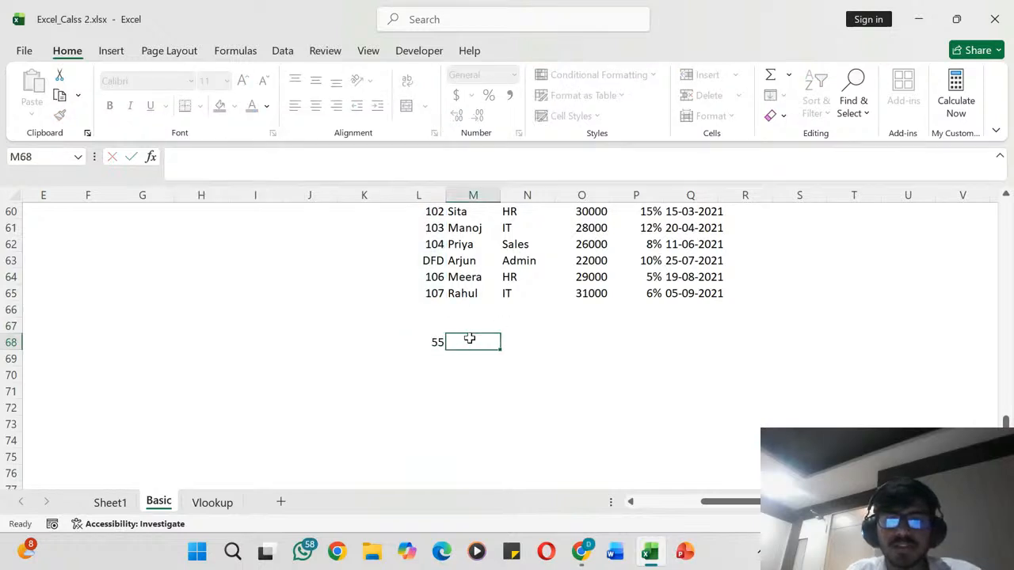
{"action": "scroll", "coordinate": [494, 335], "scroll_direction": "down", "scroll_amount": 3, "text": "ctrl"}
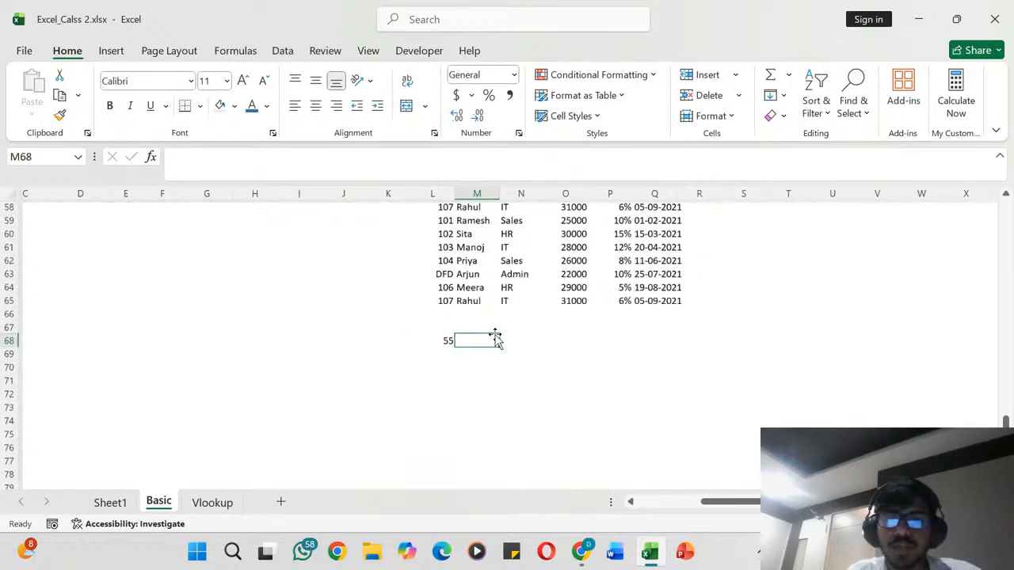
{"action": "scroll", "coordinate": [495, 334], "scroll_direction": "down", "scroll_amount": 2, "text": "ctrl"}
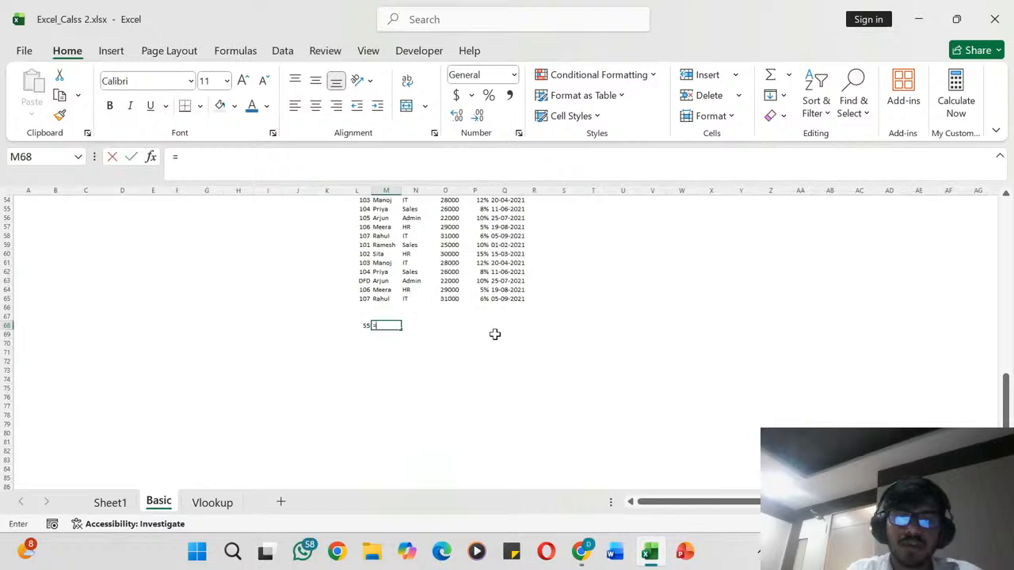
{"action": "type", "text": "=COUNTA("}
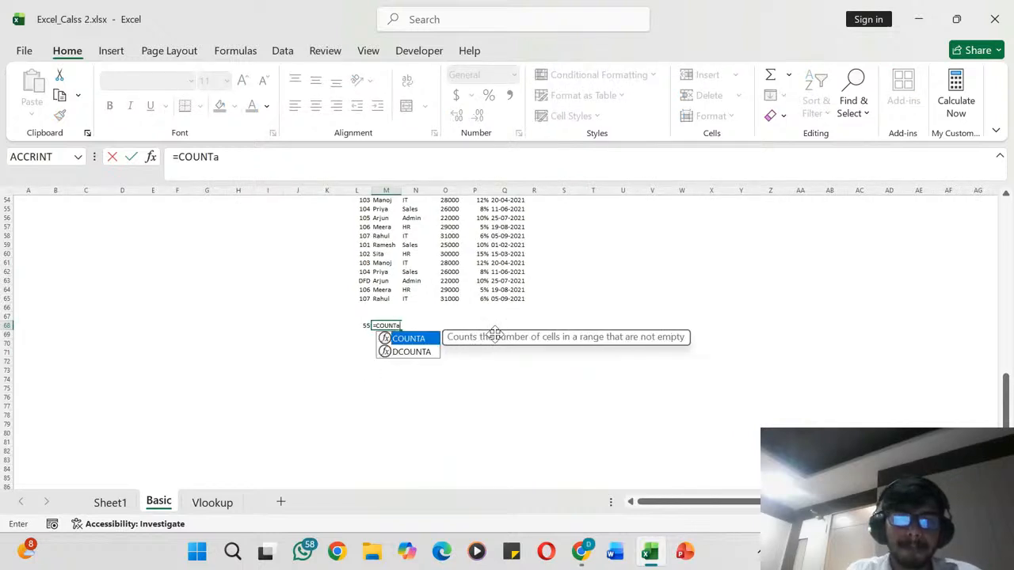
{"action": "scroll", "coordinate": [397, 254], "scroll_direction": "up", "scroll_amount": 15}
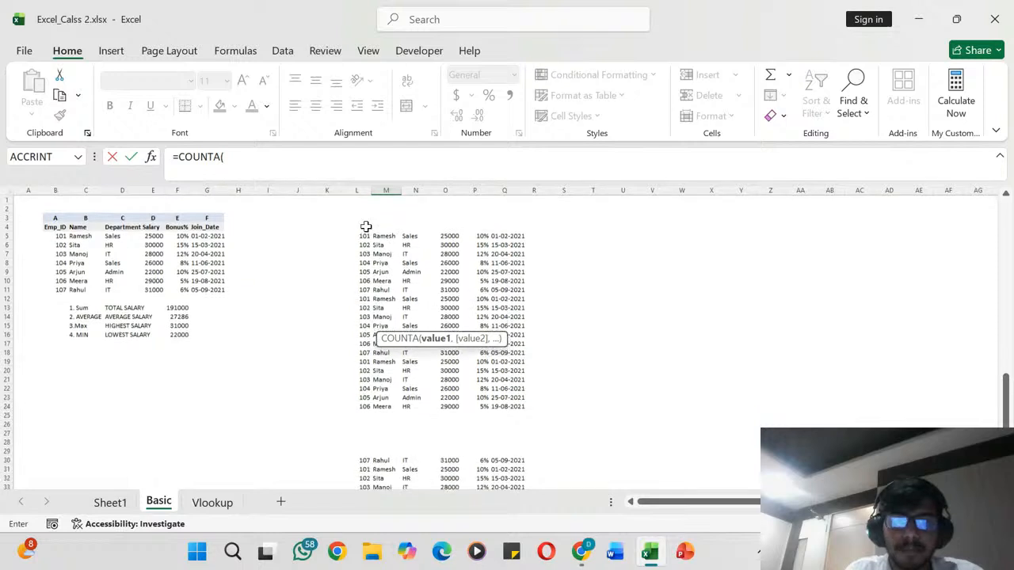
{"action": "left_click_drag", "start_coordinate": [364, 231], "coordinate": [358, 442]}
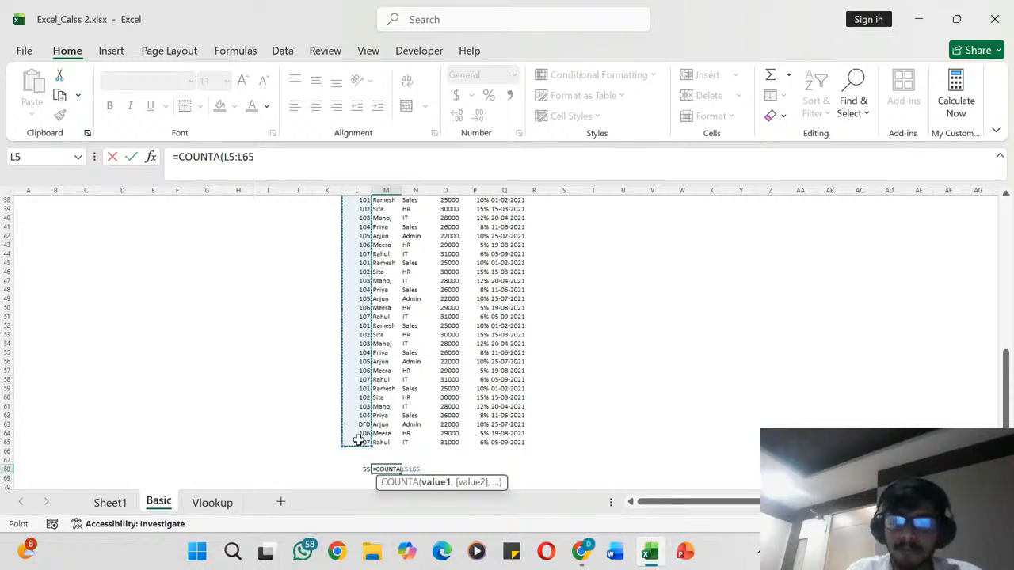
{"action": "key", "text": "Return"}
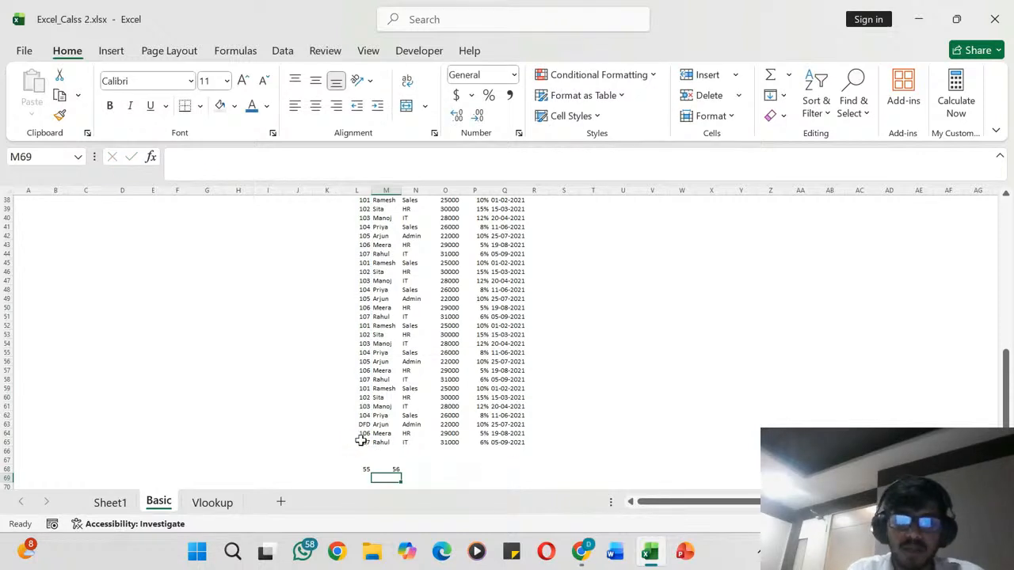
- Compare the COUNTA formula and result in M68 with the COUNT formula and result in L68
{"action": "scroll", "coordinate": [389, 469], "scroll_direction": "up", "scroll_amount": 3}
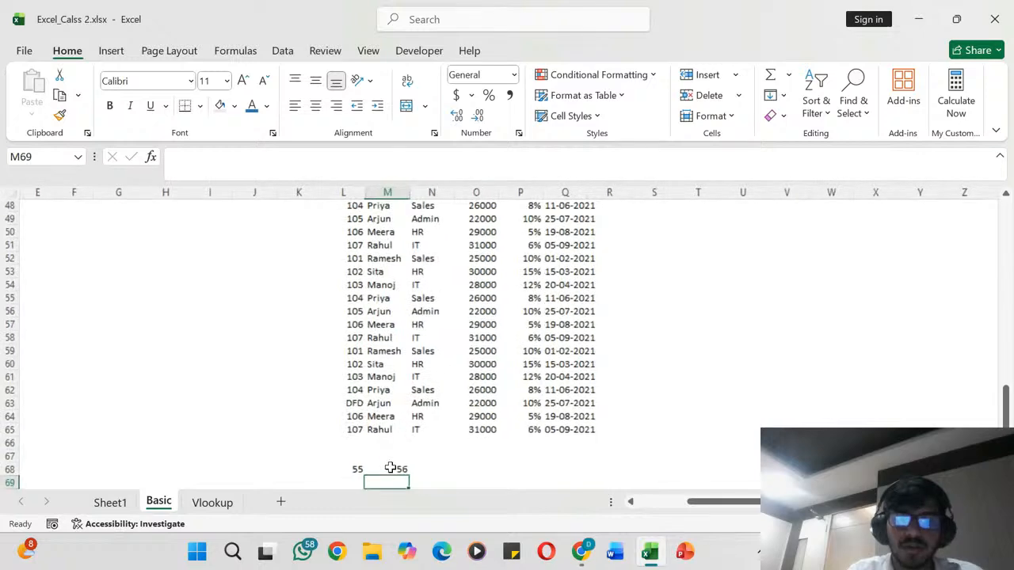
{"action": "scroll", "coordinate": [389, 468], "scroll_direction": "up", "scroll_amount": 4}
{"action": "left_click", "coordinate": [444, 326]}
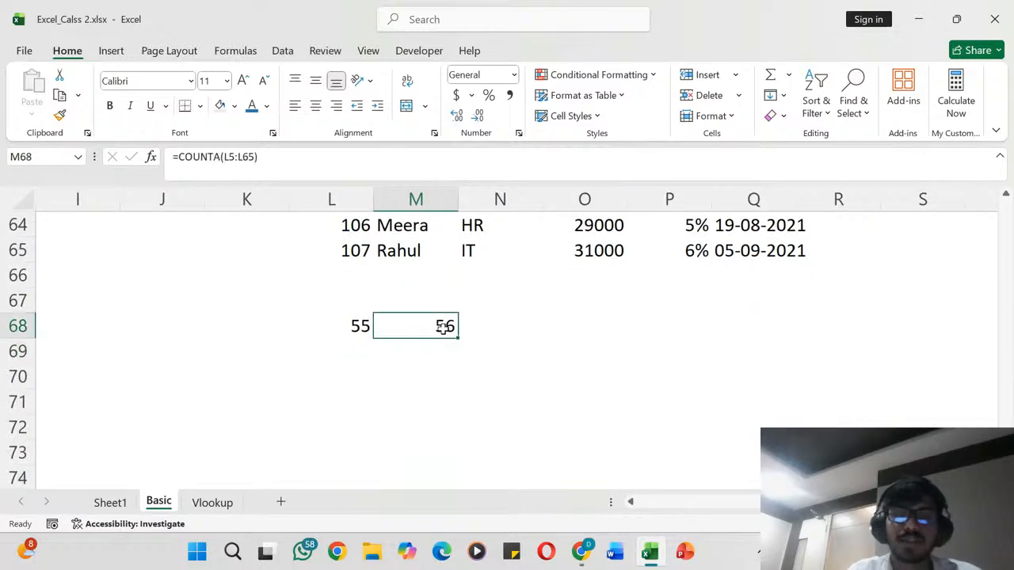
{"action": "key", "text": "Left"}
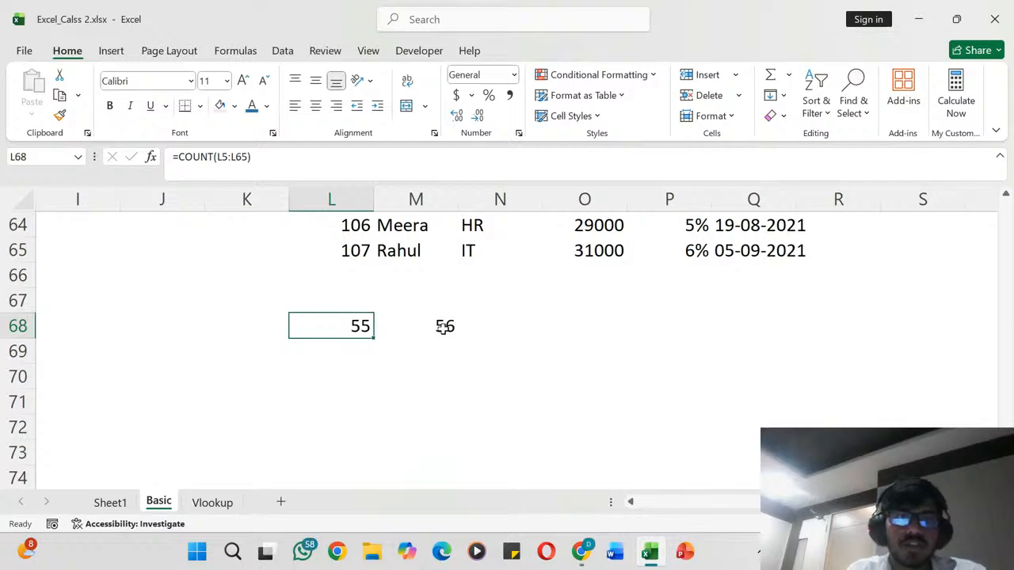
{"action": "scroll", "coordinate": [443, 326], "scroll_direction": "down", "scroll_amount": 4}
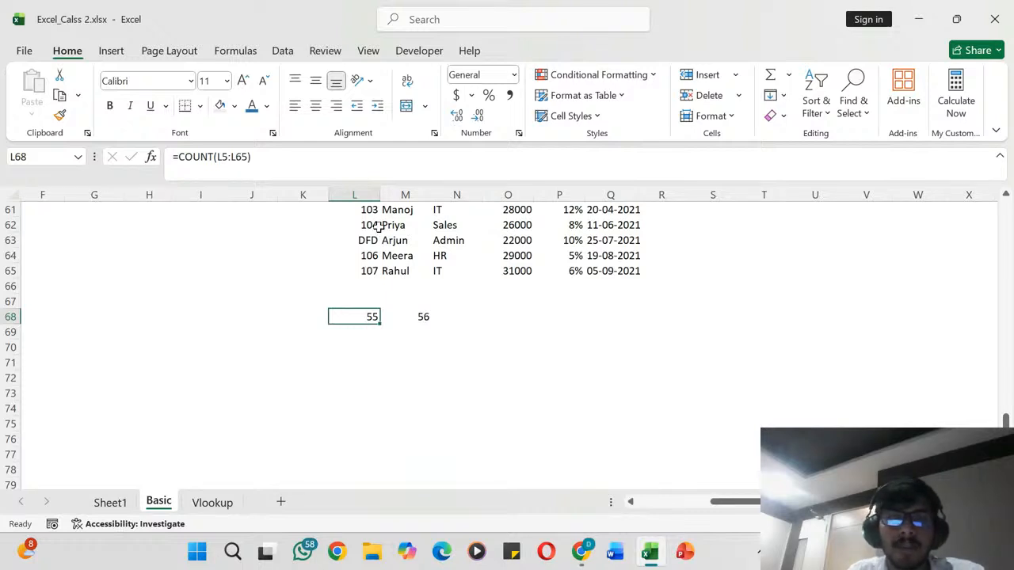
{"action": "left_click", "coordinate": [455, 326]}
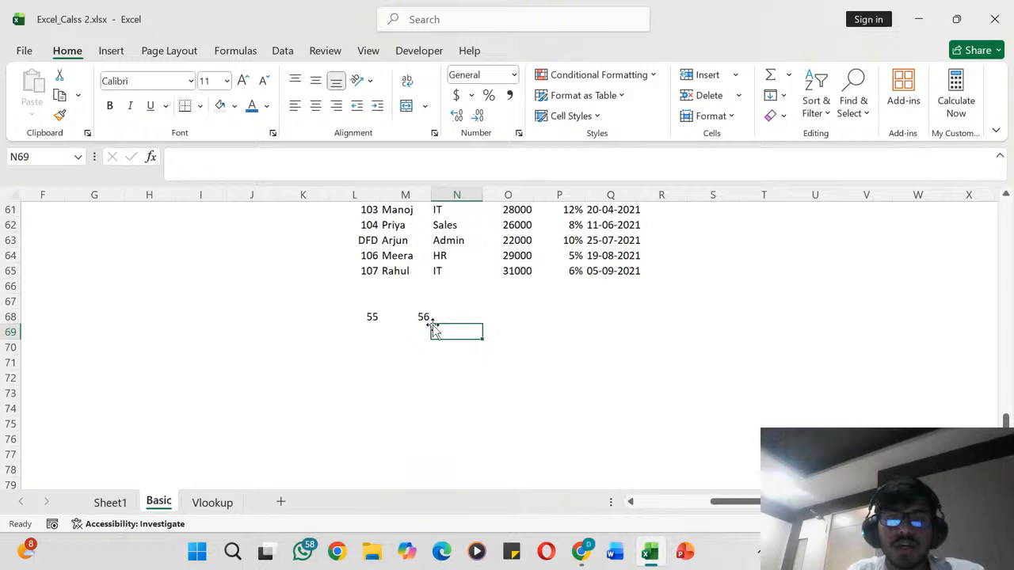
{"action": "left_click", "coordinate": [423, 314]}
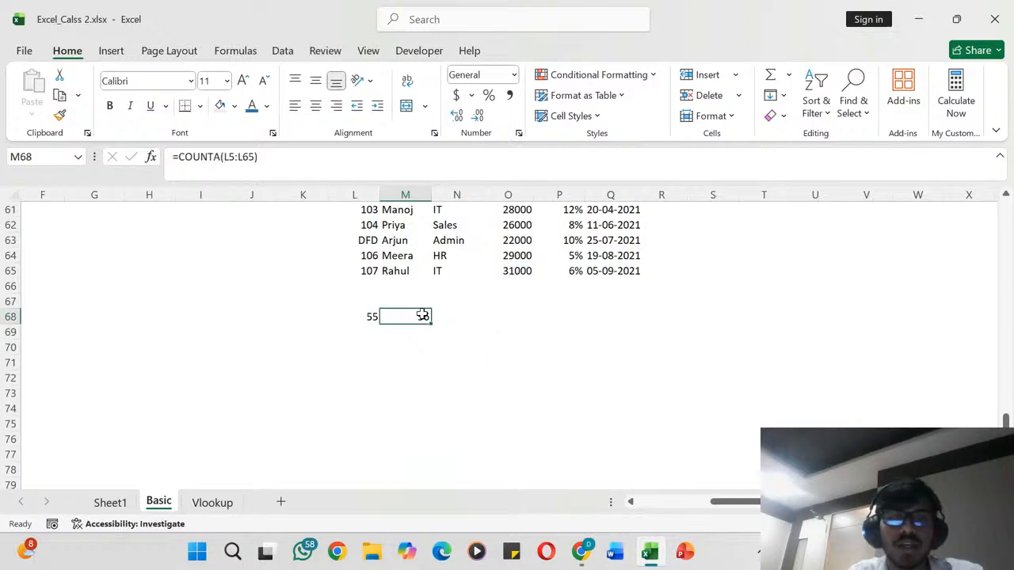
{"action": "key", "text": "Left"}
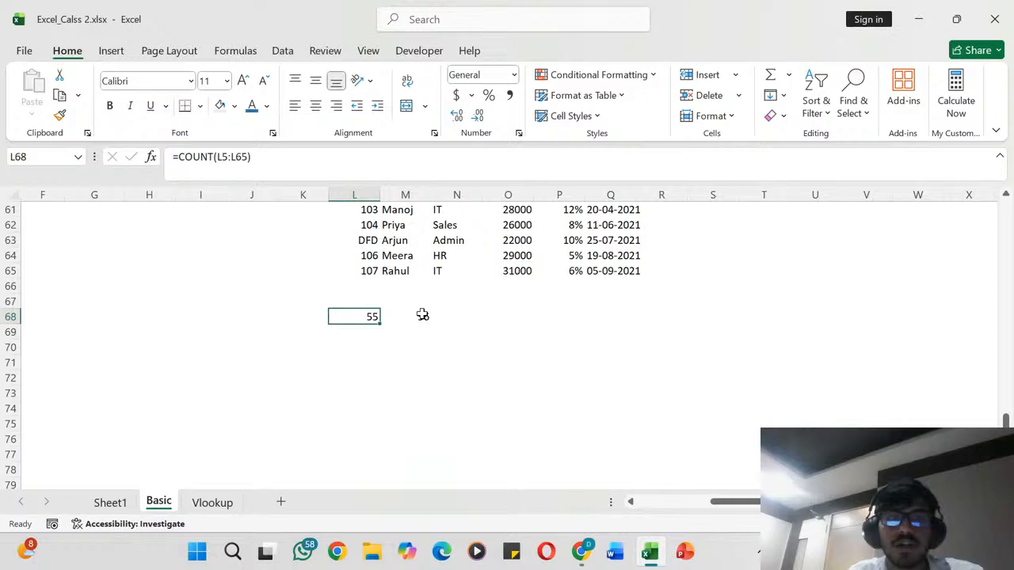
{"action": "key", "text": "Right"}
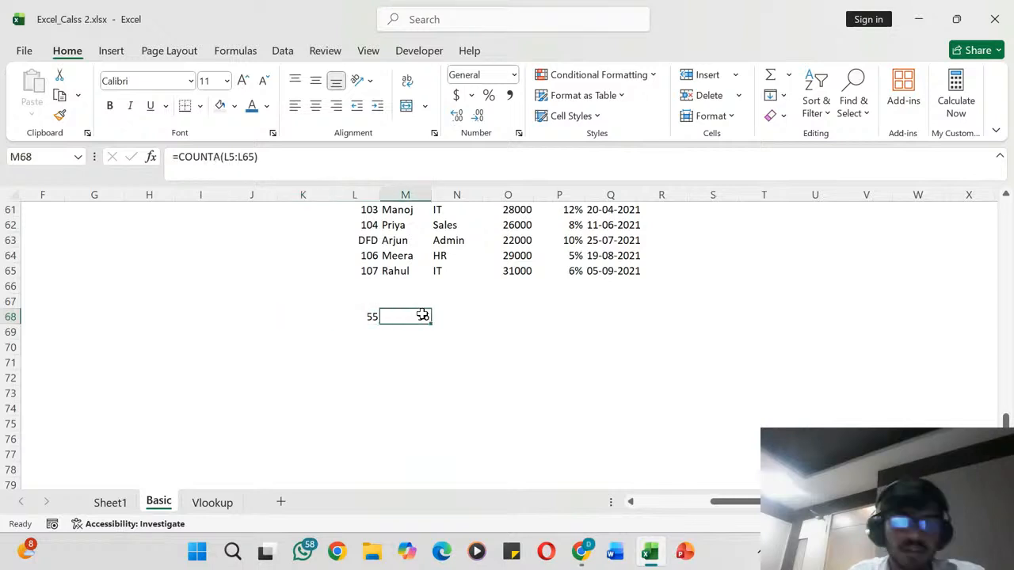
{"action": "key", "text": "Right"}
{"action": "key", "text": "Right"}
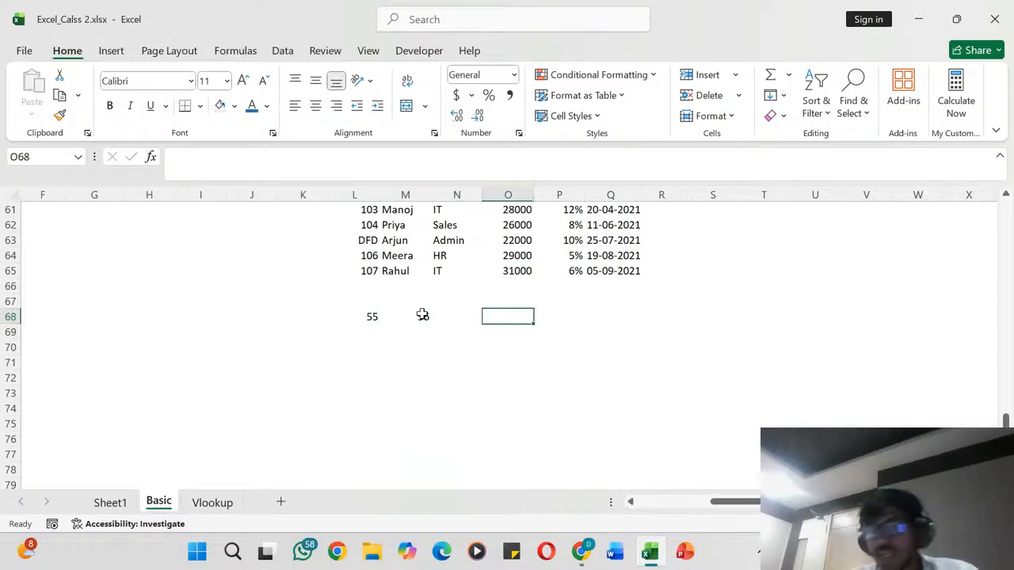
- Auto-fit the width of column D so the salary labels in D13:D16 fit inside their cells
{"action": "scroll", "coordinate": [351, 294], "scroll_direction": "up", "scroll_amount": 20}
{"action": "scroll", "coordinate": [351, 294], "scroll_direction": "left", "scroll_amount": 3}
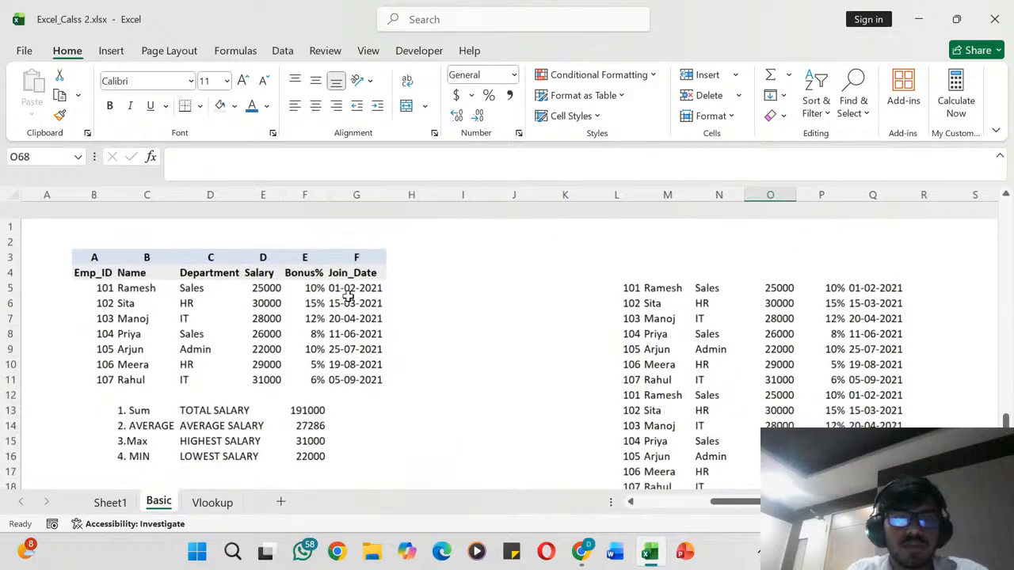
{"action": "scroll", "coordinate": [348, 296], "scroll_direction": "down", "scroll_amount": 4}
{"action": "scroll", "coordinate": [348, 296], "scroll_direction": "up", "scroll_amount": 4}
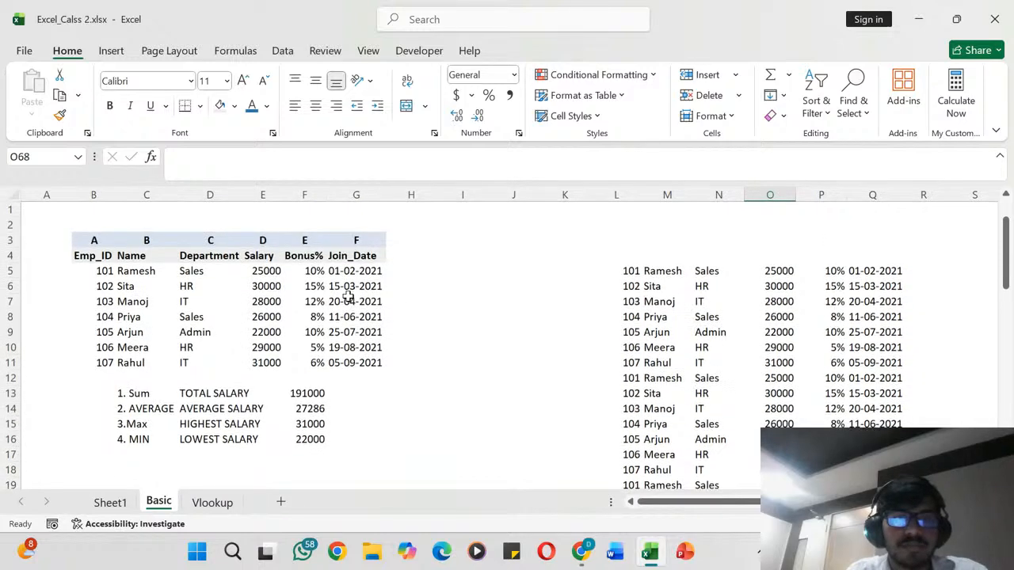
{"action": "scroll", "coordinate": [273, 310], "scroll_direction": "left", "scroll_amount": 1}
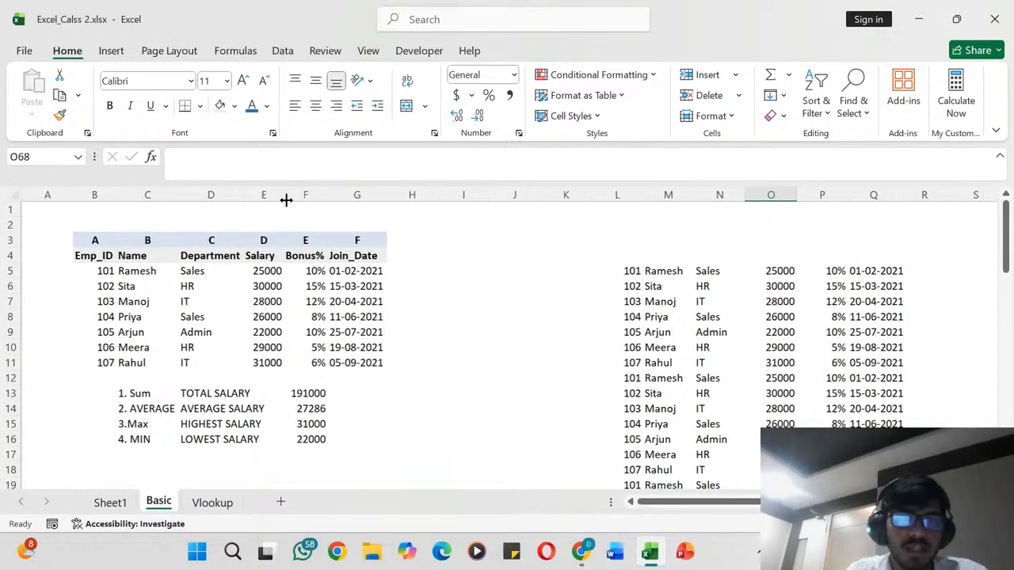
{"action": "left_click", "coordinate": [209, 392]}
{"action": "left_click_drag", "start_coordinate": [210, 412], "coordinate": [211, 439]}
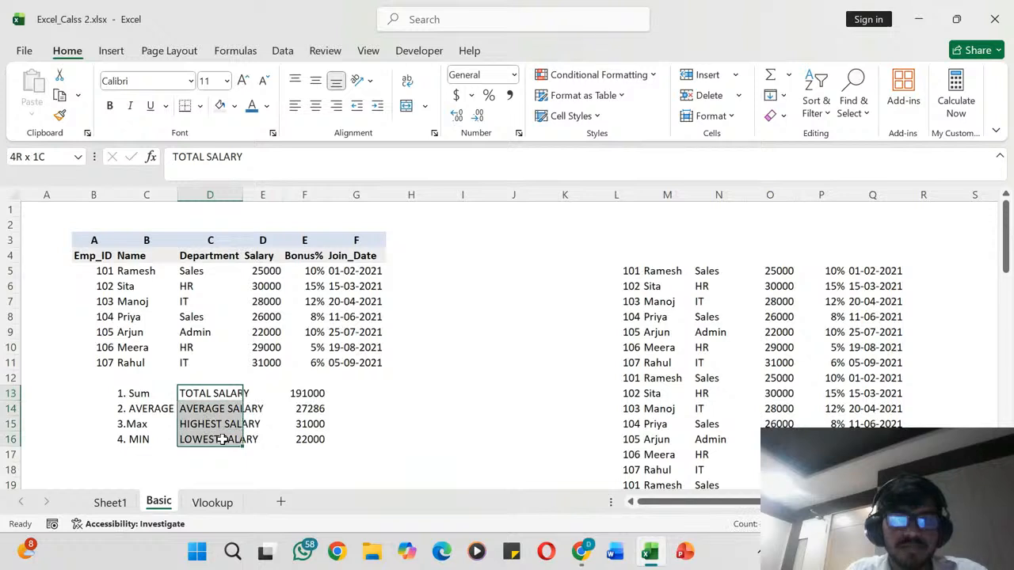
{"action": "double_click", "coordinate": [239, 194]}
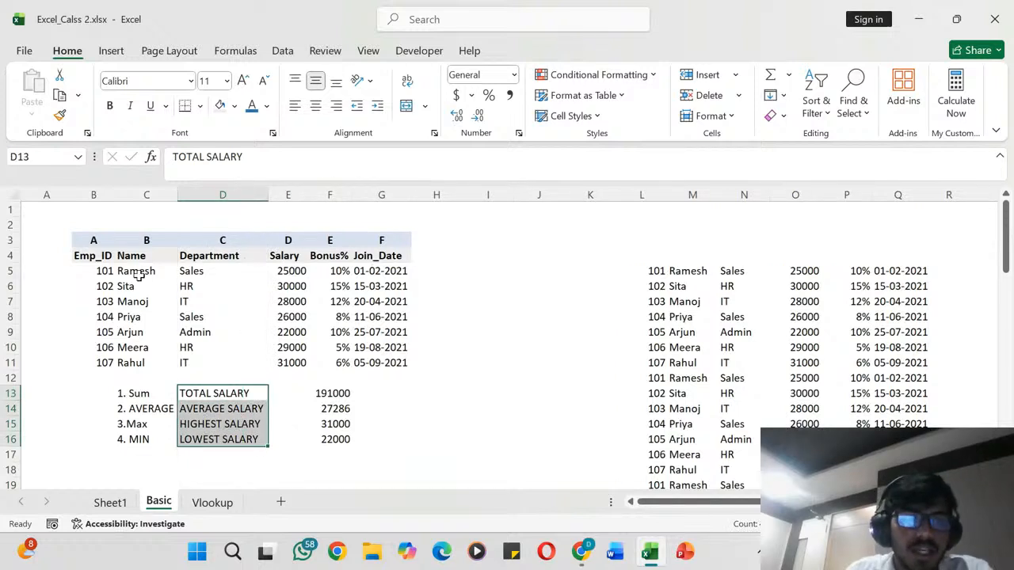
- Apply All Borders to the original employee table, B3:G11
{"action": "left_click_drag", "start_coordinate": [94, 242], "coordinate": [162, 317]}
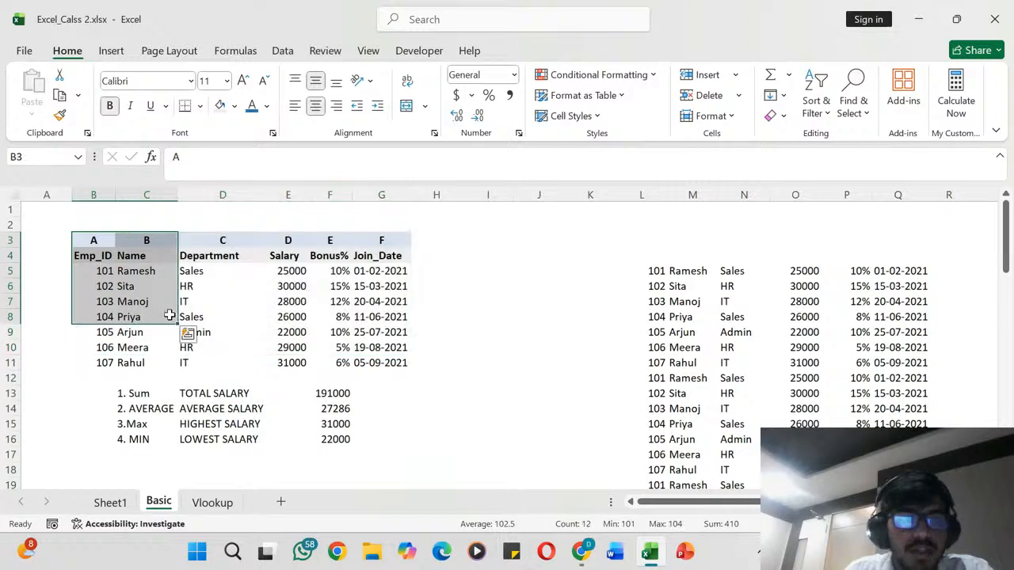
{"action": "left_click_drag", "start_coordinate": [90, 240], "coordinate": [396, 360]}
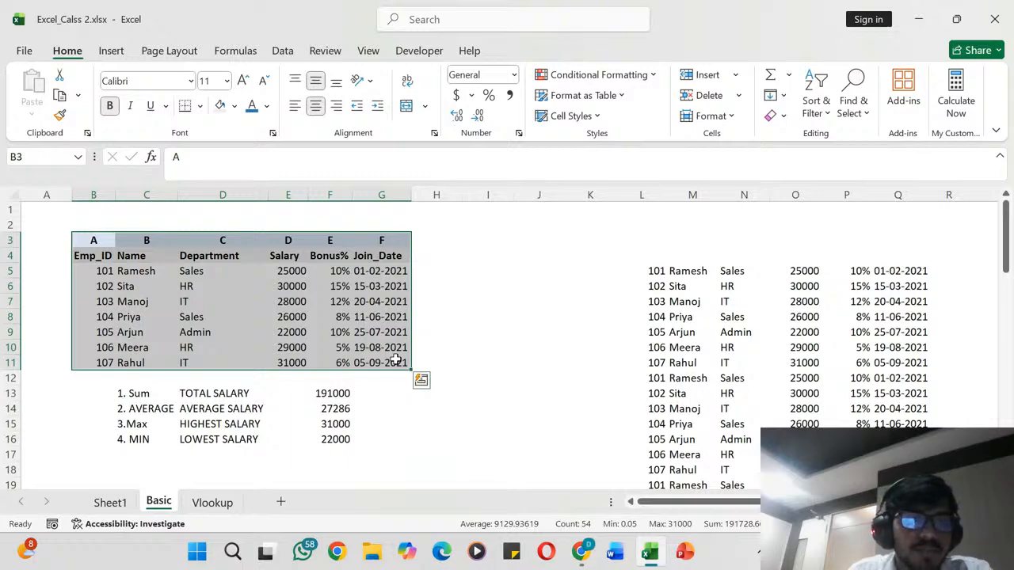
{"action": "left_click", "coordinate": [201, 105]}
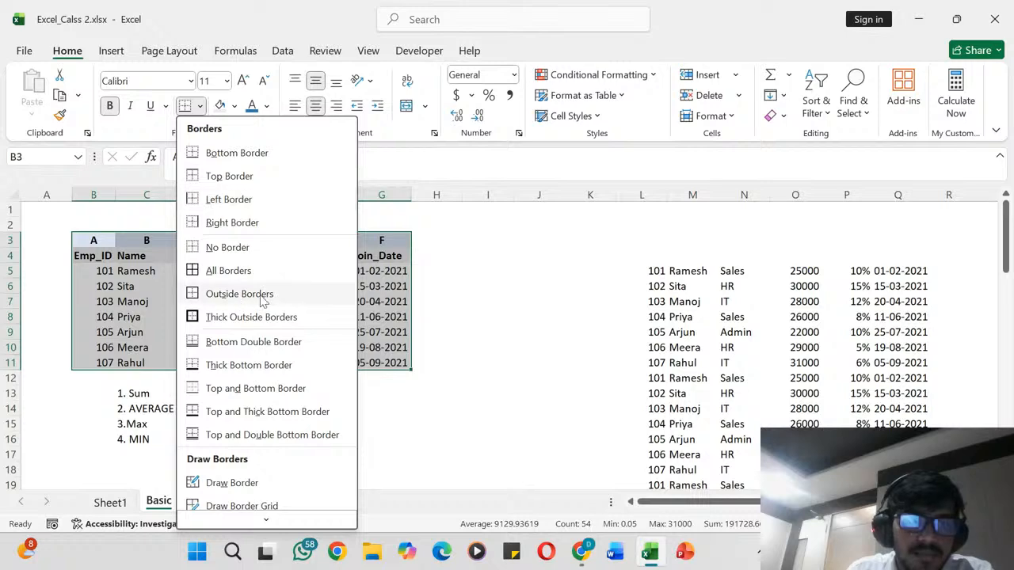
{"action": "left_click", "coordinate": [219, 273]}
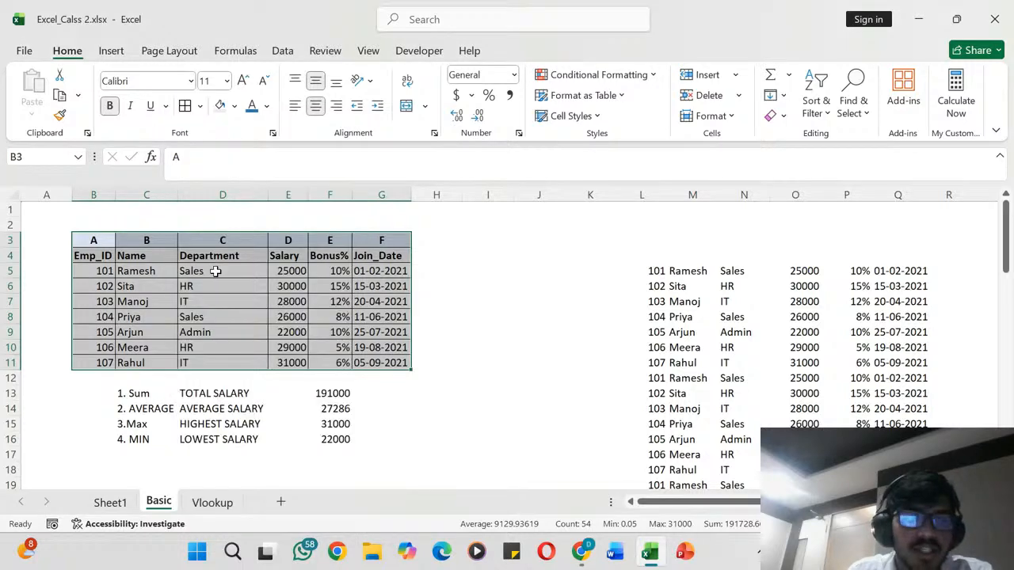
{"action": "left_click", "coordinate": [450, 273]}
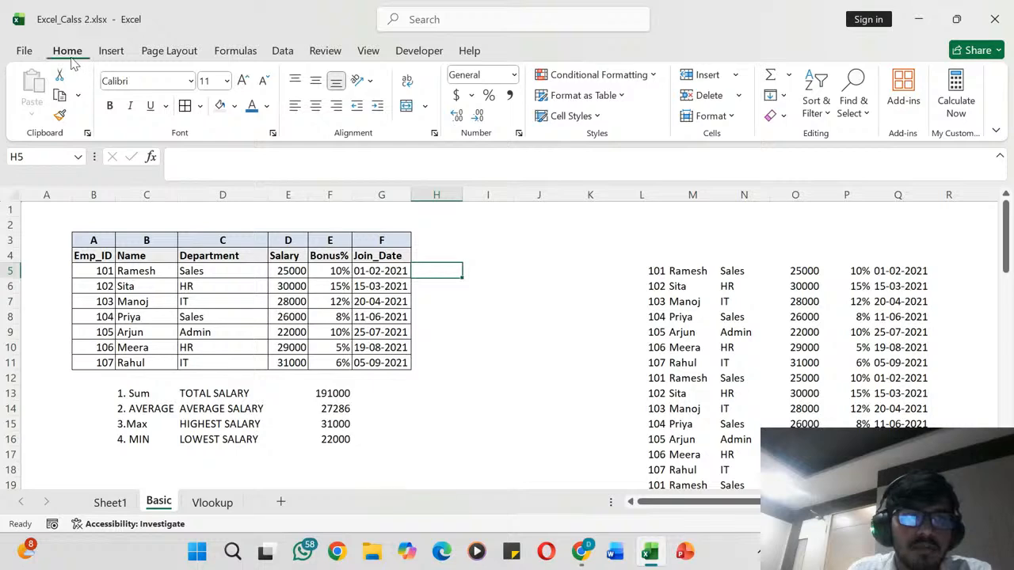
{"action": "left_click", "coordinate": [199, 106]}
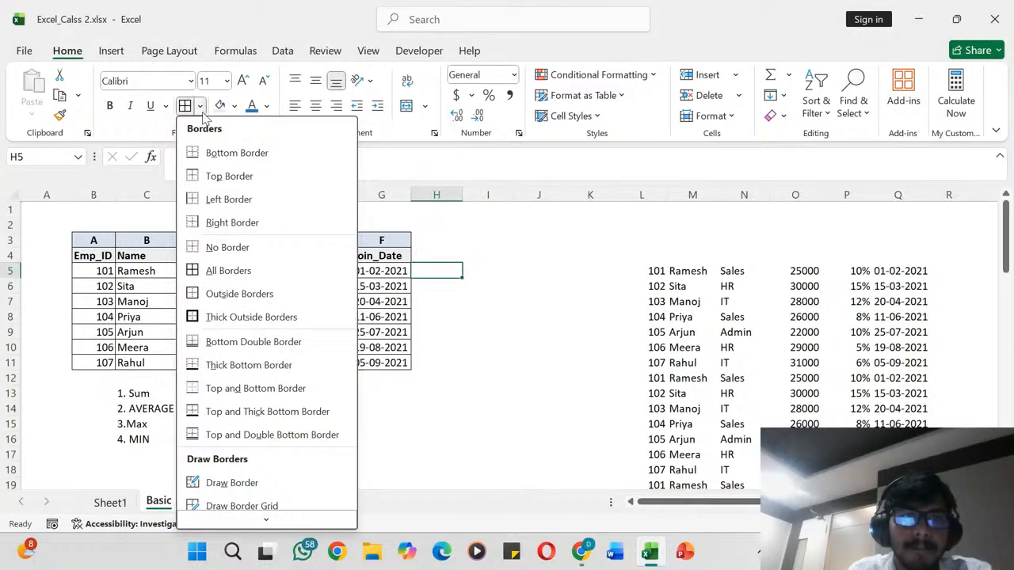
{"action": "left_click", "coordinate": [201, 107]}
{"action": "left_click", "coordinate": [499, 329]}
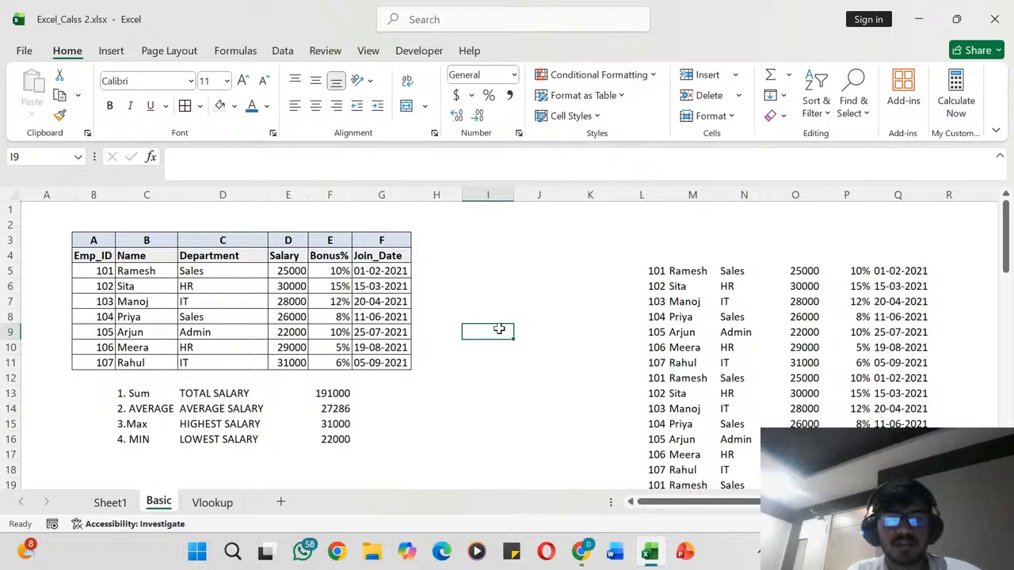
- Undo the borders just added to the employee table, B3:G11, and reapply All Borders to the whole table
{"action": "key", "text": "ctrl+z"}
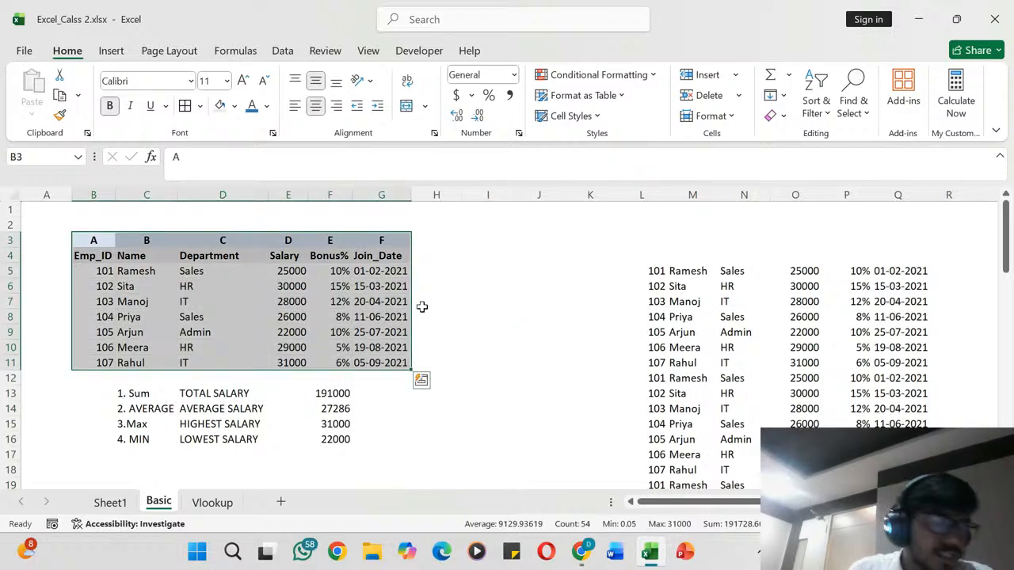
{"action": "left_click", "coordinate": [96, 239]}
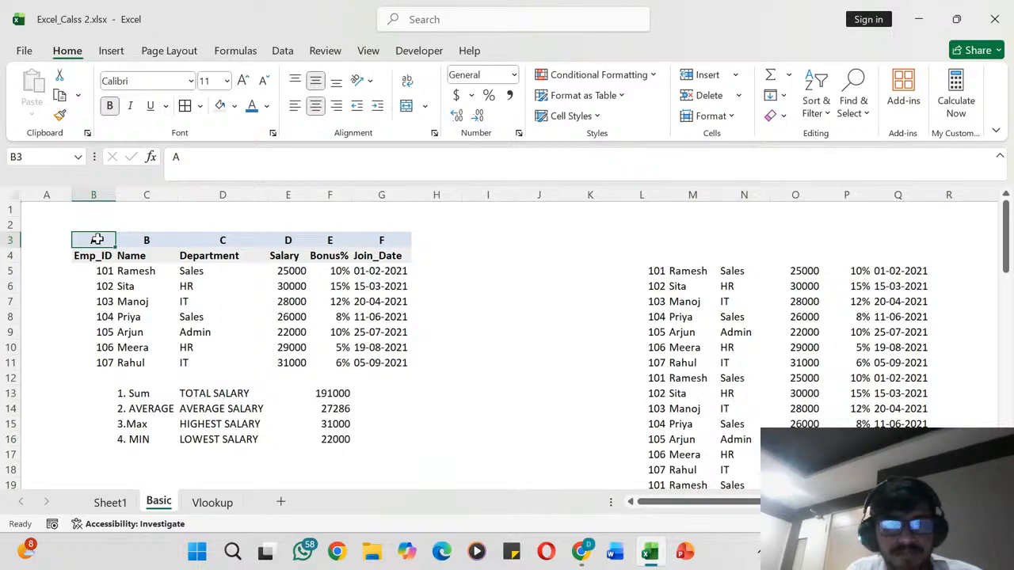
{"action": "key", "text": "ctrl+a"}
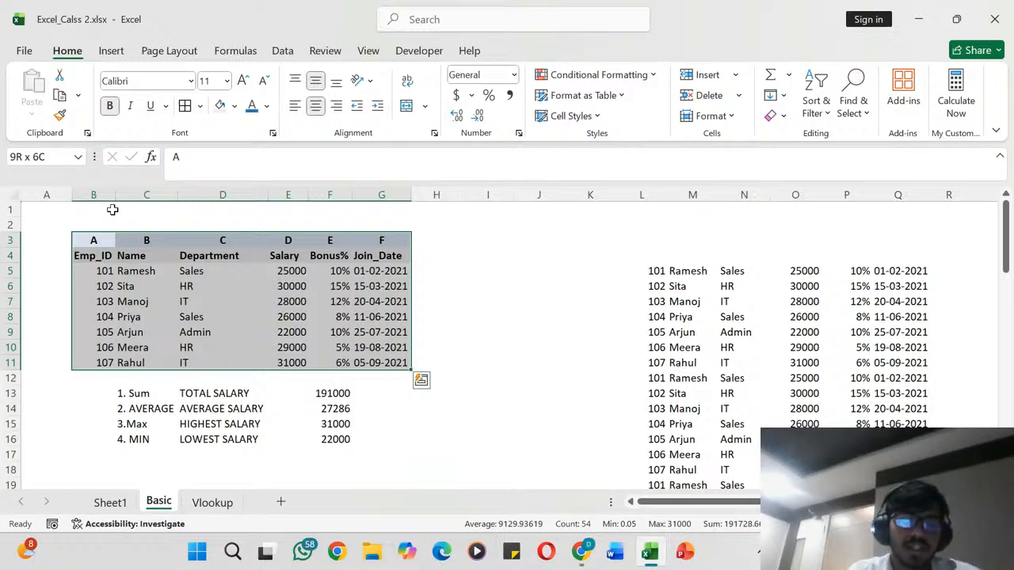
{"action": "key", "text": "alt"}
{"action": "key", "text": "h"}
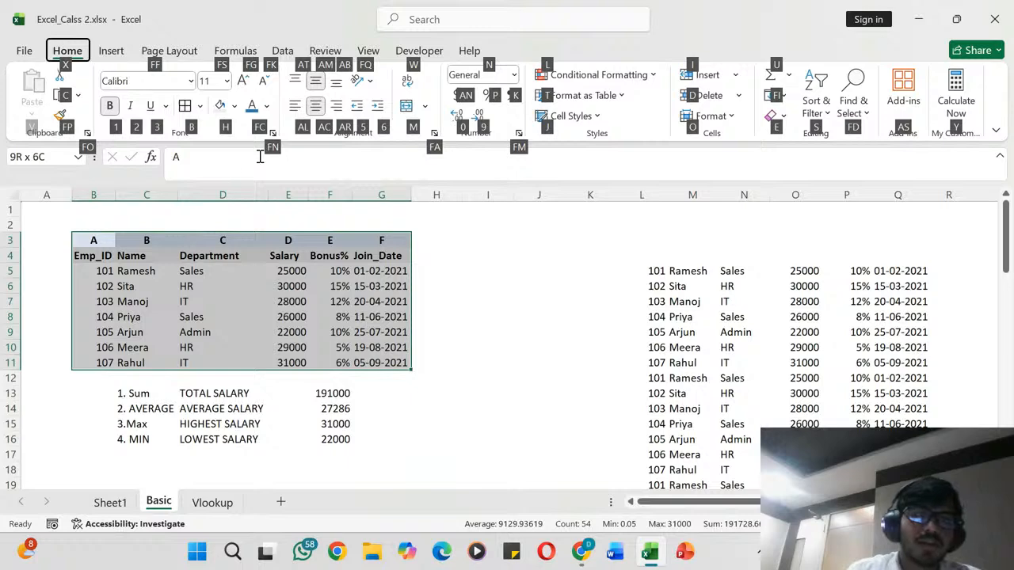
{"action": "key", "text": "b"}
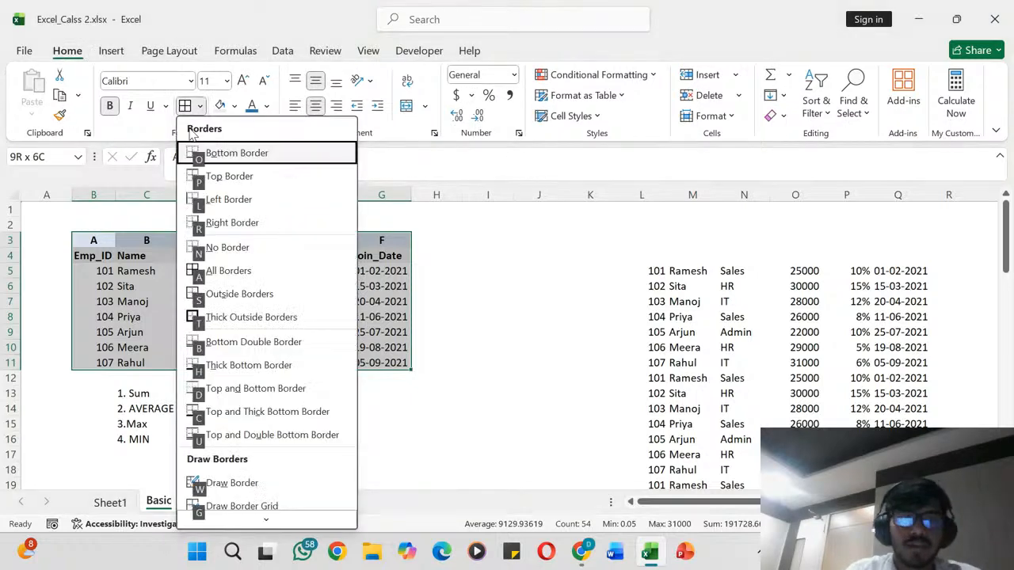
{"action": "left_click", "coordinate": [205, 275]}
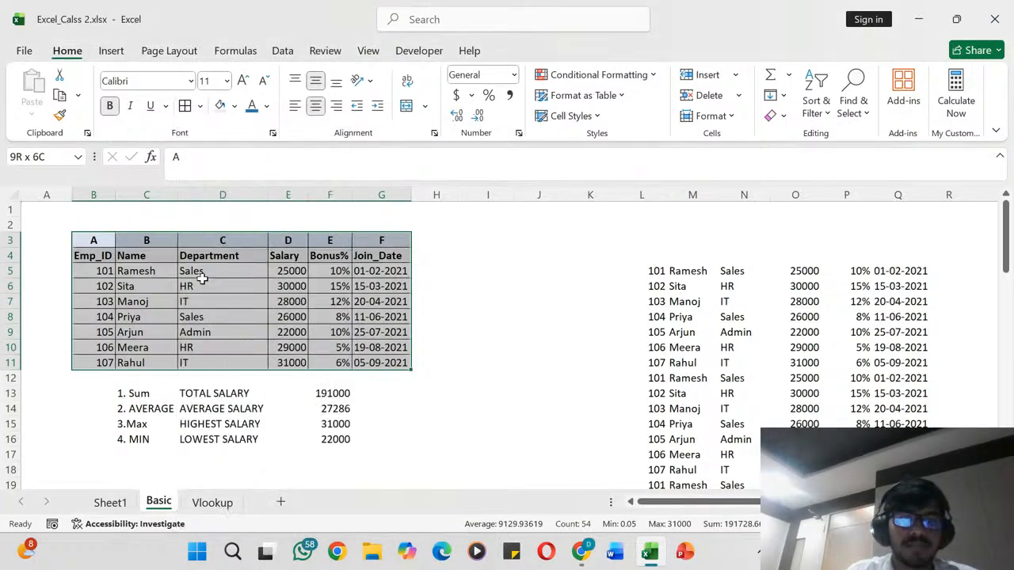
{"action": "left_click", "coordinate": [457, 283]}
{"action": "right_click", "coordinate": [457, 283]}
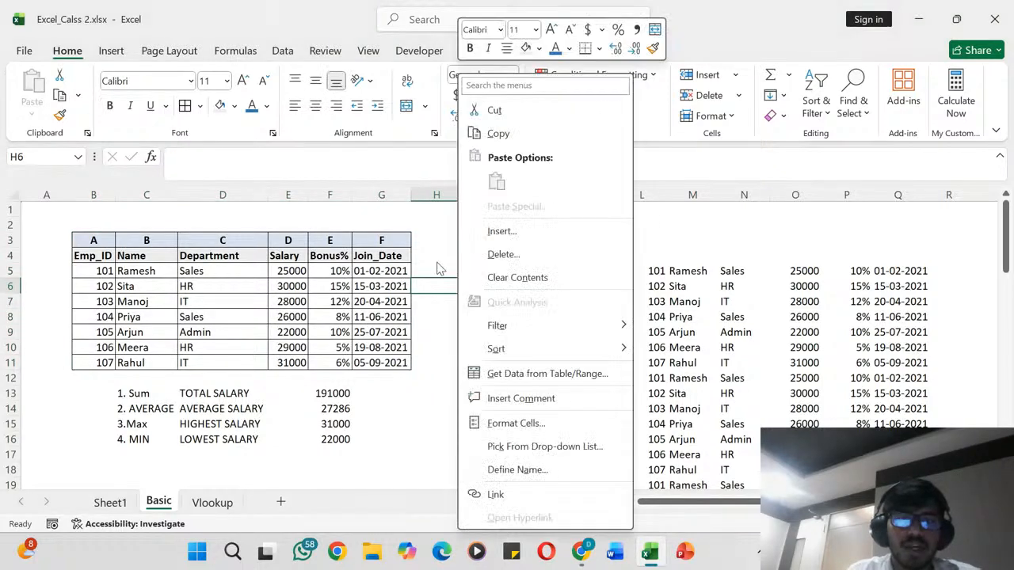
{"action": "key", "text": "Escape"}
{"action": "left_click", "coordinate": [437, 260]}
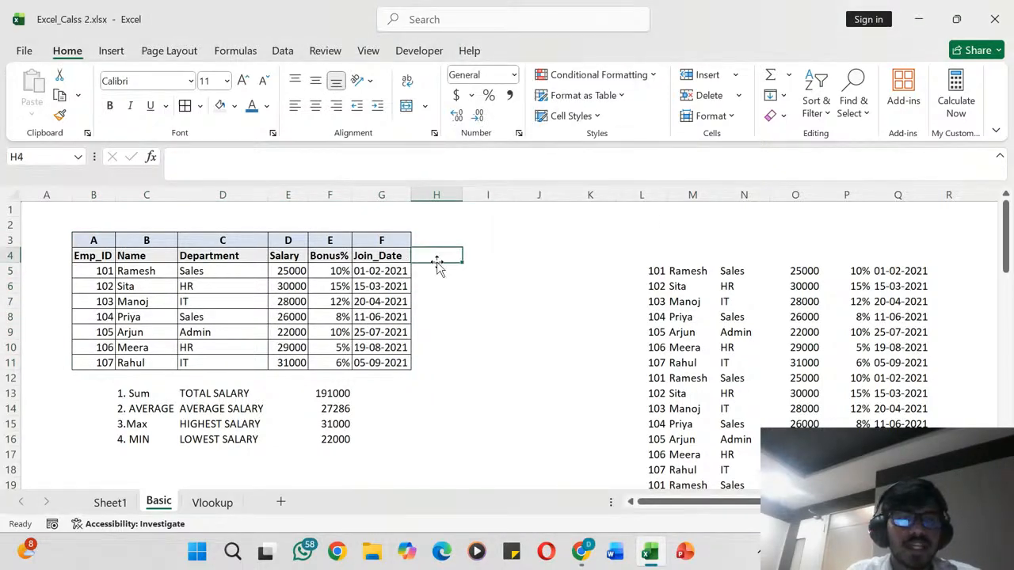
{"action": "left_click", "coordinate": [439, 301]}
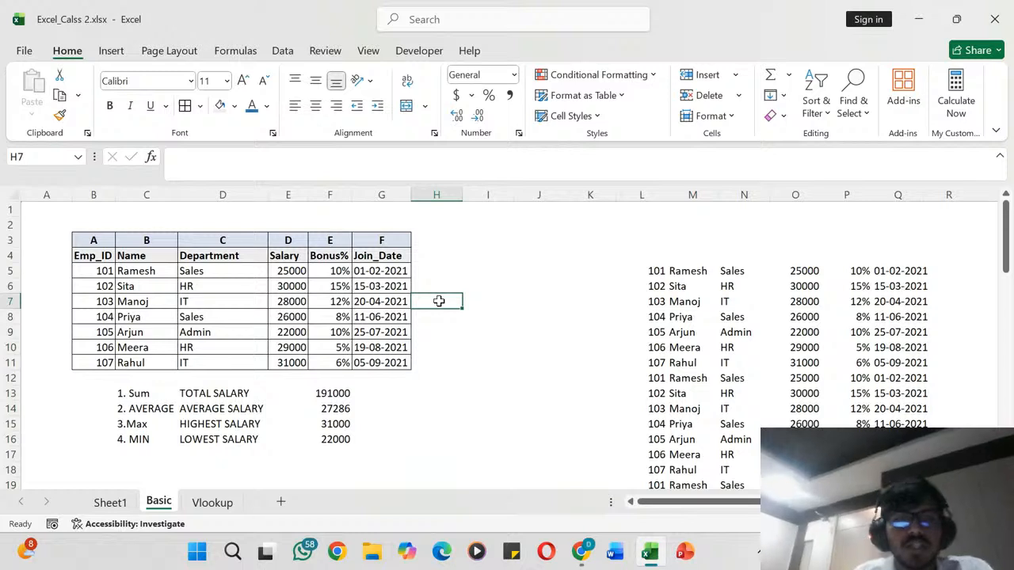
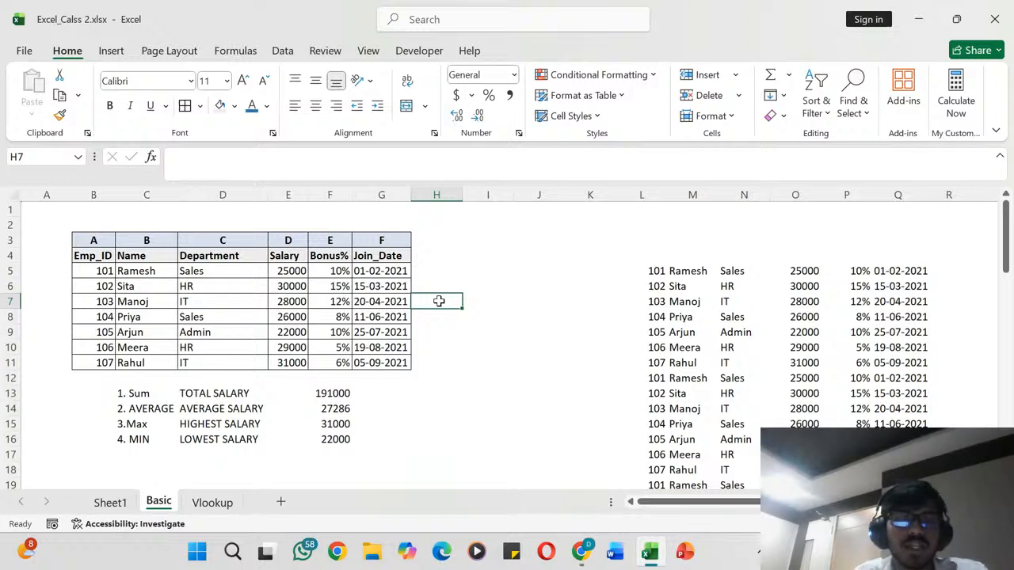
{"action": "left_click_drag", "start_coordinate": [99, 240], "coordinate": [400, 362]}
{"action": "left_click", "coordinate": [400, 271]}
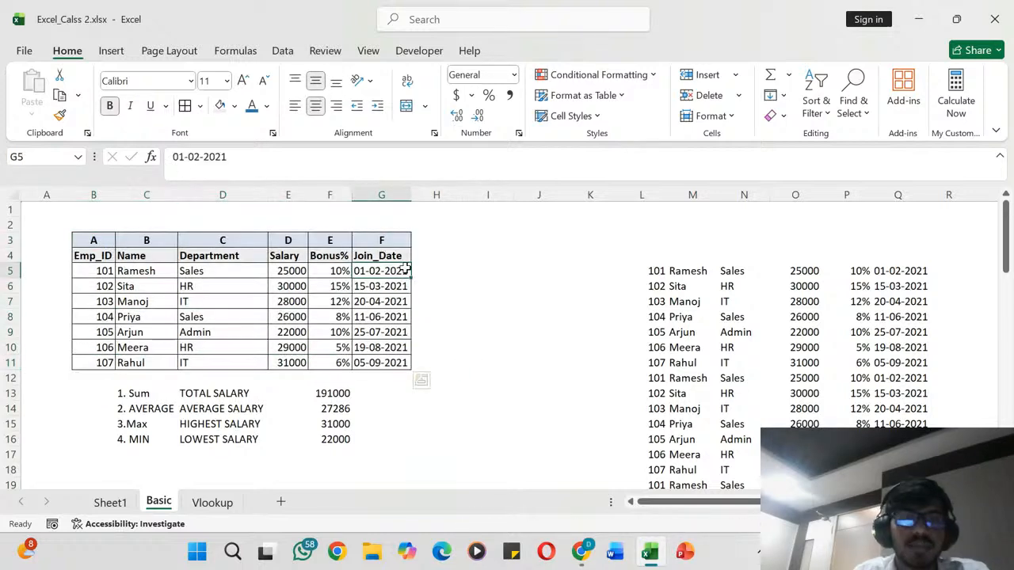
{"action": "left_click_drag", "start_coordinate": [119, 272], "coordinate": [281, 357]}
- Enter =RANDBETWEEN(25000,50000) in cell O5 to replace the first salary of the copied employee data
{"action": "scroll", "coordinate": [629, 362], "scroll_direction": "right", "scroll_amount": 5}
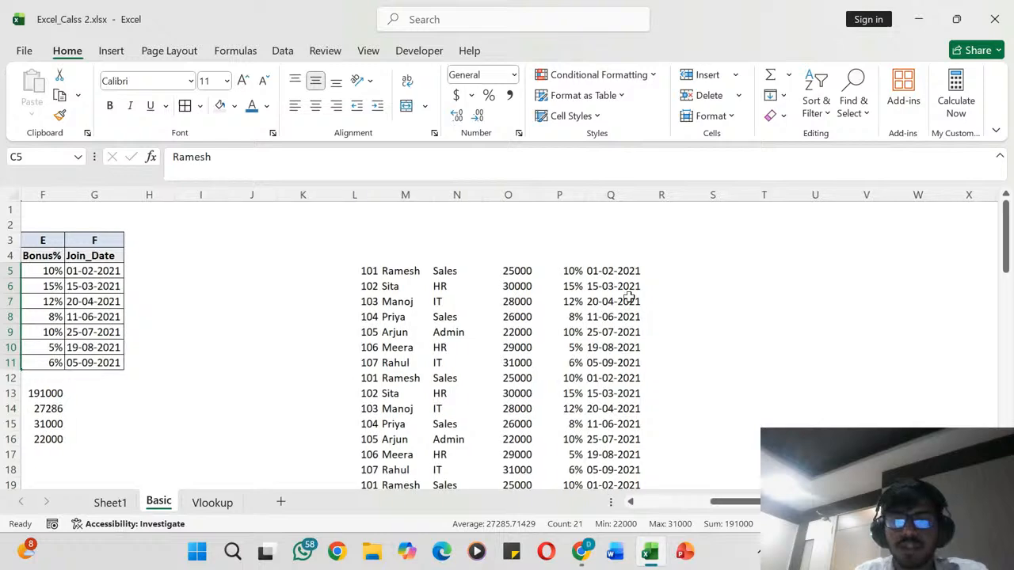
{"action": "left_click", "coordinate": [509, 274]}
{"action": "type", "text": "="}
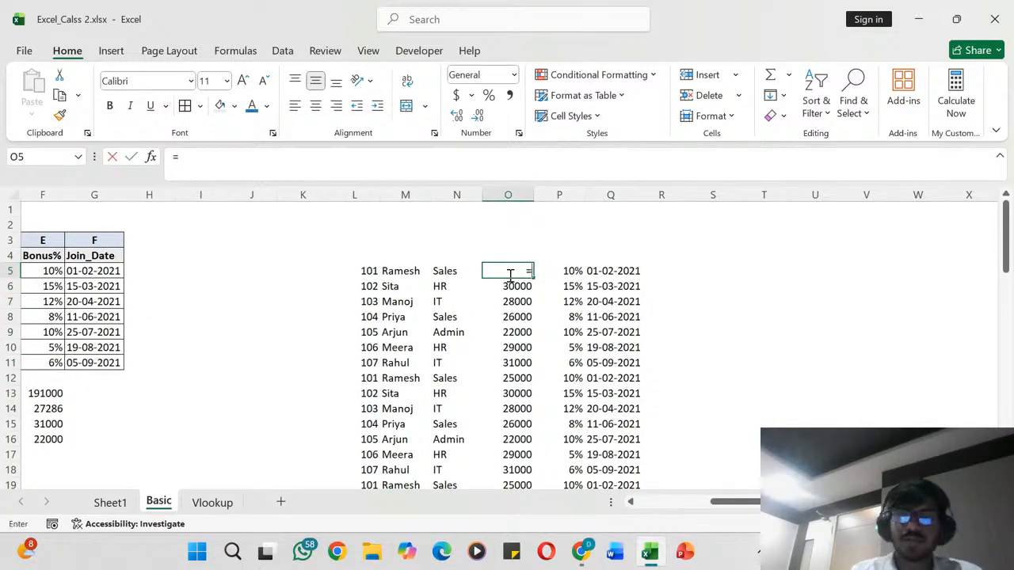
{"action": "type", "text": "RANDBE"}
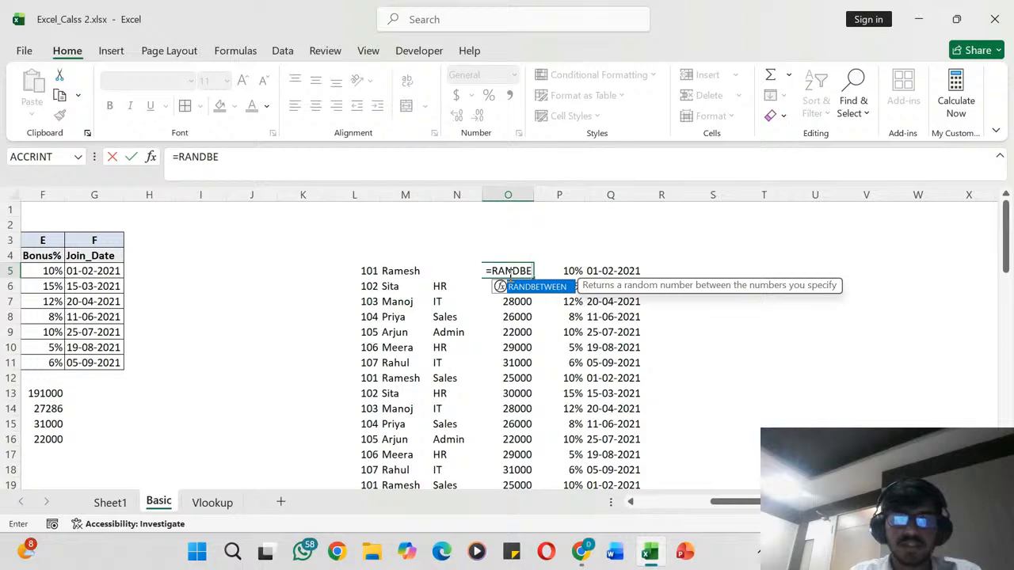
{"action": "key", "text": "Tab"}
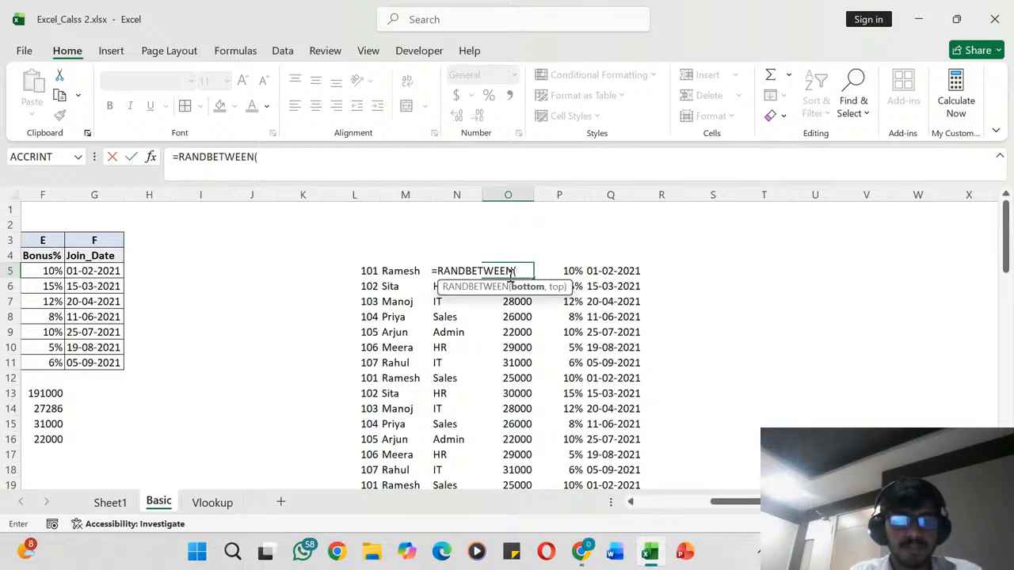
{"action": "type", "text": "25000,"}
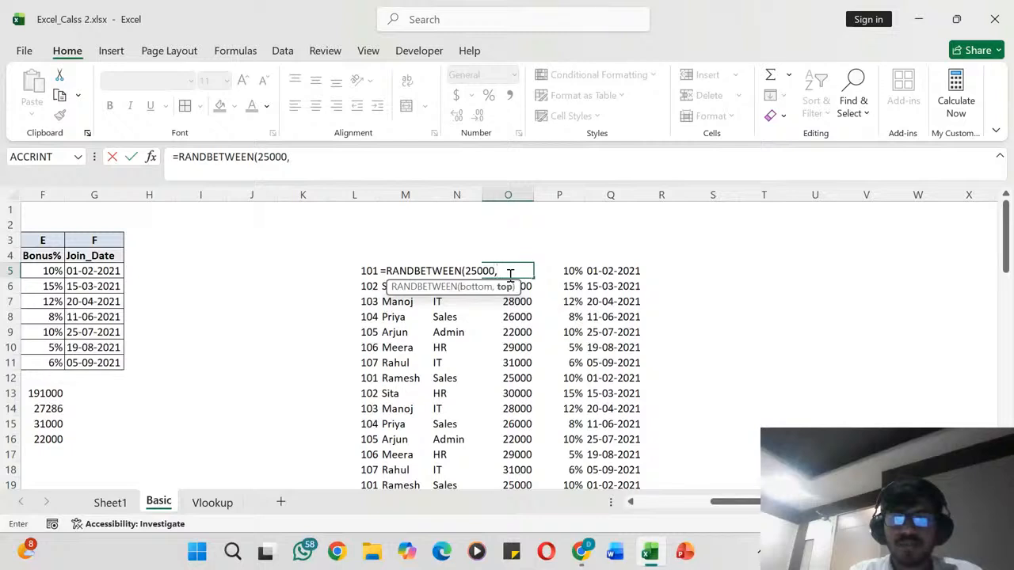
{"action": "type", "text": "500000"}
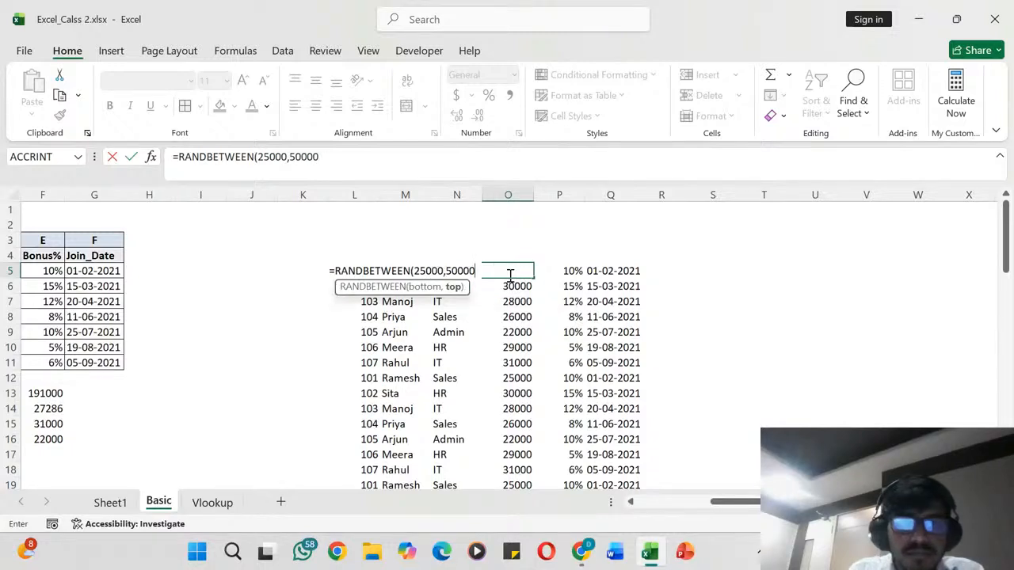
{"action": "key", "text": "Return"}
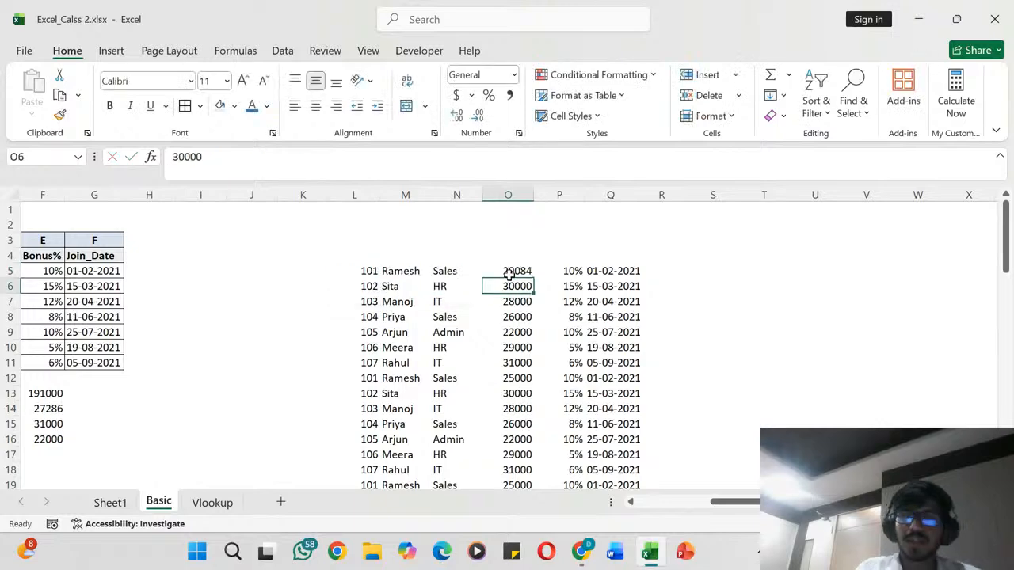
- Copy the RANDBETWEEN formula from O5 over the salaries down to O24
{"action": "left_click", "coordinate": [509, 274]}
{"action": "key", "text": "ctrl+c"}
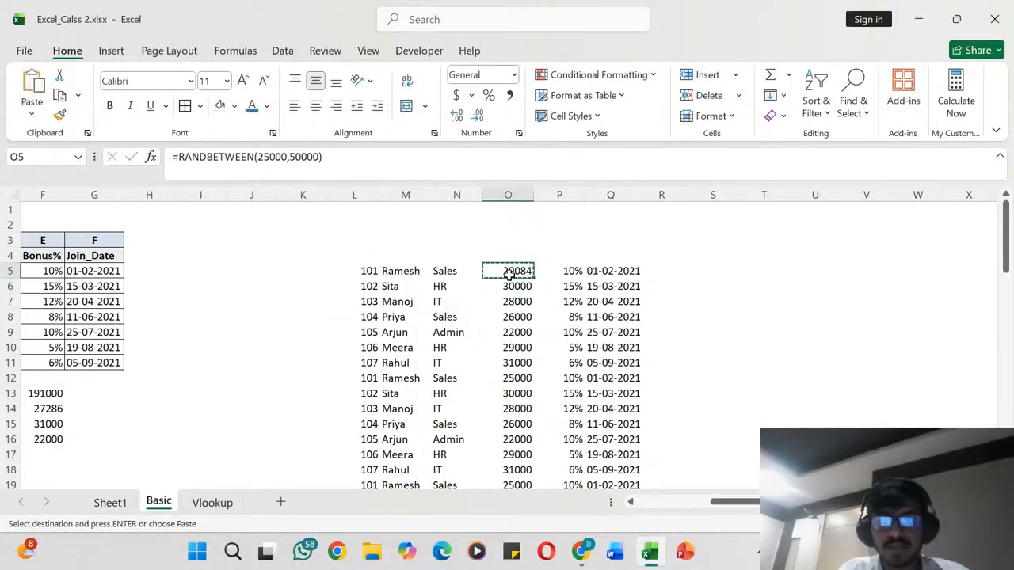
{"action": "key", "text": "ctrl+shift+Down"}
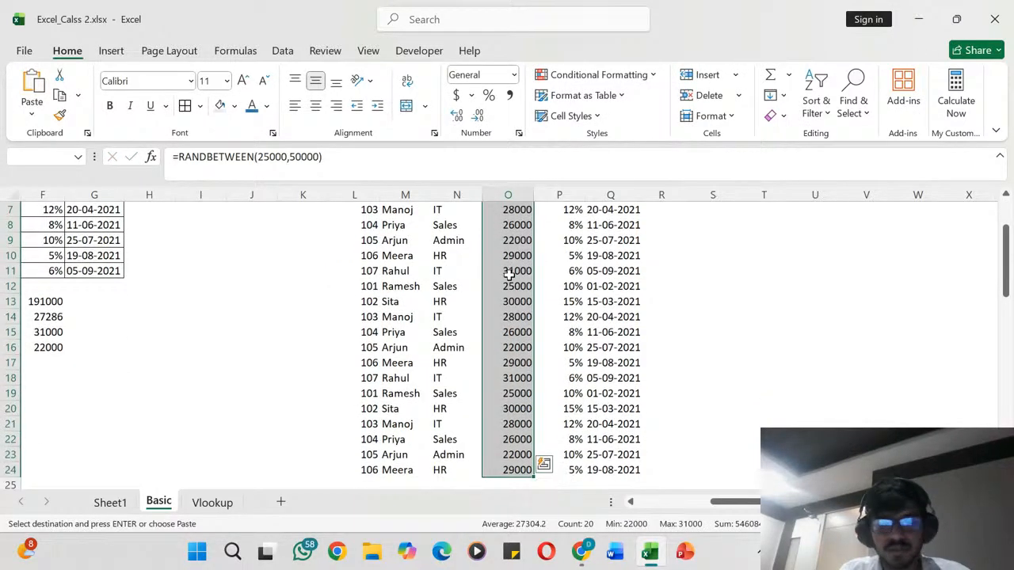
{"action": "key", "text": "ctrl+v"}
- Check the salaries generated in O5:O24 and the rows of the data block below them
{"action": "scroll", "coordinate": [510, 274], "scroll_direction": "down", "scroll_amount": 3}
{"action": "scroll", "coordinate": [509, 275], "scroll_direction": "down", "scroll_amount": 4}
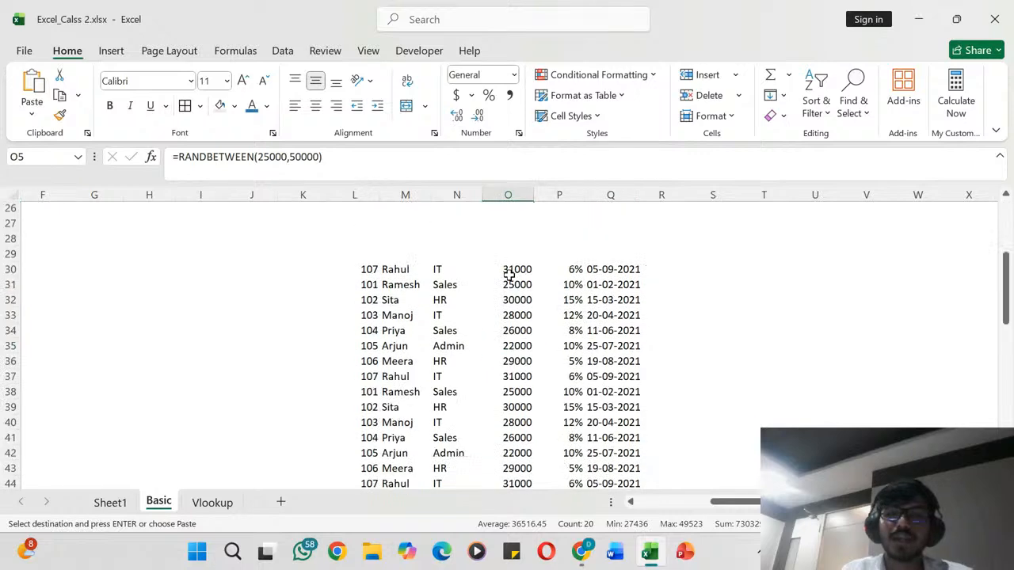
{"action": "scroll", "coordinate": [510, 275], "scroll_direction": "up", "scroll_amount": 9}
{"action": "scroll", "coordinate": [509, 275], "scroll_direction": "down", "scroll_amount": 5}
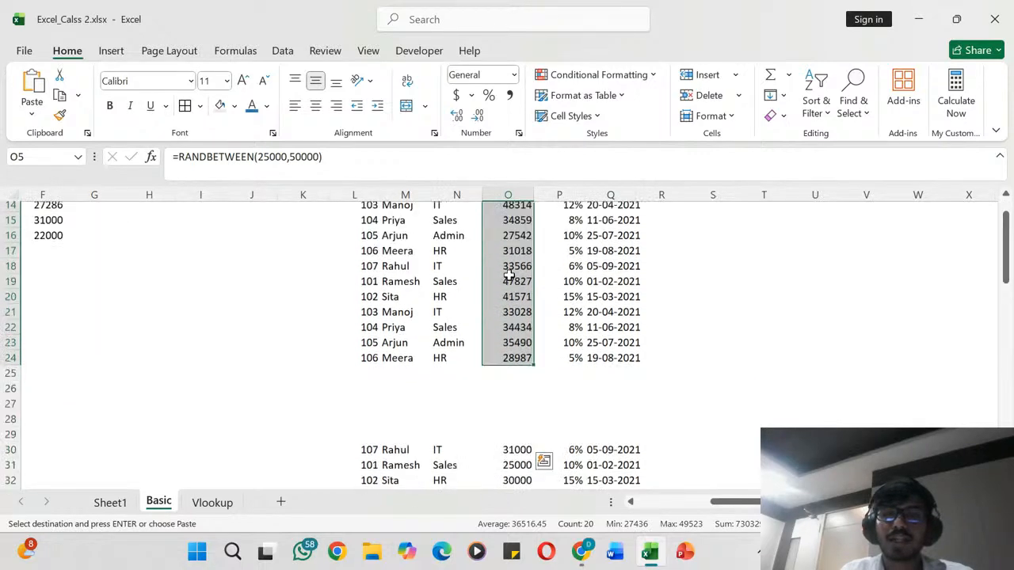
{"action": "scroll", "coordinate": [509, 274], "scroll_direction": "up", "scroll_amount": 5}
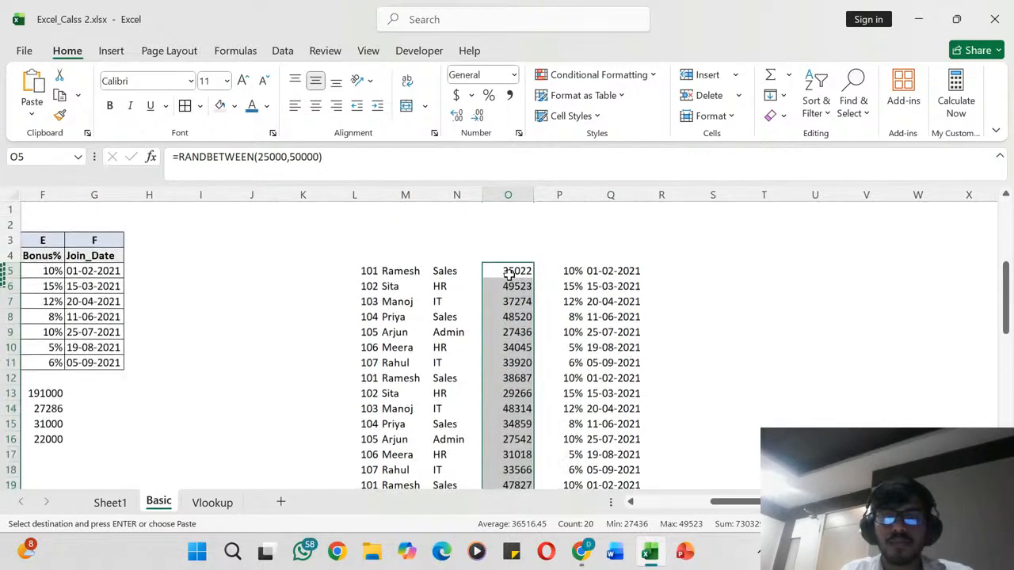
{"action": "left_click", "coordinate": [437, 267]}
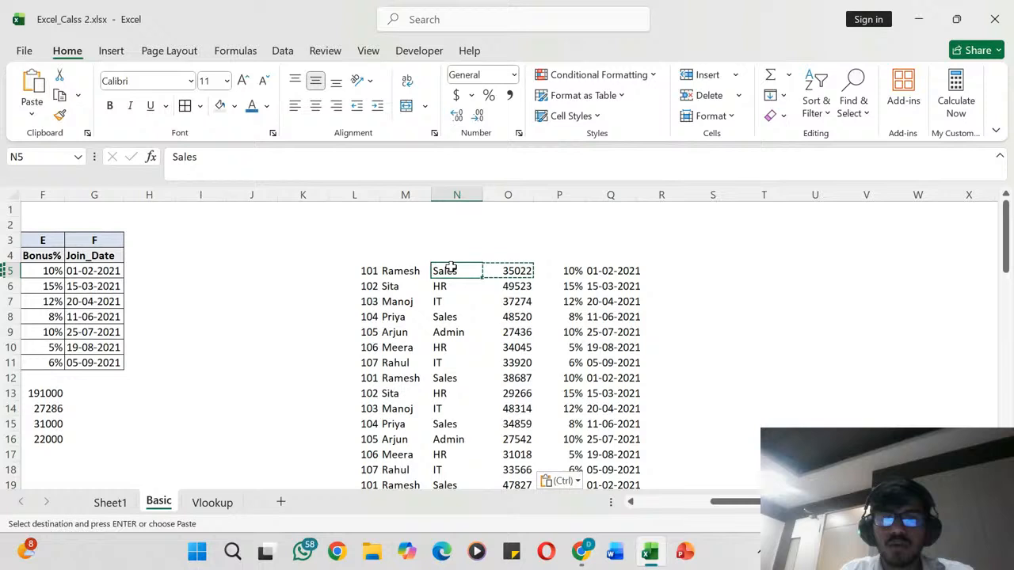
{"action": "left_click", "coordinate": [506, 222]}
{"action": "scroll", "coordinate": [505, 225], "scroll_direction": "down", "scroll_amount": 1}
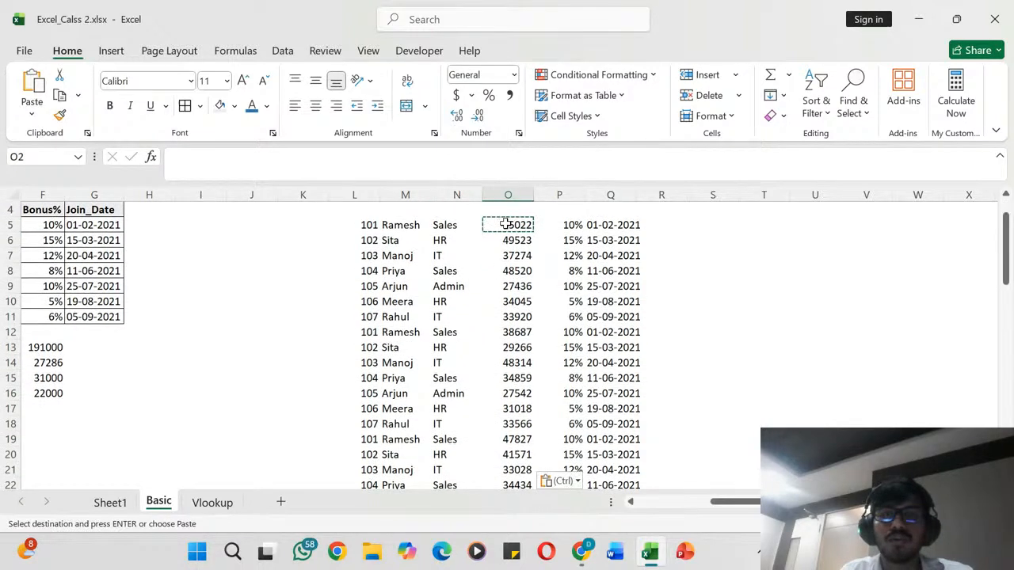
{"action": "left_click", "coordinate": [486, 267]}
{"action": "scroll", "coordinate": [485, 265], "scroll_direction": "up", "scroll_amount": 2}
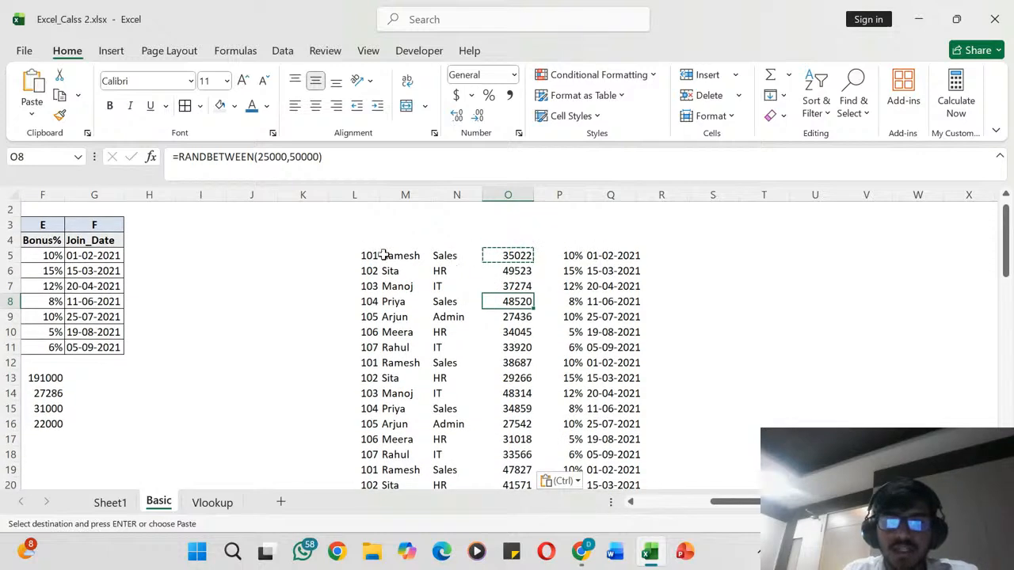
- Start a Top 10 Items conditional formatting rule for the salaries in O5:O24 and move its dialog away from the data
{"action": "left_click_drag", "start_coordinate": [508, 255], "coordinate": [523, 346]}
{"action": "scroll", "coordinate": [512, 346], "scroll_direction": "up", "scroll_amount": 5}
{"action": "key", "text": "ctrl+v"}
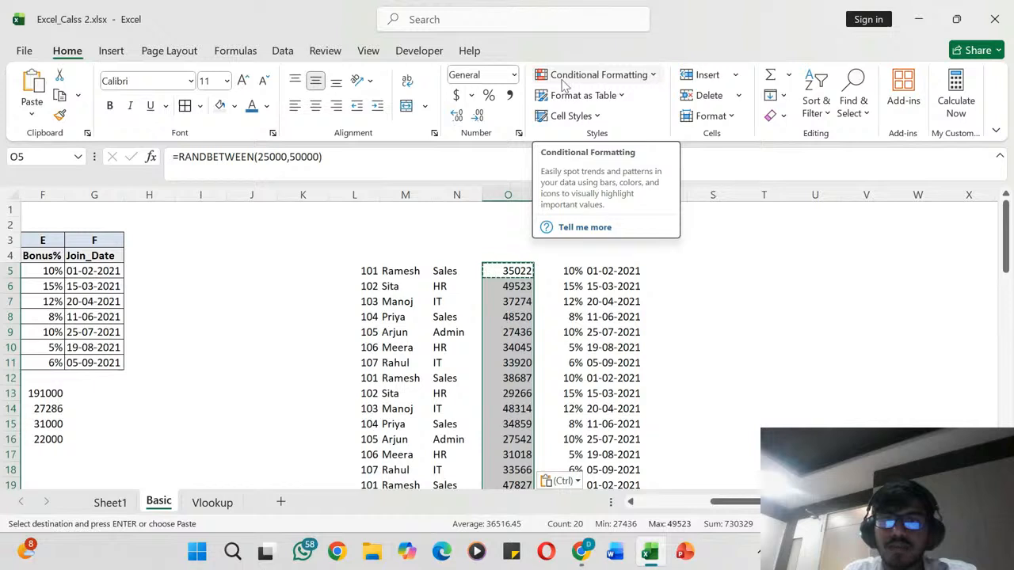
{"action": "left_click", "coordinate": [656, 76]}
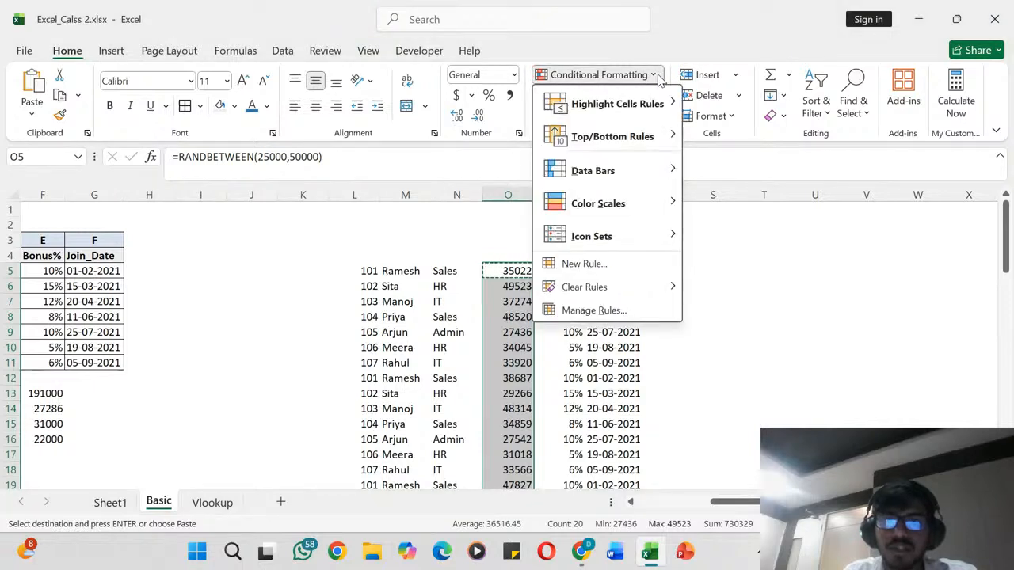
{"action": "mouse_move", "coordinate": [578, 139]}
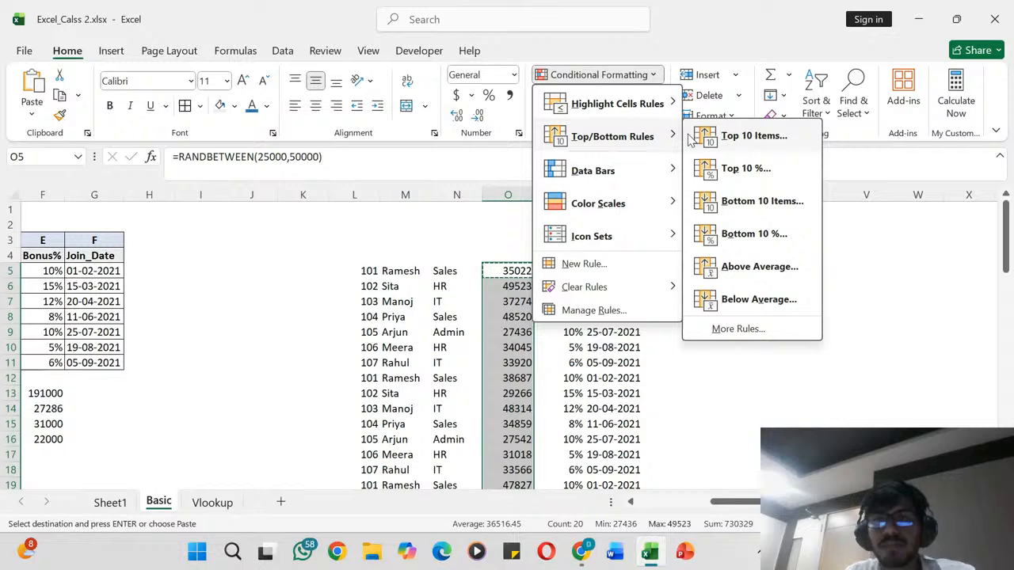
{"action": "left_click", "coordinate": [738, 136]}
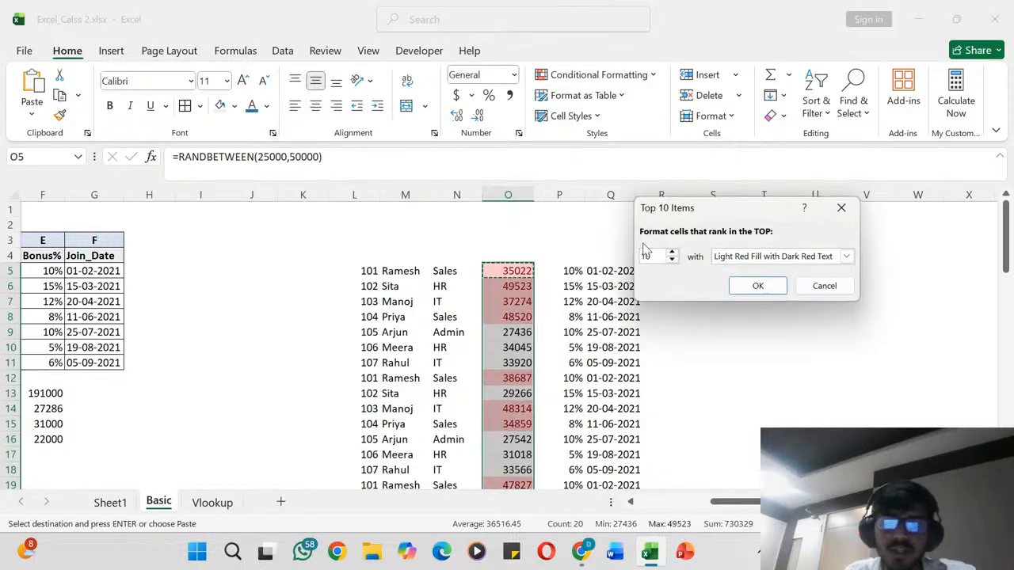
{"action": "left_click", "coordinate": [657, 257]}
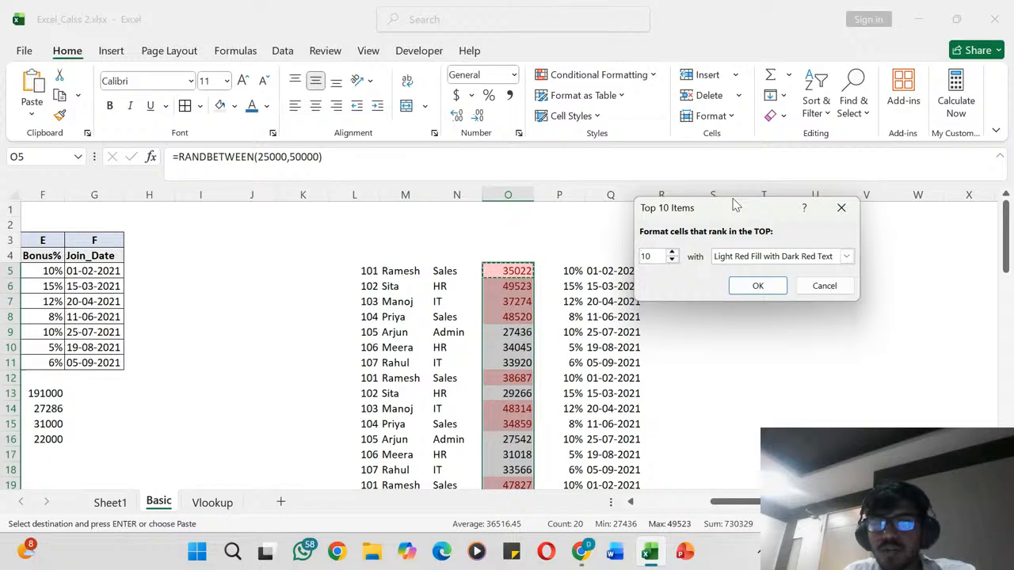
{"action": "left_click_drag", "start_coordinate": [735, 204], "coordinate": [848, 235]}
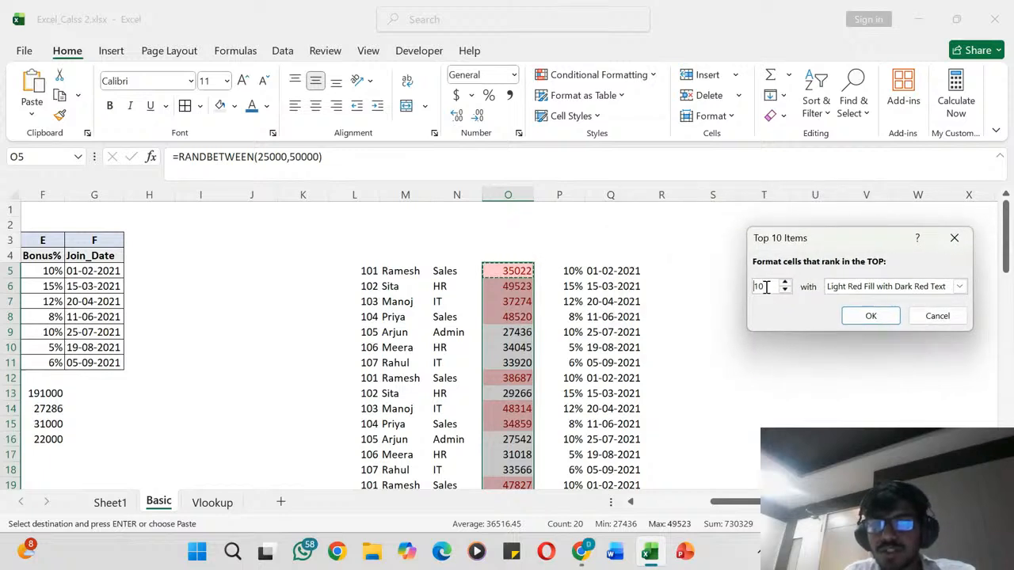
- Apply the rule to the top 5 salaries with Green Fill with Dark Green Text, after trying a rank of 15
{"action": "key", "text": "BackSpace"}
{"action": "type", "text": "5"}
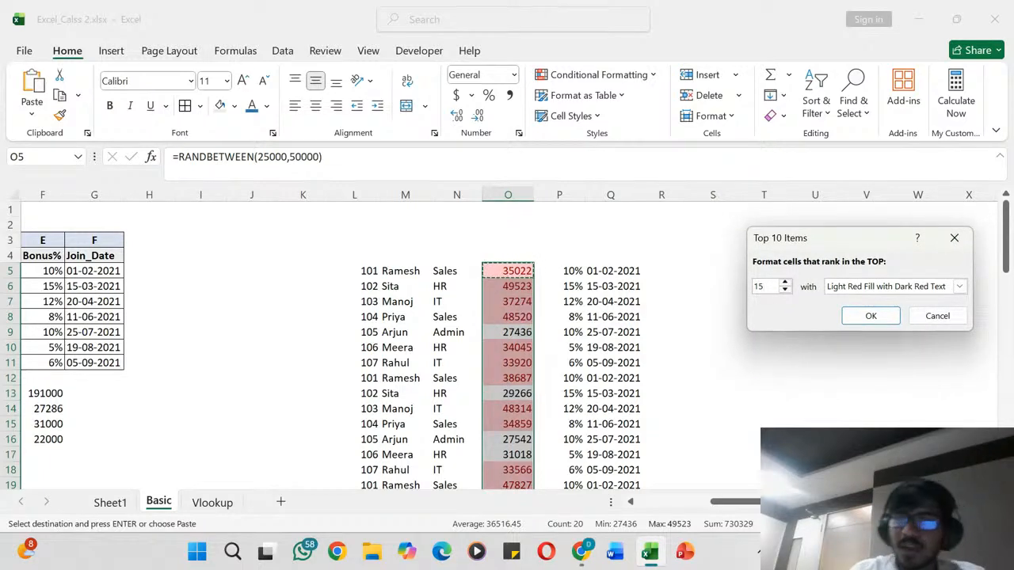
{"action": "left_click", "coordinate": [959, 287]}
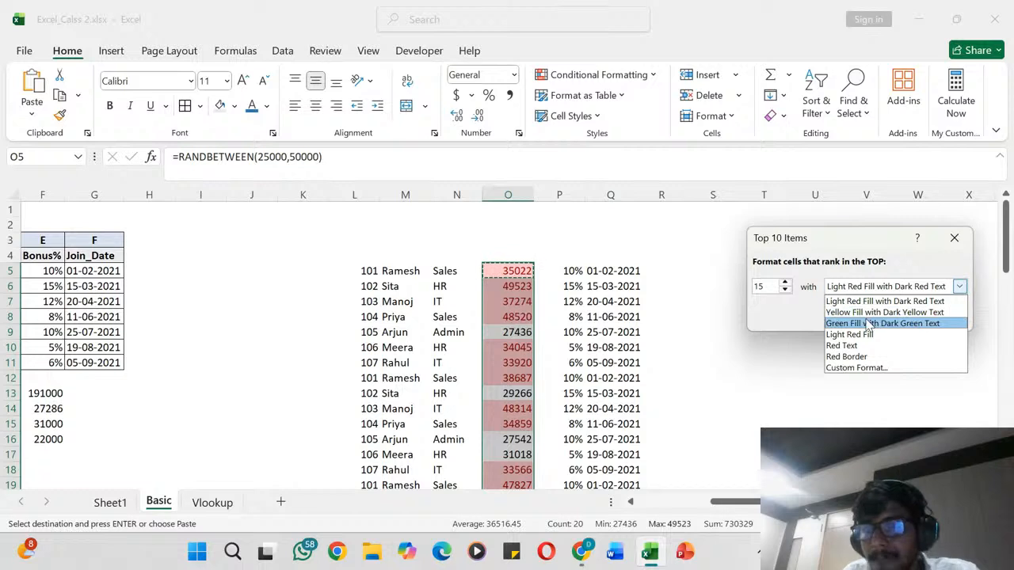
{"action": "left_click", "coordinate": [871, 323]}
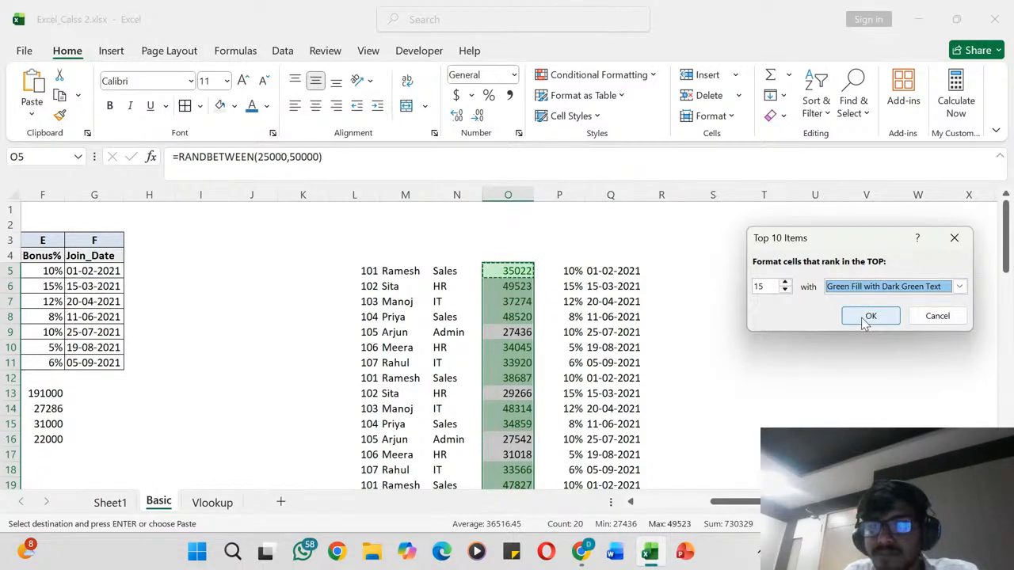
{"action": "left_click", "coordinate": [759, 289]}
{"action": "key", "text": "BackSpace"}
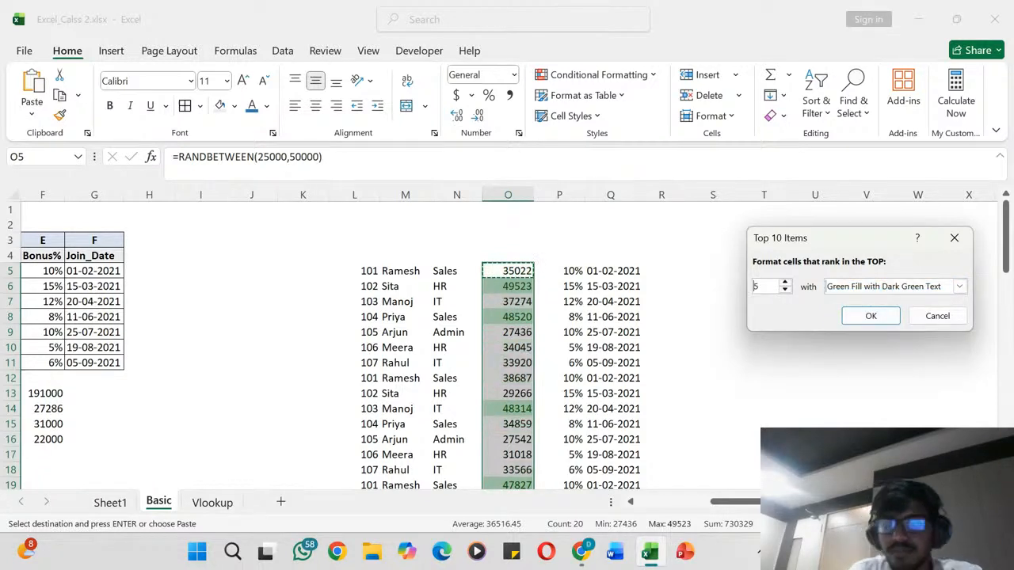
{"action": "left_click", "coordinate": [870, 316]}
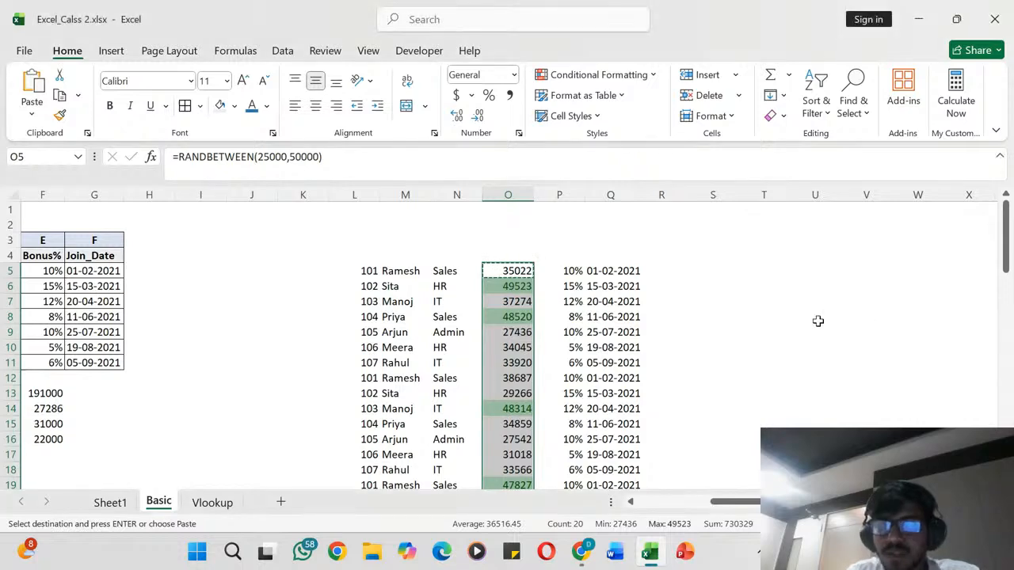
- Examine which salaries in O5:O24 are highlighted by the top 5 rule
{"action": "left_click", "coordinate": [523, 287]}
{"action": "scroll", "coordinate": [529, 297], "scroll_direction": "down", "scroll_amount": 3}
{"action": "scroll", "coordinate": [529, 298], "scroll_direction": "down", "scroll_amount": 2}
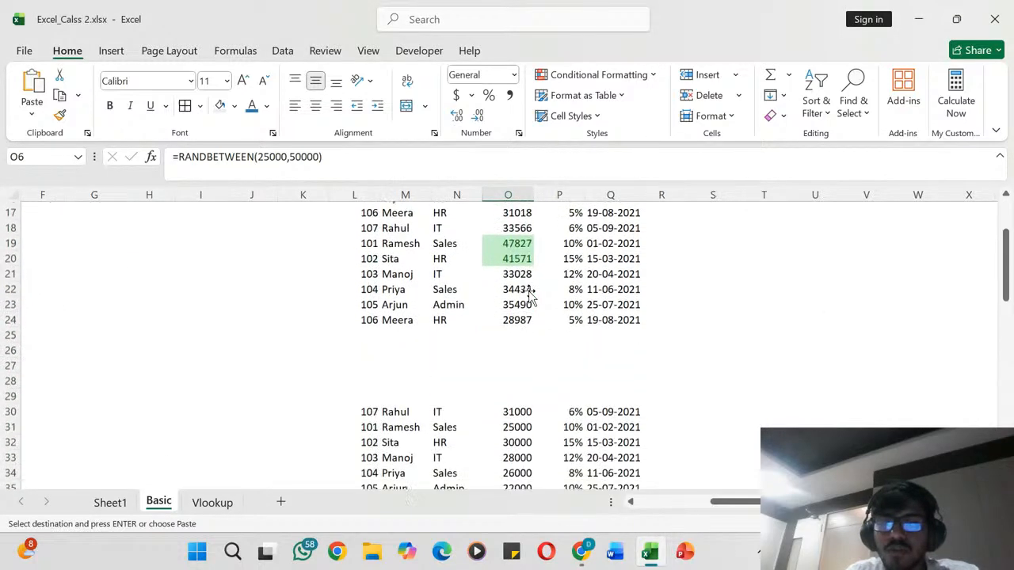
{"action": "scroll", "coordinate": [529, 298], "scroll_direction": "up", "scroll_amount": 4}
{"action": "scroll", "coordinate": [530, 297], "scroll_direction": "down", "scroll_amount": 1}
{"action": "scroll", "coordinate": [529, 298], "scroll_direction": "up", "scroll_amount": 1}
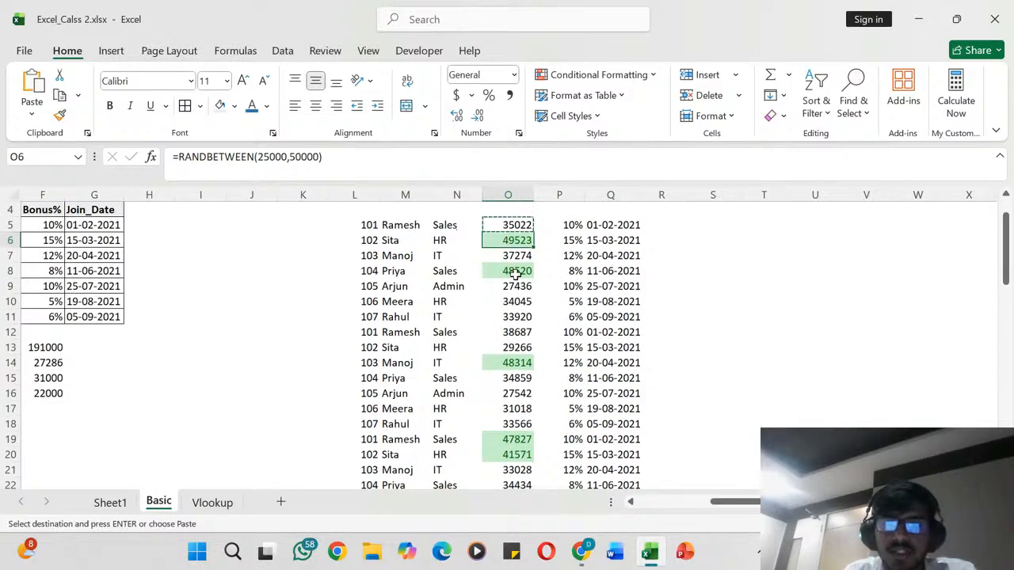
{"action": "scroll", "coordinate": [516, 369], "scroll_direction": "down", "scroll_amount": 2}
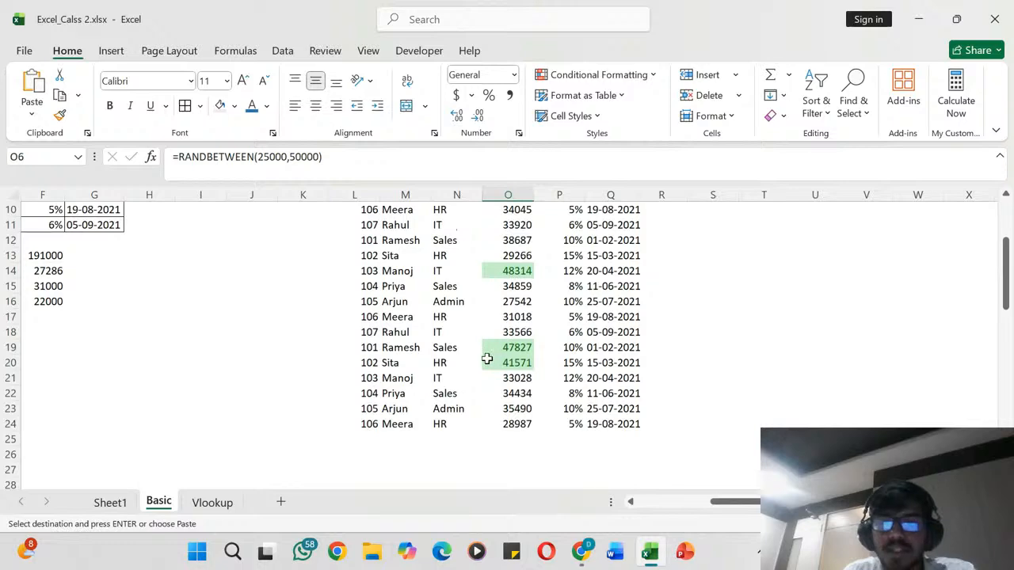
{"action": "scroll", "coordinate": [488, 355], "scroll_direction": "up", "scroll_amount": 3}
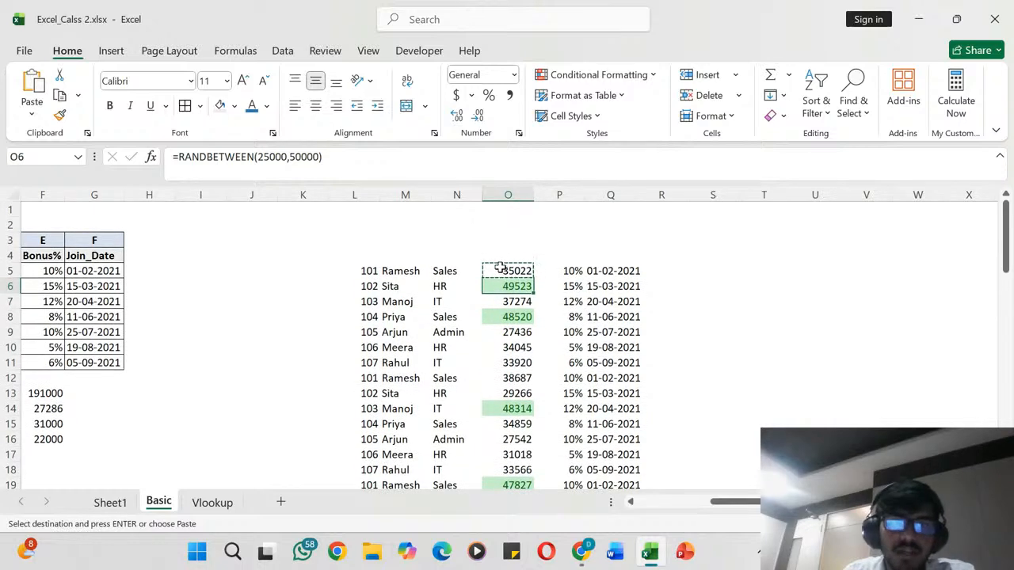
- Apply a Bottom 10 Items conditional formatting rule to O5:O24 for the bottom 5 salaries with Light Red Fill with Dark Red Text
{"action": "left_click_drag", "start_coordinate": [500, 267], "coordinate": [494, 454]}
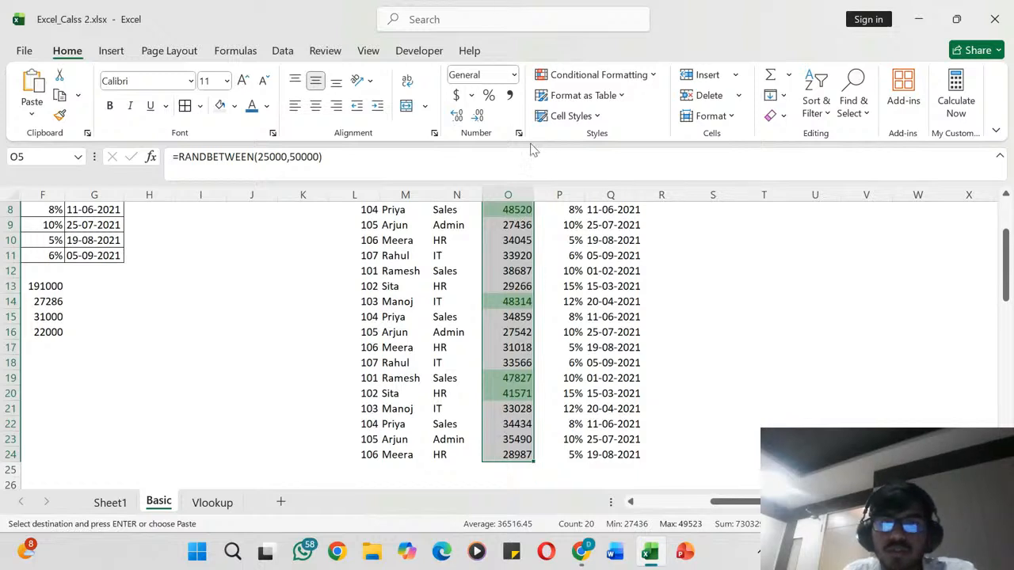
{"action": "left_click", "coordinate": [650, 74]}
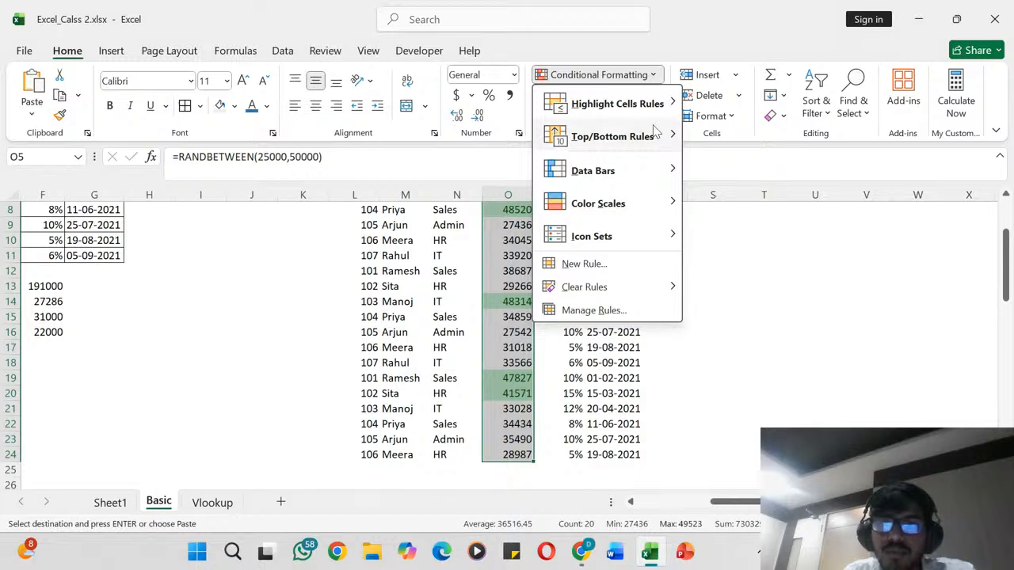
{"action": "mouse_move", "coordinate": [656, 137]}
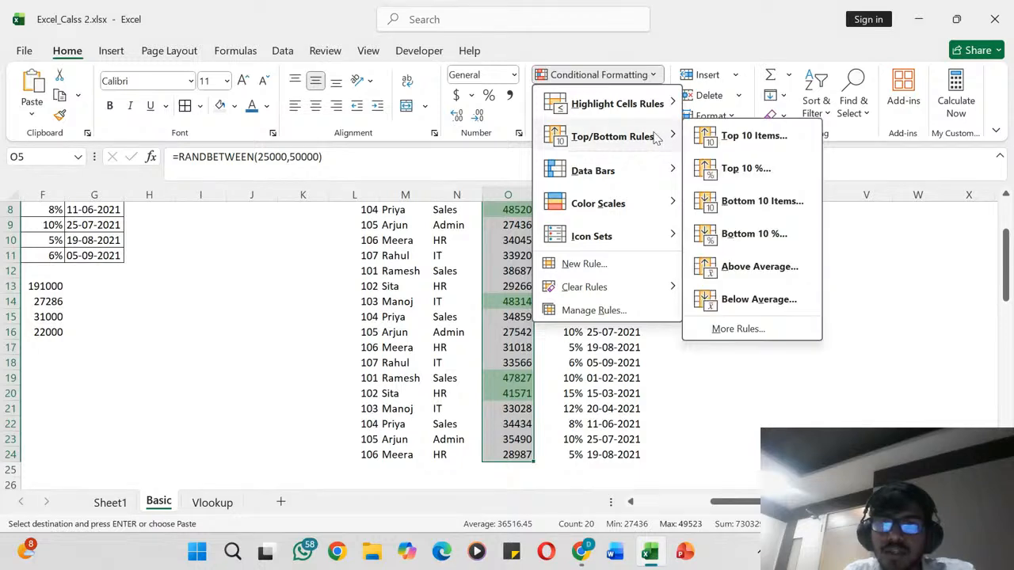
{"action": "left_click", "coordinate": [746, 211]}
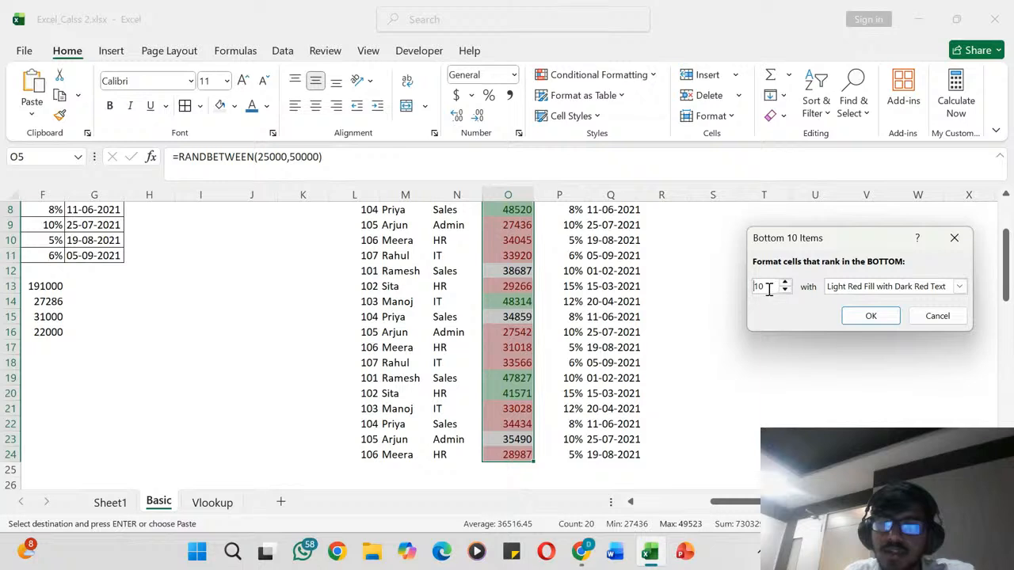
{"action": "left_click", "coordinate": [768, 288]}
{"action": "key", "text": "BackSpace"}
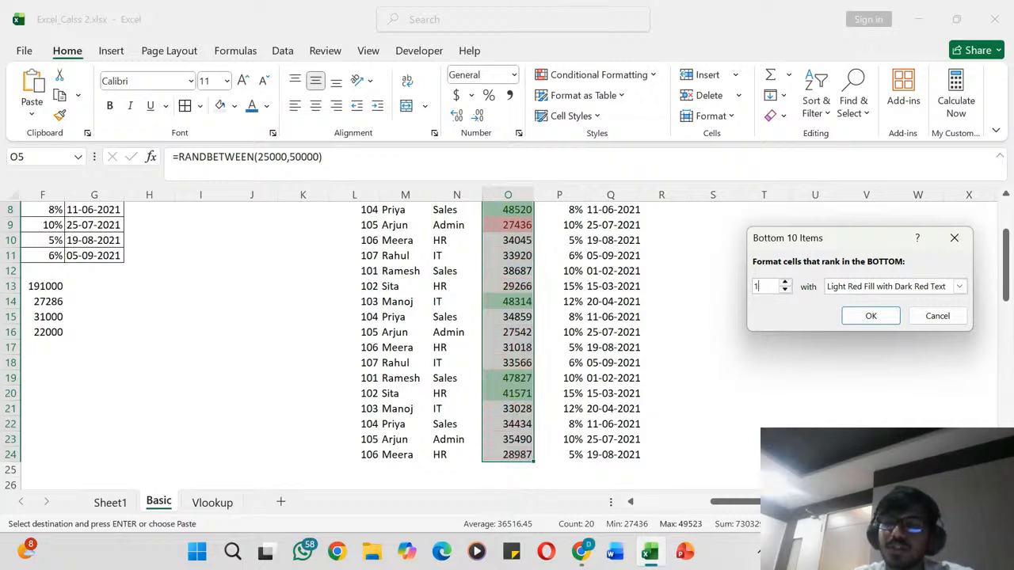
{"action": "key", "text": "BackSpace"}
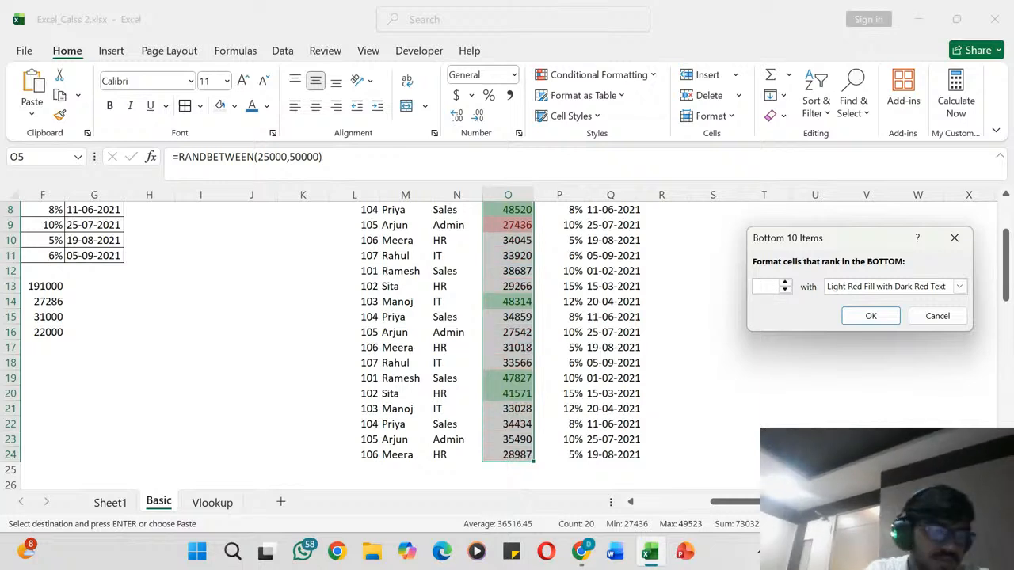
{"action": "type", "text": "5"}
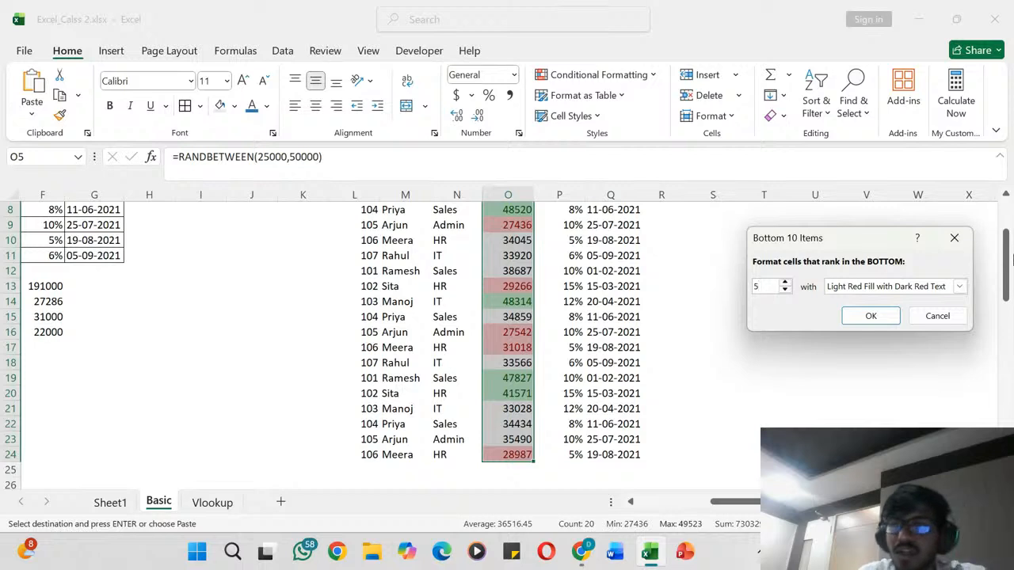
{"action": "left_click", "coordinate": [959, 287]}
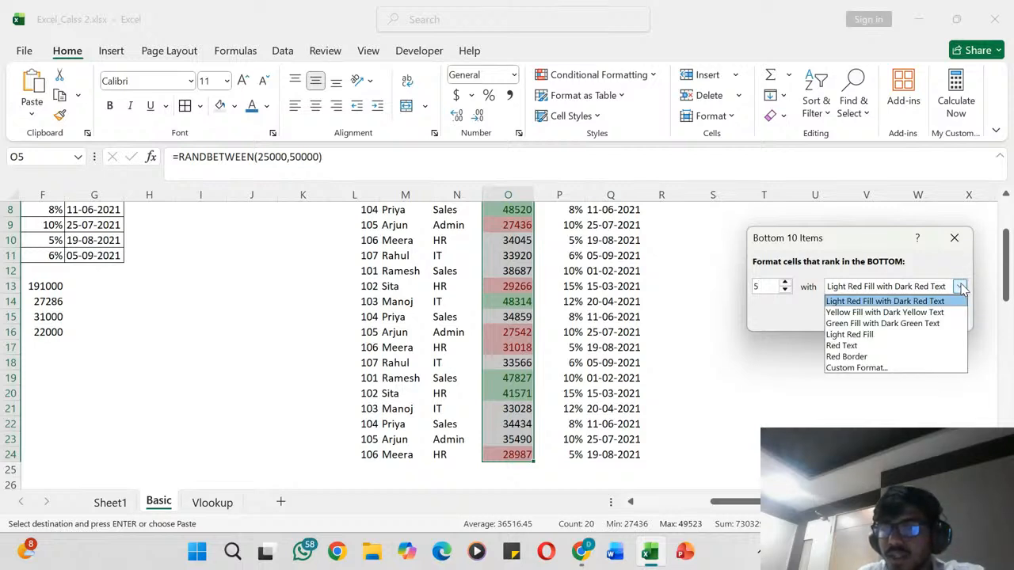
{"action": "left_click", "coordinate": [959, 287]}
{"action": "left_click", "coordinate": [958, 288]}
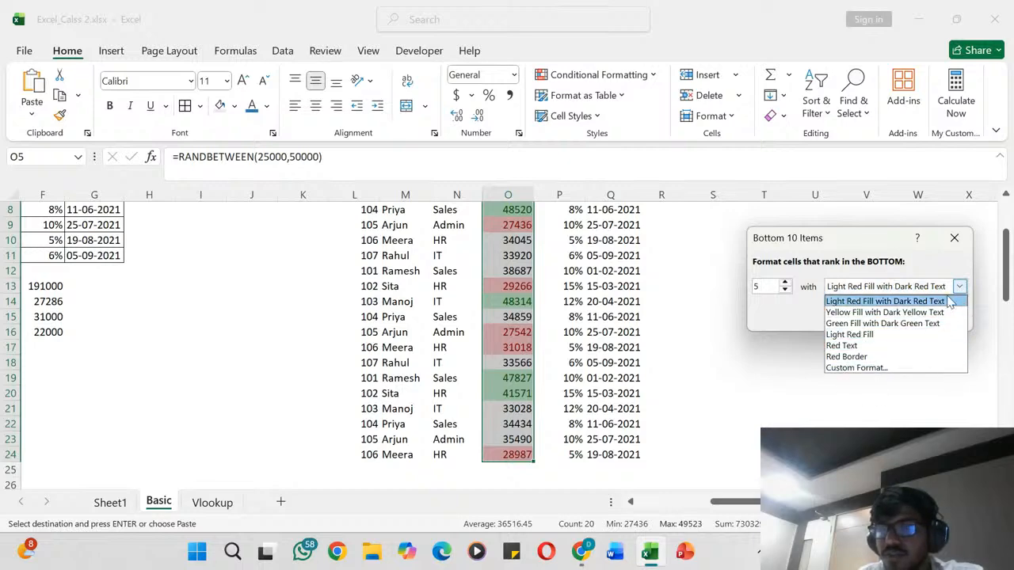
{"action": "left_click", "coordinate": [949, 301]}
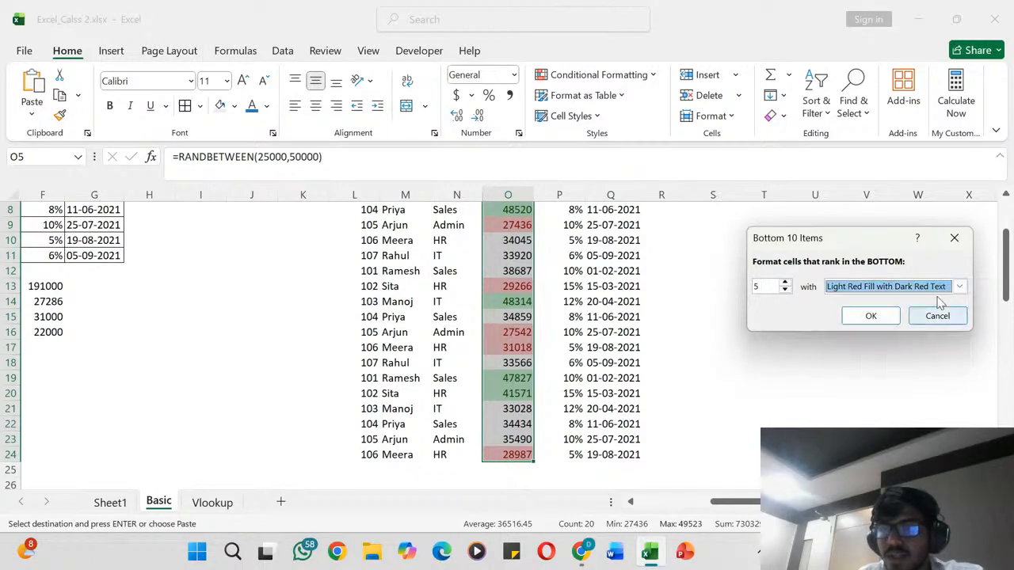
{"action": "left_click", "coordinate": [870, 316]}
- Examine which salaries in O5:O24 are highlighted by the top 5 and bottom 5 rules
{"action": "scroll", "coordinate": [590, 349], "scroll_direction": "up", "scroll_amount": 3}
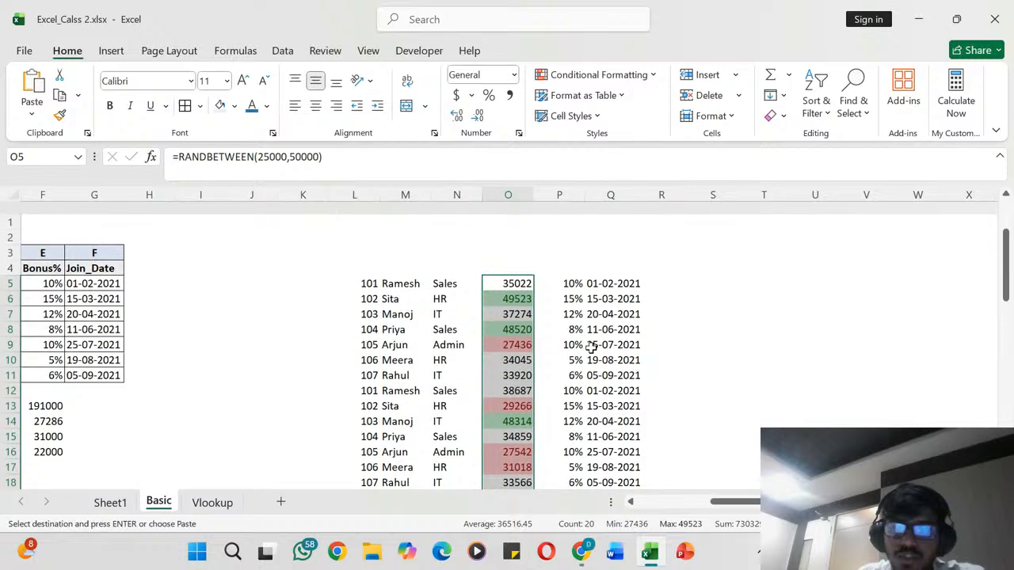
{"action": "scroll", "coordinate": [590, 348], "scroll_direction": "down", "scroll_amount": 3}
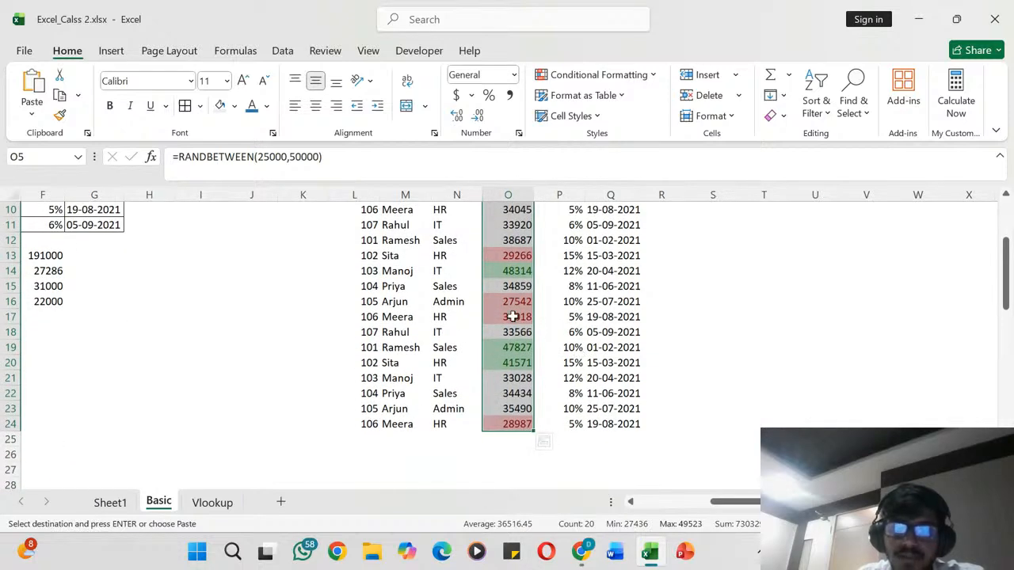
{"action": "scroll", "coordinate": [438, 301], "scroll_direction": "up", "scroll_amount": 2}
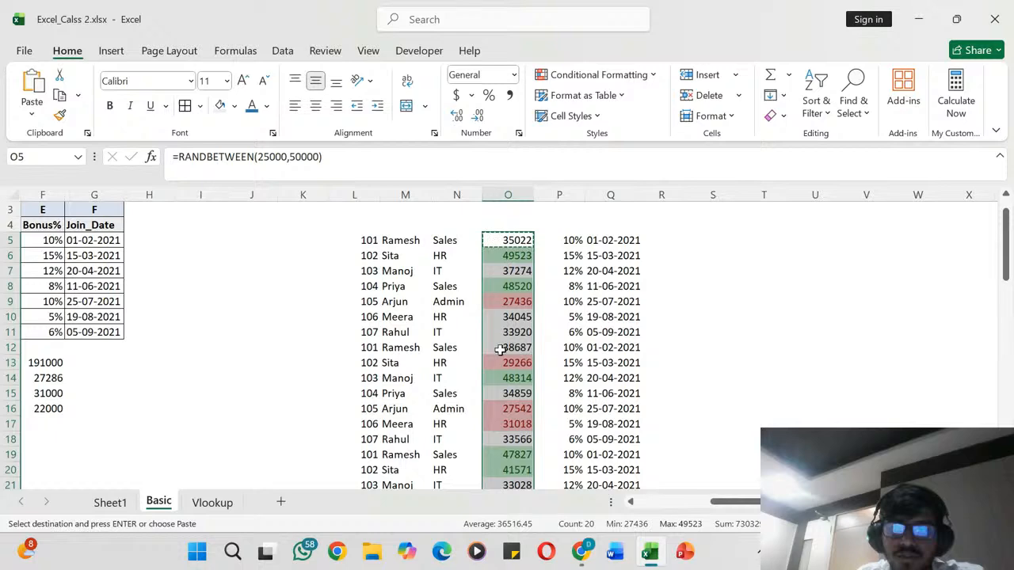
{"action": "scroll", "coordinate": [493, 350], "scroll_direction": "down", "scroll_amount": 1}
{"action": "scroll", "coordinate": [493, 349], "scroll_direction": "up", "scroll_amount": 1}
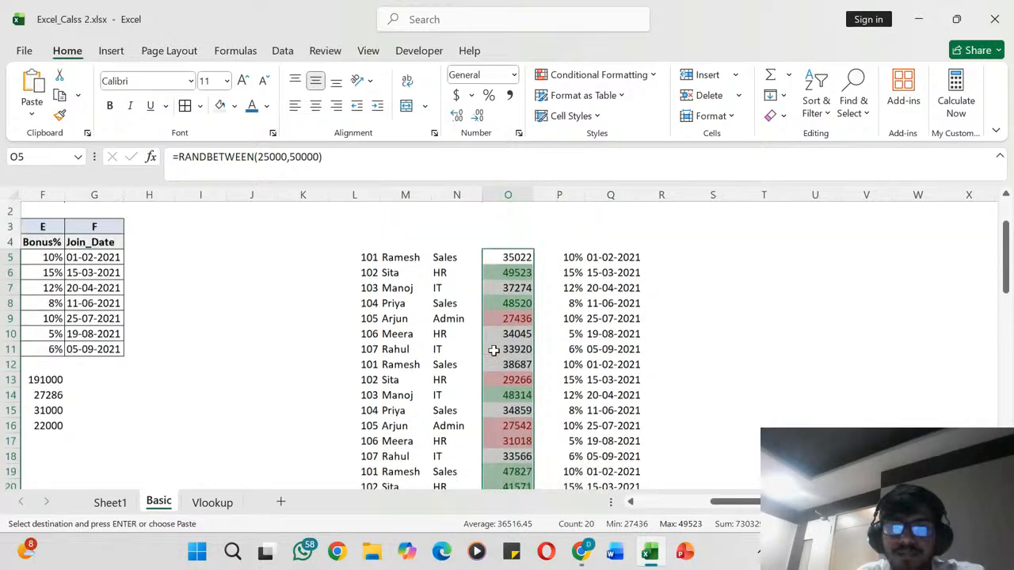
{"action": "scroll", "coordinate": [493, 351], "scroll_direction": "up", "scroll_amount": 1}
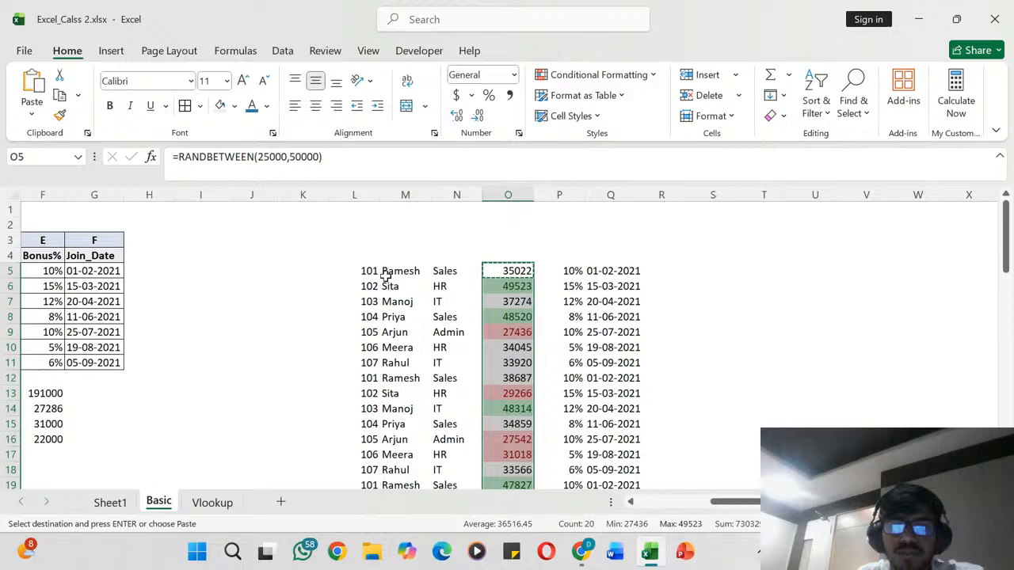
{"action": "scroll", "coordinate": [376, 269], "scroll_direction": "down", "scroll_amount": 1}
{"action": "scroll", "coordinate": [370, 249], "scroll_direction": "up", "scroll_amount": 1}
- Look over the ID column in L5:L24 and return to the original employee table with its salary summary
{"action": "left_click", "coordinate": [367, 239]}
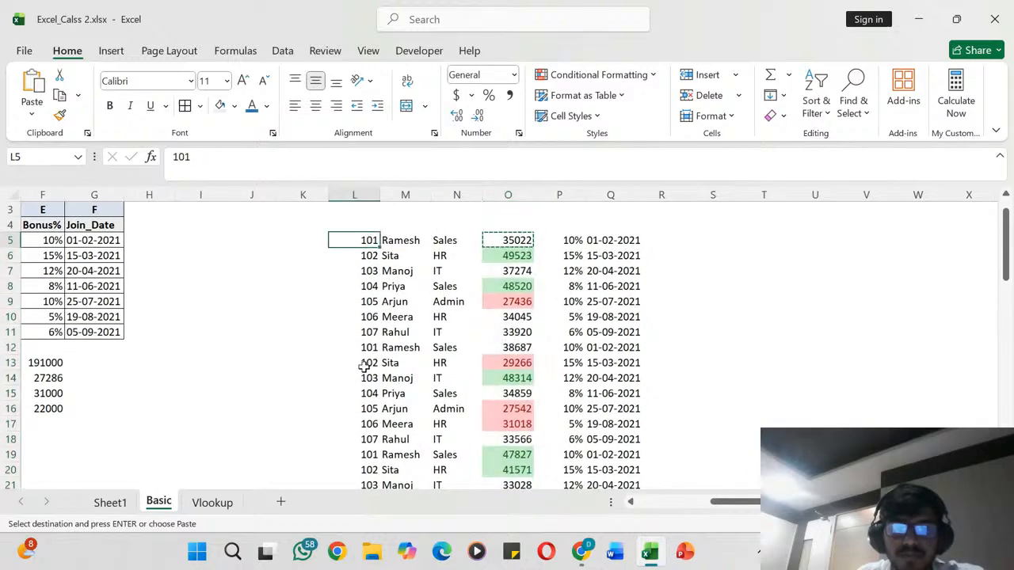
{"action": "left_click_drag", "start_coordinate": [363, 366], "coordinate": [356, 393]}
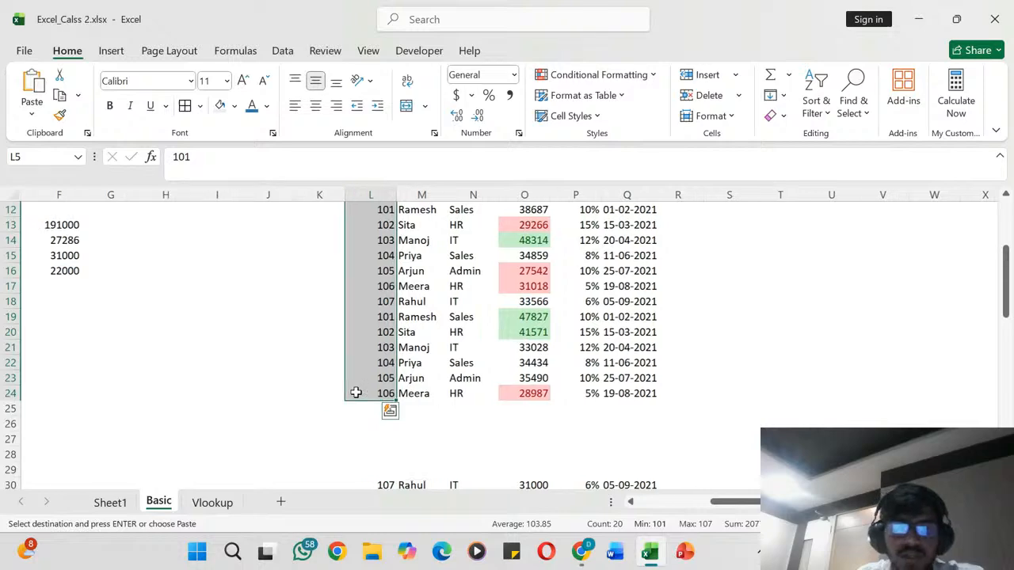
{"action": "scroll", "coordinate": [356, 392], "scroll_direction": "left", "scroll_amount": 3}
{"action": "left_click", "coordinate": [355, 392]}
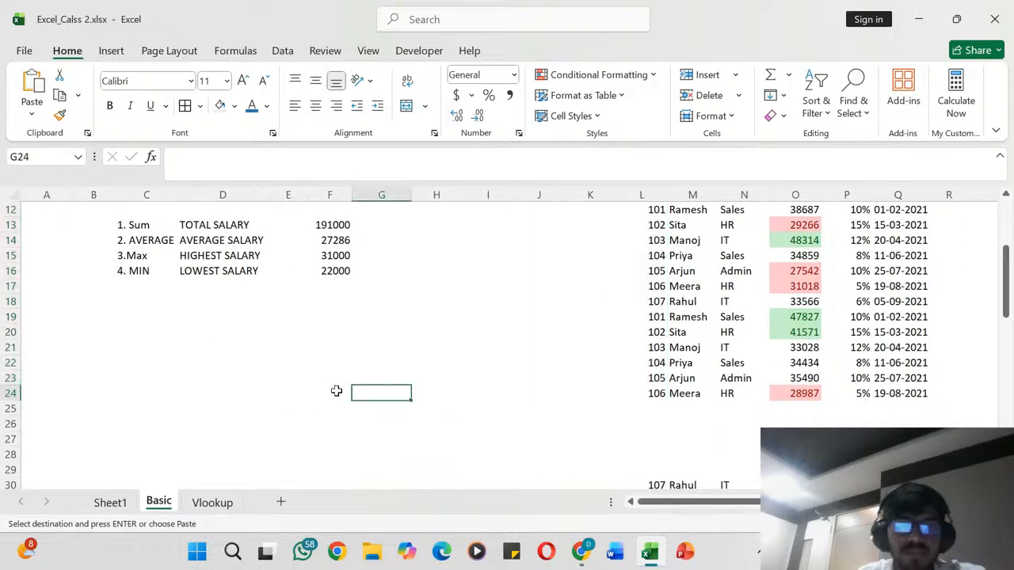
{"action": "left_click", "coordinate": [214, 346]}
{"action": "scroll", "coordinate": [201, 335], "scroll_direction": "up", "scroll_amount": 1}
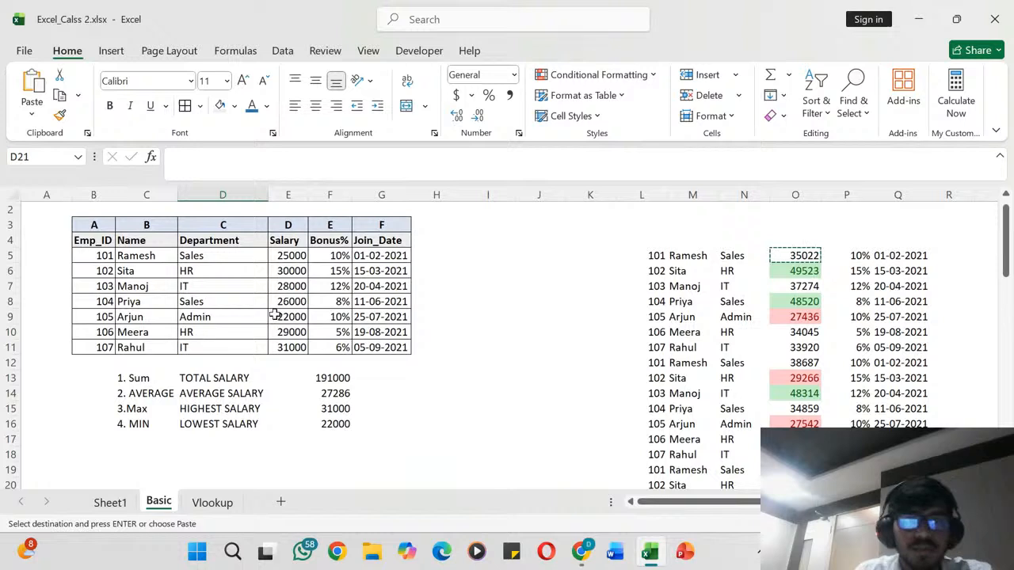
{"action": "scroll", "coordinate": [275, 314], "scroll_direction": "left", "scroll_amount": 1}
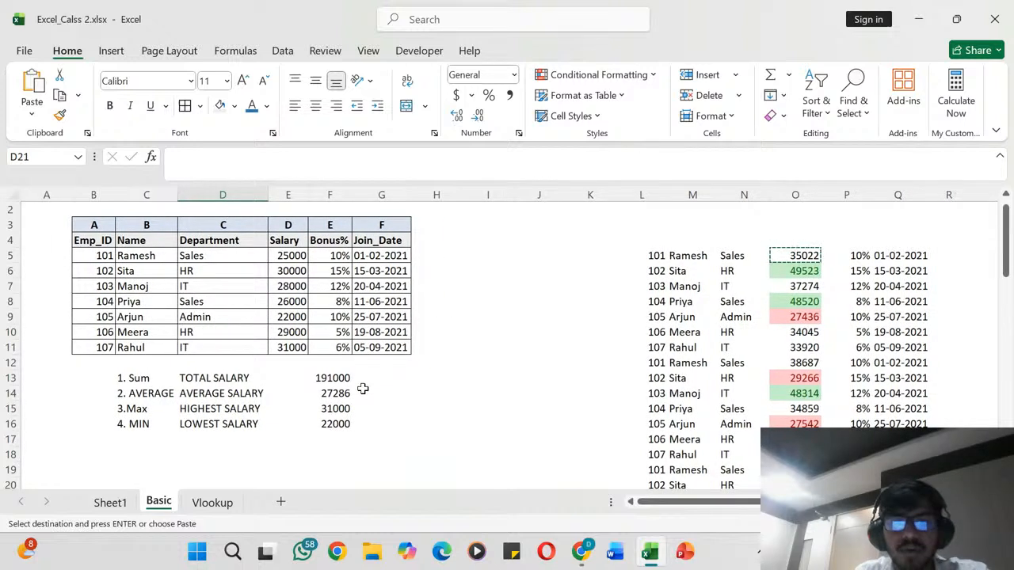
- Apply a Top 10% conditional formatting rule to the Bonus% values in F5:F11, set to 2% with Green Fill with Dark Green Text
{"action": "left_click", "coordinate": [343, 258]}
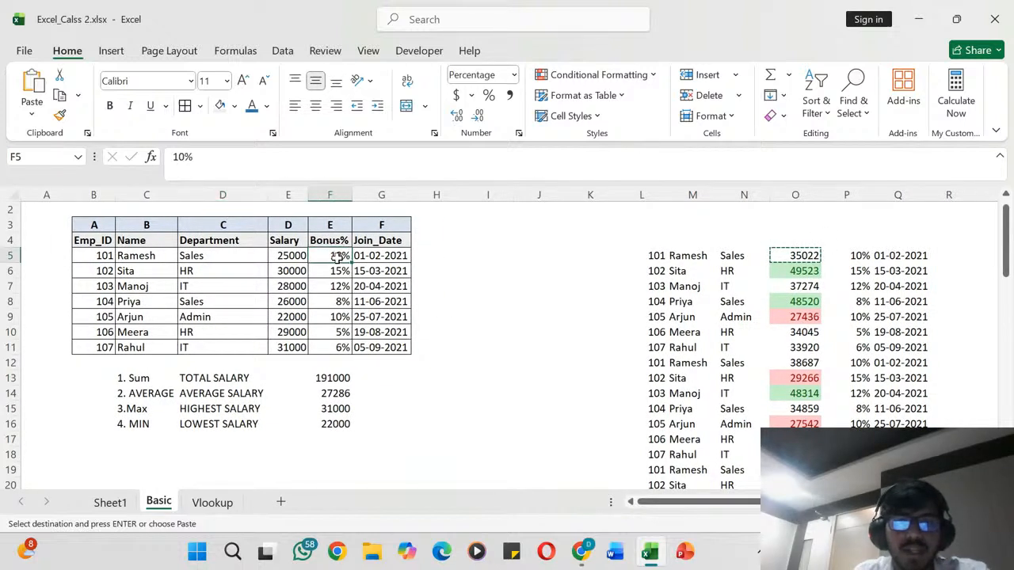
{"action": "left_click", "coordinate": [471, 255]}
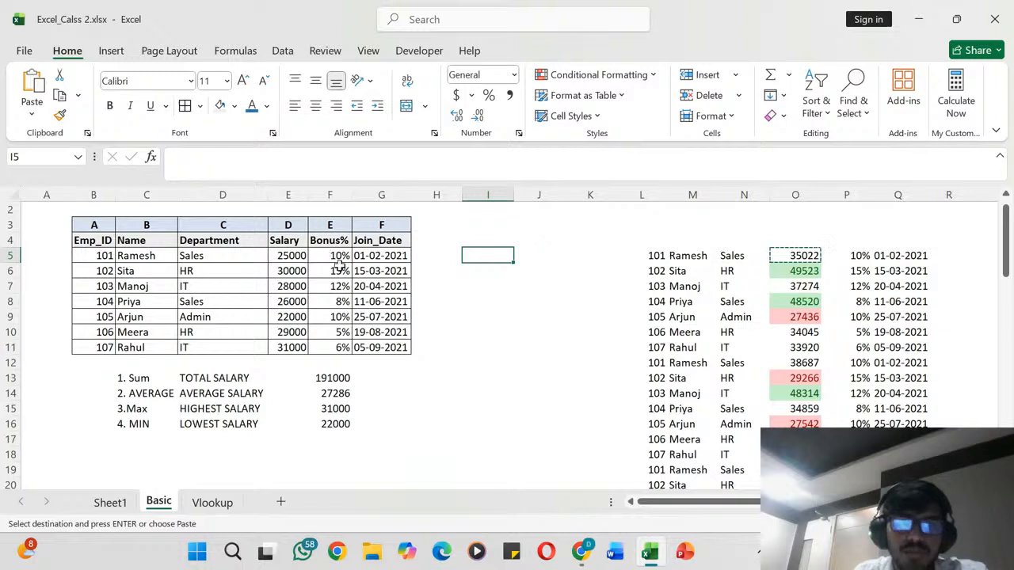
{"action": "left_click_drag", "start_coordinate": [317, 255], "coordinate": [333, 349]}
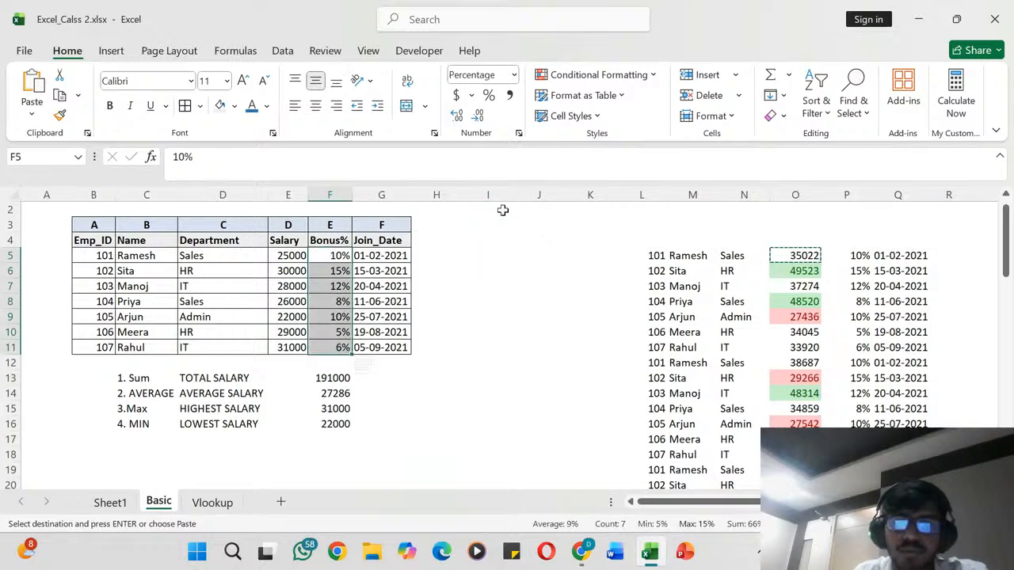
{"action": "left_click", "coordinate": [654, 78]}
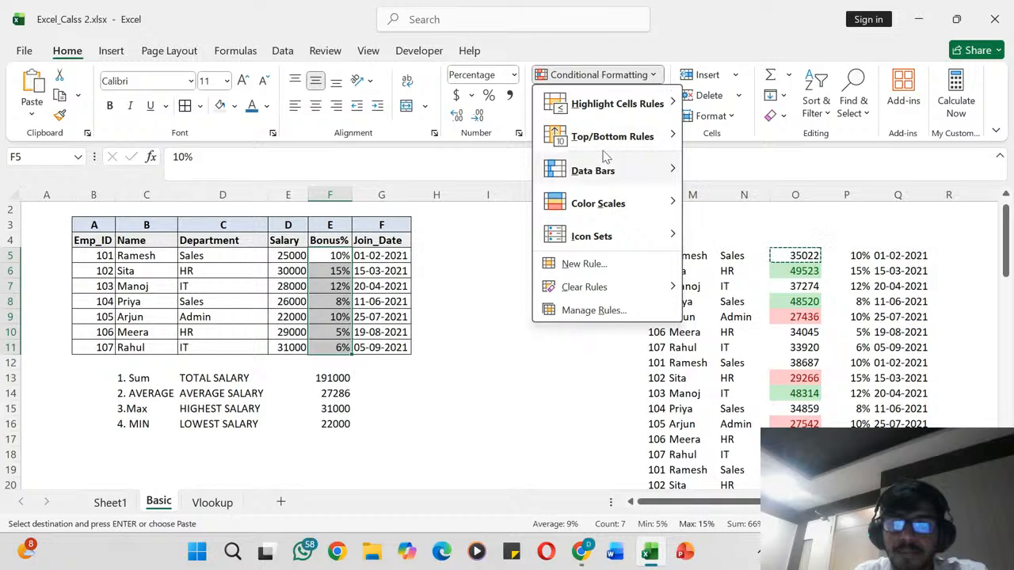
{"action": "mouse_move", "coordinate": [645, 139]}
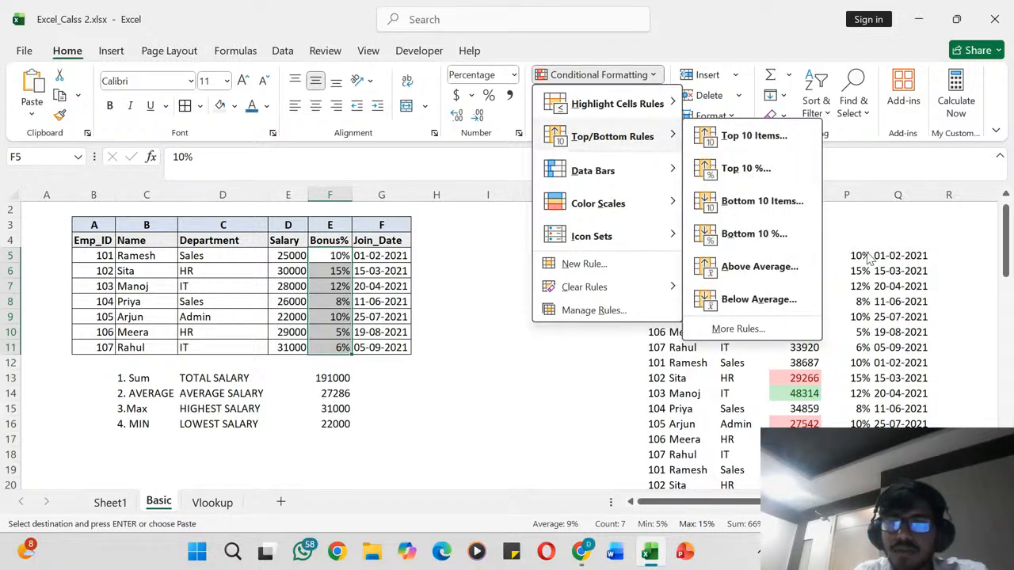
{"action": "left_click", "coordinate": [739, 170]}
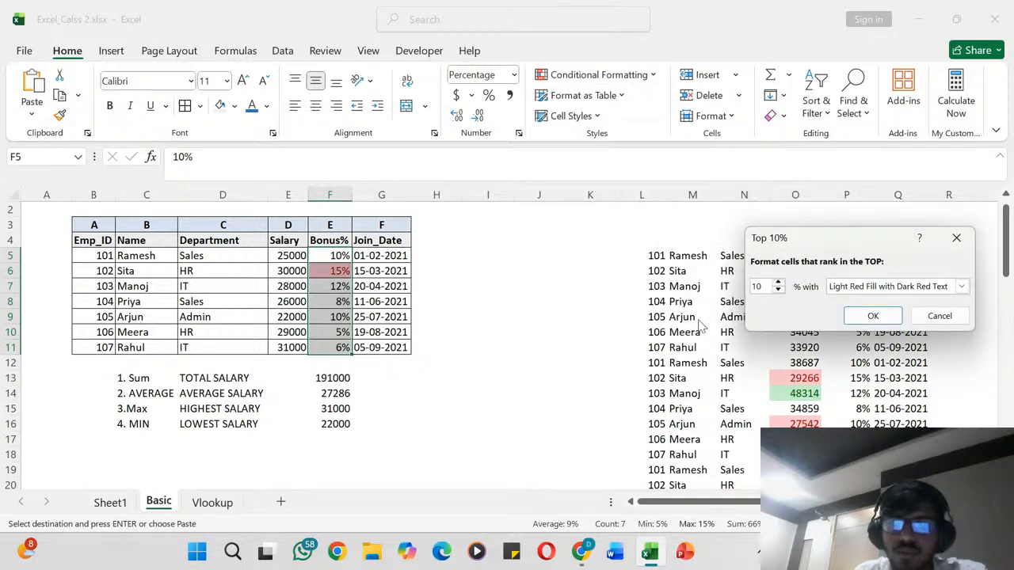
{"action": "key", "text": "BackSpace"}
{"action": "key", "text": "BackSpace"}
{"action": "type", "text": "2"}
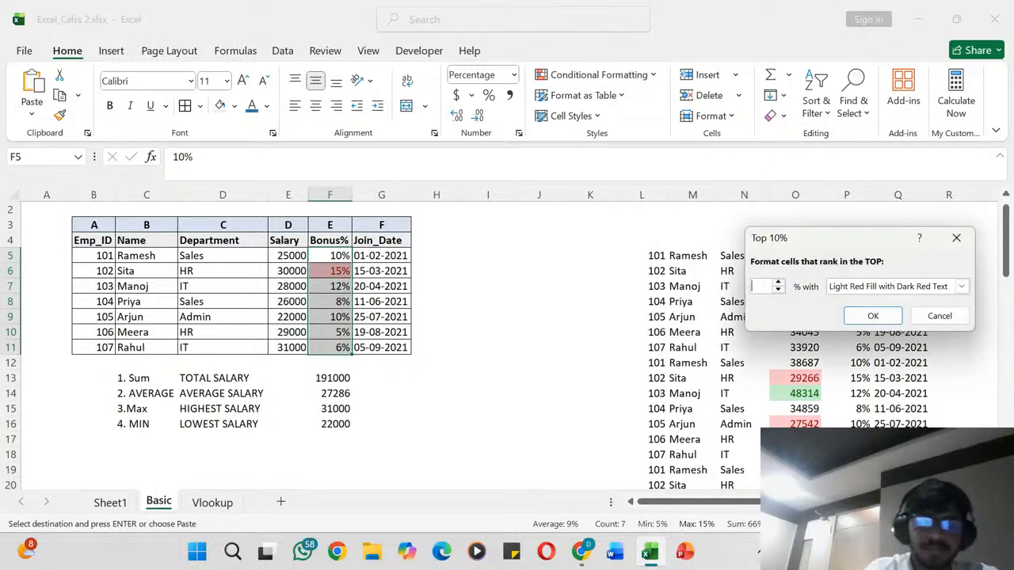
{"action": "left_click", "coordinate": [961, 285]}
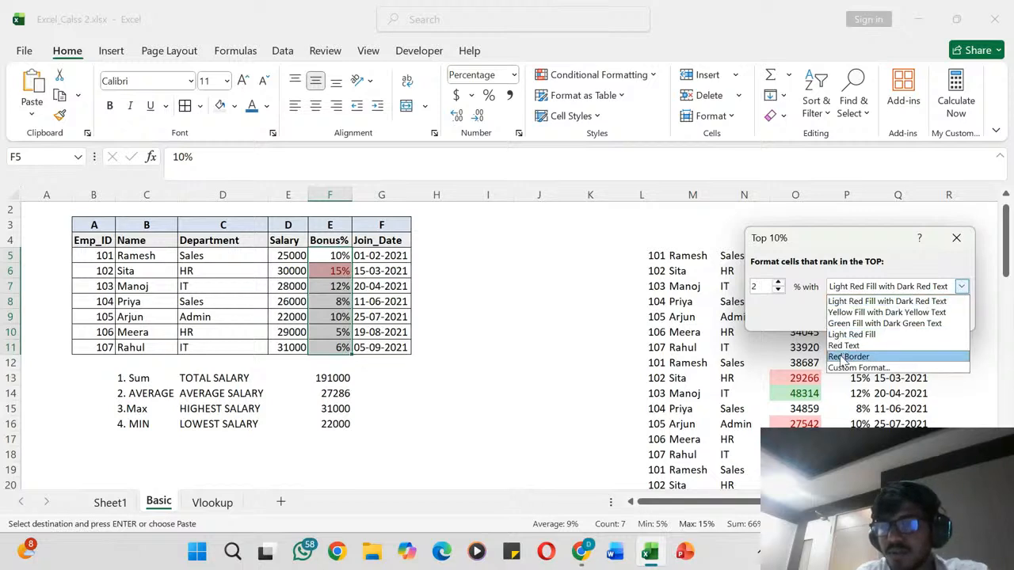
{"action": "left_click", "coordinate": [859, 324]}
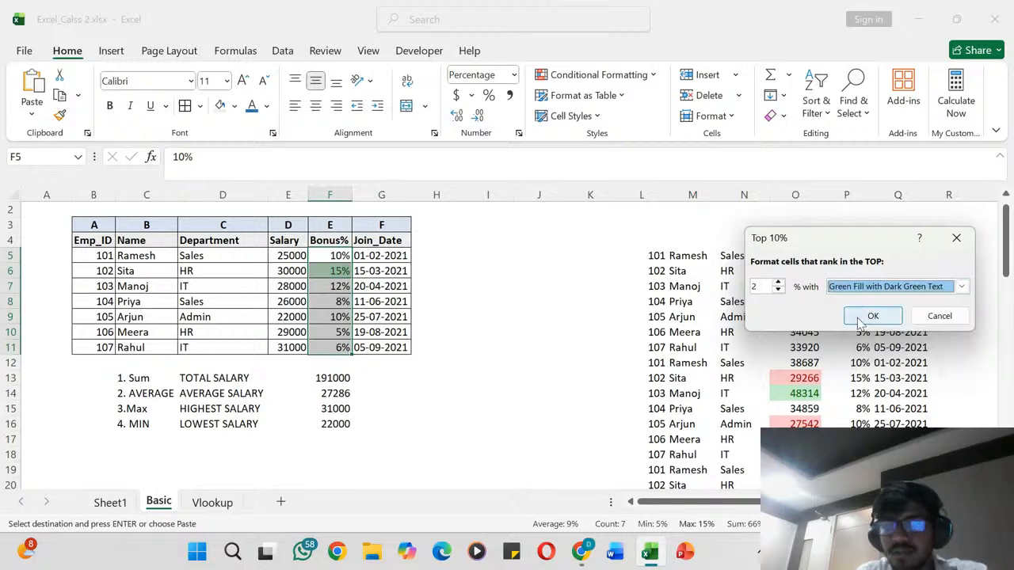
{"action": "left_click", "coordinate": [872, 316]}
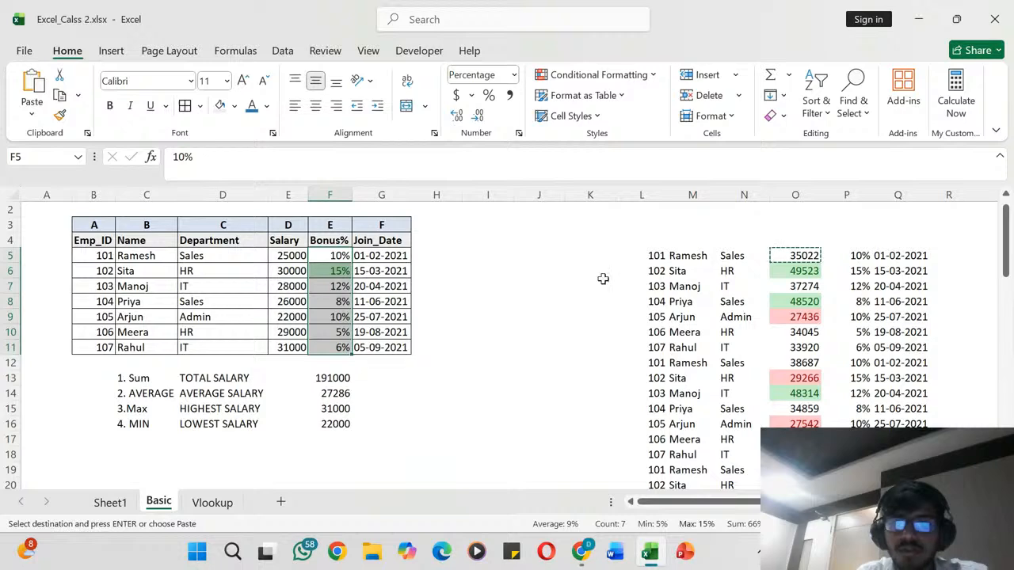
- Add another Top 10% rule to the Bonus% values in F5:F11, set to 2% with Light Red Fill with Dark Red Text
{"action": "left_click", "coordinate": [654, 75]}
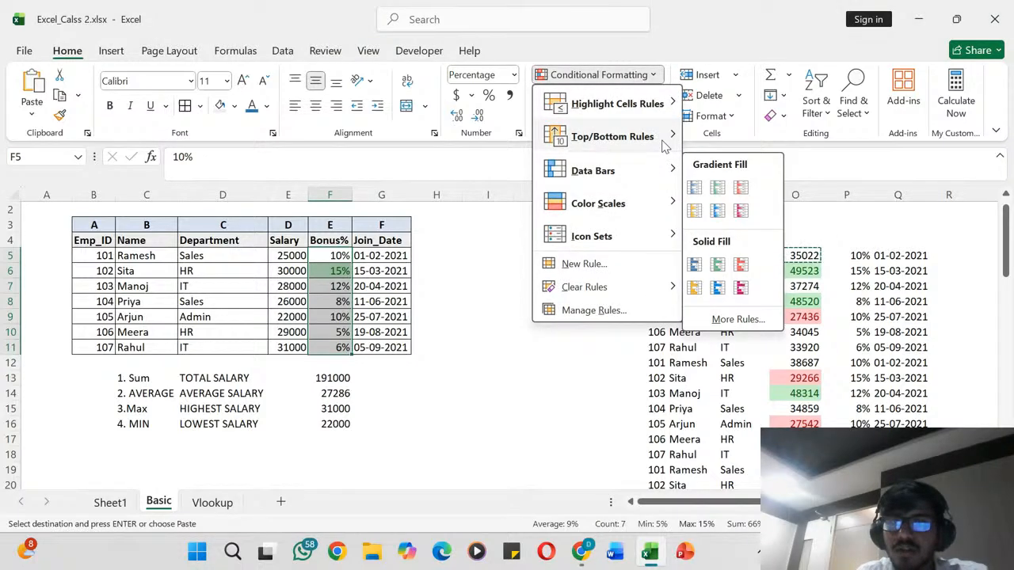
{"action": "left_click", "coordinate": [745, 169]}
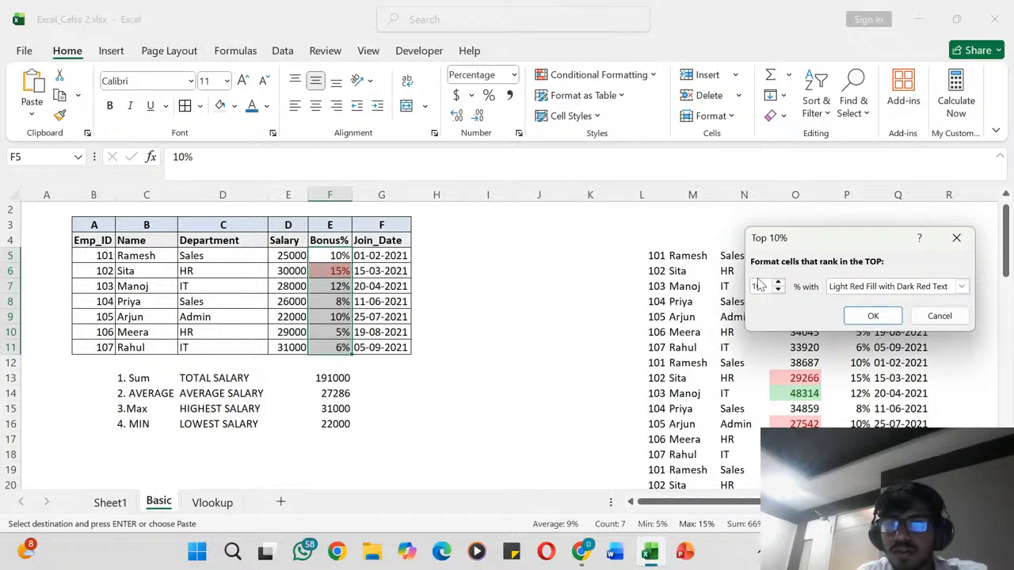
{"action": "type", "text": "1"}
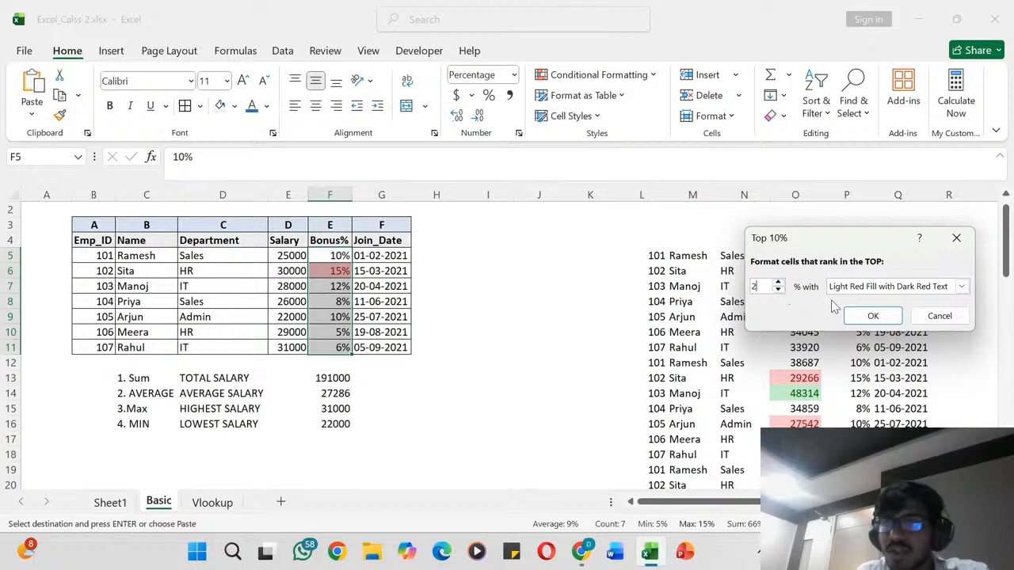
{"action": "left_click", "coordinate": [869, 317]}
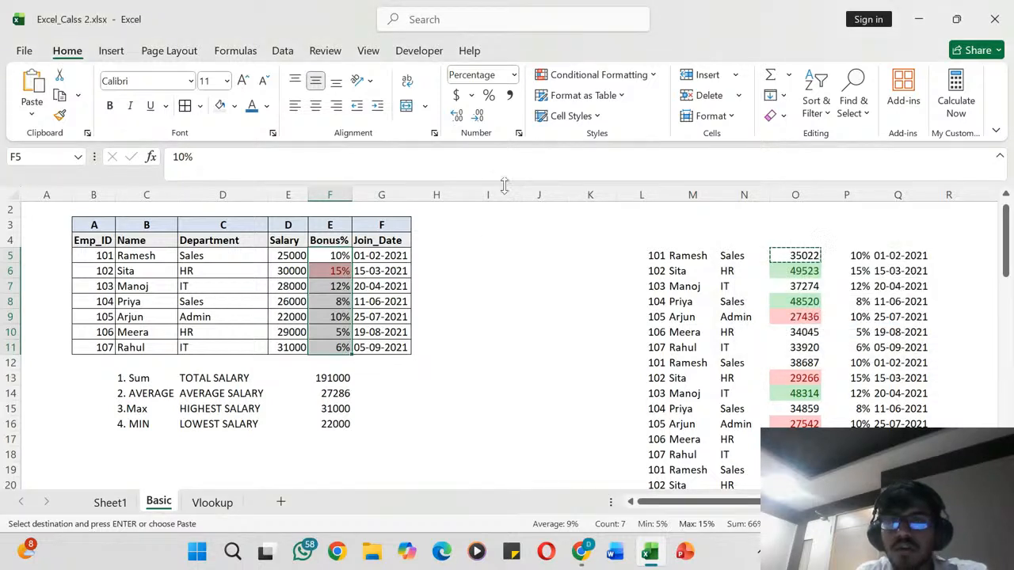
{"action": "left_click", "coordinate": [655, 75]}
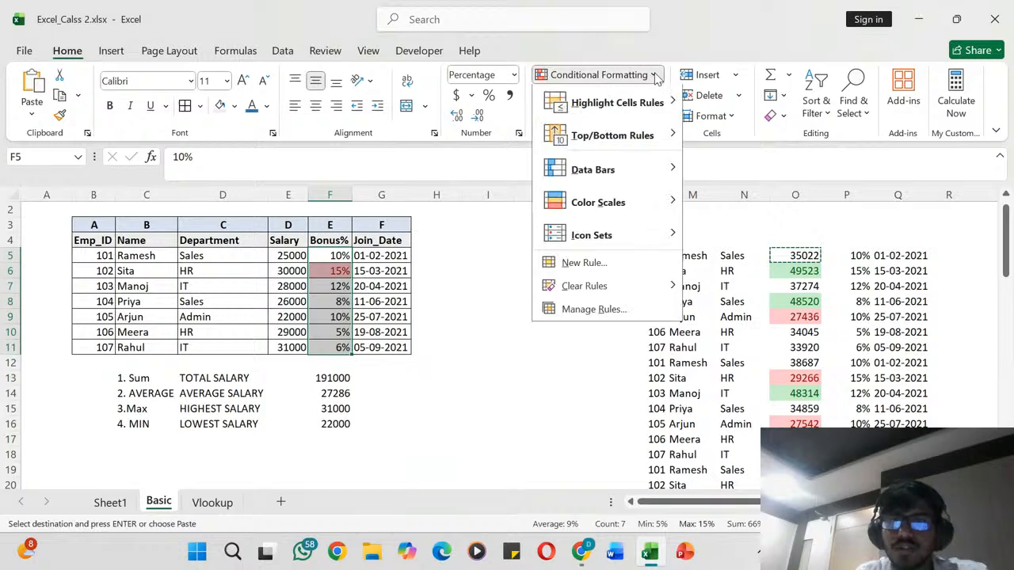
{"action": "mouse_move", "coordinate": [670, 164]}
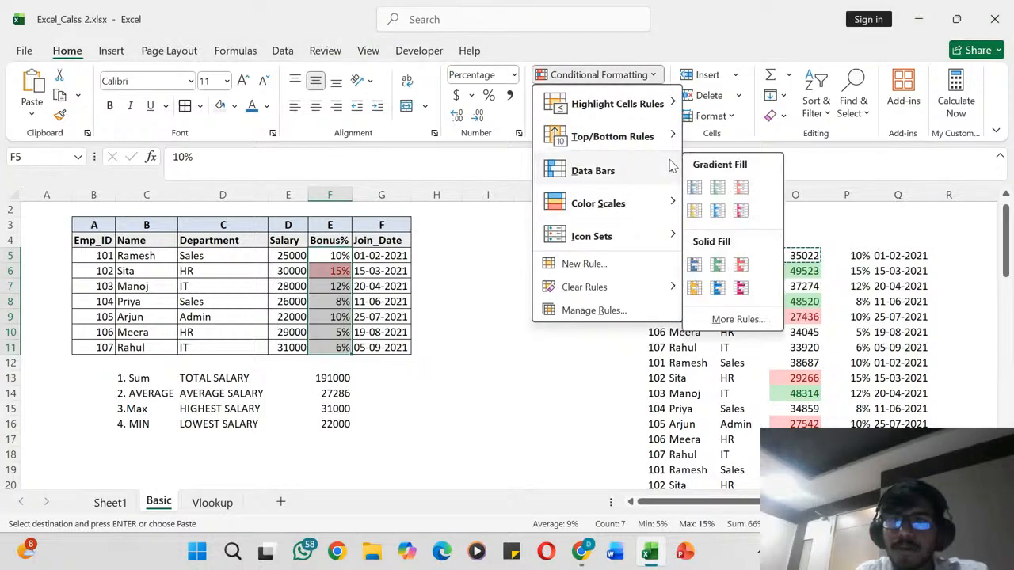
{"action": "left_click", "coordinate": [448, 361]}
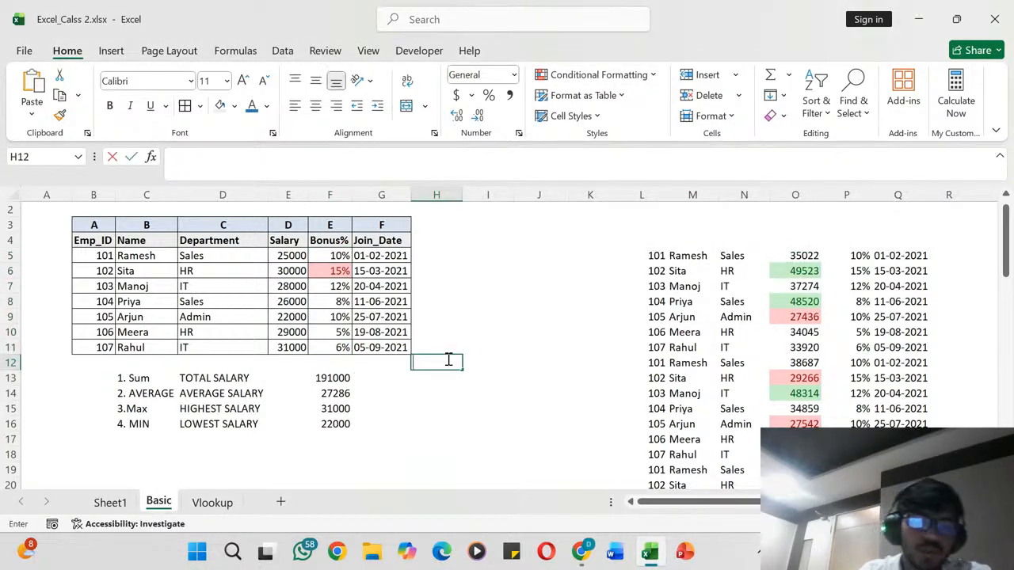
{"action": "left_click", "coordinate": [365, 409]}
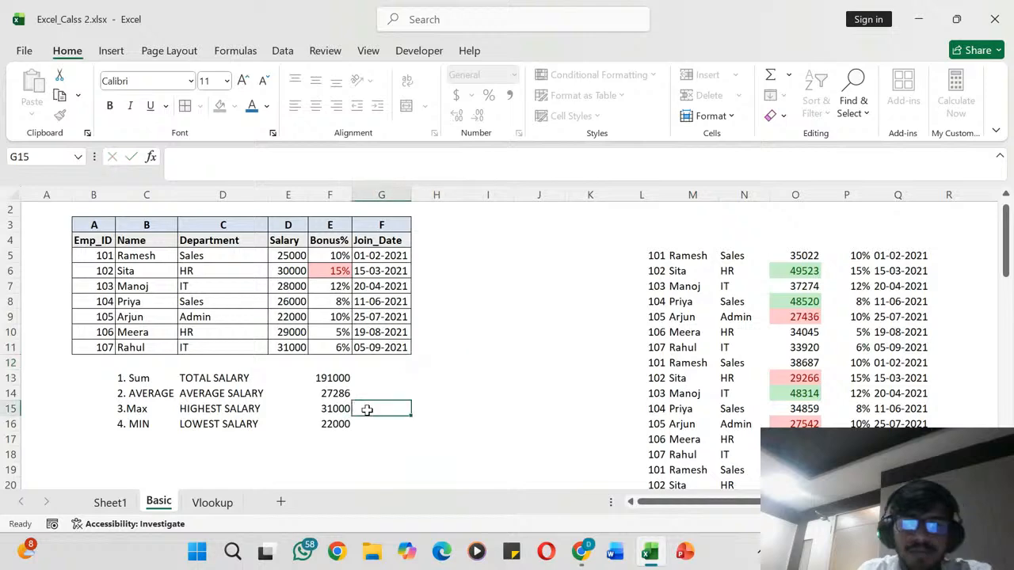
{"action": "scroll", "coordinate": [367, 409], "scroll_direction": "down", "scroll_amount": 4}
{"action": "scroll", "coordinate": [366, 409], "scroll_direction": "up", "scroll_amount": 5}
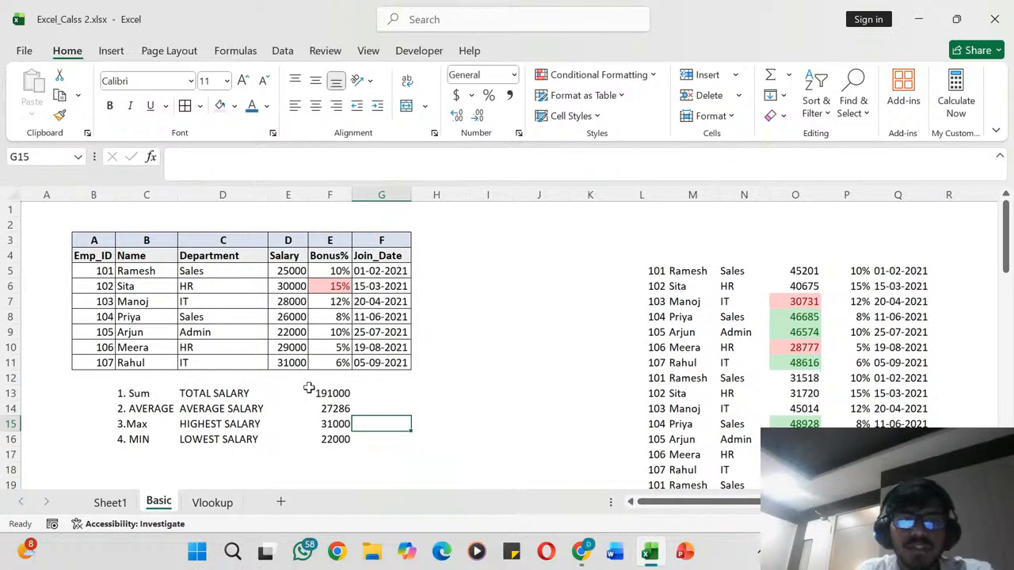
{"action": "scroll", "coordinate": [228, 277], "scroll_direction": "down", "scroll_amount": 3}
{"action": "scroll", "coordinate": [228, 276], "scroll_direction": "up", "scroll_amount": 3}
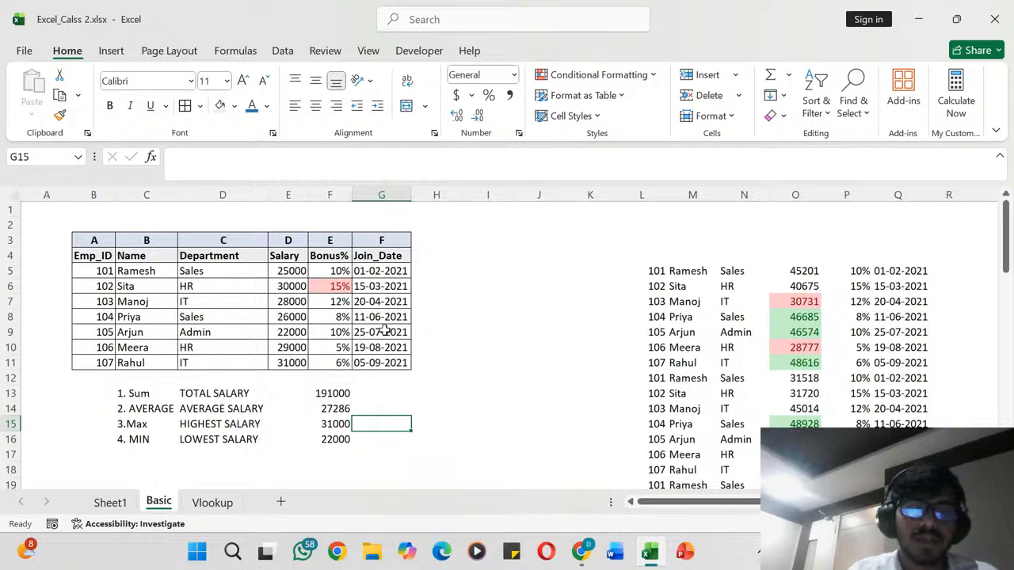
{"action": "left_click", "coordinate": [467, 360]}
{"action": "scroll", "coordinate": [467, 358], "scroll_direction": "down", "scroll_amount": 2}
{"action": "scroll", "coordinate": [467, 358], "scroll_direction": "up", "scroll_amount": 2}
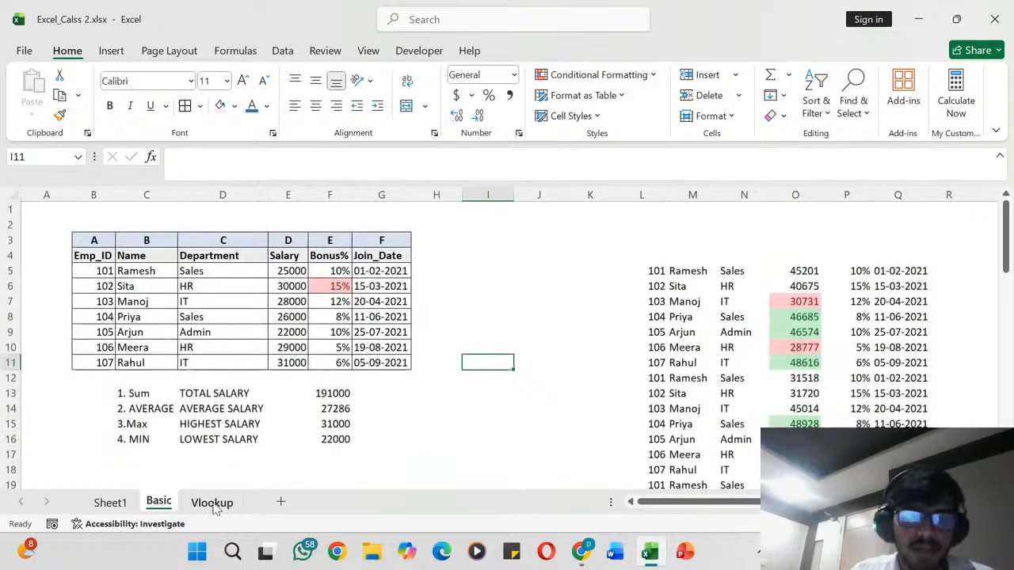
- Switch to the Vlookup sheet and check the entries in the Product column of the price table
{"action": "left_click", "coordinate": [212, 502]}
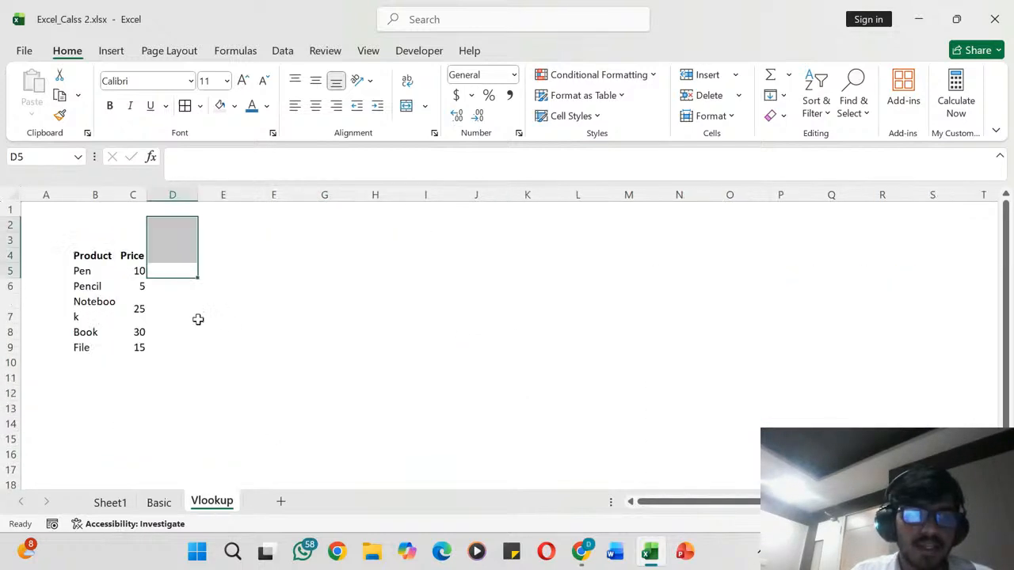
{"action": "left_click", "coordinate": [107, 256]}
{"action": "left_click", "coordinate": [84, 329]}
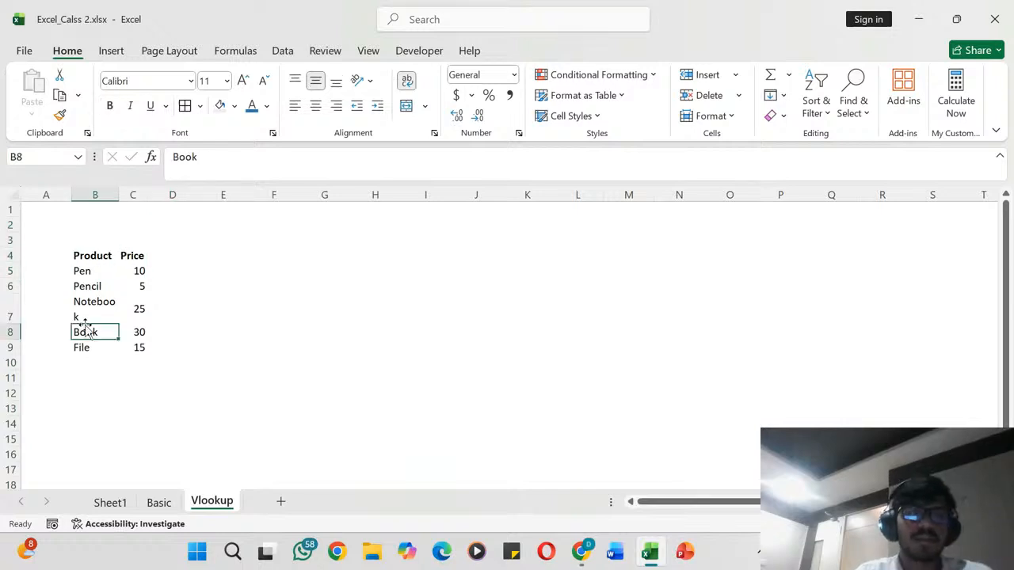
{"action": "left_click", "coordinate": [82, 309]}
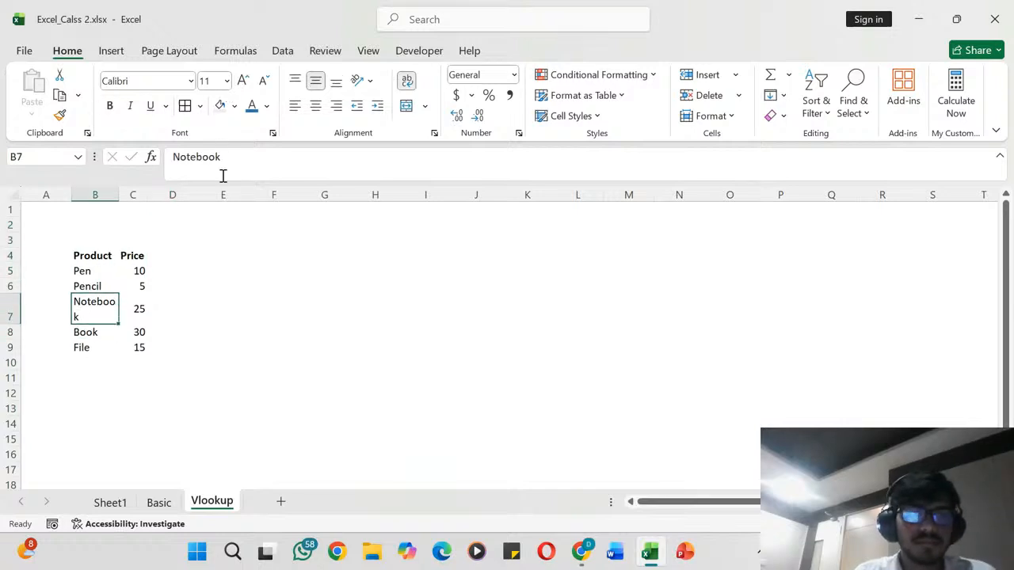
- Turn on text wrapping for column B and widen columns B and C so each product name fits on one line
{"action": "left_click_drag", "start_coordinate": [119, 196], "coordinate": [120, 197]}
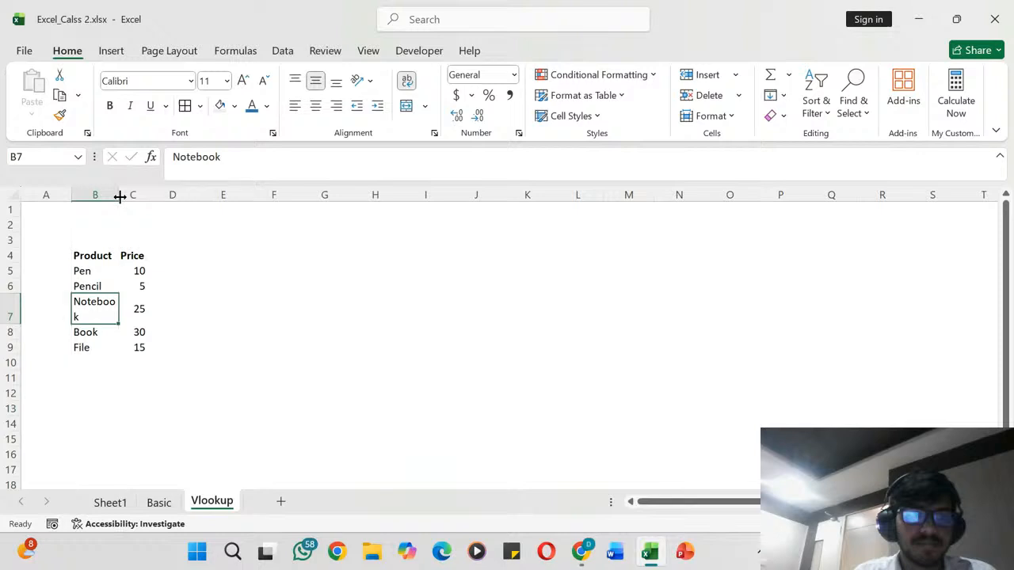
{"action": "left_click", "coordinate": [120, 197]}
{"action": "left_click", "coordinate": [107, 197]}
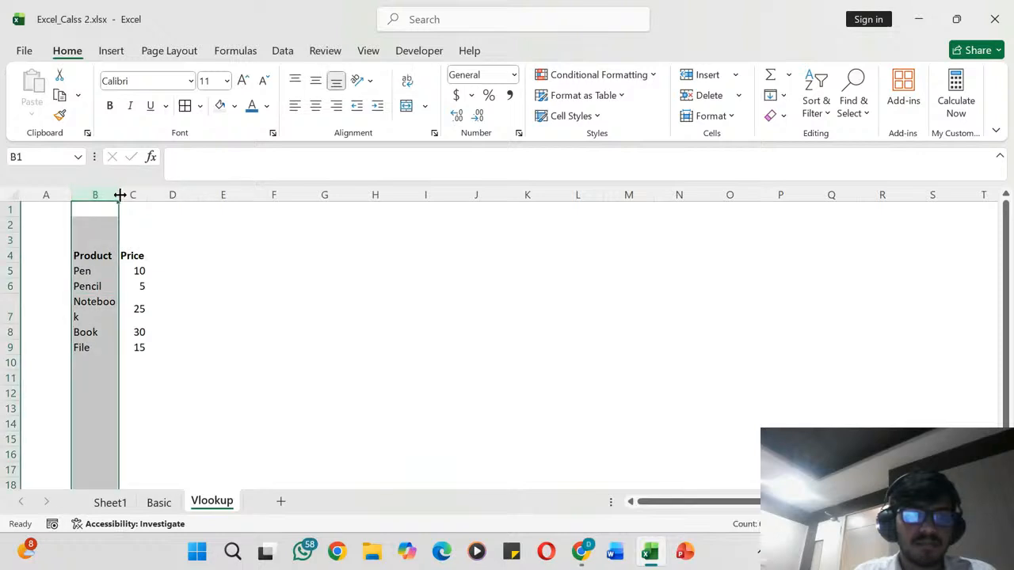
{"action": "left_click", "coordinate": [119, 195]}
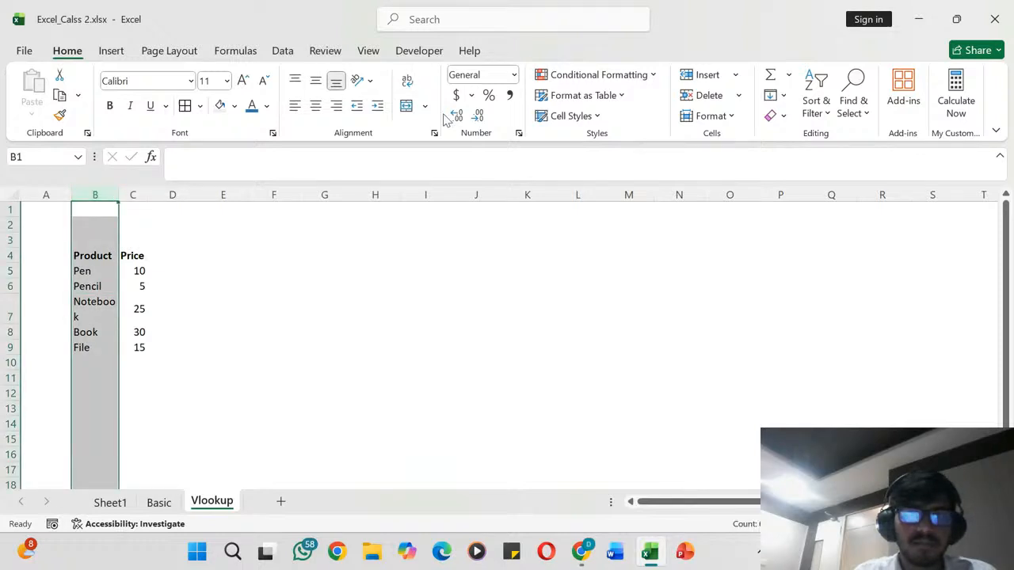
{"action": "left_click", "coordinate": [406, 80]}
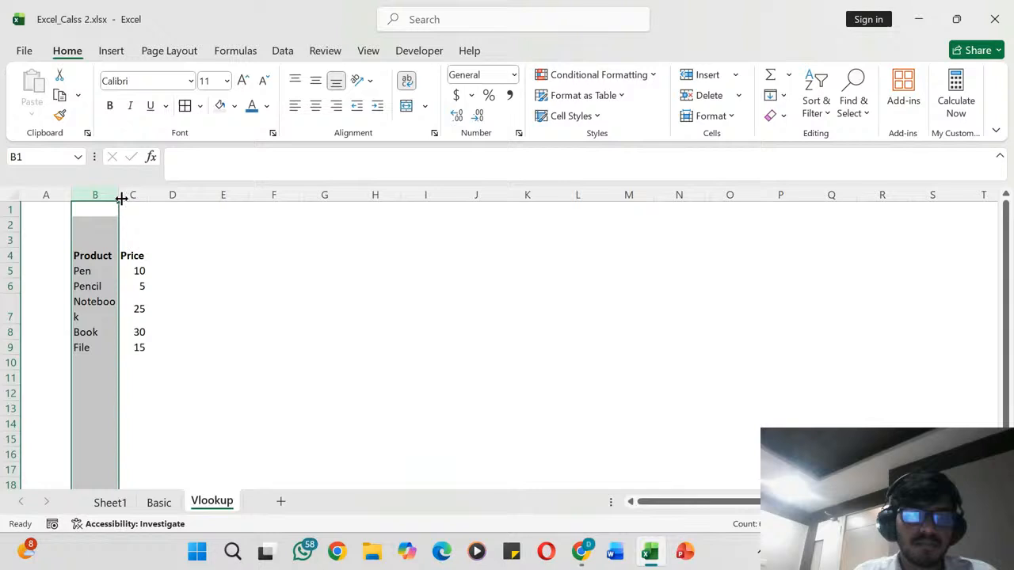
{"action": "left_click_drag", "start_coordinate": [118, 197], "coordinate": [239, 192]}
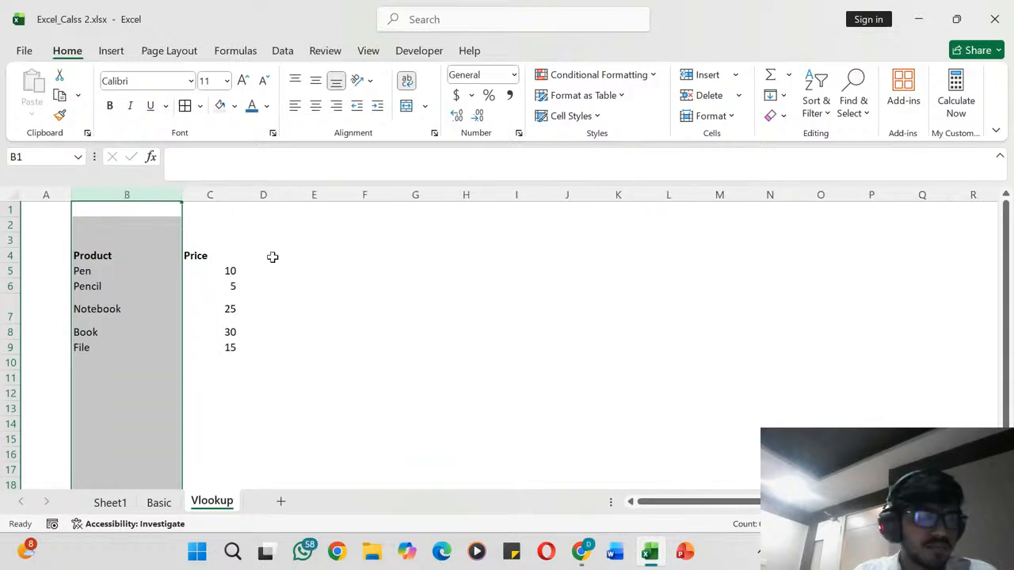
- Fill the header cells B4:C4 with light green and add all borders to the product rows B5:C9
{"action": "left_click_drag", "start_coordinate": [313, 309], "coordinate": [220, 256]}
{"action": "left_click", "coordinate": [233, 108]}
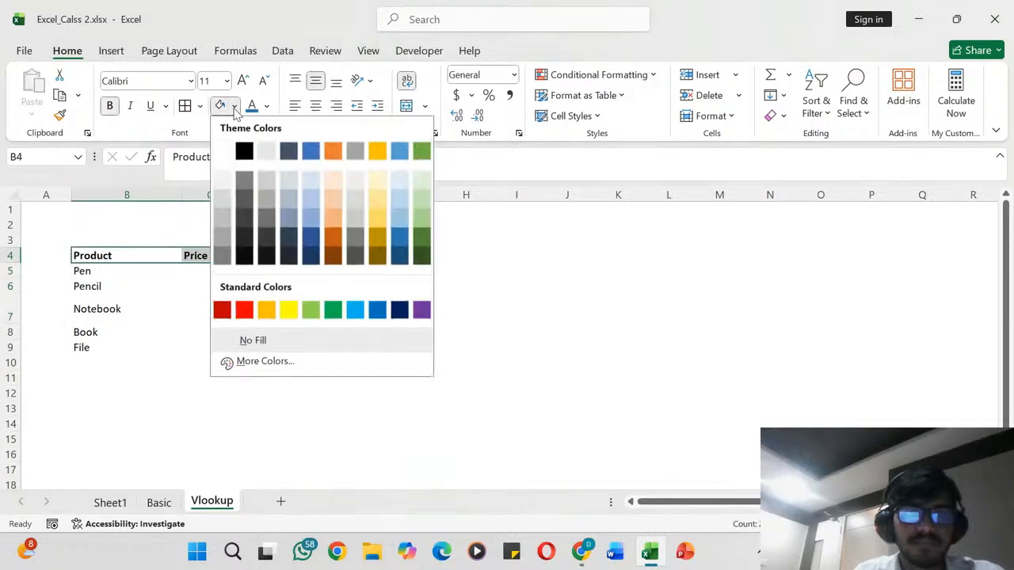
{"action": "left_click", "coordinate": [422, 183]}
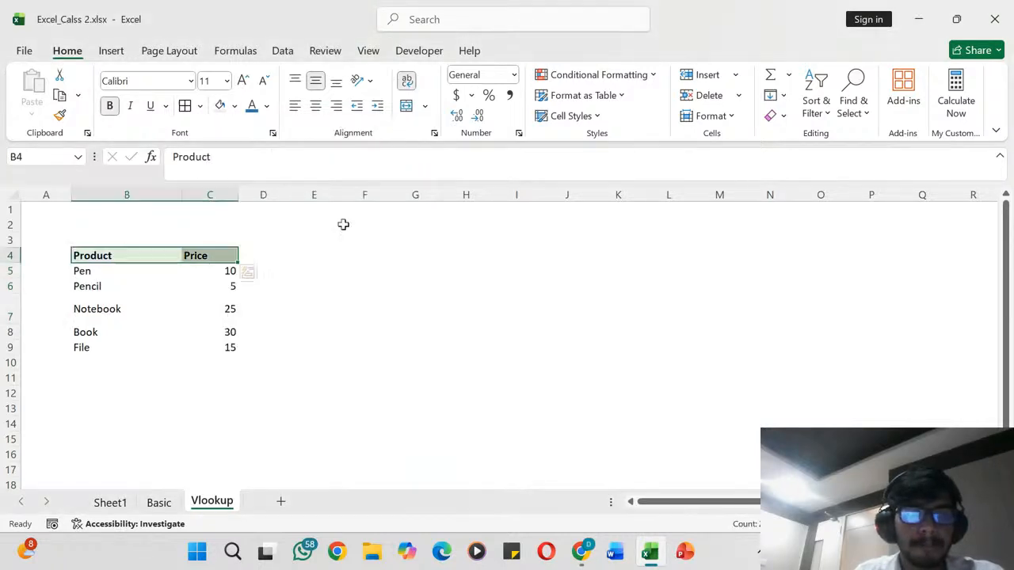
{"action": "left_click_drag", "start_coordinate": [97, 274], "coordinate": [199, 345]}
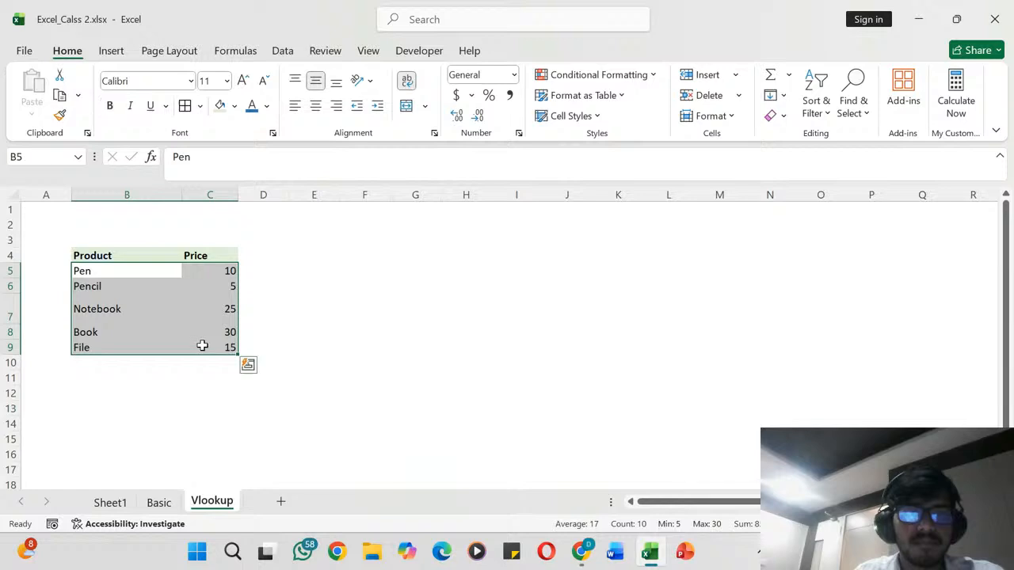
{"action": "left_click", "coordinate": [184, 106]}
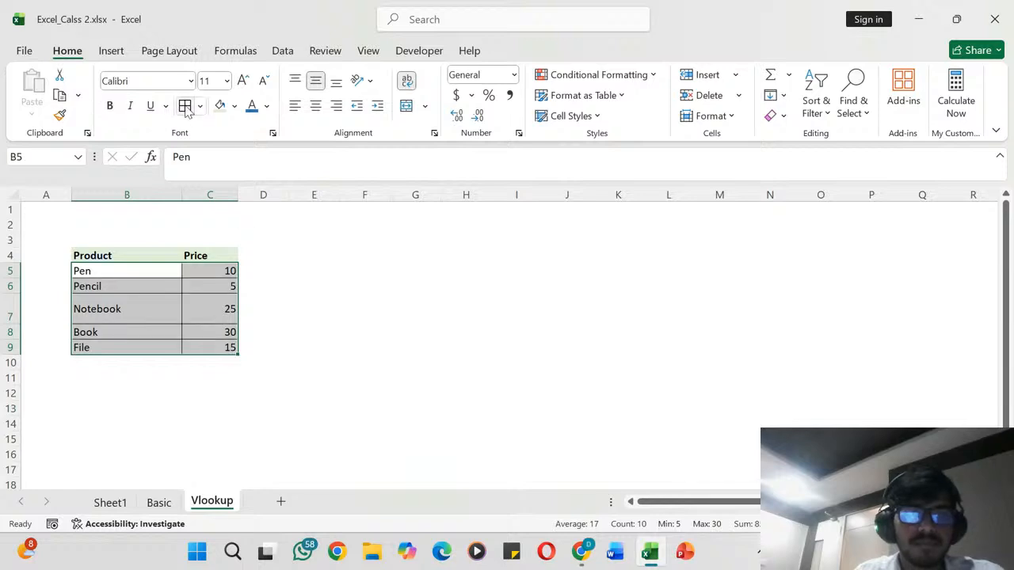
{"action": "left_click", "coordinate": [321, 270]}
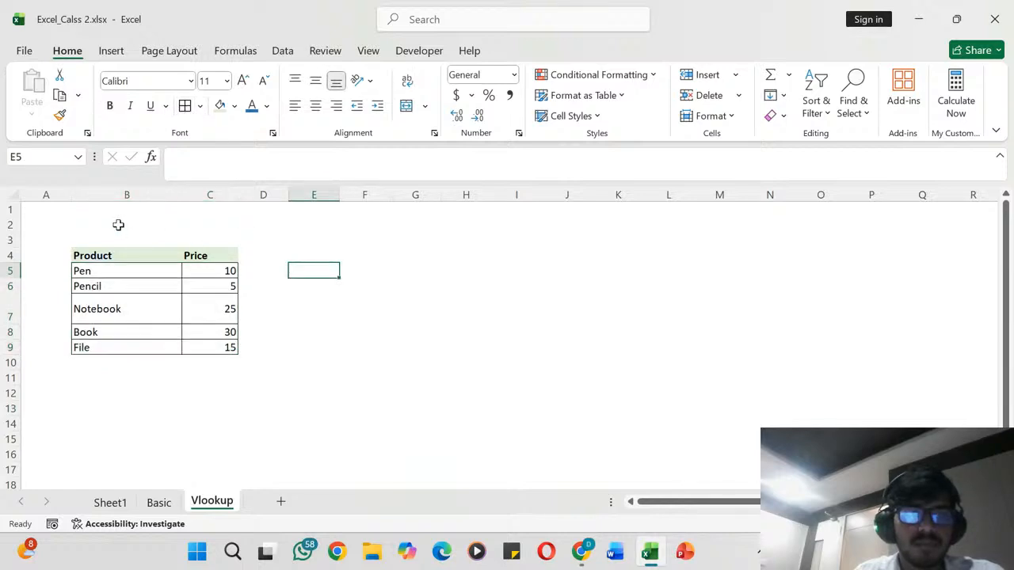
{"action": "left_click", "coordinate": [118, 225]}
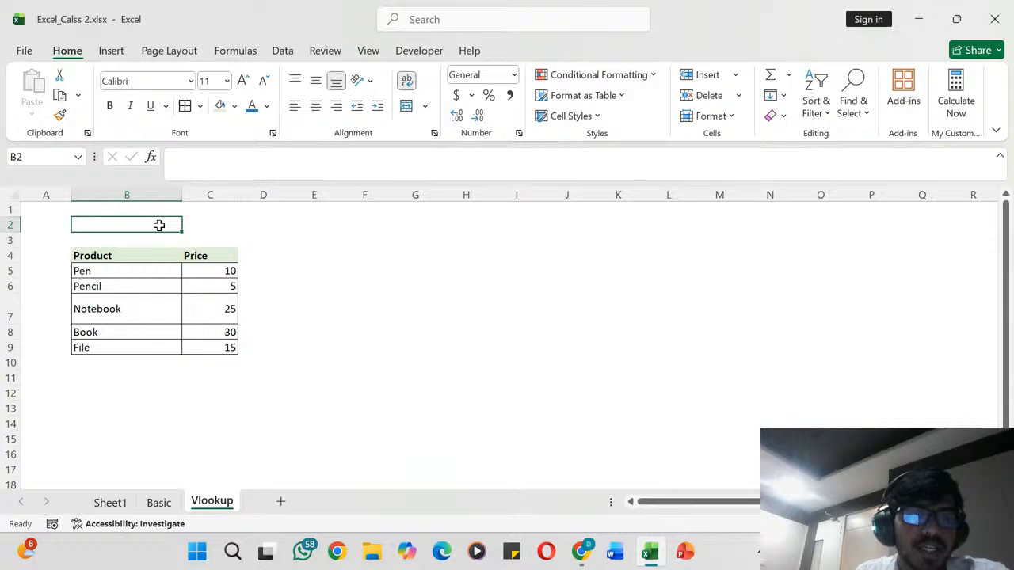
{"action": "left_click", "coordinate": [231, 237]}
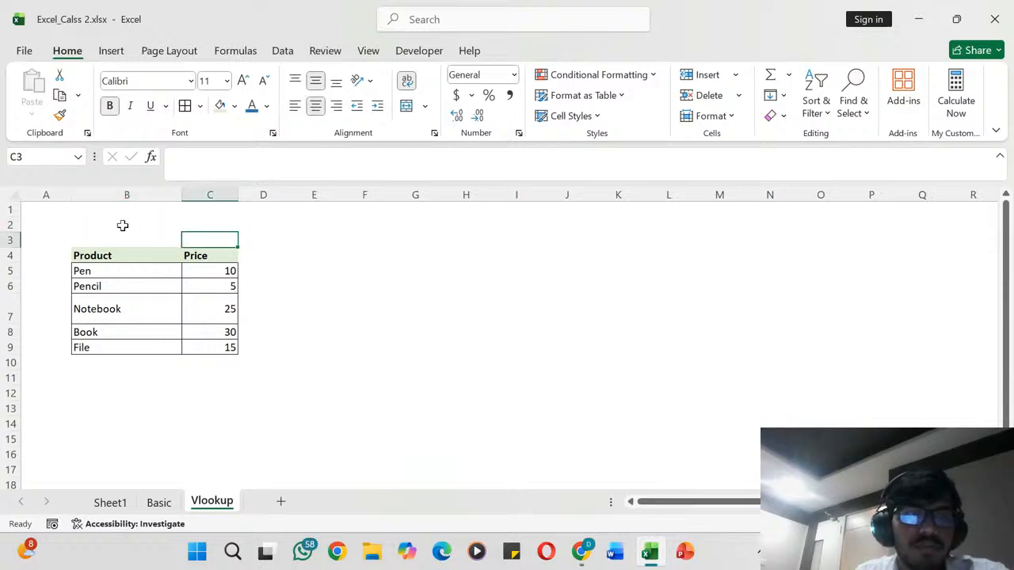
{"action": "left_click", "coordinate": [123, 226]}
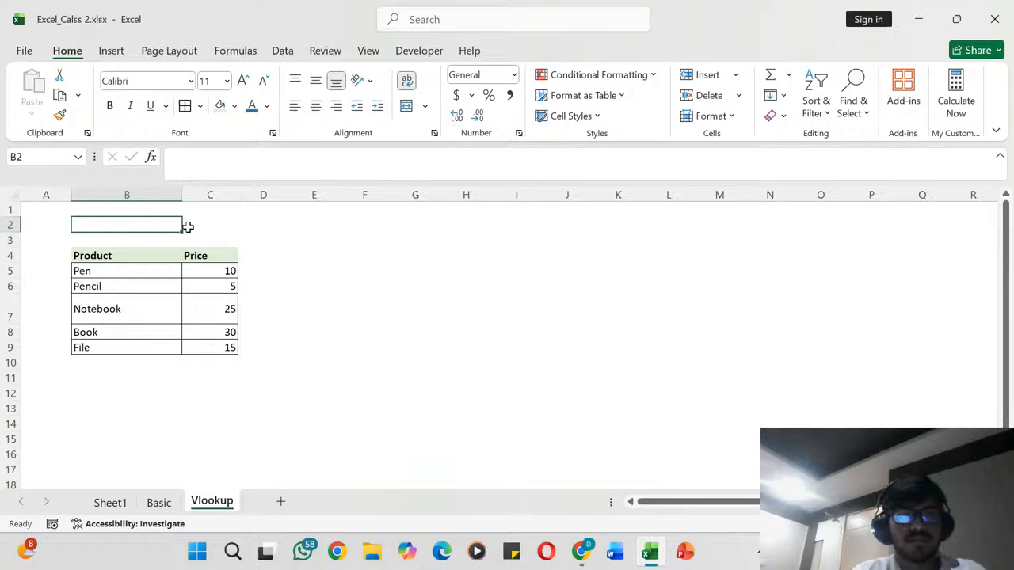
{"action": "left_click", "coordinate": [211, 222]}
- Add a List data validation to cell B2 with the product names =$B$5:$B$9 as its source
{"action": "left_click", "coordinate": [143, 226]}
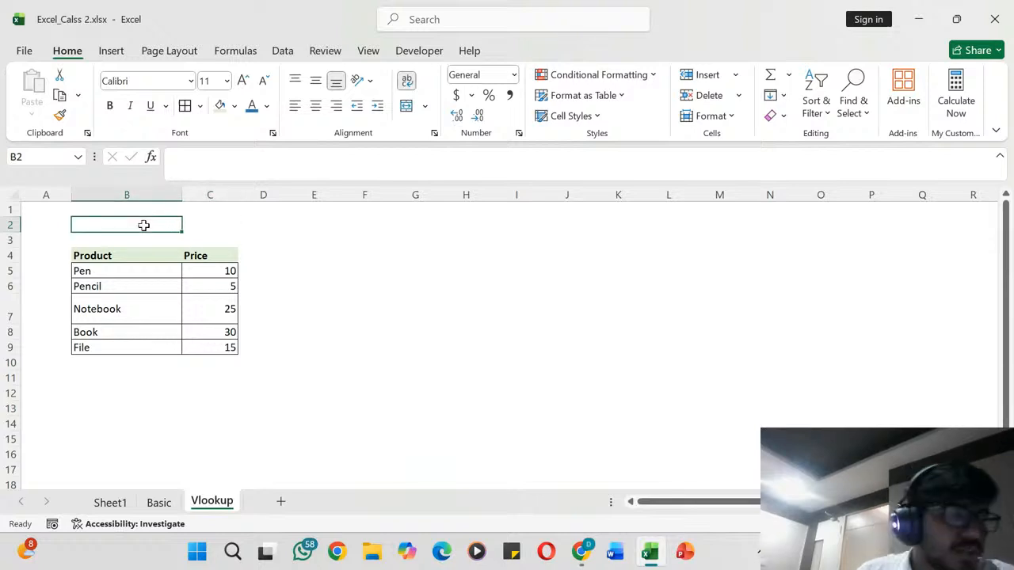
{"action": "left_click", "coordinate": [290, 52]}
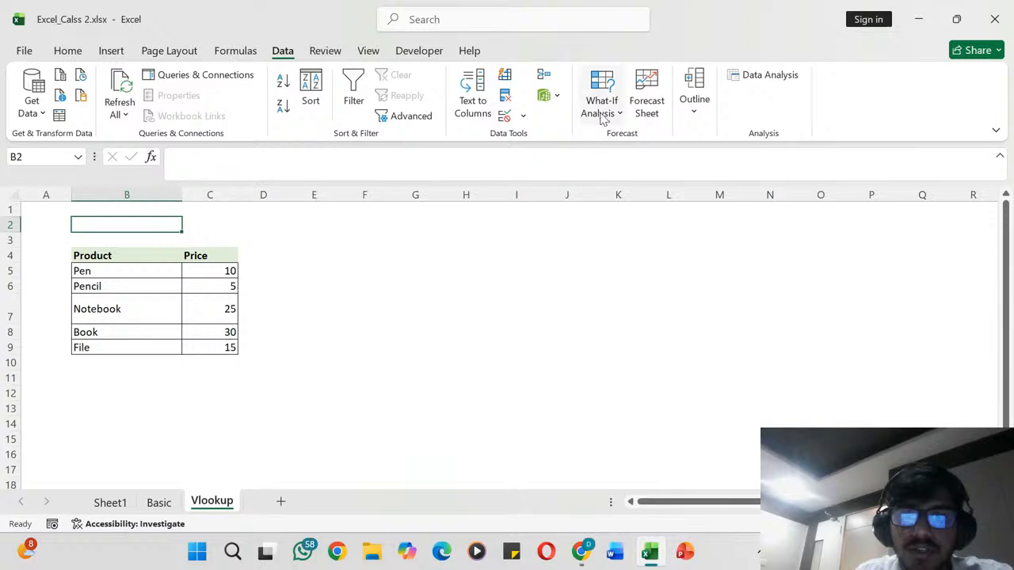
{"action": "left_click", "coordinate": [523, 117]}
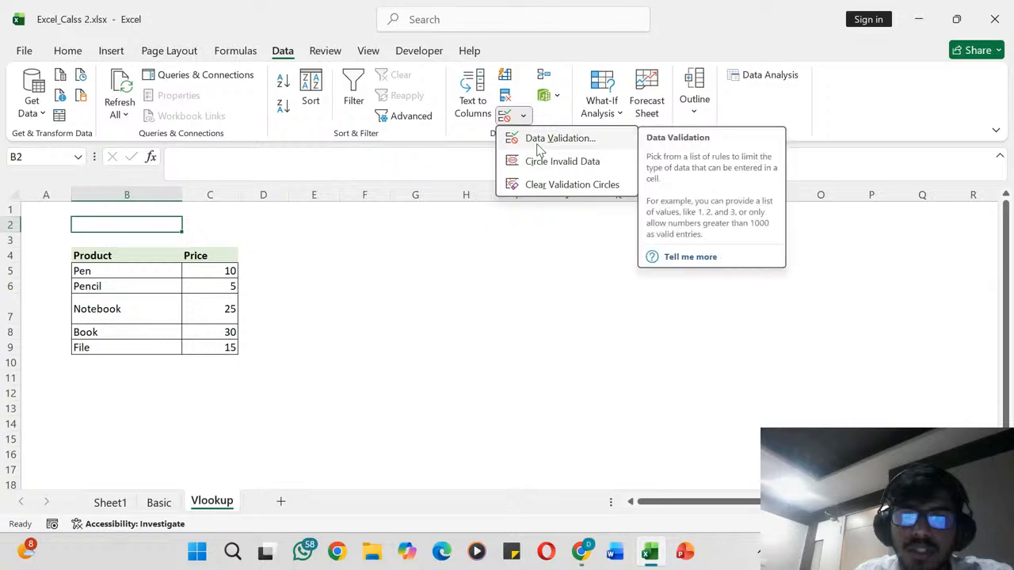
{"action": "left_click", "coordinate": [540, 144]}
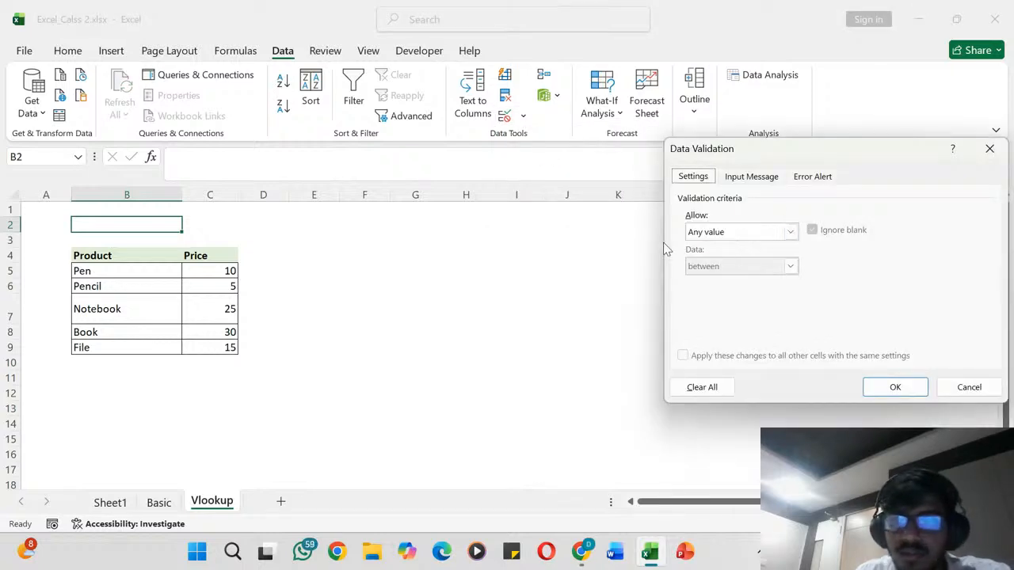
{"action": "left_click", "coordinate": [789, 232]}
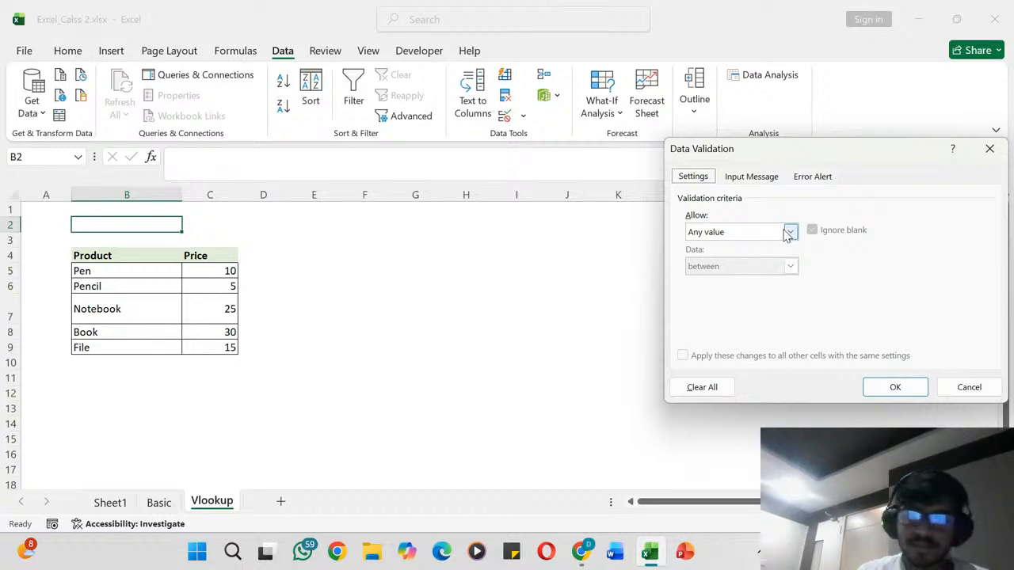
{"action": "left_click", "coordinate": [790, 232]}
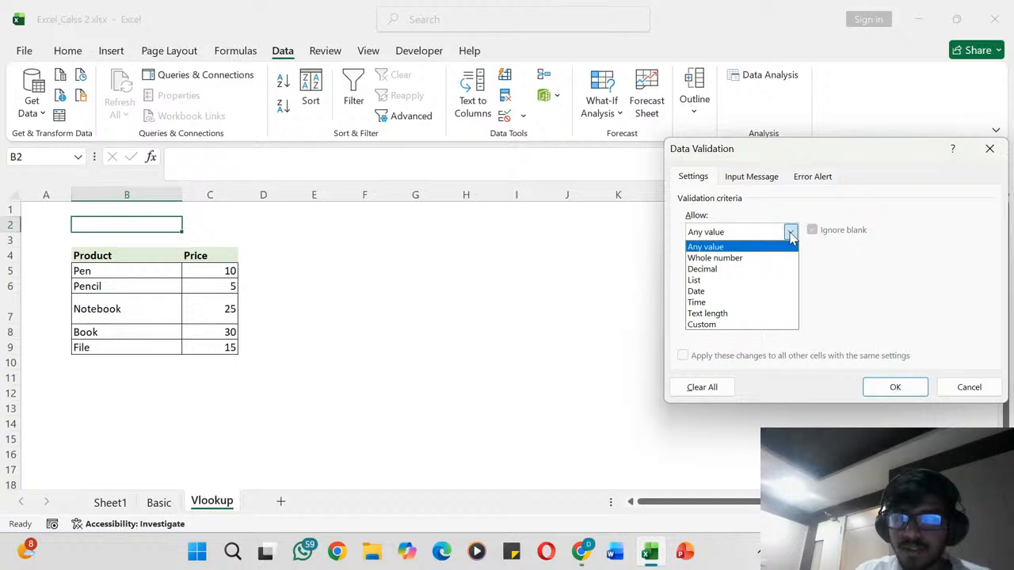
{"action": "left_click", "coordinate": [708, 281]}
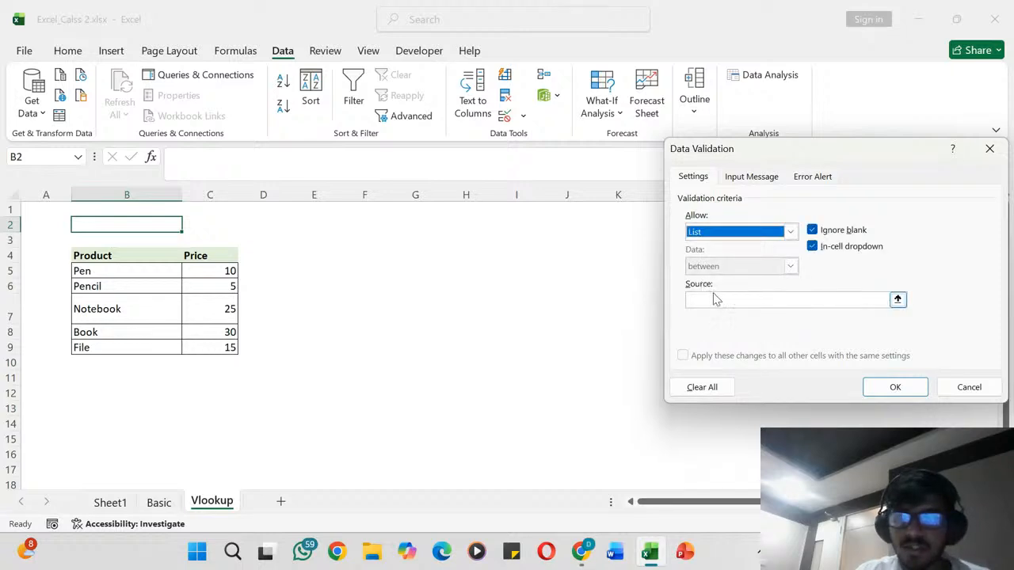
{"action": "left_click", "coordinate": [713, 300]}
{"action": "left_click", "coordinate": [143, 271]}
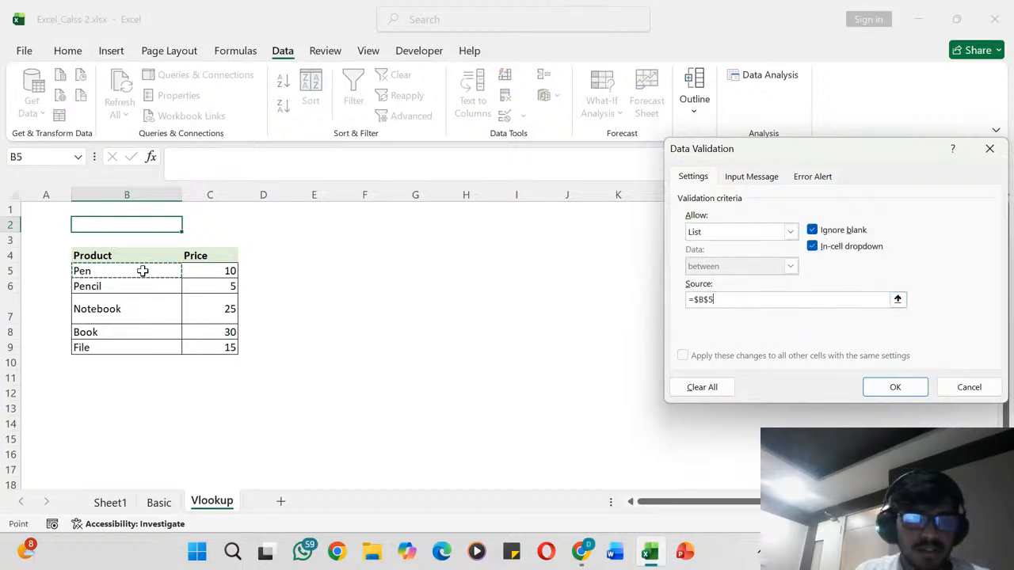
{"action": "left_click_drag", "start_coordinate": [143, 271], "coordinate": [141, 349]}
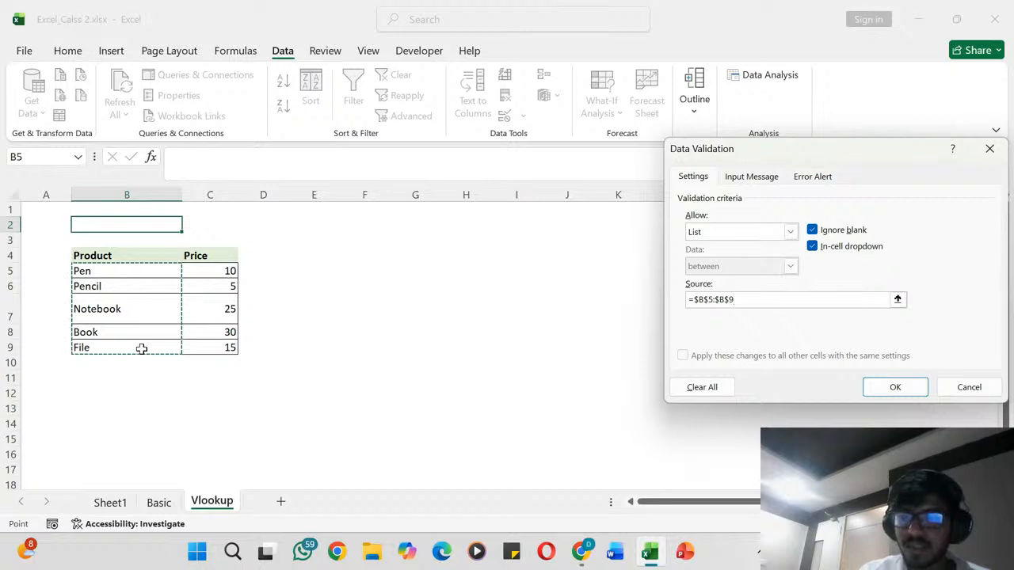
{"action": "left_click", "coordinate": [871, 390]}
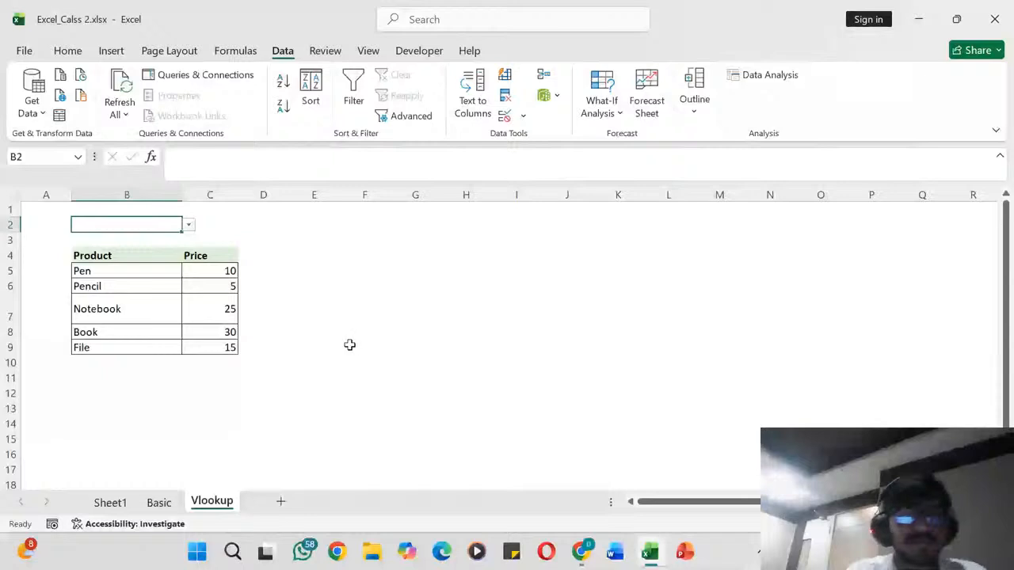
- Try out the product dropdown in B2 by choosing Pen and then Pencil
{"action": "left_click", "coordinate": [210, 238]}
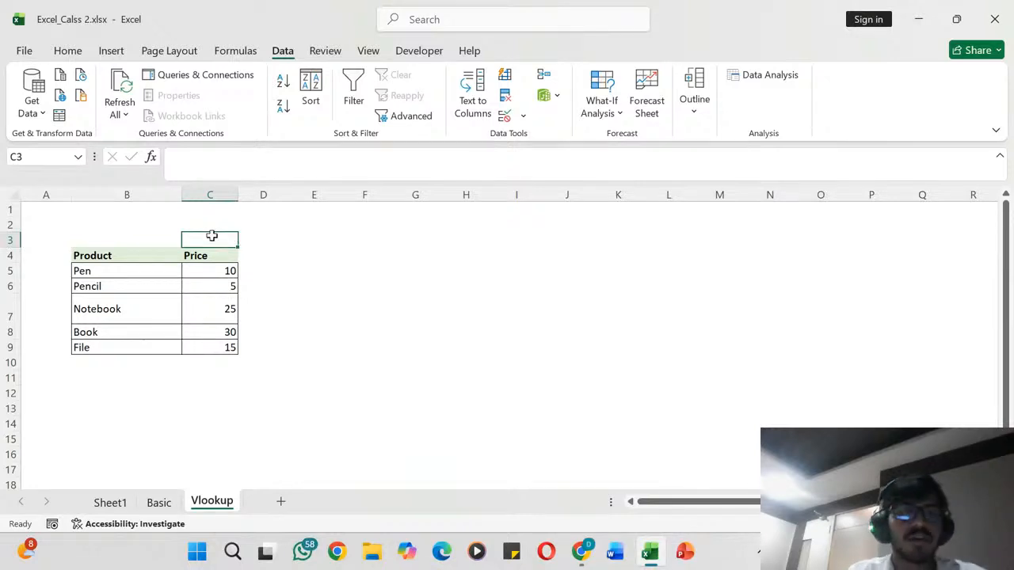
{"action": "left_click", "coordinate": [174, 229]}
{"action": "left_click", "coordinate": [190, 226]}
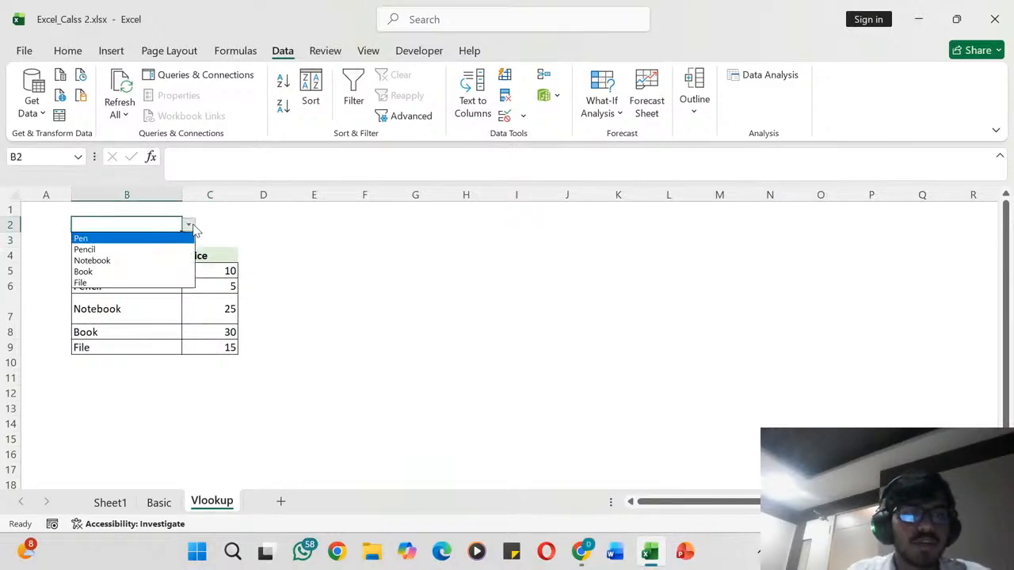
{"action": "left_click", "coordinate": [156, 238]}
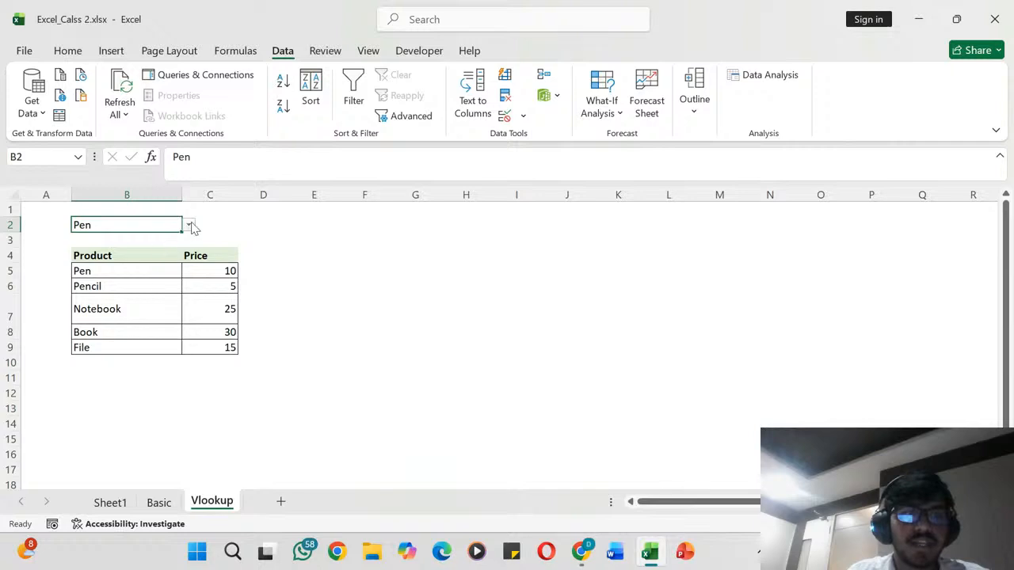
{"action": "left_click", "coordinate": [190, 228]}
{"action": "left_click", "coordinate": [163, 251]}
{"action": "left_click", "coordinate": [162, 251]}
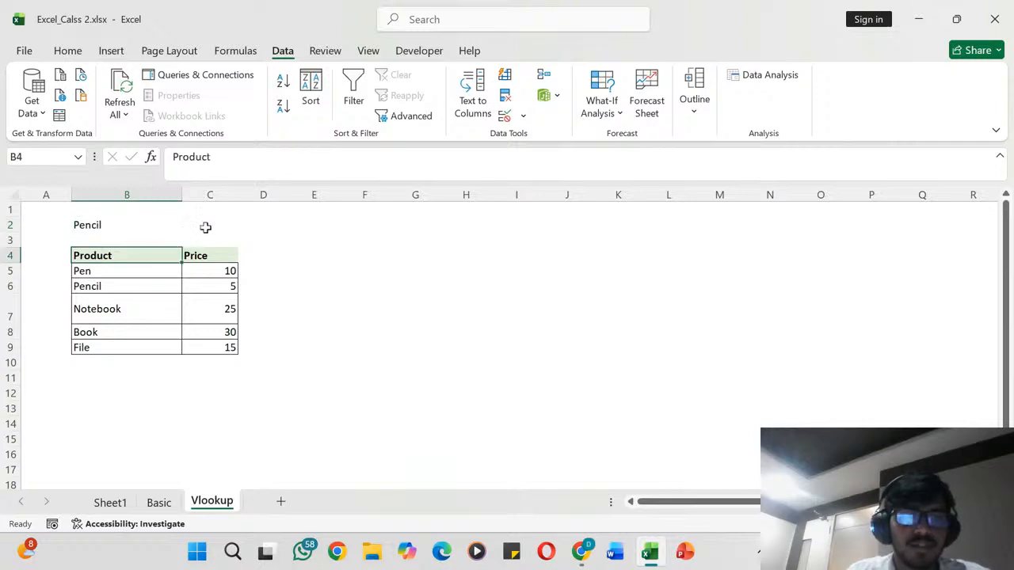
- Enter the formula =VLOOKUP(B2,B5:C9,2) in cell C2 to look up the price of the chosen product
{"action": "left_click", "coordinate": [210, 224]}
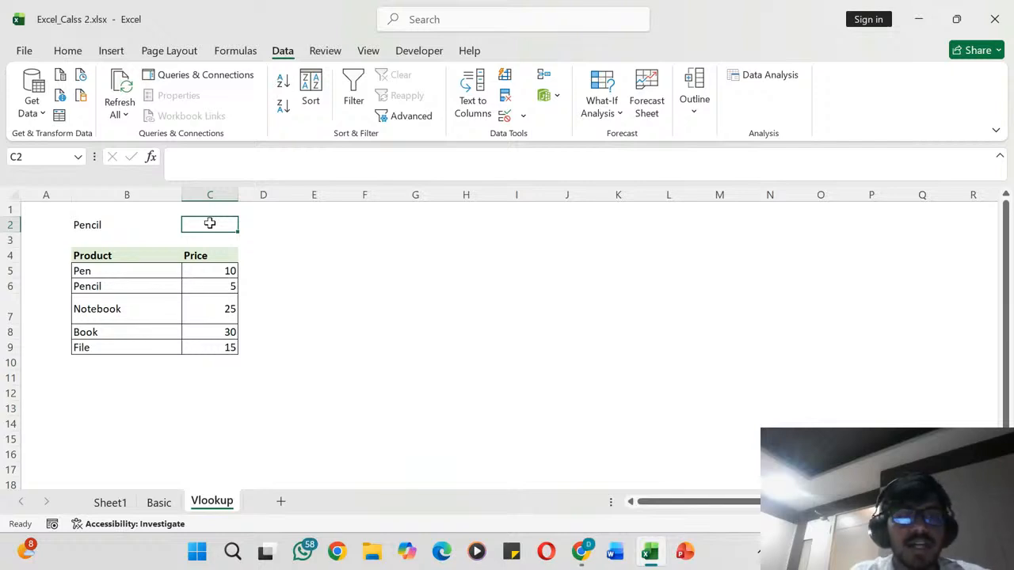
{"action": "type", "text": "="}
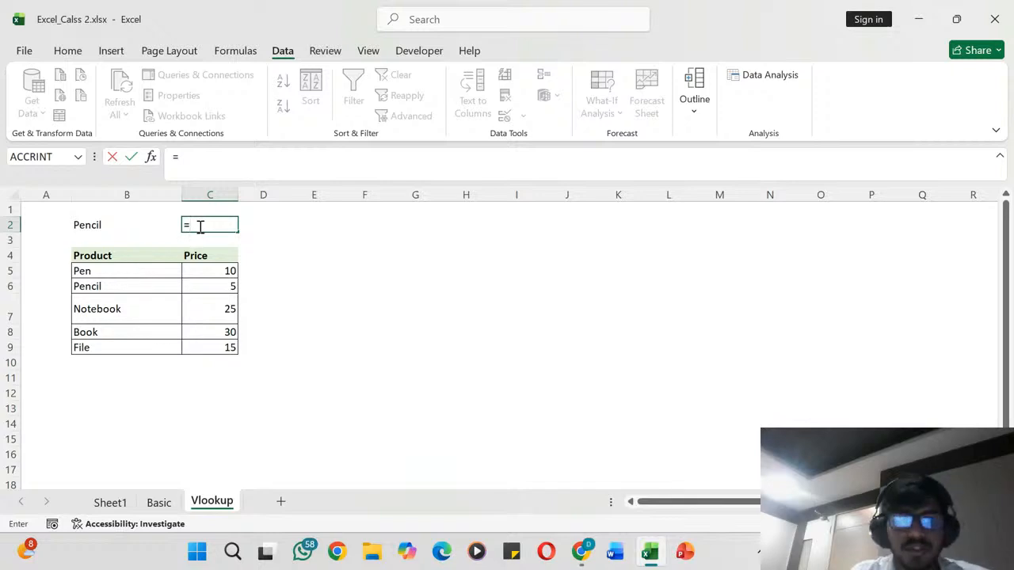
{"action": "key", "text": "BackSpace"}
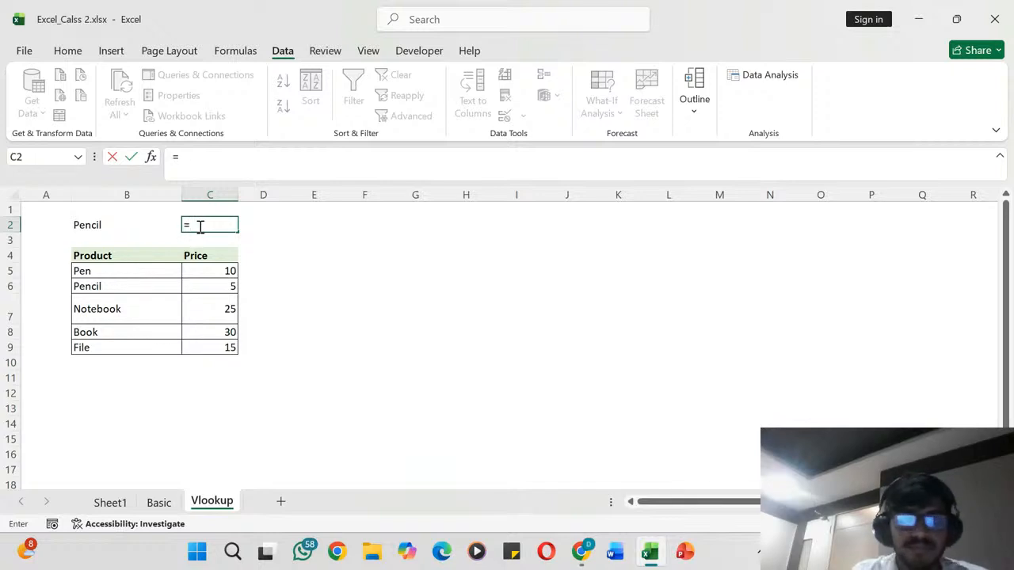
{"action": "type", "text": "=VLOO"}
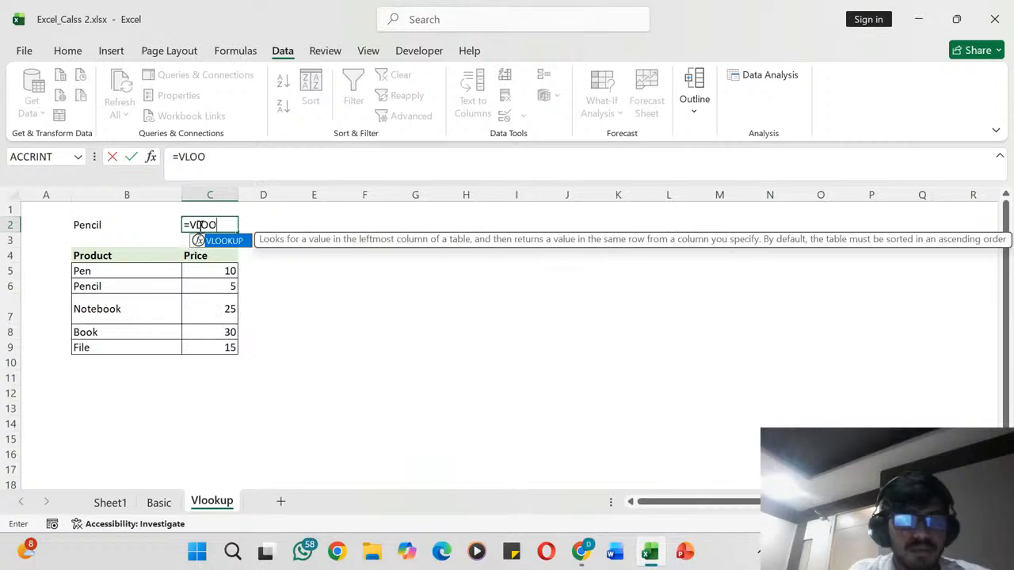
{"action": "type", "text": "KUP("}
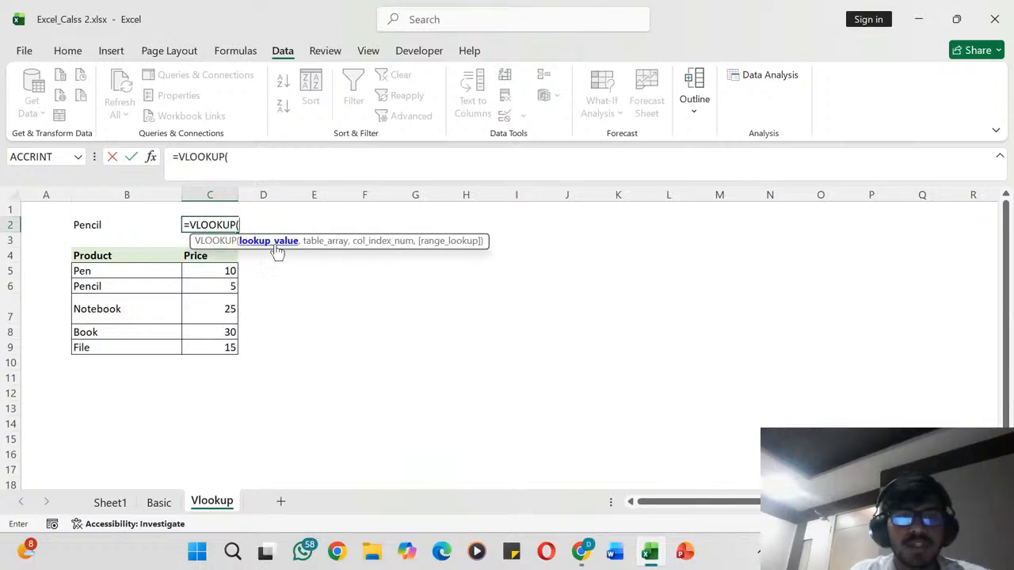
{"action": "left_click", "coordinate": [120, 225]}
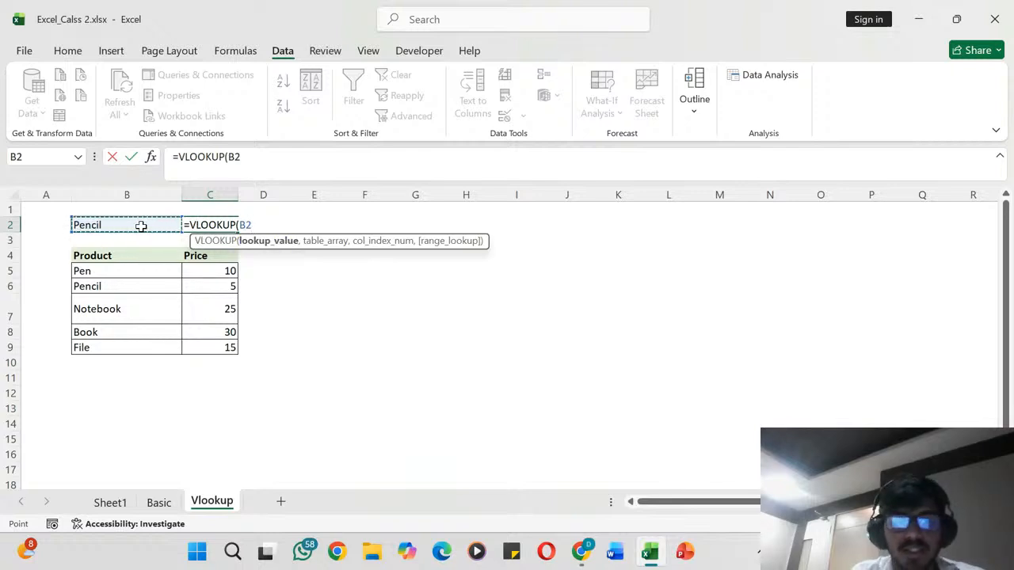
{"action": "type", "text": ","}
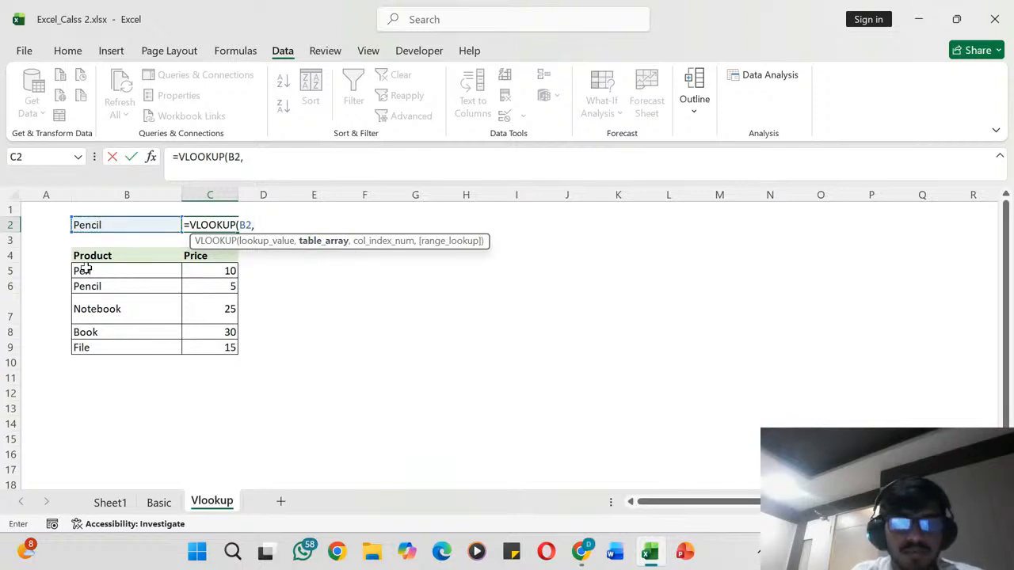
{"action": "left_click_drag", "start_coordinate": [85, 269], "coordinate": [196, 349]}
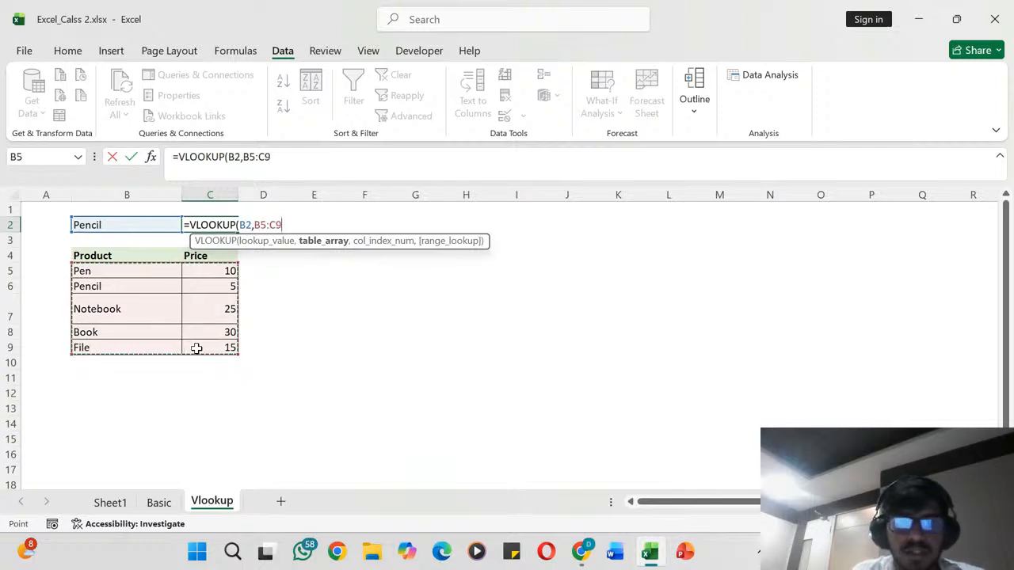
{"action": "type", "text": ","}
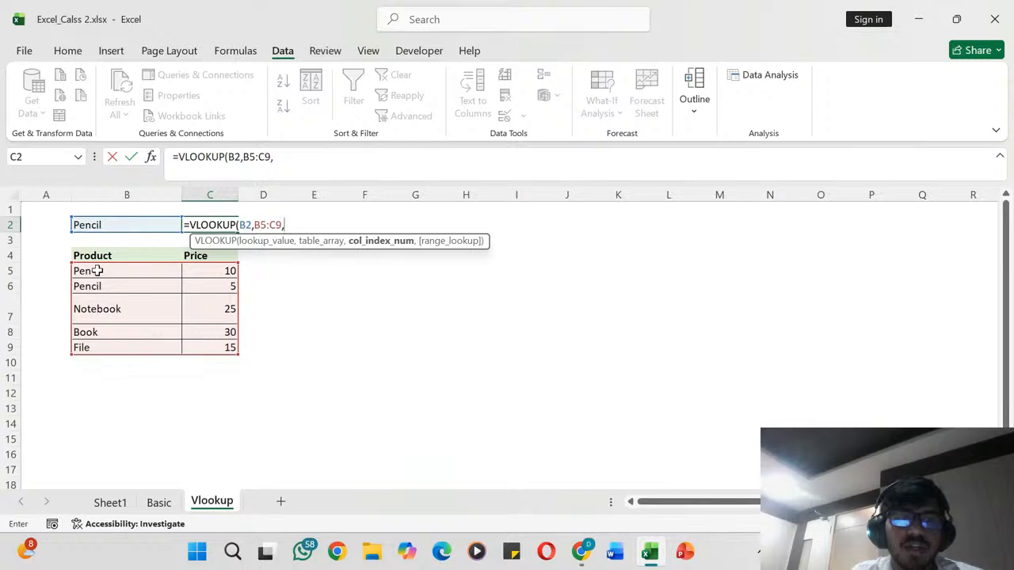
{"action": "type", "text": "2"}
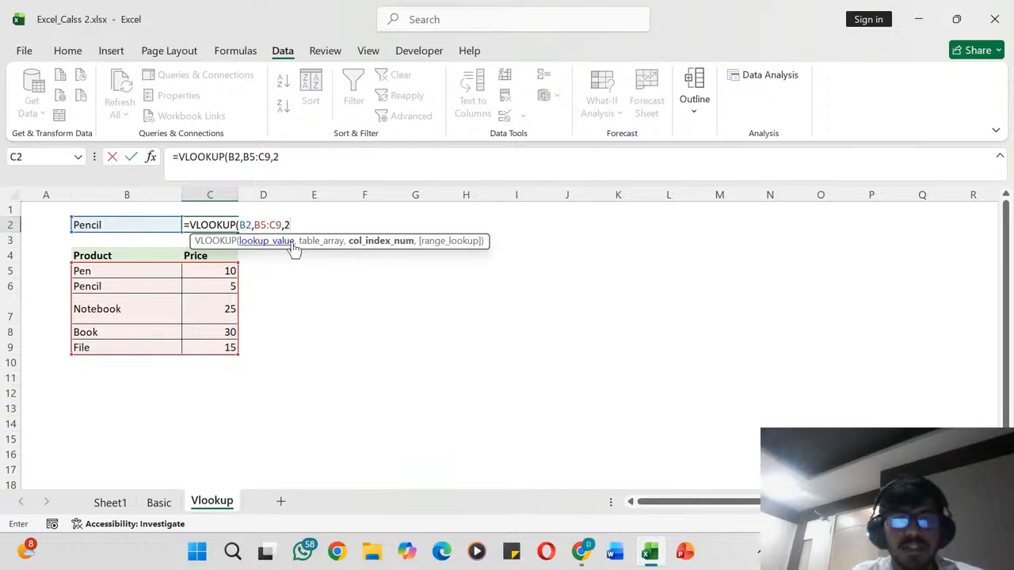
{"action": "type", "text": ")"}
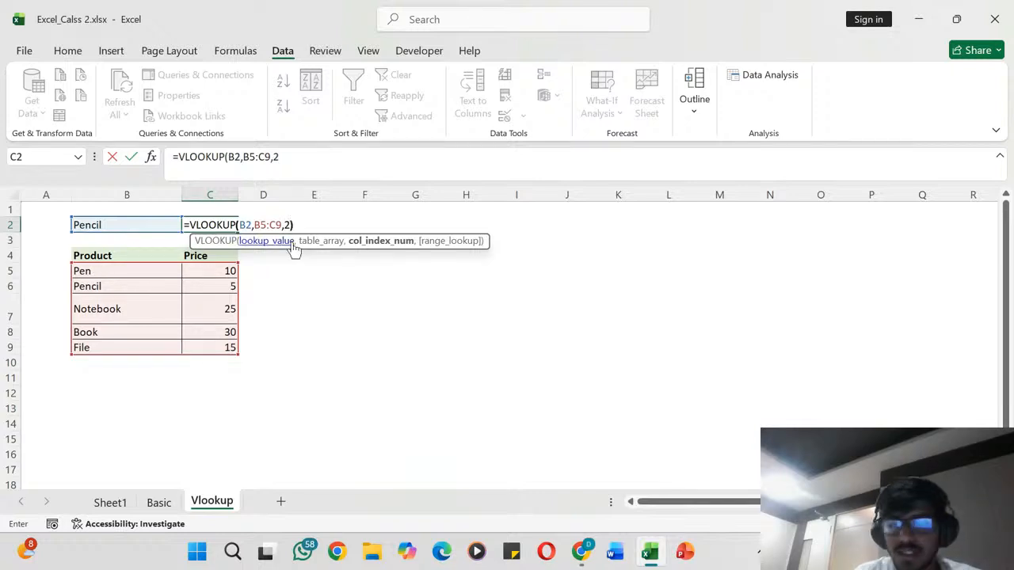
{"action": "key", "text": "Return"}
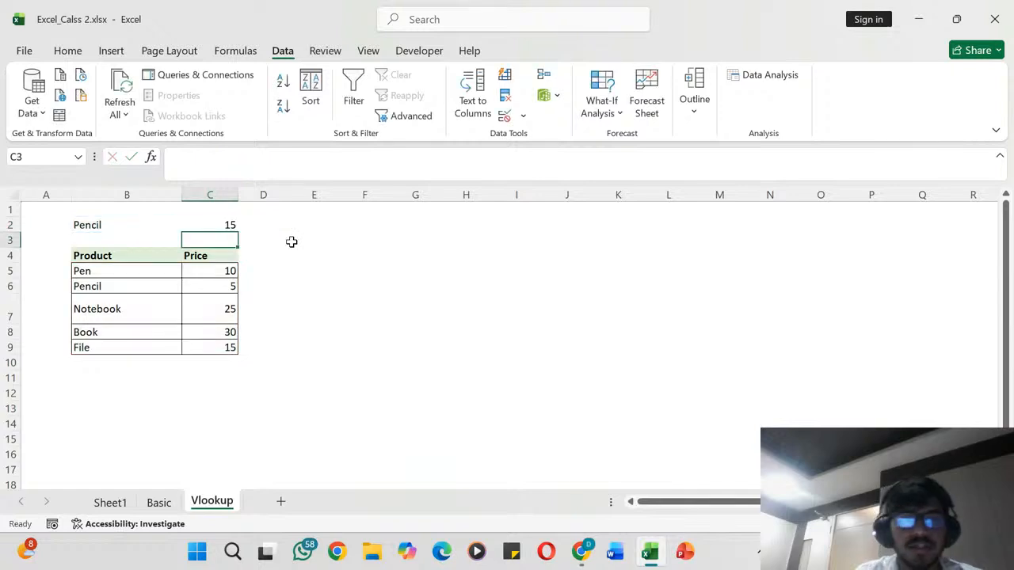
- Test the lookup by choosing Book in B2, and inspect the VLOOKUP formula in C2
{"action": "left_click", "coordinate": [134, 225]}
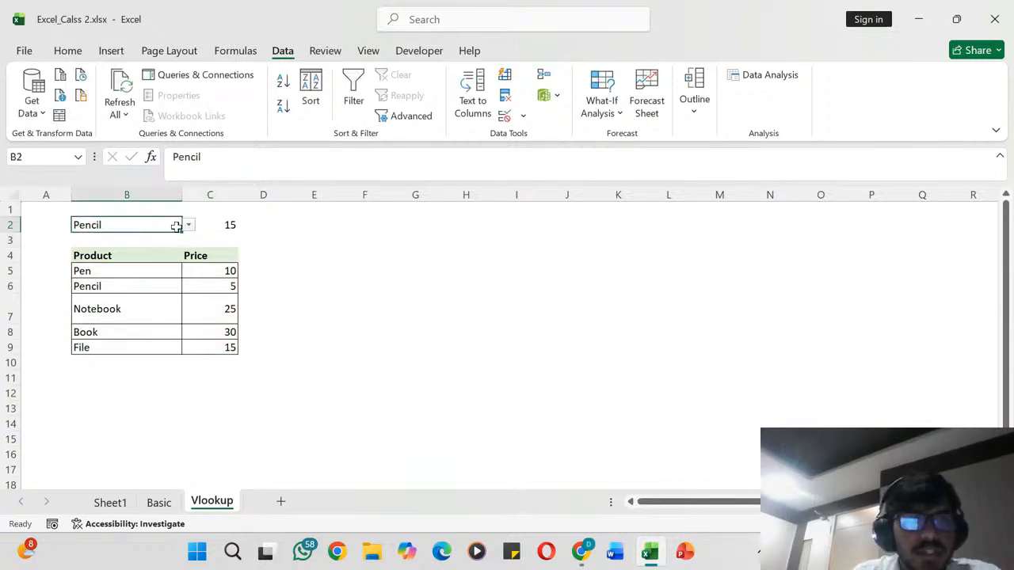
{"action": "left_click", "coordinate": [189, 228]}
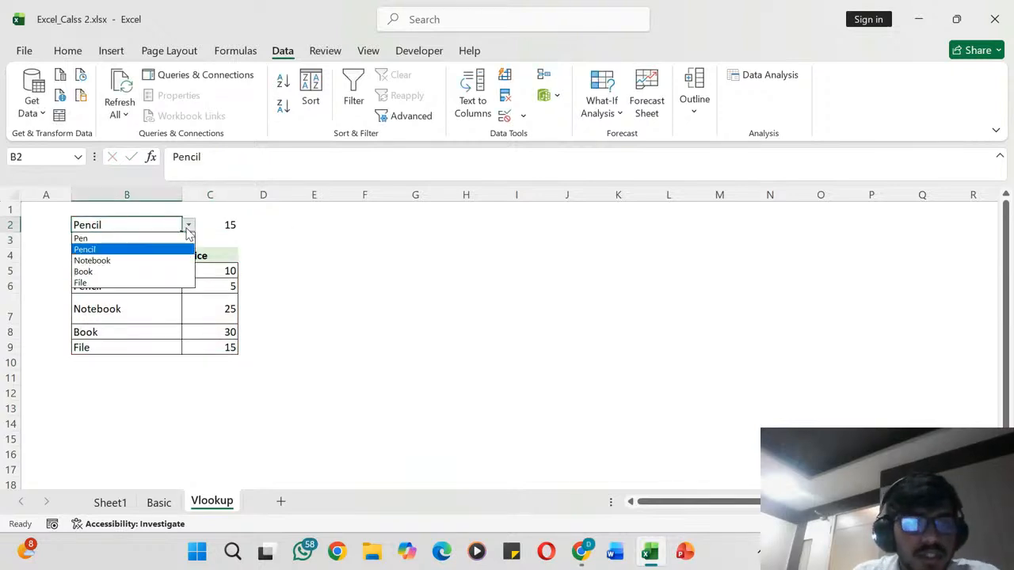
{"action": "left_click", "coordinate": [99, 273]}
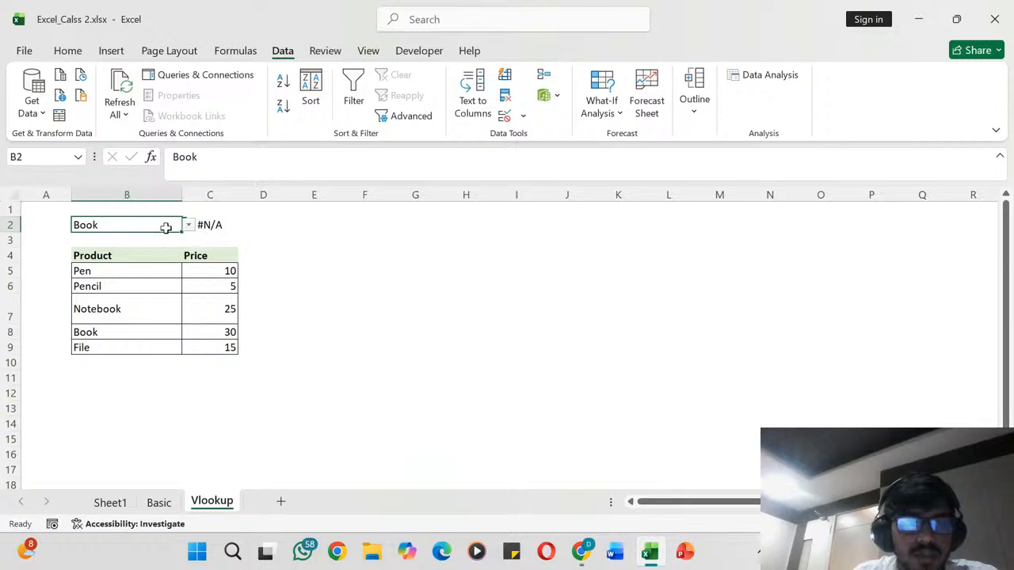
{"action": "left_click", "coordinate": [210, 225]}
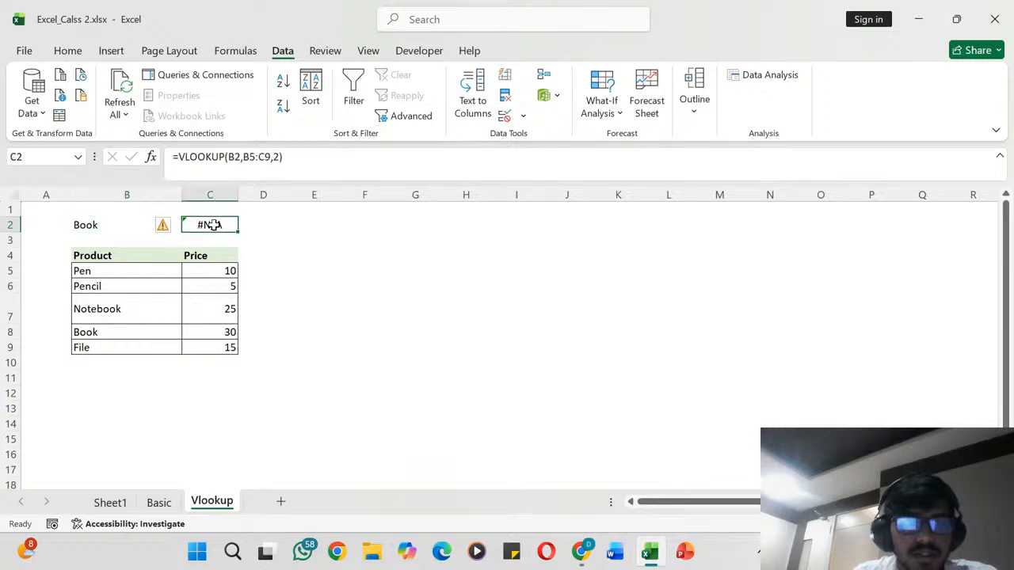
{"action": "left_click", "coordinate": [261, 157]}
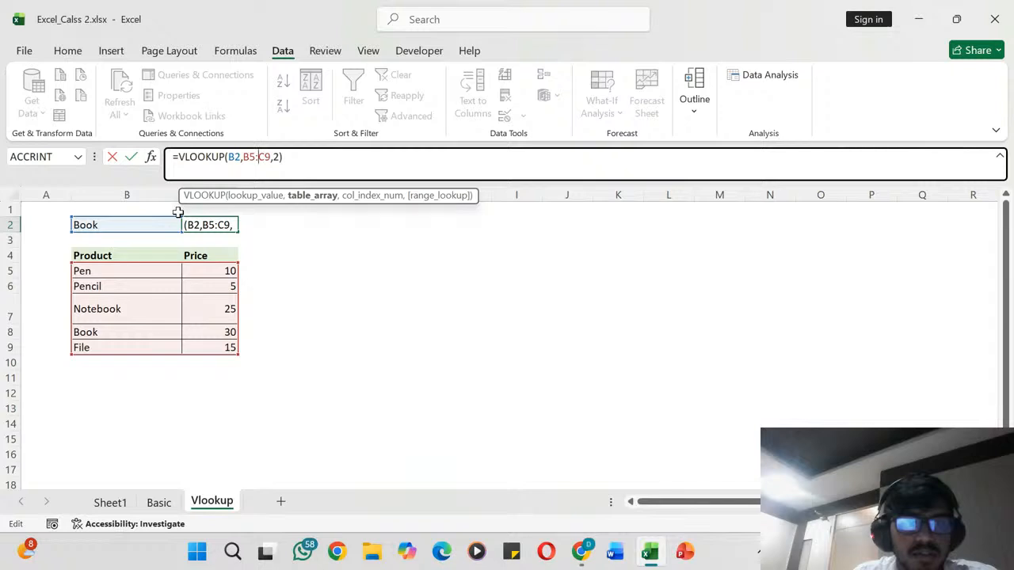
{"action": "key", "text": "Return"}
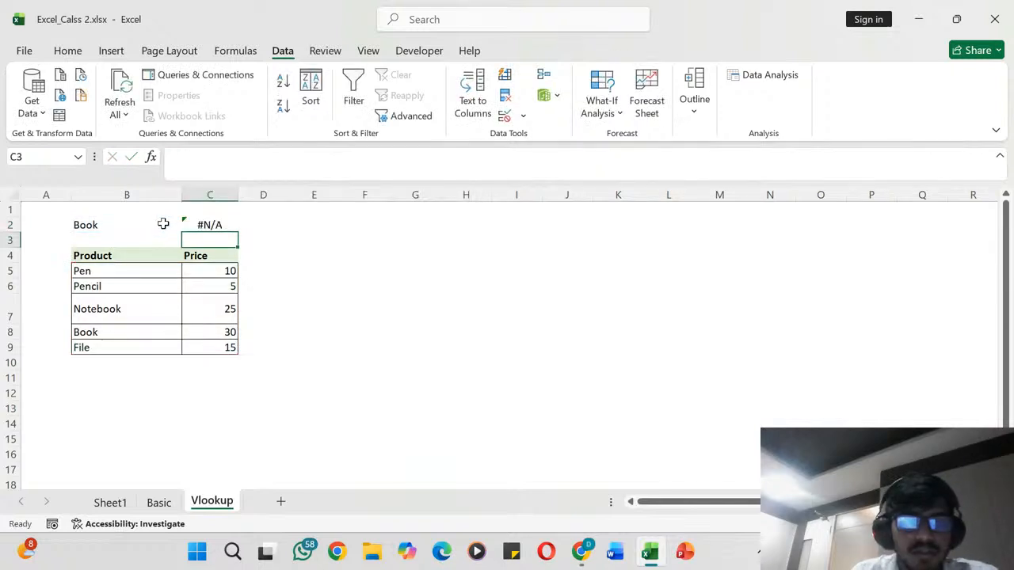
- Test the lookup with two more products by choosing Pencil and then File in B2
{"action": "left_click", "coordinate": [162, 225]}
{"action": "left_click", "coordinate": [190, 227]}
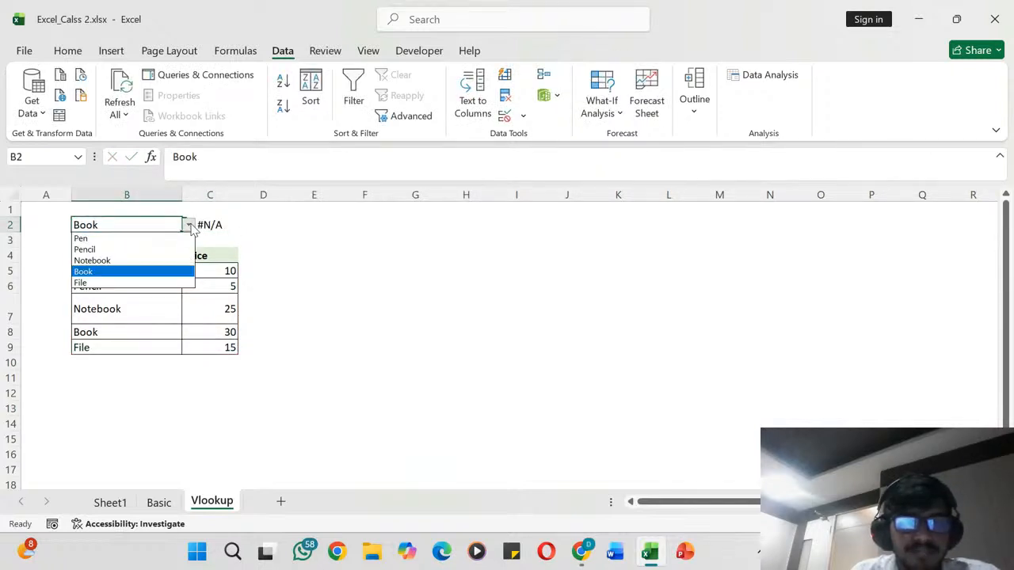
{"action": "left_click", "coordinate": [150, 249]}
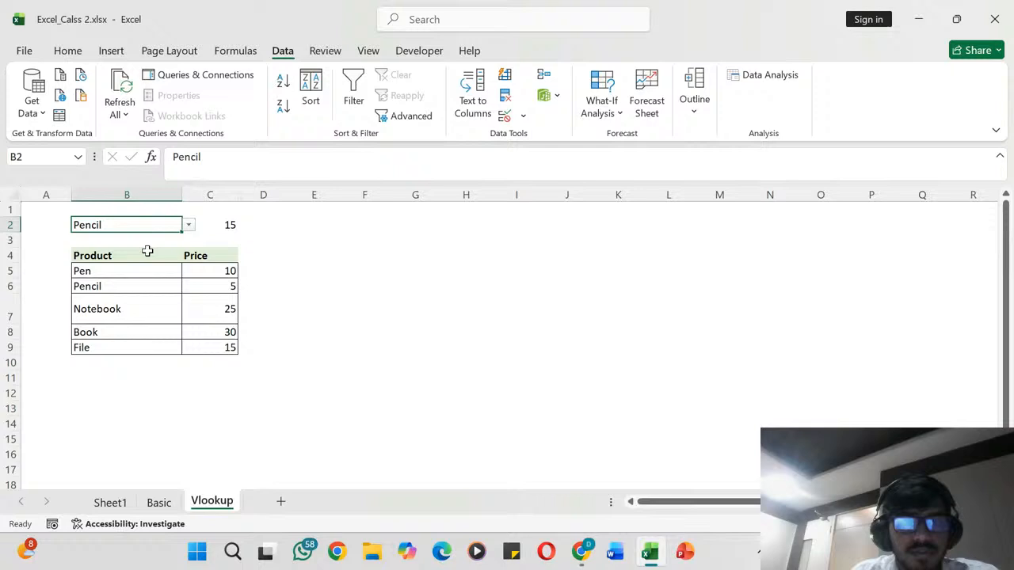
{"action": "left_click", "coordinate": [191, 227]}
{"action": "left_click", "coordinate": [150, 280]}
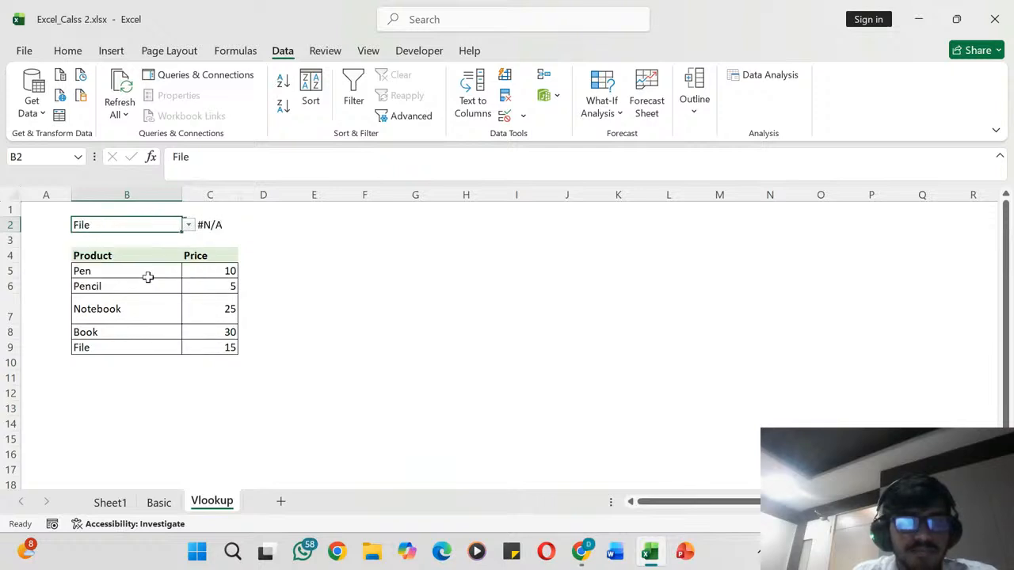
- Check the arguments of the formula in C2 against the product table range B5:C9
{"action": "left_click", "coordinate": [214, 224]}
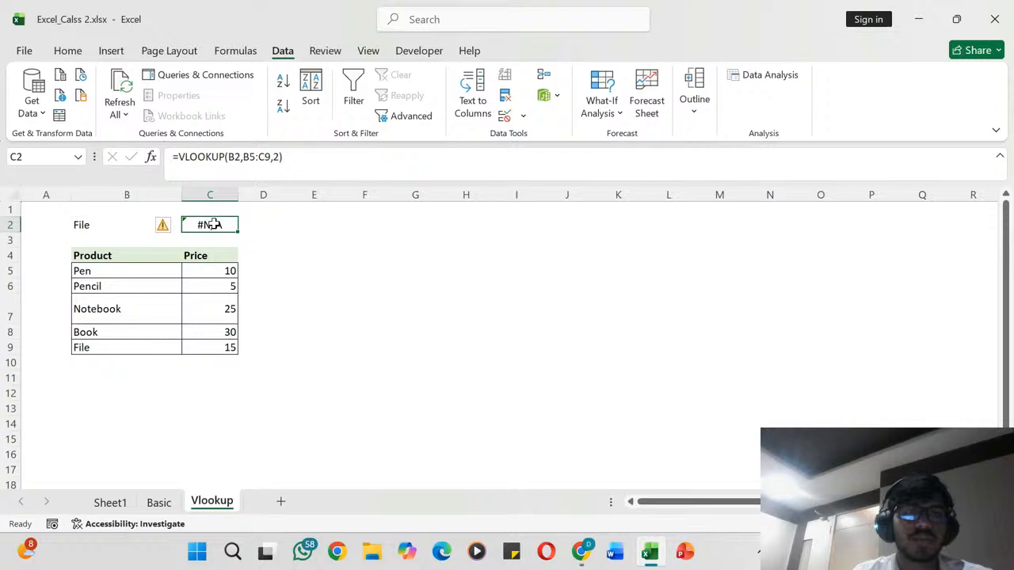
{"action": "left_click", "coordinate": [241, 157]}
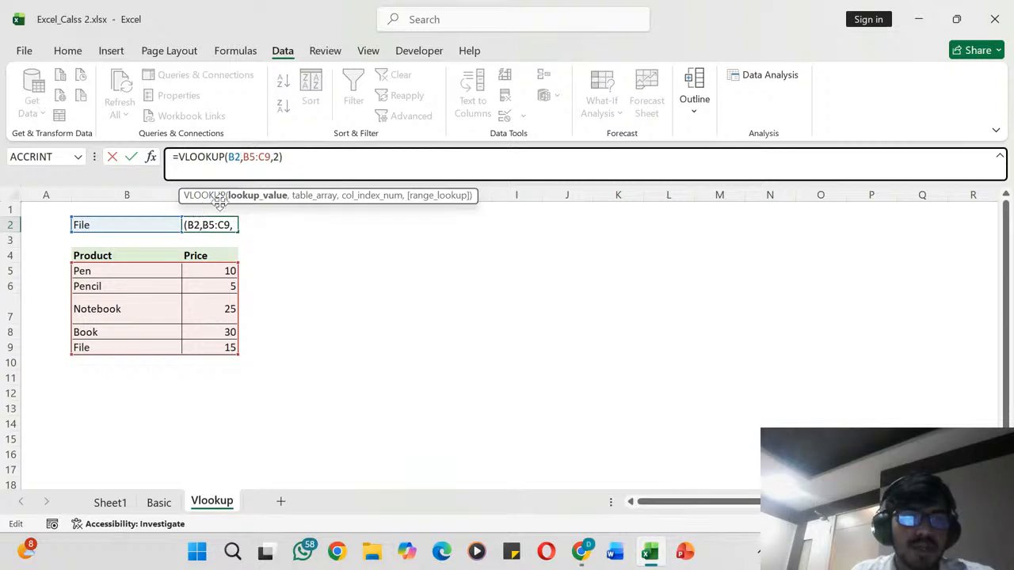
{"action": "left_click", "coordinate": [95, 271]}
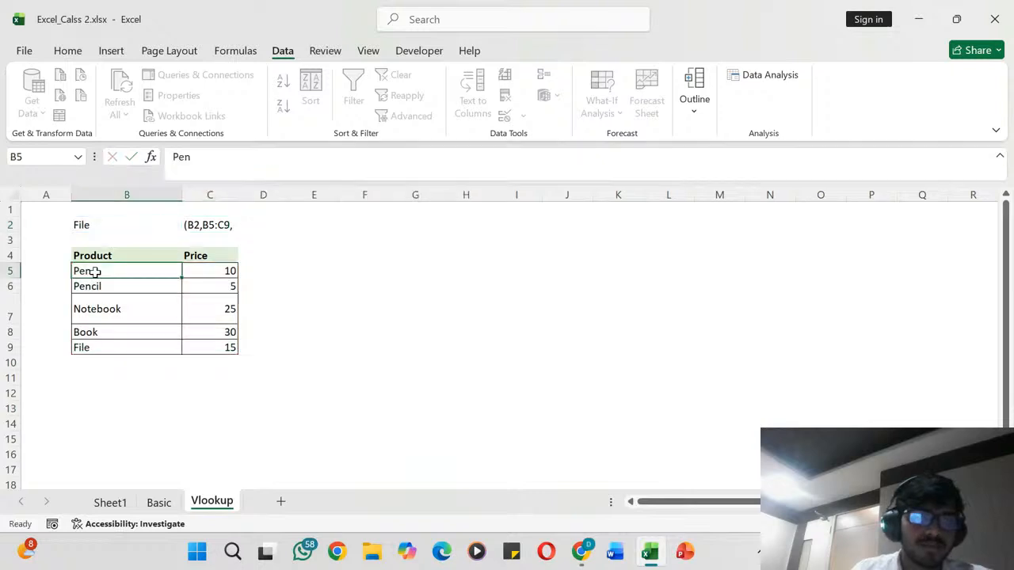
{"action": "left_click_drag", "start_coordinate": [95, 271], "coordinate": [211, 346]}
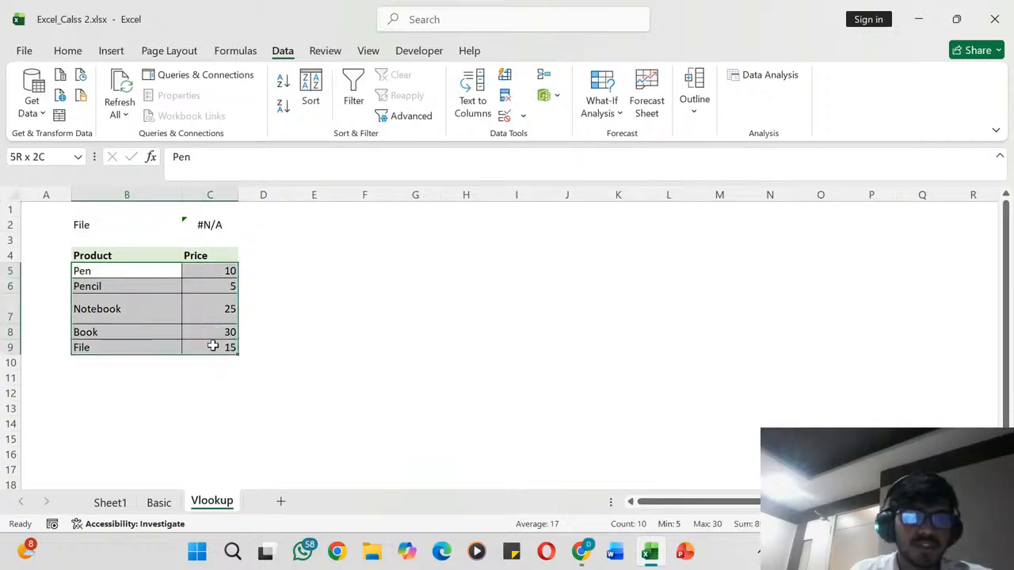
- Re-enter the Notebook entry in B7 and reduce row 7 to a single line's height
{"action": "left_click", "coordinate": [87, 311]}
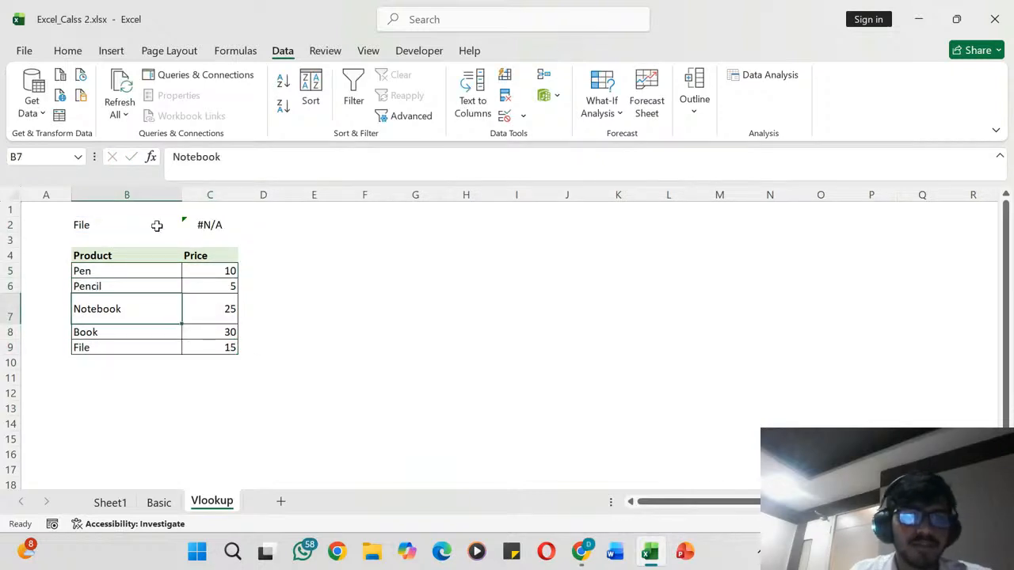
{"action": "left_click", "coordinate": [194, 171]}
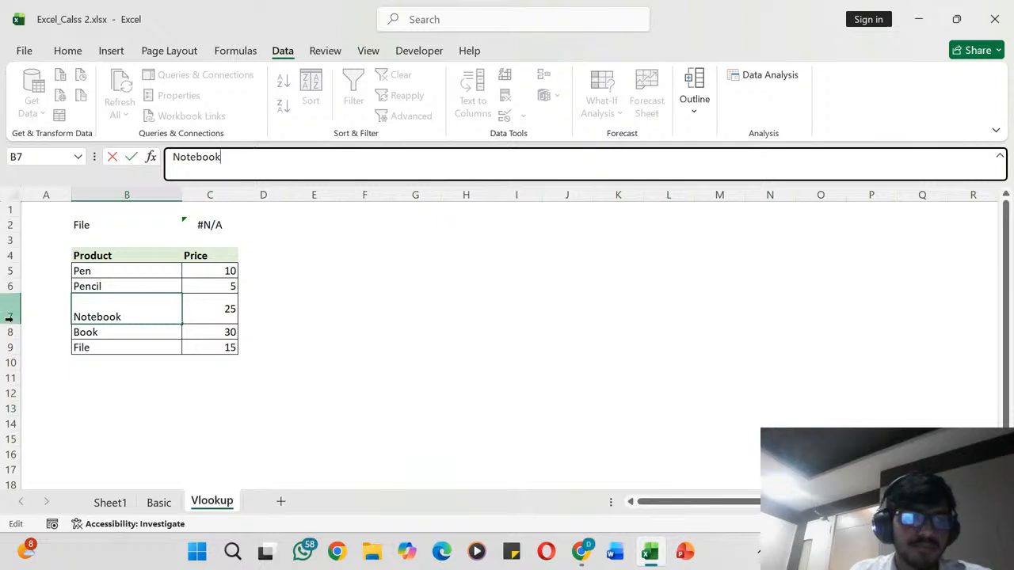
{"action": "left_click", "coordinate": [46, 305]}
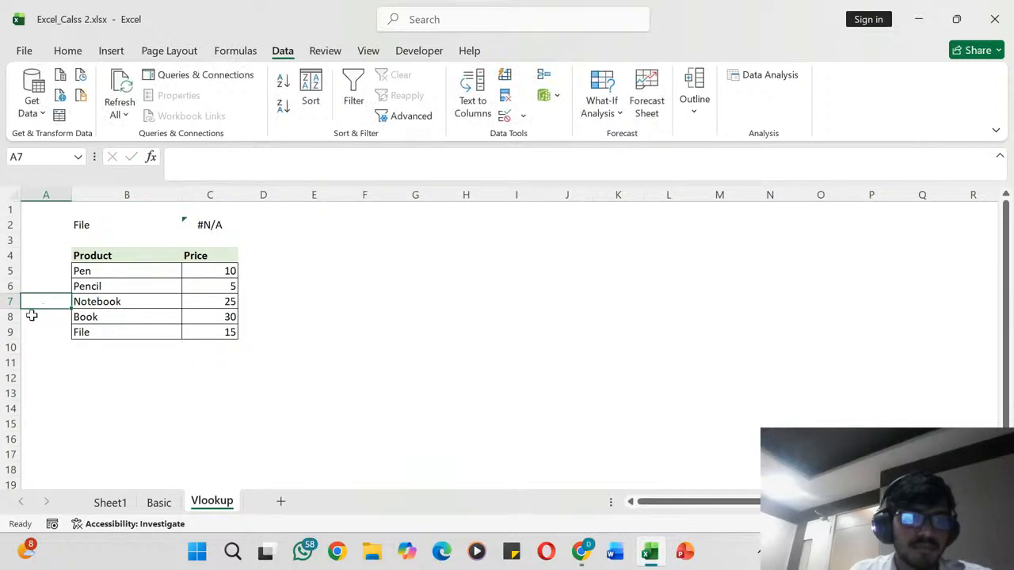
- Choose Notebook from the product dropdown in B2 to test its price lookup
{"action": "left_click", "coordinate": [132, 225]}
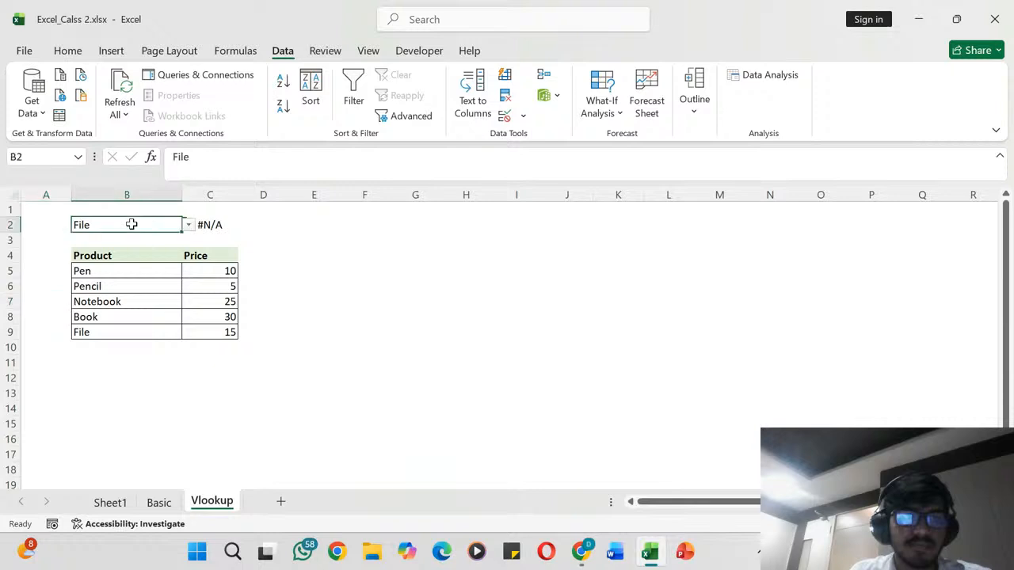
{"action": "left_click", "coordinate": [189, 225]}
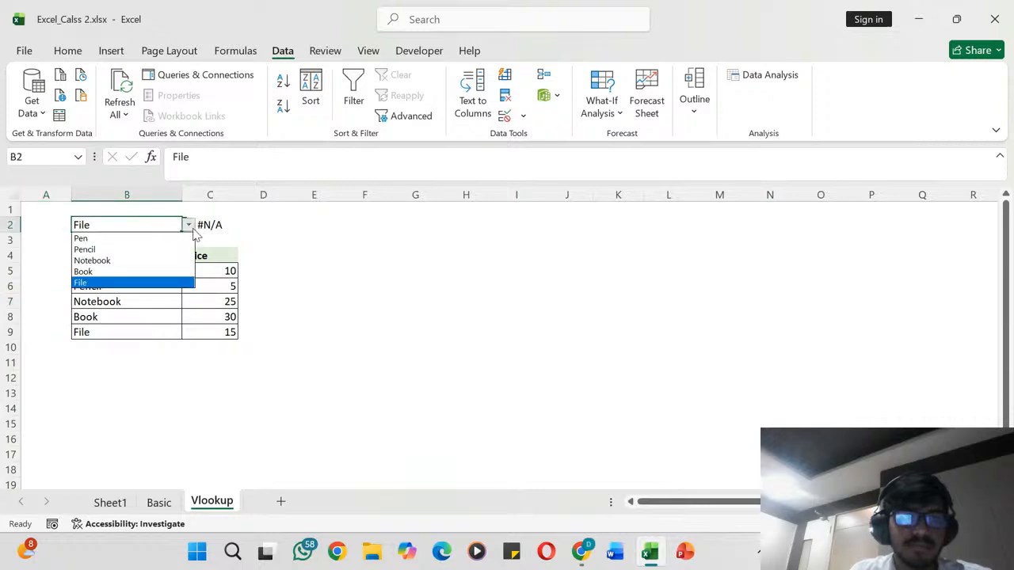
{"action": "left_click", "coordinate": [150, 259]}
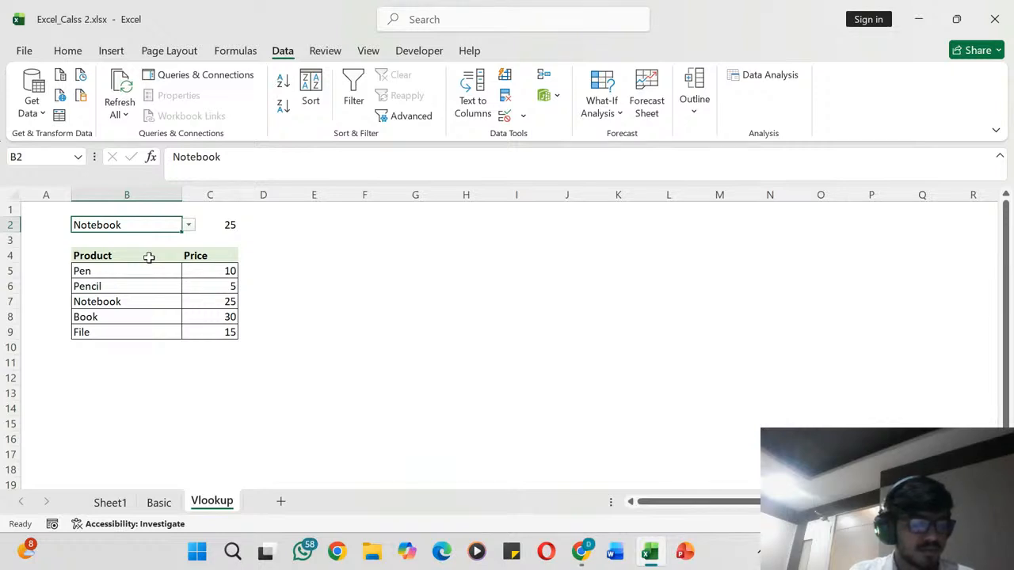
- Enter a VLOOKUP formula in C2 that looks up B2 in $B$5:$C$9 and returns column 2, without a match-type argument
{"action": "left_click", "coordinate": [234, 226]}
{"action": "type", "text": "=VLOO"}
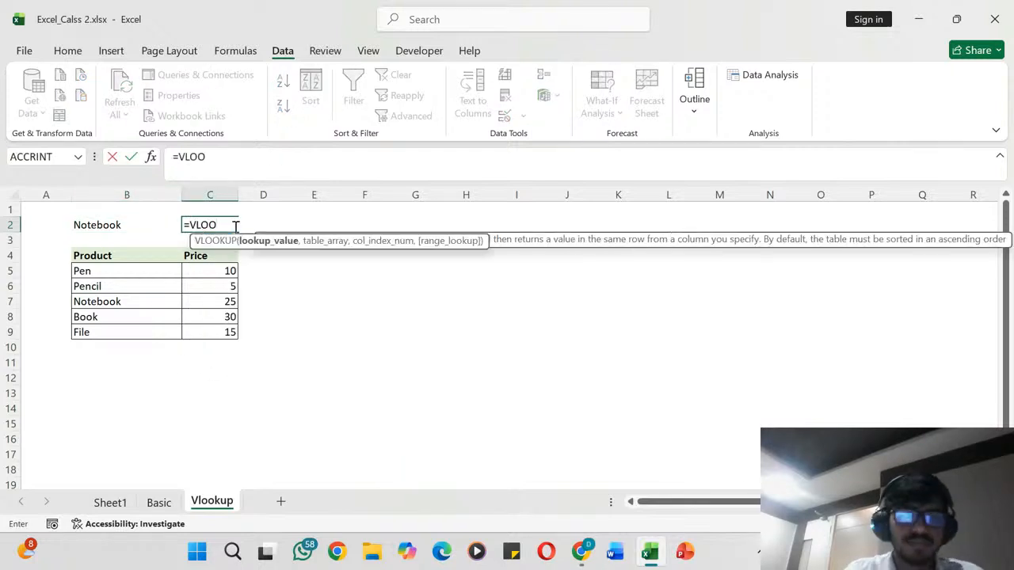
{"action": "key", "text": "Tab"}
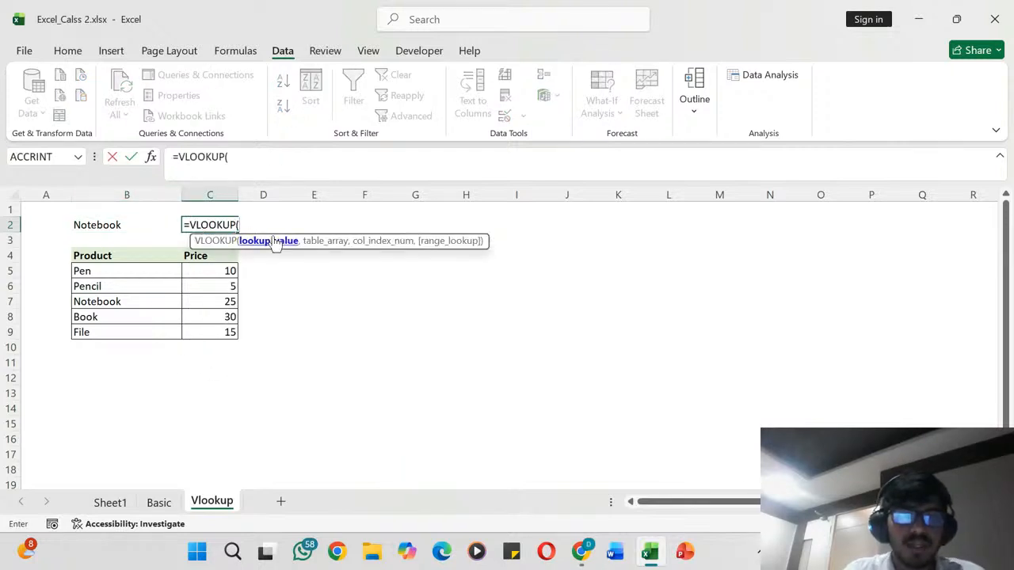
{"action": "left_click", "coordinate": [158, 229]}
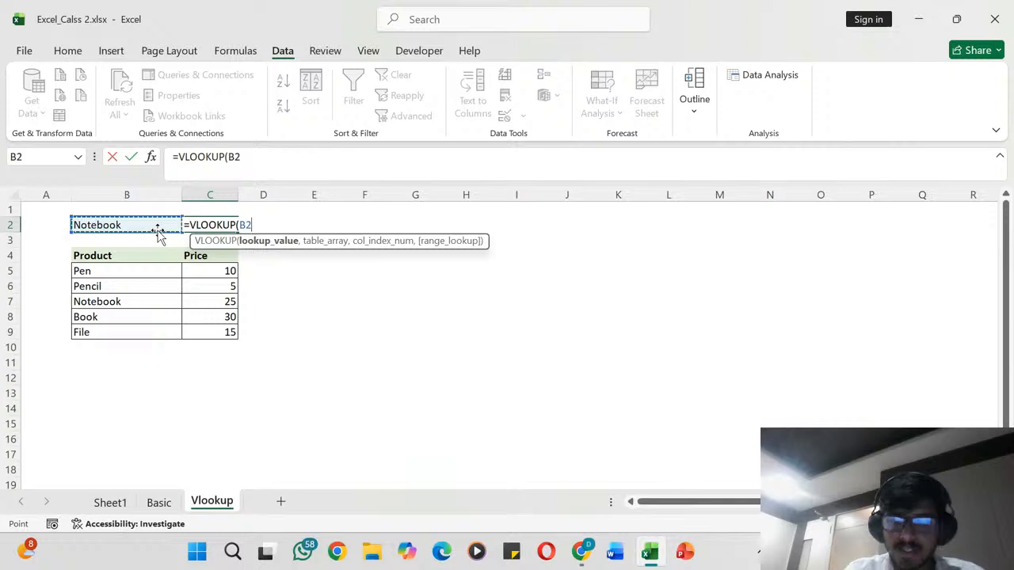
{"action": "type", "text": ","}
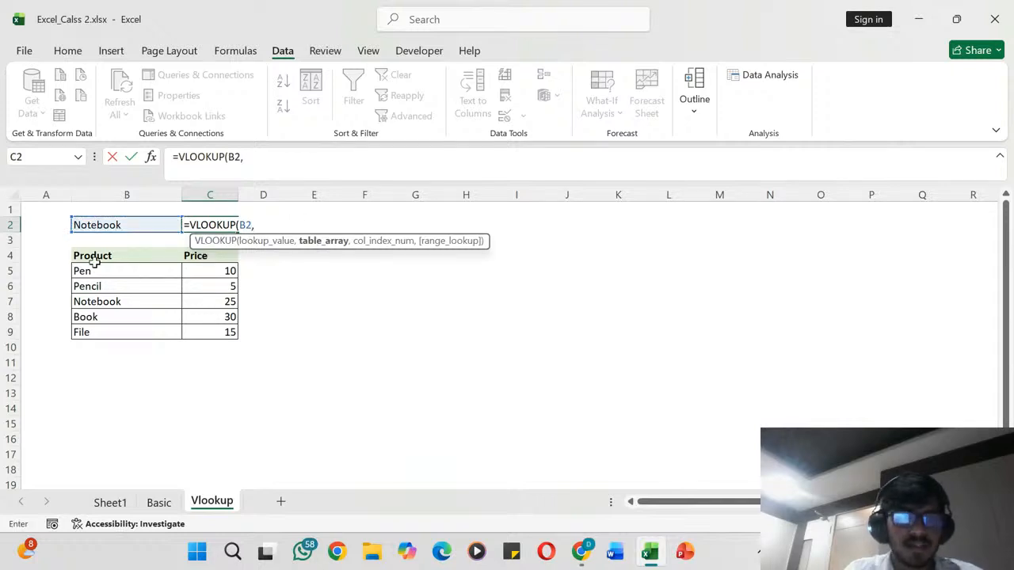
{"action": "left_click_drag", "start_coordinate": [82, 271], "coordinate": [225, 332]}
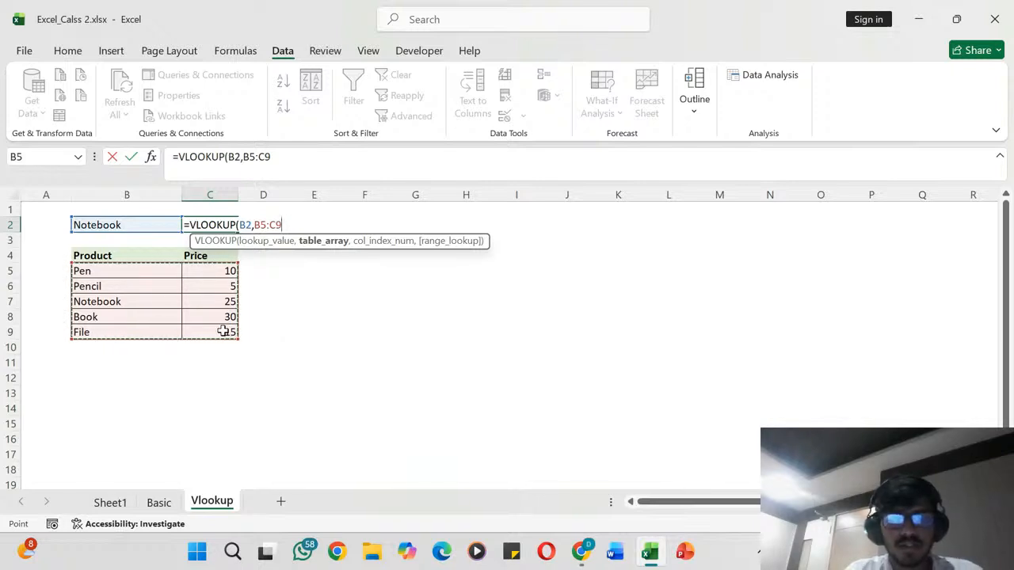
{"action": "key", "text": "F4"}
{"action": "type", "text": ",2"}
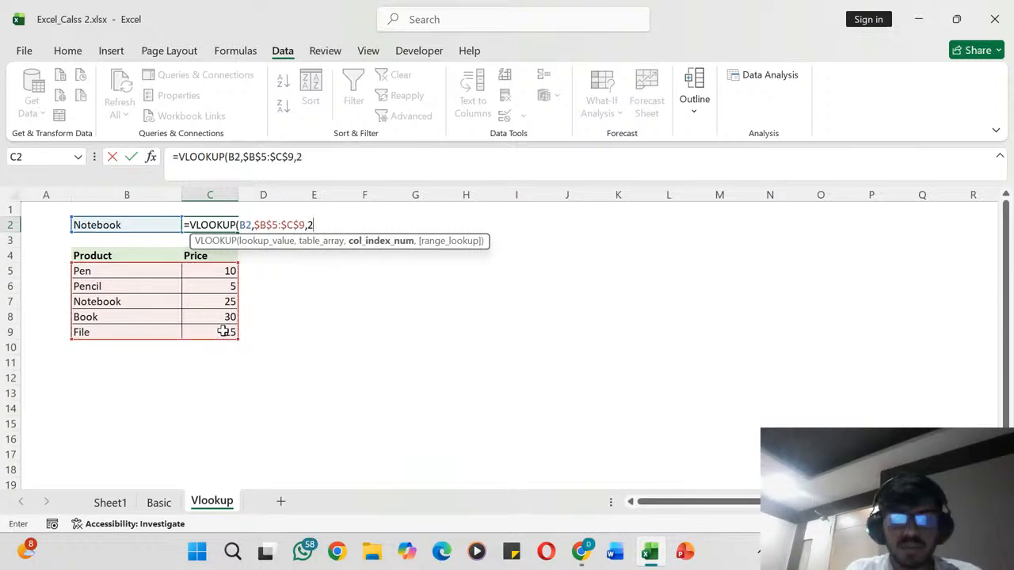
{"action": "key", "text": "Return"}
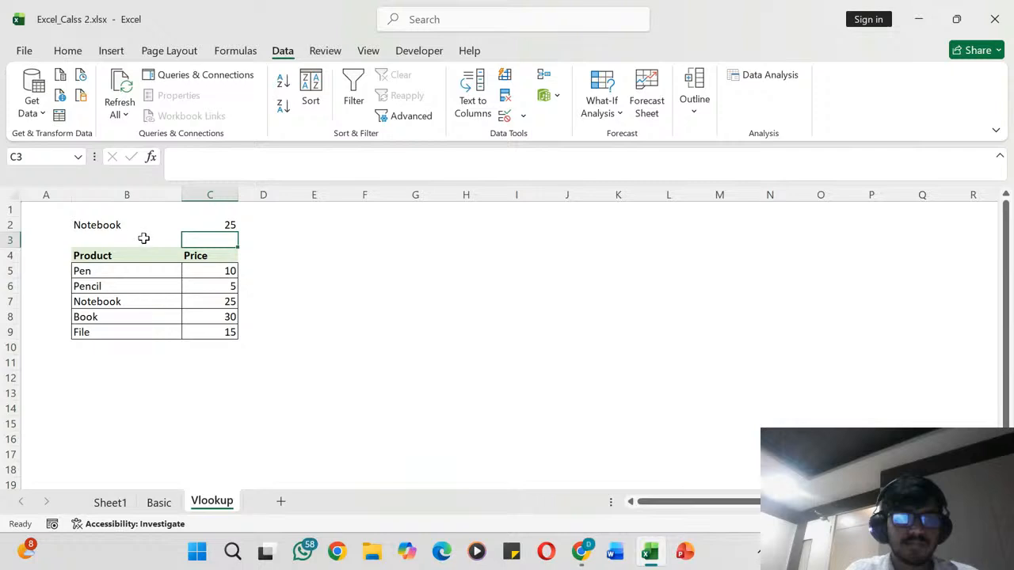
- Test the lookup by choosing Pen and then File from the product dropdown in B2
{"action": "left_click_drag", "start_coordinate": [135, 225], "coordinate": [189, 231]}
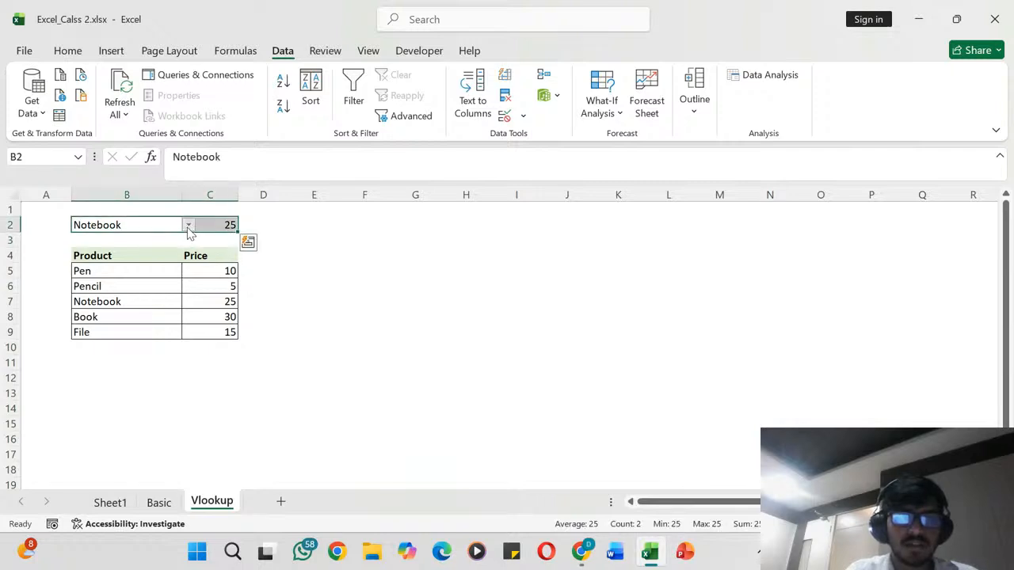
{"action": "left_click", "coordinate": [189, 228]}
{"action": "left_click", "coordinate": [166, 235]}
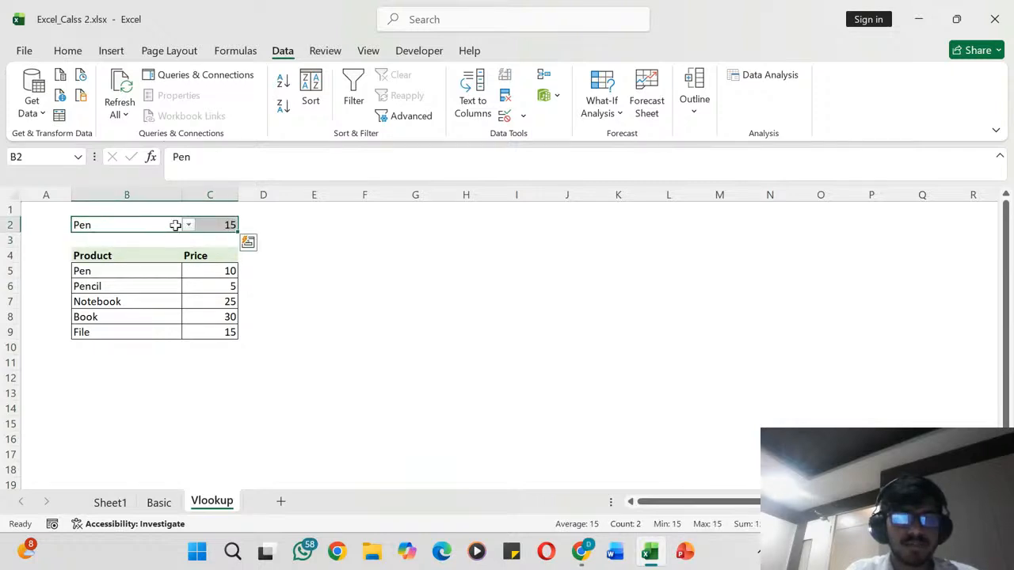
{"action": "left_click", "coordinate": [167, 225]}
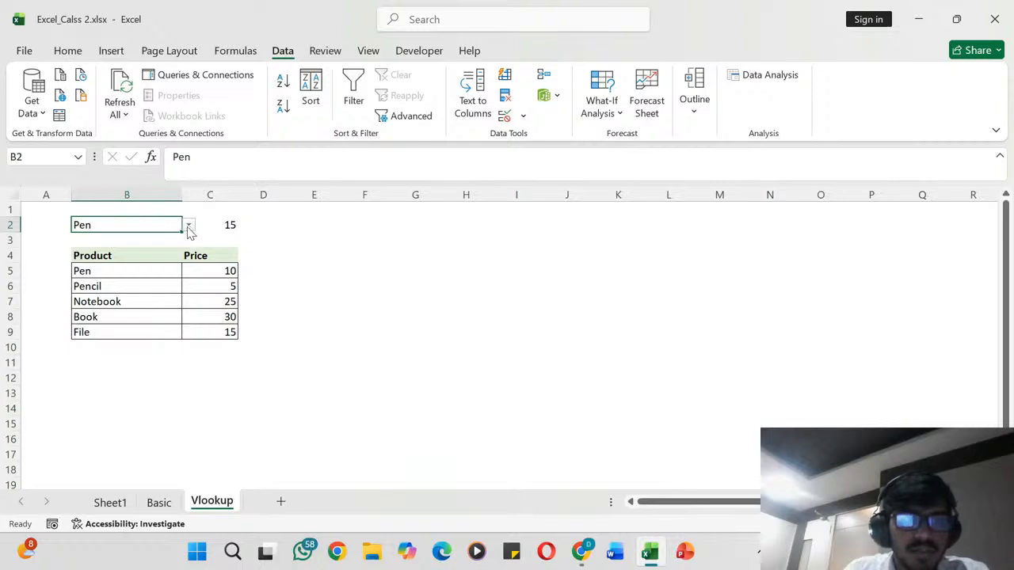
{"action": "left_click", "coordinate": [189, 226]}
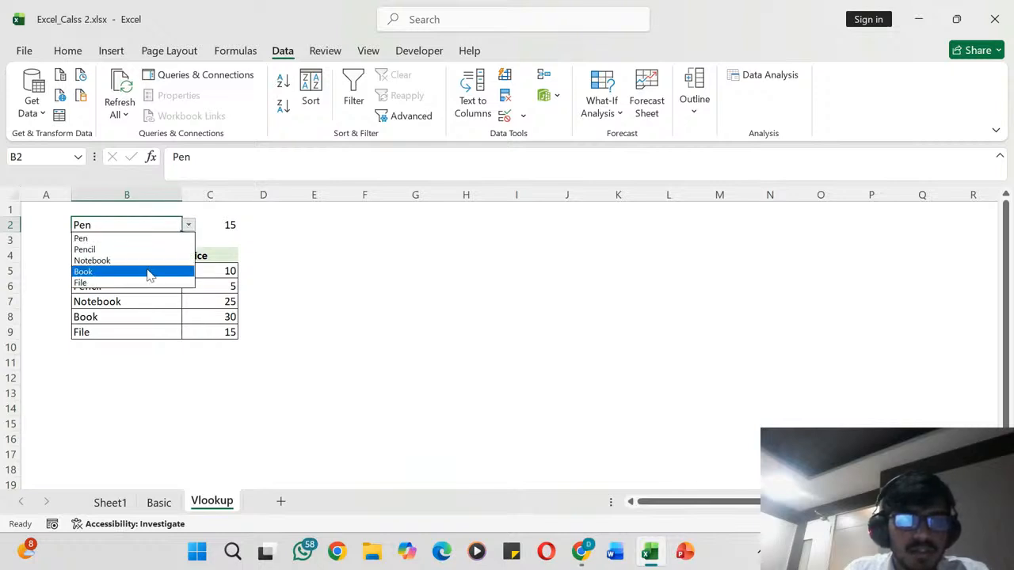
{"action": "left_click", "coordinate": [140, 282]}
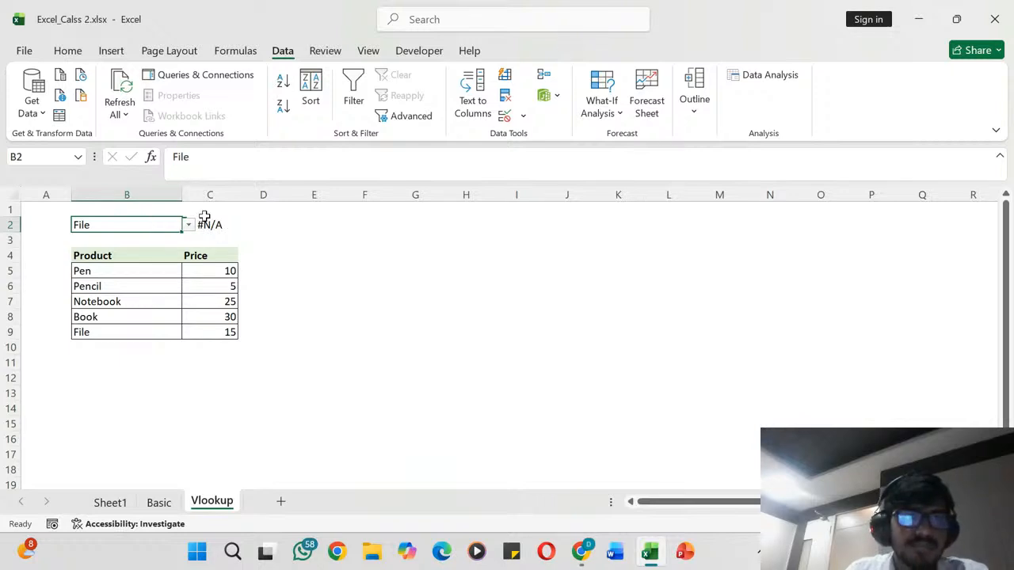
- Enable iterative calculation in the Excel formula options, keeping workbook calculation on automatic
{"action": "left_click", "coordinate": [24, 50]}
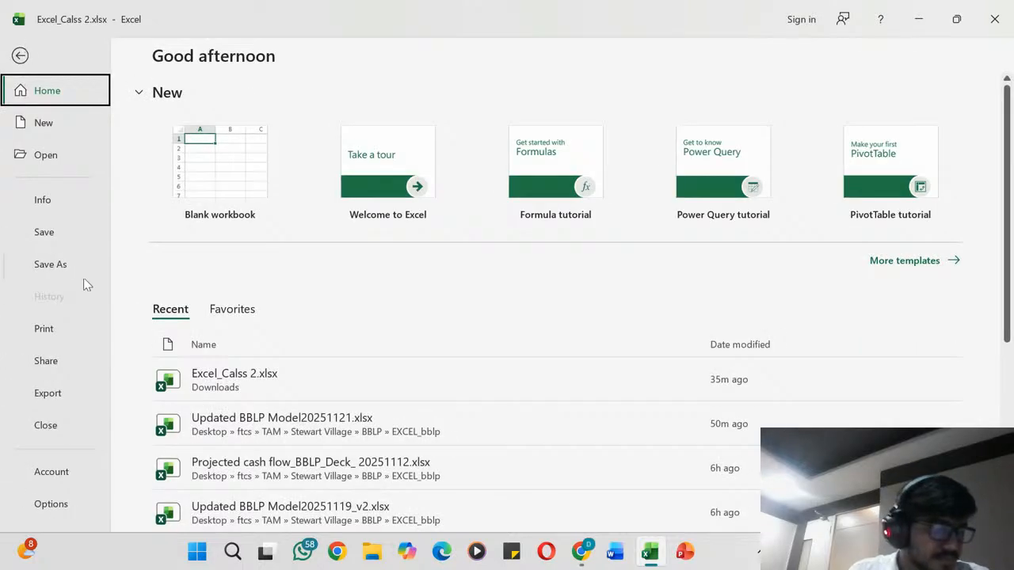
{"action": "left_click", "coordinate": [52, 504]}
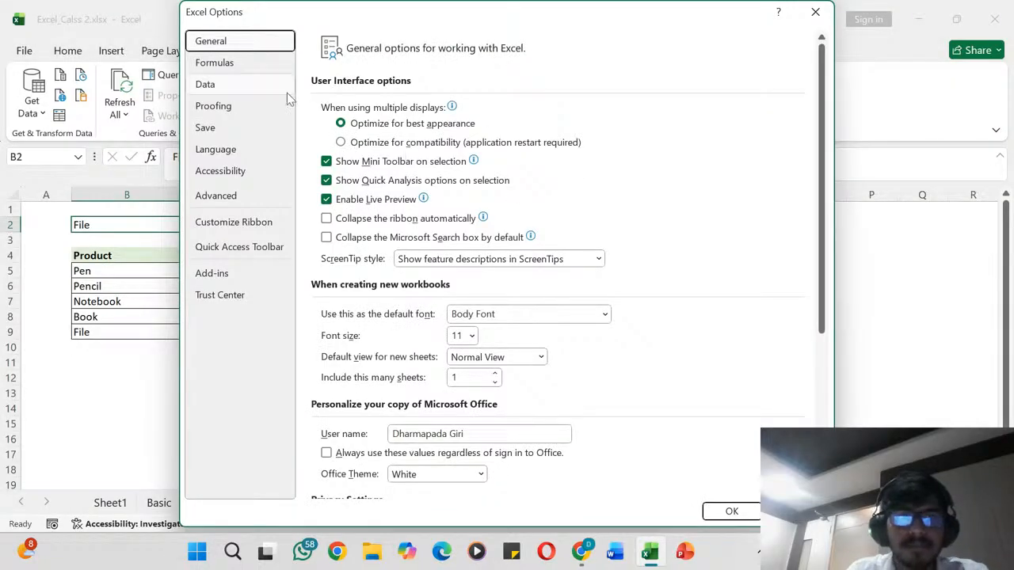
{"action": "left_click", "coordinate": [227, 69]}
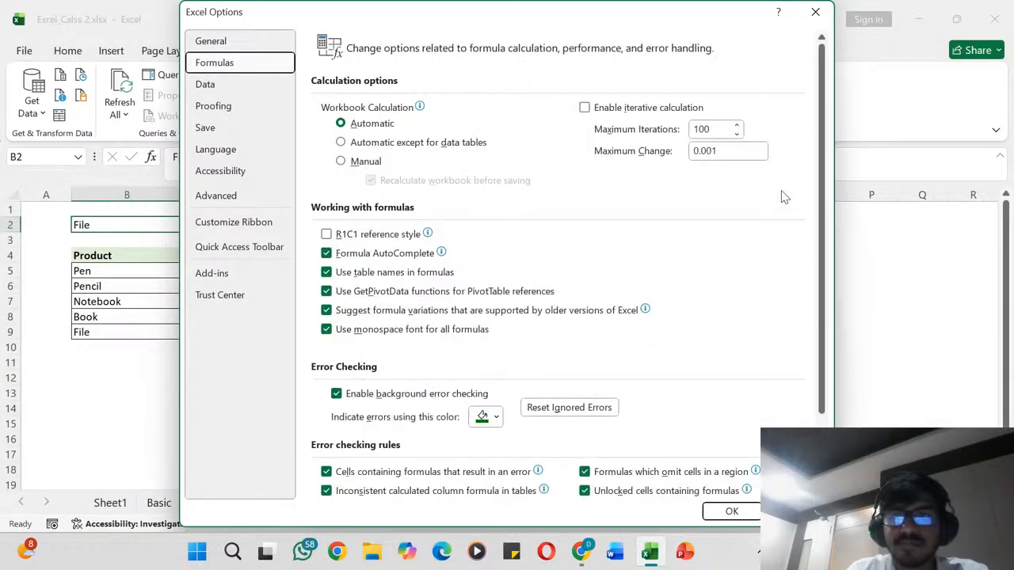
{"action": "left_click", "coordinate": [585, 109]}
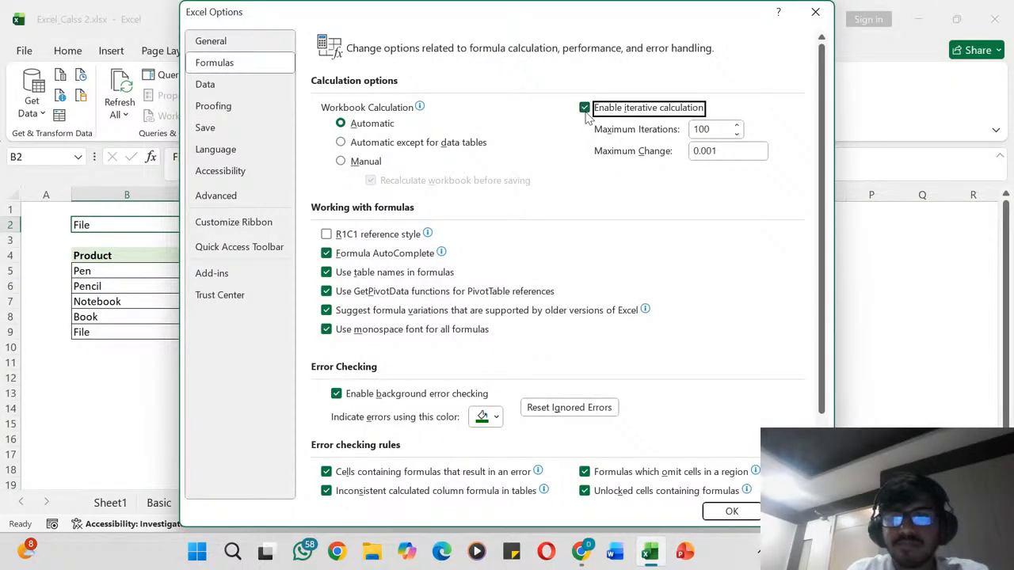
{"action": "left_click", "coordinate": [730, 511]}
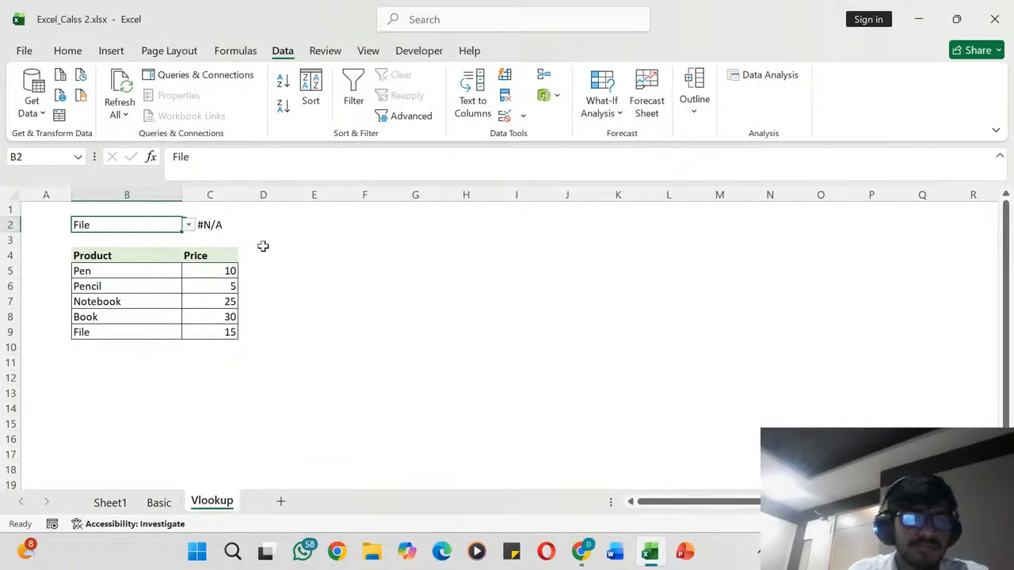
- Extend the VLOOKUP table range in C2 to include the header row, making it $B$4:$C$9
{"action": "left_click", "coordinate": [225, 227]}
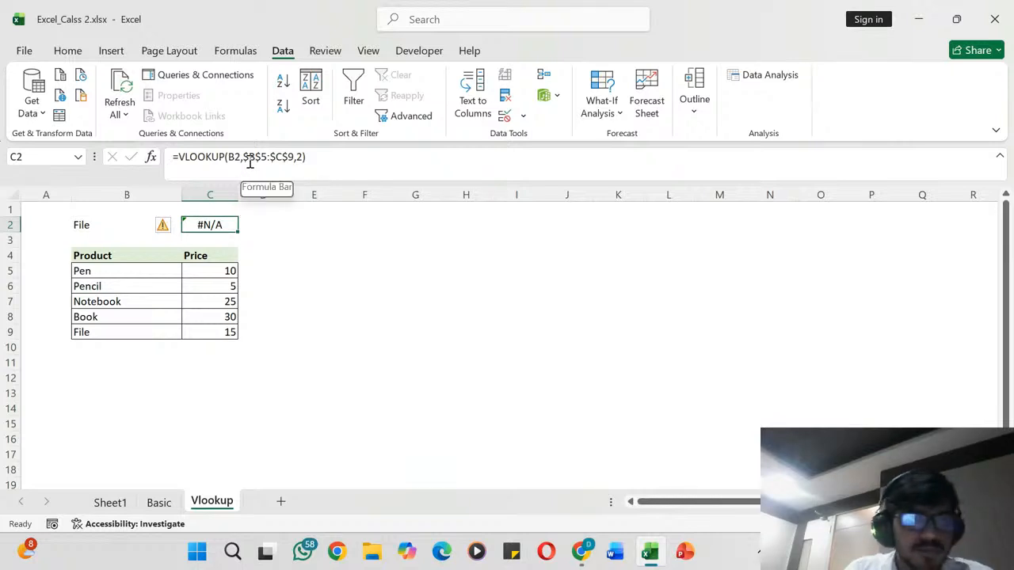
{"action": "left_click", "coordinate": [285, 157]}
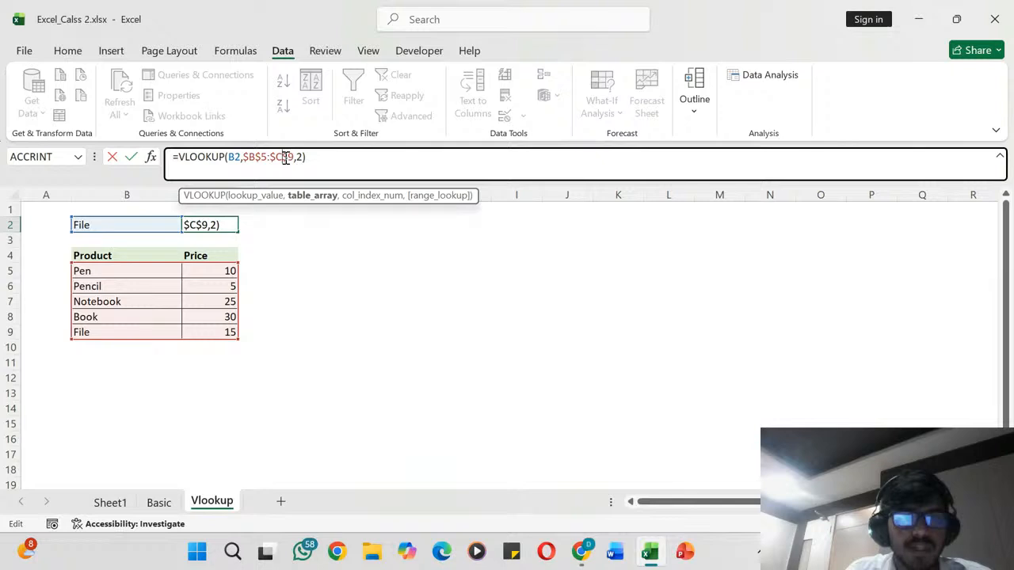
{"action": "left_click", "coordinate": [267, 159]}
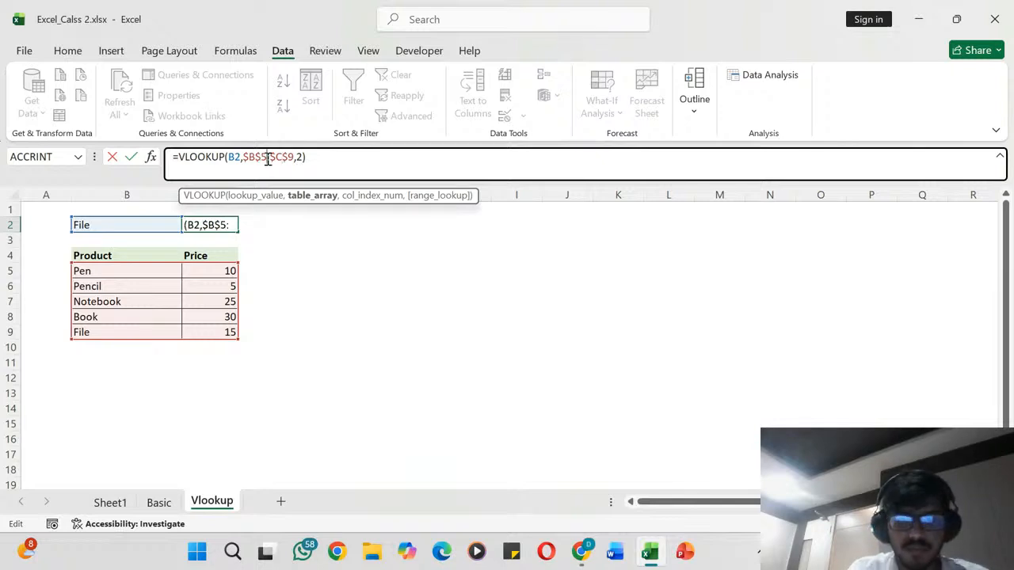
{"action": "key", "text": "BackSpace"}
{"action": "type", "text": "4"}
{"action": "key", "text": "Return"}
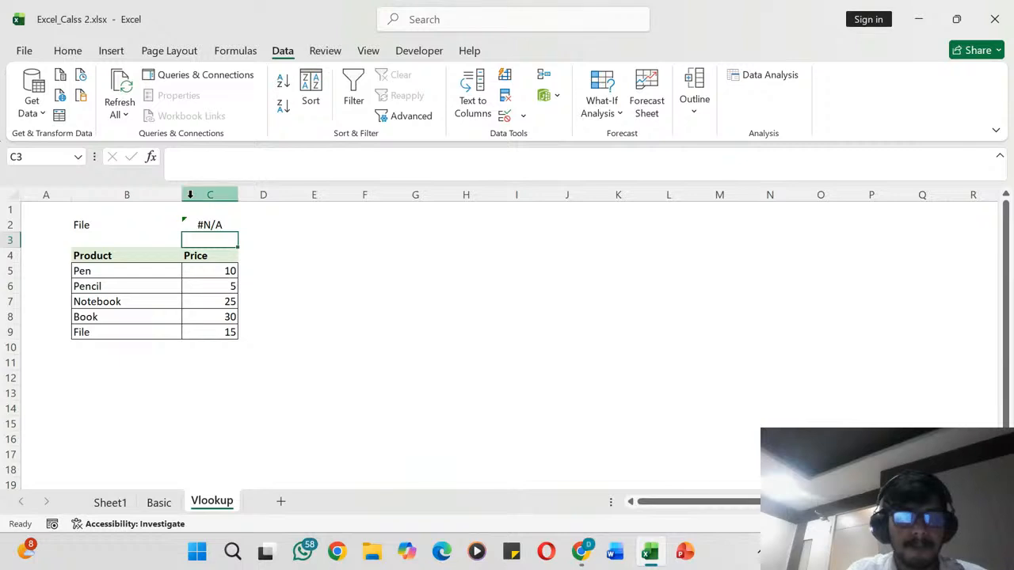
- Test the changed lookup range by choosing Pencil and then Notebook in B2
{"action": "left_click", "coordinate": [148, 221]}
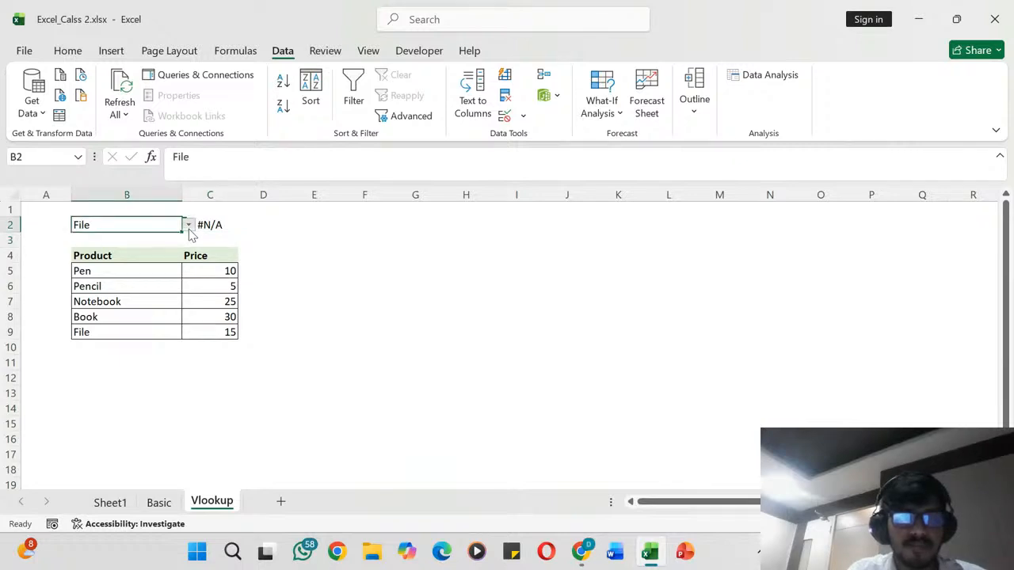
{"action": "left_click", "coordinate": [189, 226]}
{"action": "left_click", "coordinate": [156, 248]}
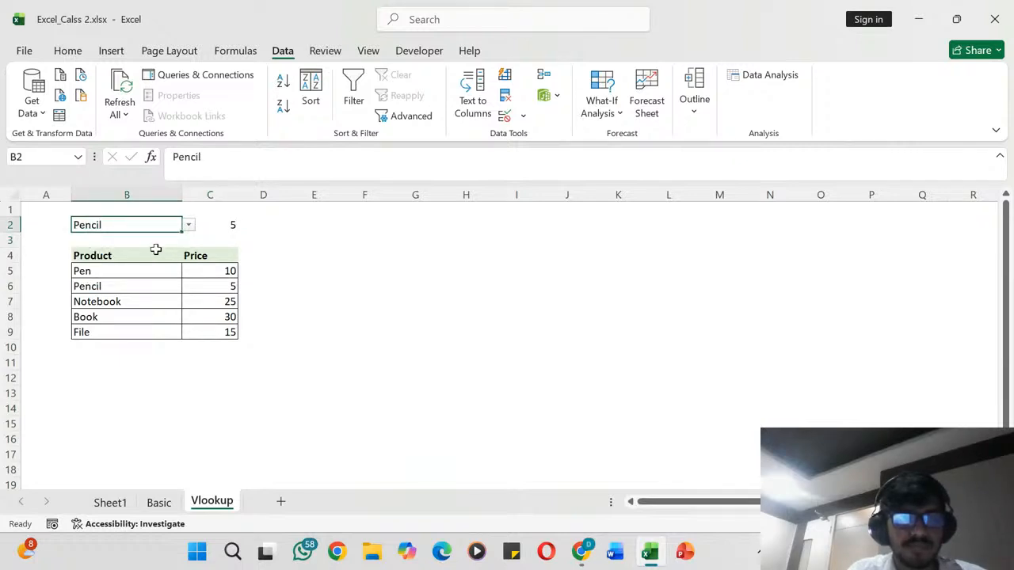
{"action": "left_click", "coordinate": [189, 226]}
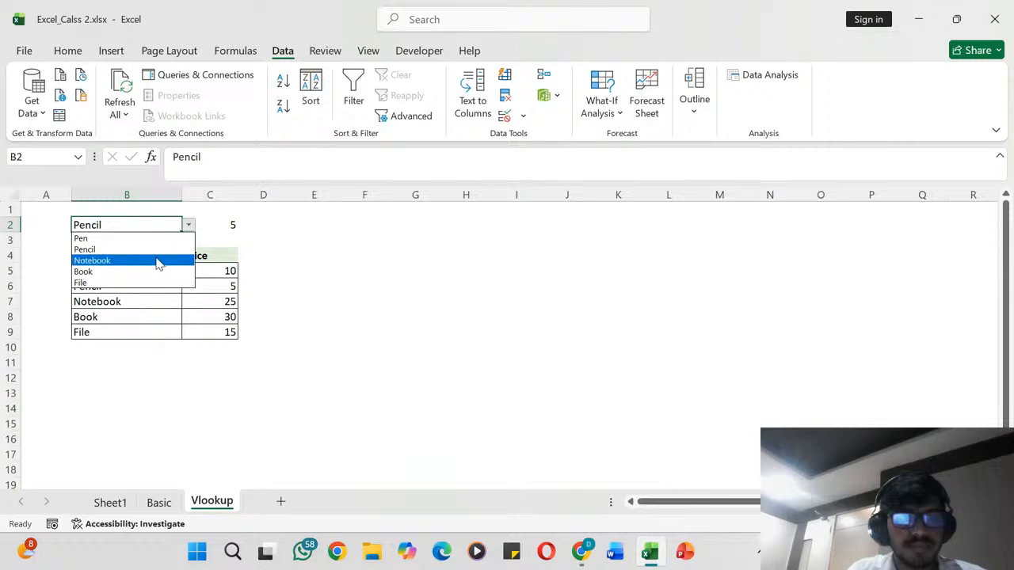
{"action": "left_click", "coordinate": [158, 262]}
{"action": "left_click", "coordinate": [154, 256]}
{"action": "left_click", "coordinate": [166, 224]}
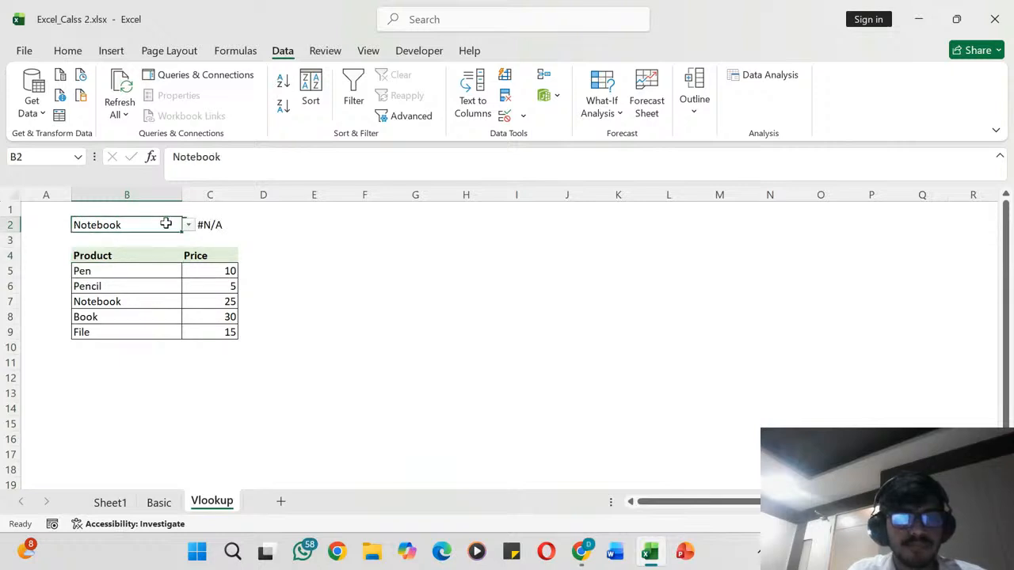
- Inspect the arguments and highlighted table range of the VLOOKUP formula in C2
{"action": "left_click", "coordinate": [207, 225]}
{"action": "left_click", "coordinate": [226, 157]}
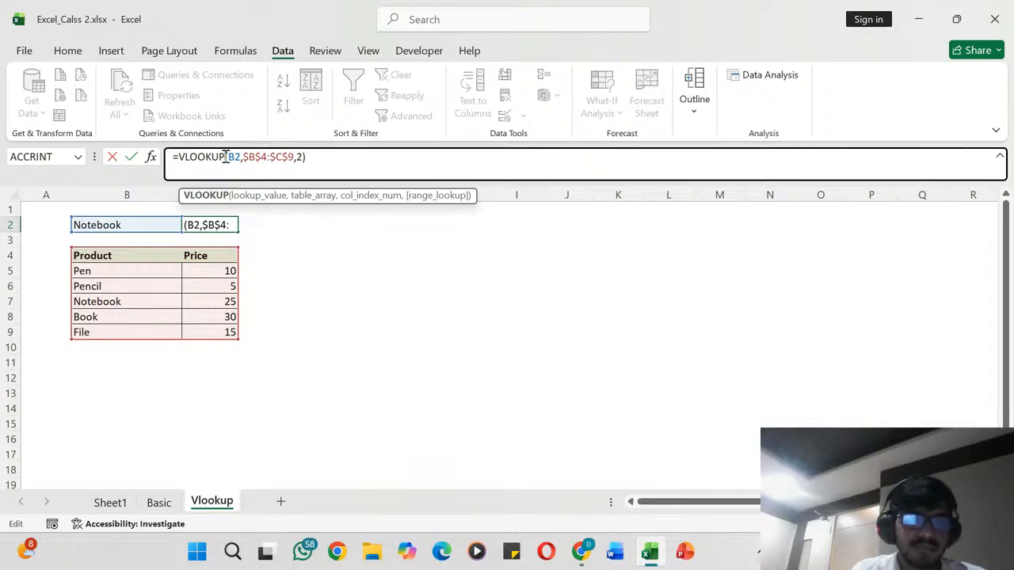
{"action": "key", "text": "Return"}
- Test the lookup with three products in B2, choosing Pen, Pencil and finally Book
{"action": "left_click", "coordinate": [162, 225]}
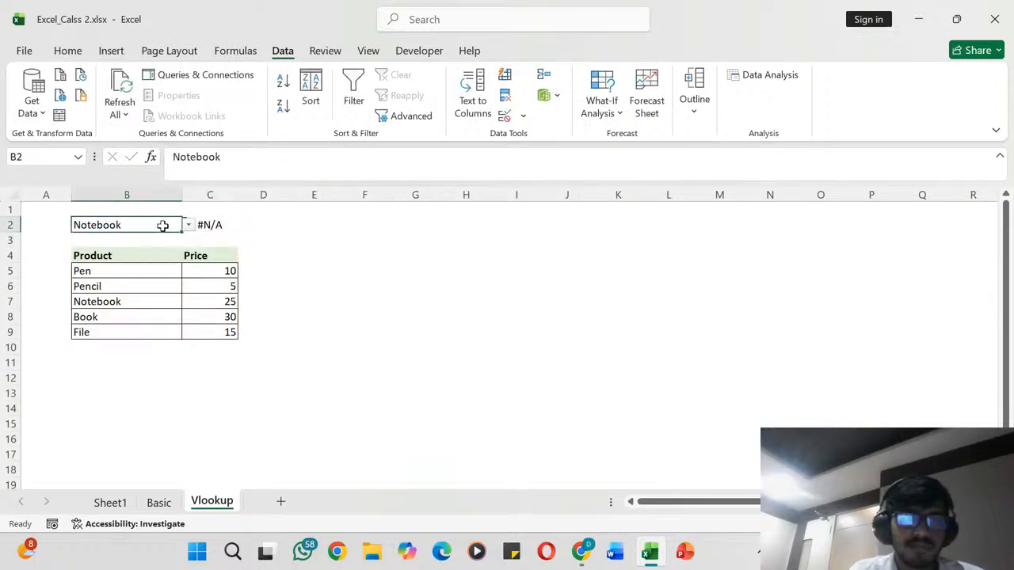
{"action": "left_click", "coordinate": [189, 225]}
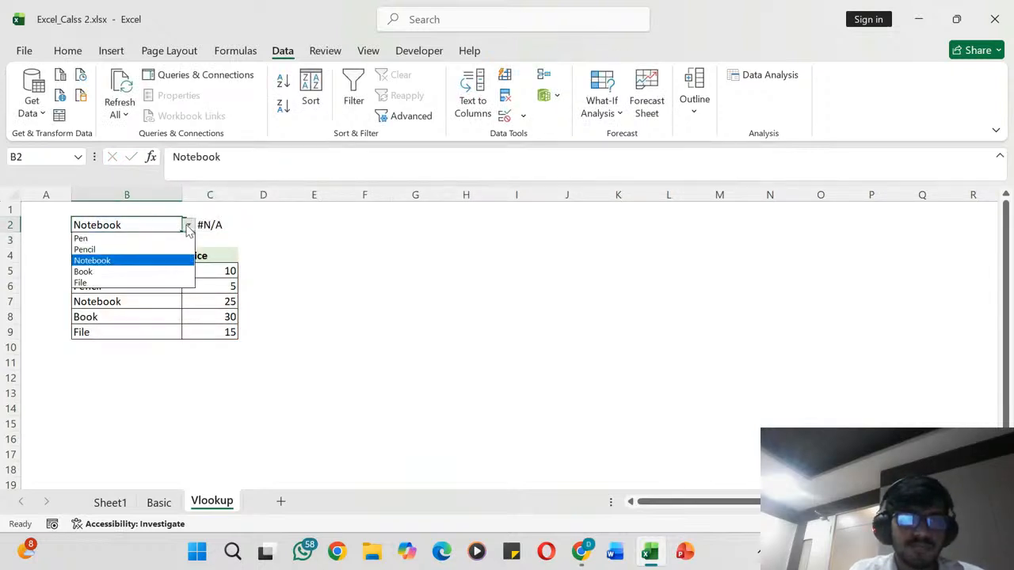
{"action": "left_click", "coordinate": [159, 239]}
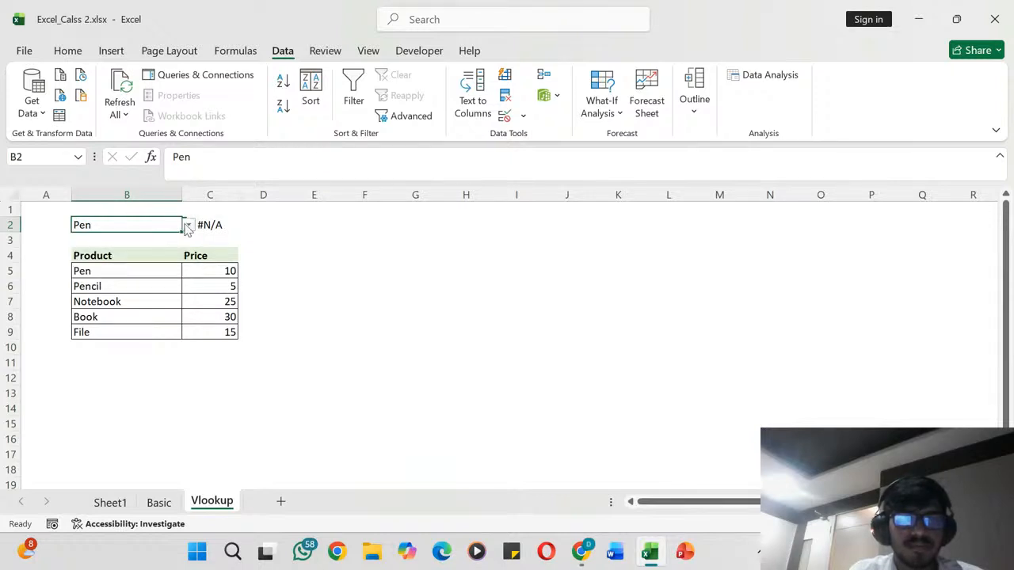
{"action": "left_click", "coordinate": [188, 225]}
{"action": "left_click", "coordinate": [151, 249]}
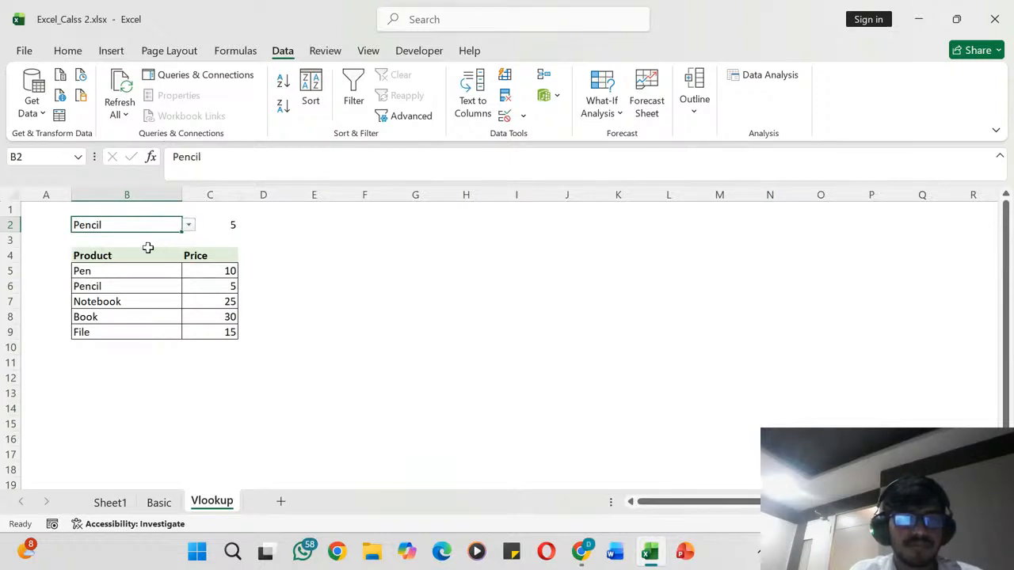
{"action": "left_click", "coordinate": [188, 225]}
{"action": "left_click", "coordinate": [159, 271]}
{"action": "left_click", "coordinate": [154, 267]}
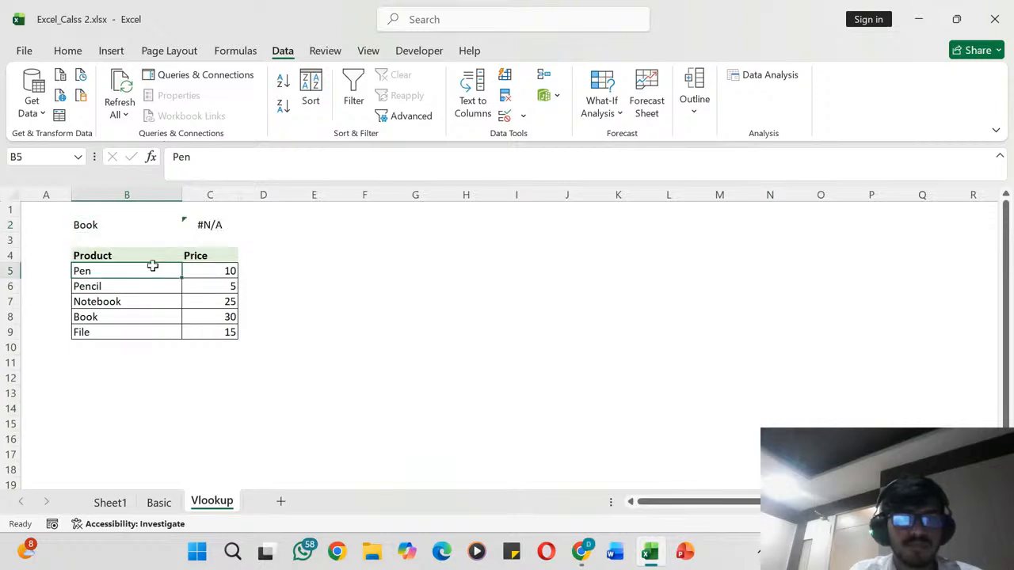
- Enter the header PRODUCT in cell E4, beside the existing price table
{"action": "left_click", "coordinate": [331, 255]}
{"action": "type", "text": "pROD"}
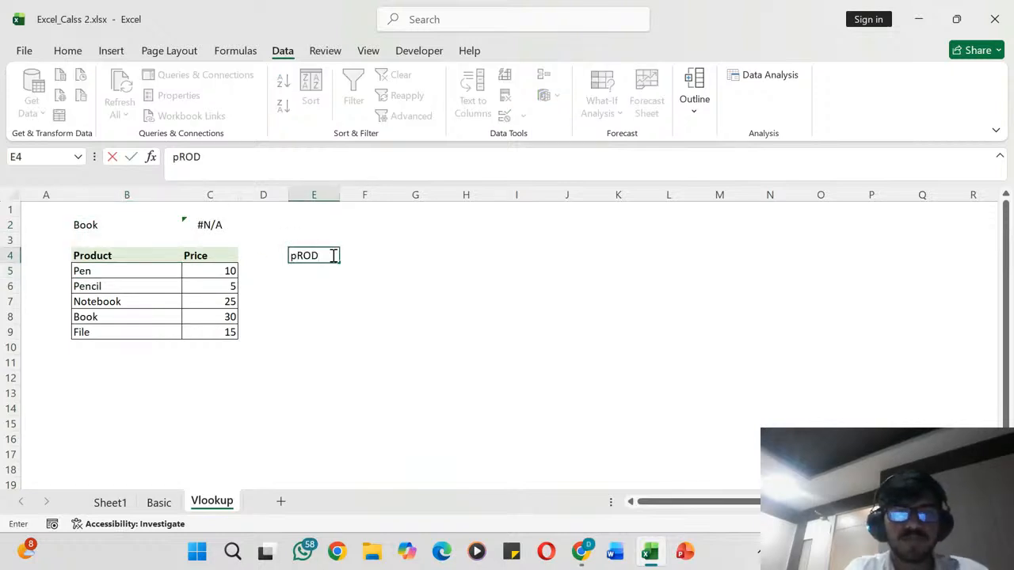
{"action": "key", "text": "BackSpace"}
{"action": "key", "text": "BackSpace"}
{"action": "key", "text": "BackSpace"}
{"action": "key", "text": "BackSpace"}
{"action": "type", "text": "PRODUCT"}
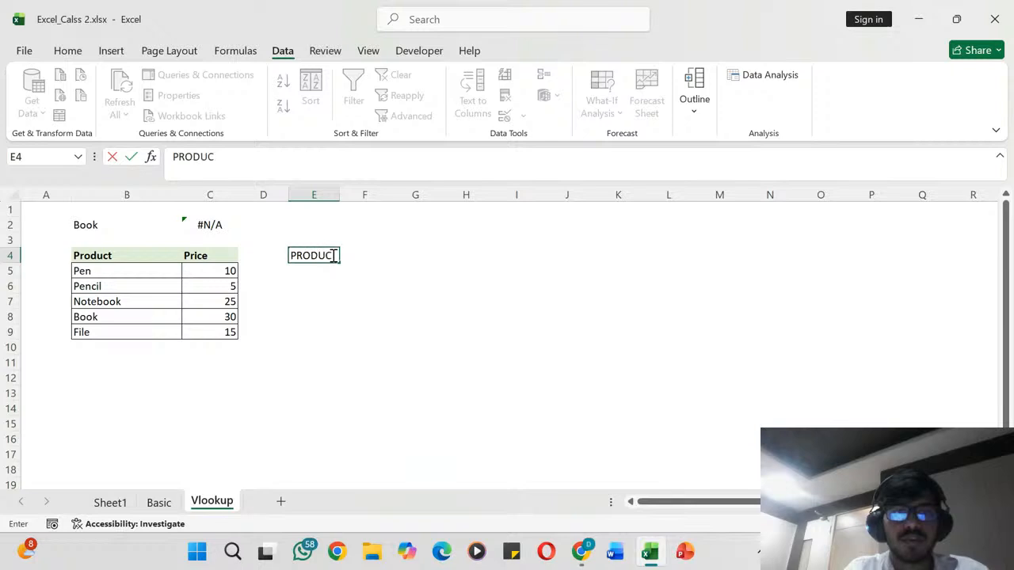
{"action": "key", "text": "Return"}
- List the products PEN, PENCIL, NOTEBOOK, BOOK and FILE in cells E5 through E9
{"action": "type", "text": "PEN"}
{"action": "key", "text": "Return"}
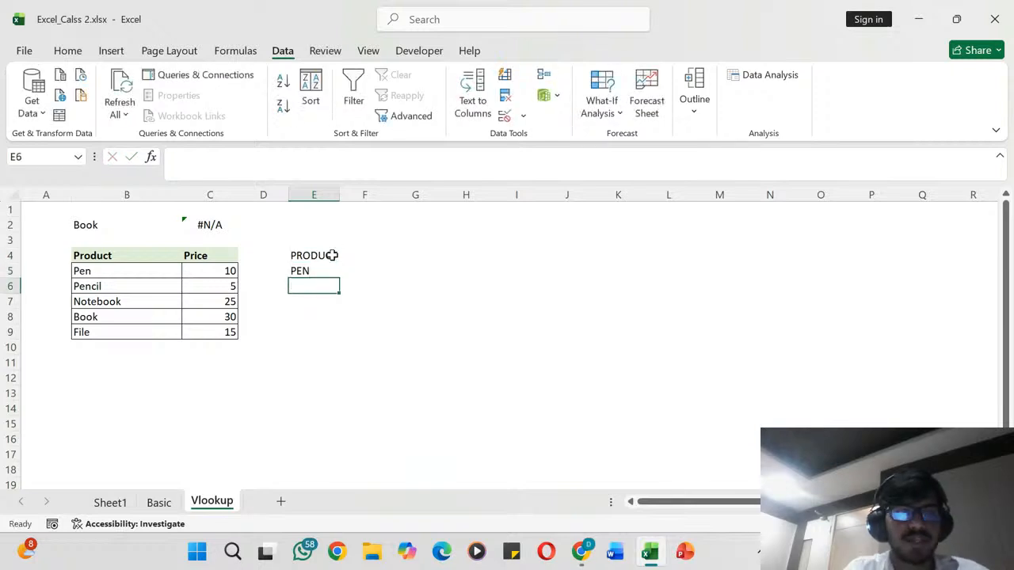
{"action": "type", "text": "E"}
{"action": "key", "text": "BackSpace"}
{"action": "type", "text": "PENCIL"}
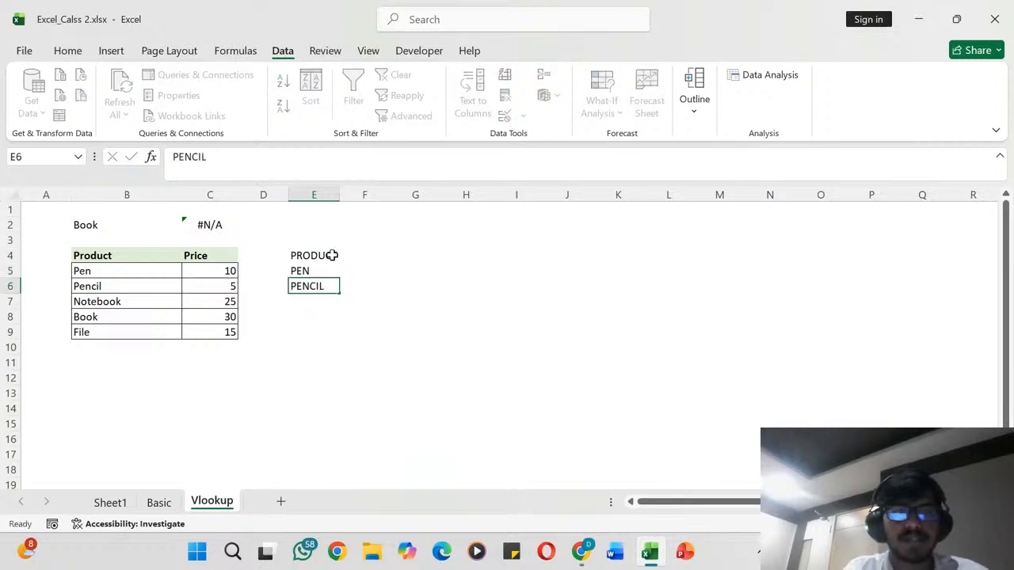
{"action": "key", "text": "Return"}
{"action": "type", "text": "NOTEBOOK"}
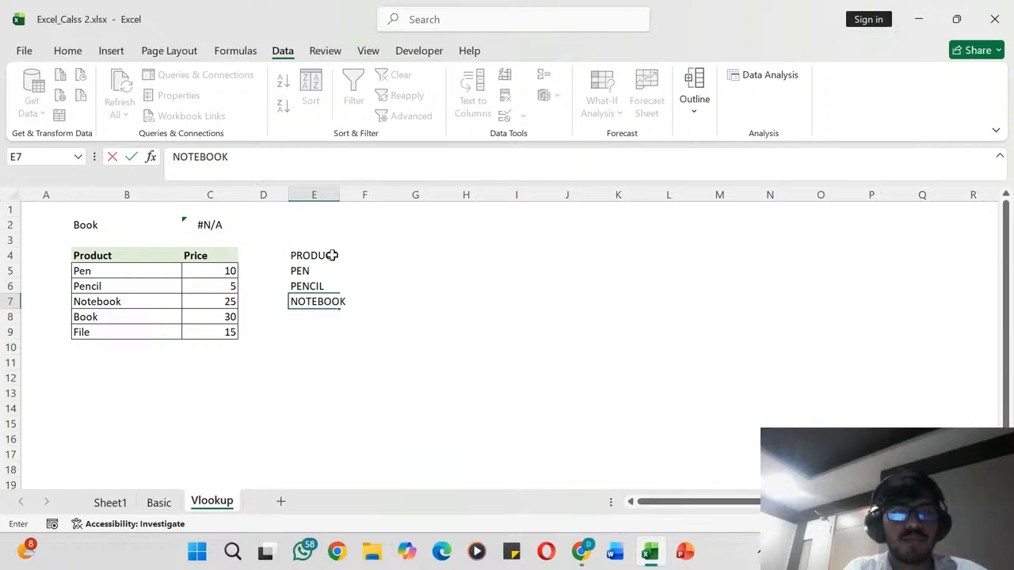
{"action": "key", "text": "Return"}
{"action": "type", "text": "BOOK"}
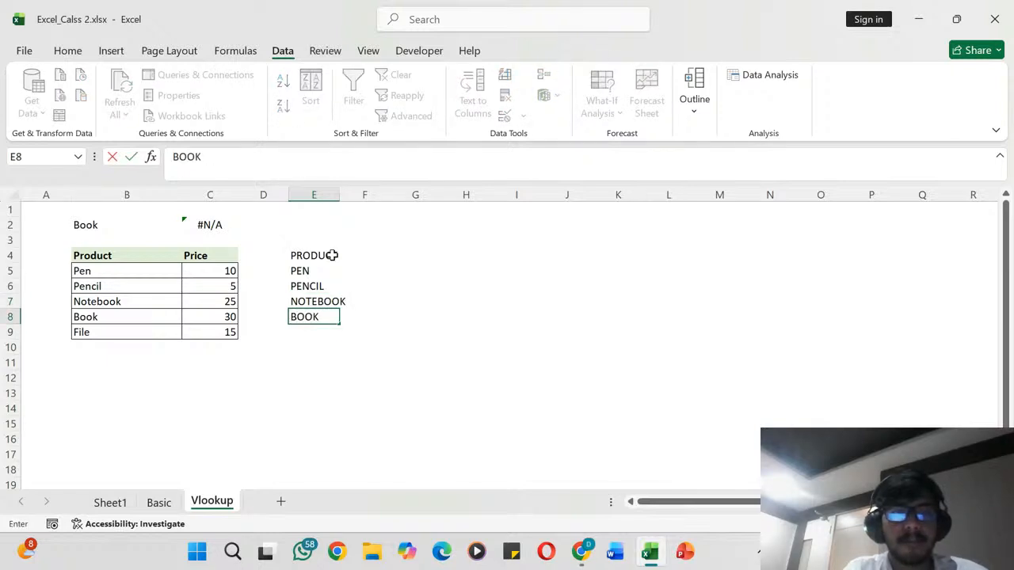
{"action": "key", "text": "Return"}
{"action": "type", "text": "FILE"}
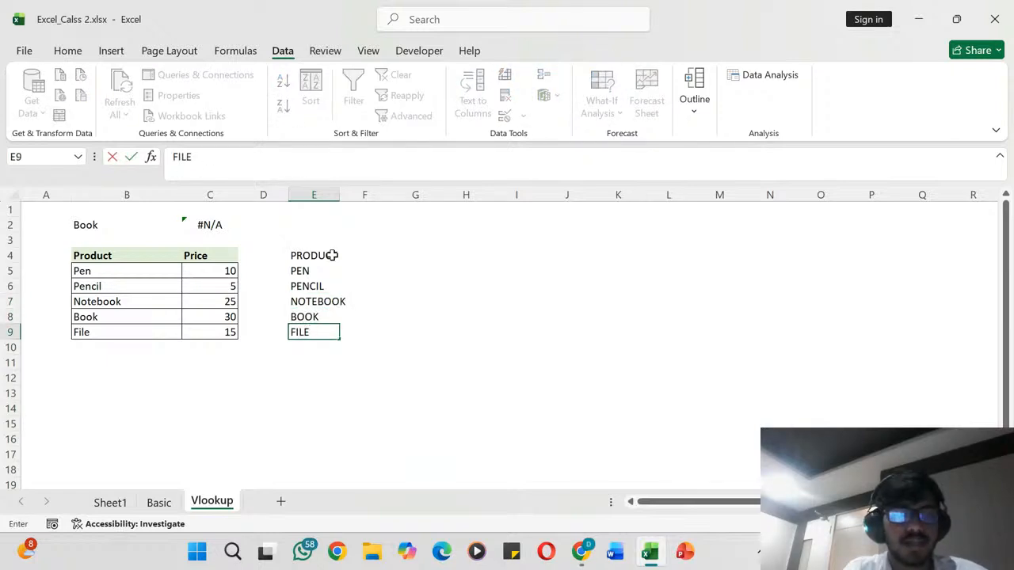
- Enter the header PRICE in cell F4, next to the PRODUCT header
{"action": "key", "text": "Right"}
{"action": "key", "text": "Up"}
{"action": "key", "text": "Up"}
{"action": "key", "text": "Up"}
{"action": "key", "text": "Up"}
{"action": "key", "text": "Up"}
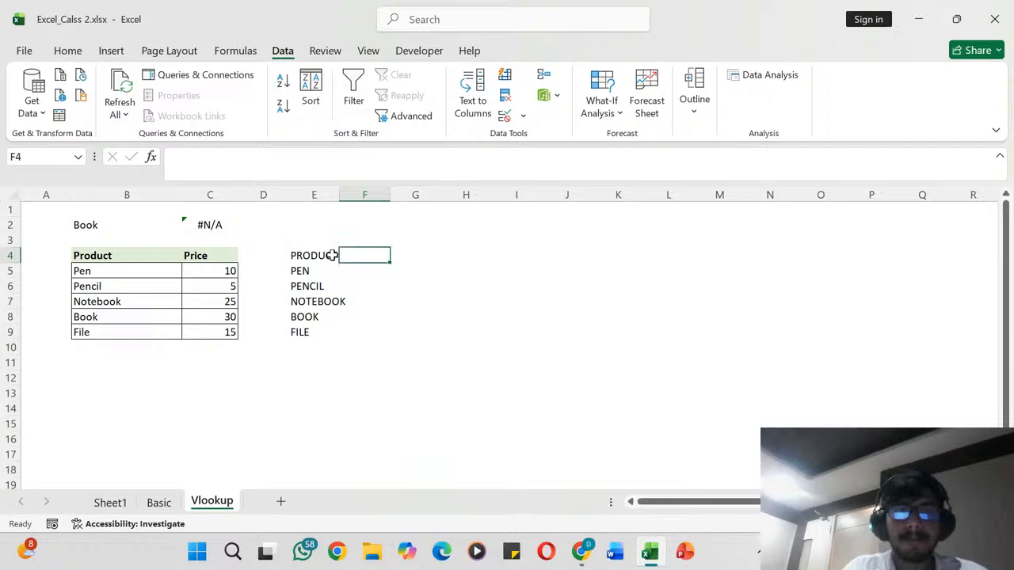
{"action": "type", "text": "PRICE"}
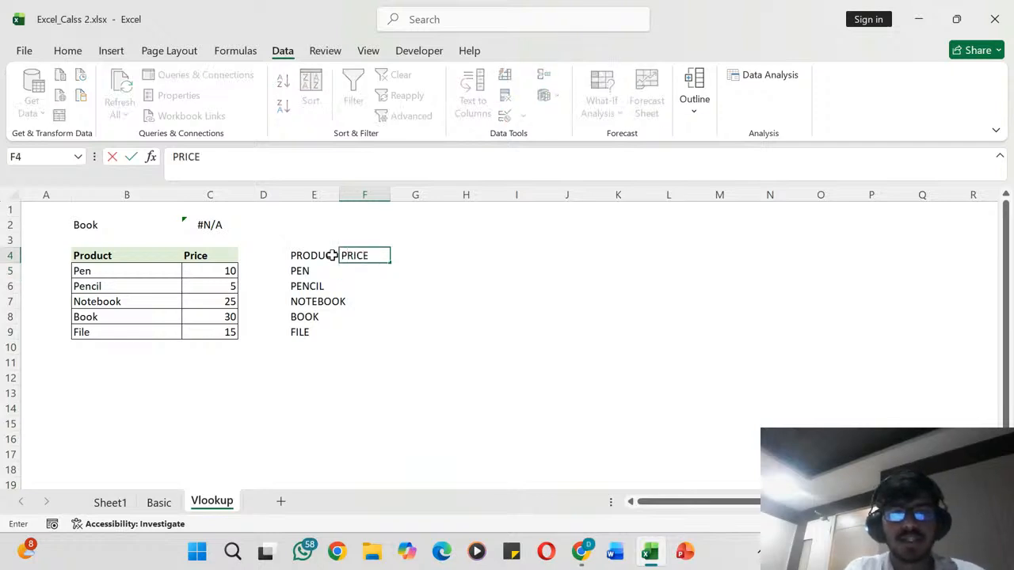
{"action": "key", "text": "Return"}
- Fill in the prices 10, 5, 25, 30 and 15 in cells F5 through F9
{"action": "type", "text": "10"}
{"action": "key", "text": "Return"}
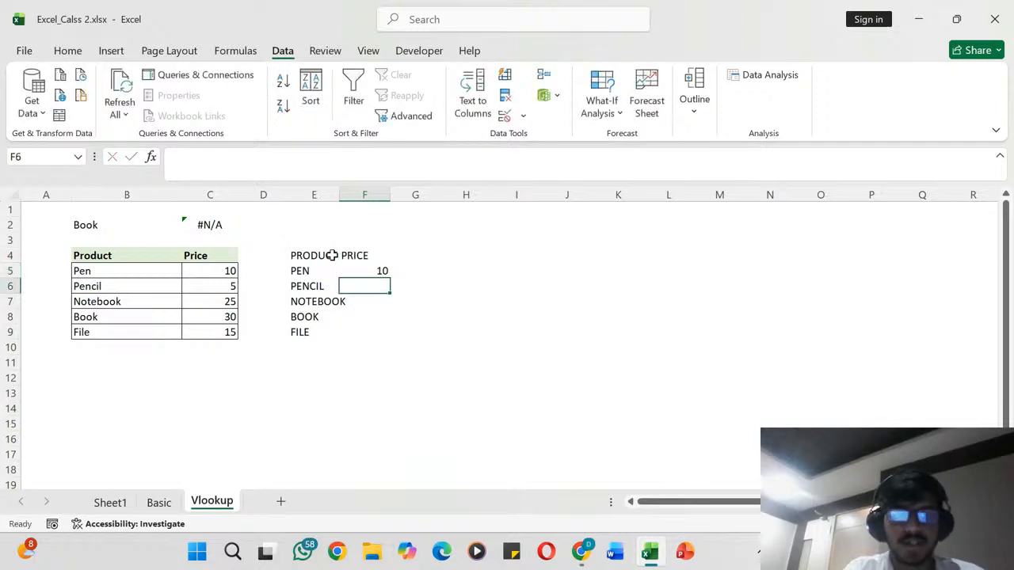
{"action": "type", "text": "5"}
{"action": "key", "text": "Return"}
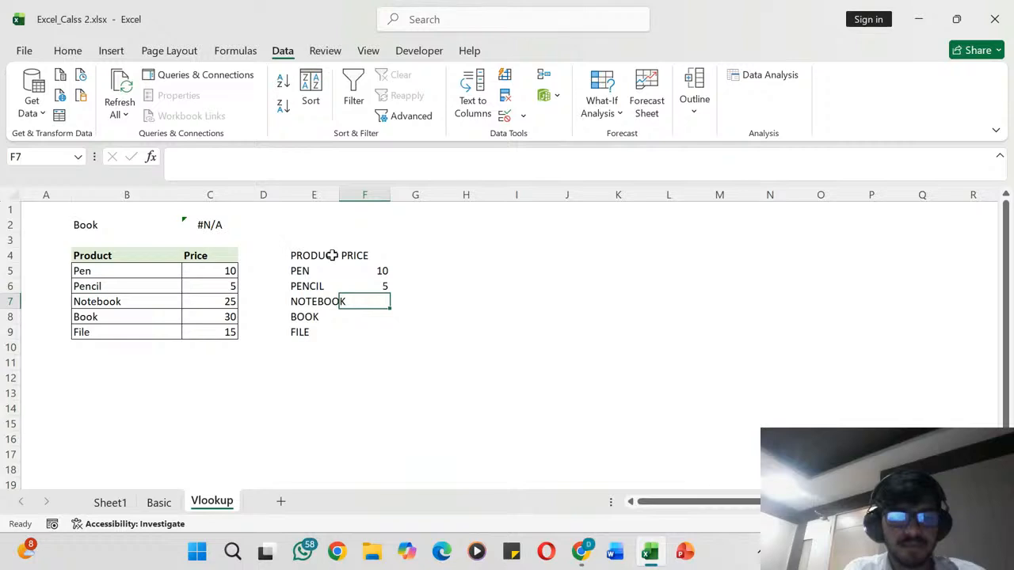
{"action": "type", "text": "25"}
{"action": "key", "text": "Return"}
{"action": "type", "text": "30"}
{"action": "key", "text": "Return"}
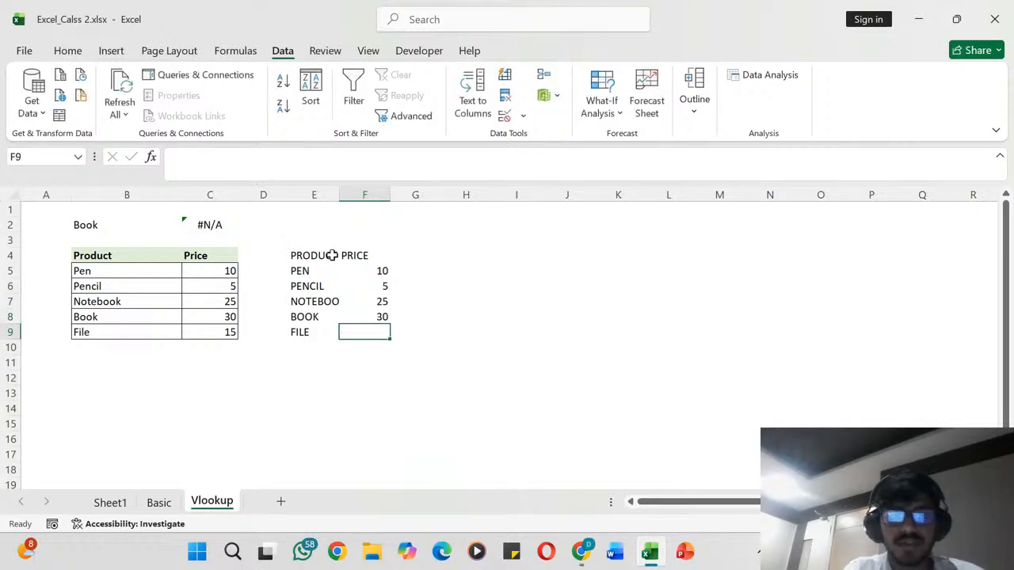
{"action": "type", "text": "15"}
{"action": "key", "text": "Return"}
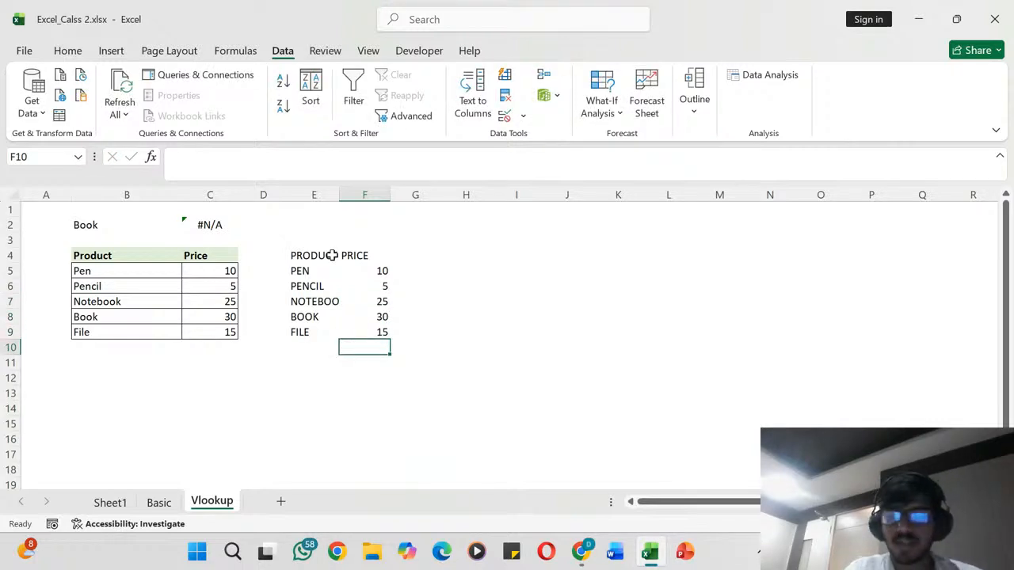
- Apply all borders to the new product and price cells E5:F9
{"action": "key", "text": "Left"}
{"action": "key", "text": "Up"}
{"action": "key", "text": "Up"}
{"action": "key", "text": "Up"}
{"action": "key", "text": "Up"}
{"action": "key", "text": "Up"}
{"action": "key", "text": "shift+Down"}
{"action": "key", "text": "shift+Down"}
{"action": "key", "text": "shift+Down"}
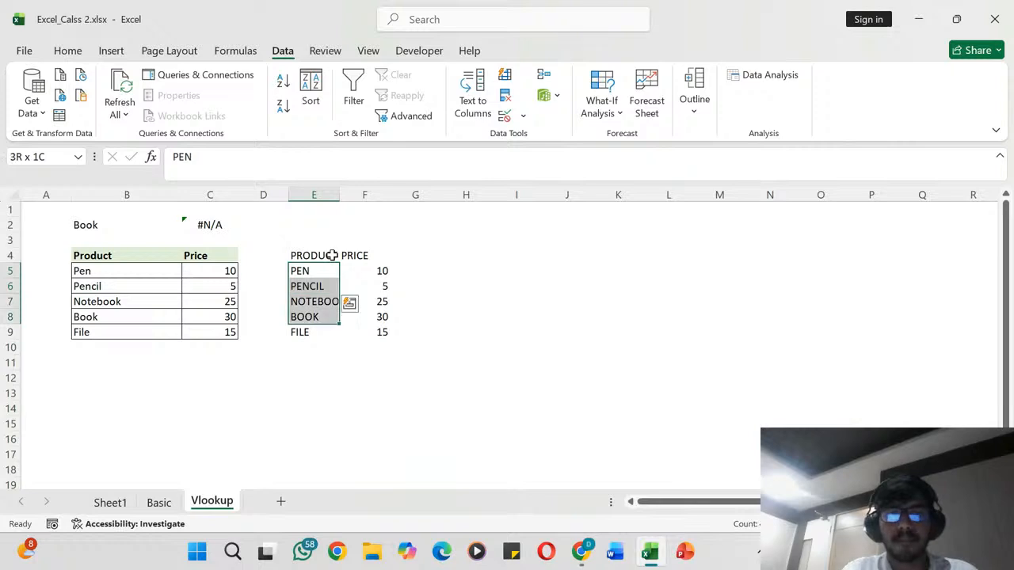
{"action": "key", "text": "shift+Down"}
{"action": "key", "text": "shift+Right"}
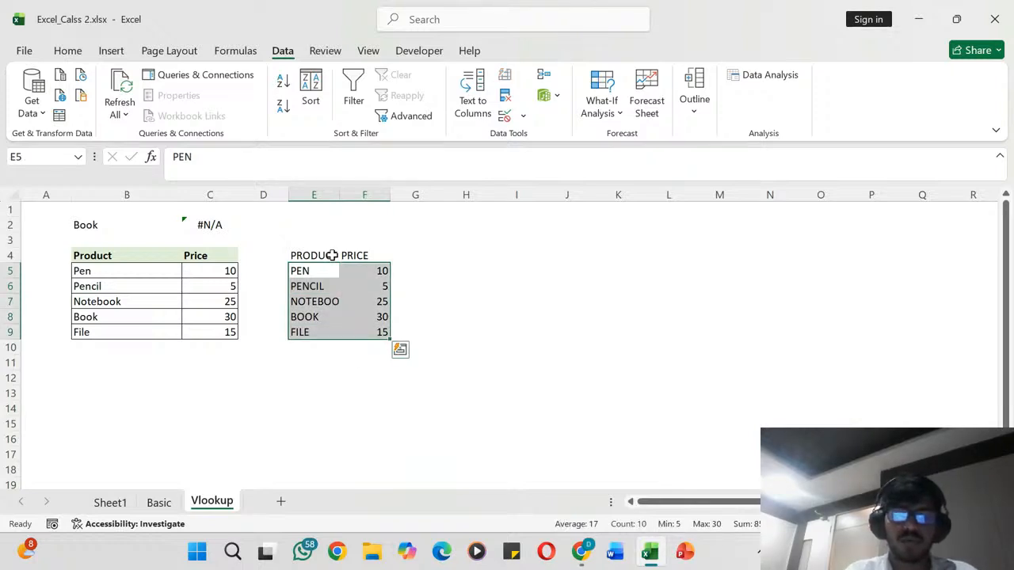
{"action": "key", "text": "alt+h"}
- Fill the header cells E4:F4 with the standard light green colour
{"action": "key", "text": "Up"}
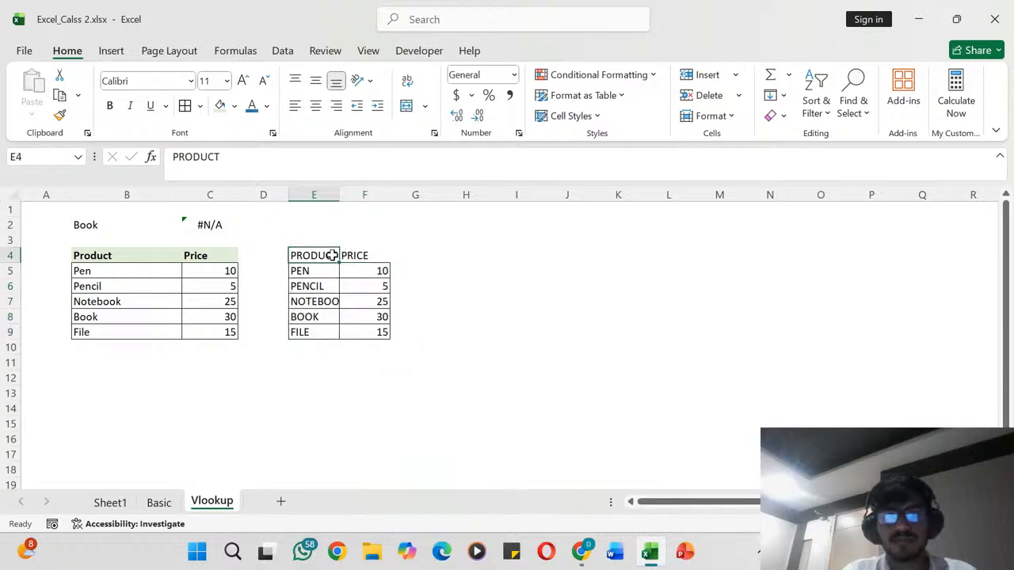
{"action": "key", "text": "Right"}
{"action": "key", "text": "Left"}
{"action": "key", "text": "shift+Right"}
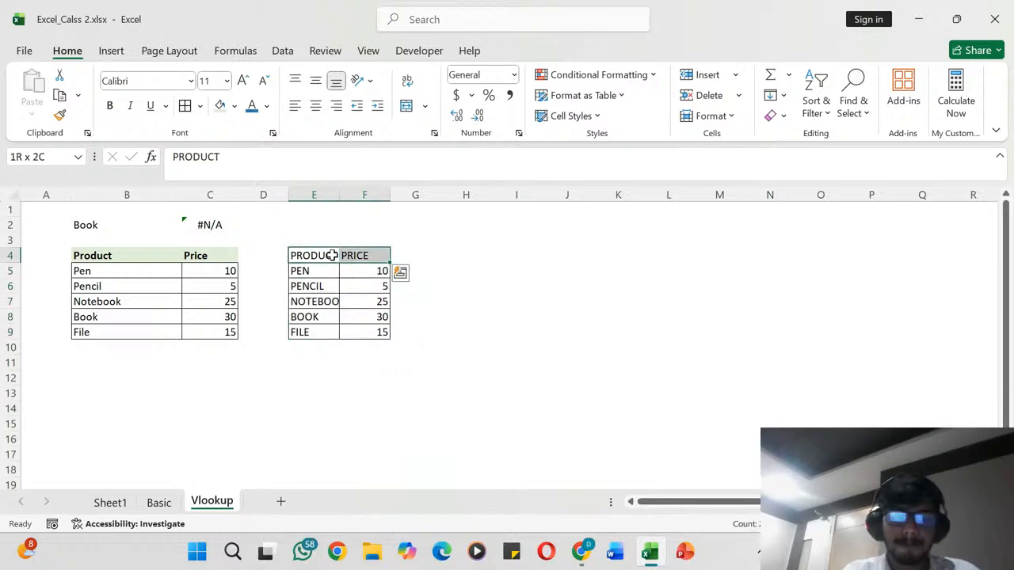
{"action": "key", "text": "alt"}
{"action": "key", "text": "h"}
{"action": "key", "text": "h"}
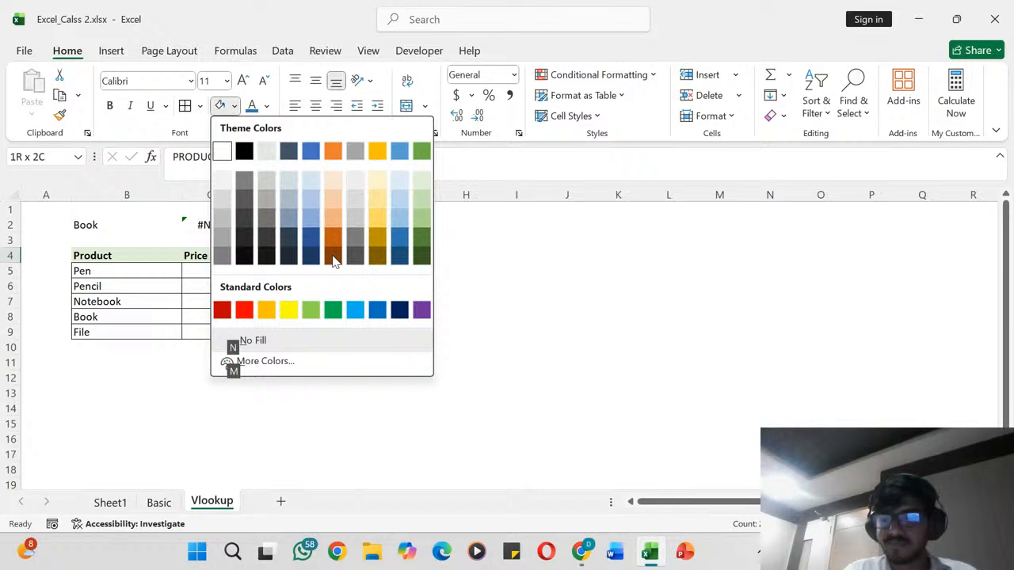
{"action": "key", "text": "Down"}
{"action": "key", "text": "Right"}
{"action": "key", "text": "Right"}
{"action": "key", "text": "Right"}
{"action": "key", "text": "Down"}
{"action": "key", "text": "Down"}
{"action": "key", "text": "Down"}
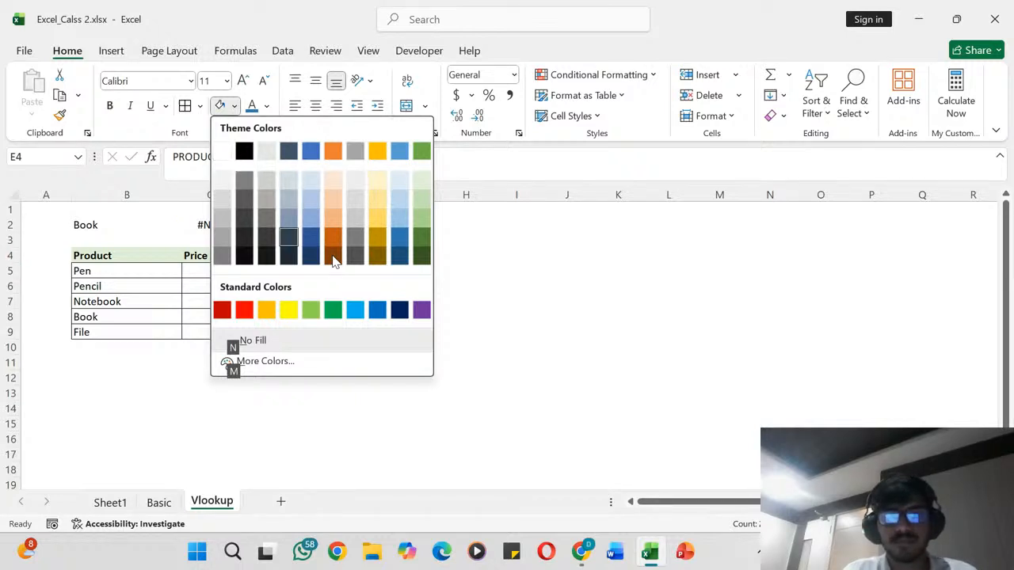
{"action": "key", "text": "Down"}
{"action": "key", "text": "Down"}
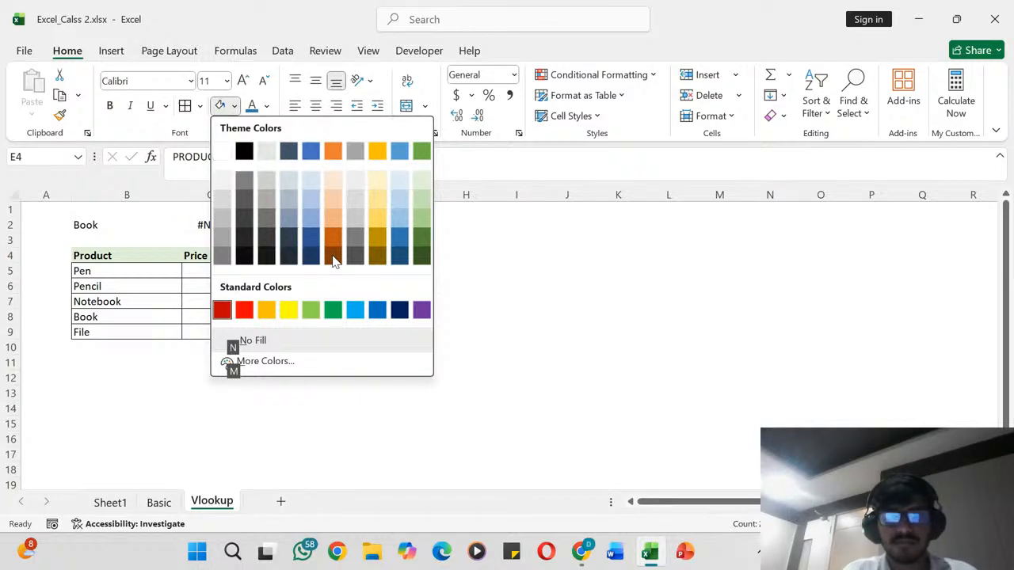
{"action": "key", "text": "Right"}
{"action": "key", "text": "Right"}
{"action": "key", "text": "Right"}
{"action": "key", "text": "Right"}
{"action": "key", "text": "Return"}
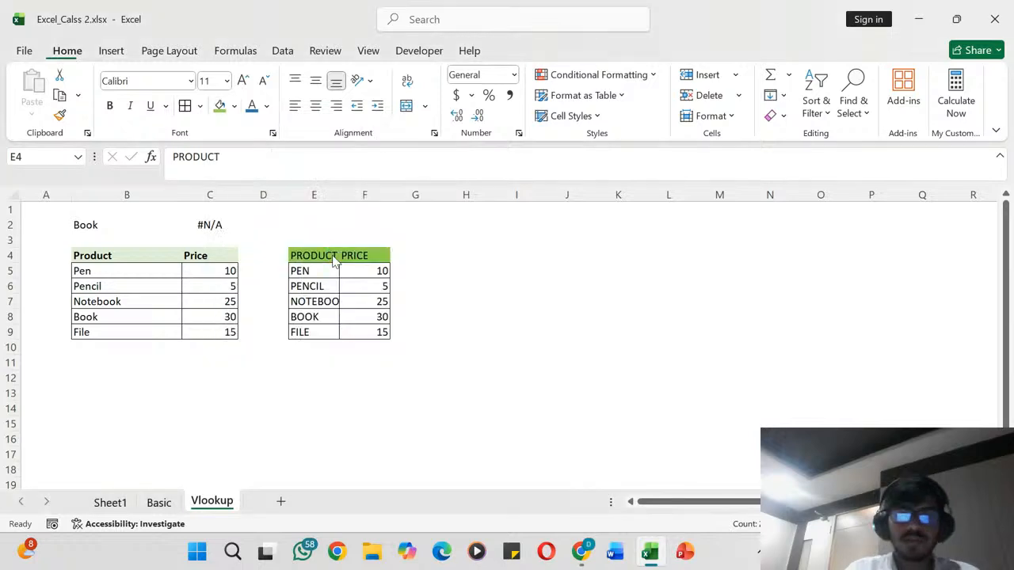
- Make the headers in E4:F4 bold and autofit column E to its contents
{"action": "key", "text": "ctrl+b"}
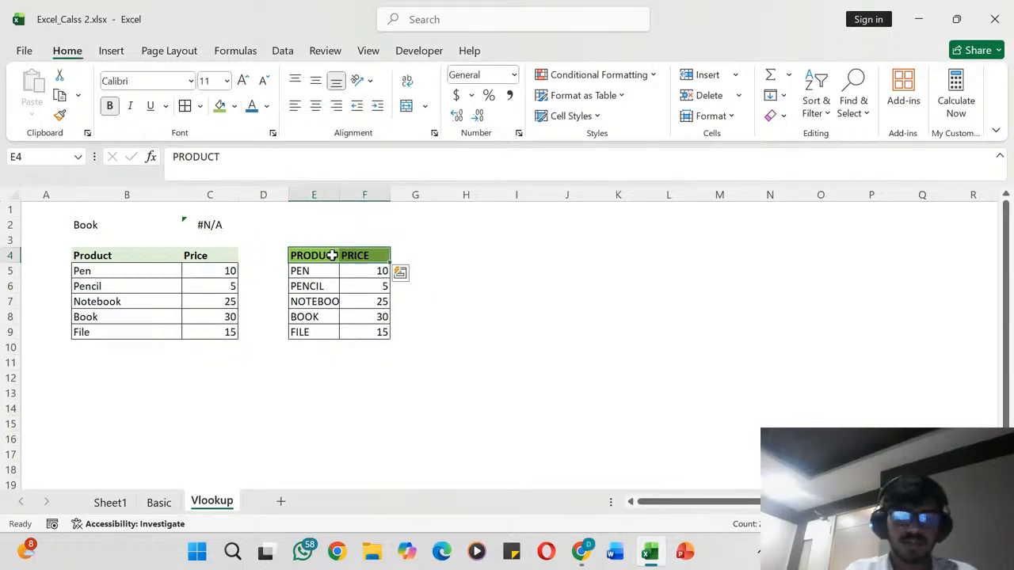
{"action": "double_click", "coordinate": [339, 195]}
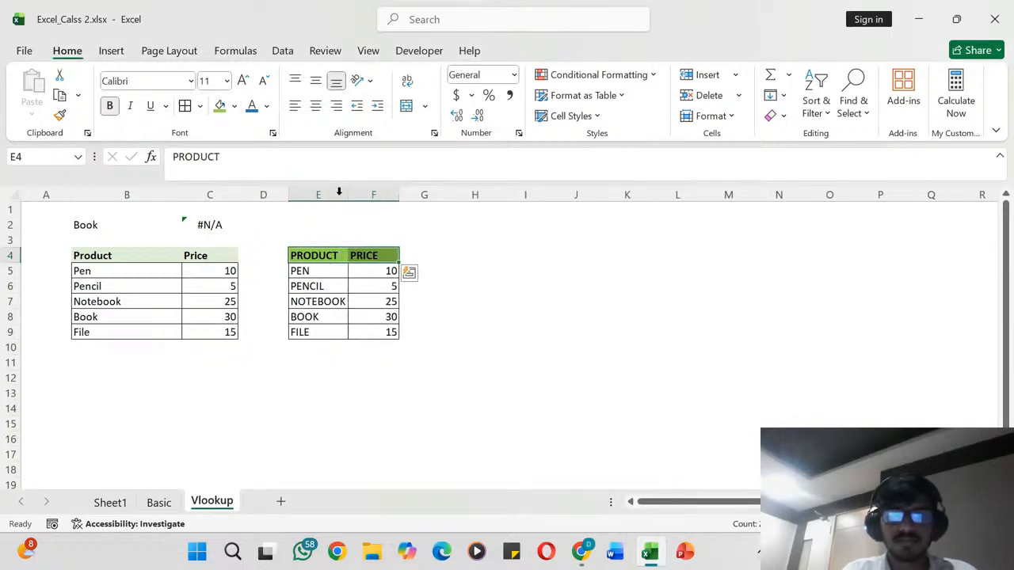
- Start a VLOOKUP formula in F2 with cell E2 as the lookup value
{"action": "left_click", "coordinate": [323, 269]}
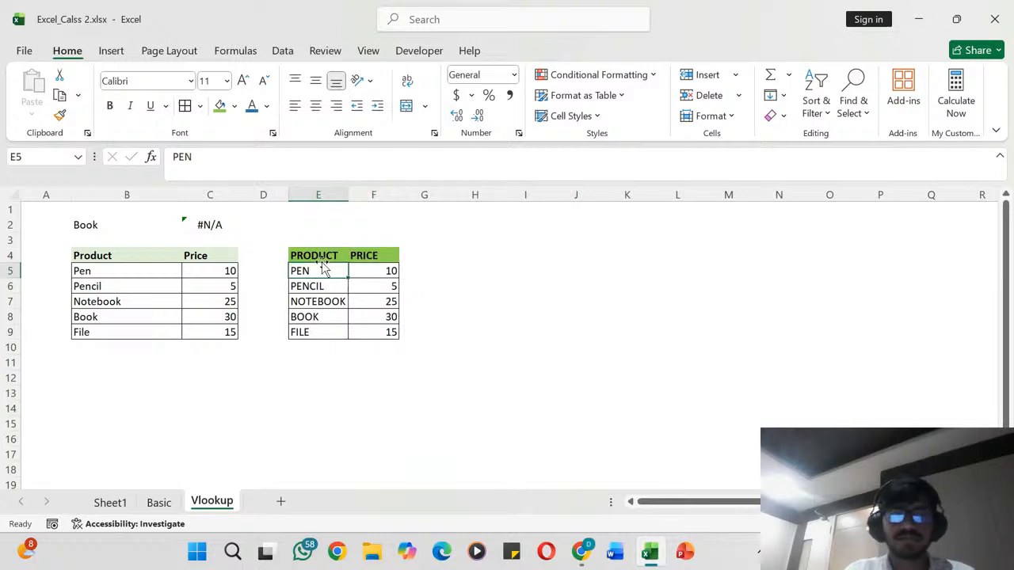
{"action": "key", "text": "Up"}
{"action": "key", "text": "Up"}
{"action": "key", "text": "Up"}
{"action": "type", "text": "0"}
{"action": "key", "text": "BackSpace"}
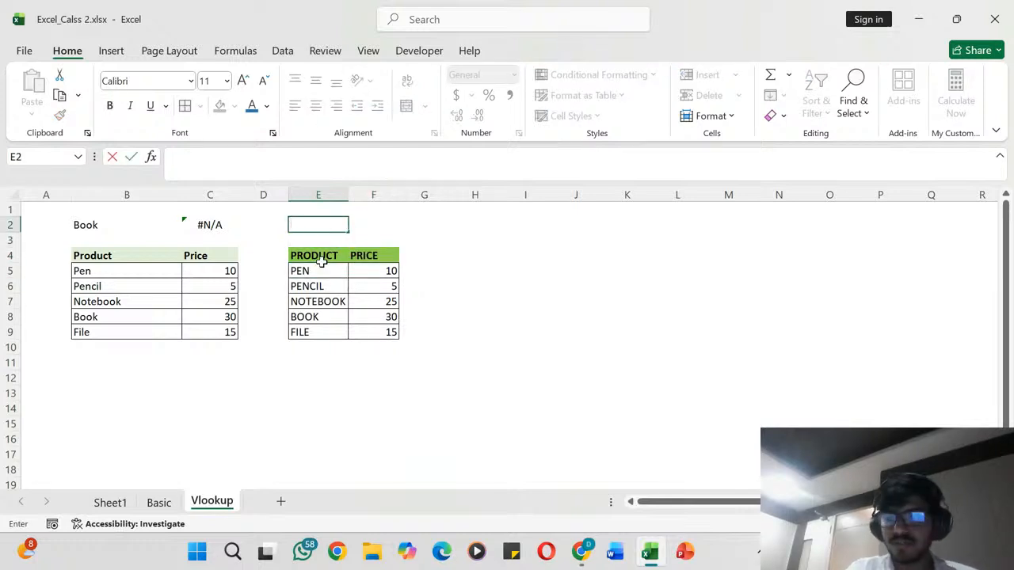
{"action": "key", "text": "Right"}
{"action": "type", "text": "="}
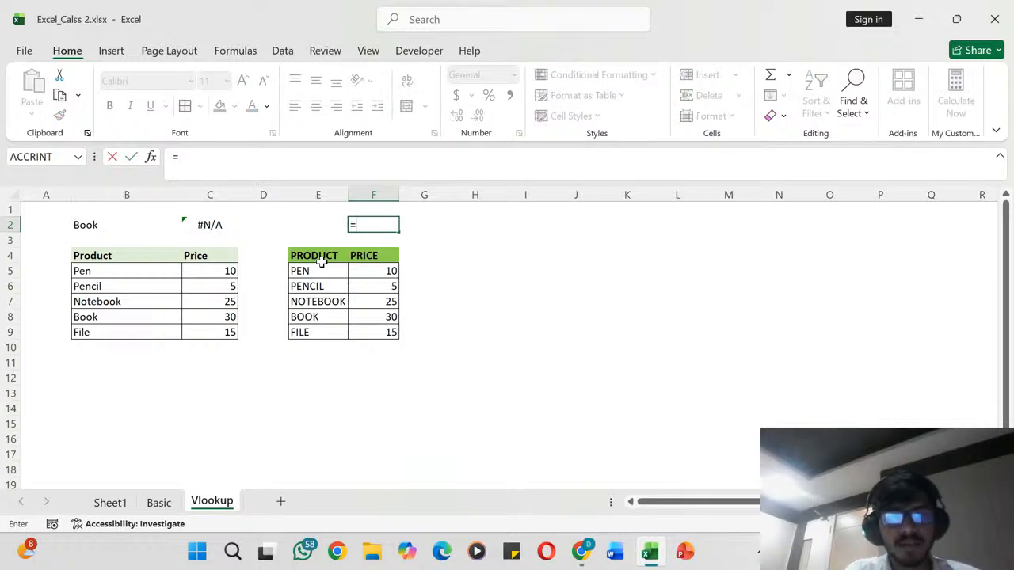
{"action": "type", "text": "VLOO"}
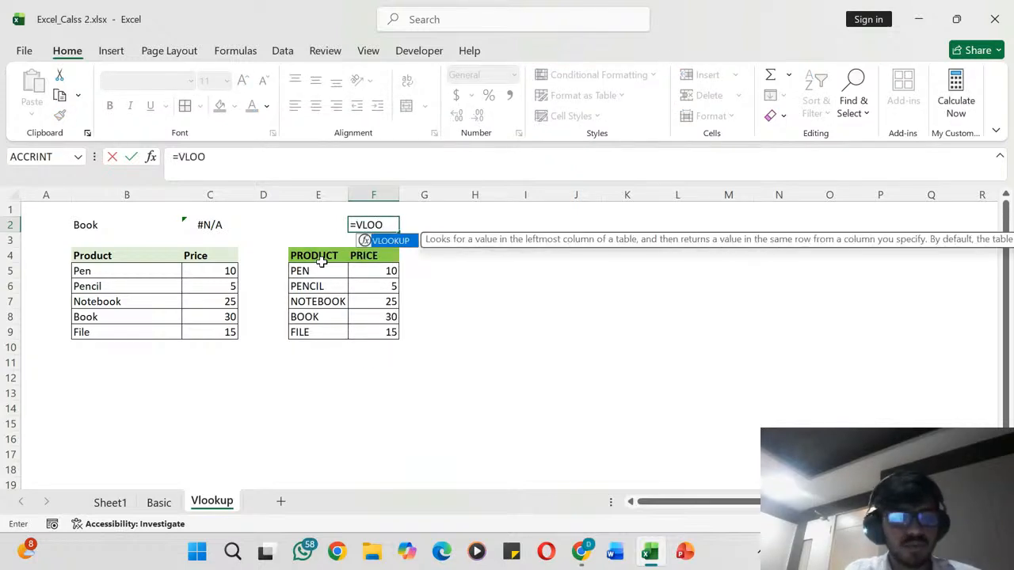
{"action": "key", "text": "Tab"}
{"action": "key", "text": "Left"}
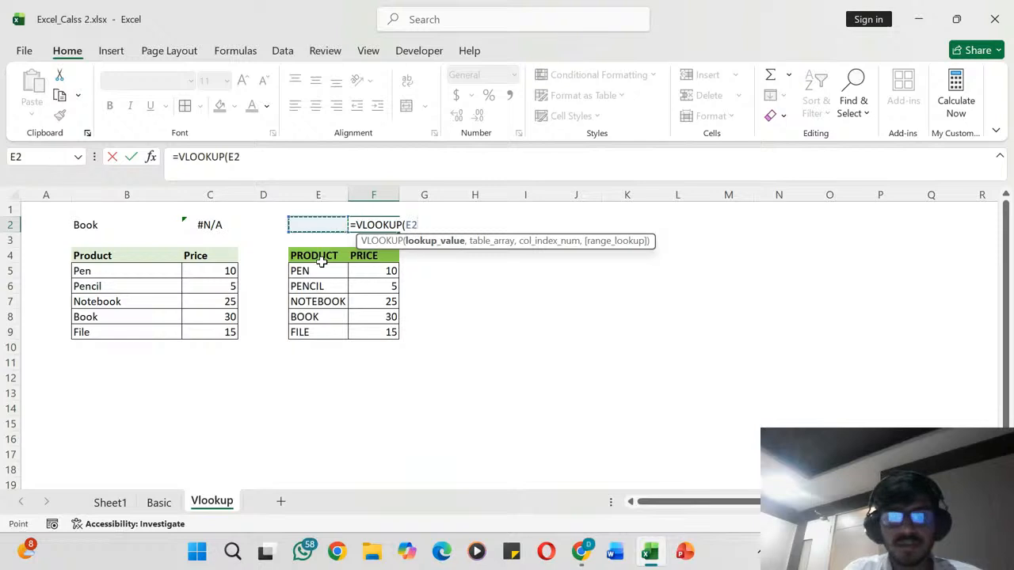
{"action": "type", "text": ","}
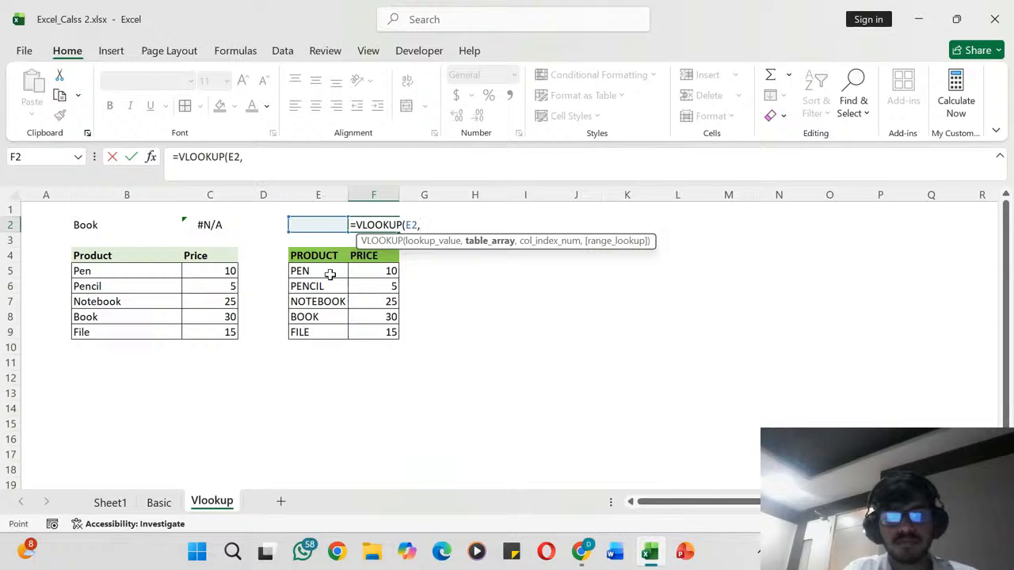
- Complete the VLOOKUP in F2 with the absolute table range $E$5:$F$9 and column index 2
{"action": "left_click_drag", "start_coordinate": [316, 270], "coordinate": [378, 331]}
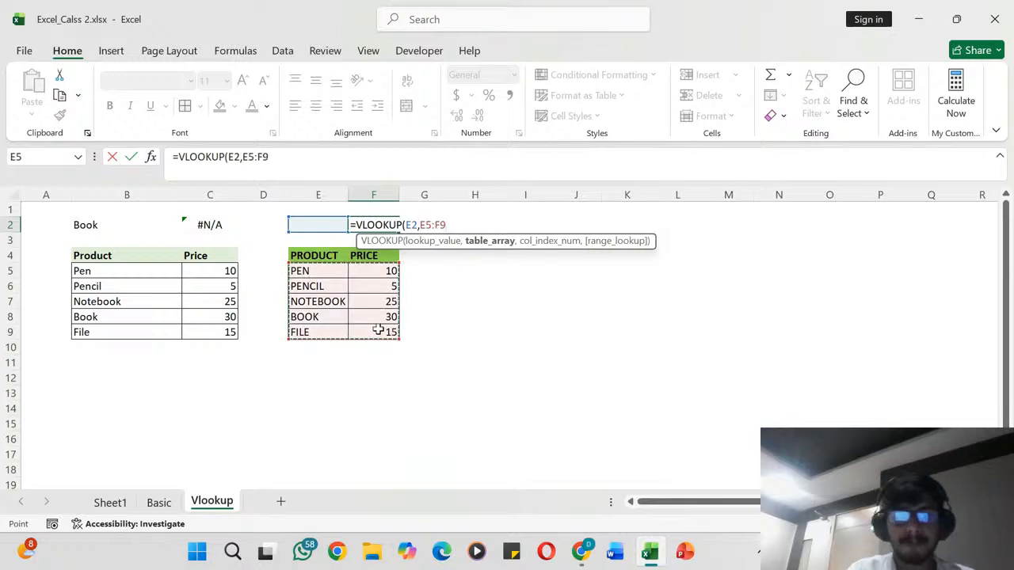
{"action": "key", "text": "F4"}
{"action": "type", "text": ",)"}
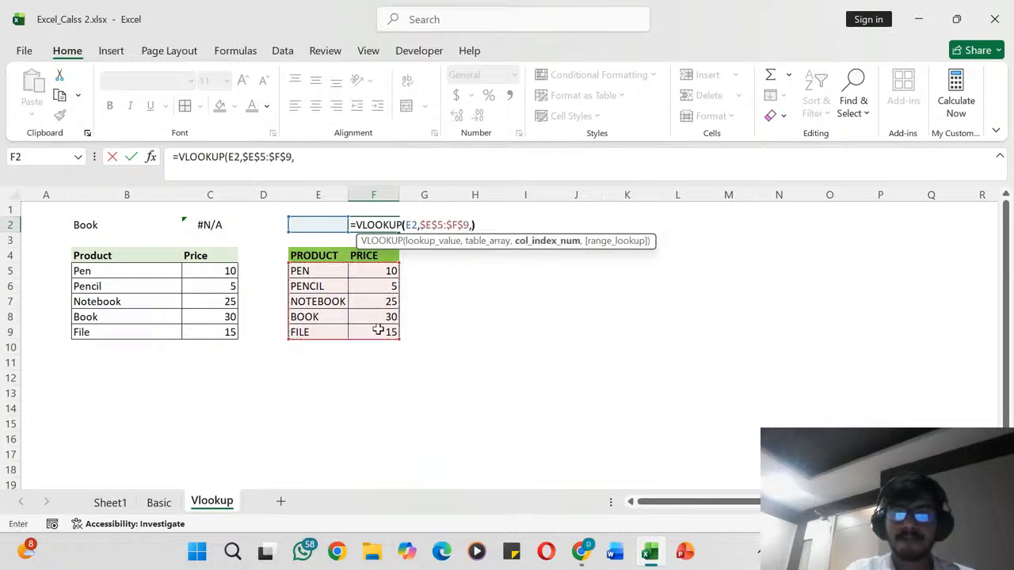
{"action": "key", "text": "BackSpace"}
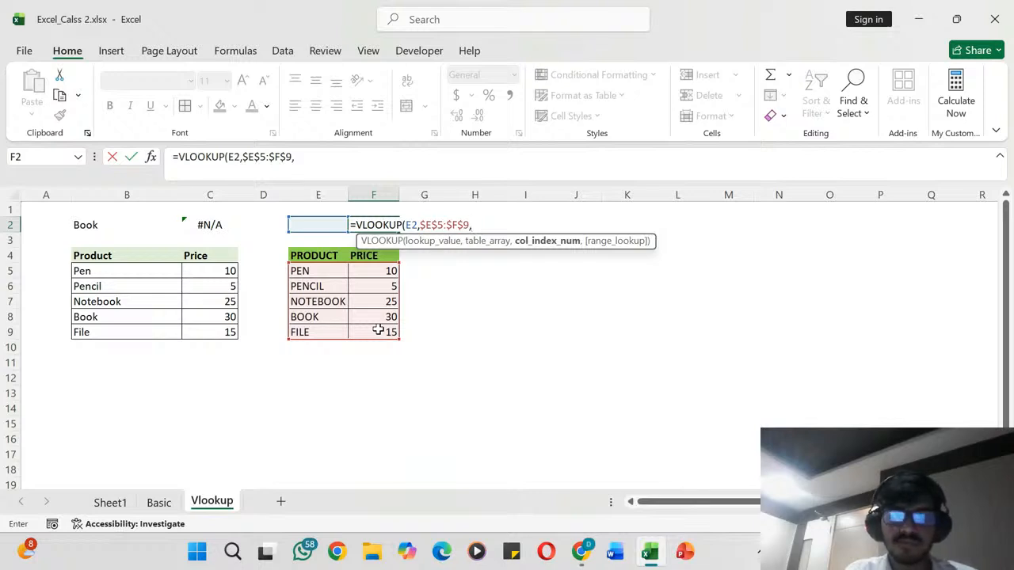
{"action": "type", "text": "2"}
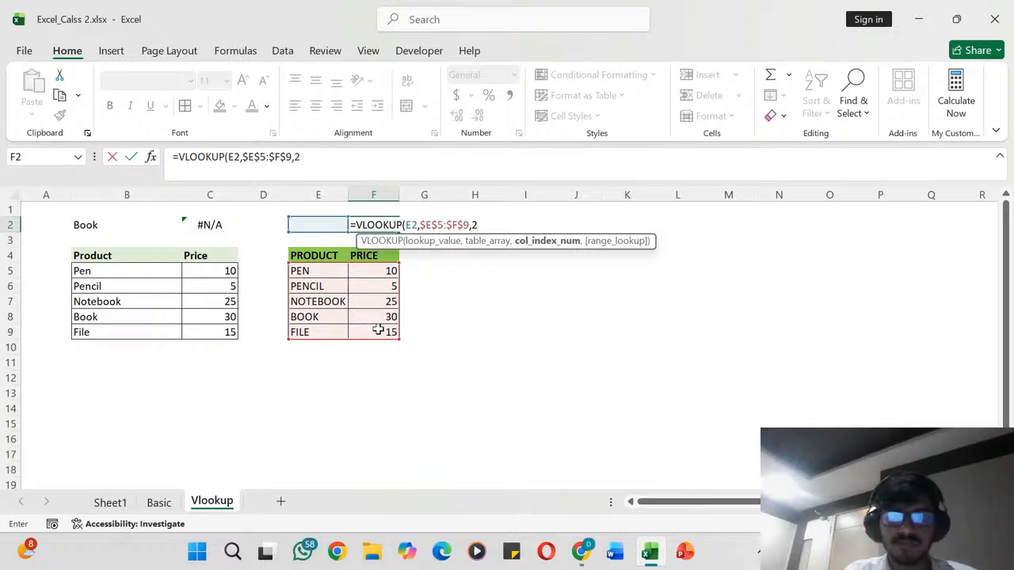
{"action": "type", "text": ")"}
{"action": "key", "text": "Return"}
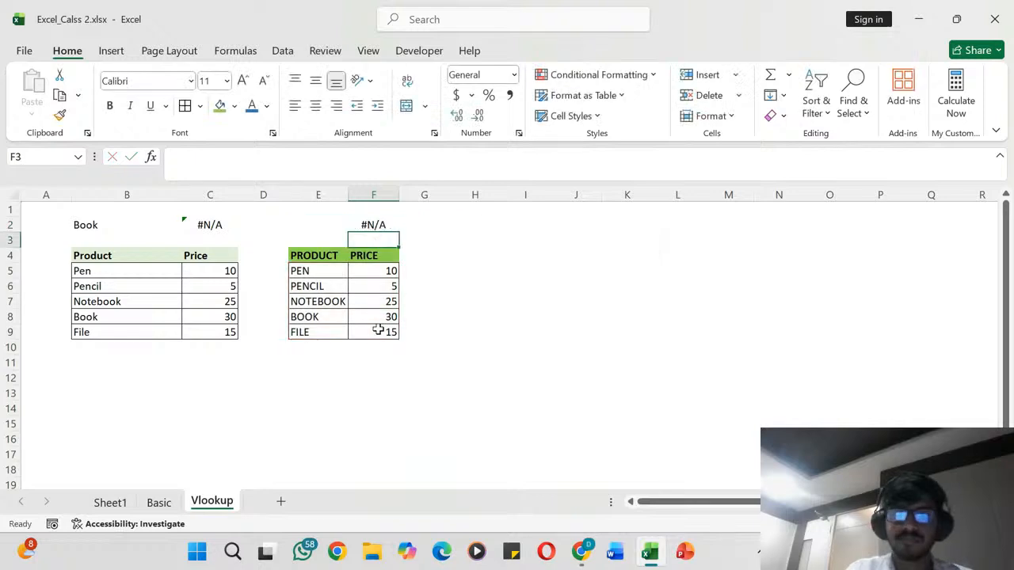
- Test the price lookup by entering PEN and then PENCIL as the lookup value in cell E2
{"action": "key", "text": "Left"}
{"action": "key", "text": "Up"}
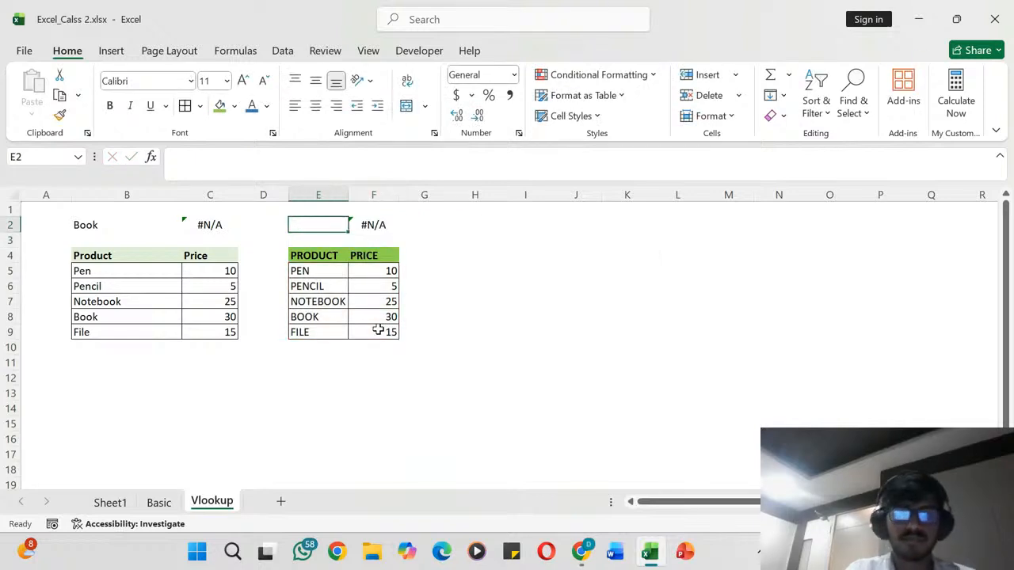
{"action": "type", "text": "PEN"}
{"action": "key", "text": "Return"}
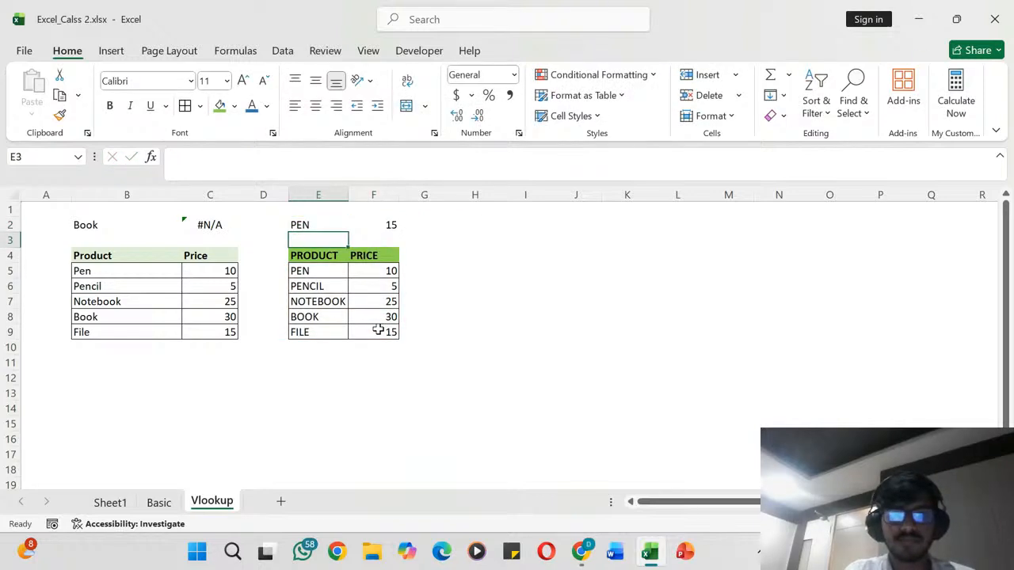
{"action": "key", "text": "Up"}
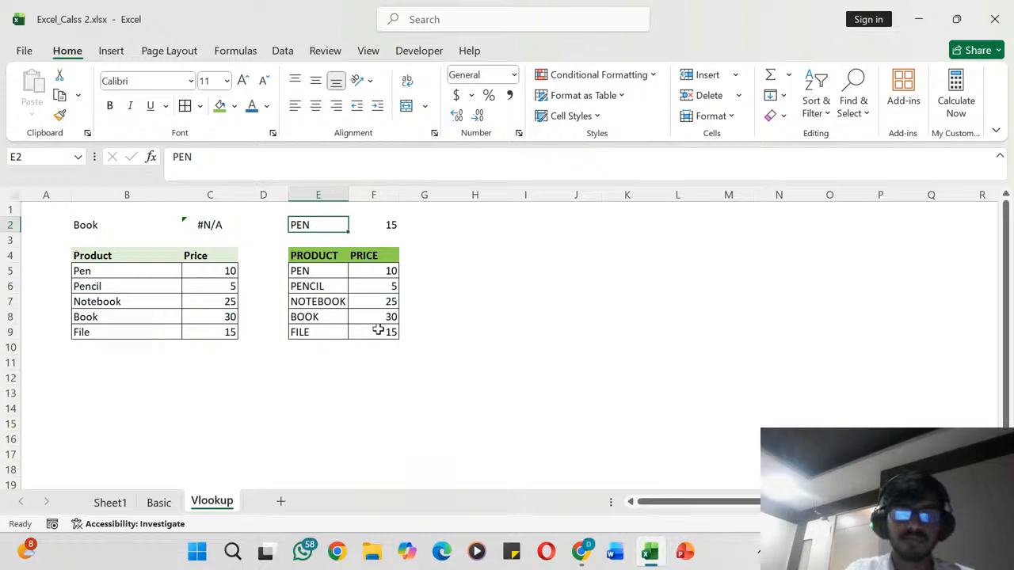
{"action": "type", "text": "PENCIL"}
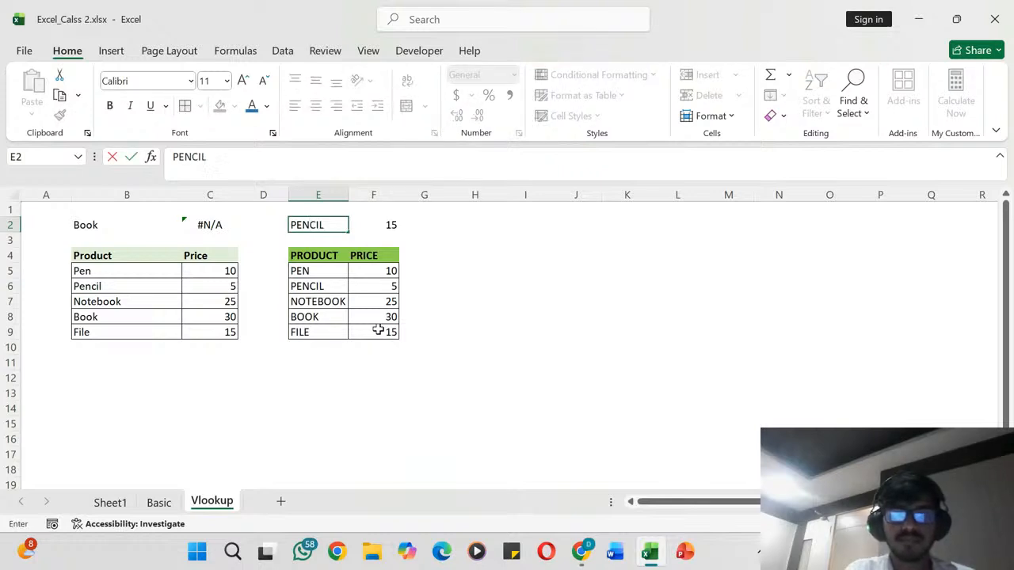
{"action": "key", "text": "Return"}
- Replace the lookup value in E2 with NOTEBOOK to test the formula on another product
{"action": "key", "text": "Up"}
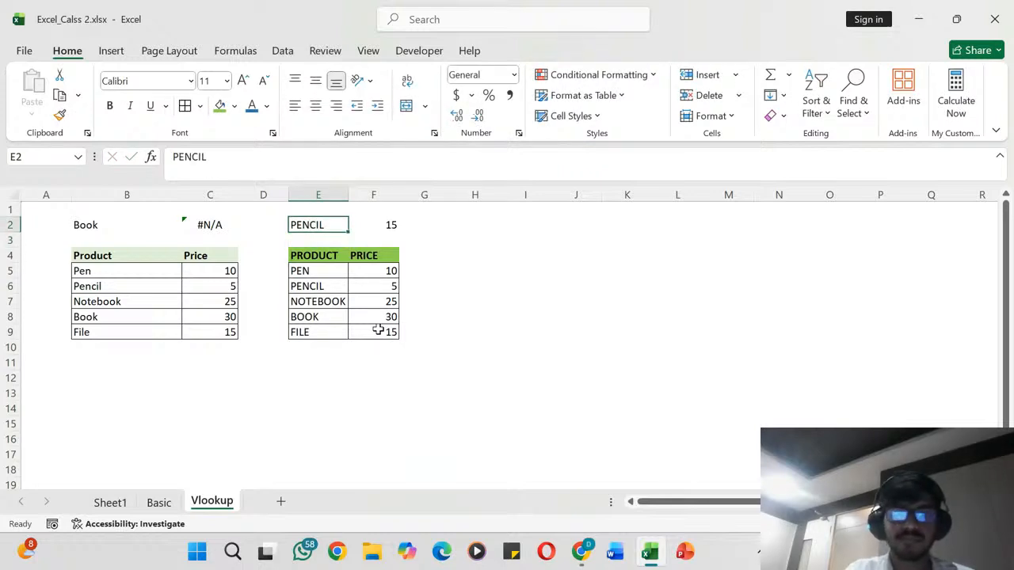
{"action": "type", "text": "NOTEBOOK"}
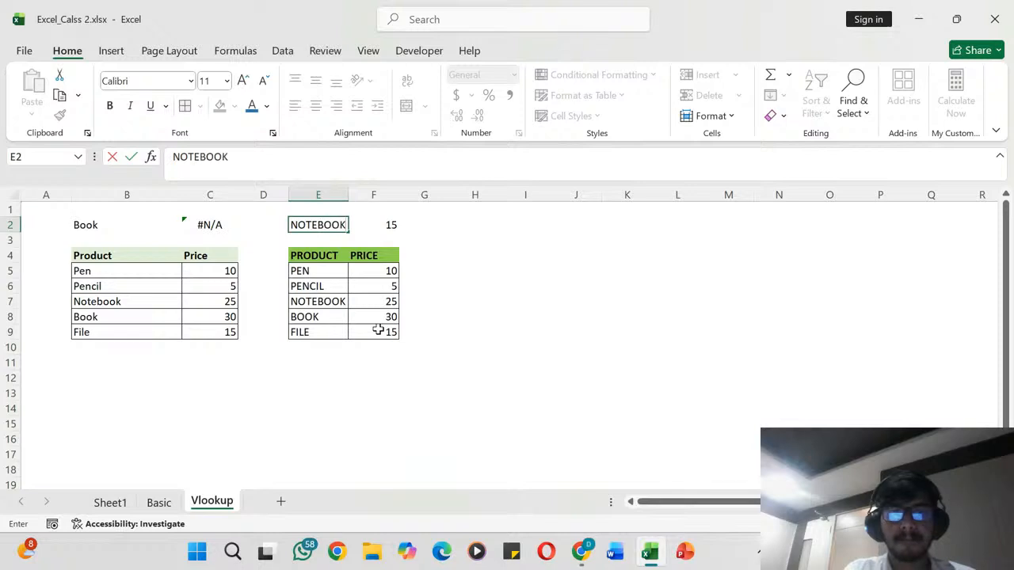
{"action": "key", "text": "Return"}
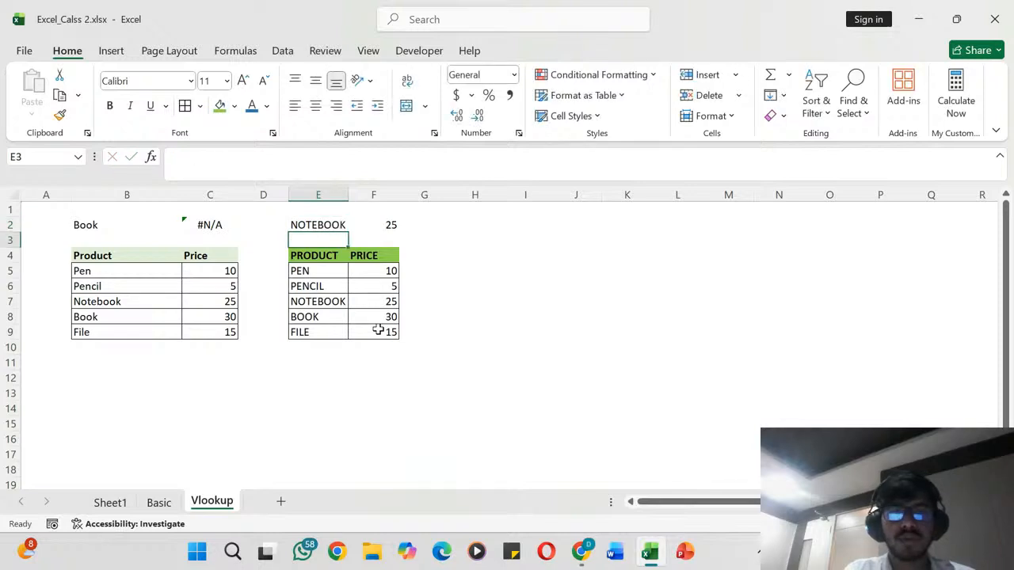
- Recheck the lookup by entering PENCIL again in E2, followed by NOTEBOOK
{"action": "key", "text": "Up"}
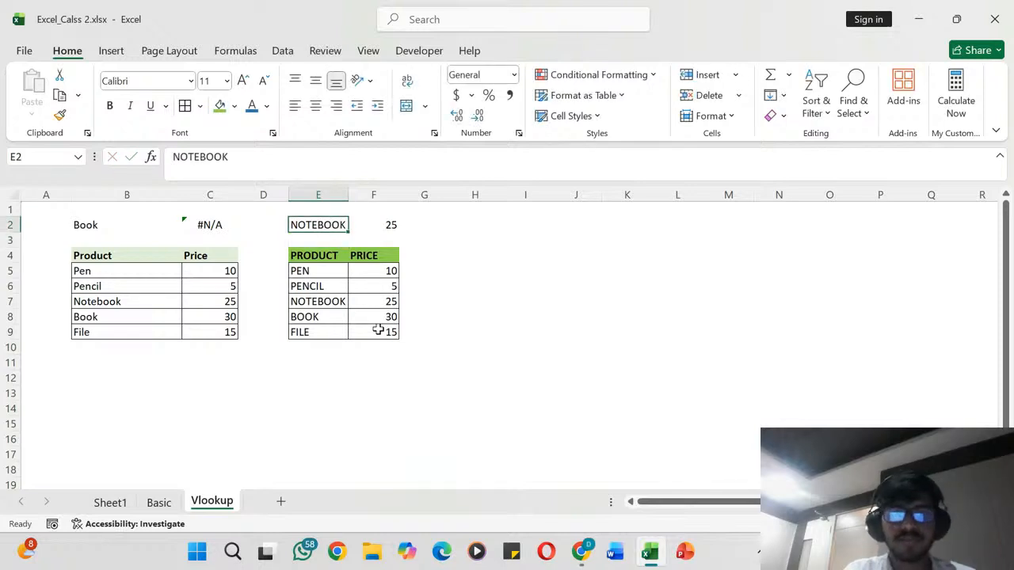
{"action": "type", "text": "PENCIL"}
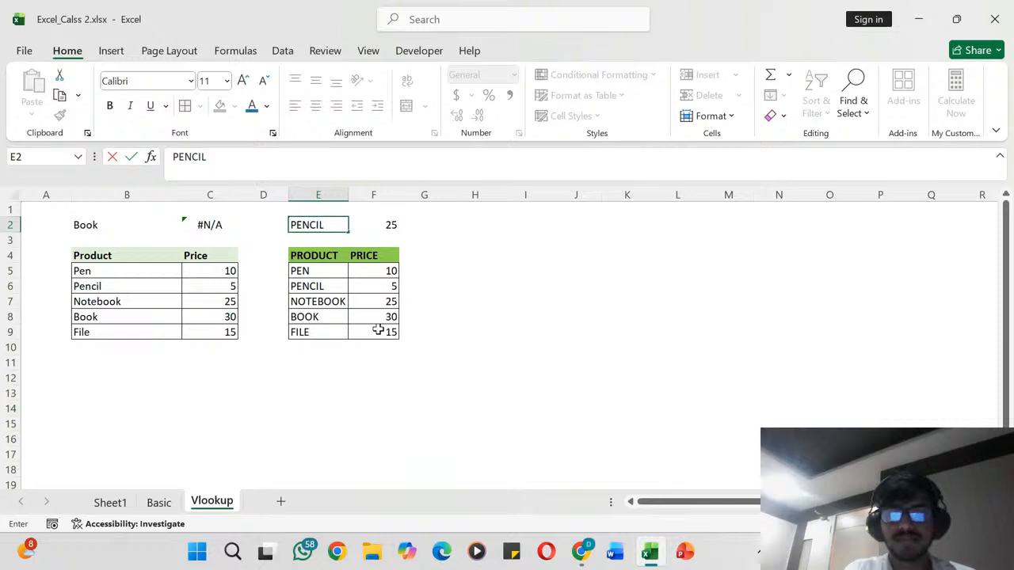
{"action": "key", "text": "Return"}
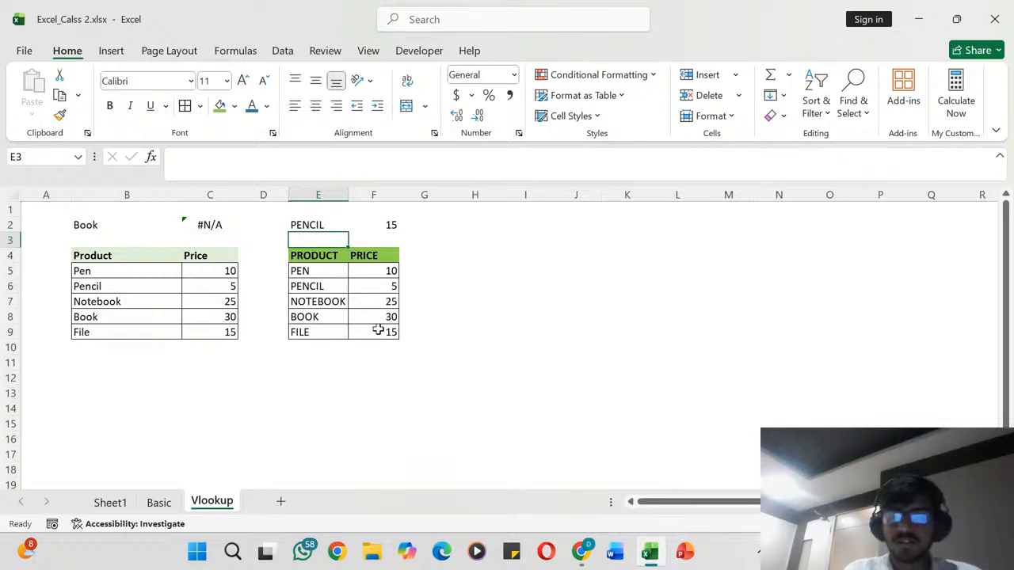
{"action": "key", "text": "Up"}
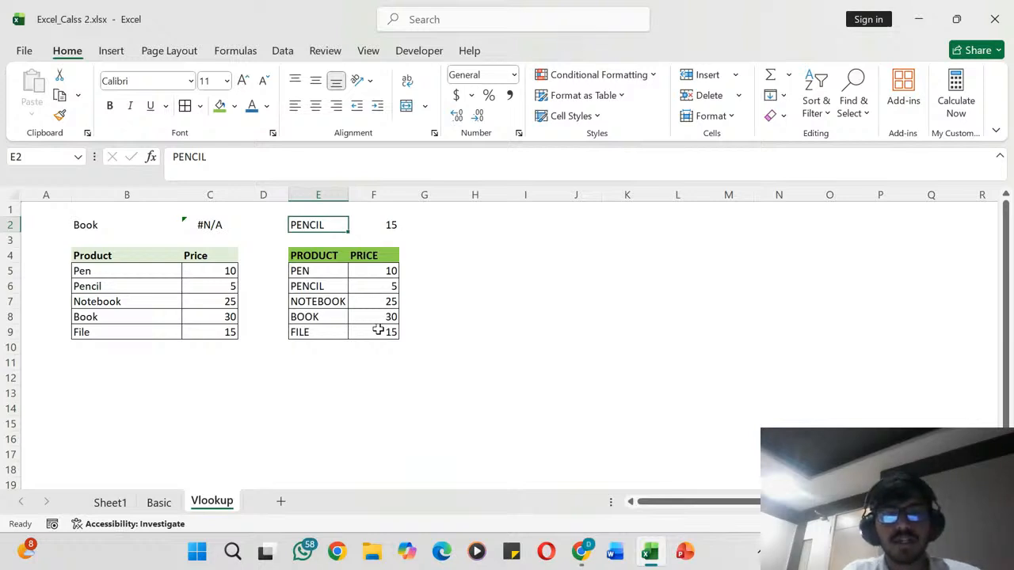
{"action": "type", "text": "NOTE"}
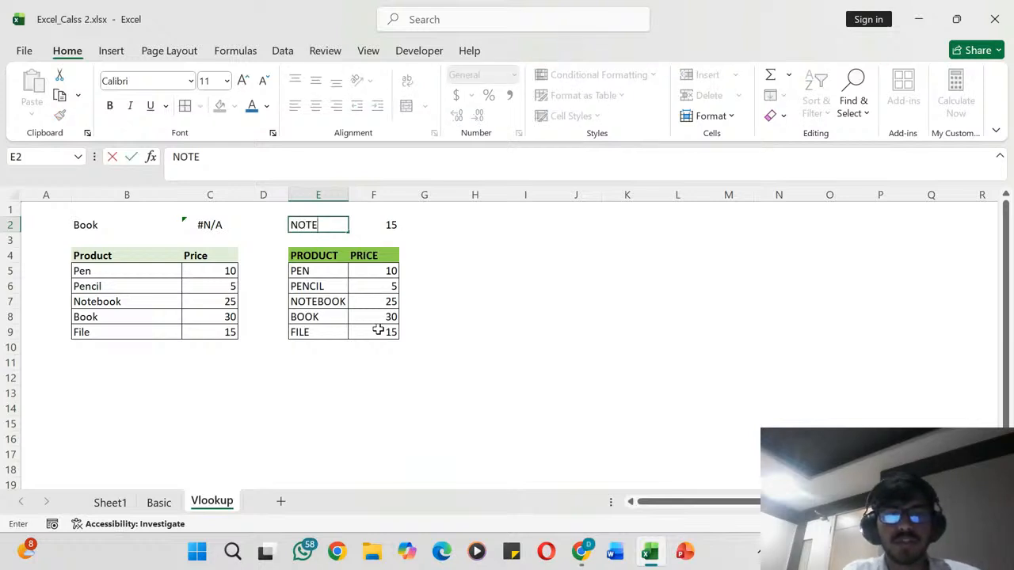
{"action": "type", "text": "BOOK"}
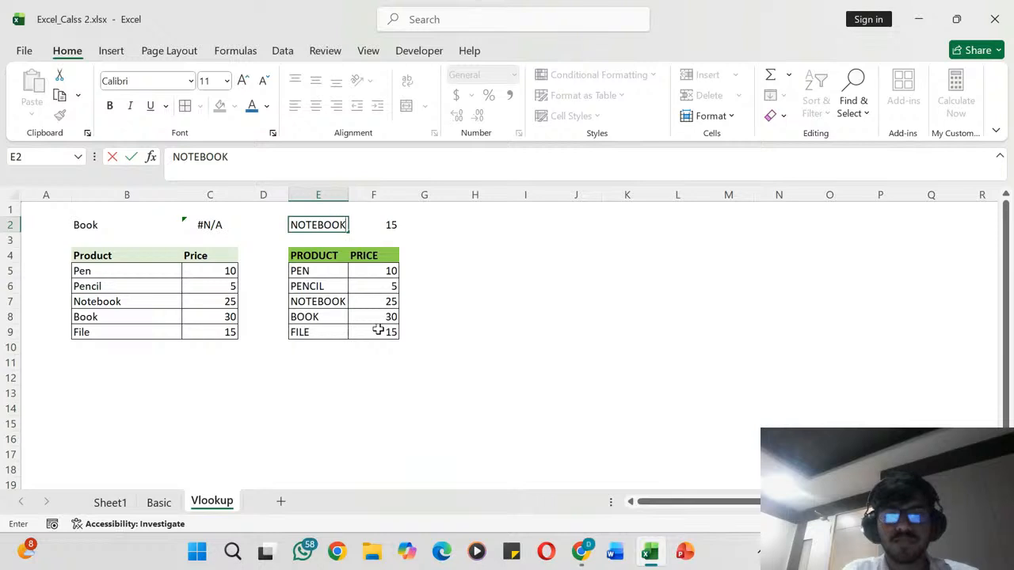
{"action": "key", "text": "Return"}
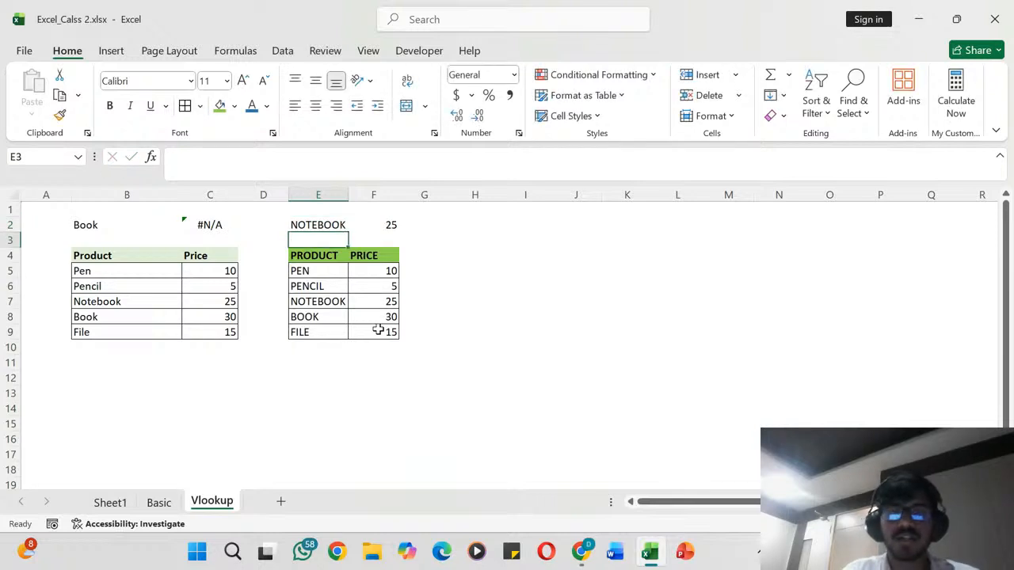
- Label the lookup cells with the headers PRODUCT in E1 and PRICE in F1
{"action": "left_click", "coordinate": [382, 212]}
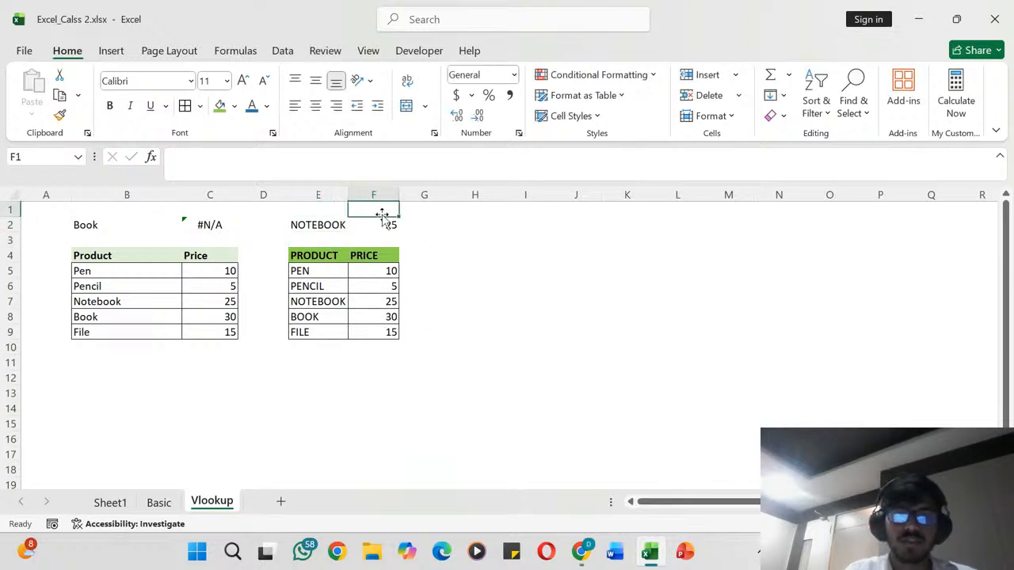
{"action": "left_click", "coordinate": [312, 210]}
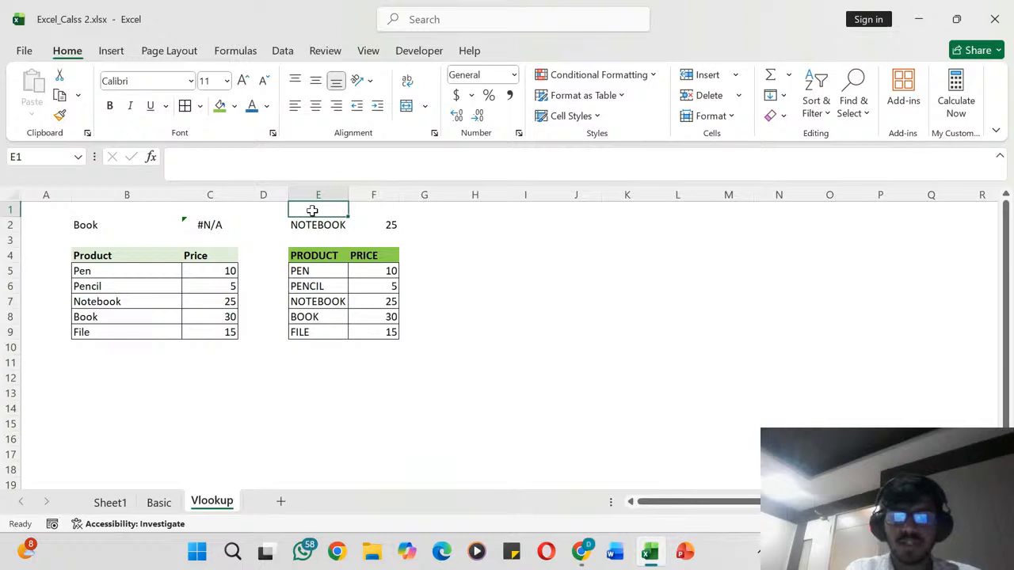
{"action": "type", "text": "P"}
{"action": "key", "text": "BackSpace"}
{"action": "type", "text": "PRODUC"}
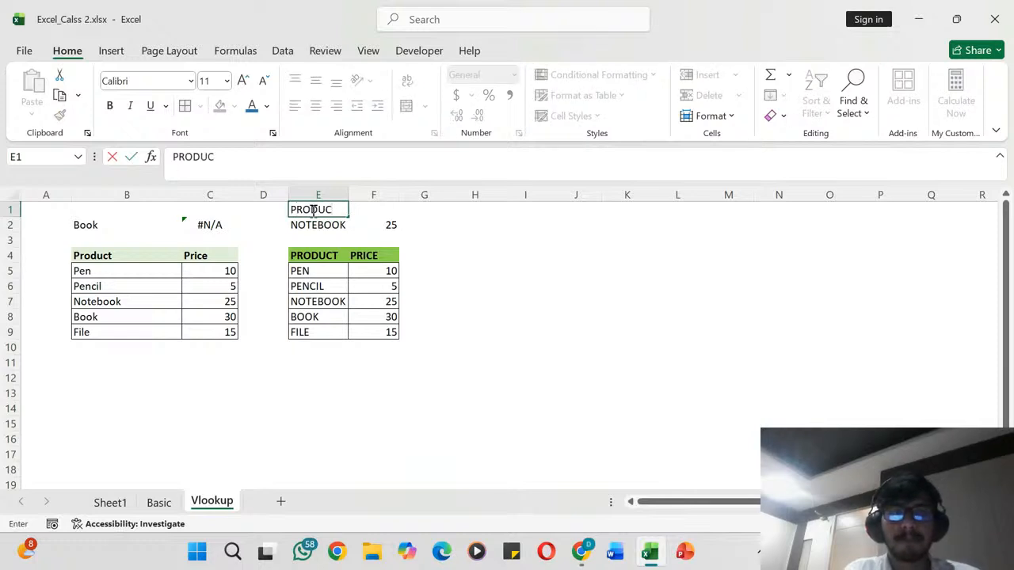
{"action": "type", "text": "T"}
{"action": "key", "text": "Tab"}
{"action": "type", "text": "NA"}
{"action": "key", "text": "BackSpace"}
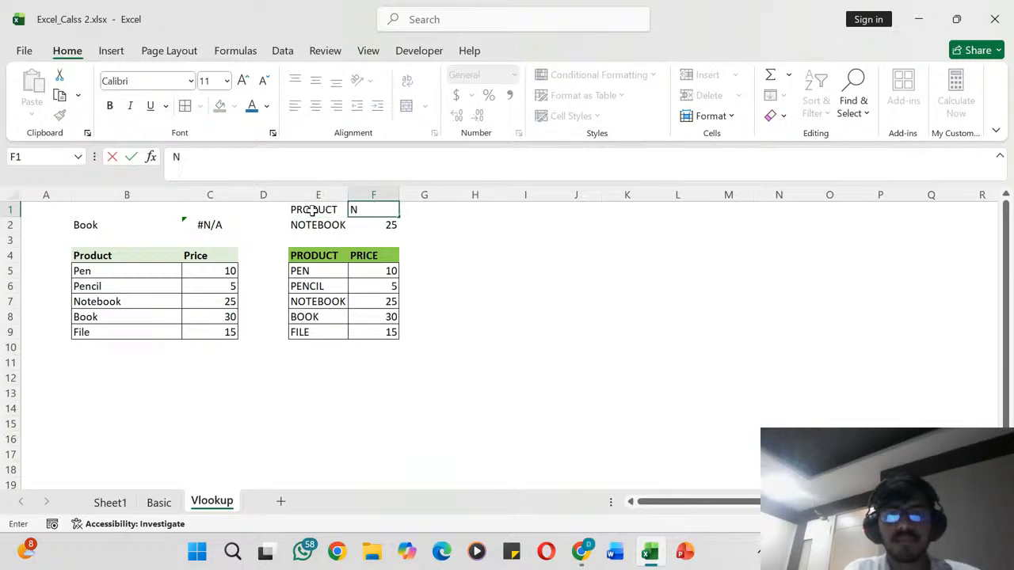
{"action": "key", "text": "BackSpace"}
{"action": "type", "text": "PRICE"}
{"action": "key", "text": "Return"}
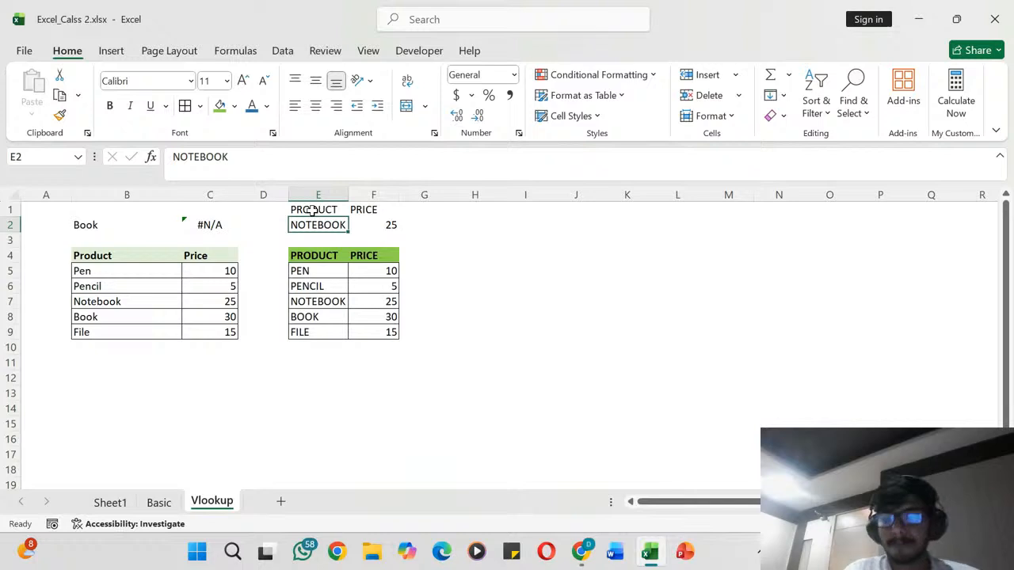
- Fill the headers in E1:F1 with a light grey theme colour and make them bold
{"action": "left_click", "coordinate": [313, 210]}
{"action": "key", "text": "shift+Right"}
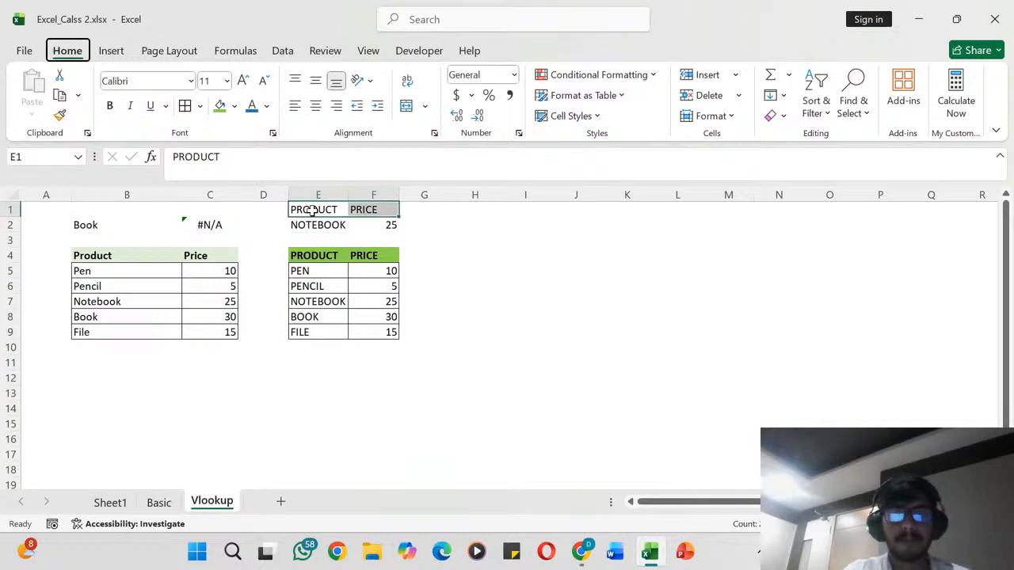
{"action": "key", "text": "alt+h"}
{"action": "key", "text": "h"}
{"action": "key", "text": "Down"}
{"action": "key", "text": "Down"}
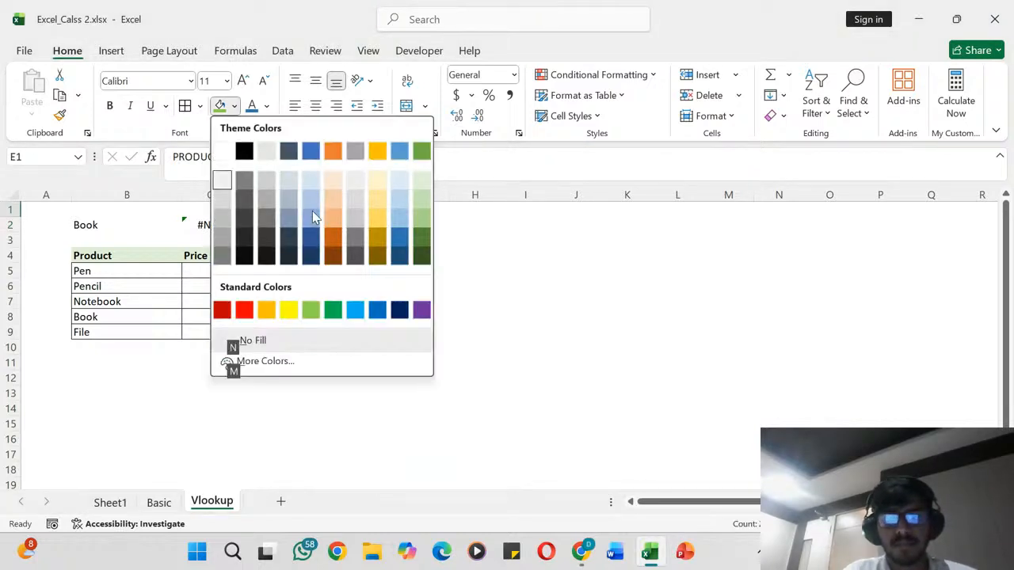
{"action": "key", "text": "Return"}
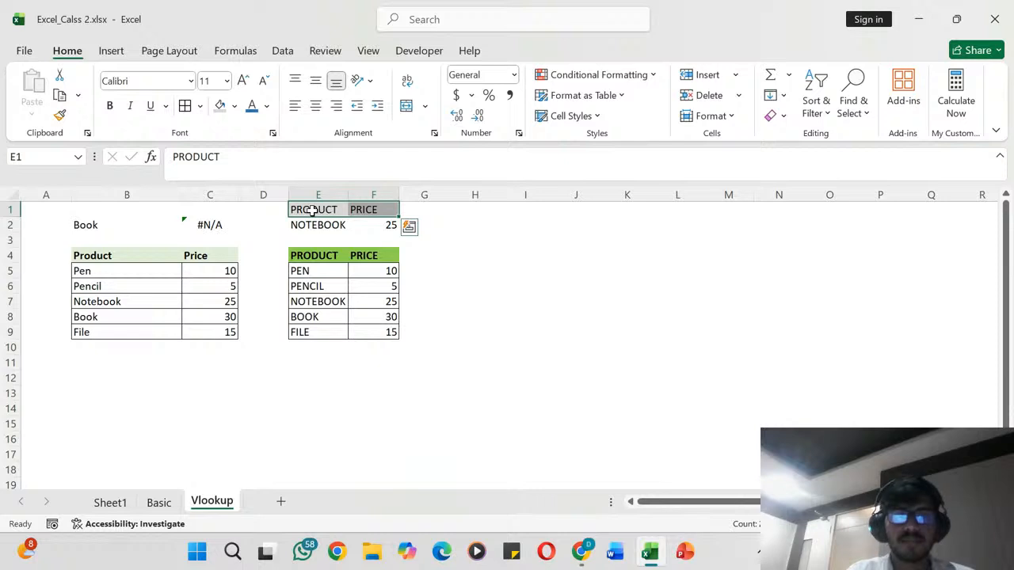
{"action": "key", "text": "ctrl+b"}
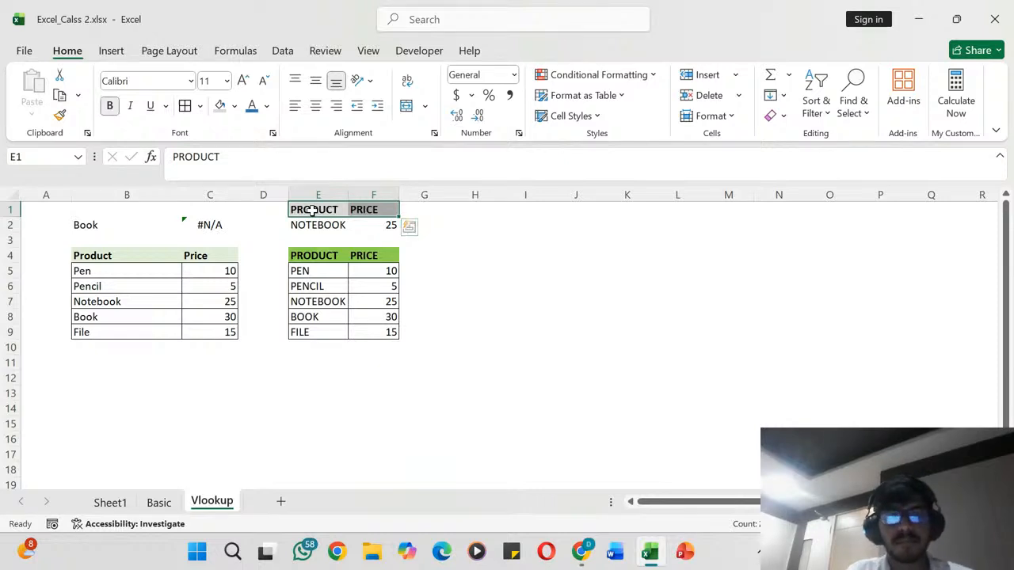
- Add a data validation list to cell E2 with the product names =$E$5:$E$9 as its source
{"action": "key", "text": "Down"}
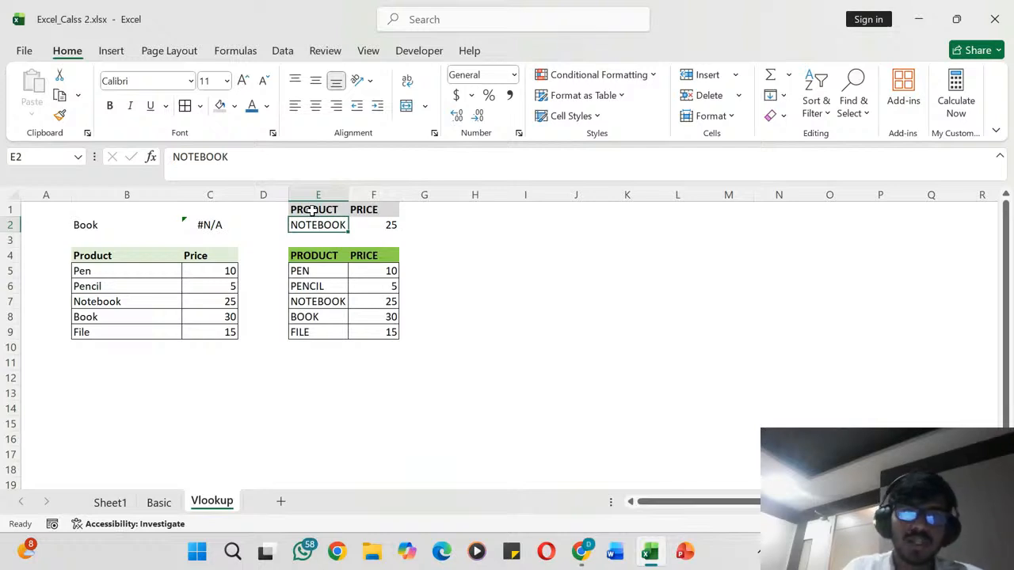
{"action": "left_click", "coordinate": [287, 51]}
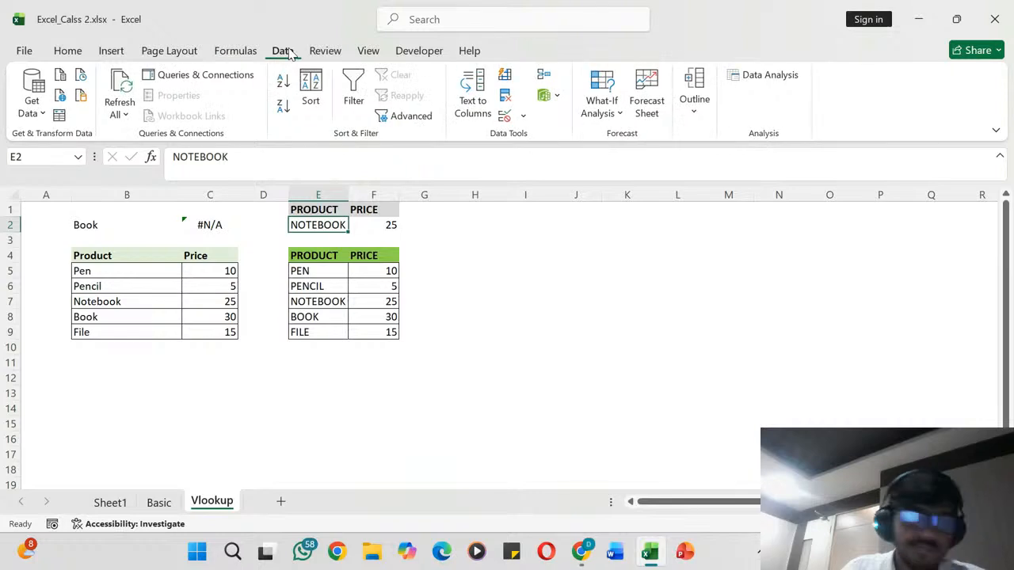
{"action": "left_click", "coordinate": [523, 116]}
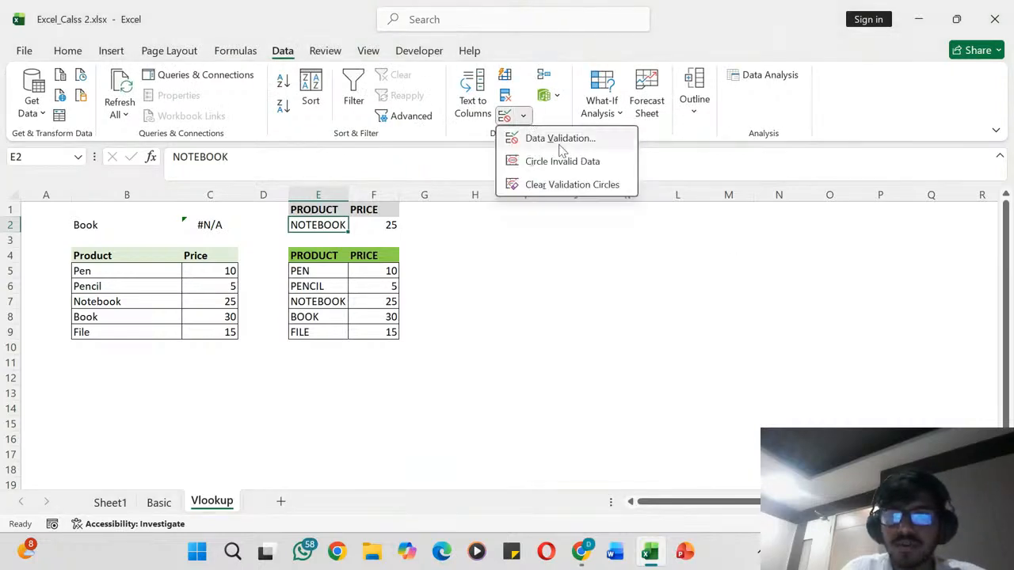
{"action": "left_click", "coordinate": [561, 141]}
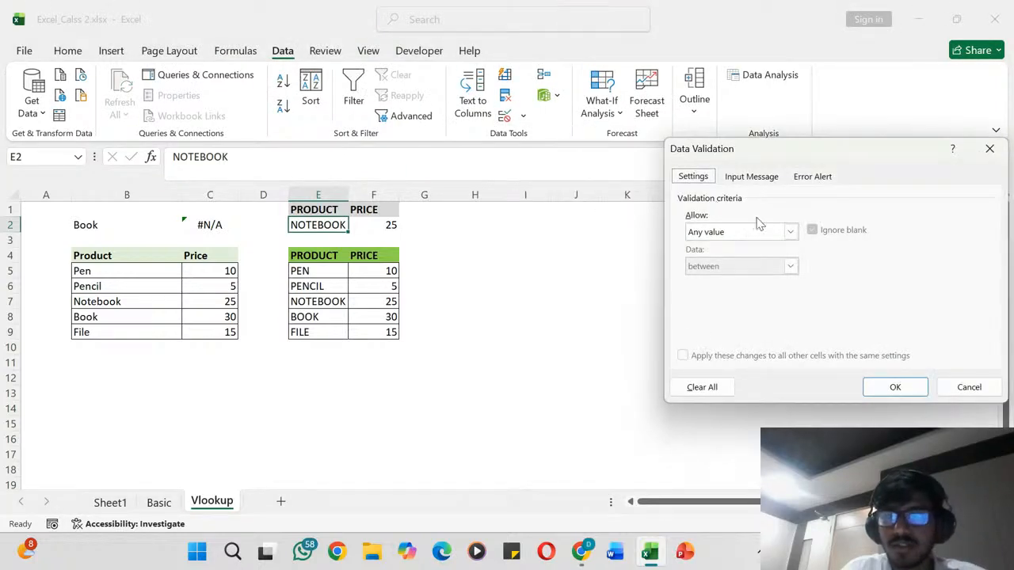
{"action": "left_click", "coordinate": [790, 232]}
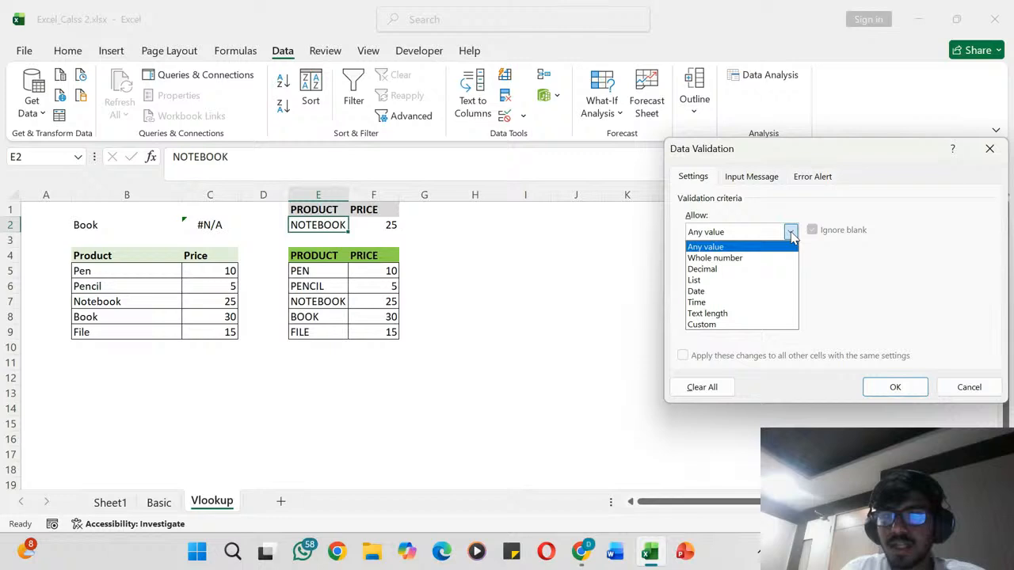
{"action": "left_click", "coordinate": [695, 280]}
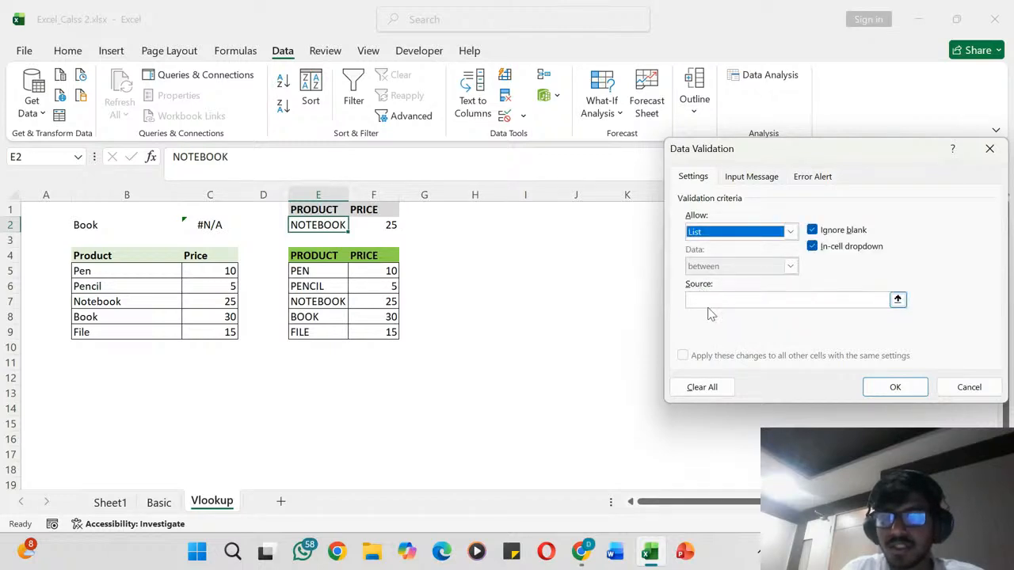
{"action": "left_click", "coordinate": [701, 299]}
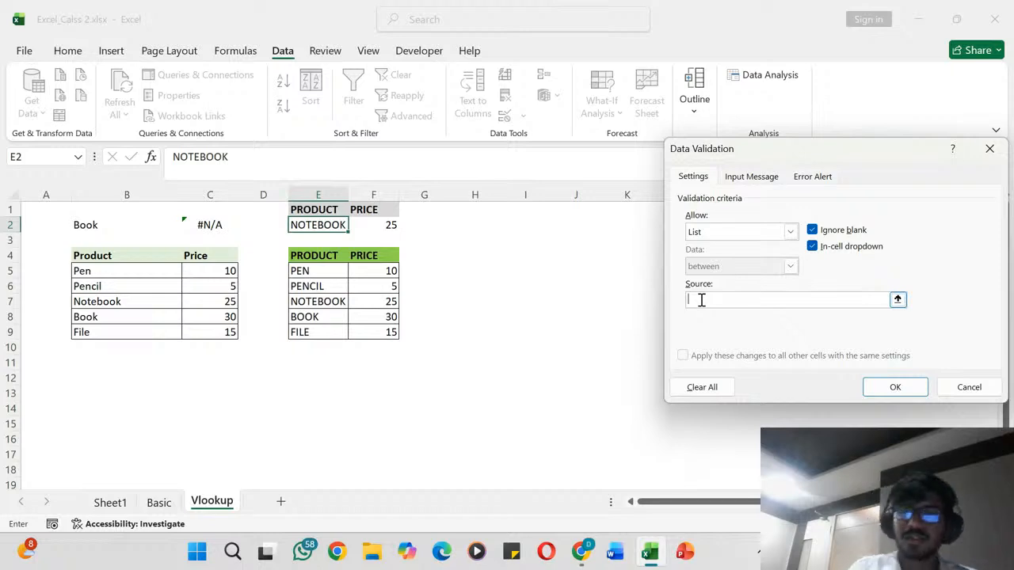
{"action": "left_click_drag", "start_coordinate": [320, 269], "coordinate": [313, 331]}
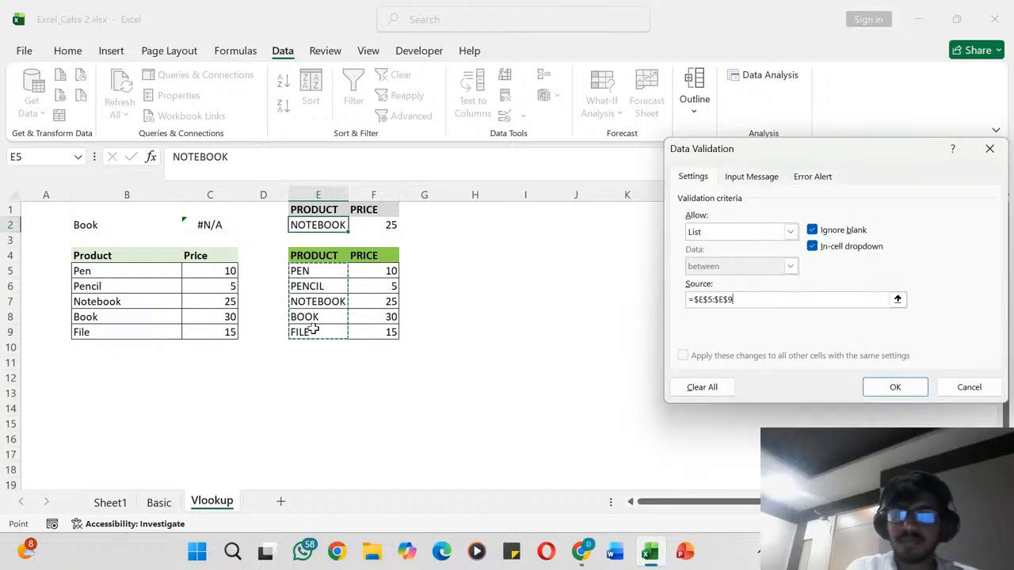
{"action": "left_click", "coordinate": [893, 386]}
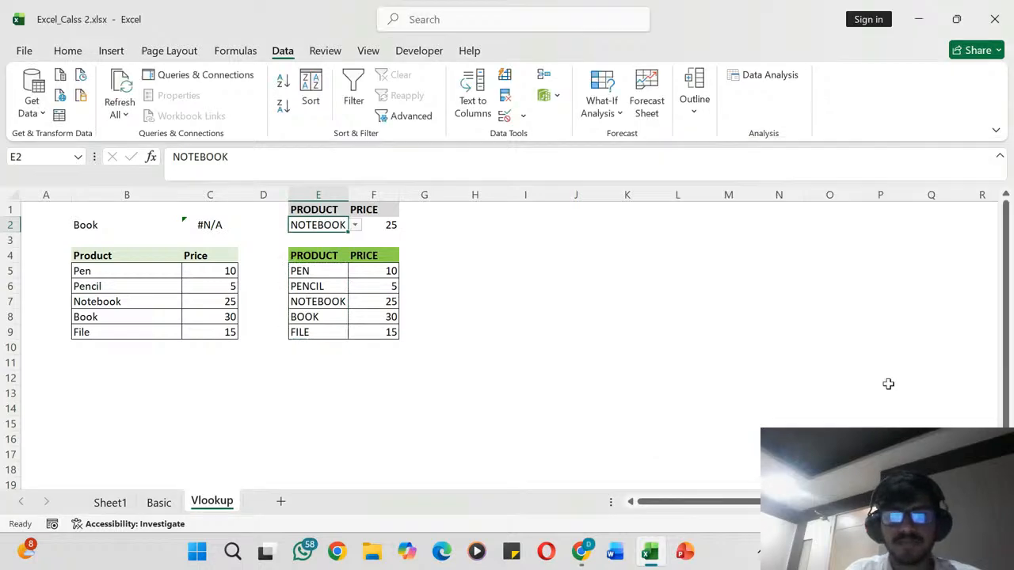
- Test the drop-down list in E2 by choosing PENCIL and then NOTEBOOK
{"action": "left_click", "coordinate": [355, 225]}
{"action": "left_click", "coordinate": [321, 251]}
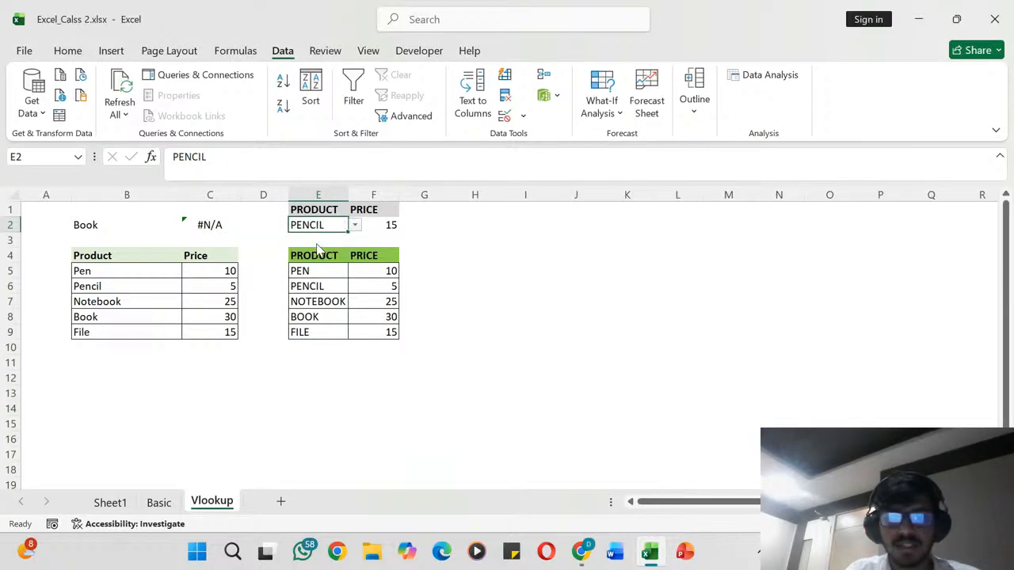
{"action": "left_click", "coordinate": [357, 228]}
{"action": "left_click", "coordinate": [326, 261]}
{"action": "left_click", "coordinate": [341, 254]}
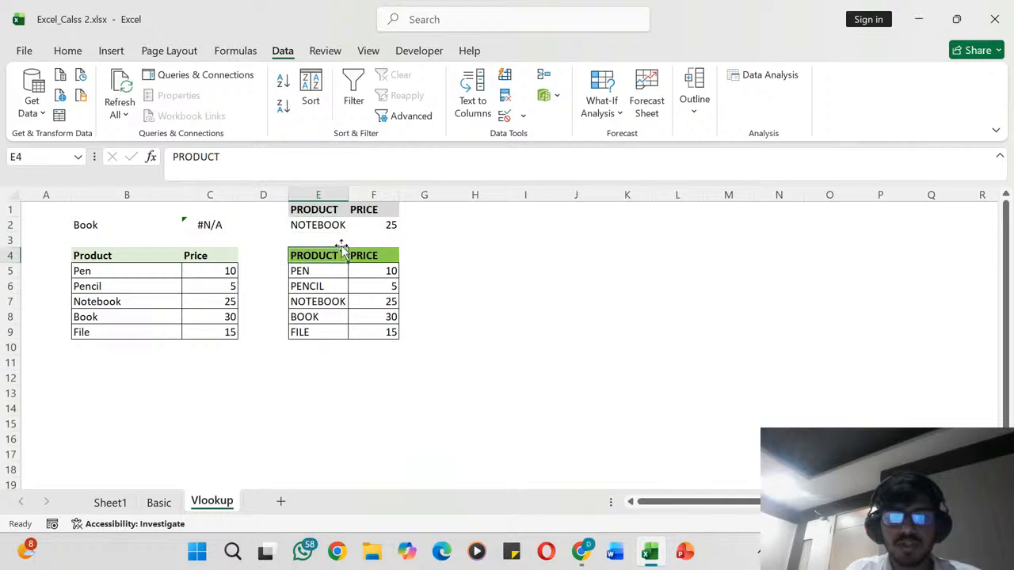
{"action": "left_click", "coordinate": [386, 222]}
{"action": "left_click", "coordinate": [389, 207]}
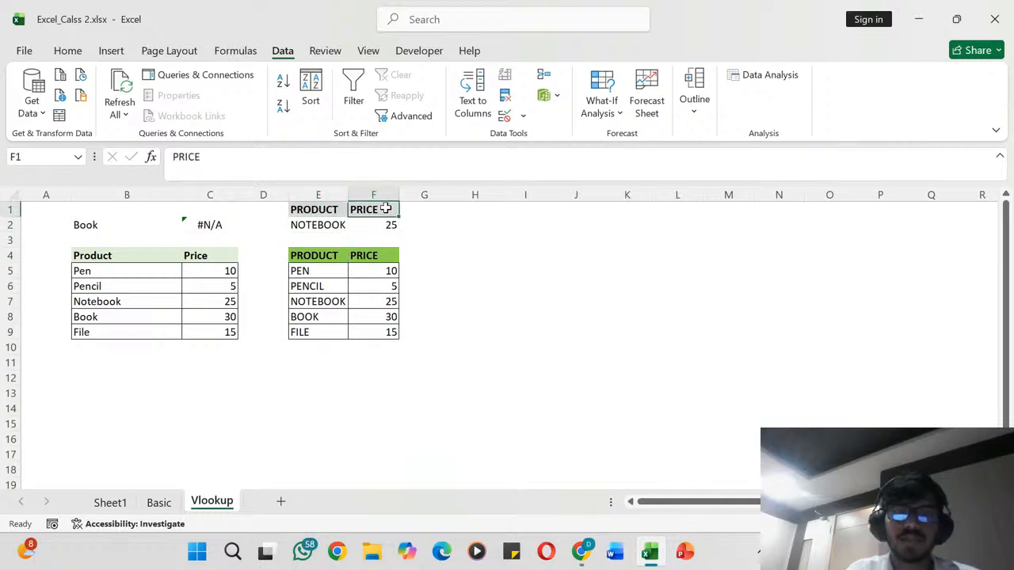
- AutoFit the widths of columns E and F to their contents in the PRODUCT and PRICE tables
{"action": "double_click", "coordinate": [399, 197]}
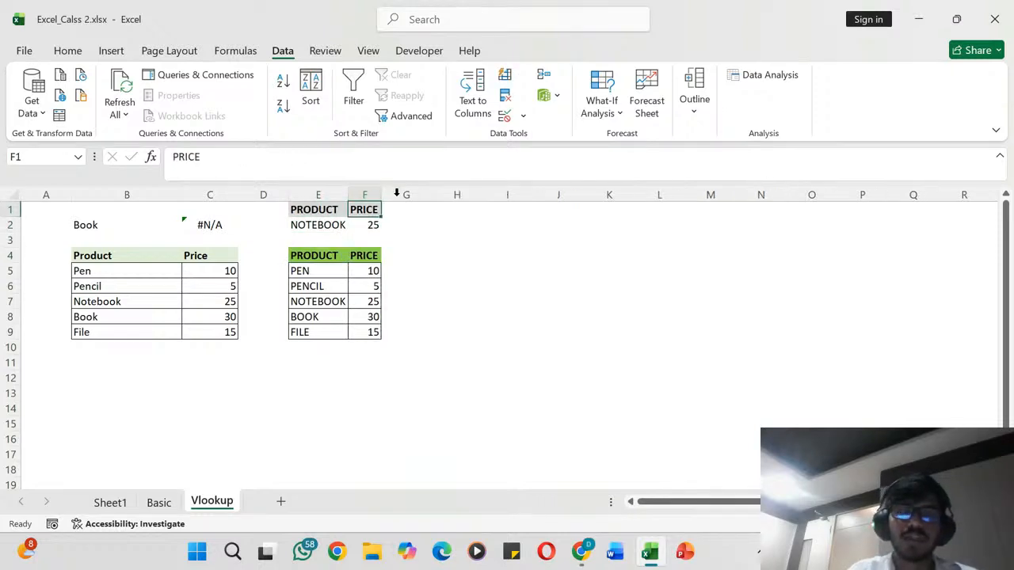
{"action": "double_click", "coordinate": [349, 197]}
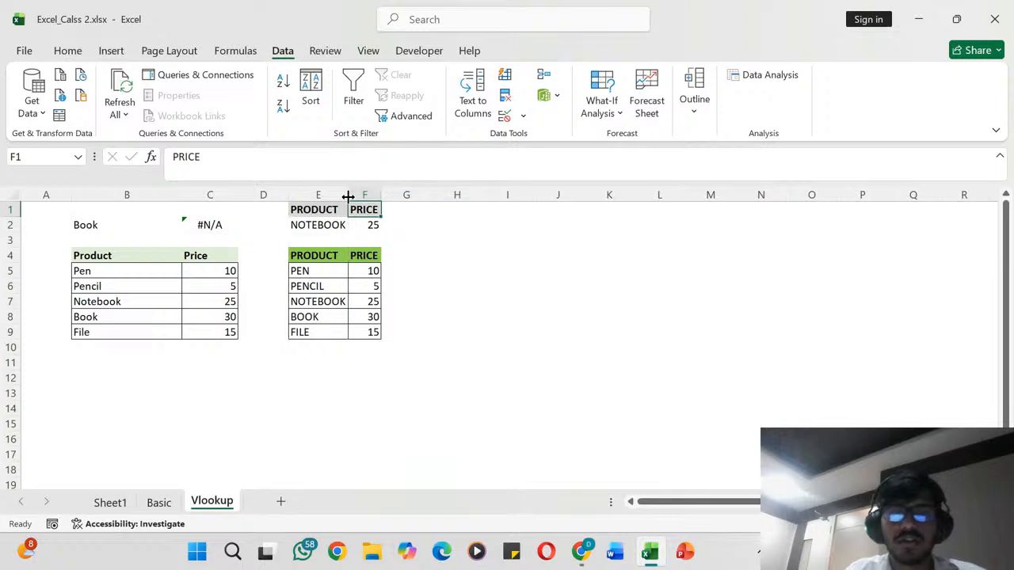
{"action": "double_click", "coordinate": [382, 197]}
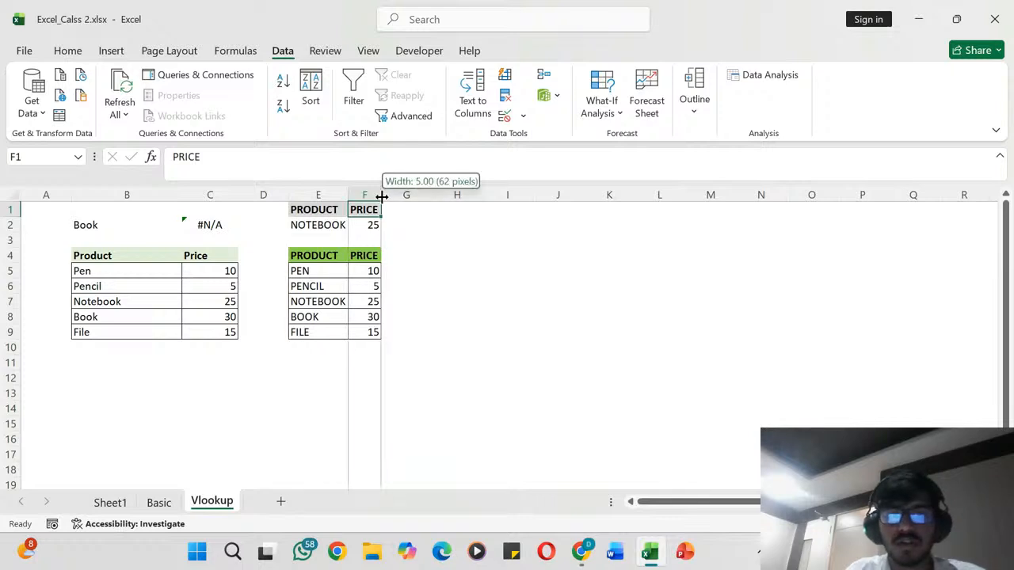
{"action": "left_click", "coordinate": [372, 195]}
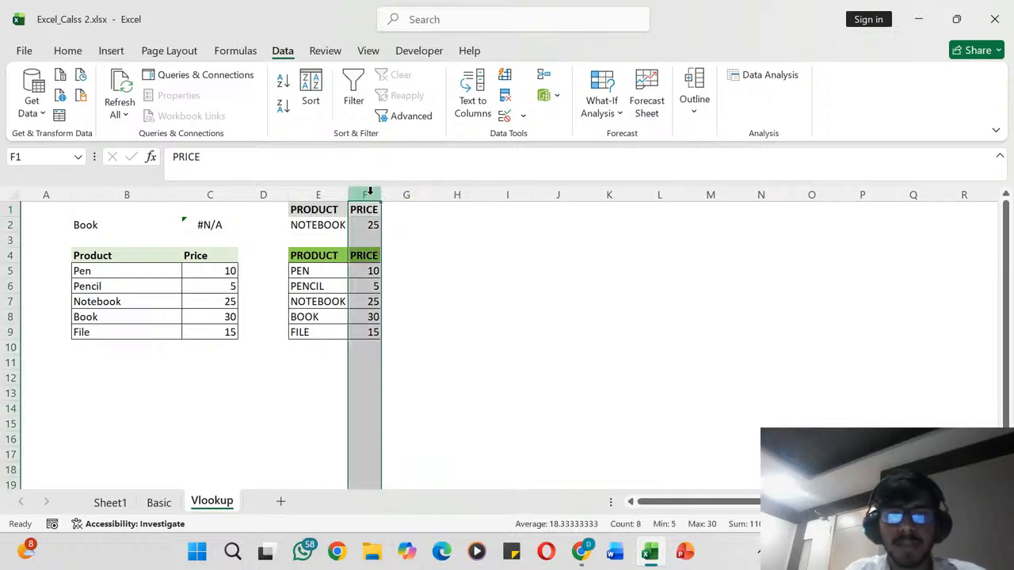
{"action": "left_click", "coordinate": [317, 190]}
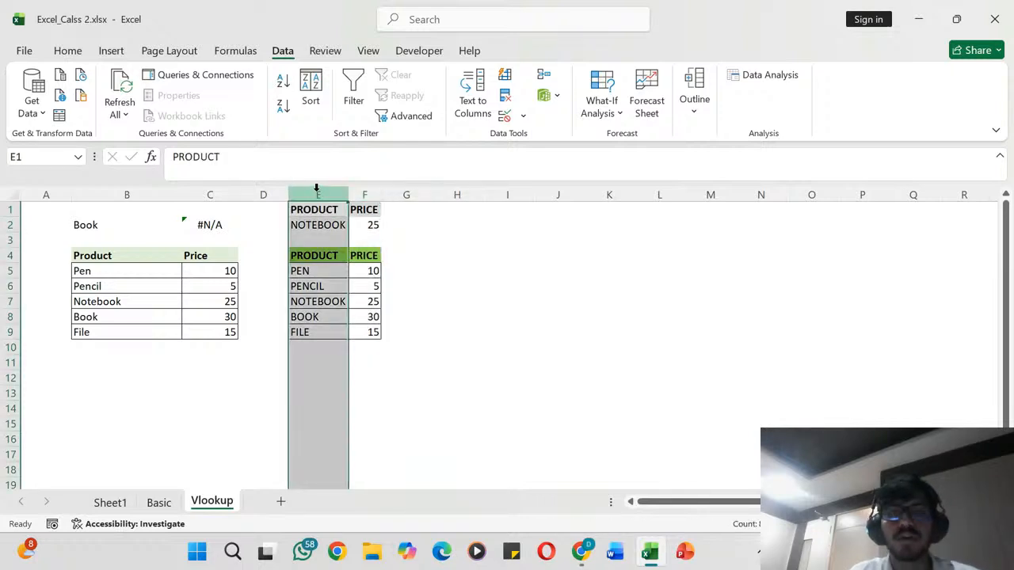
{"action": "left_click", "coordinate": [368, 192]}
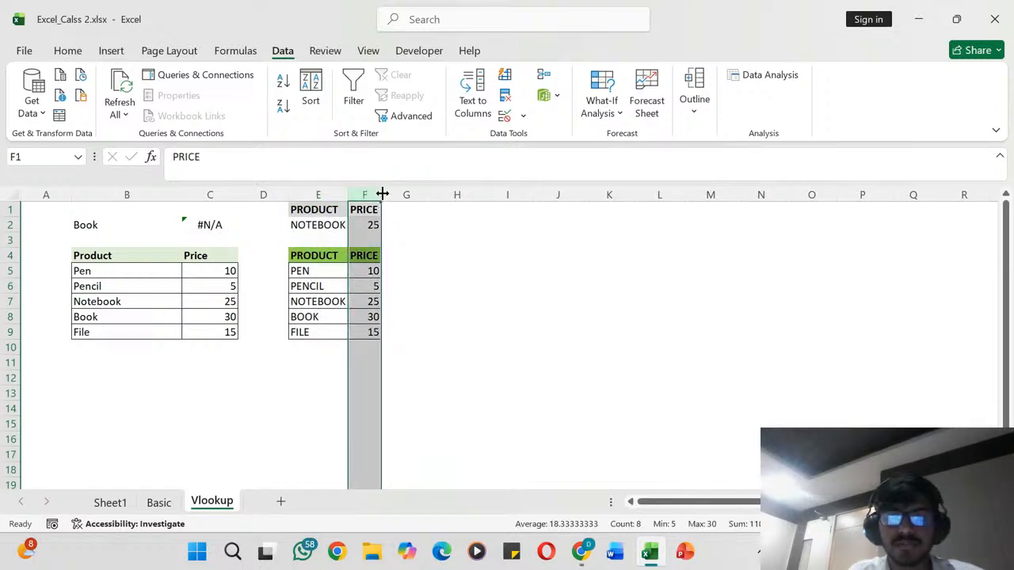
{"action": "left_click", "coordinate": [401, 262]}
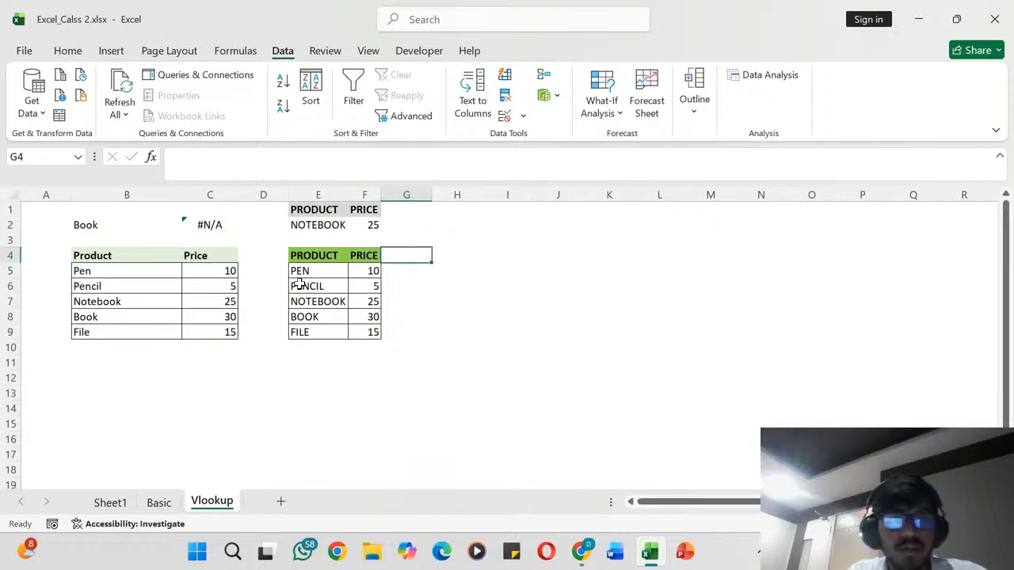
- Select the product names in B5:B9 of the original Product and Price table
{"action": "left_click_drag", "start_coordinate": [95, 272], "coordinate": [98, 328]}
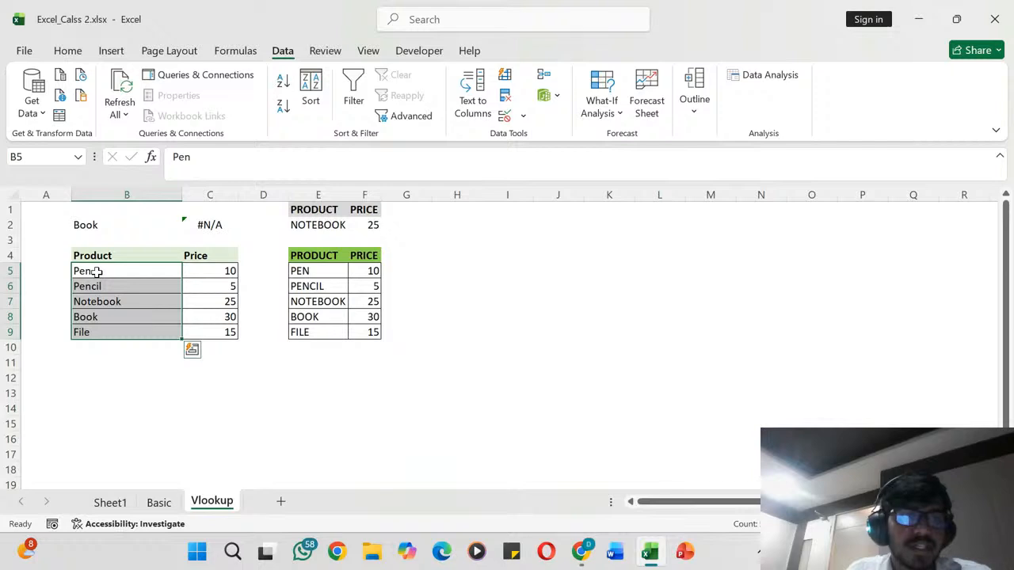
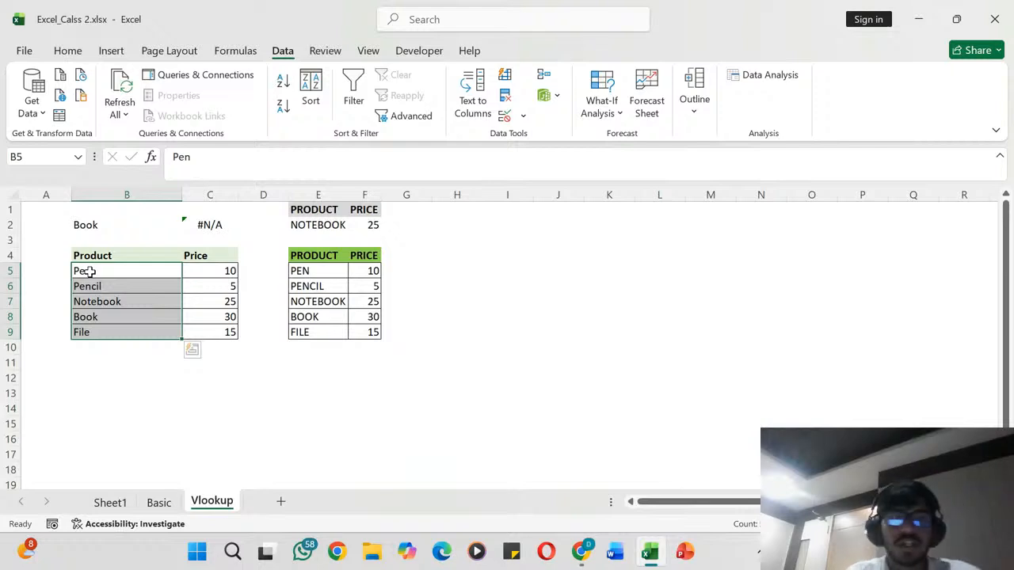
{"action": "key", "text": "Down"}
{"action": "key", "text": "Down"}
{"action": "key", "text": "Down"}
{"action": "key", "text": "Down"}
{"action": "key", "text": "Down"}
{"action": "key", "text": "Down"}
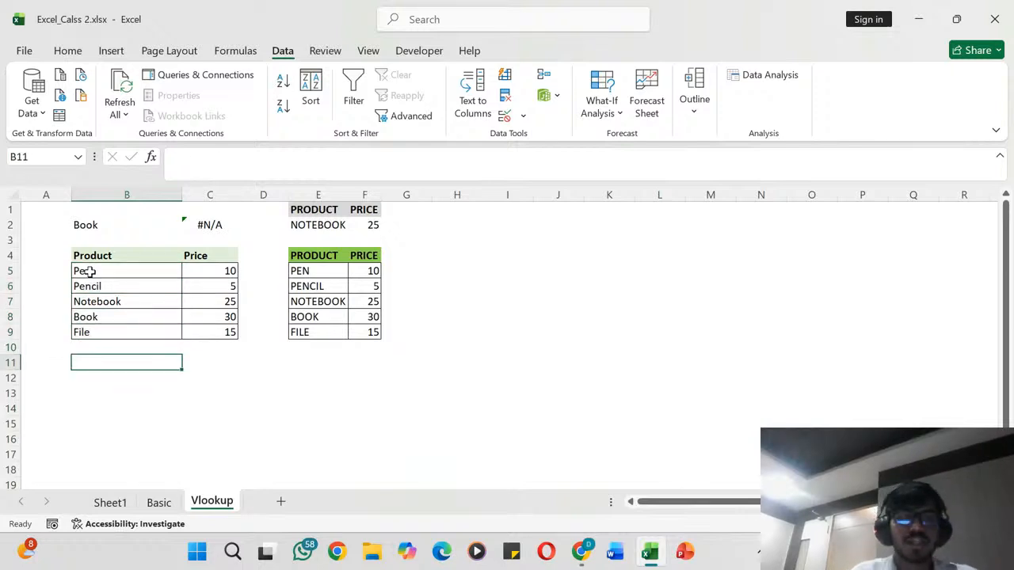
{"action": "key", "text": "Down"}
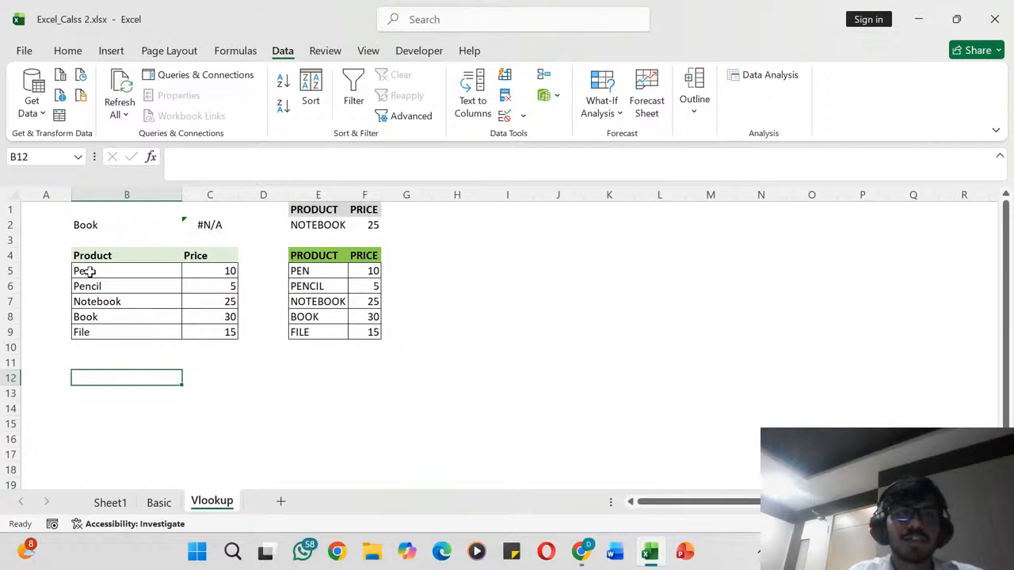
{"action": "left_click", "coordinate": [75, 50]}
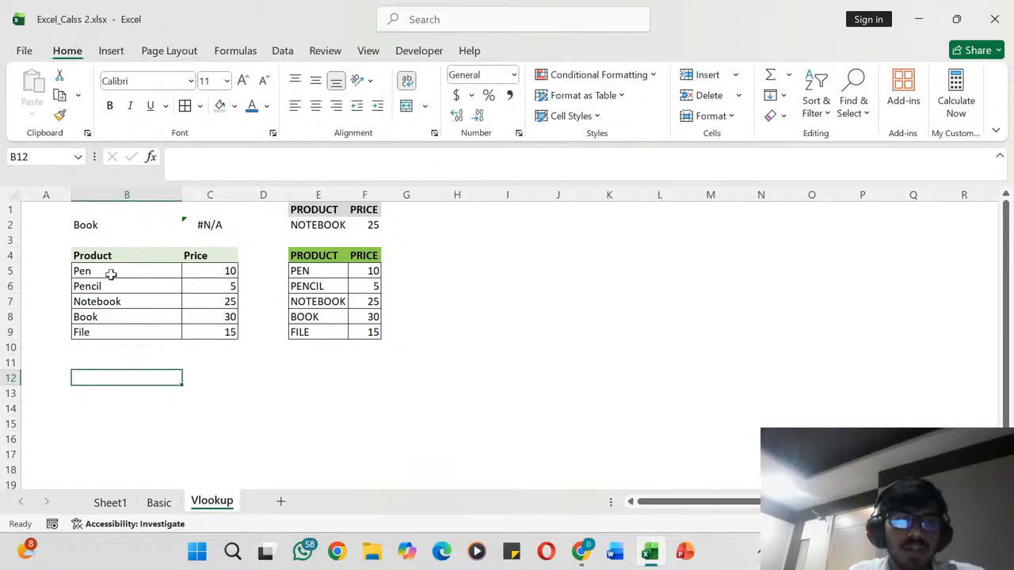
{"action": "left_click_drag", "start_coordinate": [111, 274], "coordinate": [107, 333]}
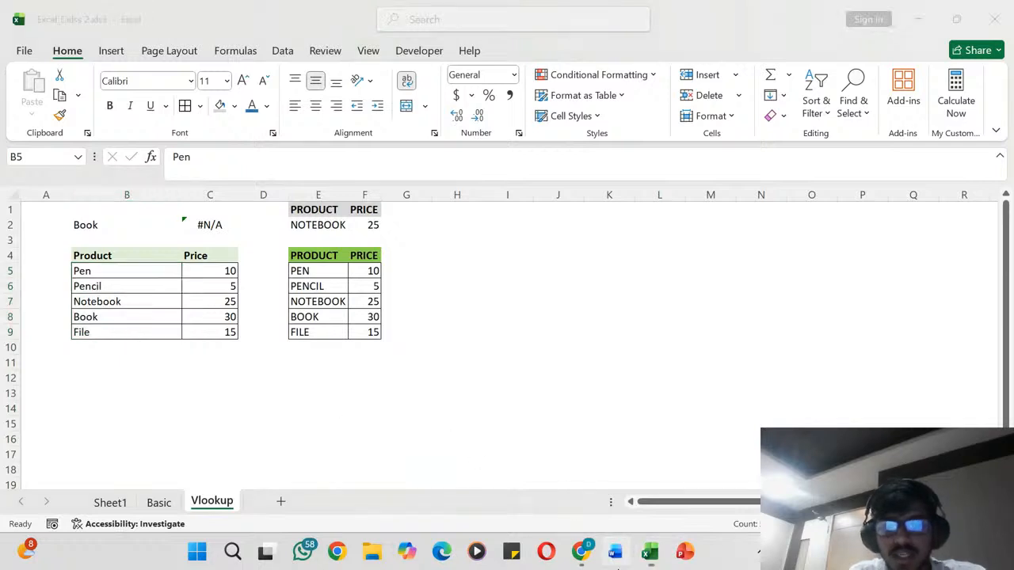
- Switch to Word, create a blank document and enter the sample text RAM
{"action": "left_click", "coordinate": [618, 558]}
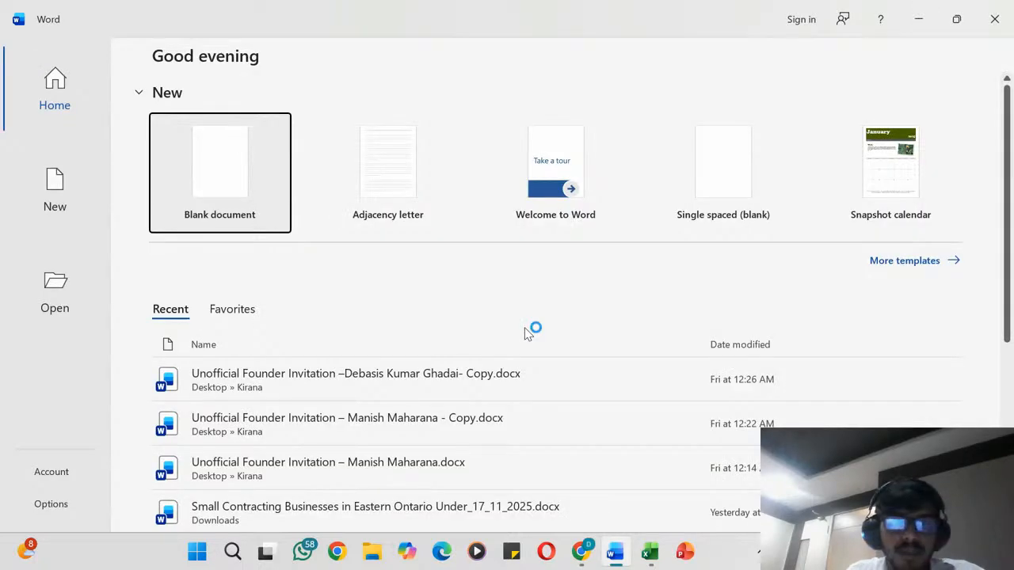
{"action": "left_click", "coordinate": [224, 158]}
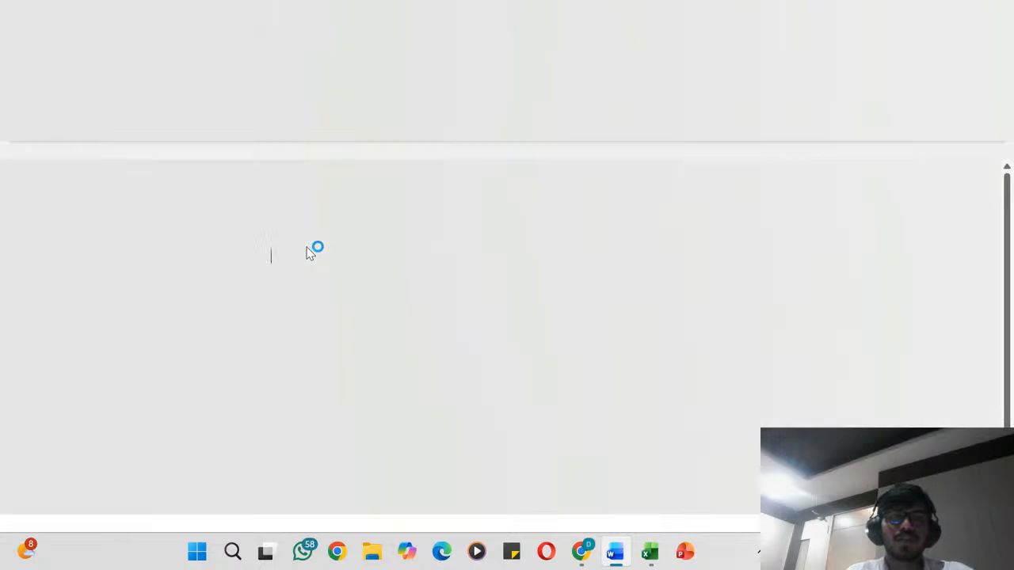
{"action": "type", "text": "RAM"}
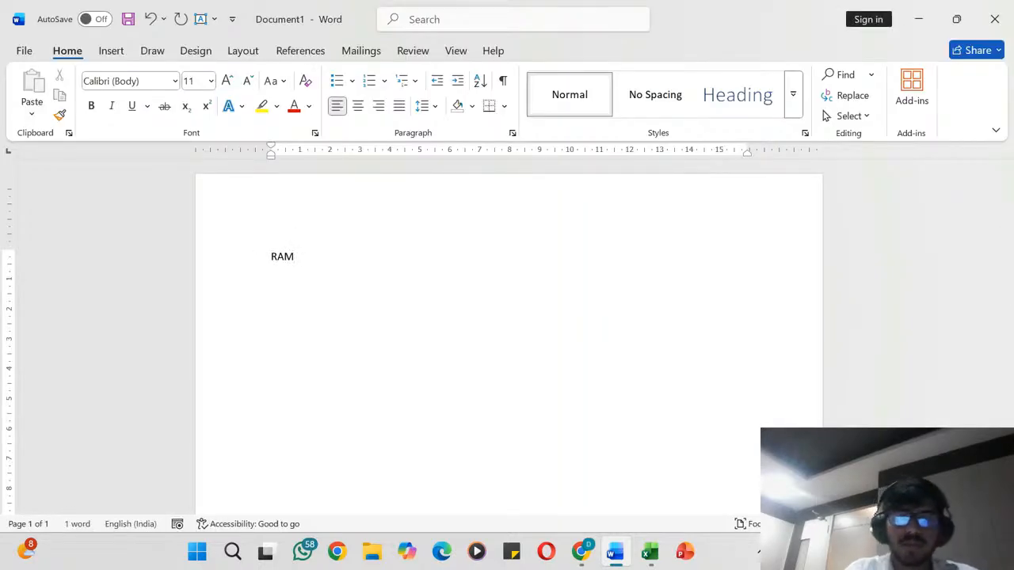
- Select the word RAM in the document and change its case to lowercase
{"action": "scroll", "coordinate": [290, 263], "scroll_direction": "up", "scroll_amount": 10}
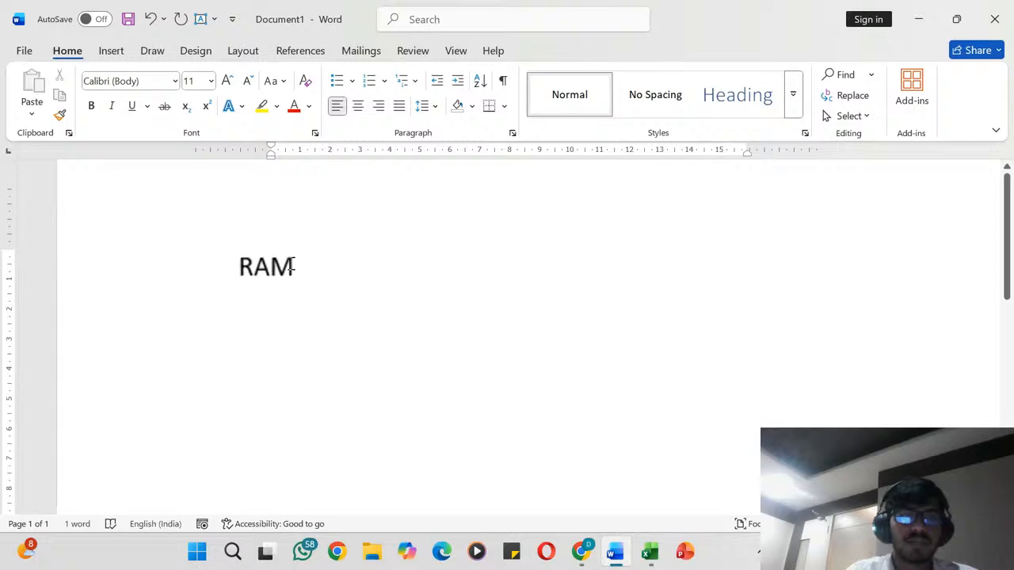
{"action": "left_click", "coordinate": [186, 279]}
{"action": "key", "text": "ctrl+shift+period"}
{"action": "key", "text": "ctrl+shift+period"}
{"action": "key", "text": "ctrl+shift+period"}
{"action": "key", "text": "ctrl+shift+period"}
{"action": "key", "text": "ctrl+shift+period"}
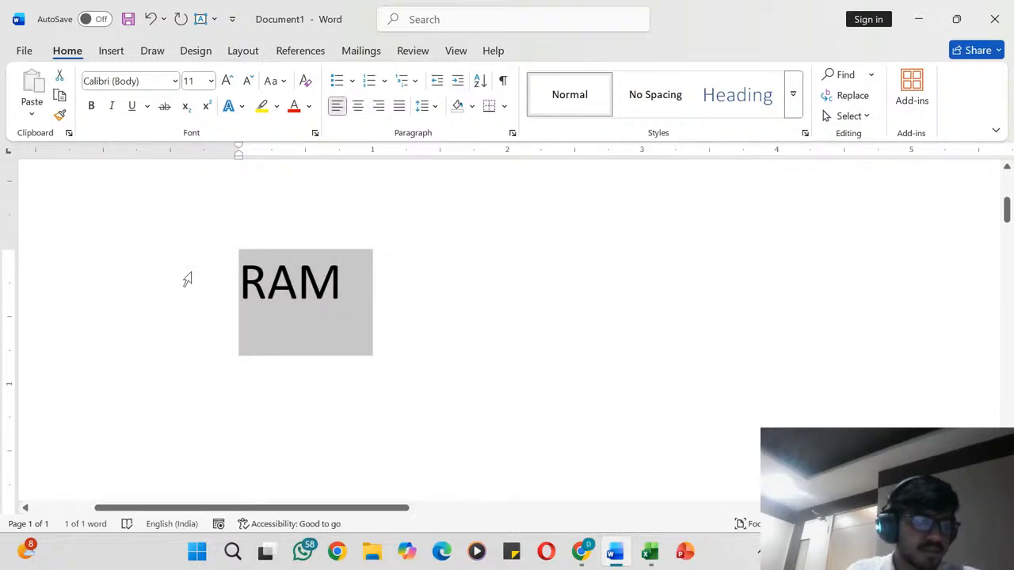
{"action": "left_click", "coordinate": [372, 278]}
{"action": "left_click", "coordinate": [210, 294]}
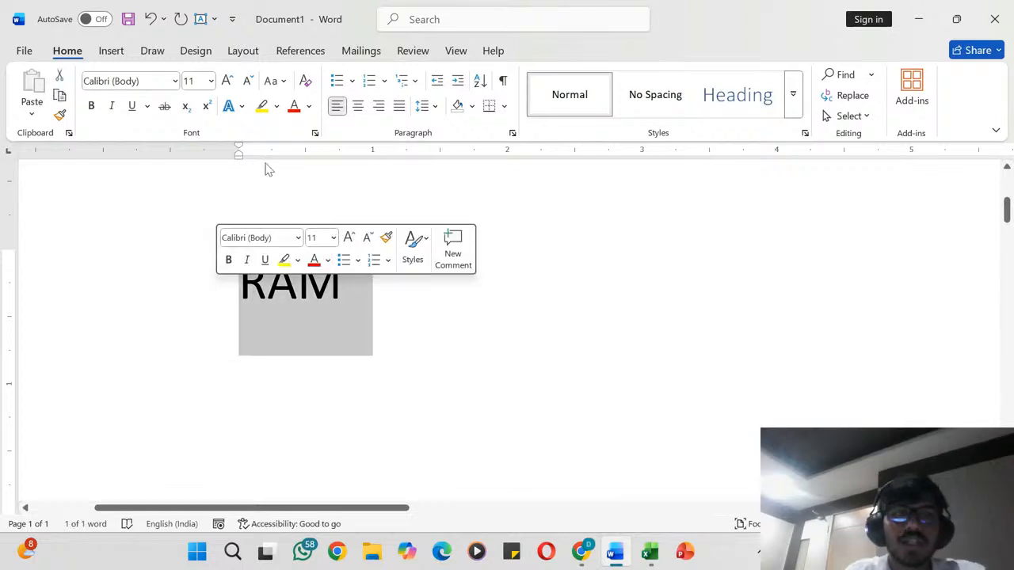
{"action": "left_click", "coordinate": [282, 81]}
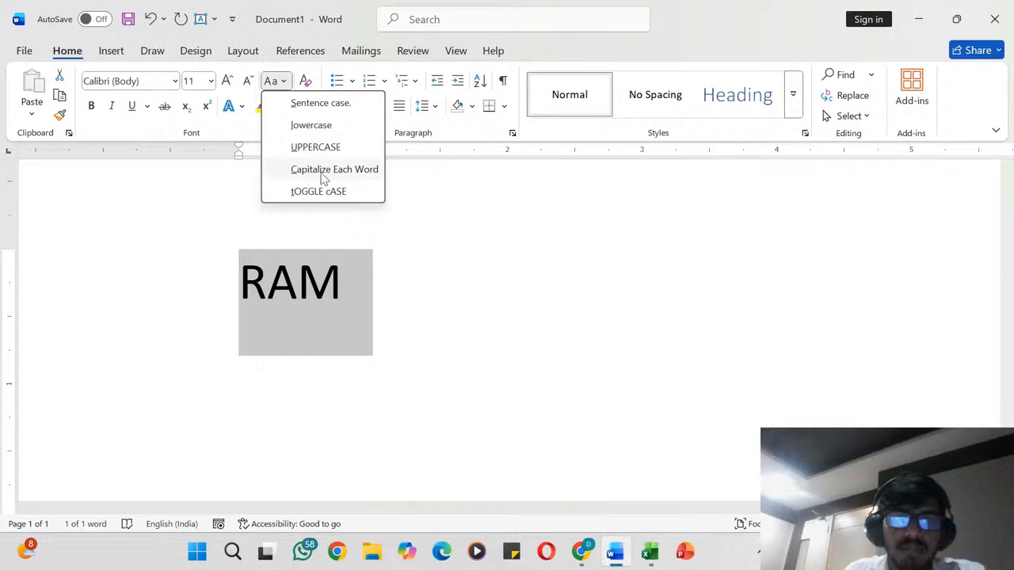
{"action": "left_click", "coordinate": [320, 127]}
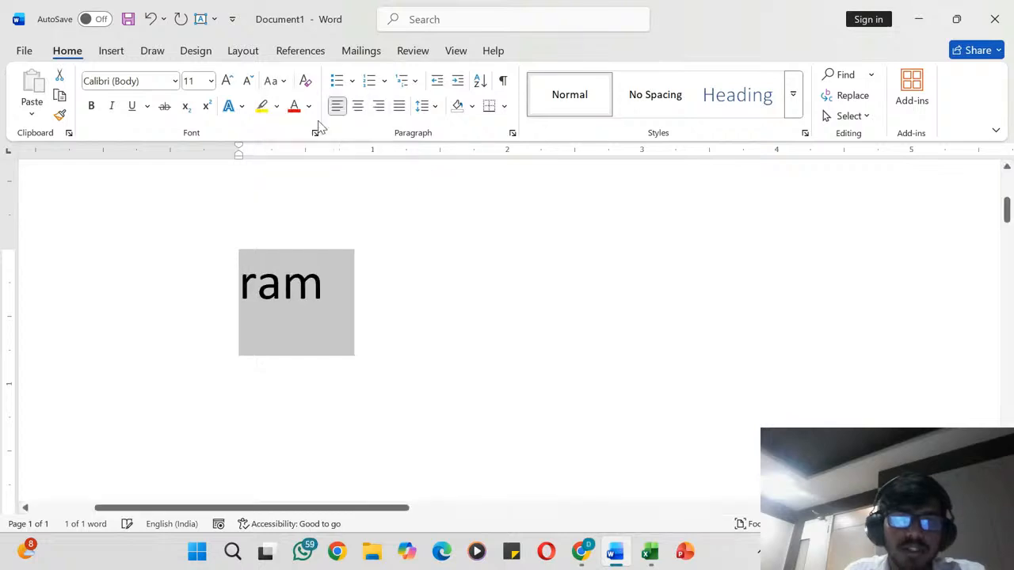
- Apply Capitalize Each Word and then Sentence case to the selected word, and deselect it
{"action": "left_click", "coordinate": [287, 83]}
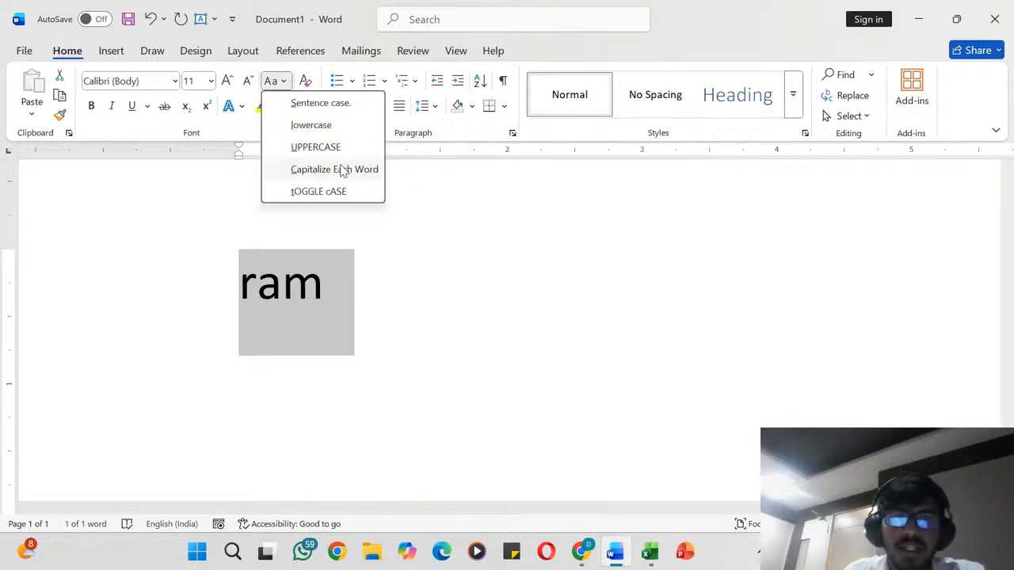
{"action": "left_click", "coordinate": [342, 170]}
{"action": "left_click", "coordinate": [279, 81]}
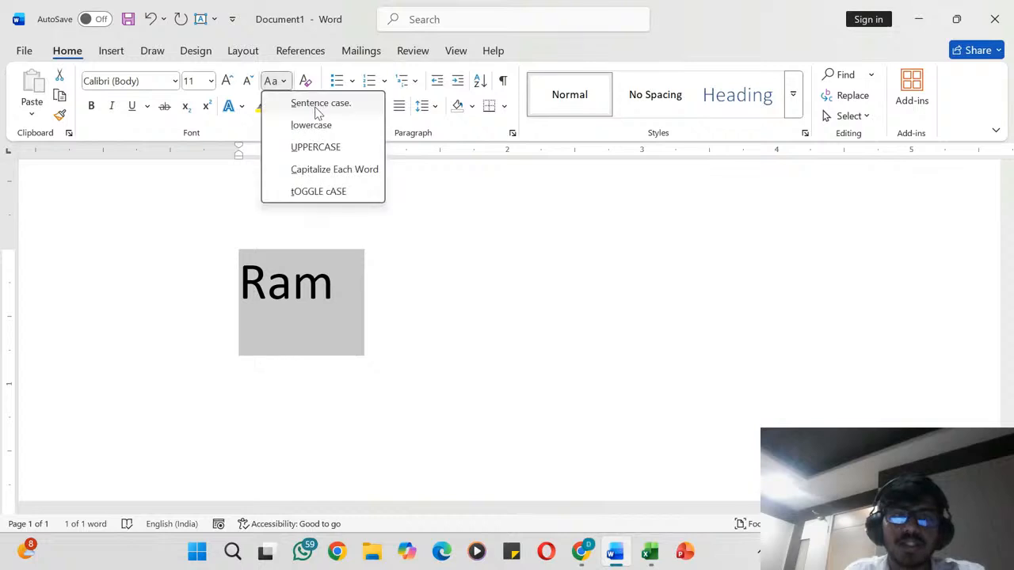
{"action": "left_click", "coordinate": [317, 104]}
{"action": "left_click", "coordinate": [399, 251]}
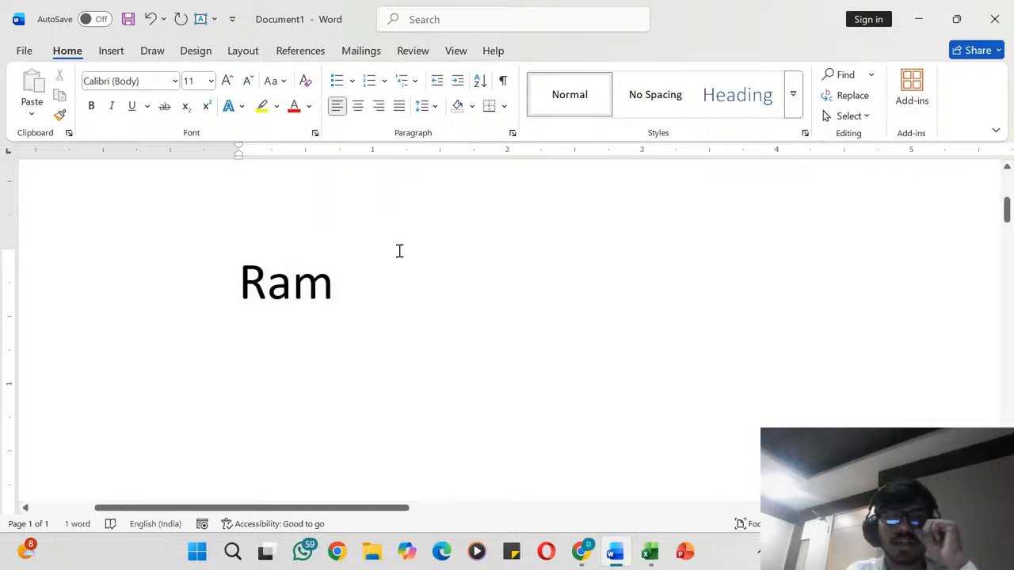
- Switch back to the Excel workbook and look over the product names in column B of the Product and Price table
{"action": "scroll", "coordinate": [399, 252], "scroll_direction": "down", "scroll_amount": 2, "text": "ctrl"}
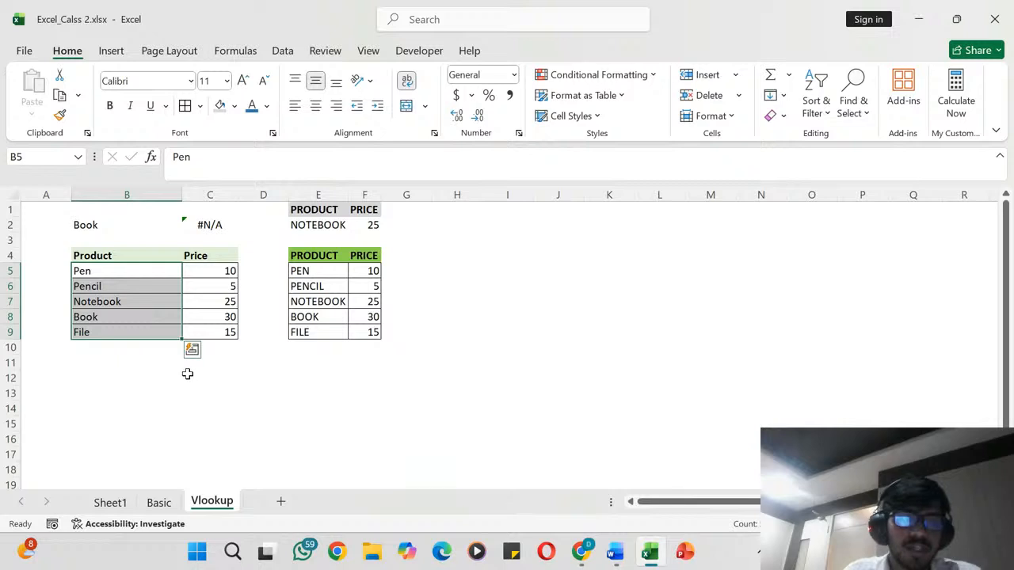
{"action": "left_click", "coordinate": [188, 375]}
{"action": "left_click", "coordinate": [90, 274]}
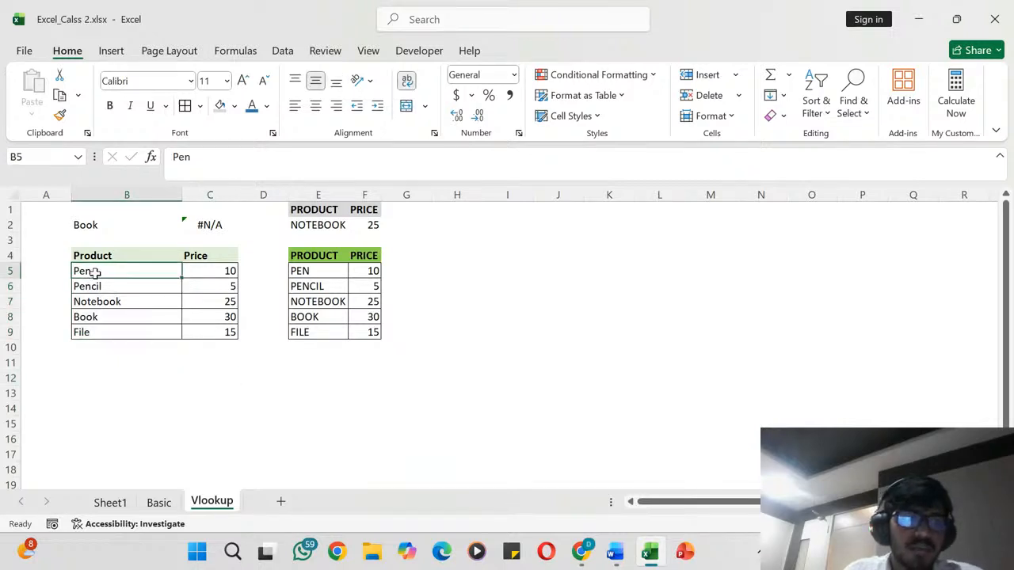
{"action": "left_click", "coordinate": [94, 289]}
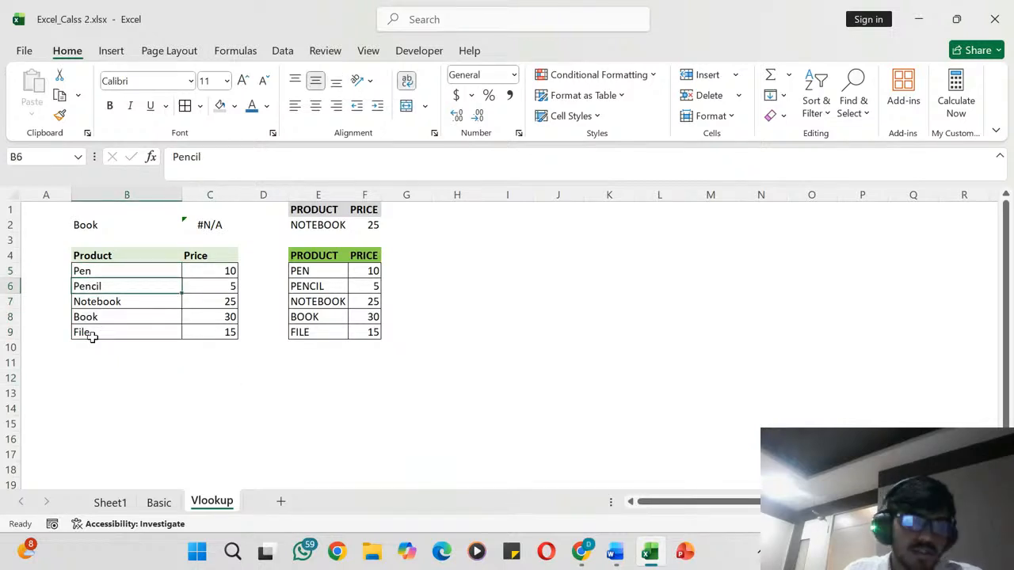
{"action": "left_click", "coordinate": [100, 377]}
{"action": "scroll", "coordinate": [100, 374], "scroll_direction": "up", "scroll_amount": 5, "text": "ctrl"}
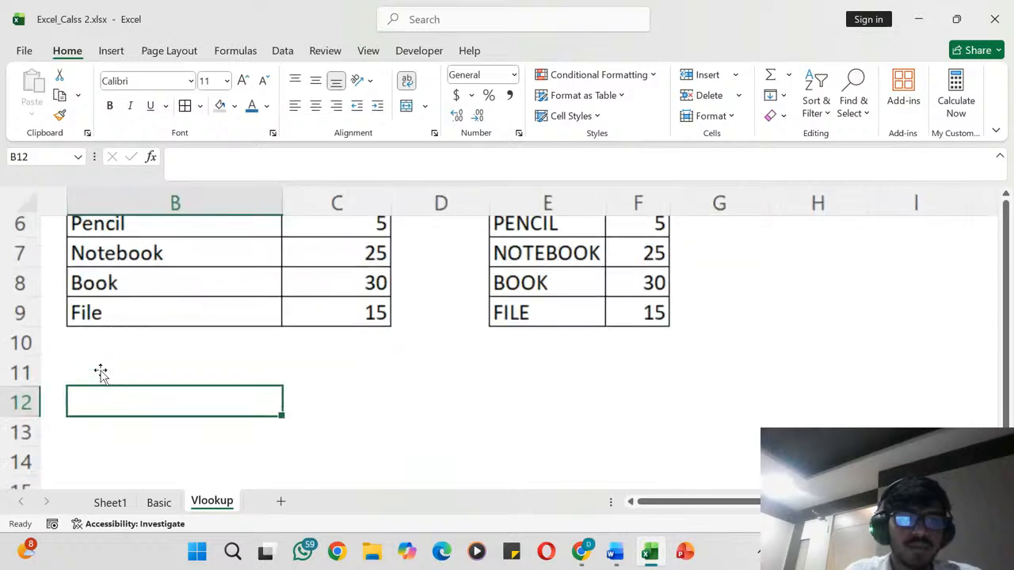
{"action": "scroll", "coordinate": [101, 370], "scroll_direction": "down", "scroll_amount": 3, "text": "ctrl"}
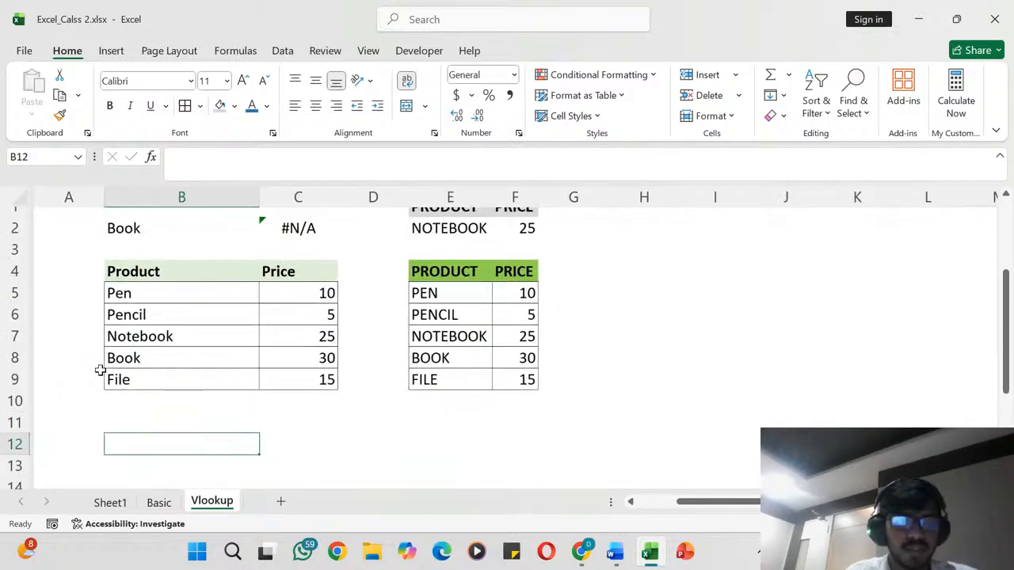
- Enter =UPPER(B5) in cell B11 to convert the first product name to uppercase
{"action": "left_click", "coordinate": [128, 420]}
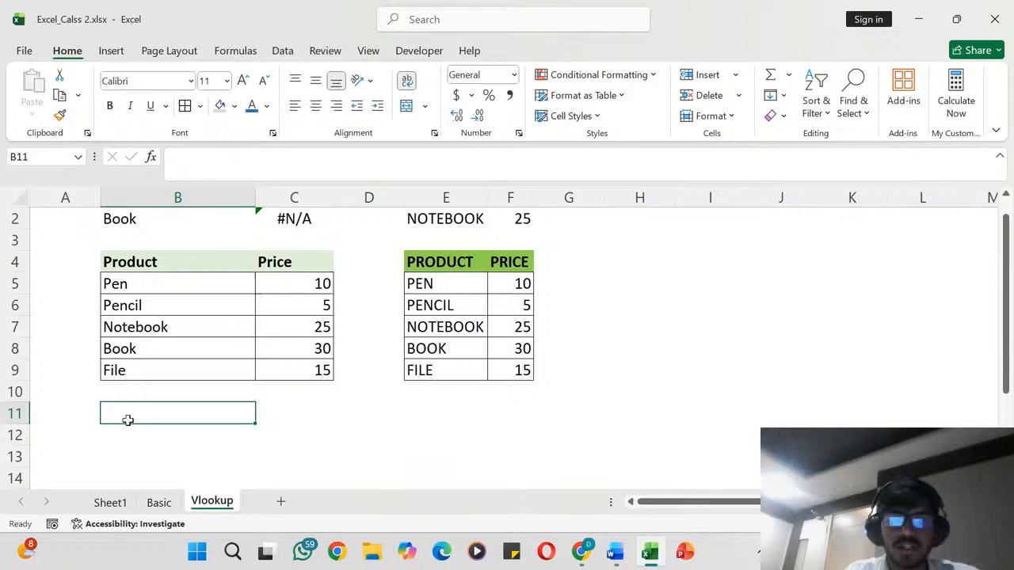
{"action": "type", "text": "=UP"}
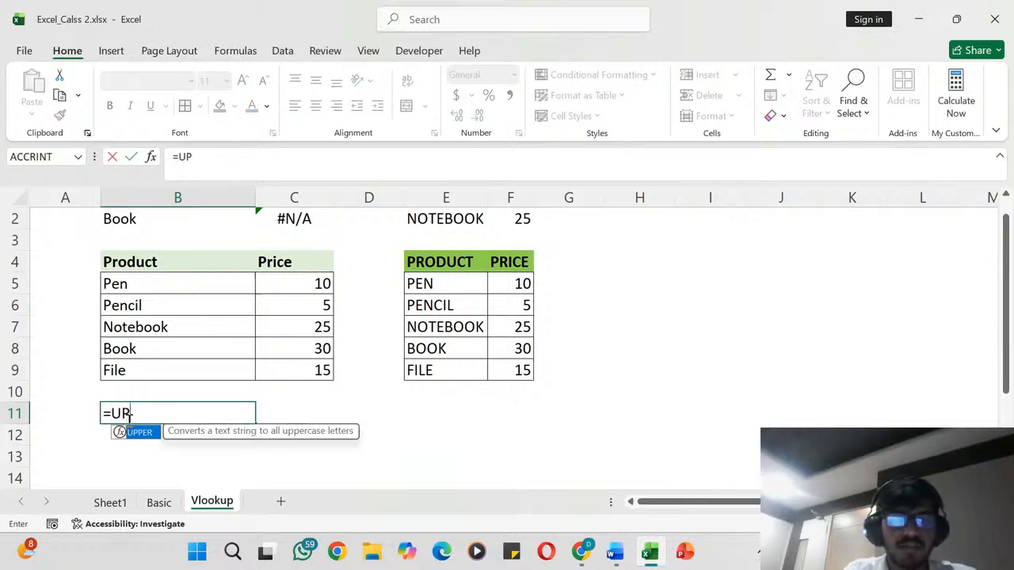
{"action": "type", "text": "PER("}
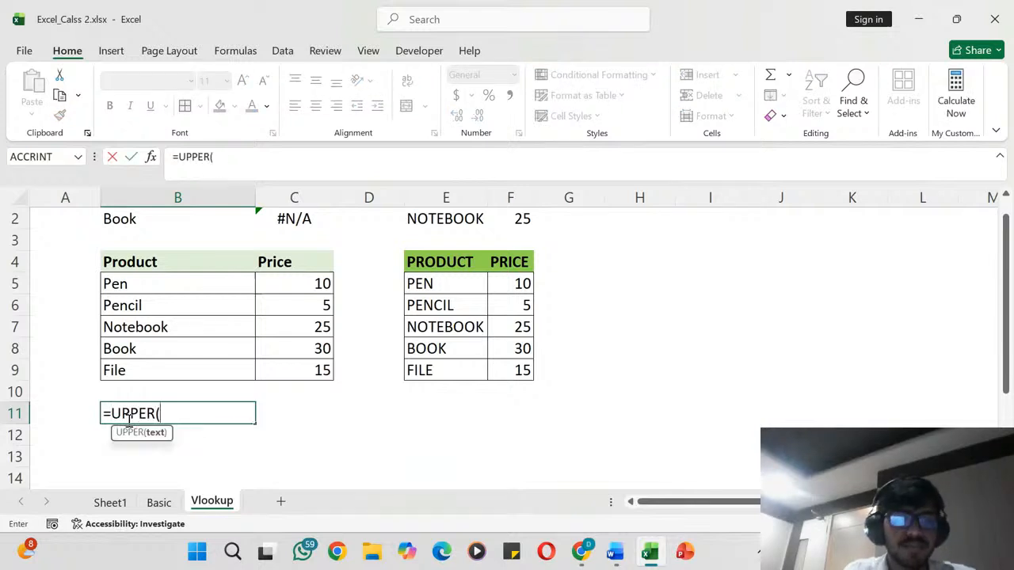
{"action": "left_click", "coordinate": [160, 289]}
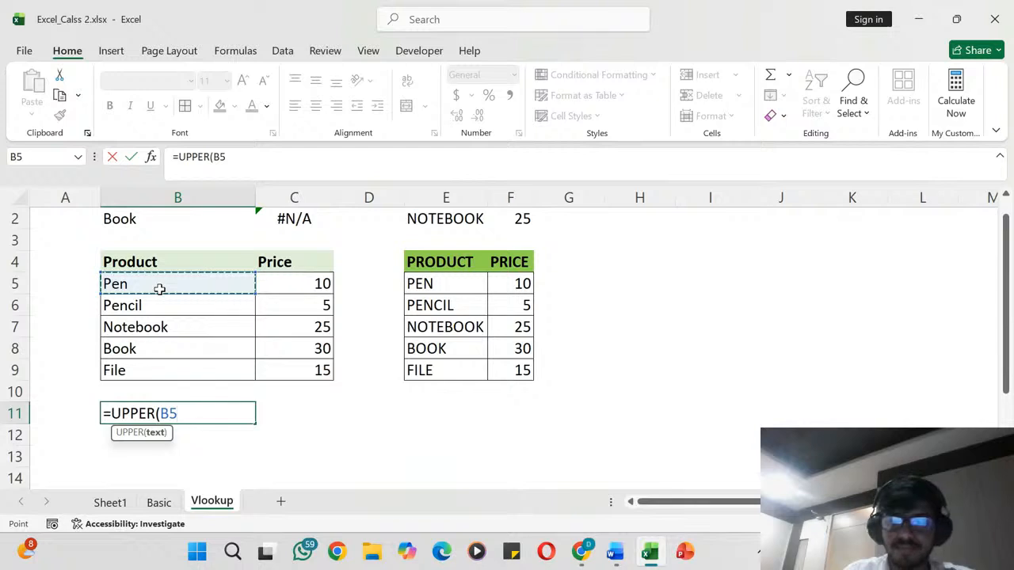
{"action": "type", "text": ")"}
{"action": "key", "text": "Return"}
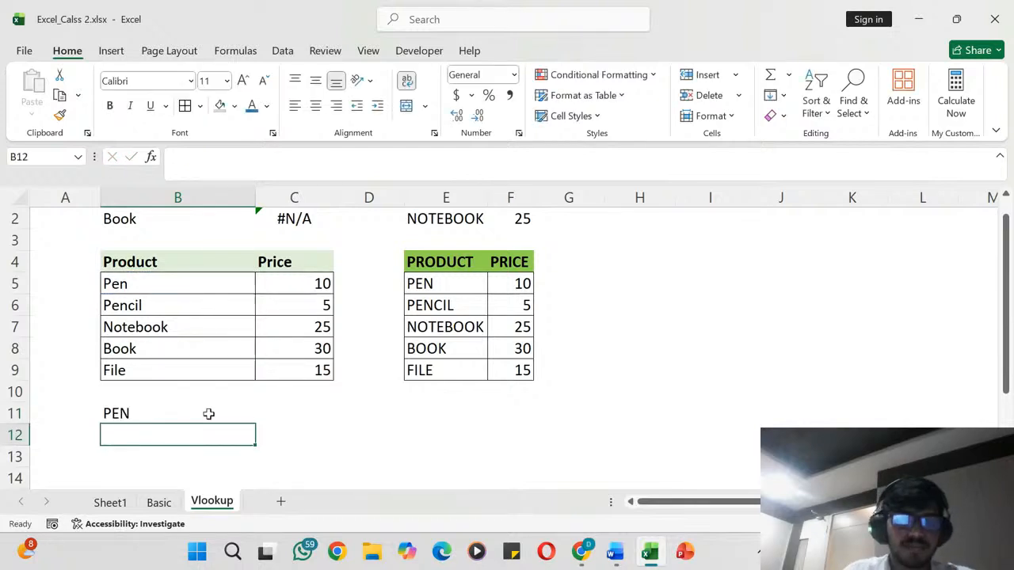
{"action": "left_click", "coordinate": [153, 414]}
- Enter =LOWER(B5) in cell B12 to convert the first product name to lowercase
{"action": "left_click", "coordinate": [145, 434]}
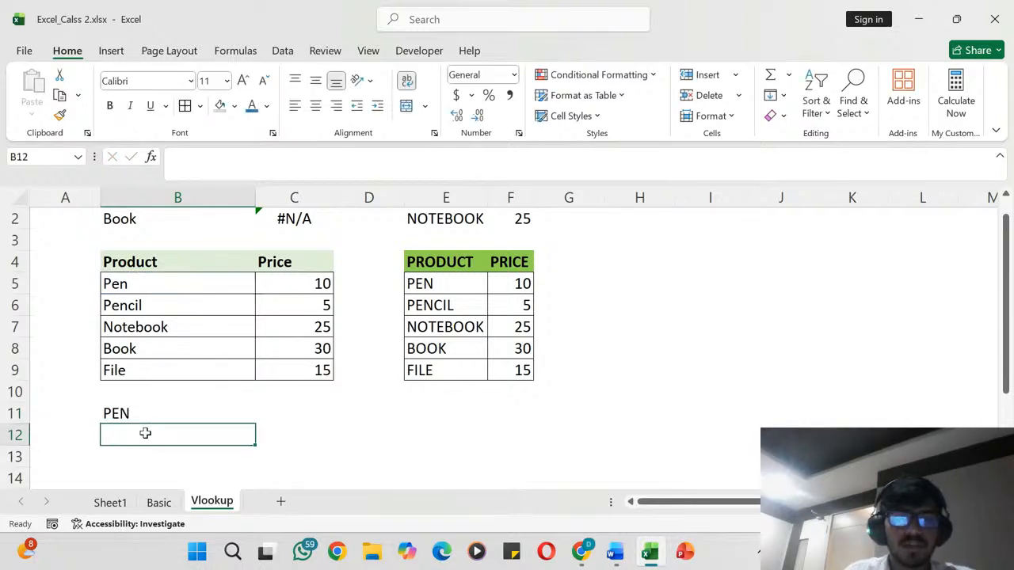
{"action": "type", "text": "="}
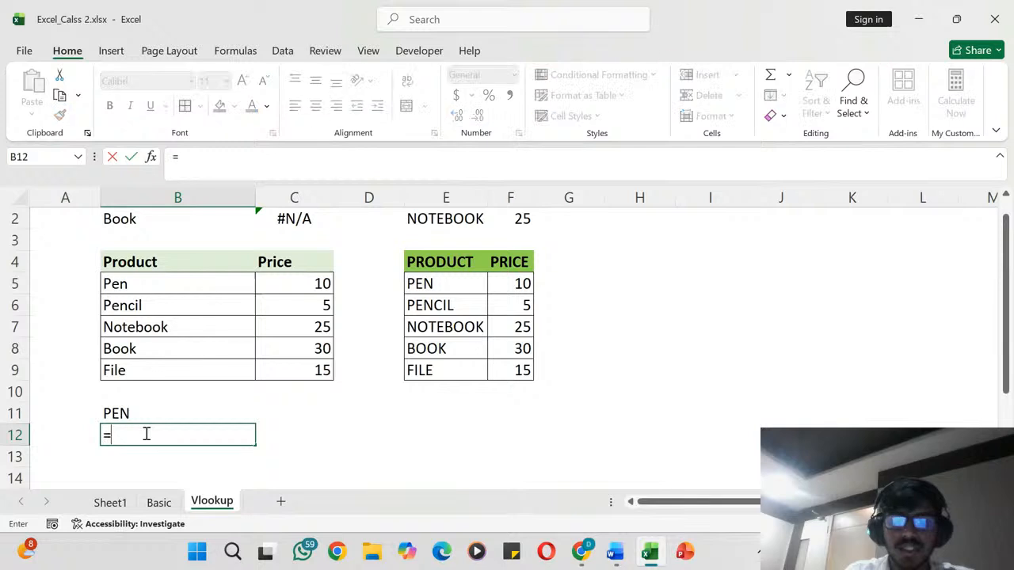
{"action": "type", "text": "LOW"}
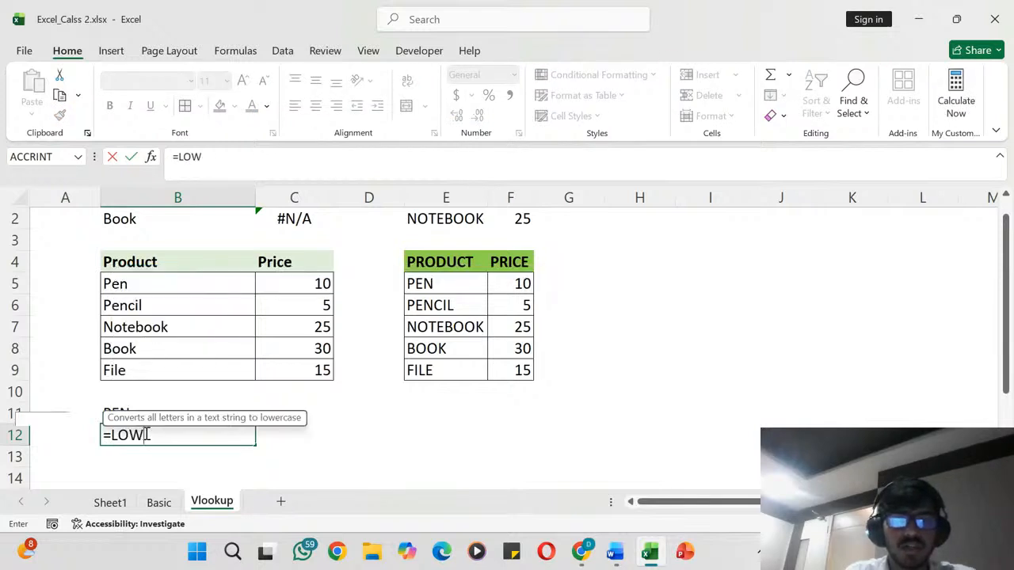
{"action": "type", "text": "ER("}
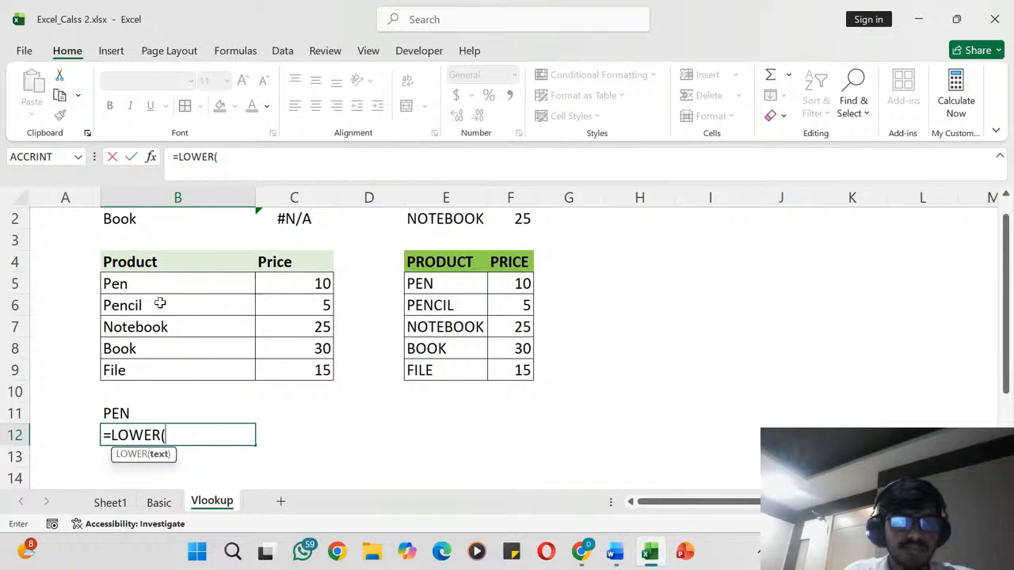
{"action": "left_click", "coordinate": [143, 284]}
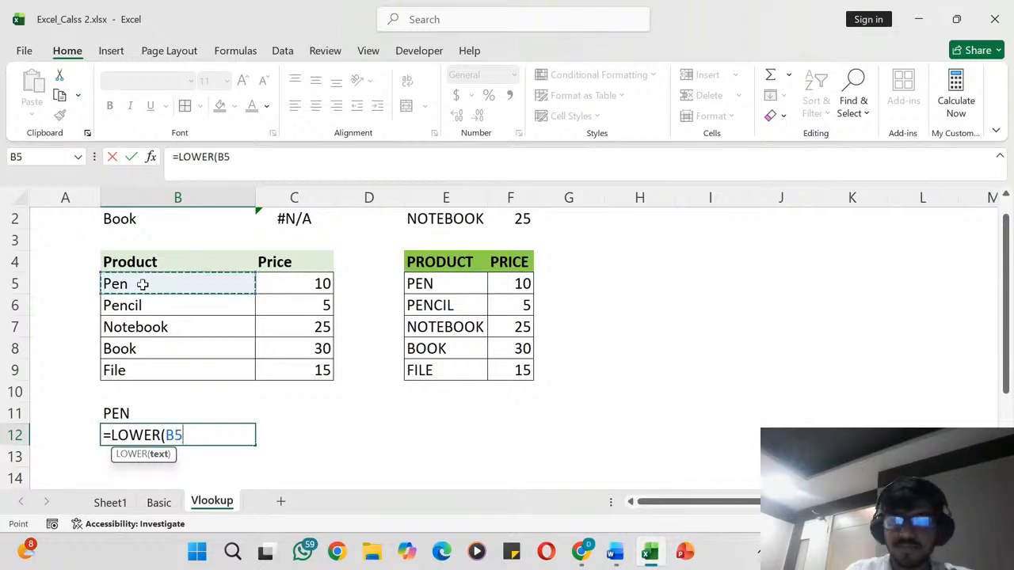
{"action": "type", "text": ")"}
{"action": "key", "text": "Return"}
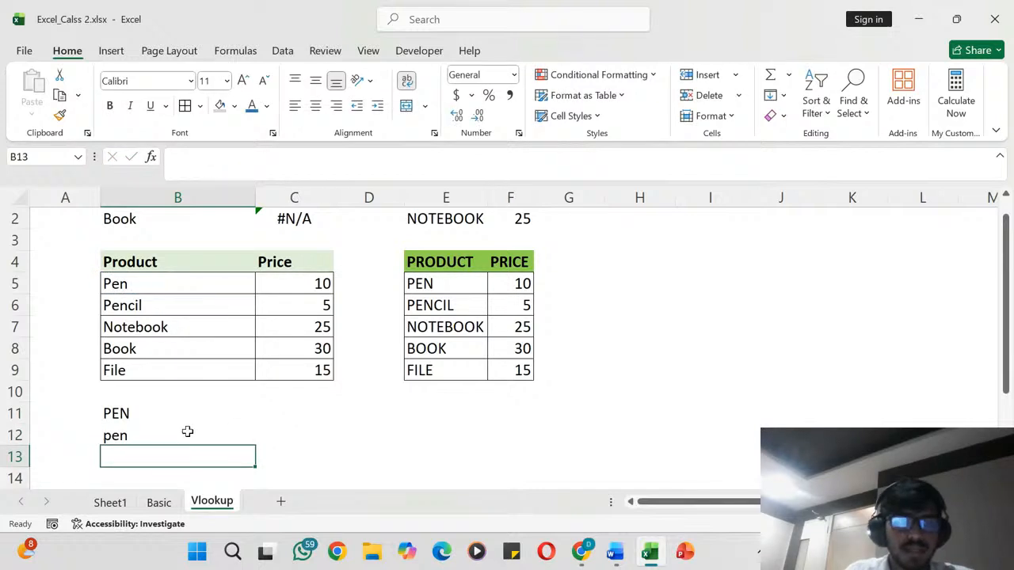
- Compare the original product name in B5 with the LOWER formula in B12
{"action": "left_click", "coordinate": [137, 285]}
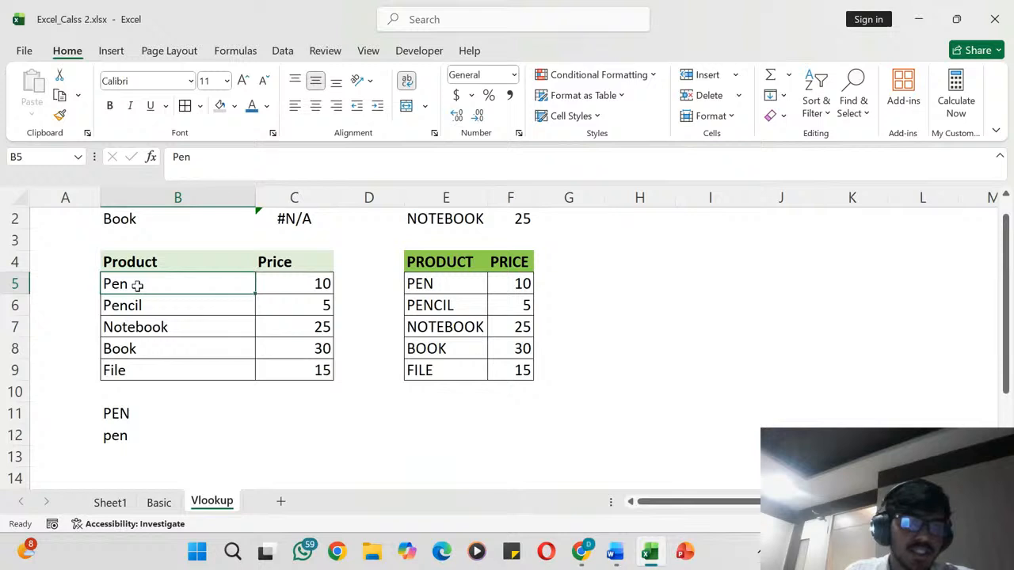
{"action": "left_click", "coordinate": [144, 434]}
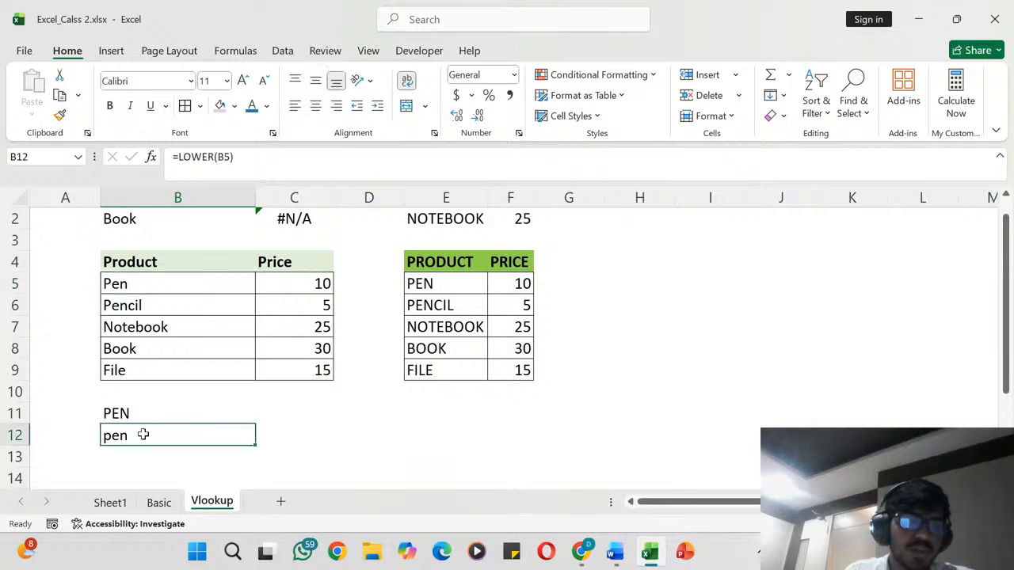
{"action": "left_click", "coordinate": [145, 284]}
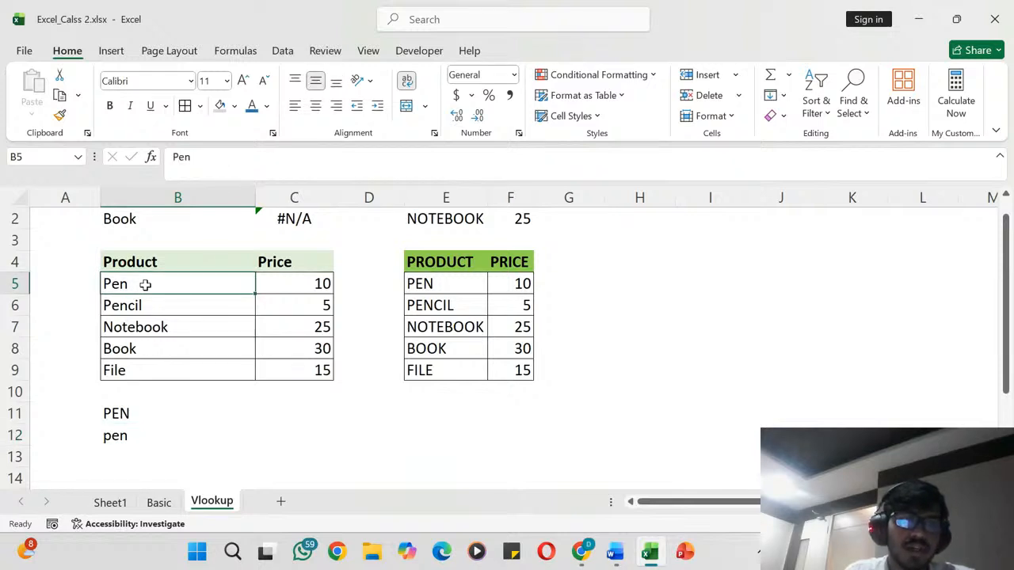
{"action": "scroll", "coordinate": [222, 426], "scroll_direction": "down", "scroll_amount": 1}
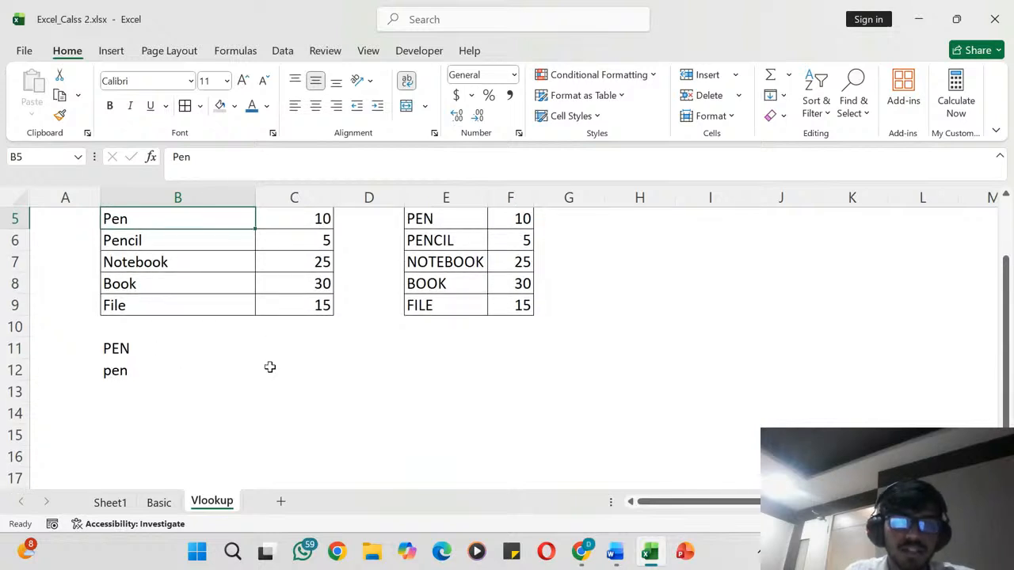
- Label the case formulas by entering UPPER, LOWER and PROPER in cells C11, C12 and C13
{"action": "left_click", "coordinate": [290, 351]}
{"action": "type", "text": "UP"}
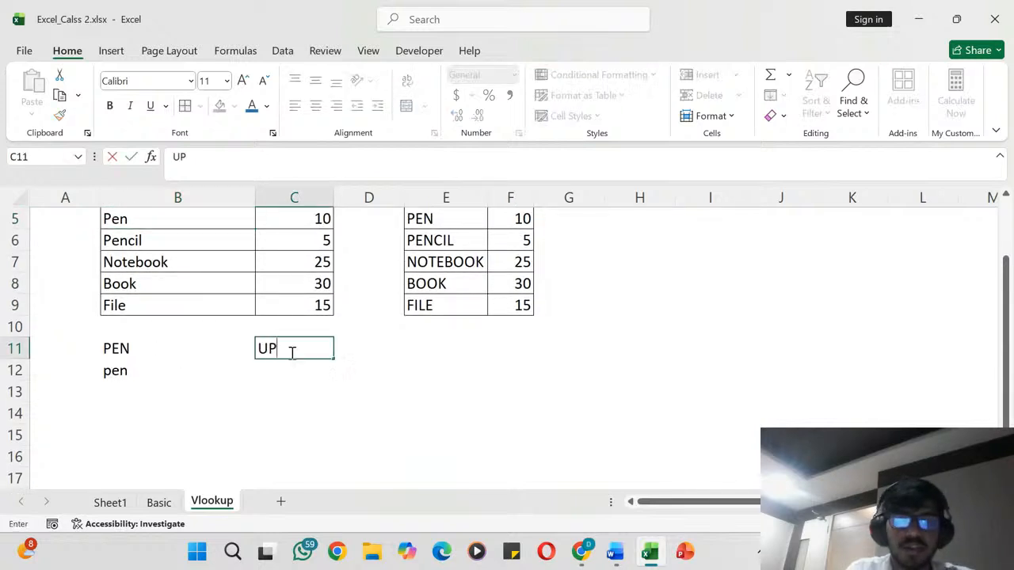
{"action": "type", "text": "PER"}
{"action": "key", "text": "Return"}
{"action": "type", "text": "LOWER"}
{"action": "key", "text": "Return"}
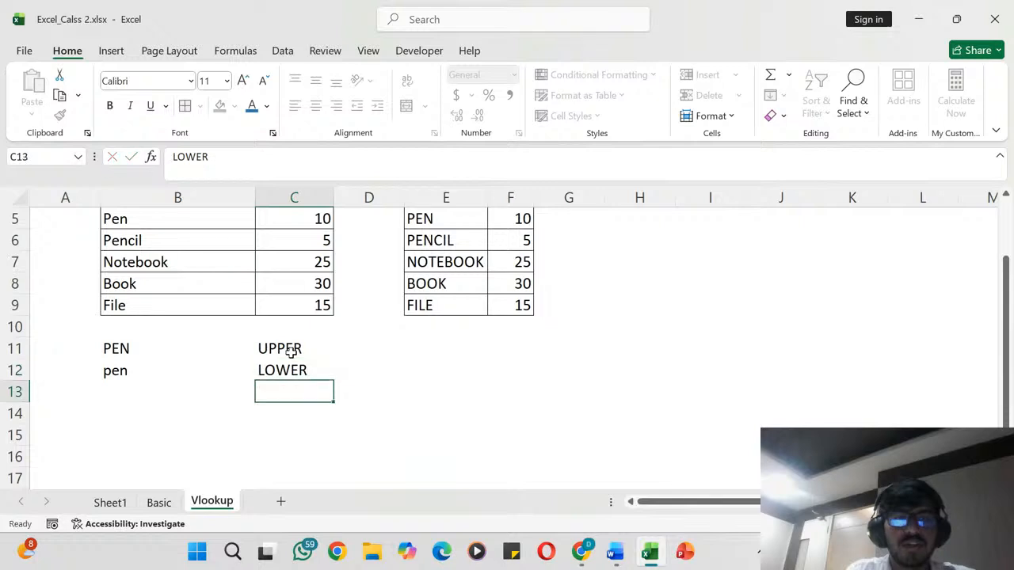
{"action": "type", "text": "PROPER"}
{"action": "key", "text": "Return"}
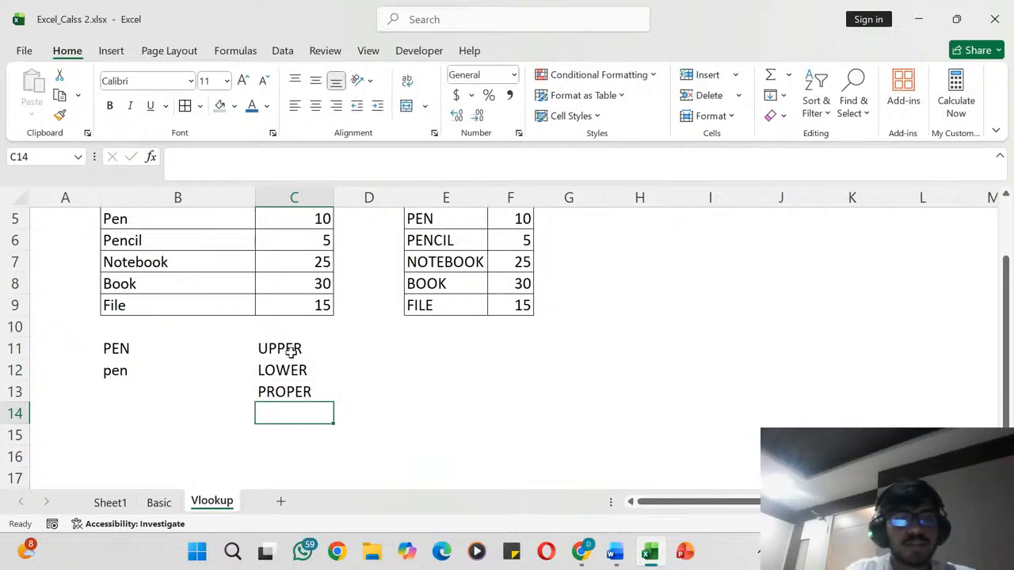
- Enter =PROPER(B11) in cell B13 to convert the uppercase product name to proper case
{"action": "left_click", "coordinate": [151, 397]}
{"action": "type", "text": "="}
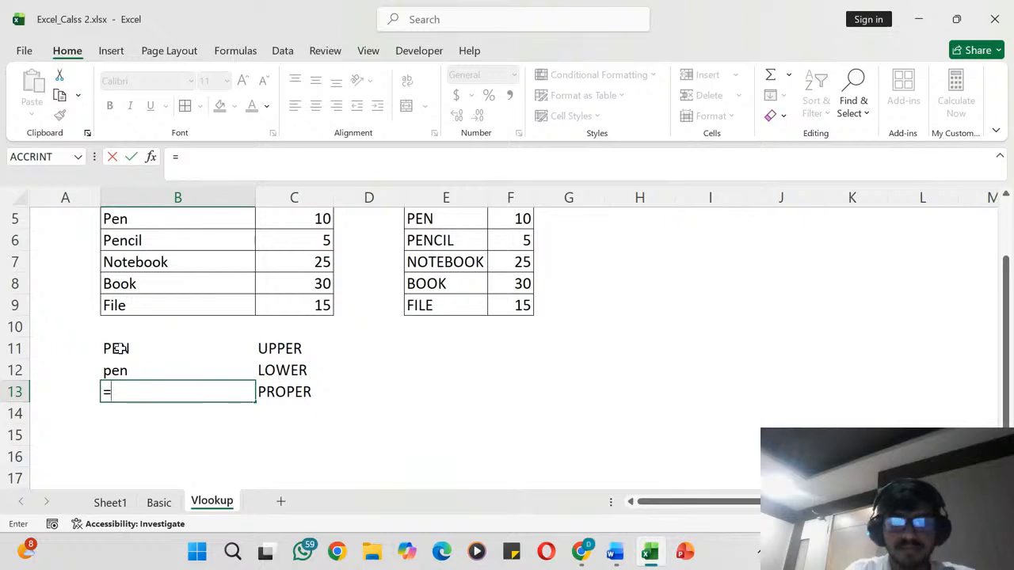
{"action": "type", "text": "PROP"}
{"action": "key", "text": "Tab"}
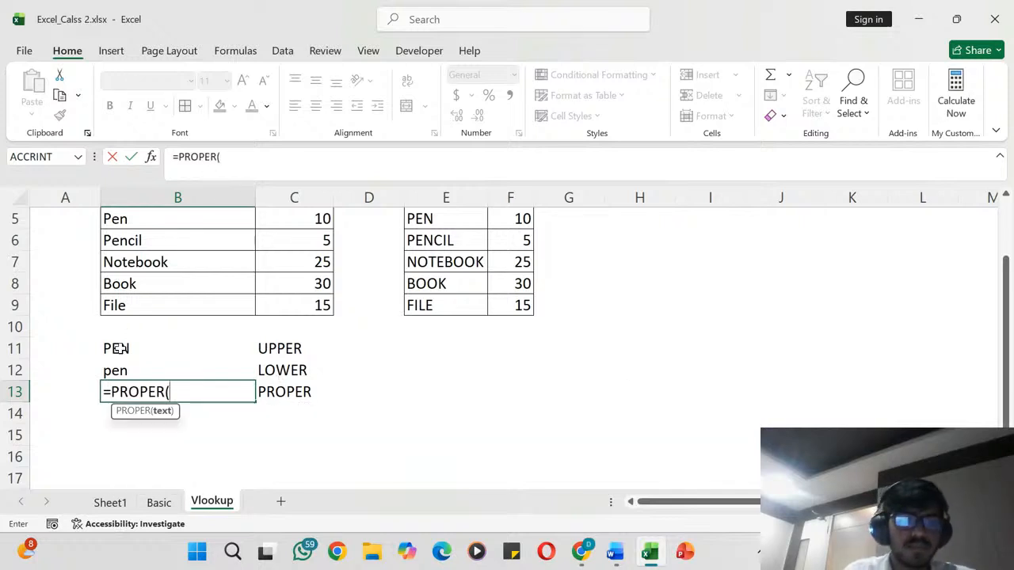
{"action": "left_click", "coordinate": [127, 342]}
{"action": "type", "text": ")"}
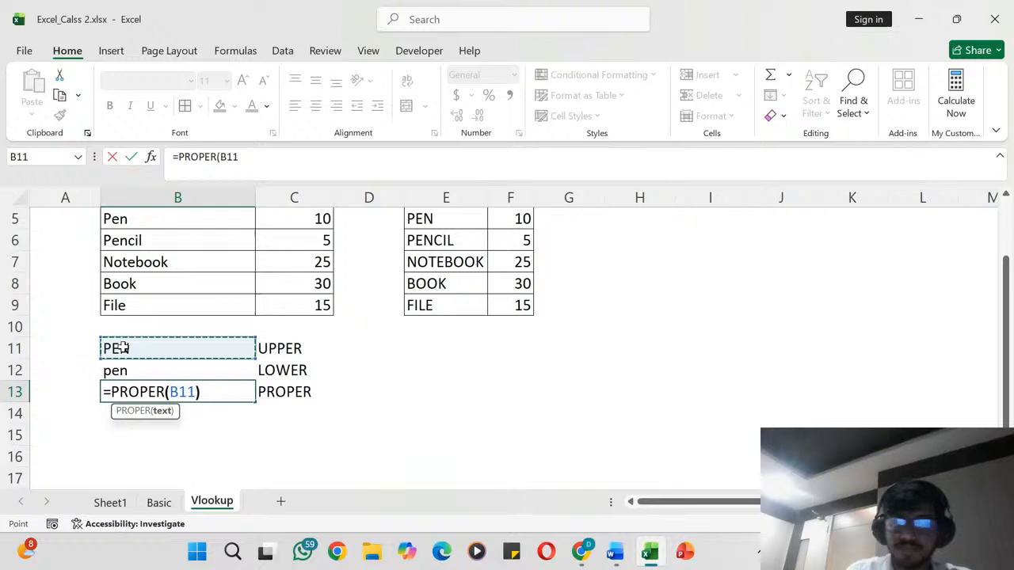
{"action": "key", "text": "Return"}
- Review the UPPER, LOWER and PROPER formulas in B11:B13 alongside their labels in column C
{"action": "key", "text": "Up"}
{"action": "key", "text": "Up"}
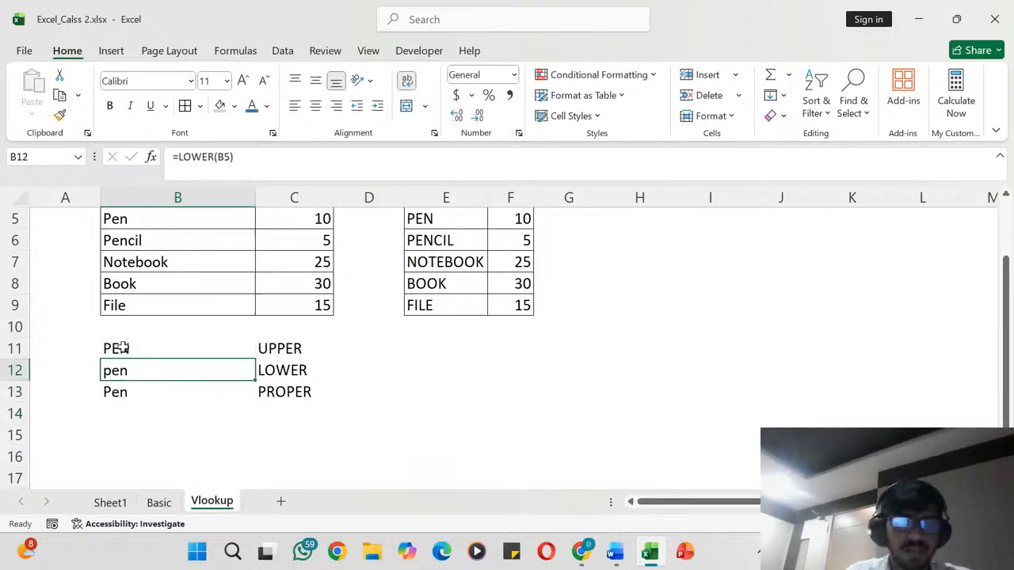
{"action": "key", "text": "Up"}
{"action": "left_click", "coordinate": [355, 344]}
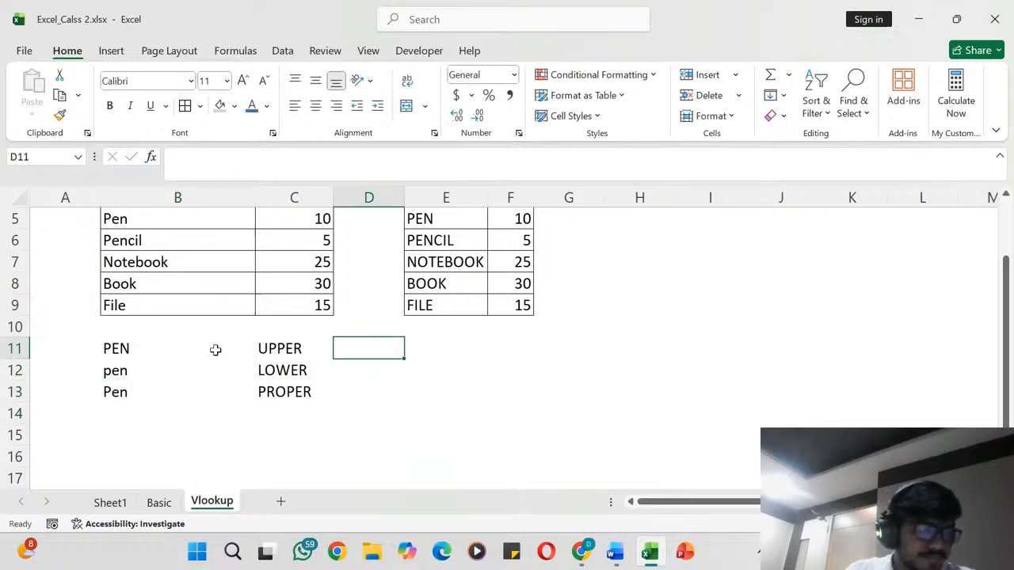
{"action": "left_click", "coordinate": [123, 347]}
{"action": "left_click_drag", "start_coordinate": [123, 347], "coordinate": [289, 392]}
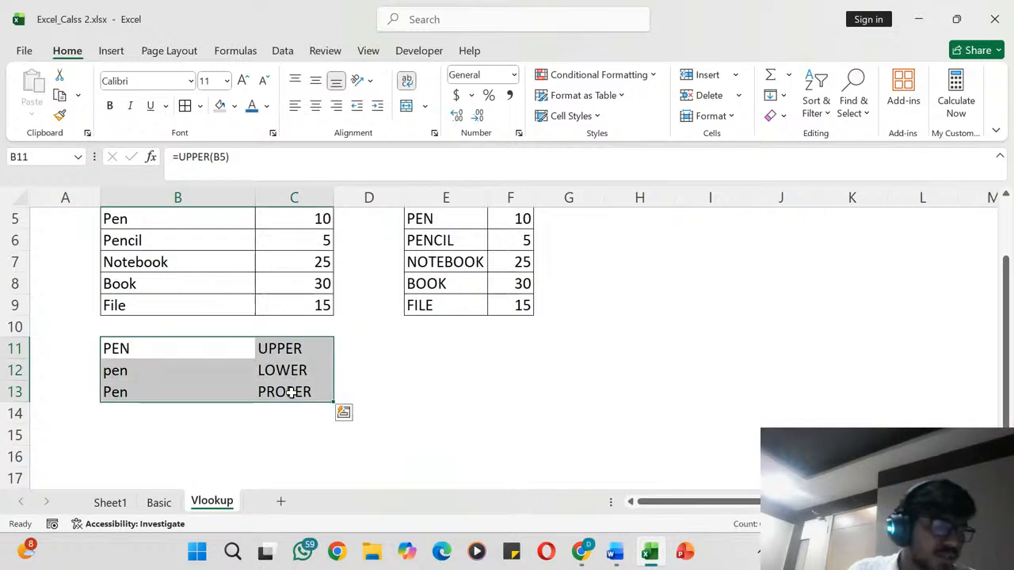
{"action": "left_click", "coordinate": [125, 370]}
{"action": "left_click", "coordinate": [136, 391]}
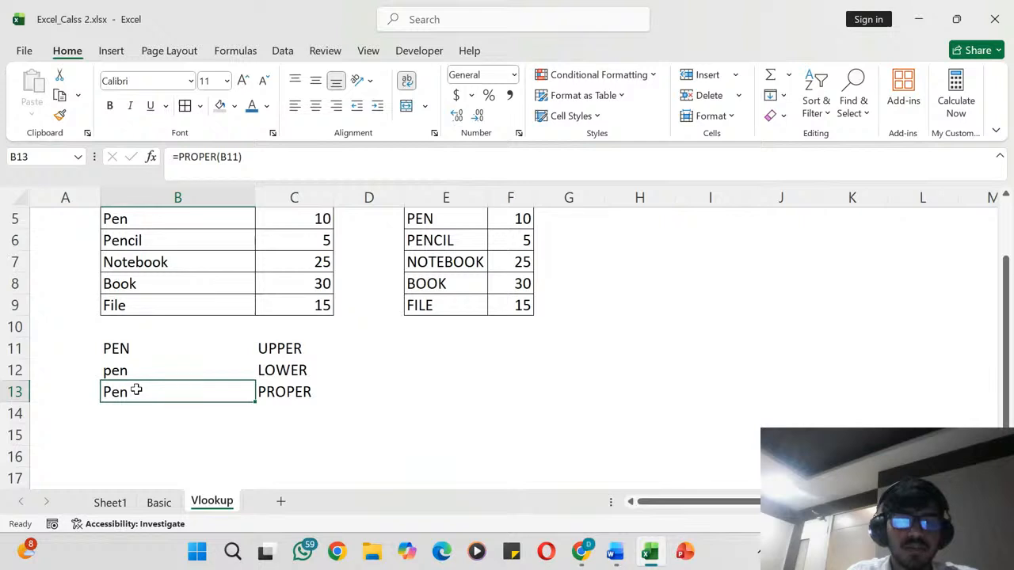
- Shade the case conversion block B11:C13 with a light gray fill
{"action": "left_click_drag", "start_coordinate": [127, 348], "coordinate": [270, 391]}
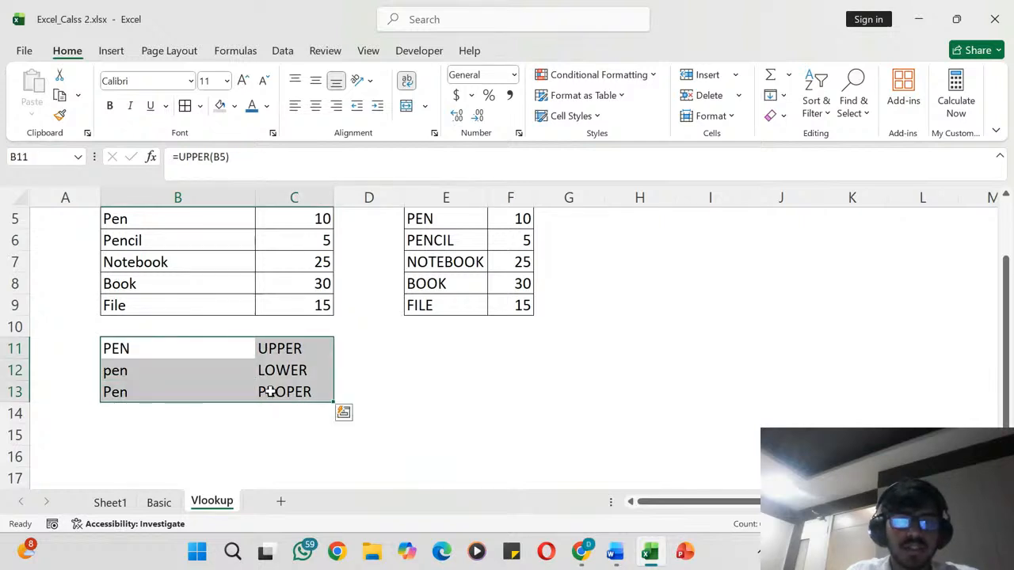
{"action": "left_click", "coordinate": [219, 106]}
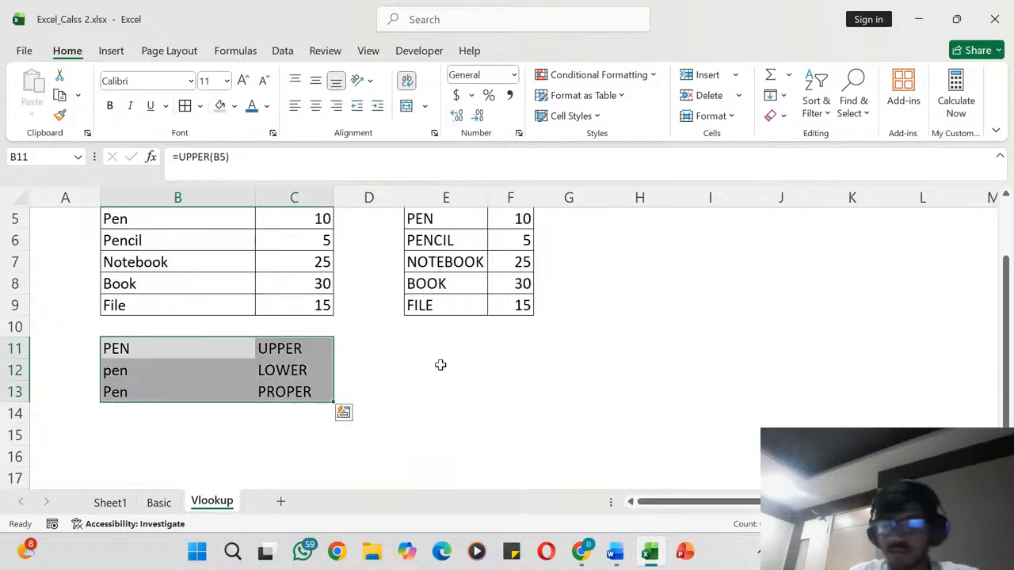
{"action": "left_click", "coordinate": [424, 368]}
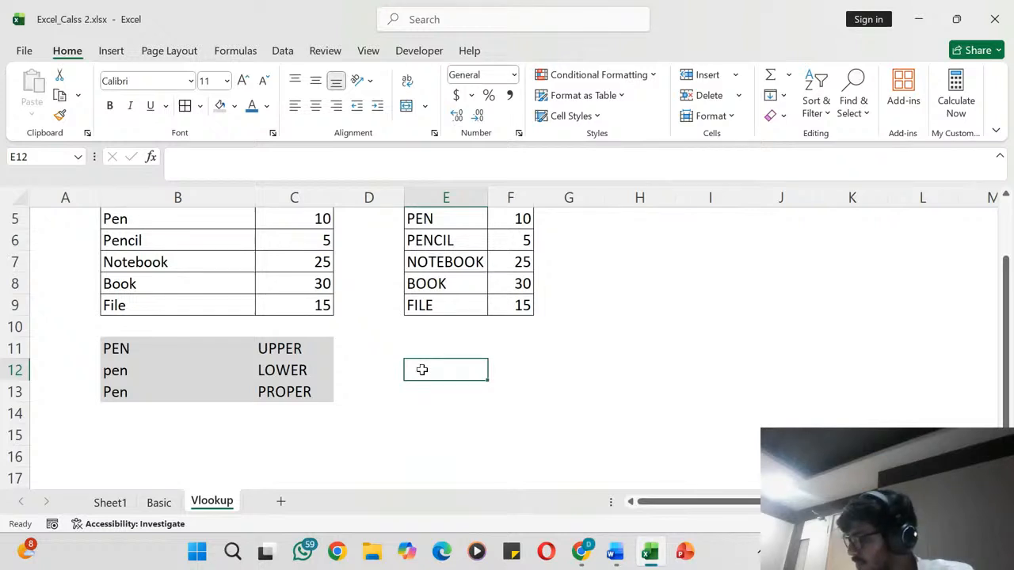
- Look over the lookup cells, both product tables and the case conversion block on the Vlookup sheet
{"action": "scroll", "coordinate": [422, 370], "scroll_direction": "up", "scroll_amount": 2}
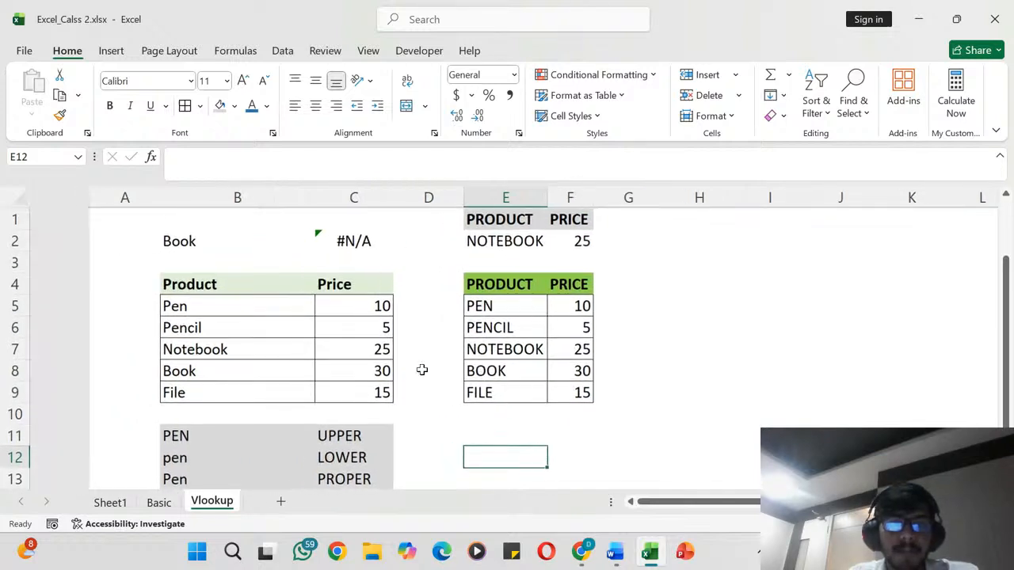
{"action": "scroll", "coordinate": [420, 369], "scroll_direction": "down", "scroll_amount": 3}
{"action": "scroll", "coordinate": [420, 369], "scroll_direction": "up", "scroll_amount": 1}
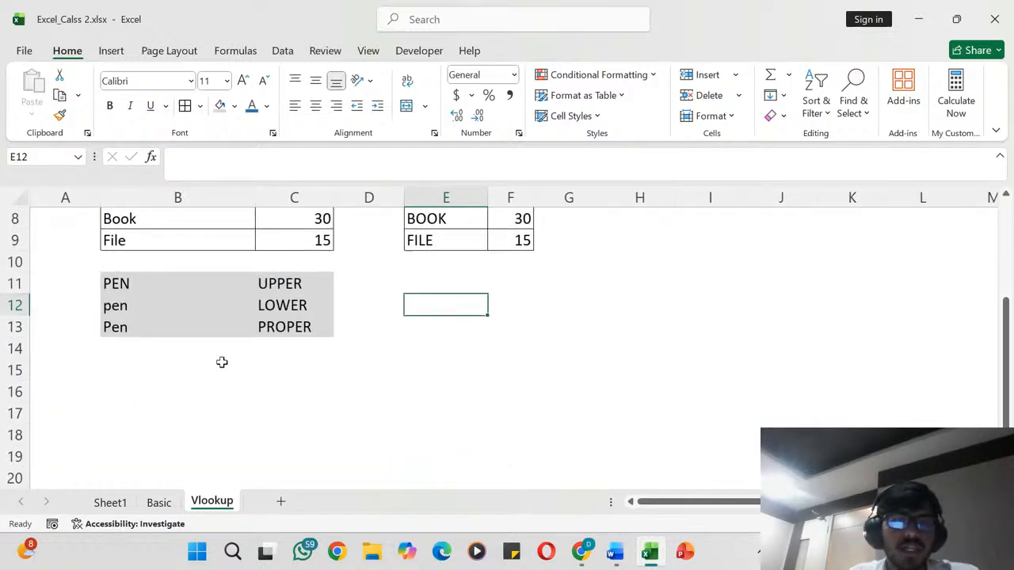
{"action": "scroll", "coordinate": [230, 353], "scroll_direction": "up", "scroll_amount": 3}
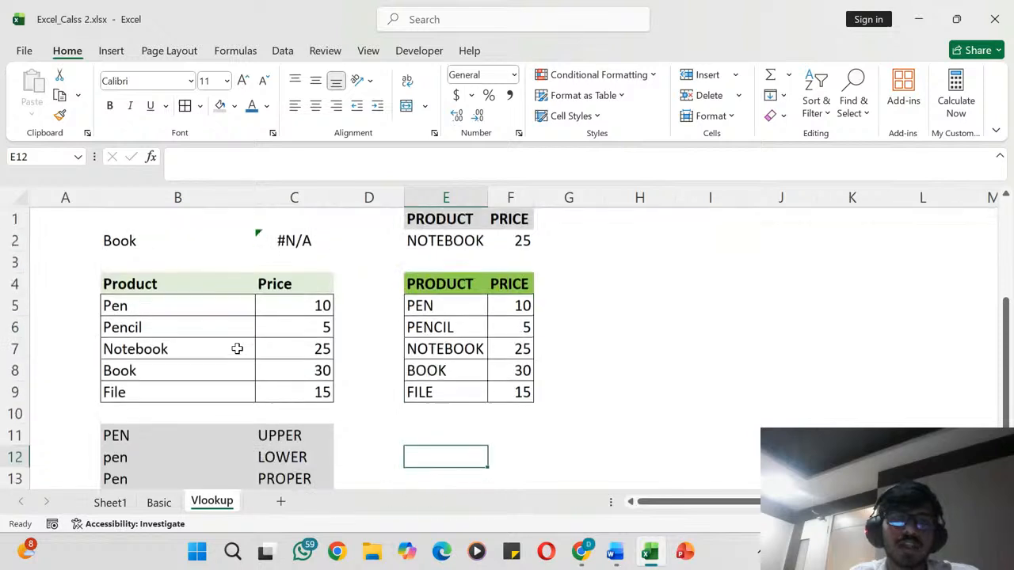
{"action": "left_click", "coordinate": [516, 259]}
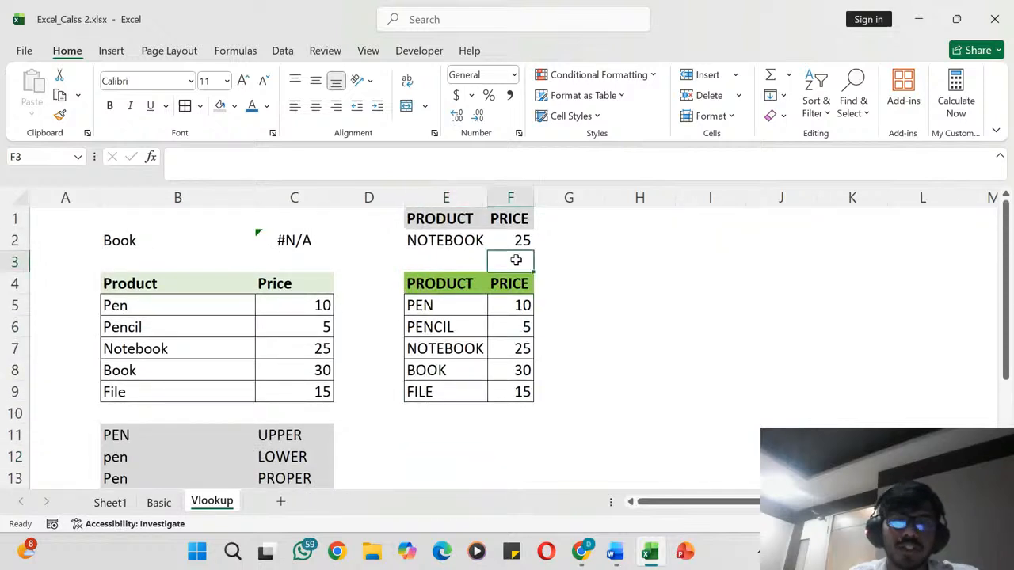
{"action": "left_click", "coordinate": [450, 262]}
{"action": "scroll", "coordinate": [266, 446], "scroll_direction": "down", "scroll_amount": 2}
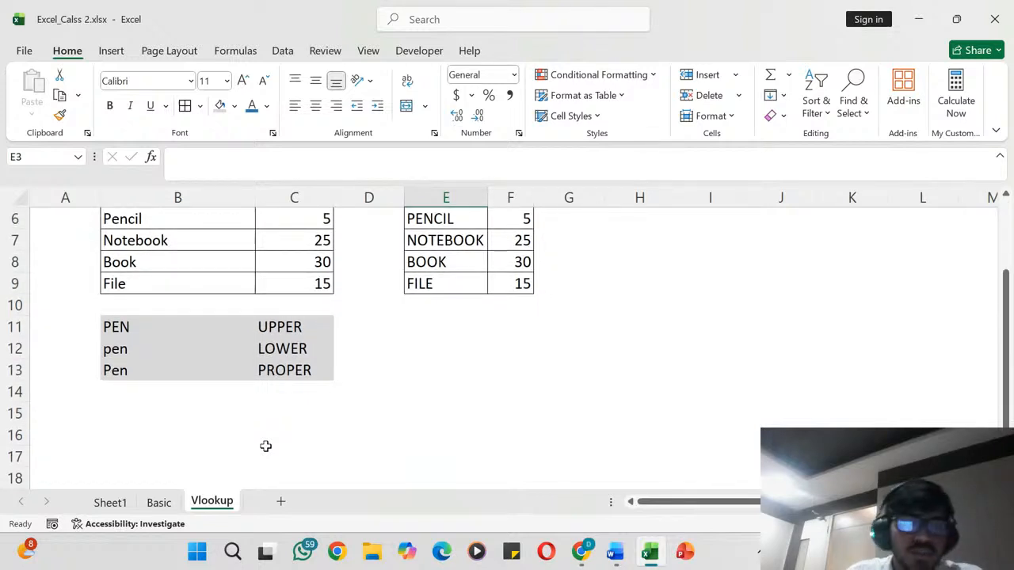
{"action": "left_click", "coordinate": [270, 391]}
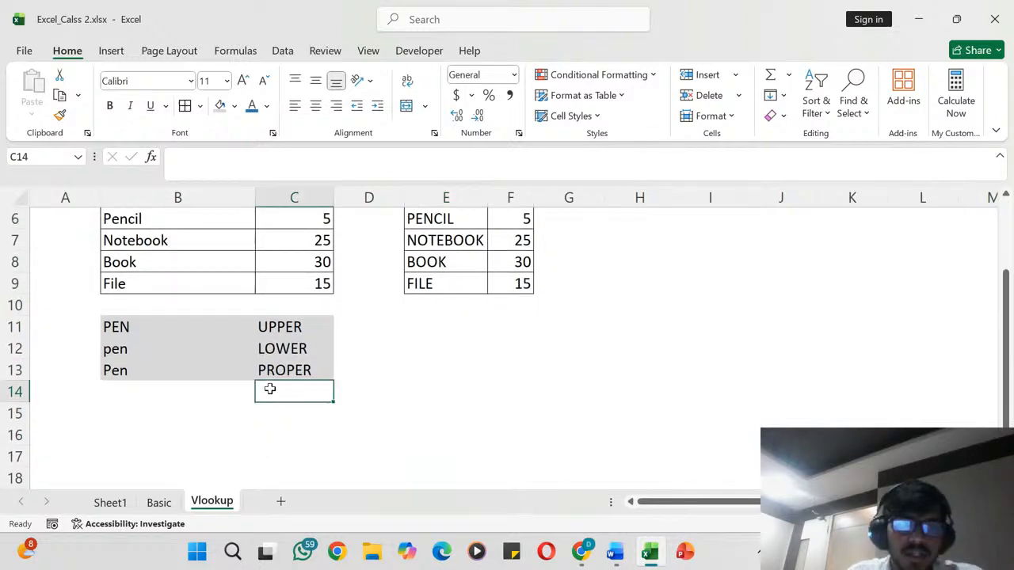
{"action": "scroll", "coordinate": [277, 341], "scroll_direction": "up", "scroll_amount": 2}
{"action": "scroll", "coordinate": [277, 341], "scroll_direction": "up", "scroll_amount": 1}
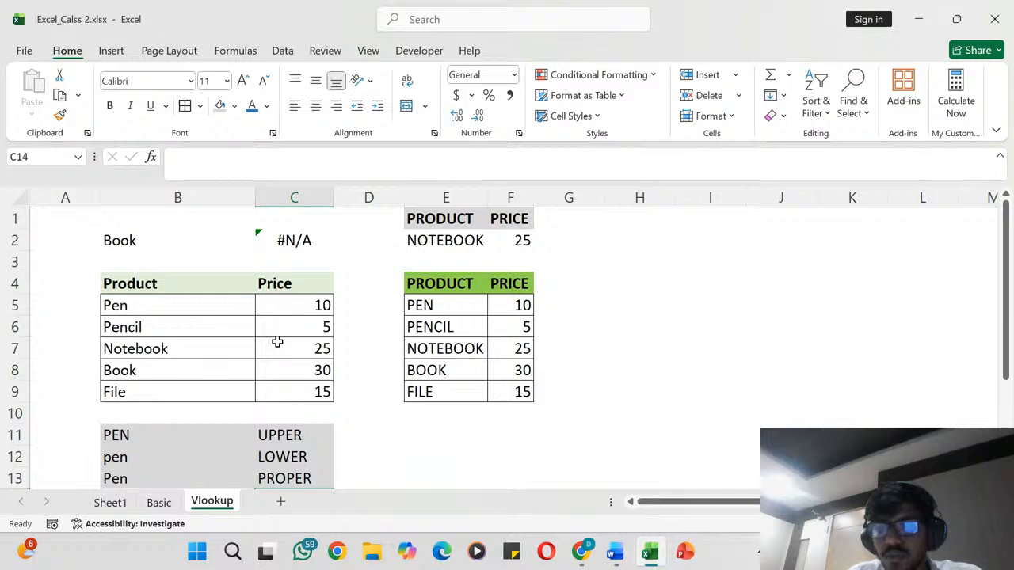
{"action": "scroll", "coordinate": [277, 341], "scroll_direction": "down", "scroll_amount": 2}
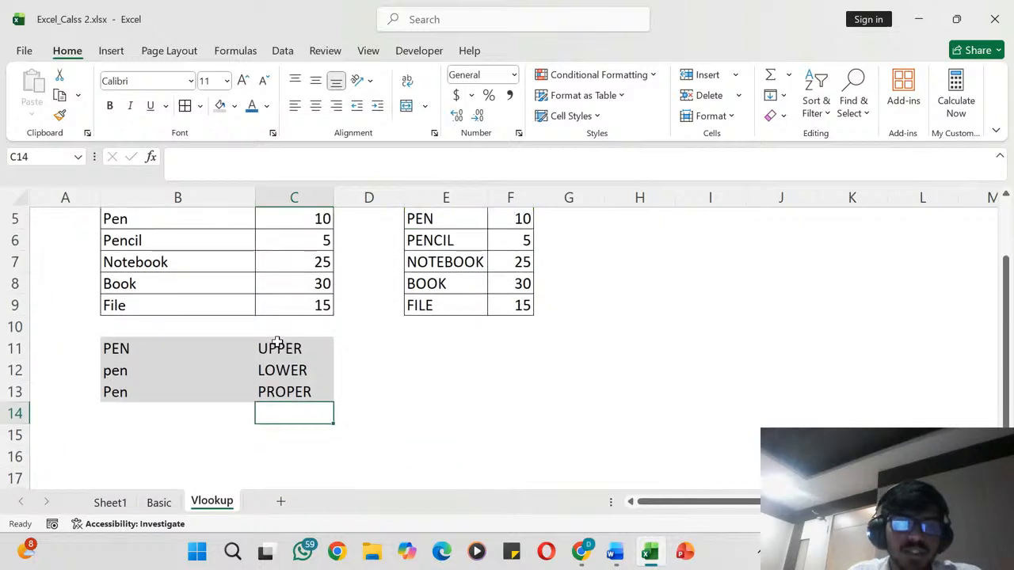
- Enter =TODAY() in cell C15 and autofit the width of column C to the date
{"action": "left_click", "coordinate": [269, 429]}
{"action": "type", "text": "="}
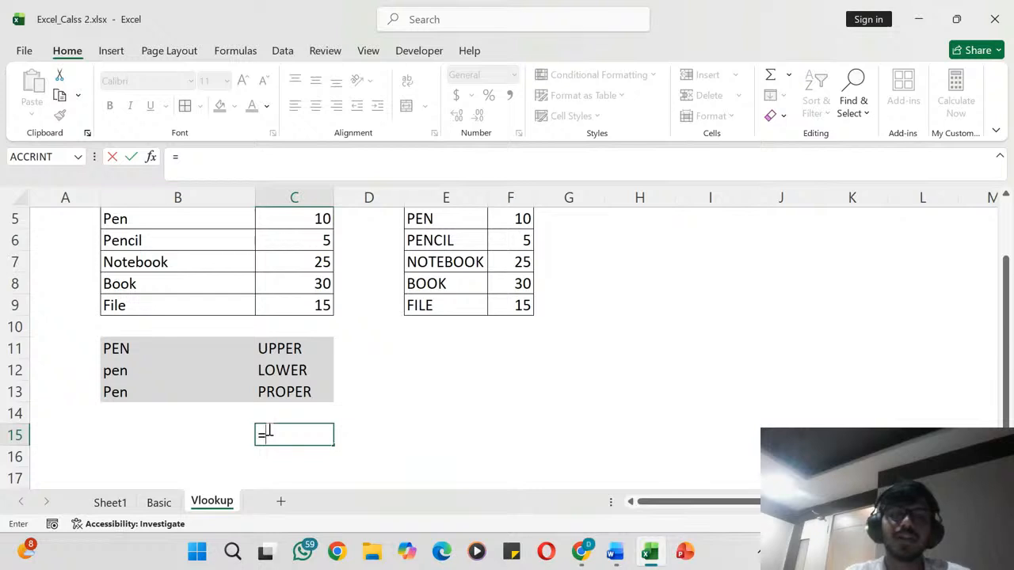
{"action": "type", "text": "TOAD"}
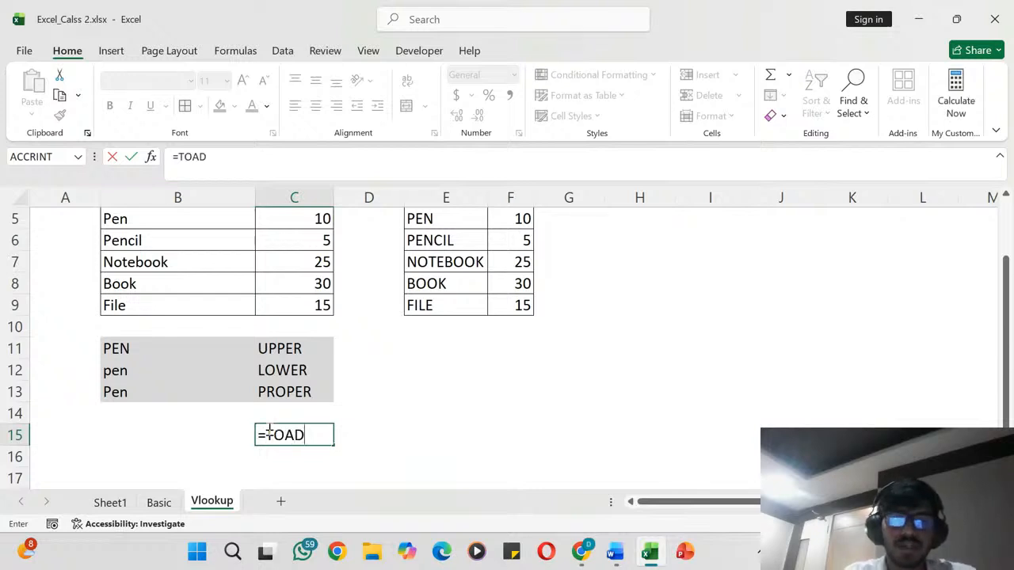
{"action": "key", "text": "BackSpace"}
{"action": "key", "text": "BackSpace"}
{"action": "type", "text": "DAY("}
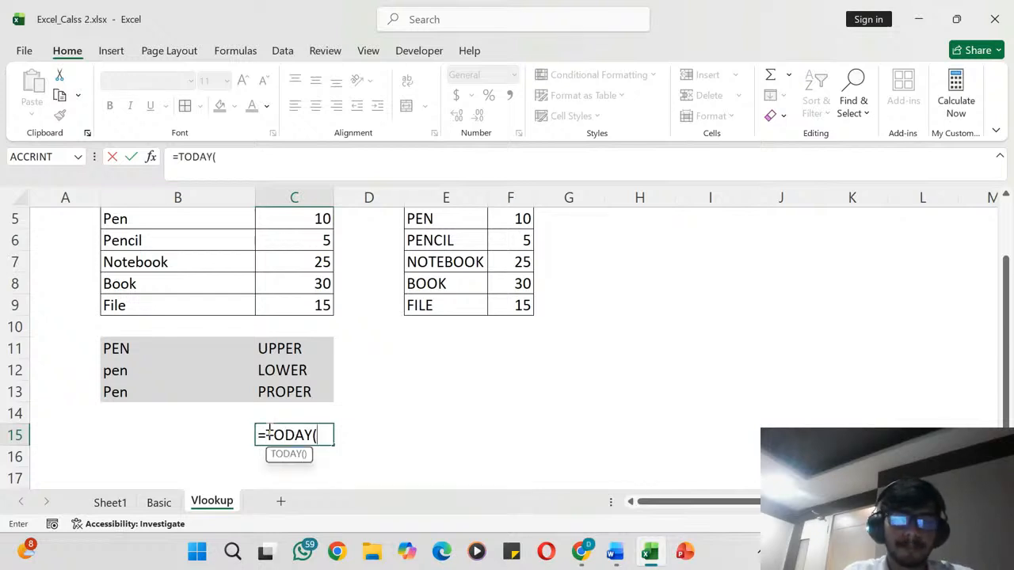
{"action": "key", "text": "Return"}
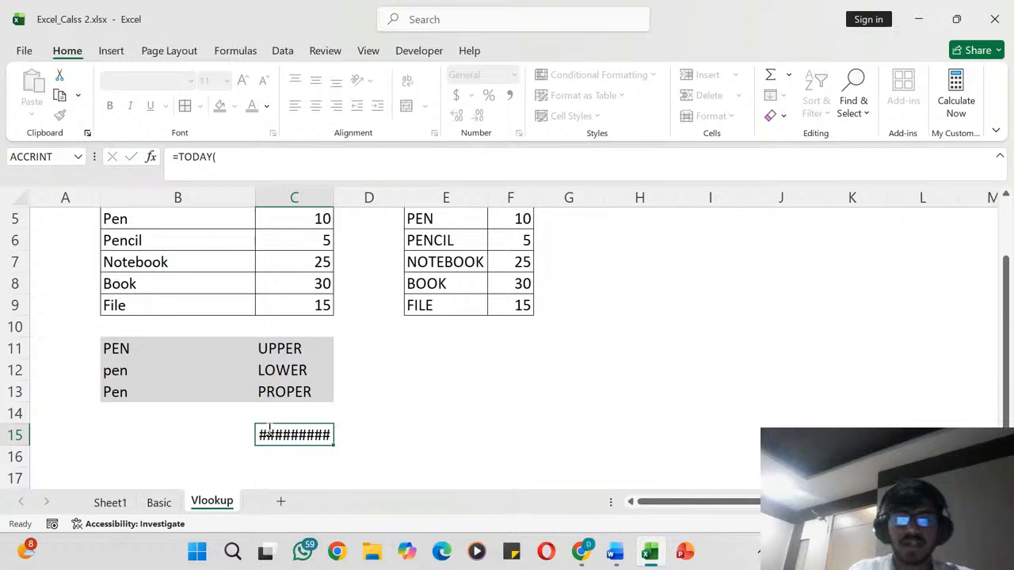
{"action": "left_click", "coordinate": [308, 429]}
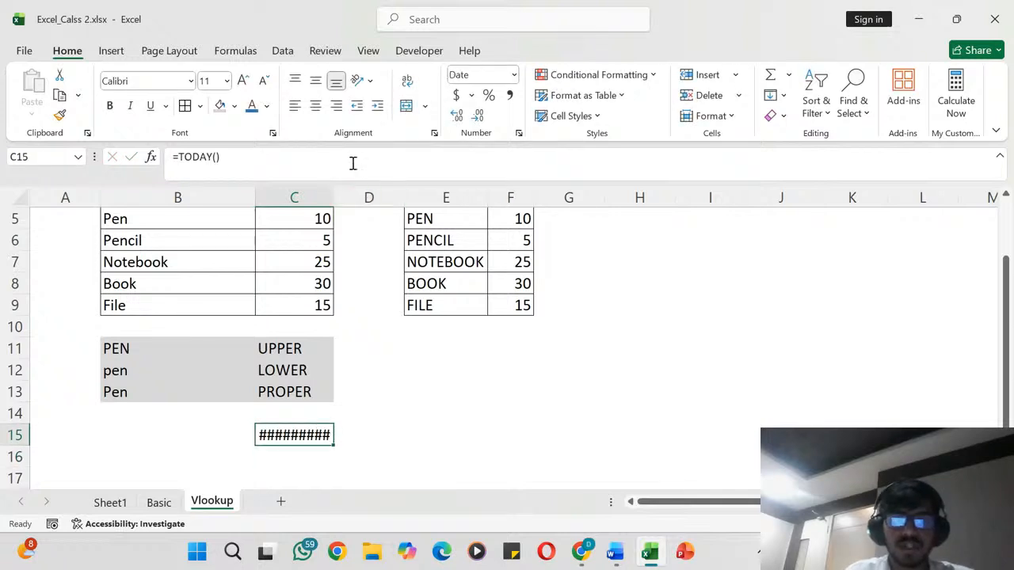
{"action": "double_click", "coordinate": [333, 191]}
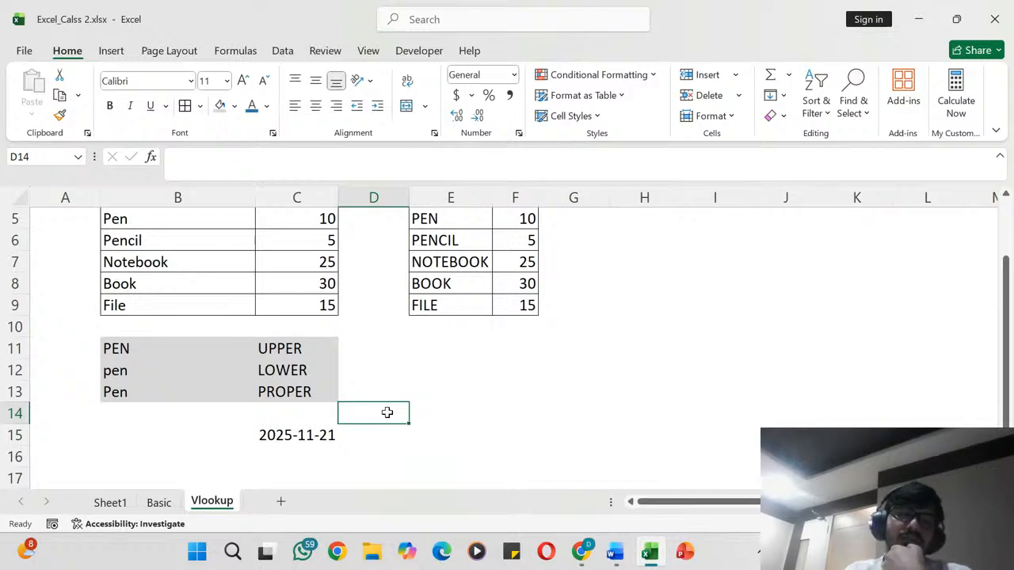
- Format the date in cell C15 with the 14-Mar-12 date type, comparing it with the March 14, 2012 type
{"action": "left_click", "coordinate": [323, 439]}
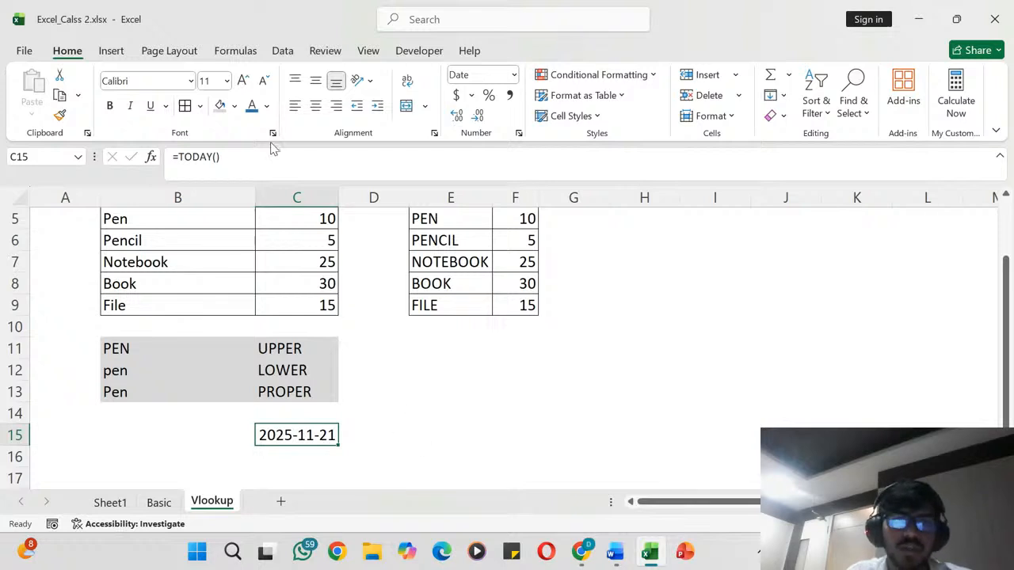
{"action": "left_click", "coordinate": [518, 133]}
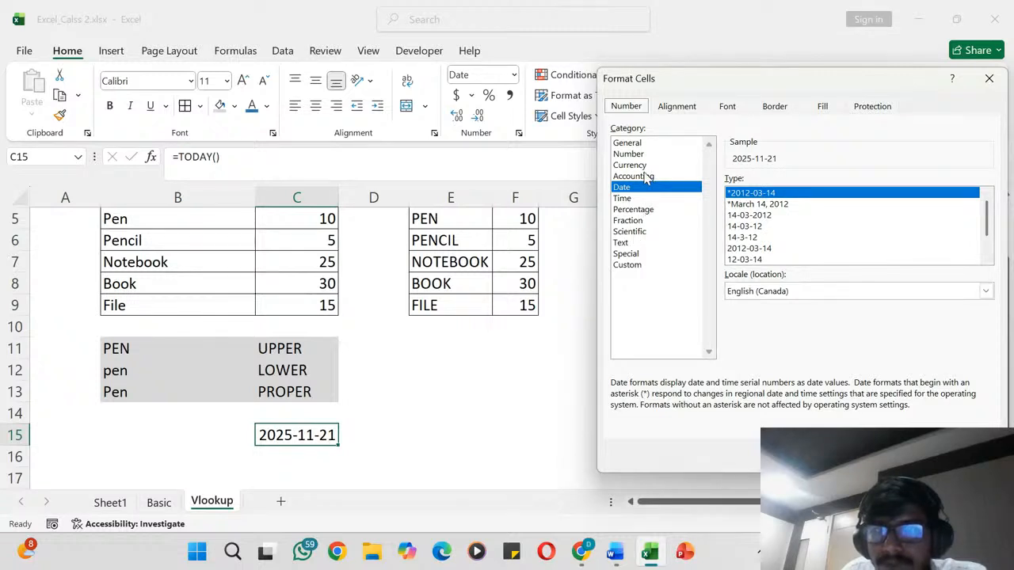
{"action": "left_click", "coordinate": [758, 205]}
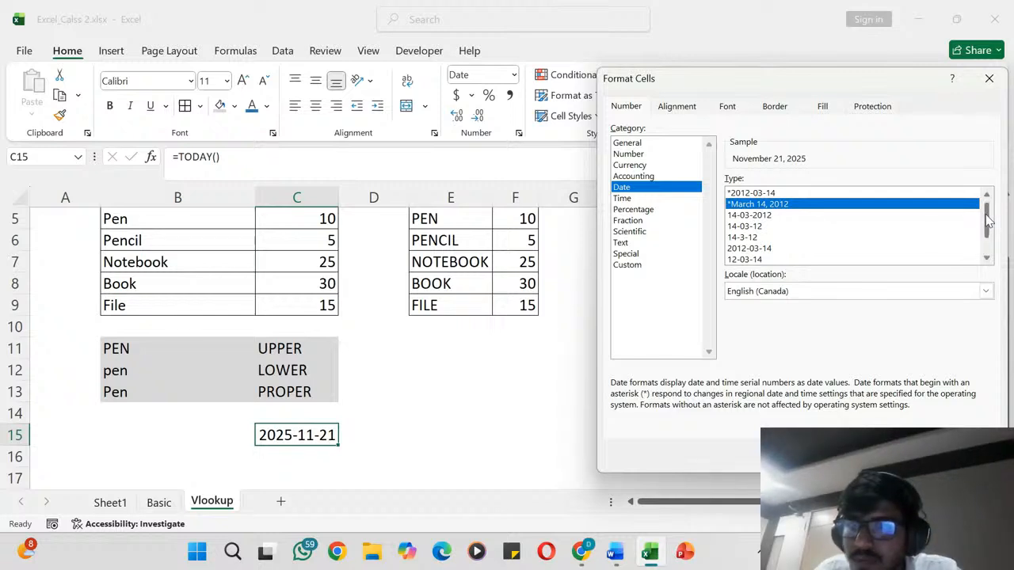
{"action": "left_click_drag", "start_coordinate": [988, 223], "coordinate": [982, 241]}
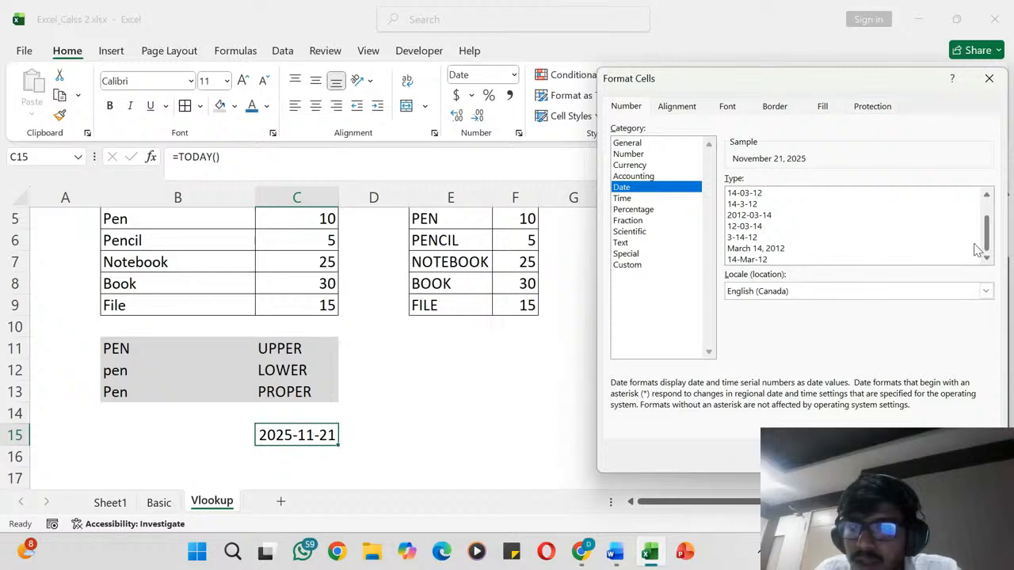
{"action": "left_click", "coordinate": [752, 260]}
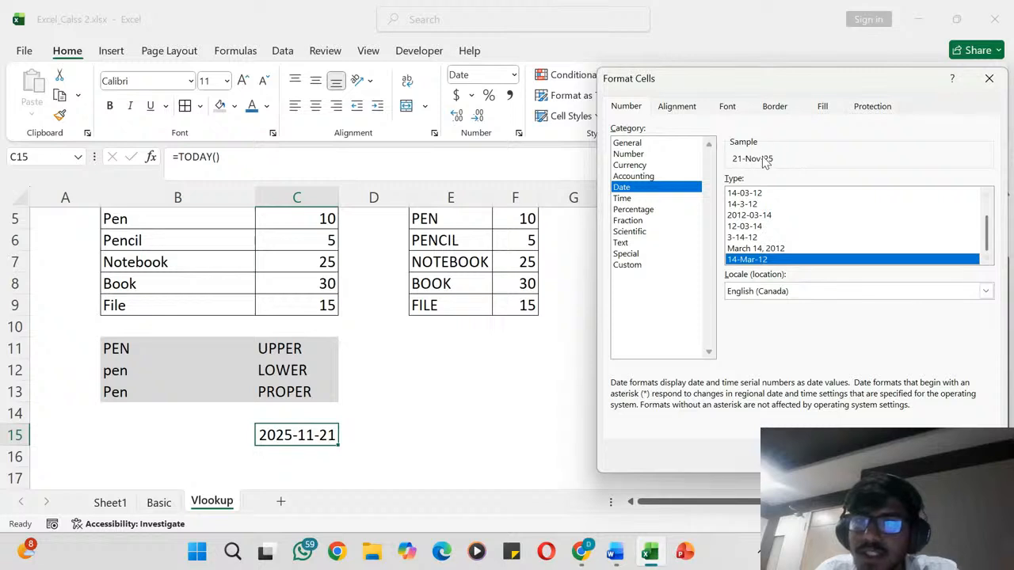
{"action": "left_click", "coordinate": [765, 249]}
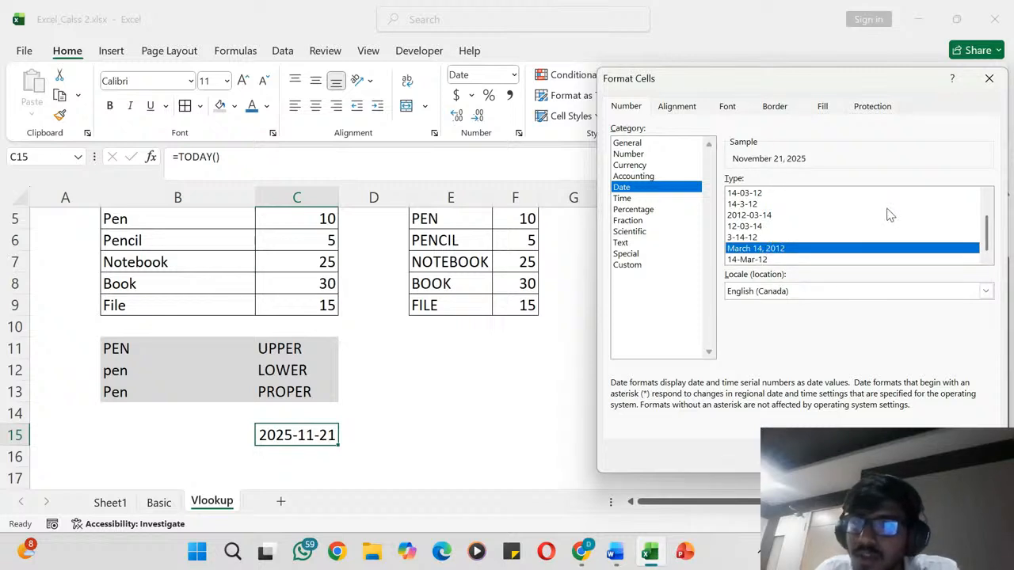
{"action": "left_click", "coordinate": [987, 196]}
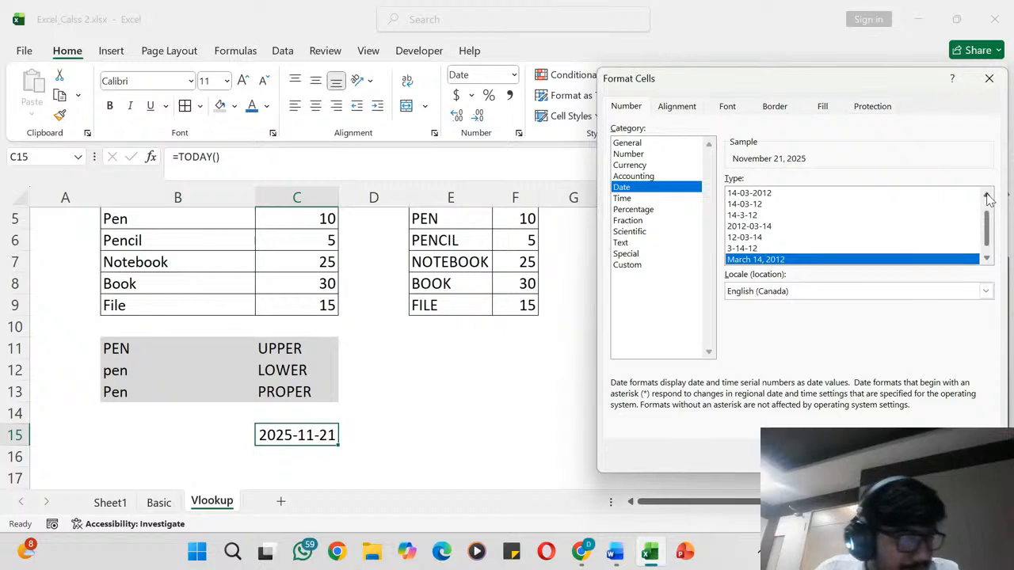
{"action": "left_click", "coordinate": [987, 196]}
{"action": "left_click", "coordinate": [987, 196]}
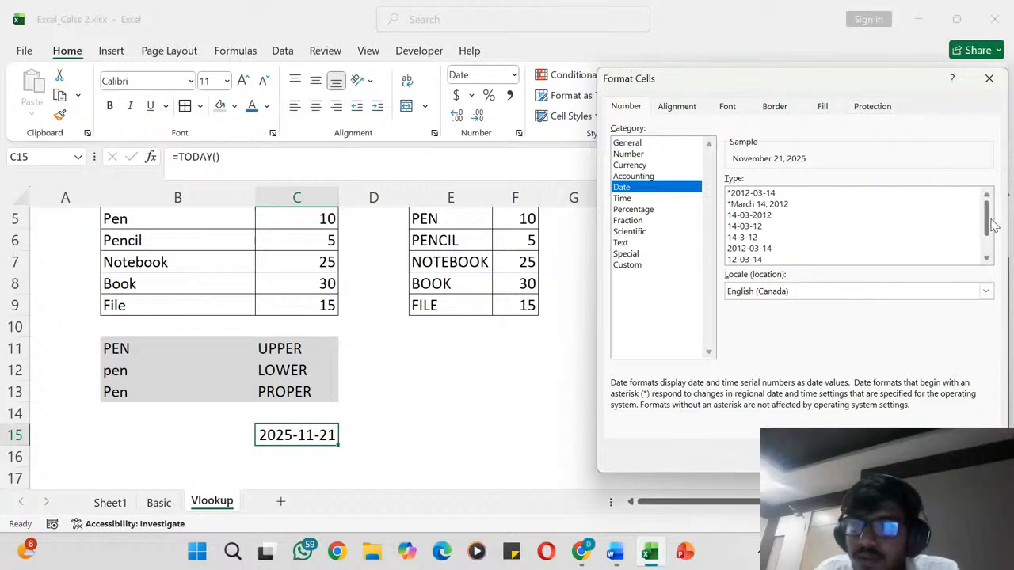
{"action": "left_click", "coordinate": [988, 257]}
{"action": "left_click", "coordinate": [987, 256]}
{"action": "left_click", "coordinate": [988, 256]}
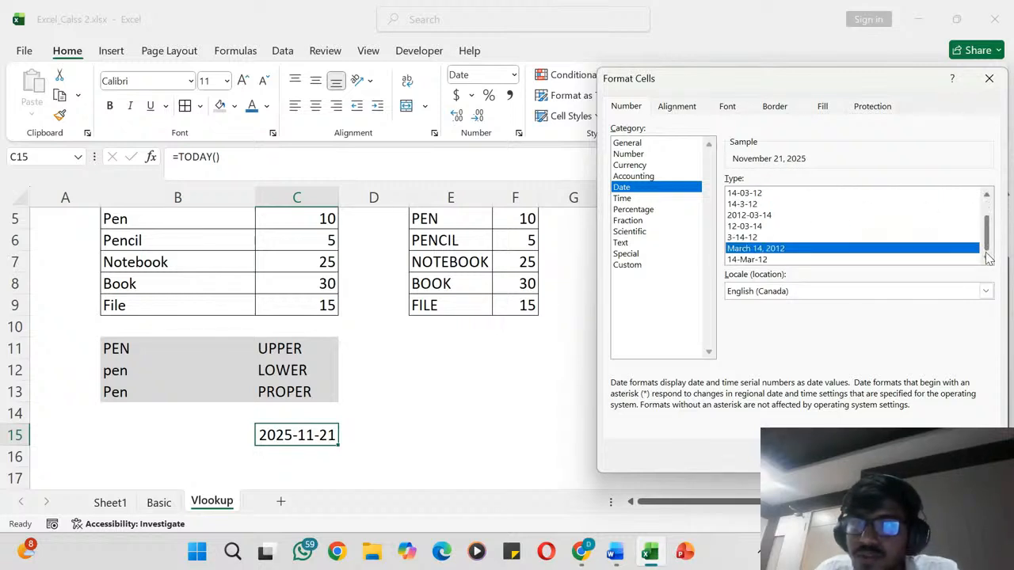
{"action": "left_click", "coordinate": [757, 261]}
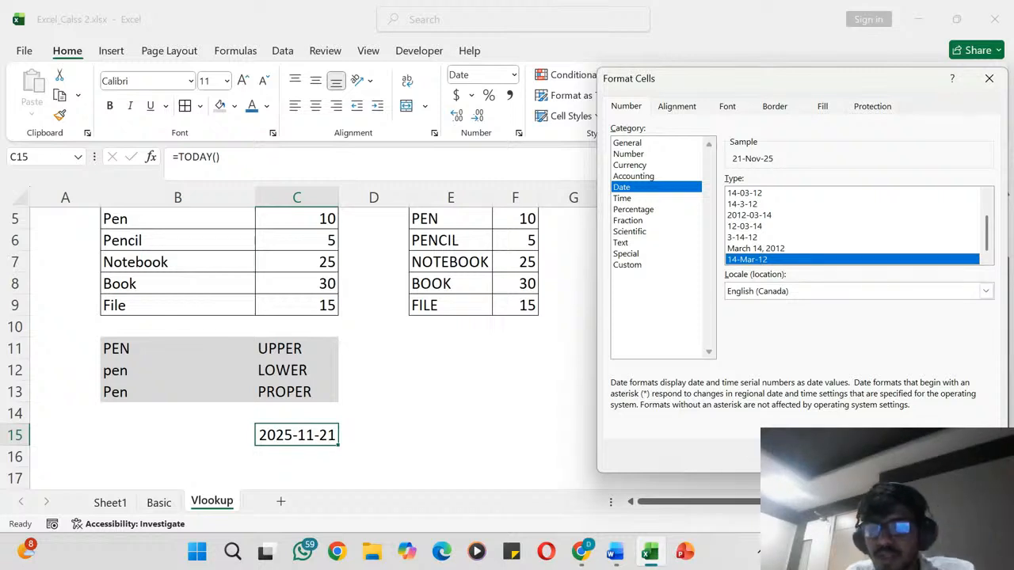
{"action": "key", "text": "Return"}
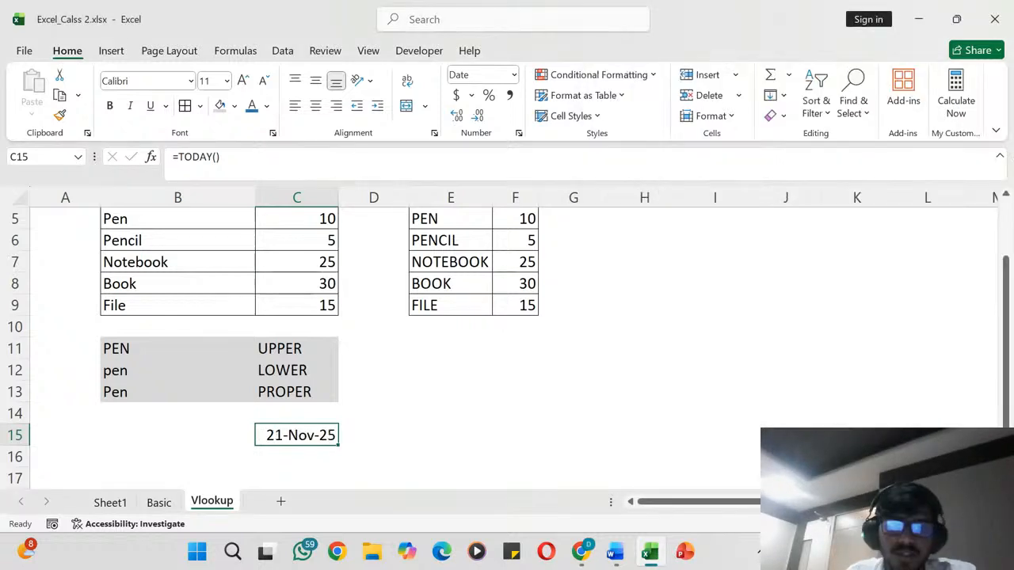
{"action": "left_click", "coordinate": [405, 410]}
{"action": "left_click", "coordinate": [314, 434]}
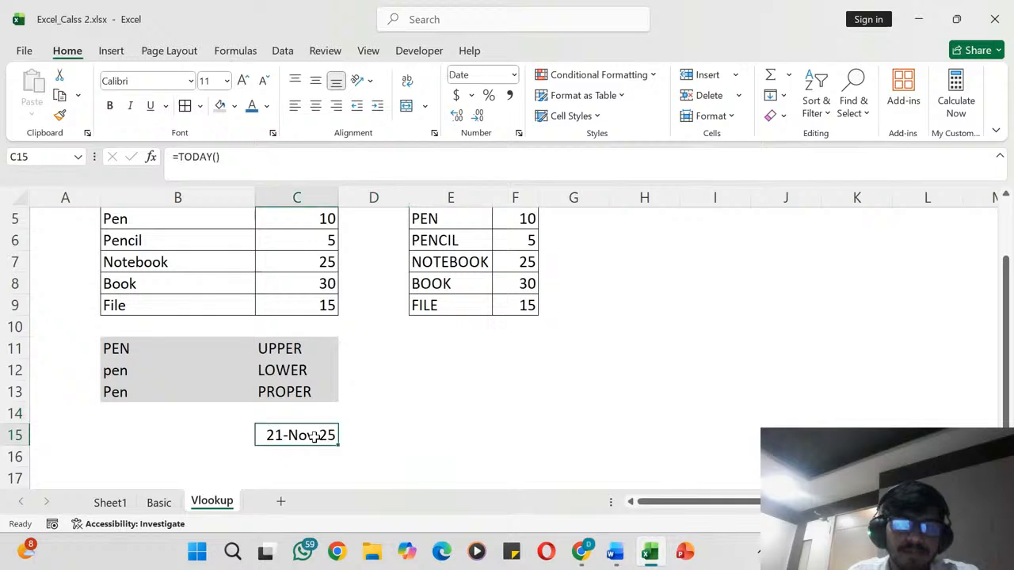
{"action": "left_click", "coordinate": [358, 438]}
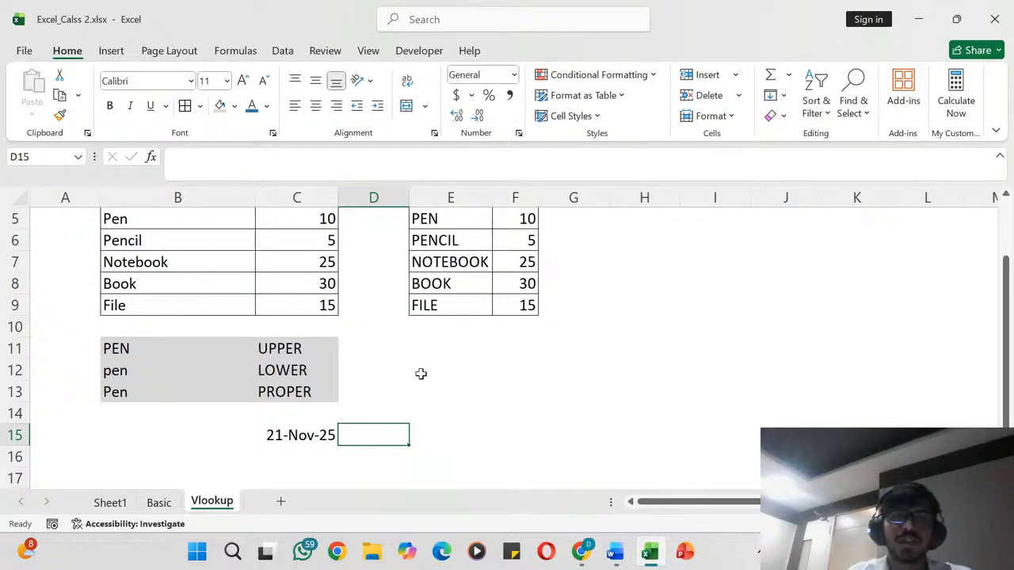
- Write "Hi Every one today we will discuss about something related to Accounts." in cell E11
{"action": "left_click", "coordinate": [422, 346]}
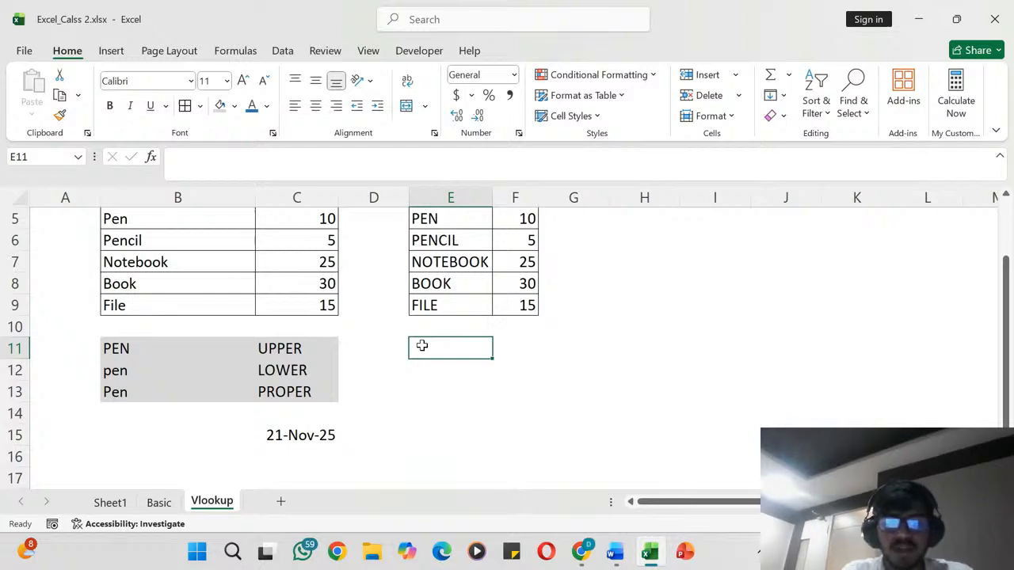
{"action": "type", "text": "H"}
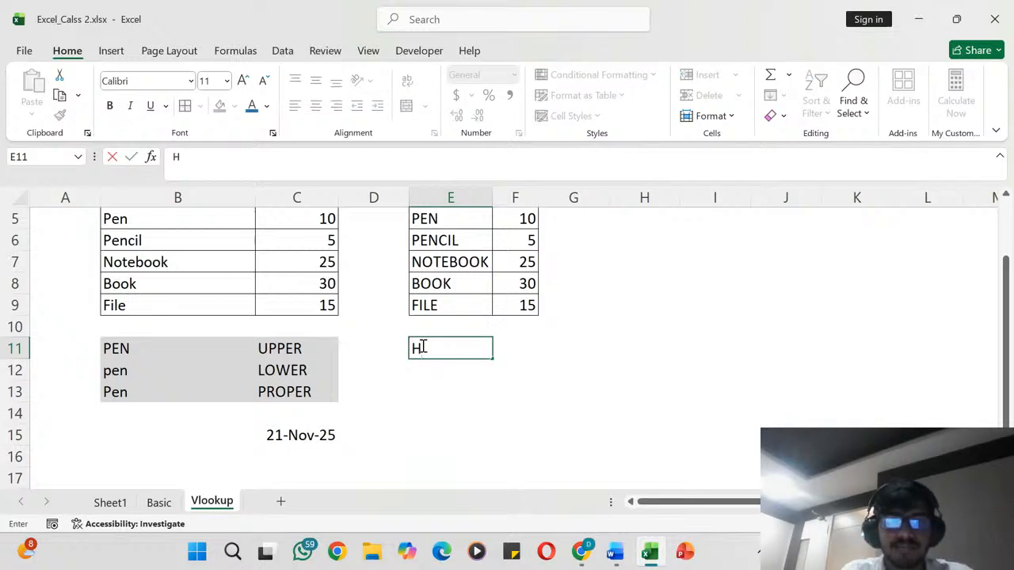
{"action": "type", "text": "i Ever"}
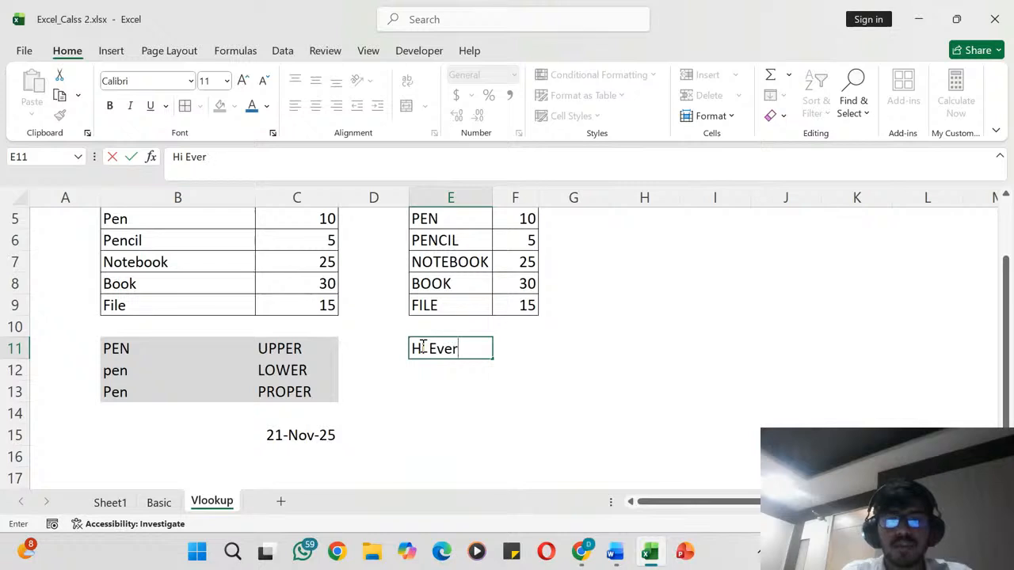
{"action": "type", "text": "y one toay"}
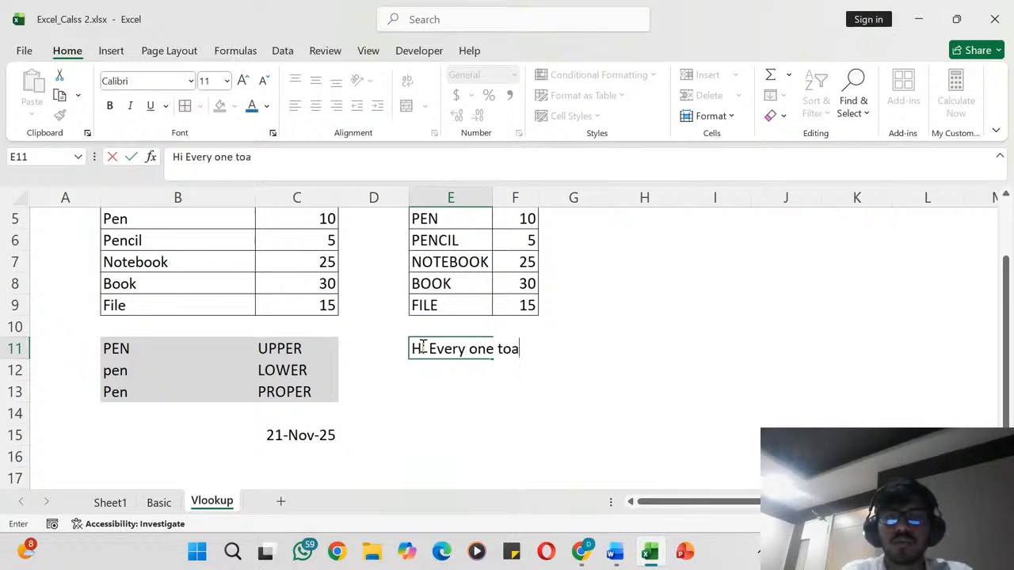
{"action": "key", "text": "BackSpace"}
{"action": "type", "text": "d"}
{"action": "key", "text": "BackSpace"}
{"action": "key", "text": "BackSpace"}
{"action": "type", "text": "day "}
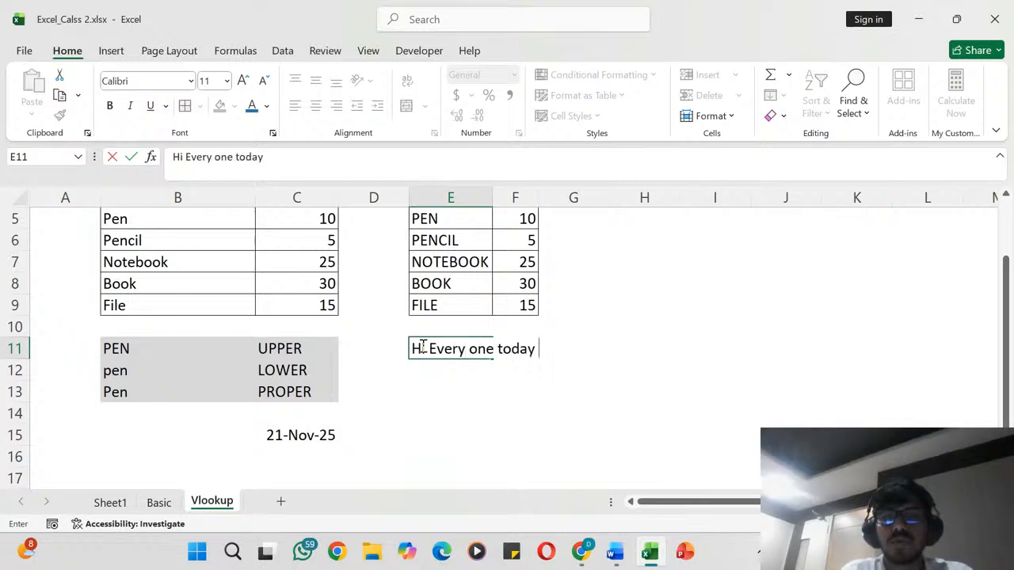
{"action": "type", "text": "we will dis"}
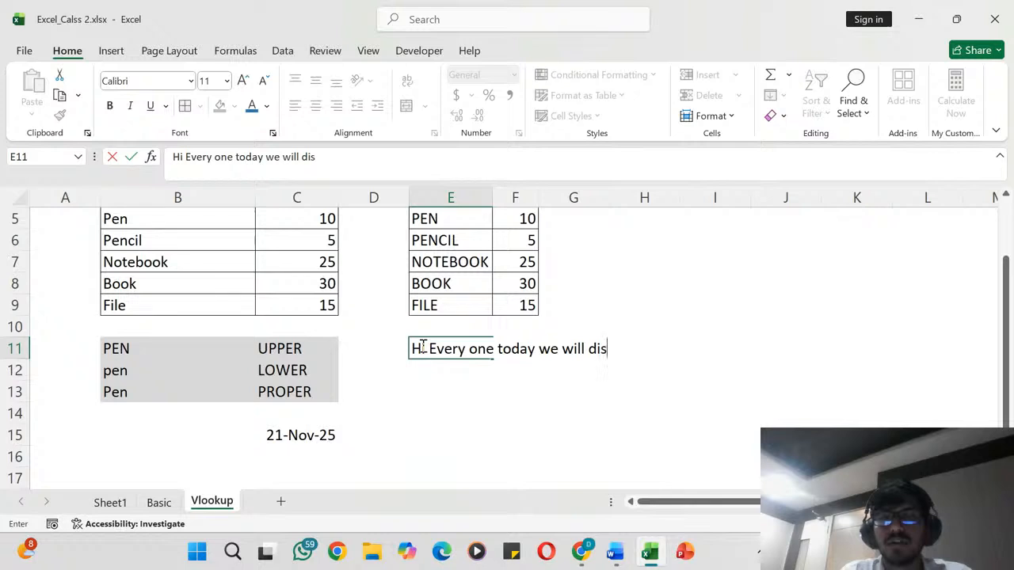
{"action": "type", "text": "cuss abou"}
{"action": "key", "text": "BackSpace"}
{"action": "key", "text": "BackSpace"}
{"action": "key", "text": "BackSpace"}
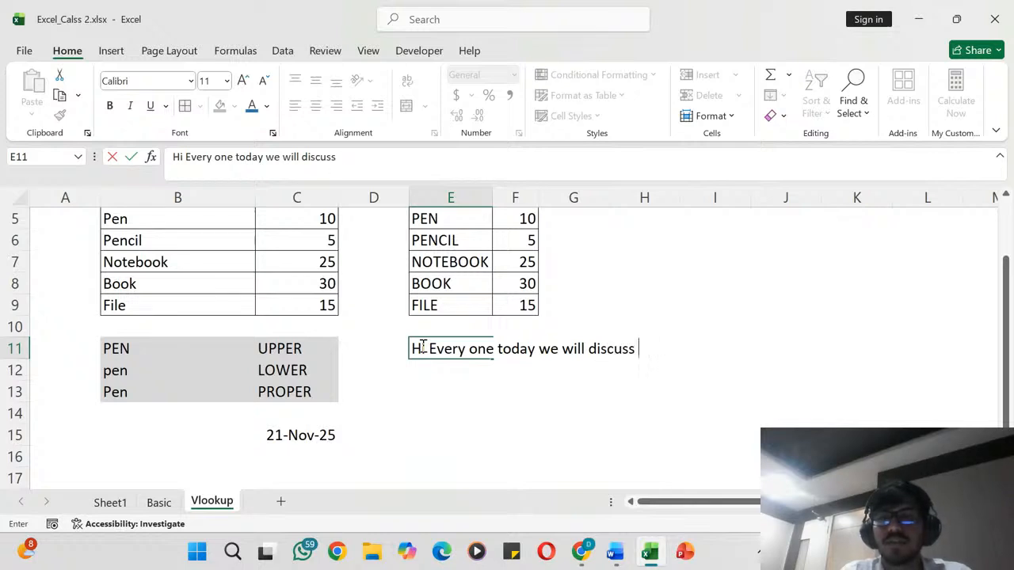
{"action": "type", "text": "about something"}
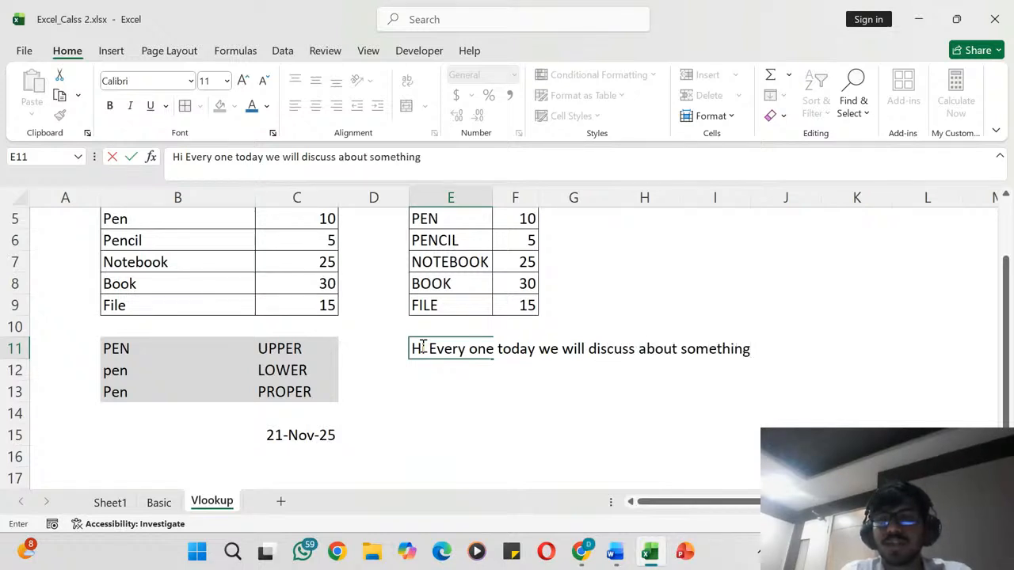
{"action": "type", "text": " relatee"}
{"action": "key", "text": "BackSpace"}
{"action": "key", "text": "BackSpace"}
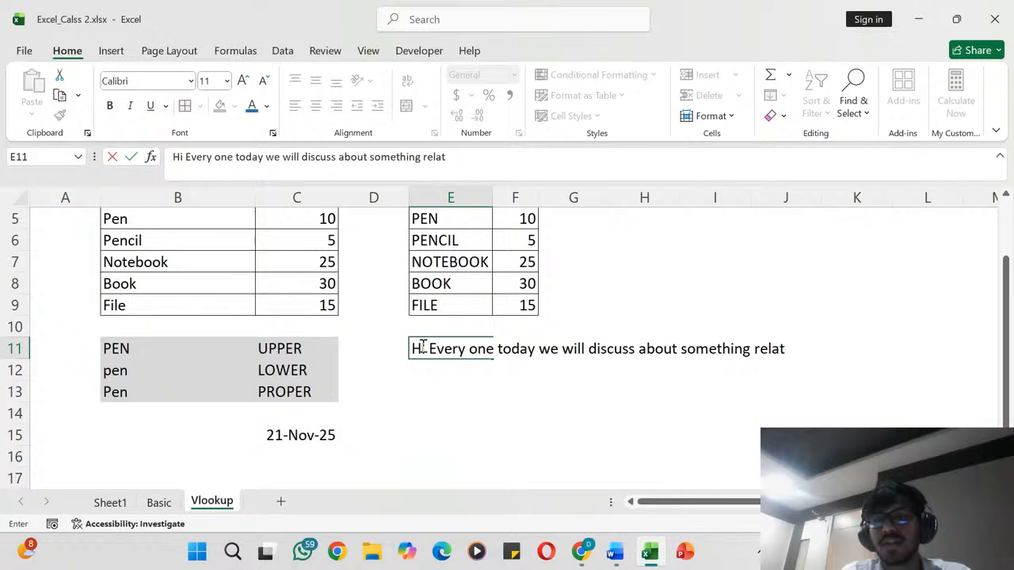
{"action": "type", "text": "ed to "}
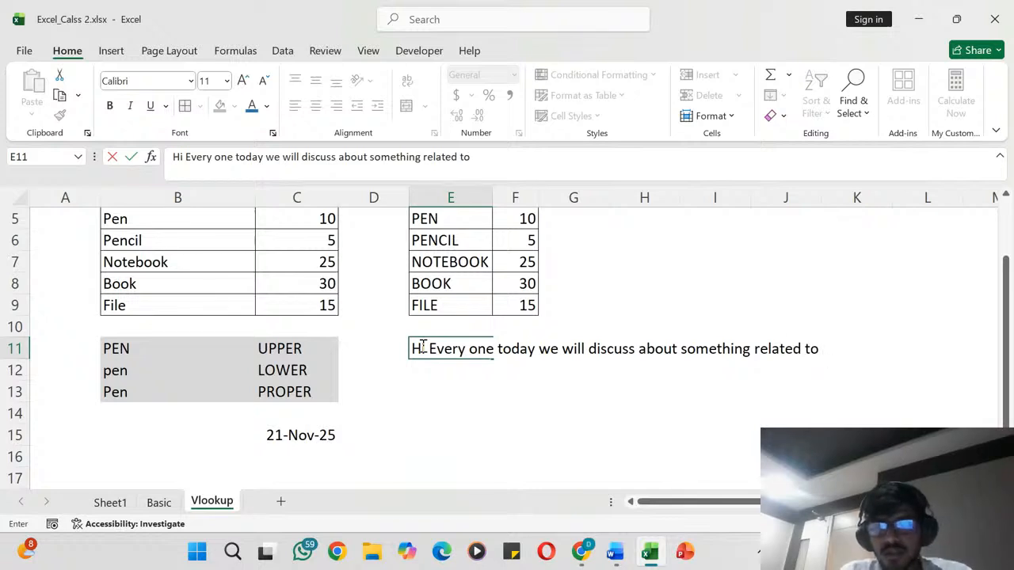
{"action": "type", "text": "Accounts."}
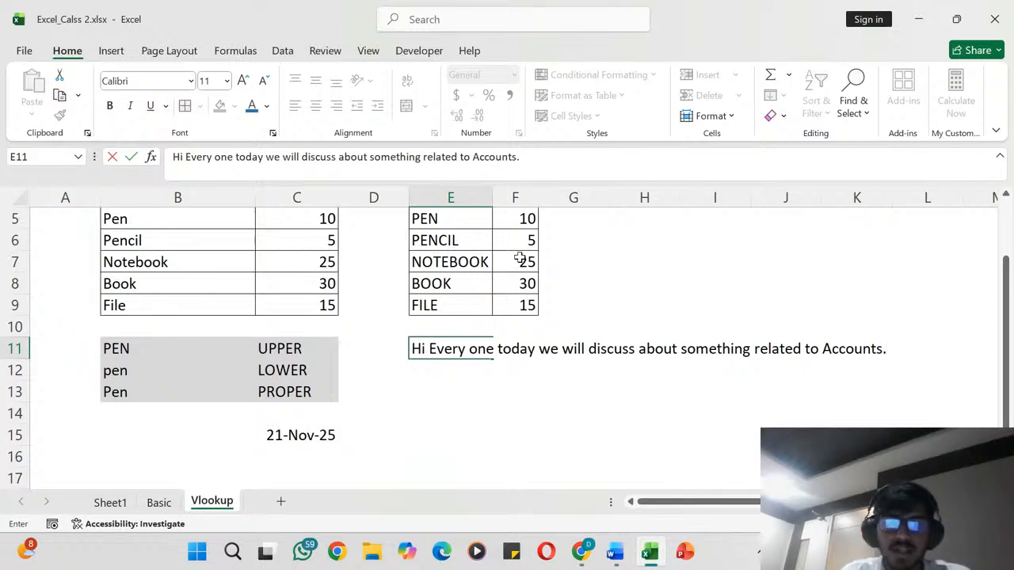
- Insert a long run of extra spaces between "related" and "to Accounts." in the E11 sentence
{"action": "left_click", "coordinate": [461, 158]}
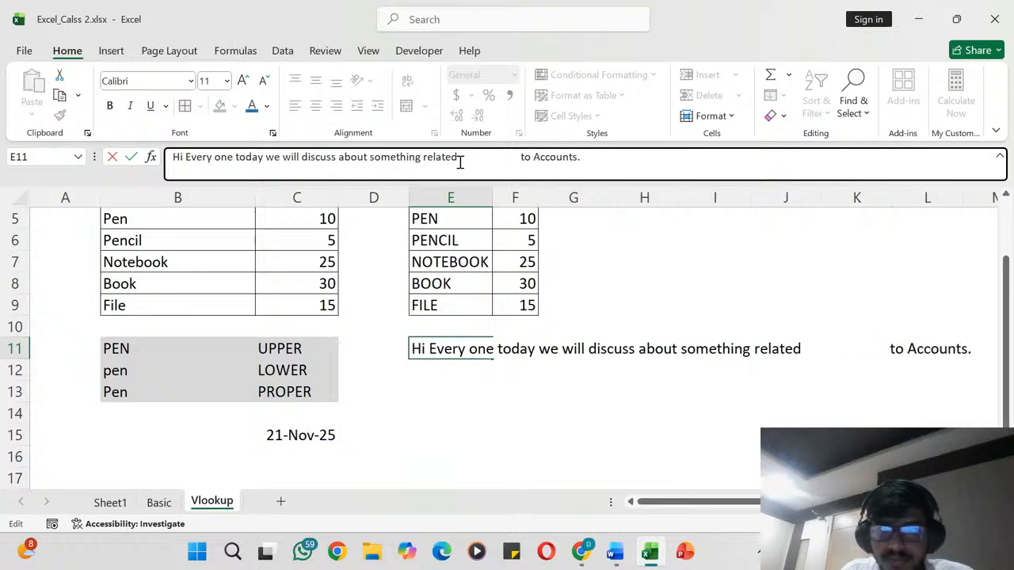
{"action": "key", "text": "Return"}
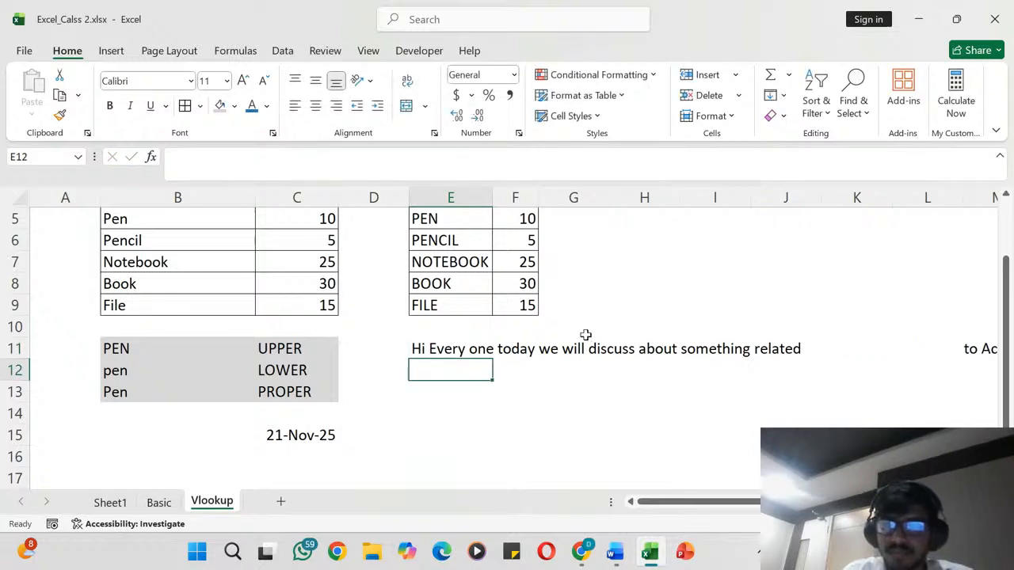
{"action": "scroll", "coordinate": [557, 392], "scroll_direction": "right", "scroll_amount": 2}
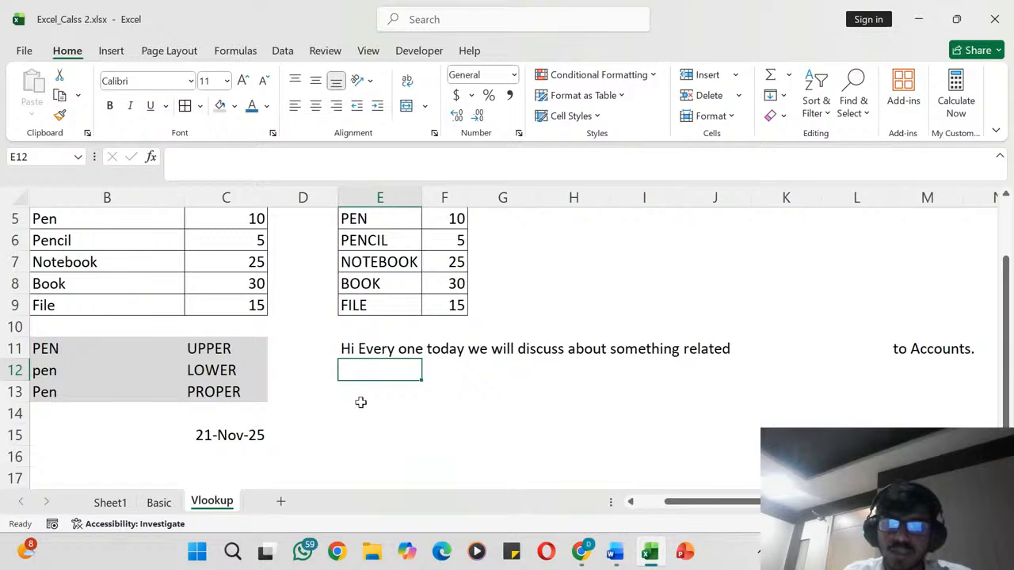
- Enter =TRIM(E11) in cell E12 to remove the extra spaces from the sentence
{"action": "type", "text": "=trim"}
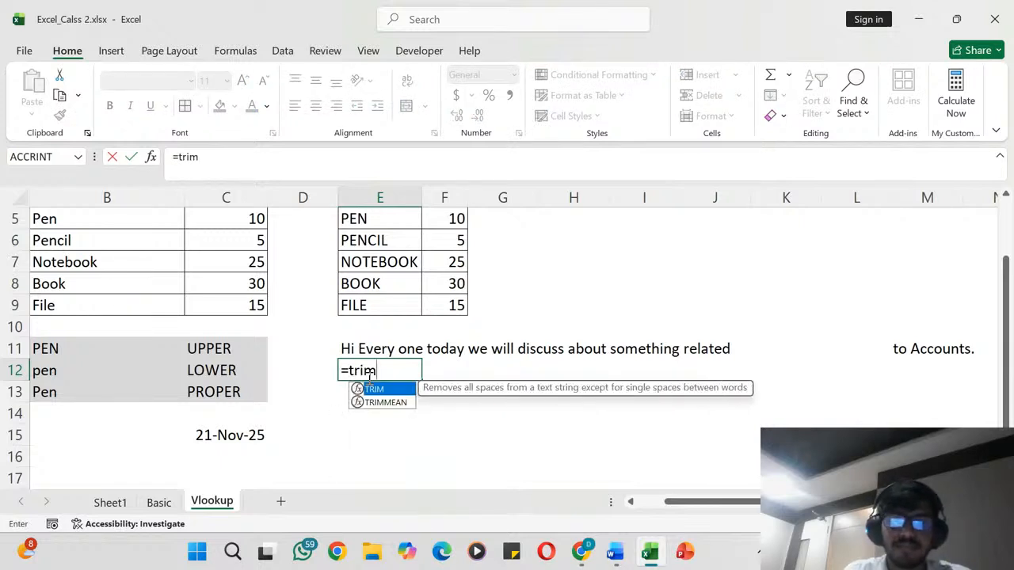
{"action": "key", "text": "Tab"}
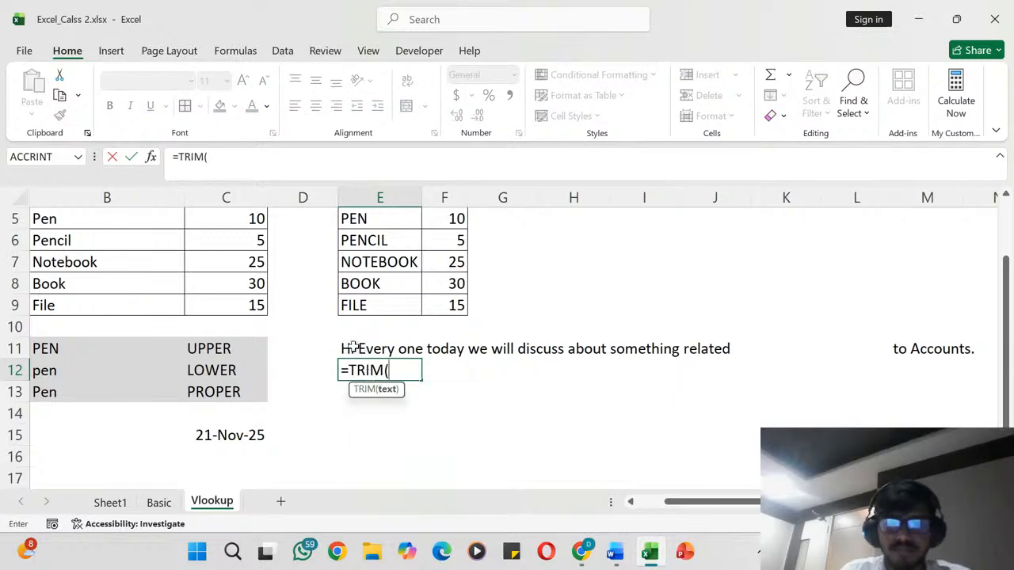
{"action": "left_click", "coordinate": [352, 348]}
{"action": "type", "text": ")"}
{"action": "key", "text": "Return"}
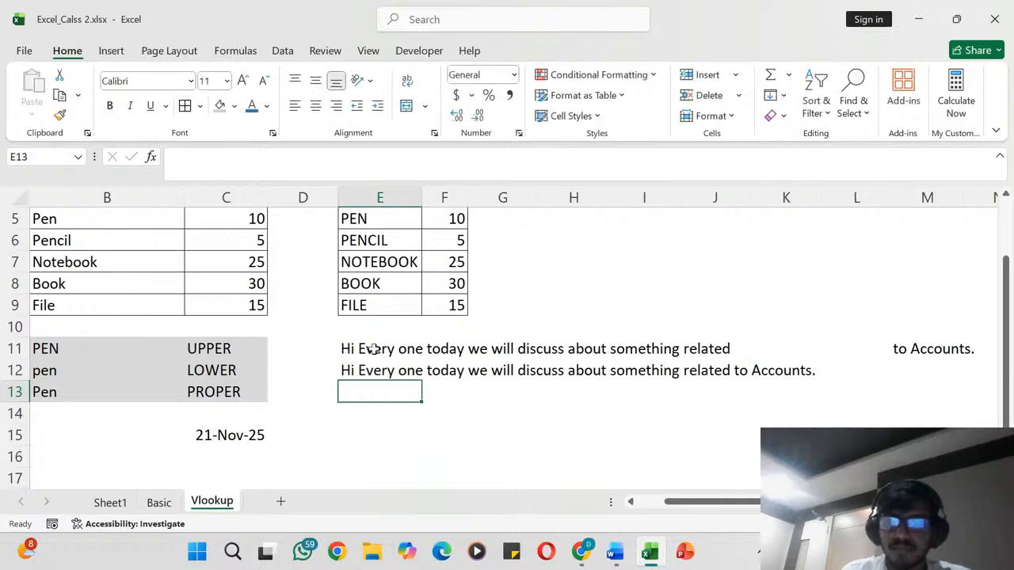
{"action": "left_click", "coordinate": [363, 370]}
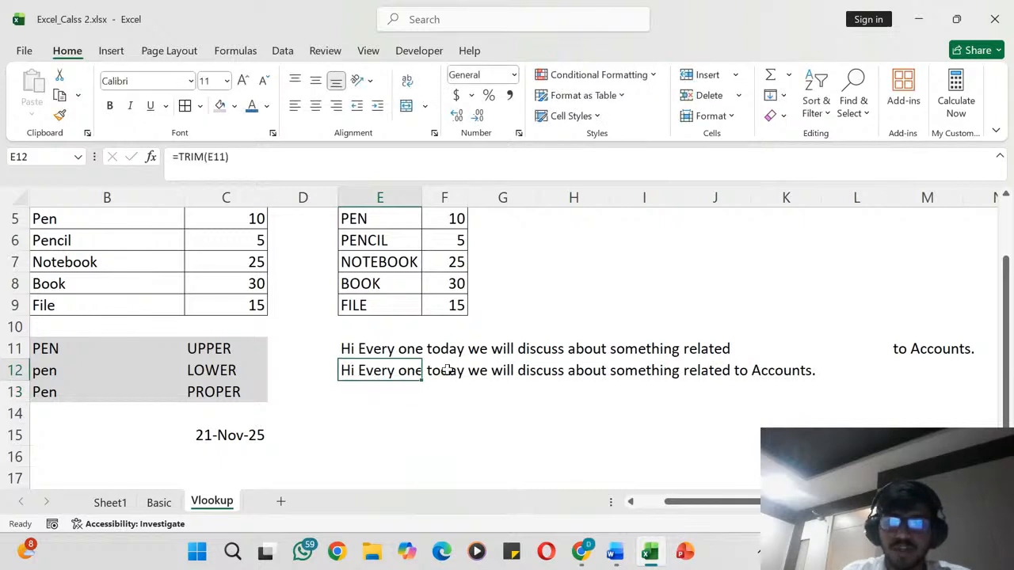
{"action": "scroll", "coordinate": [554, 359], "scroll_direction": "left", "scroll_amount": 1}
{"action": "scroll", "coordinate": [554, 359], "scroll_direction": "down", "scroll_amount": 3}
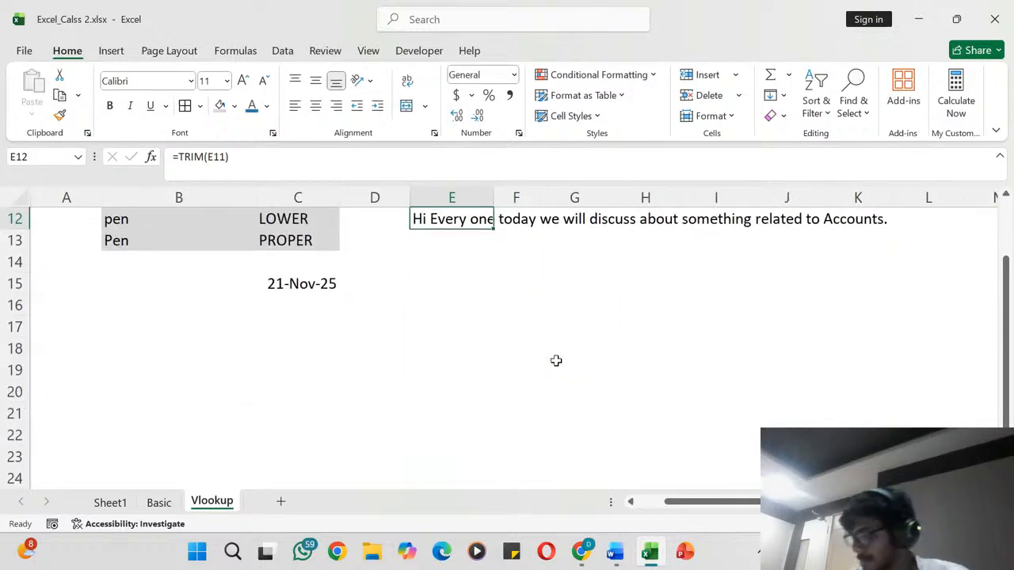
{"action": "scroll", "coordinate": [556, 360], "scroll_direction": "up", "scroll_amount": 1}
{"action": "scroll", "coordinate": [556, 361], "scroll_direction": "down", "scroll_amount": 1}
{"action": "scroll", "coordinate": [556, 360], "scroll_direction": "up", "scroll_amount": 4}
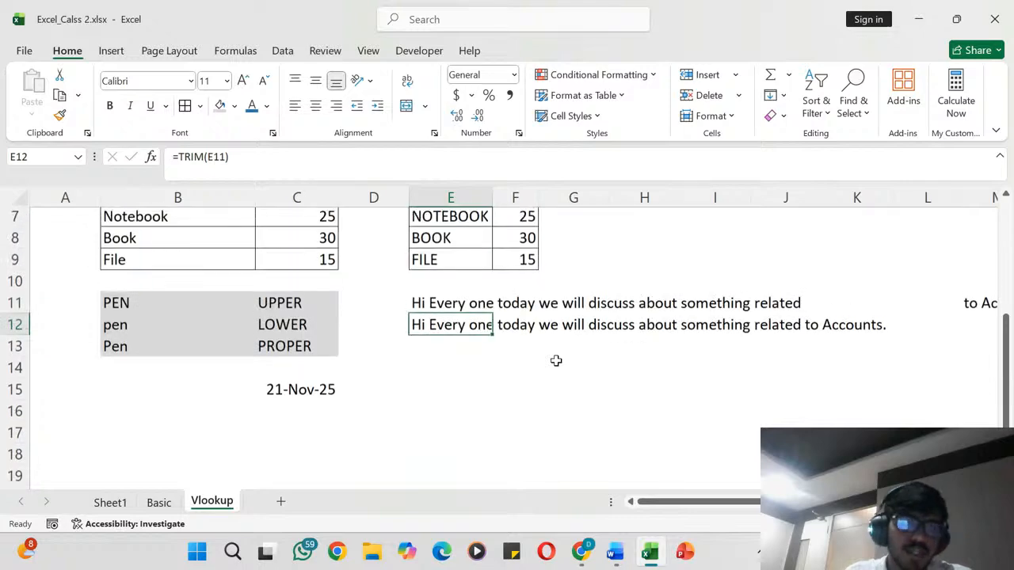
- On the Basic sheet, move the Emp_ID and Name columns (B4:C11) down to the range starting at B18
{"action": "left_click", "coordinate": [168, 502]}
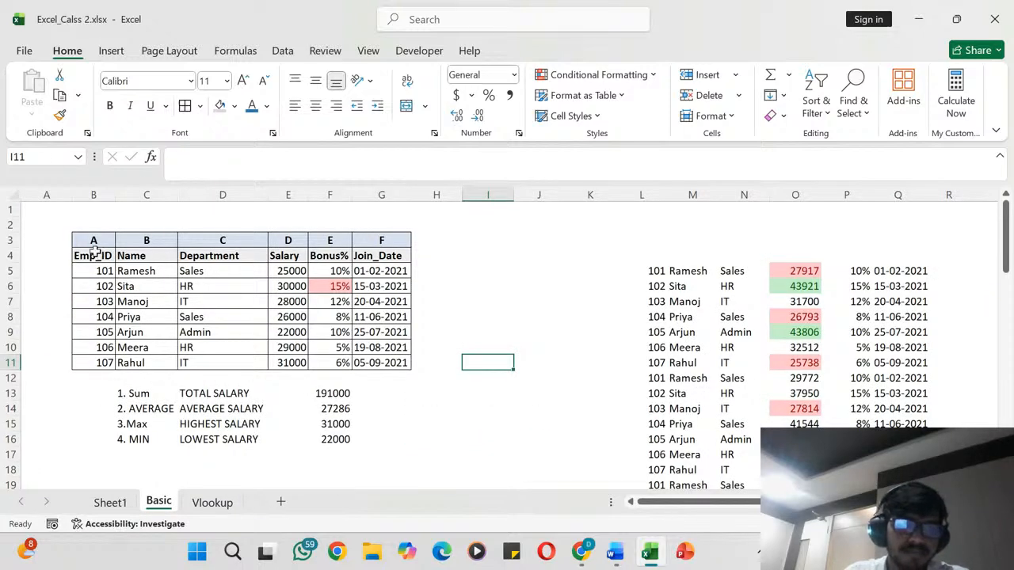
{"action": "left_click_drag", "start_coordinate": [95, 253], "coordinate": [132, 363]}
{"action": "scroll", "coordinate": [133, 363], "scroll_direction": "down", "scroll_amount": 3}
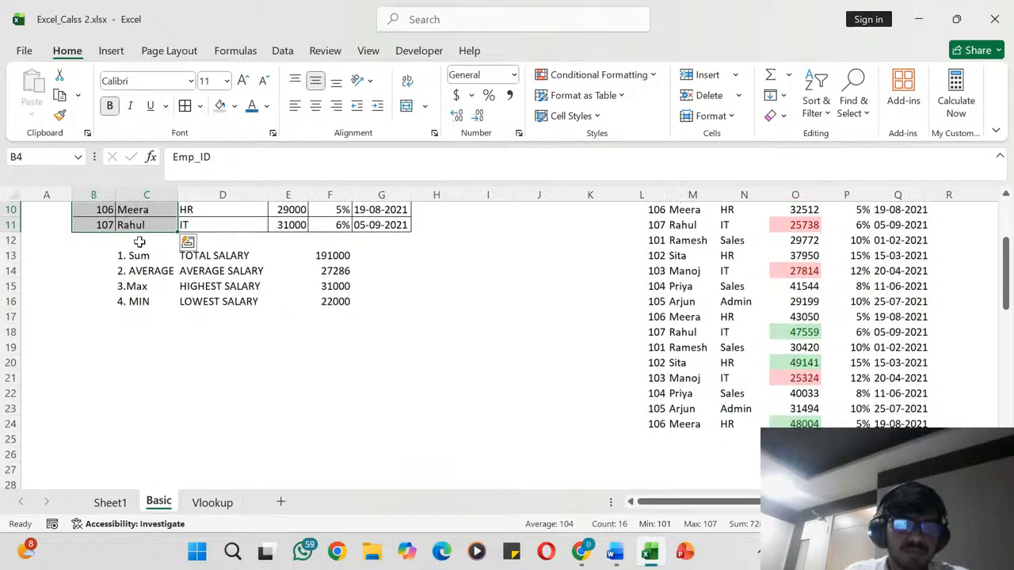
{"action": "left_click_drag", "start_coordinate": [132, 234], "coordinate": [130, 439]}
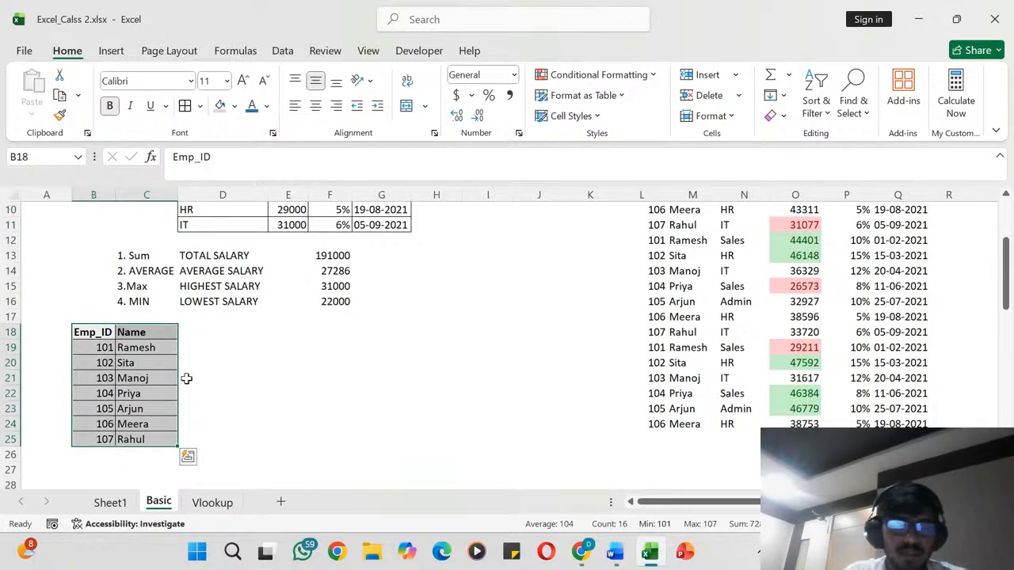
{"action": "left_click", "coordinate": [188, 457]}
{"action": "left_click", "coordinate": [422, 330]}
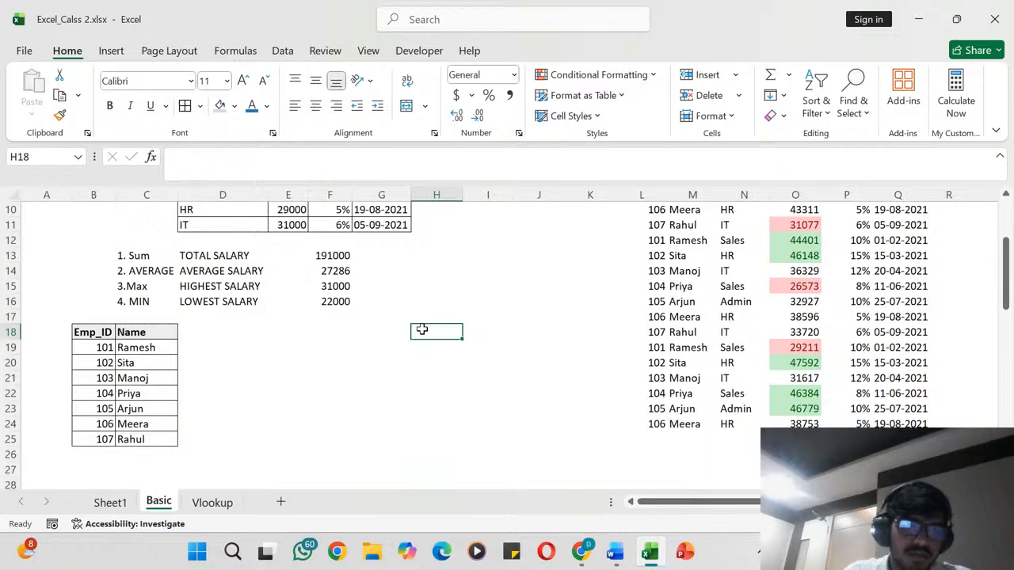
- Append a surname, separated by a space, to the employee's first name in cell C19
{"action": "left_click", "coordinate": [177, 195]}
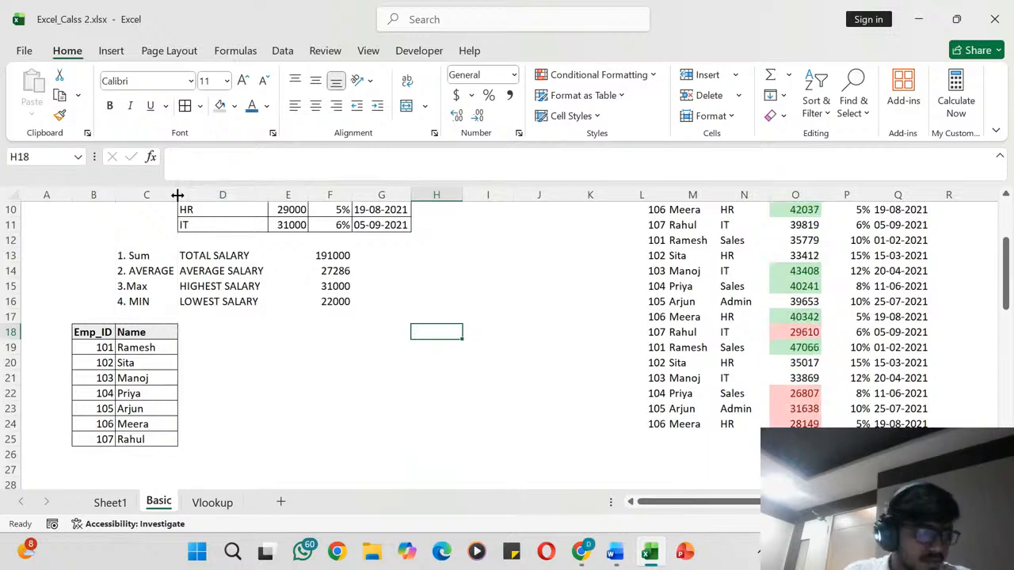
{"action": "left_click", "coordinate": [157, 349]}
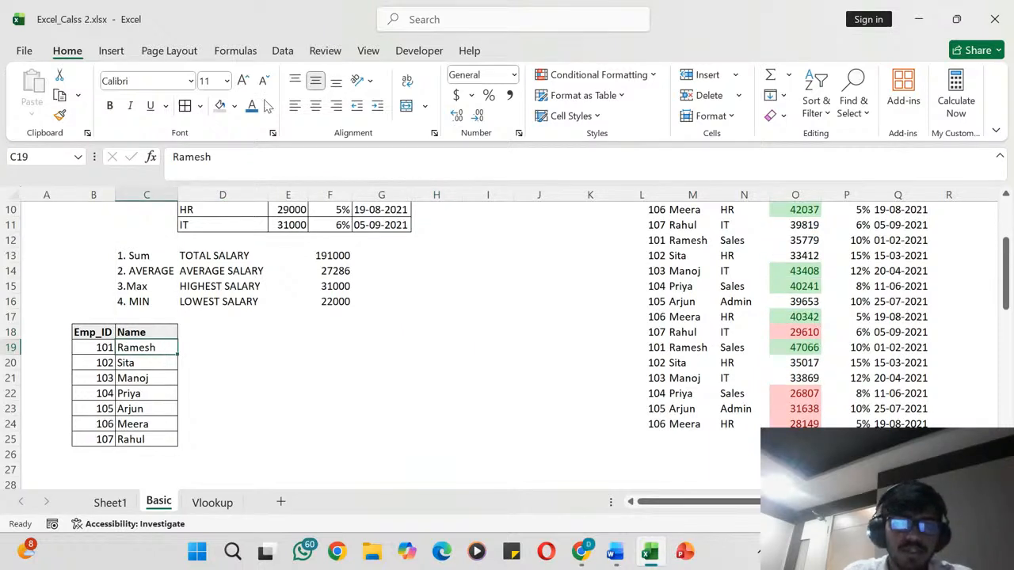
{"action": "left_click", "coordinate": [243, 156]}
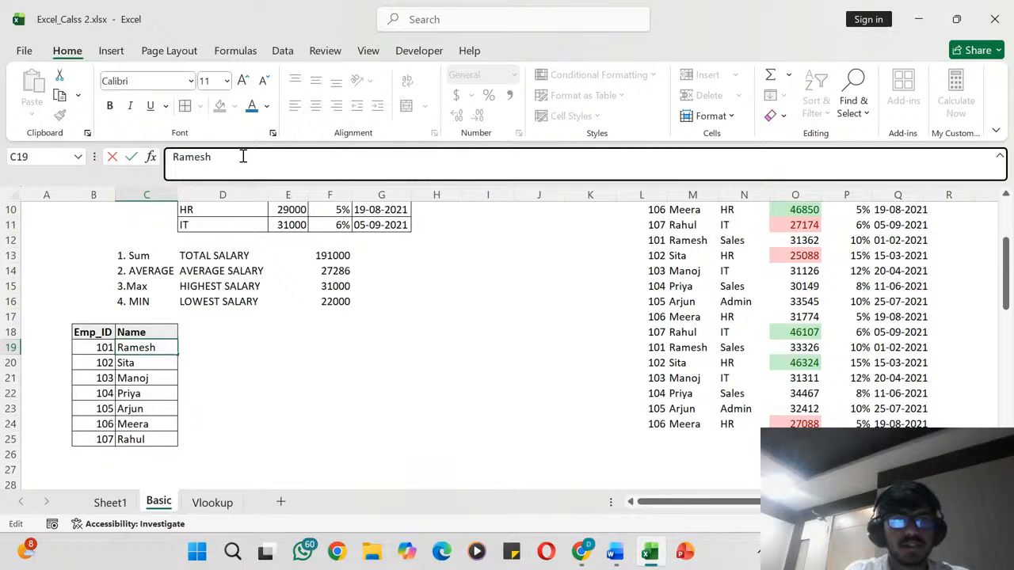
{"action": "type", "text": "Mahant"}
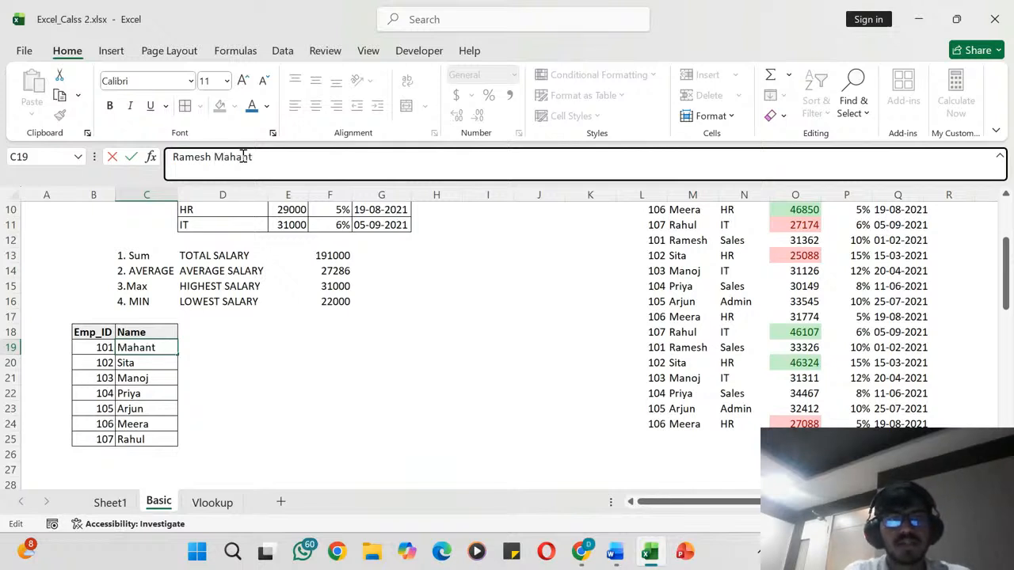
{"action": "type", "text": "y"}
{"action": "key", "text": "BackSpace"}
{"action": "key", "text": "BackSpace"}
{"action": "key", "text": "BackSpace"}
{"action": "key", "text": "BackSpace"}
{"action": "key", "text": "BackSpace"}
{"action": "key", "text": "BackSpace"}
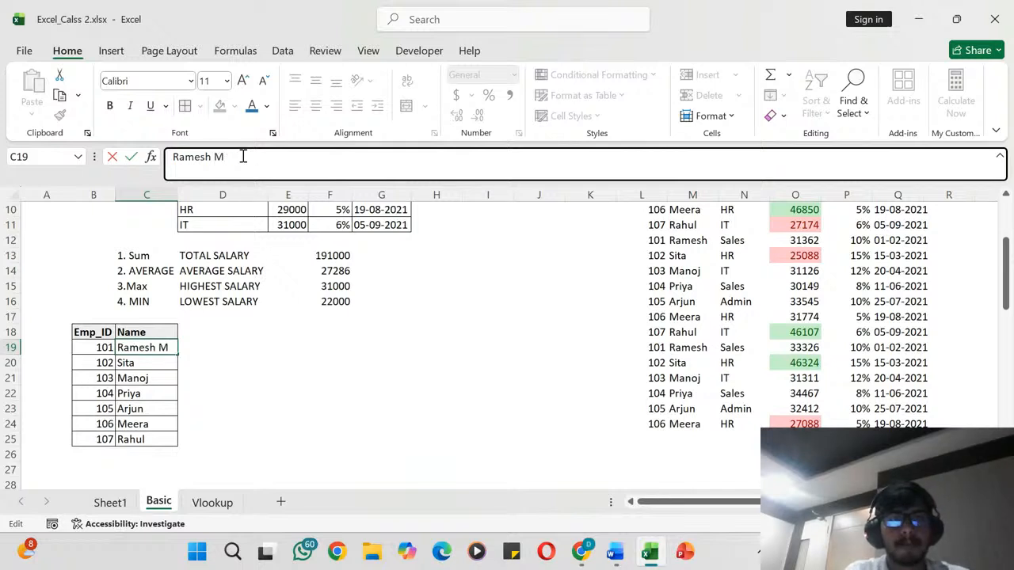
{"action": "type", "text": "ohanty"}
{"action": "key", "text": "Return"}
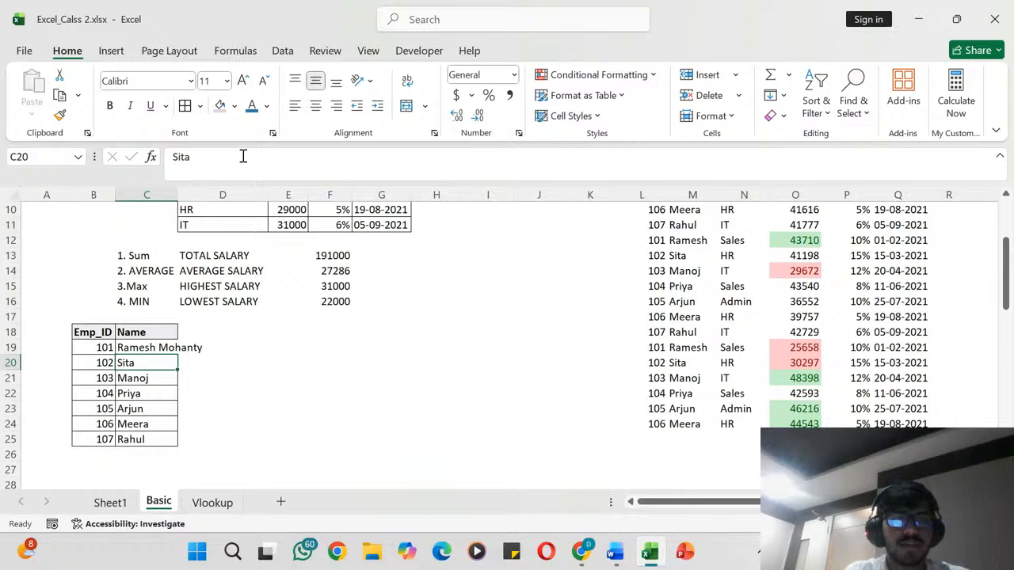
- Append a surname to each of the employee names in cells C20 and C21
{"action": "key", "text": "F2"}
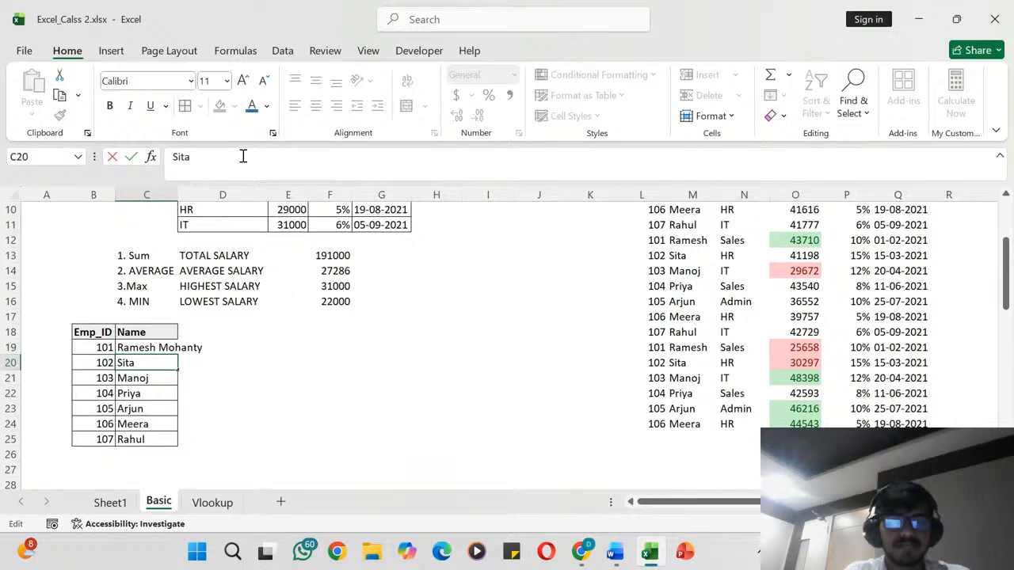
{"action": "left_click", "coordinate": [243, 157]}
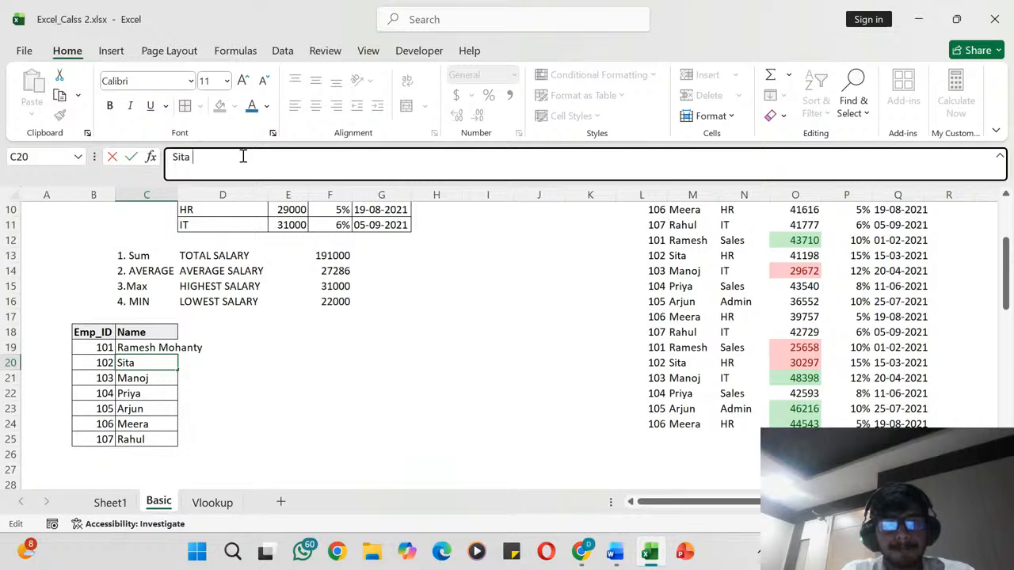
{"action": "type", "text": "Mandal"}
{"action": "key", "text": "Return"}
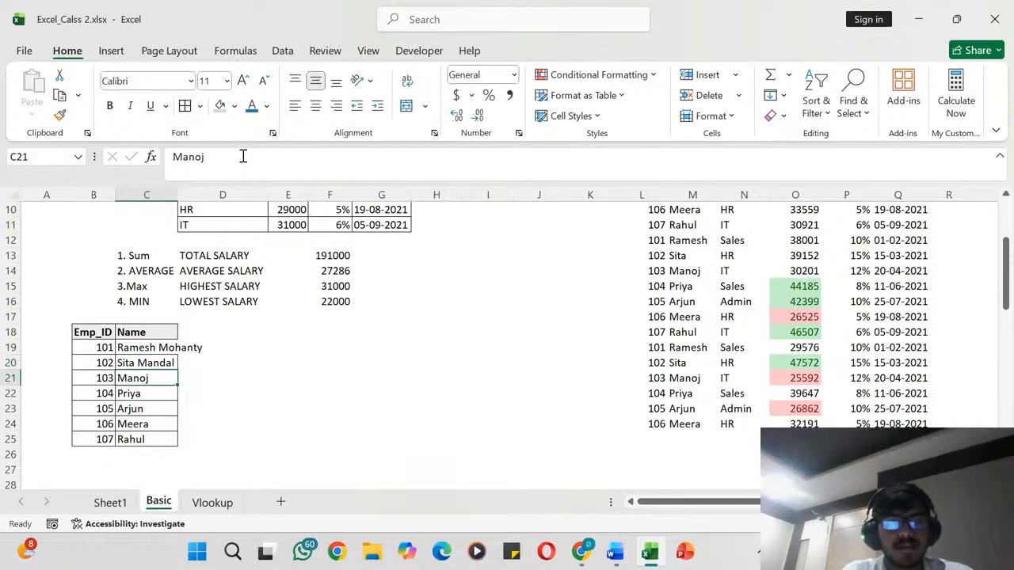
{"action": "left_click", "coordinate": [243, 156]}
{"action": "type", "text": "T"}
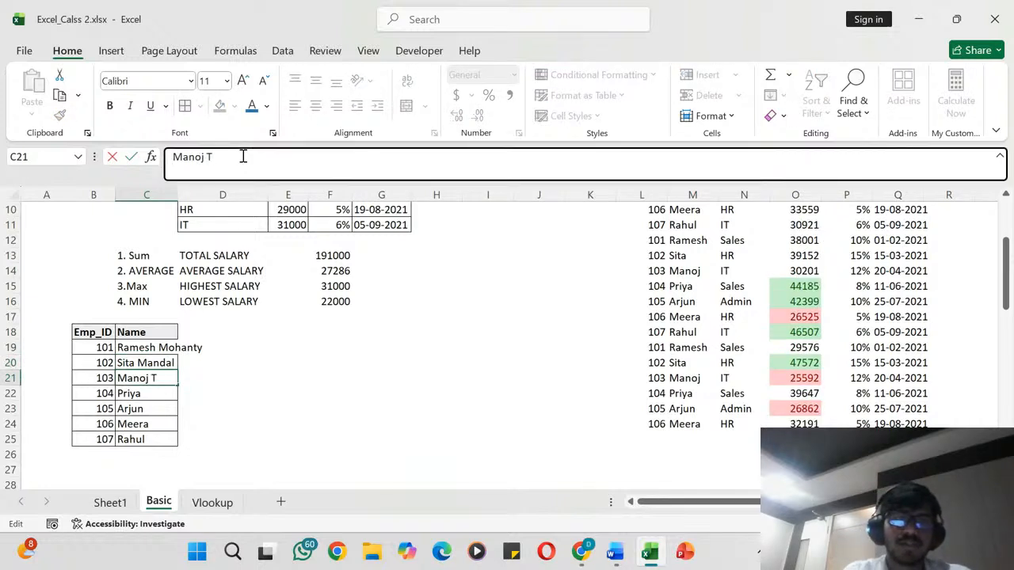
{"action": "type", "text": "iwari"}
{"action": "key", "text": "Return"}
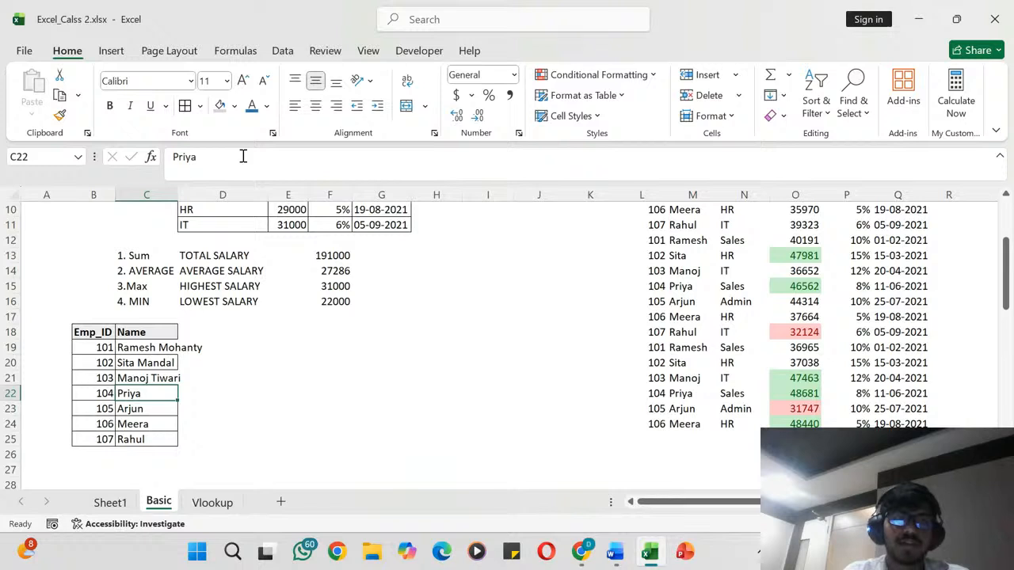
- Append a surname to each of the employee names in cells C22 and C23
{"action": "left_click", "coordinate": [244, 156]}
{"action": "type", "text": "S"}
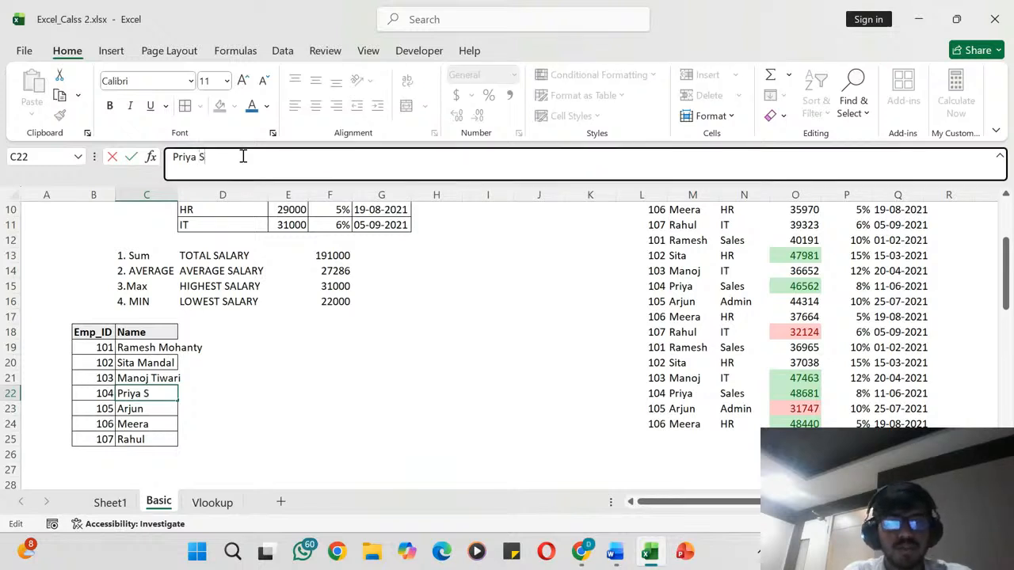
{"action": "type", "text": "wain"}
{"action": "key", "text": "Return"}
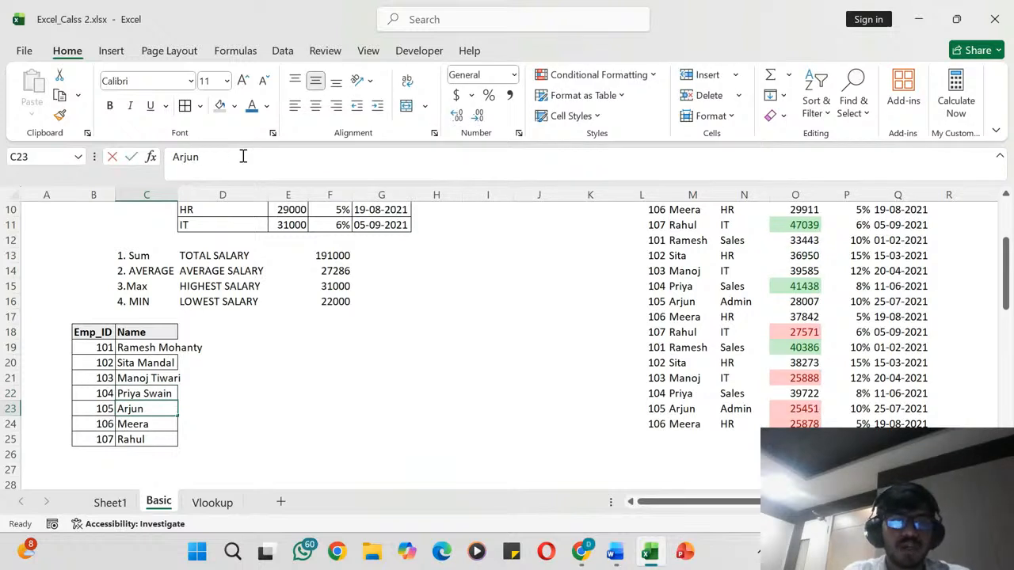
{"action": "left_click", "coordinate": [243, 156]}
{"action": "type", "text": "Kap"}
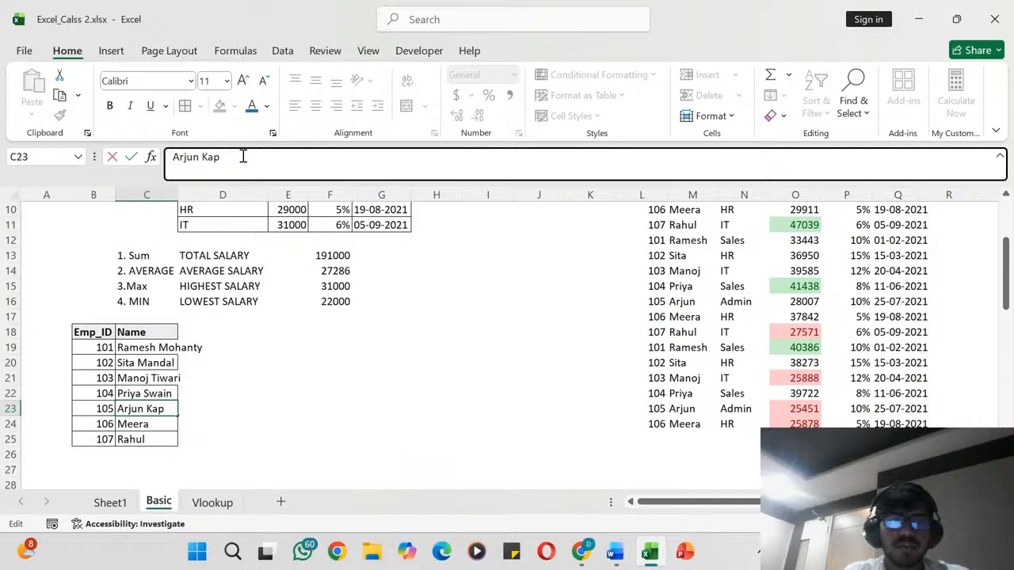
{"action": "key", "text": "BackSpace"}
{"action": "key", "text": "BackSpace"}
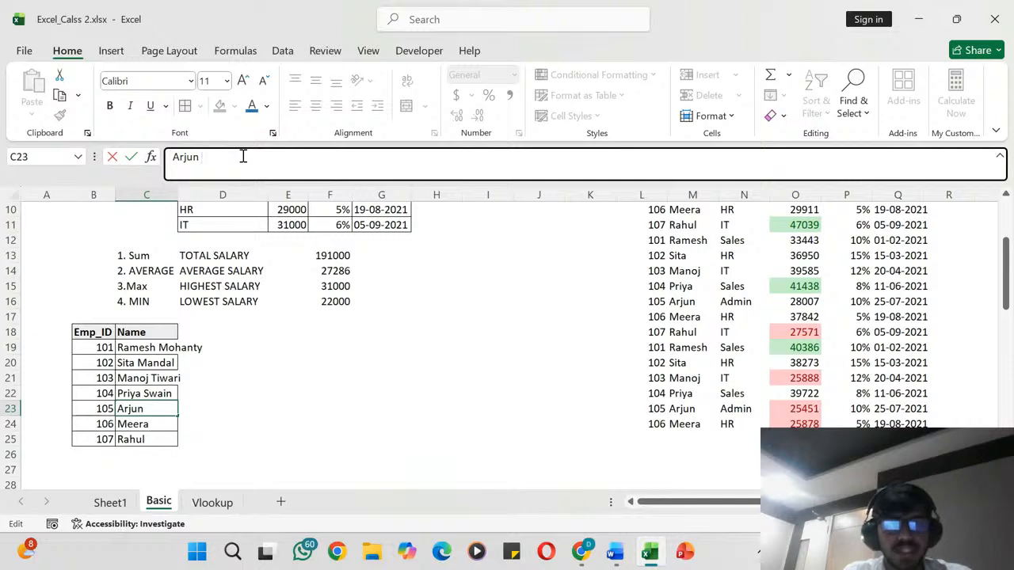
{"action": "type", "text": "jena"}
{"action": "key", "text": "Return"}
- Append surnames to the employee names in cells C24 and C25, and auto-fit column C to the full names
{"action": "left_click", "coordinate": [243, 156]}
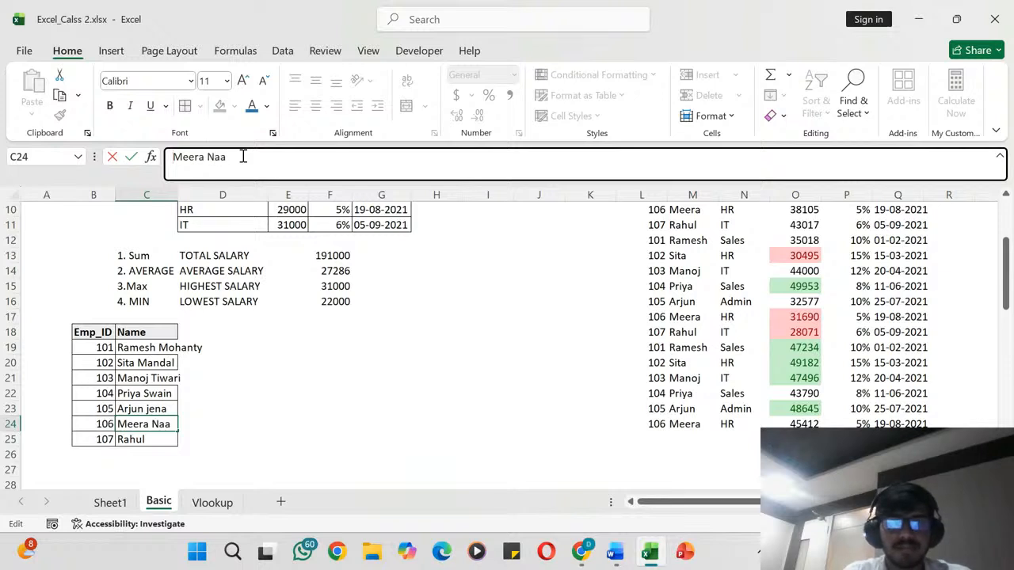
{"action": "double_click", "coordinate": [243, 156]}
{"action": "left_click", "coordinate": [243, 156]}
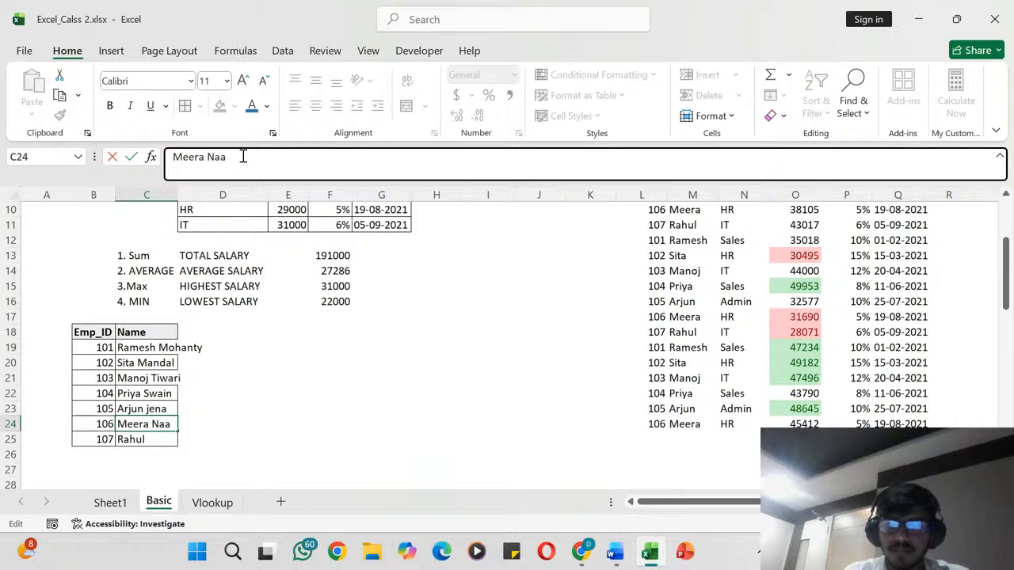
{"action": "key", "text": "BackSpace"}
{"action": "type", "text": "yak"}
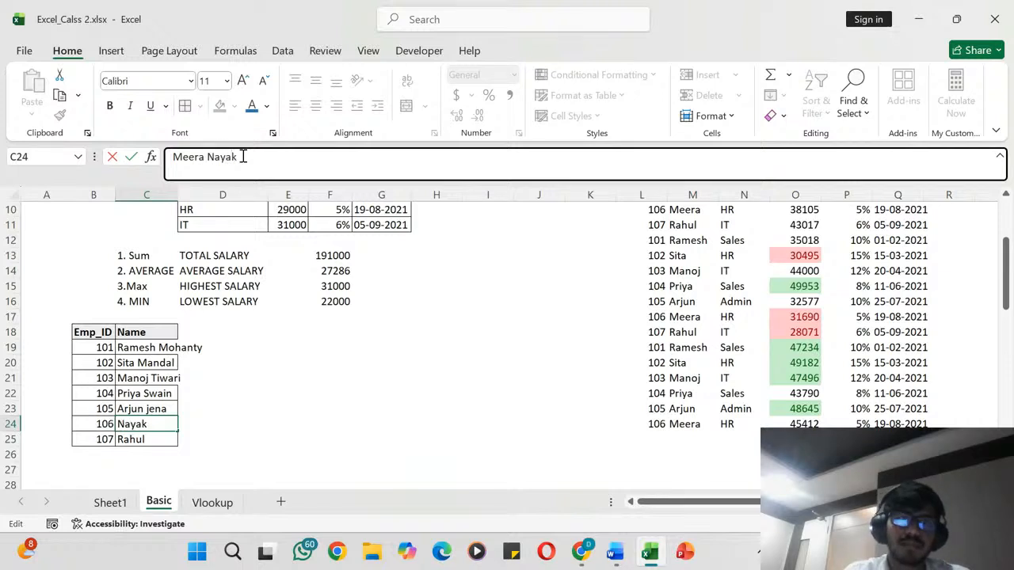
{"action": "key", "text": "Return"}
{"action": "left_click", "coordinate": [243, 156]}
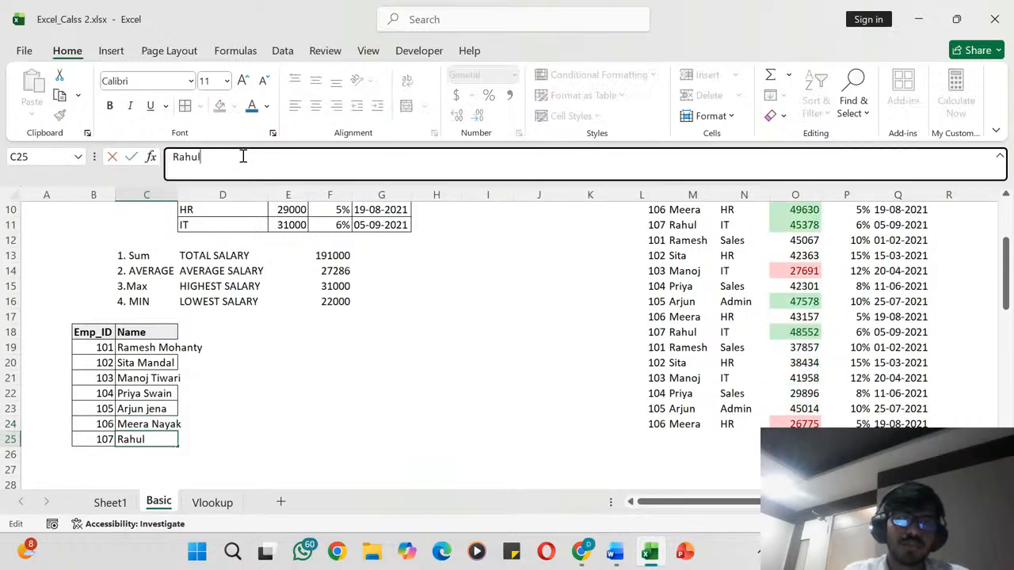
{"action": "type", "text": "Gupta"}
{"action": "key", "text": "Return"}
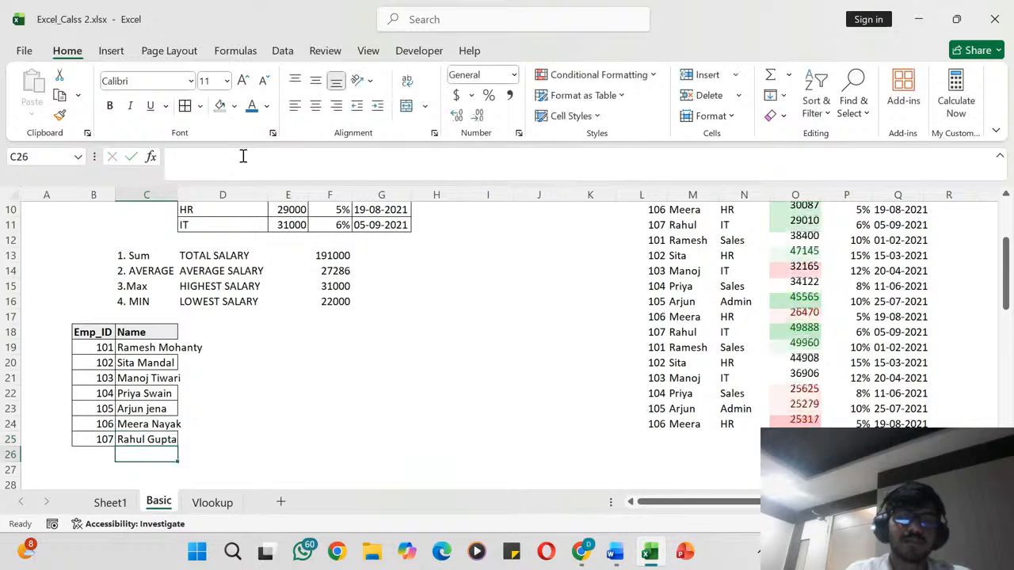
{"action": "double_click", "coordinate": [178, 194]}
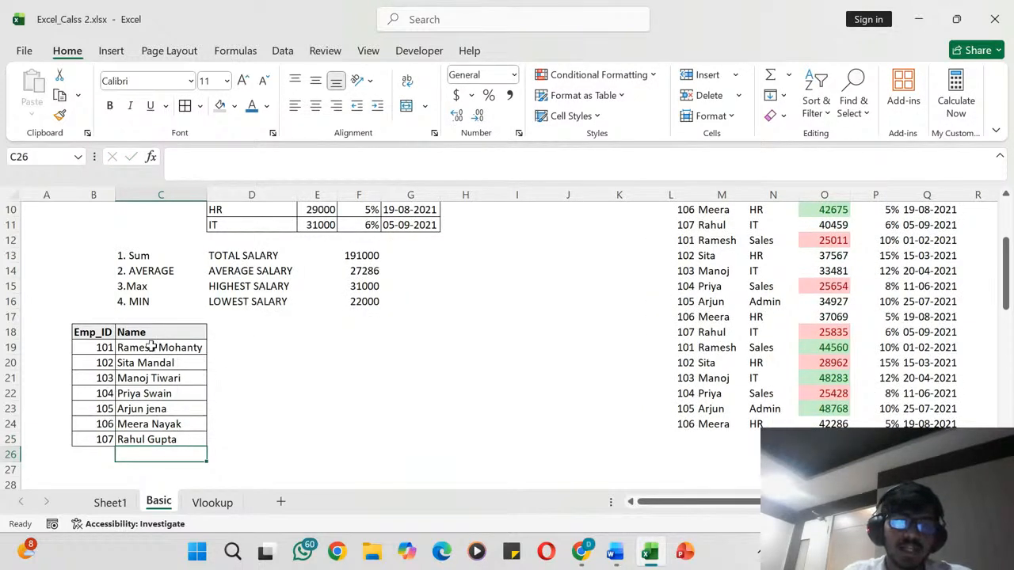
- Enter the header "First Name" in cell D18, beside the Name column
{"action": "left_click", "coordinate": [257, 328]}
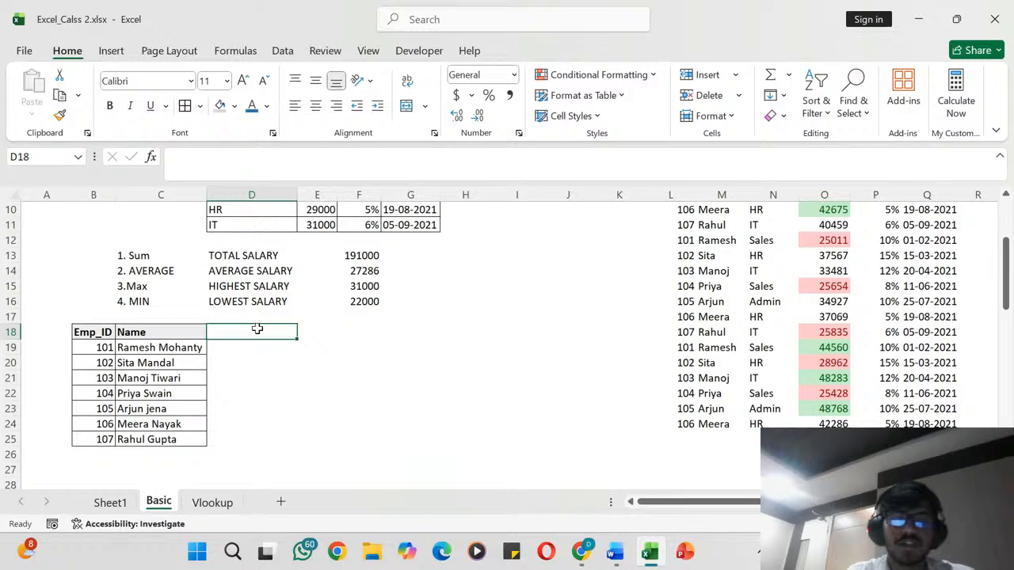
{"action": "type", "text": "F"}
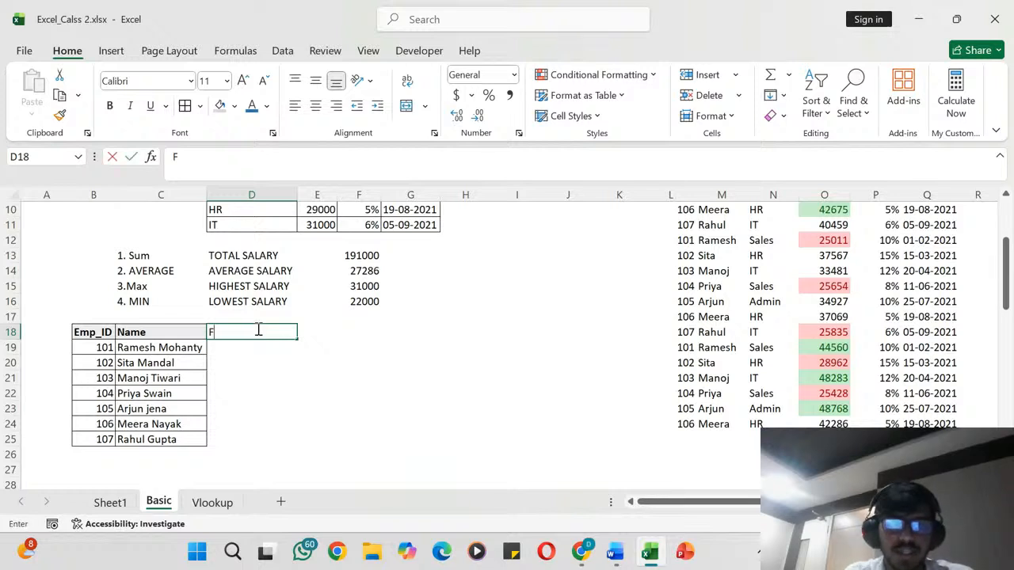
{"action": "type", "text": "irst"}
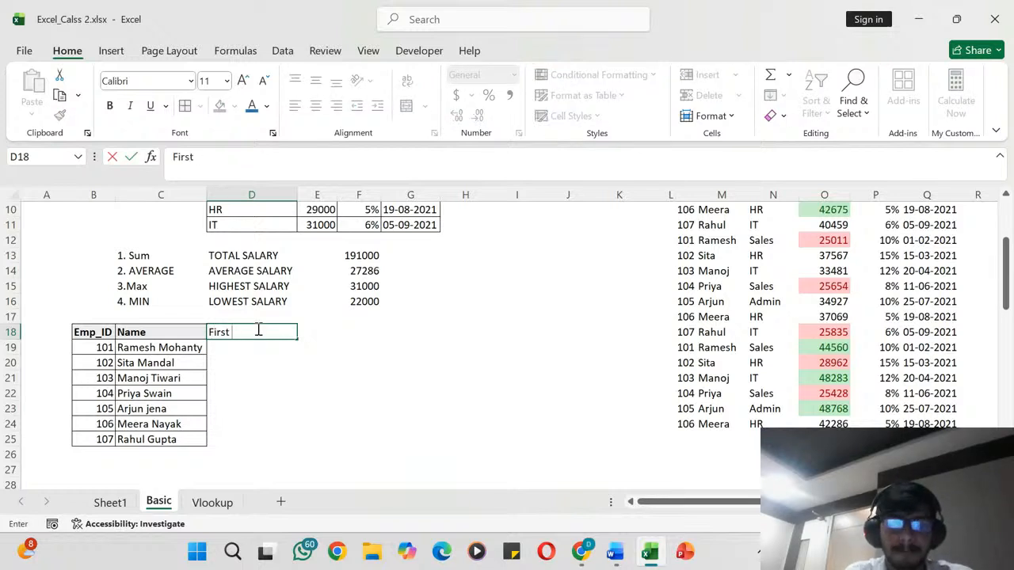
{"action": "type", "text": " nanma"}
{"action": "key", "text": "BackSpace"}
{"action": "key", "text": "BackSpace"}
{"action": "key", "text": "BackSpace"}
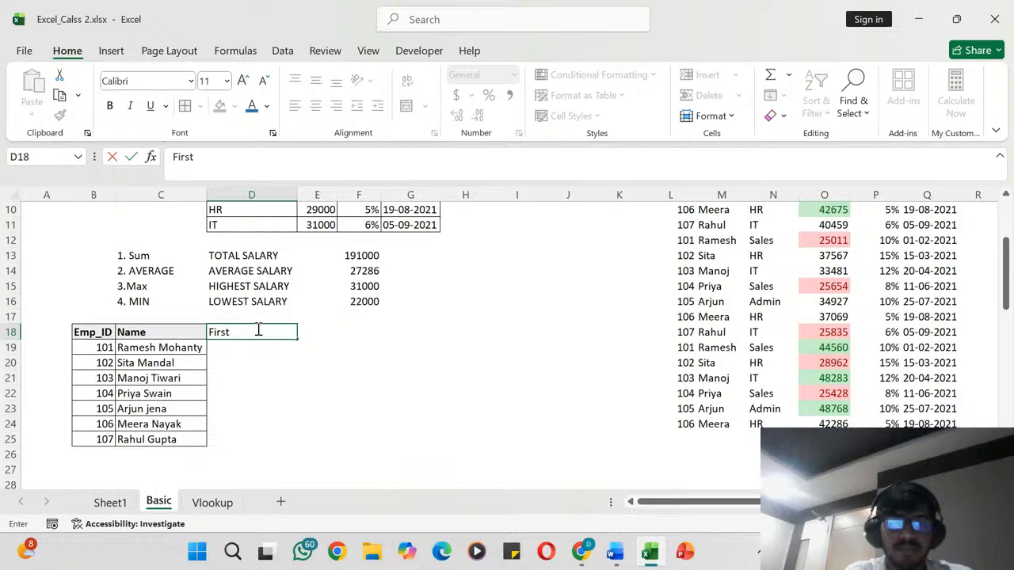
{"action": "type", "text": "Name"}
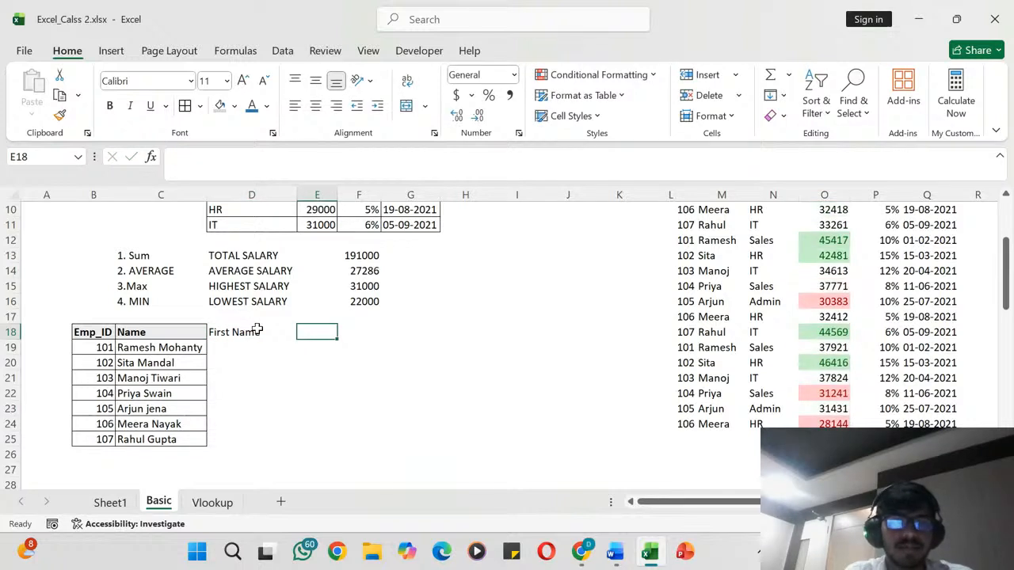
- Enter the header "Last Name" in cell E18, beside the First Name header
{"action": "type", "text": "Last"}
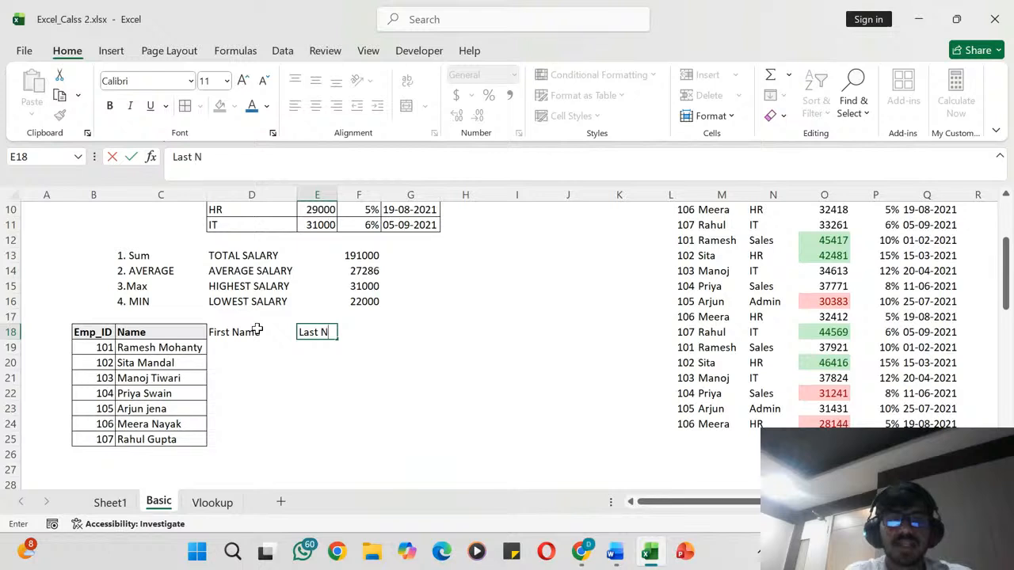
{"action": "type", "text": " N"}
{"action": "key", "text": "BackSpace"}
{"action": "type", "text": "name"}
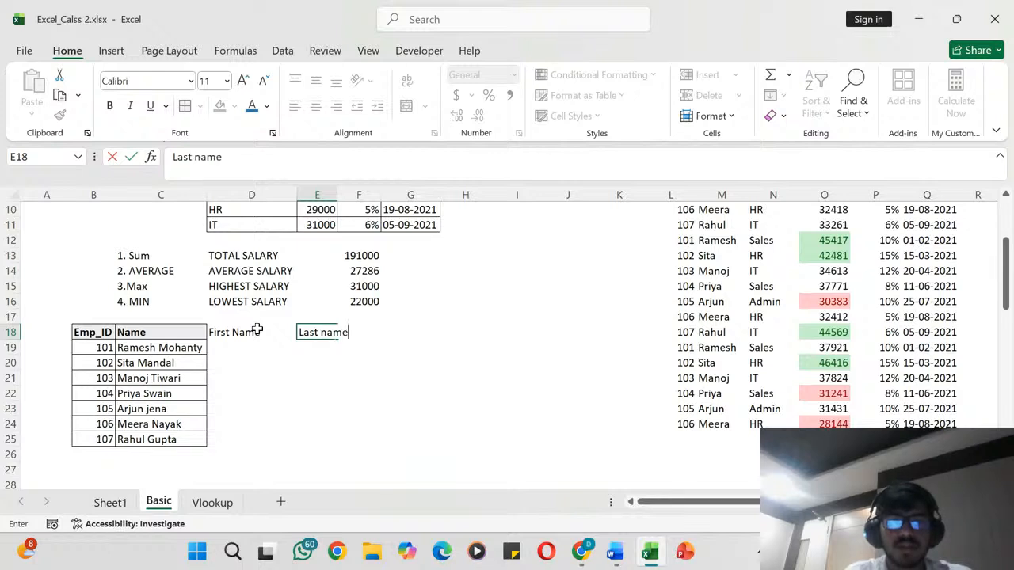
{"action": "key", "text": "BackSpace"}
{"action": "key", "text": "BackSpace"}
{"action": "key", "text": "BackSpace"}
{"action": "key", "text": "BackSpace"}
{"action": "type", "text": "Name"}
{"action": "key", "text": "Return"}
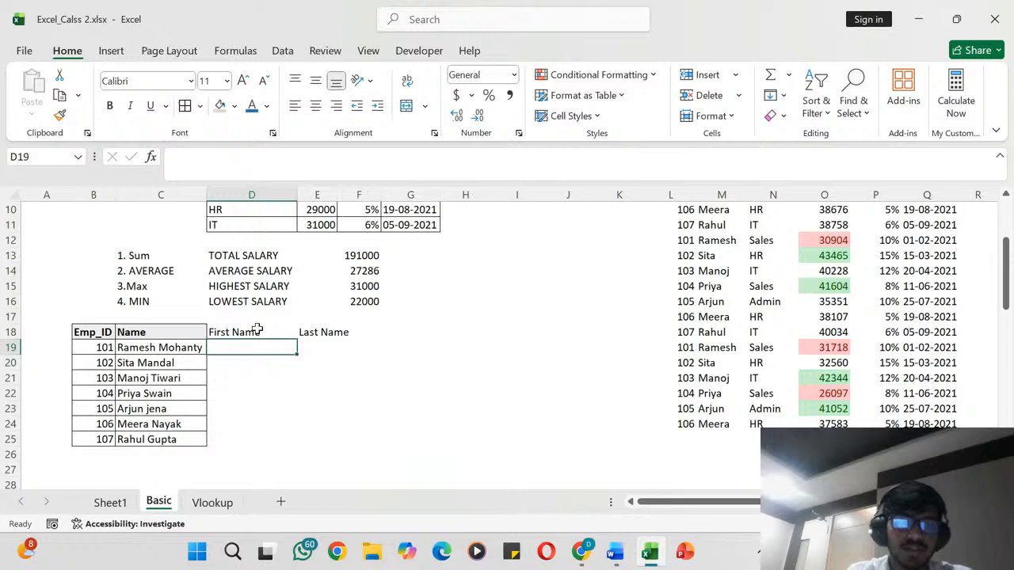
- Enter the first employee's first name in cell D19, under the First Name header
{"action": "type", "text": "Raems"}
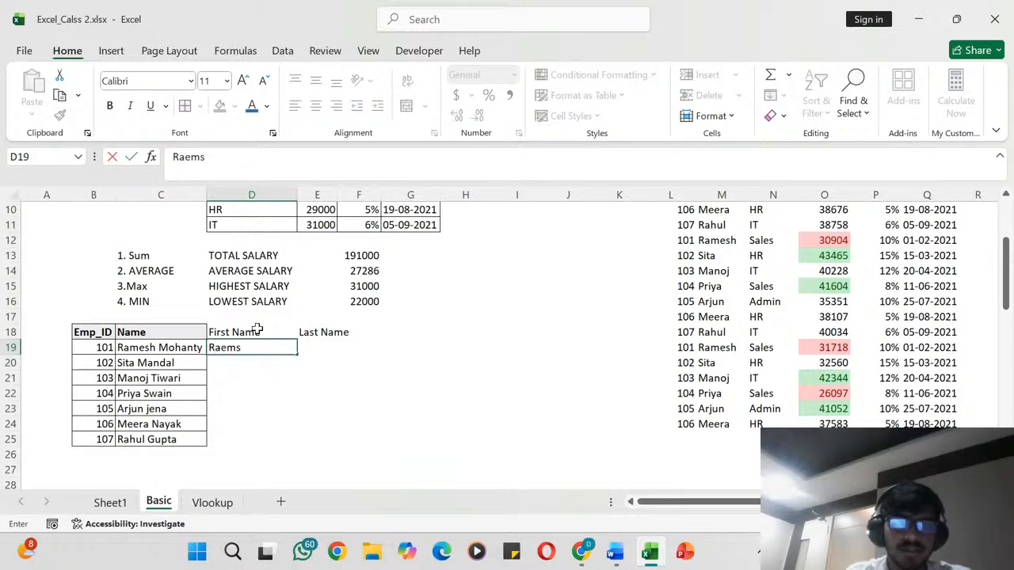
{"action": "key", "text": "BackSpace"}
{"action": "key", "text": "BackSpace"}
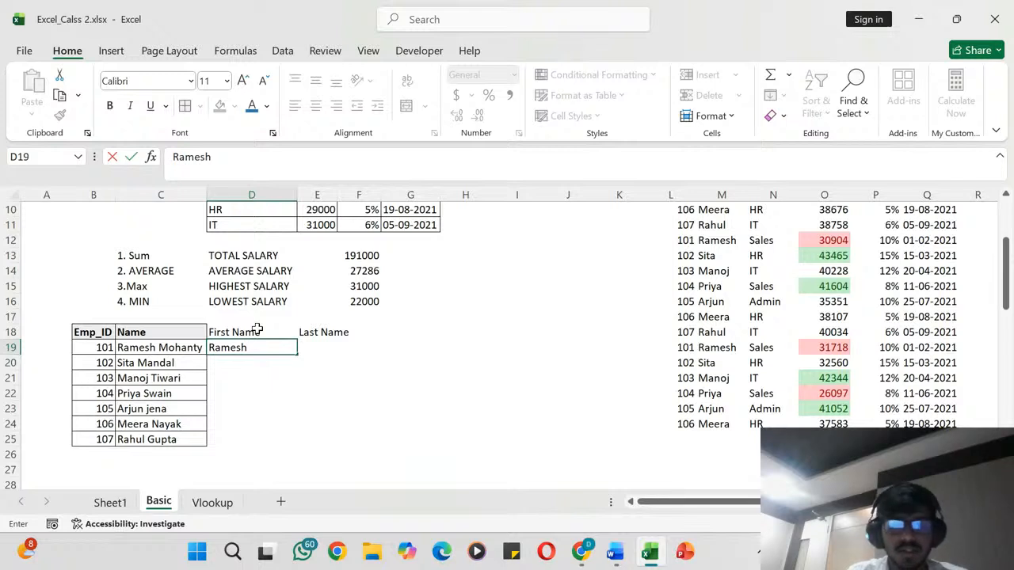
{"action": "key", "text": "Return"}
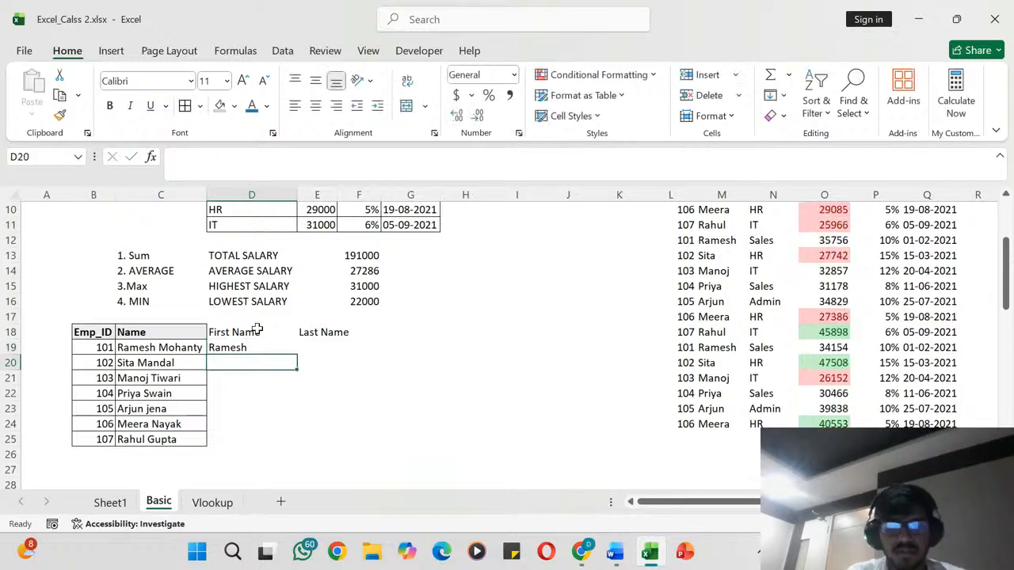
- Try Flash Fill on the First Name column from cell D20 and undo the fill
{"action": "key", "text": "ctrl+e"}
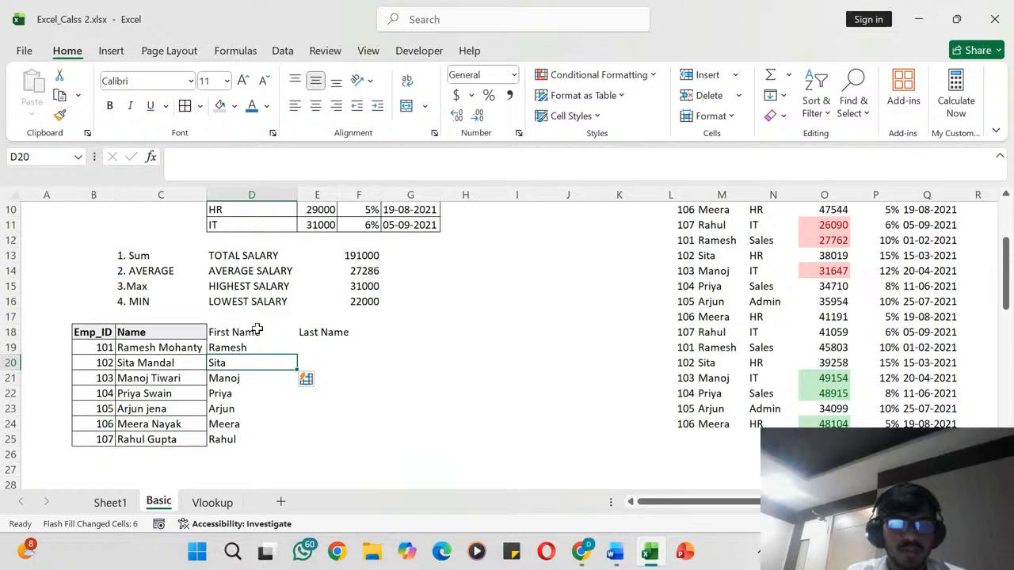
{"action": "key", "text": "ctrl+z"}
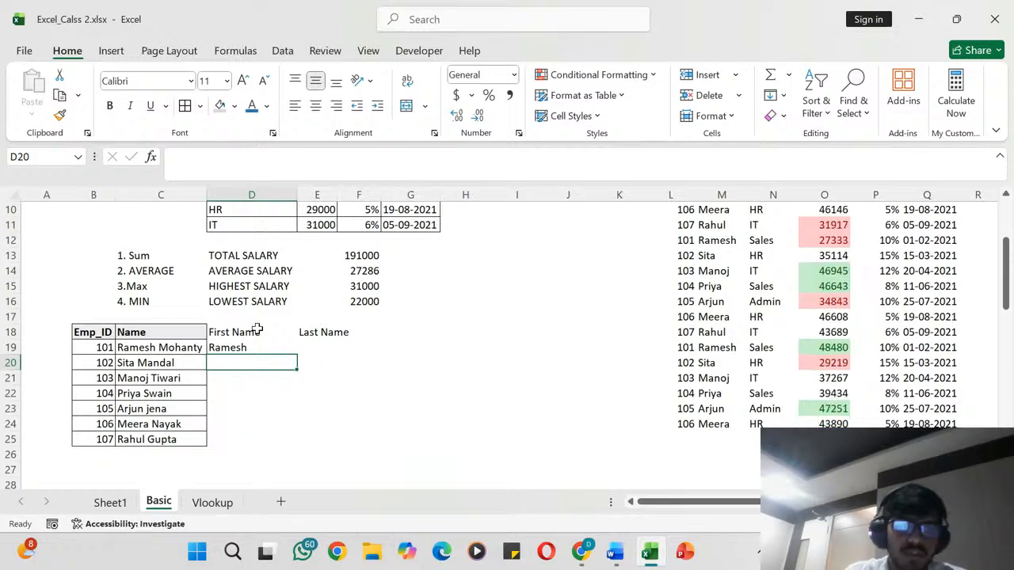
- Enter the first employee's last name in cell E19, under the Last Name header
{"action": "left_click", "coordinate": [240, 348]}
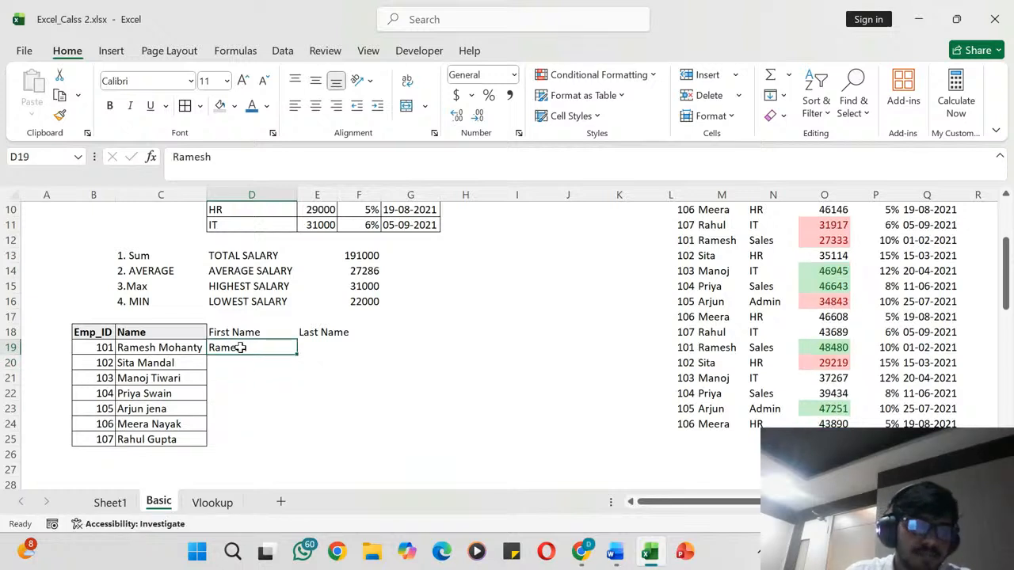
{"action": "left_click", "coordinate": [330, 353]}
{"action": "type", "text": "Mohna"}
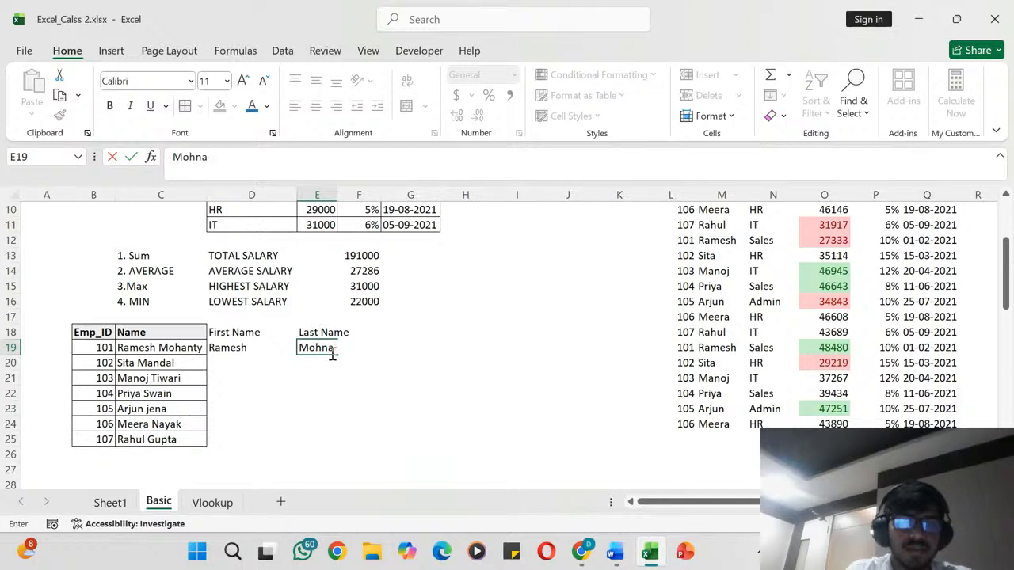
{"action": "type", "text": "tynty"}
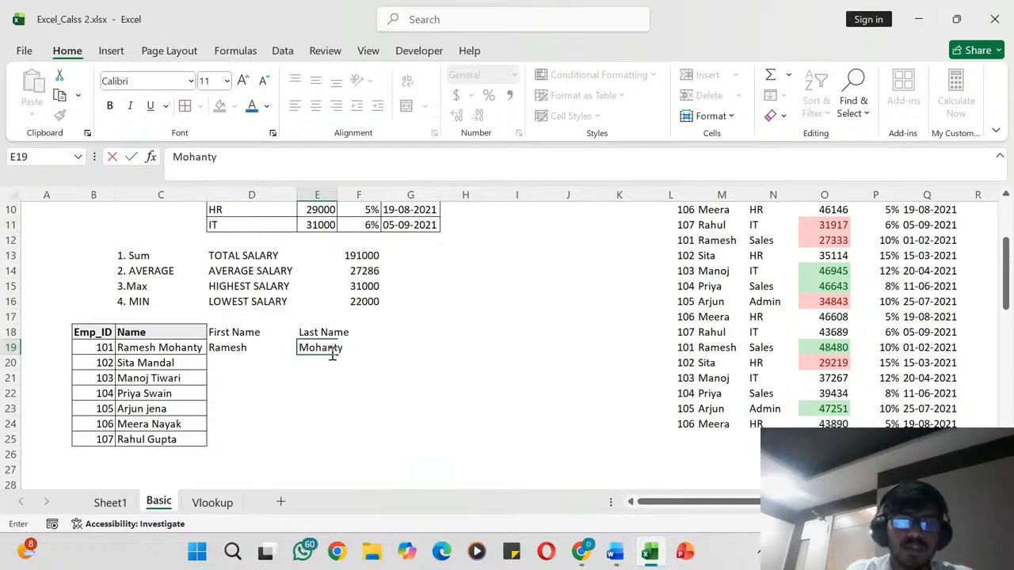
{"action": "key", "text": "Return"}
- Flash Fill the remaining first names from cell D20 and the remaining last names from cell E20
{"action": "left_click", "coordinate": [248, 361]}
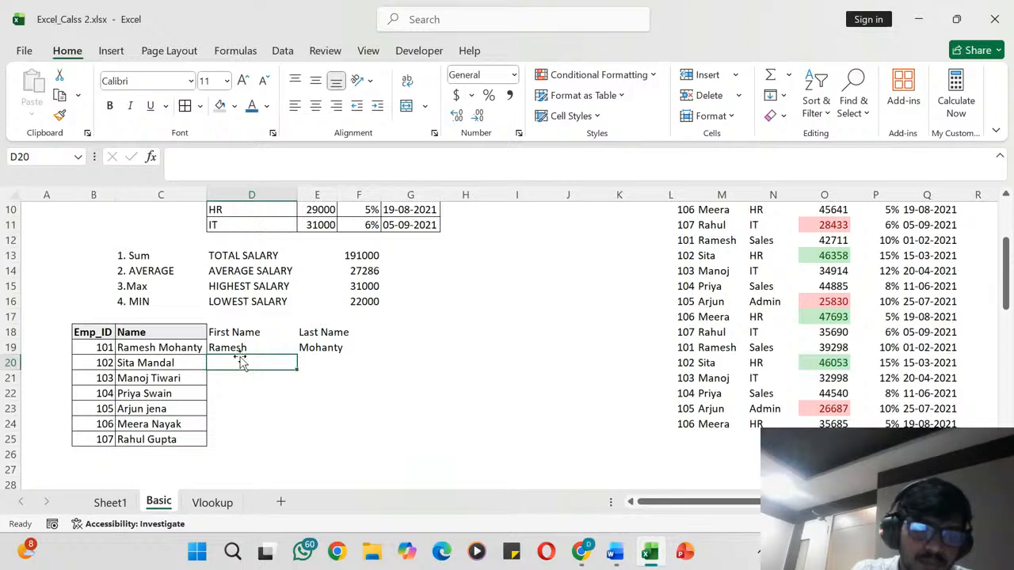
{"action": "key", "text": "ctrl+e"}
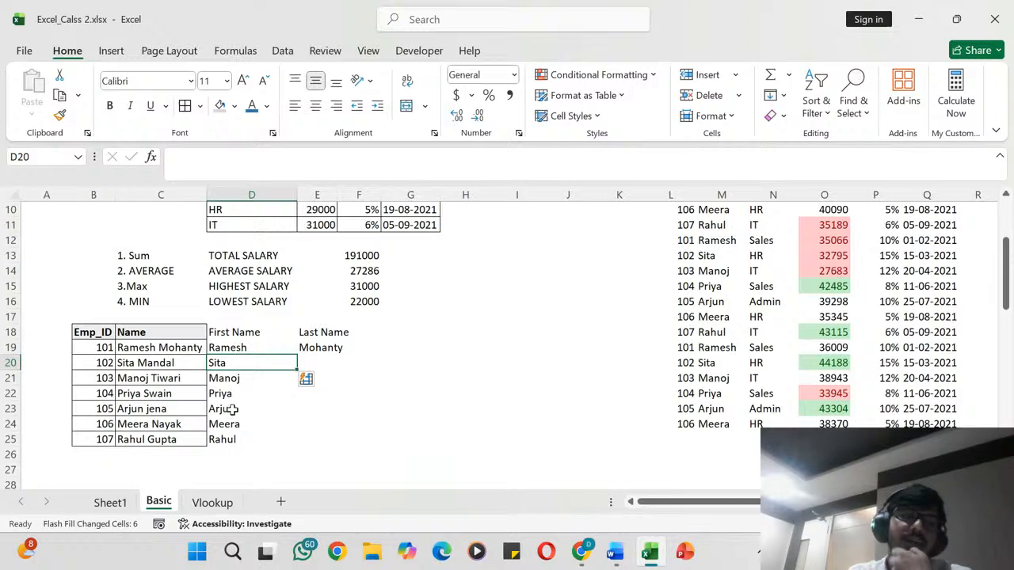
{"action": "left_click", "coordinate": [325, 364]}
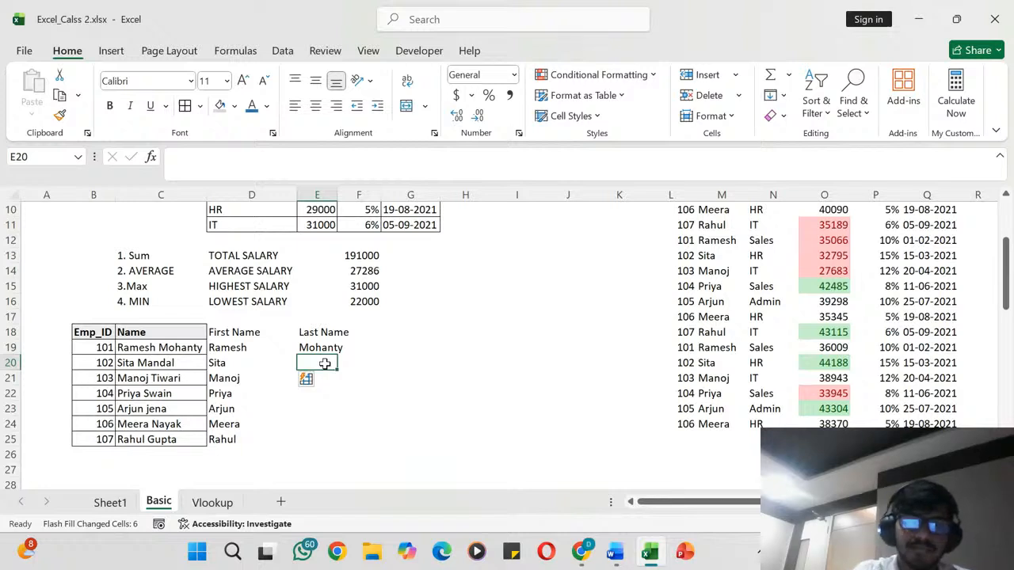
{"action": "type", "text": "Mandal"}
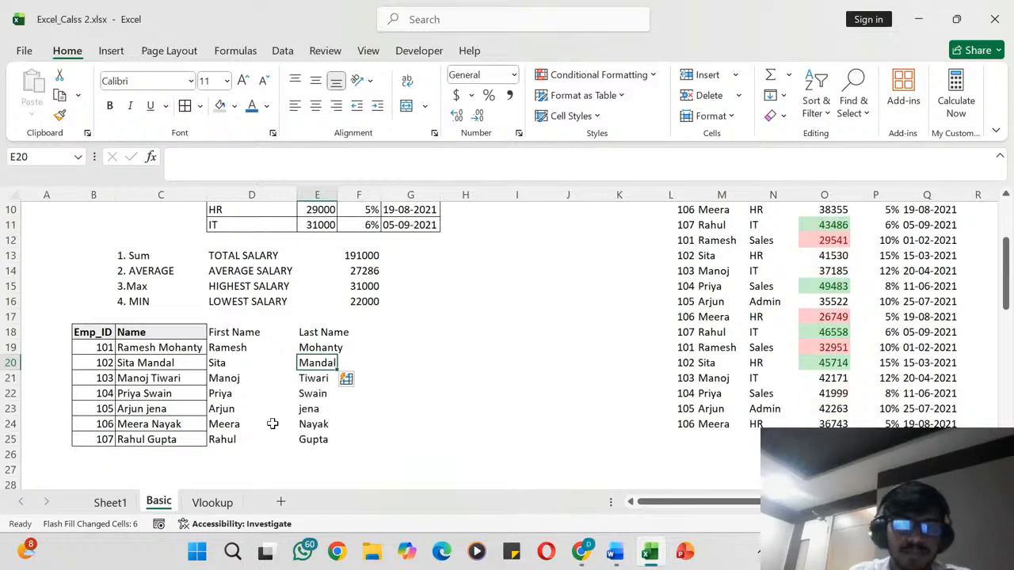
- Review the split name columns, the salary summary and the data tables on the Basic sheet
{"action": "left_click_drag", "start_coordinate": [238, 332], "coordinate": [314, 434]}
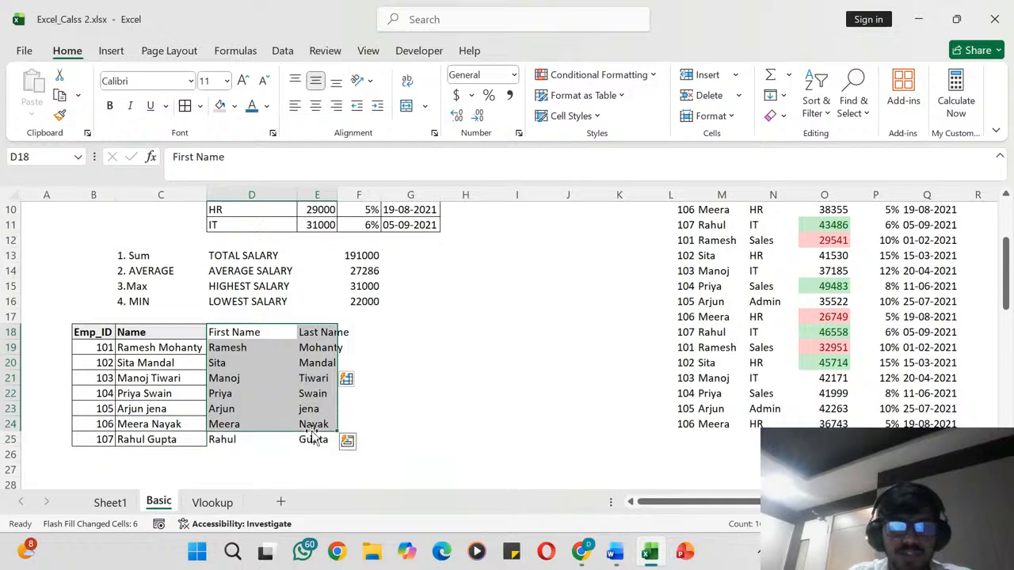
{"action": "left_click", "coordinate": [436, 363]}
{"action": "scroll", "coordinate": [437, 367], "scroll_direction": "down", "scroll_amount": 2}
{"action": "scroll", "coordinate": [437, 367], "scroll_direction": "up", "scroll_amount": 2}
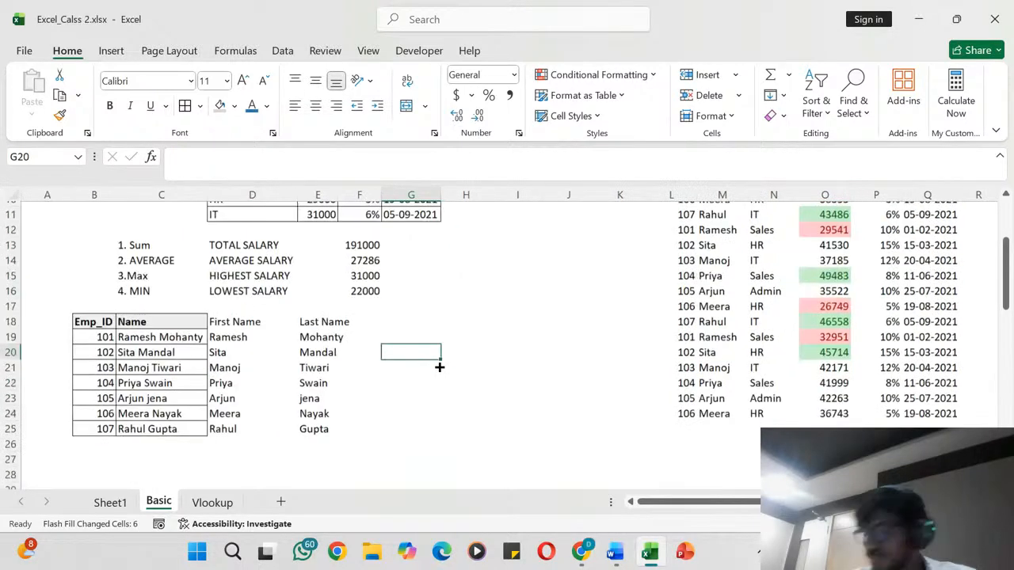
{"action": "scroll", "coordinate": [438, 367], "scroll_direction": "up", "scroll_amount": 3}
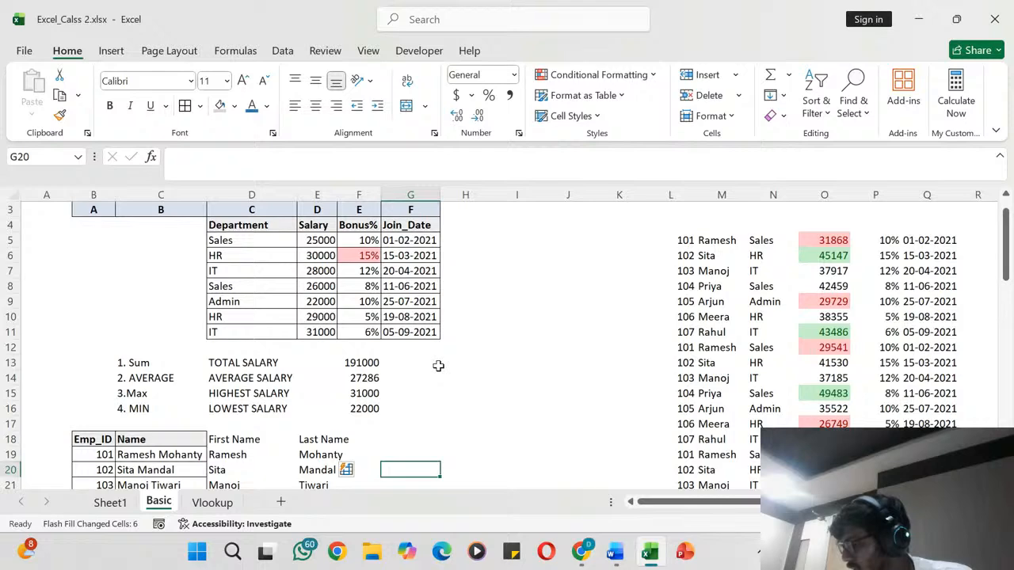
{"action": "scroll", "coordinate": [438, 366], "scroll_direction": "up", "scroll_amount": 1}
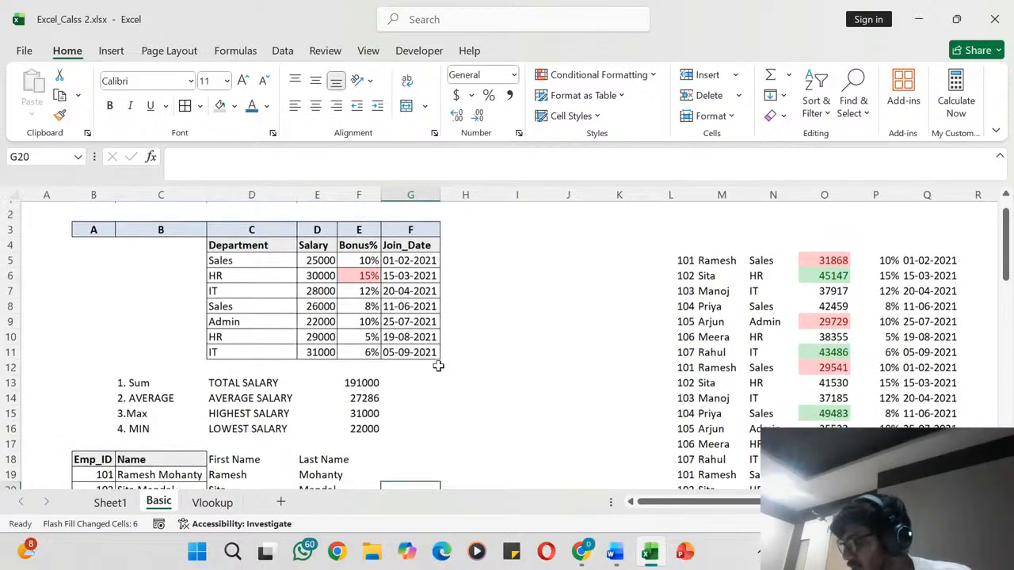
{"action": "scroll", "coordinate": [438, 366], "scroll_direction": "up", "scroll_amount": 1}
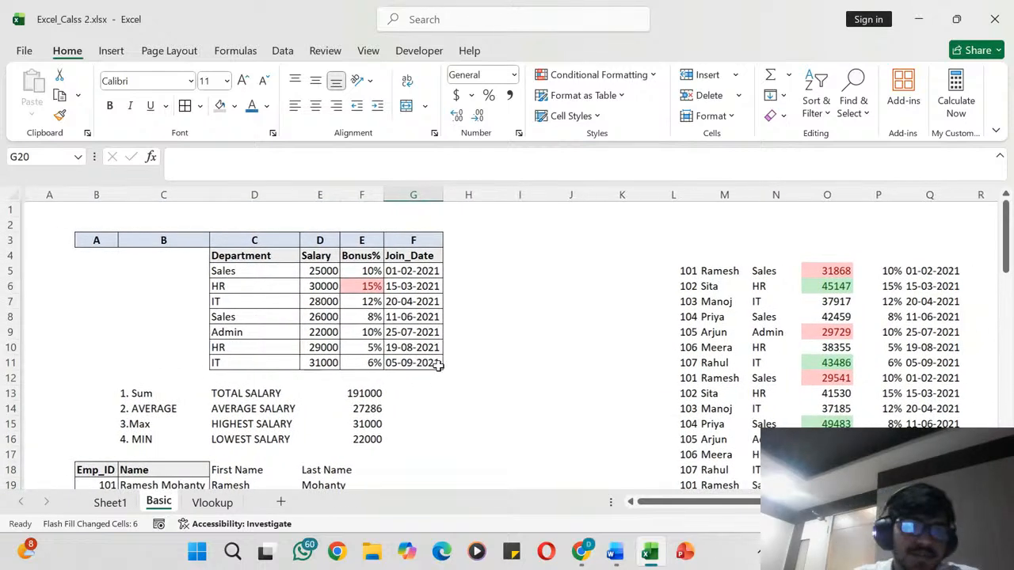
{"action": "scroll", "coordinate": [438, 366], "scroll_direction": "down", "scroll_amount": 3}
{"action": "scroll", "coordinate": [438, 366], "scroll_direction": "up", "scroll_amount": 1}
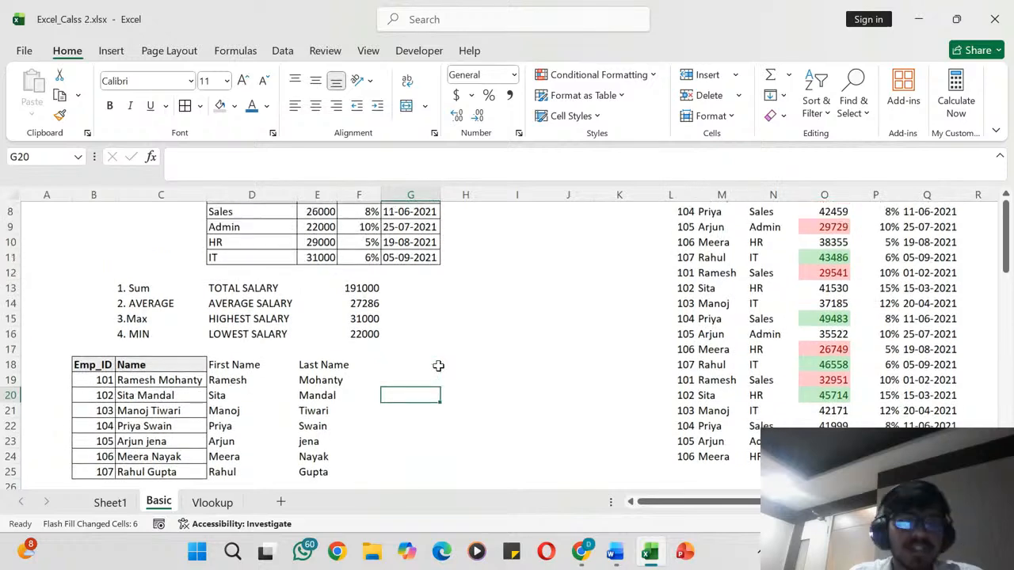
{"action": "scroll", "coordinate": [438, 366], "scroll_direction": "down", "scroll_amount": 2}
{"action": "scroll", "coordinate": [438, 366], "scroll_direction": "up", "scroll_amount": 4}
{"action": "scroll", "coordinate": [438, 366], "scroll_direction": "right", "scroll_amount": 2}
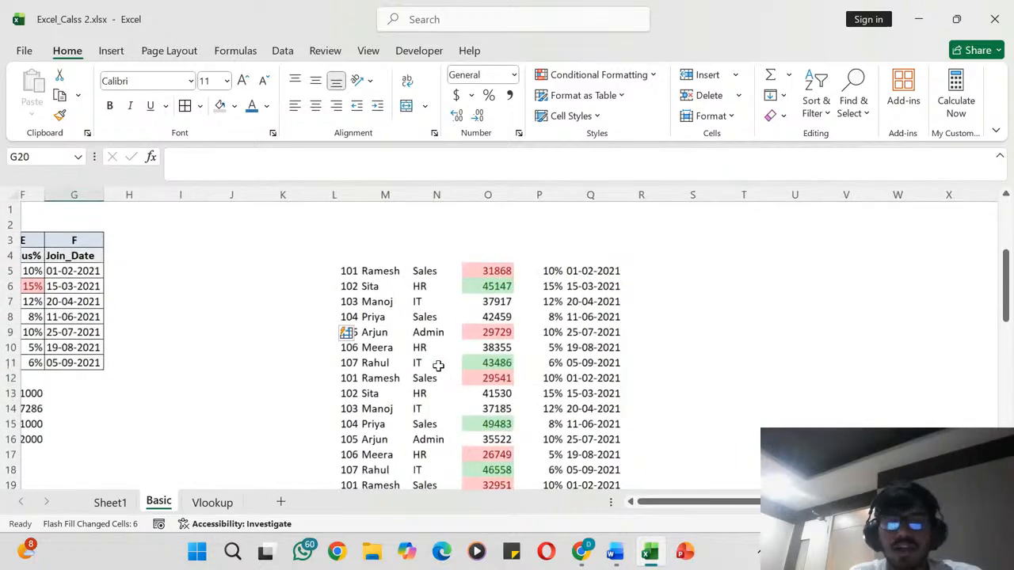
{"action": "scroll", "coordinate": [438, 366], "scroll_direction": "left", "scroll_amount": 2}
- On the Vlookup sheet, check the VLOOKUP formula in F2 and set the product in E2 to PENCIL
{"action": "left_click", "coordinate": [213, 502]}
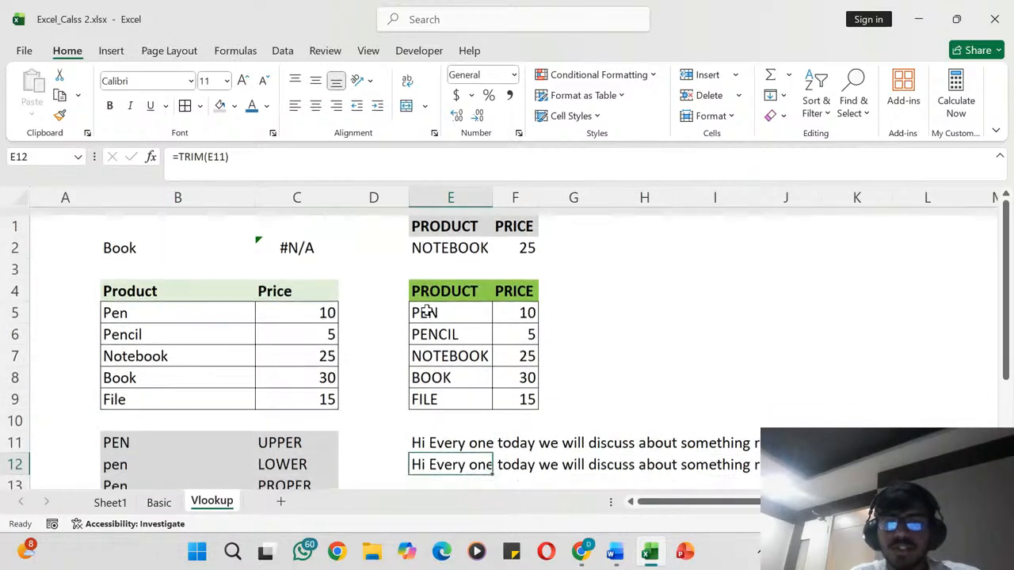
{"action": "left_click", "coordinate": [527, 240]}
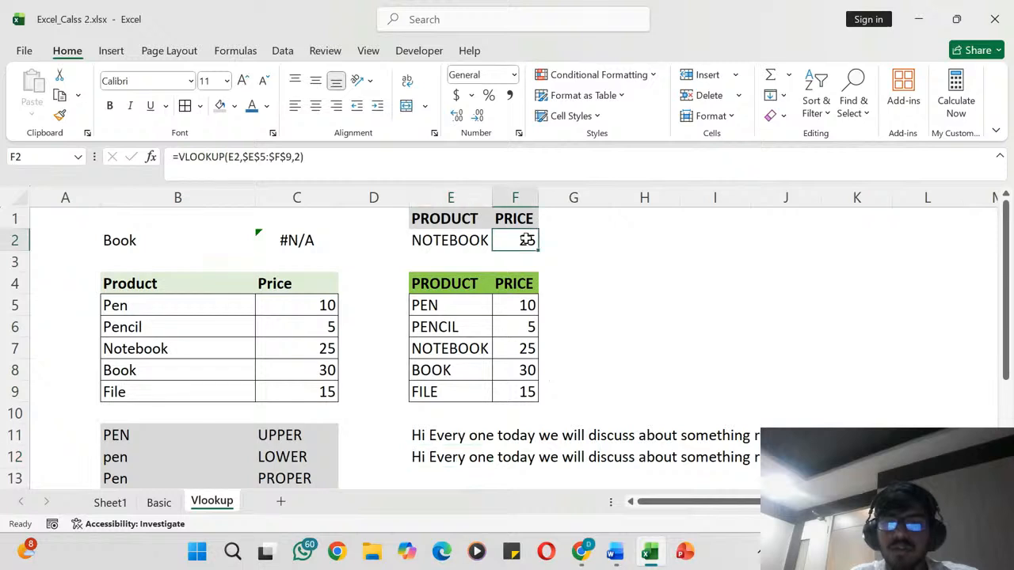
{"action": "left_click", "coordinate": [438, 241]}
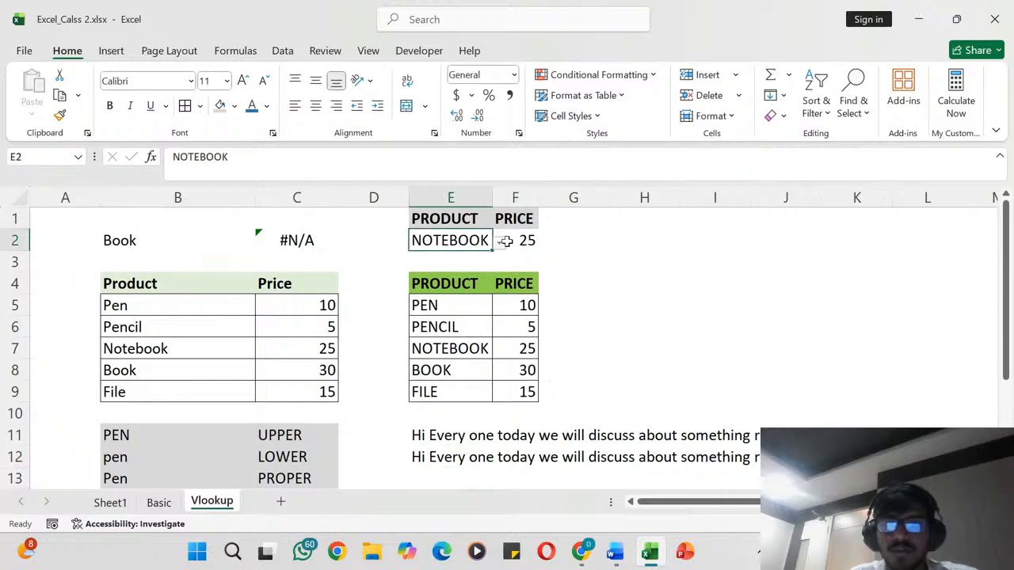
{"action": "left_click", "coordinate": [499, 243]}
{"action": "left_click", "coordinate": [447, 277]}
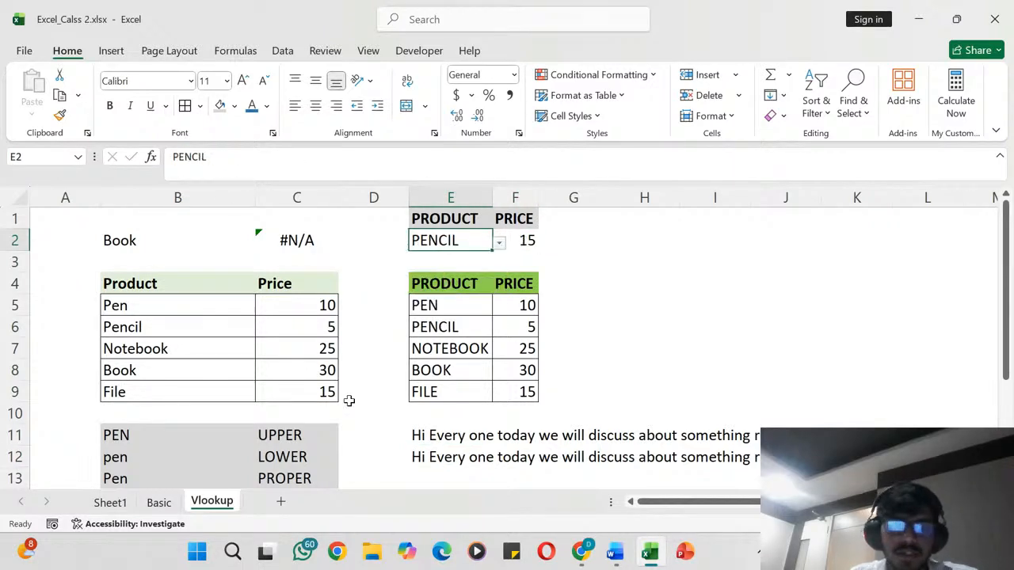
- Examine the UPPER, LOWER and PROPER case-conversion formulas in cells B11 to B13
{"action": "scroll", "coordinate": [348, 401], "scroll_direction": "down", "scroll_amount": 3}
{"action": "scroll", "coordinate": [263, 331], "scroll_direction": "up", "scroll_amount": 1}
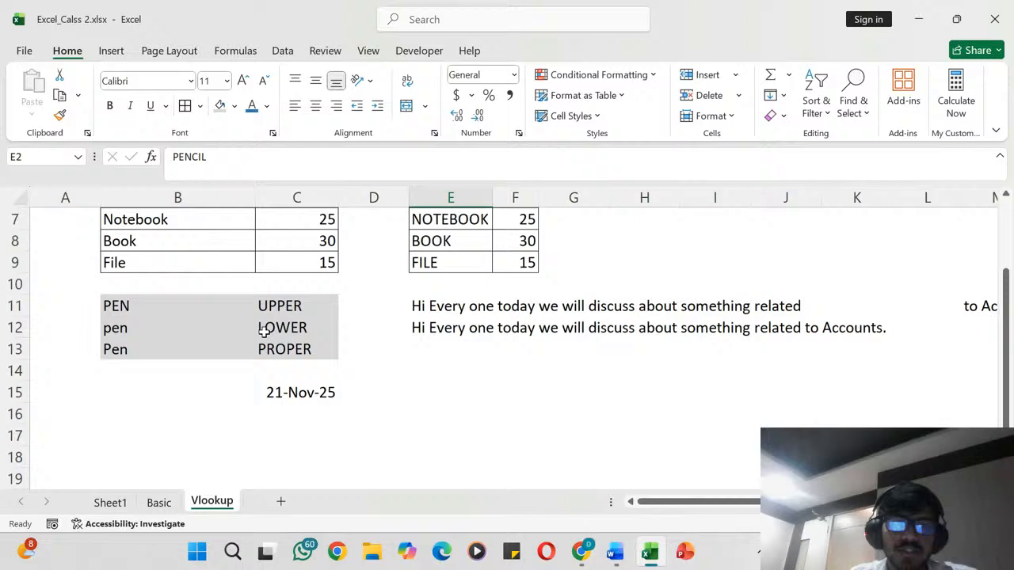
{"action": "left_click", "coordinate": [311, 304]}
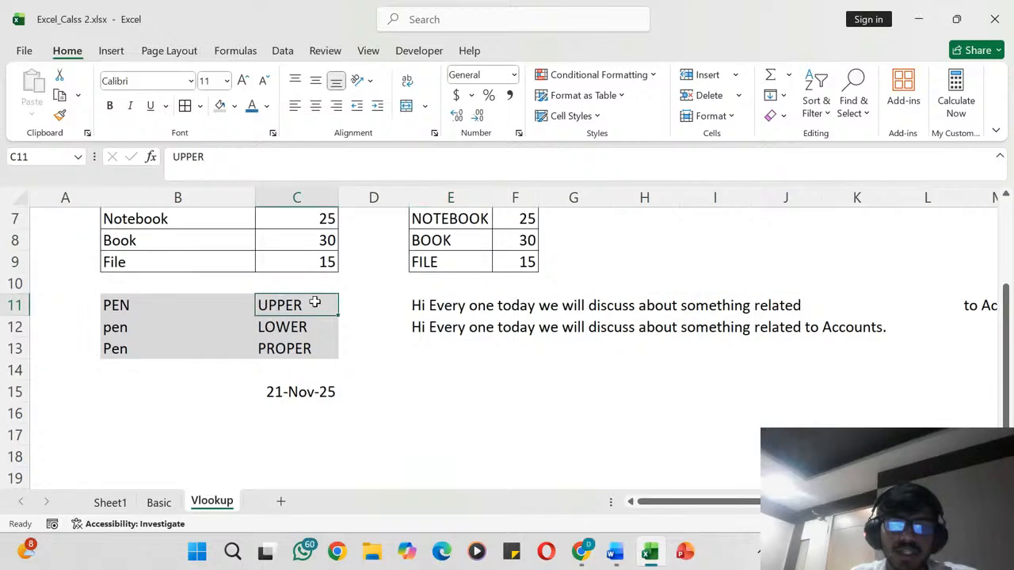
{"action": "left_click", "coordinate": [152, 306]}
{"action": "left_click", "coordinate": [131, 334]}
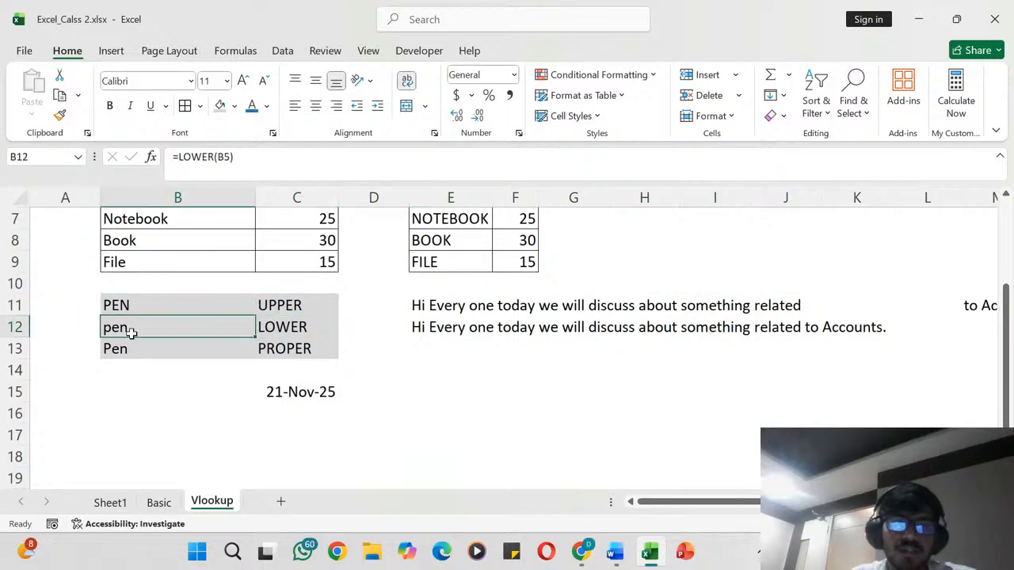
{"action": "left_click", "coordinate": [144, 354]}
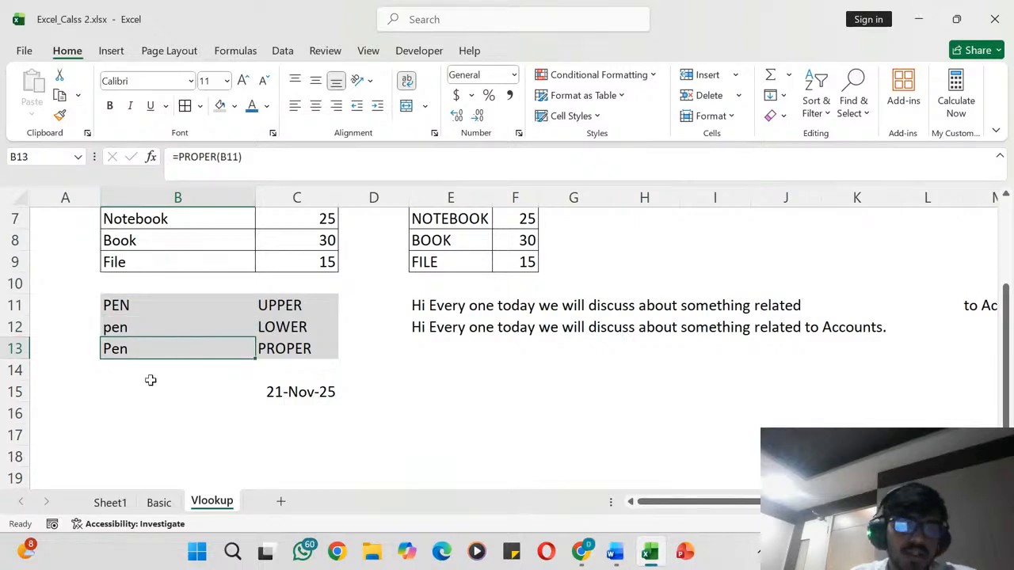
{"action": "left_click", "coordinate": [150, 378]}
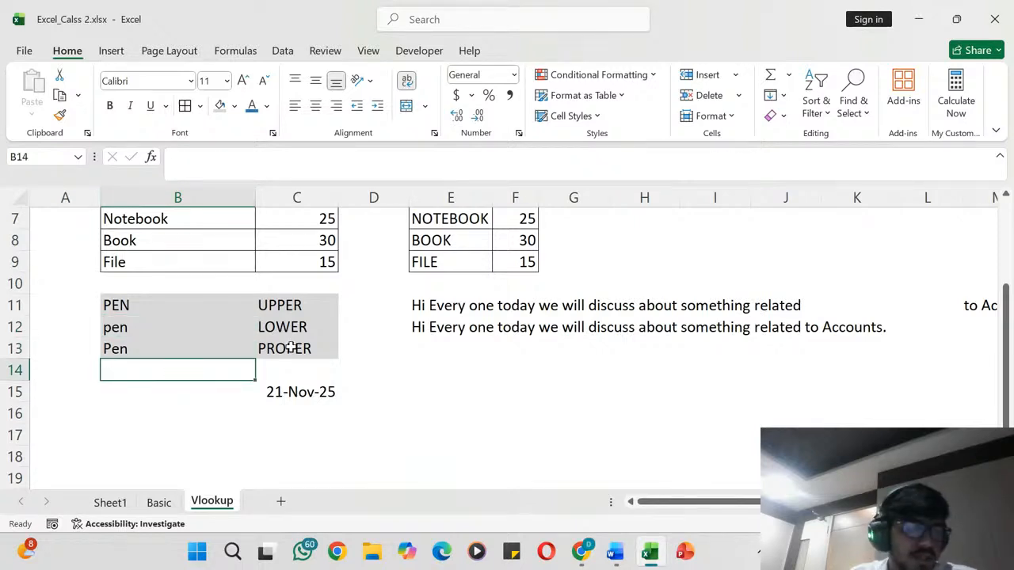
{"action": "left_click", "coordinate": [125, 351]}
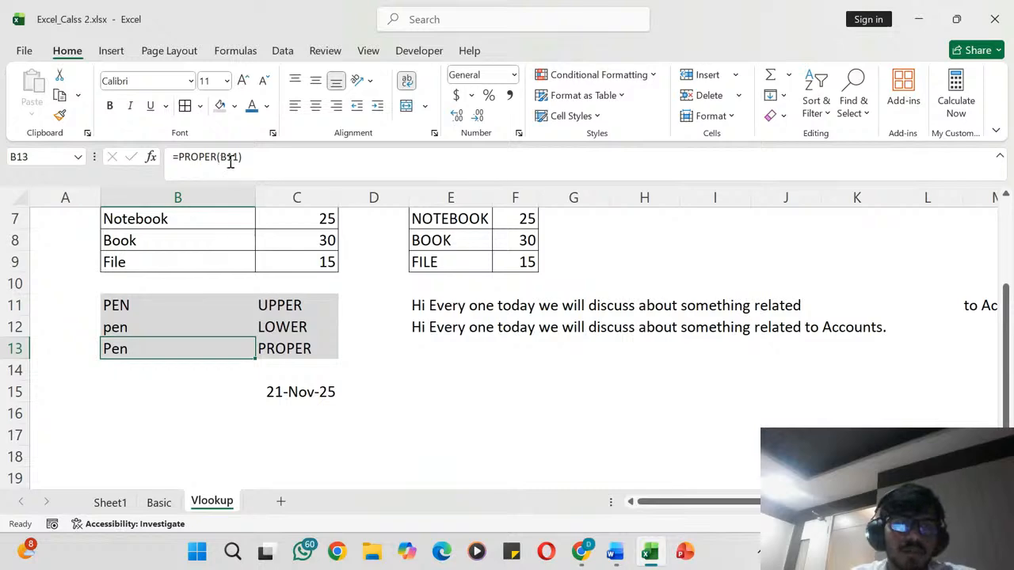
{"action": "left_click", "coordinate": [169, 434]}
{"action": "scroll", "coordinate": [170, 434], "scroll_direction": "up", "scroll_amount": 2}
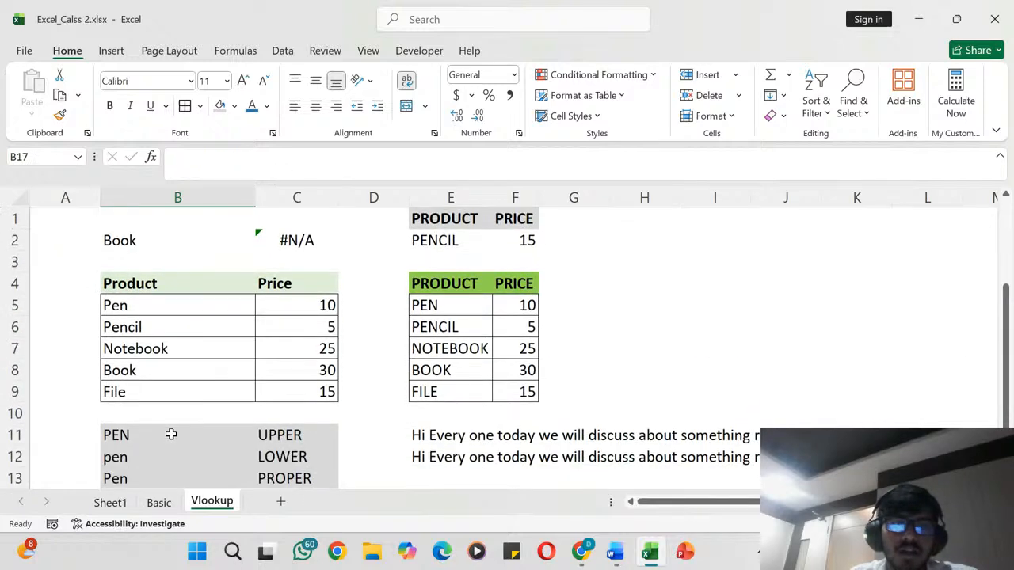
- Enter the label "Today" in cell B15, beside the TODAY date in C15
{"action": "scroll", "coordinate": [169, 433], "scroll_direction": "down", "scroll_amount": 3}
{"action": "left_click", "coordinate": [190, 354]}
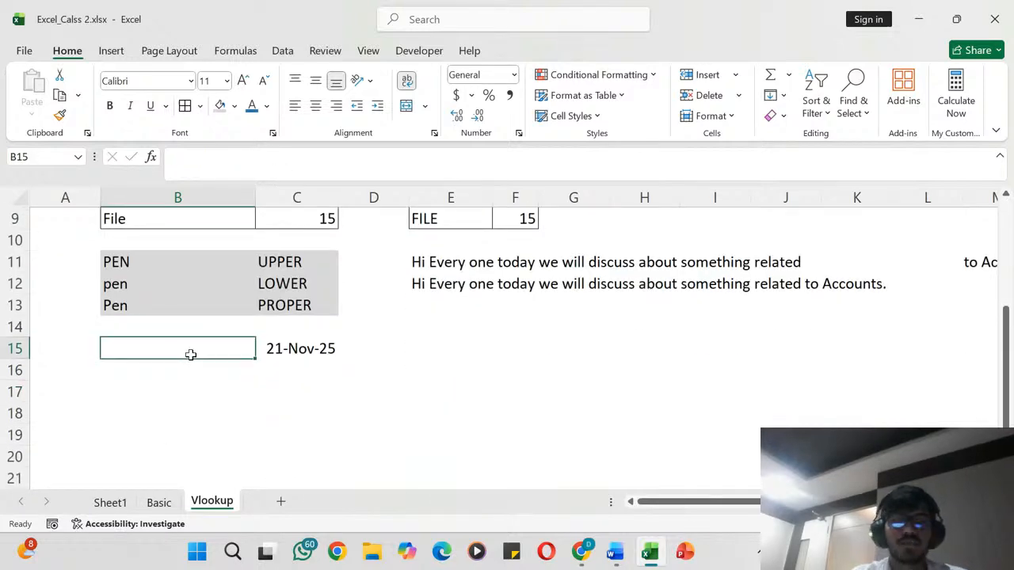
{"action": "type", "text": "Date"}
{"action": "key", "text": "BackSpace"}
{"action": "key", "text": "BackSpace"}
{"action": "key", "text": "BackSpace"}
{"action": "key", "text": "BackSpace"}
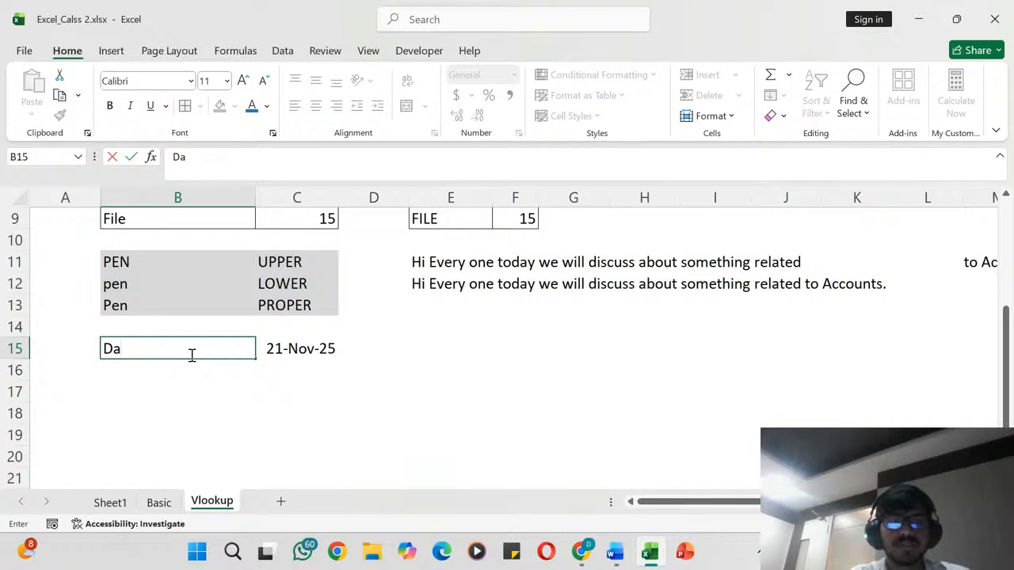
{"action": "type", "text": "TO"}
{"action": "key", "text": "BackSpace"}
{"action": "type", "text": "oday"}
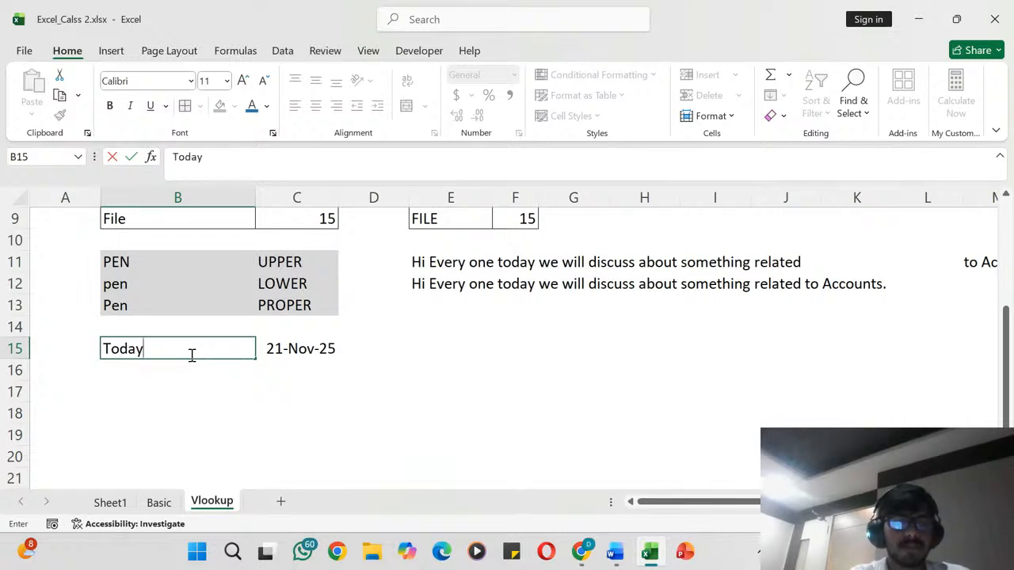
{"action": "key", "text": "Tab"}
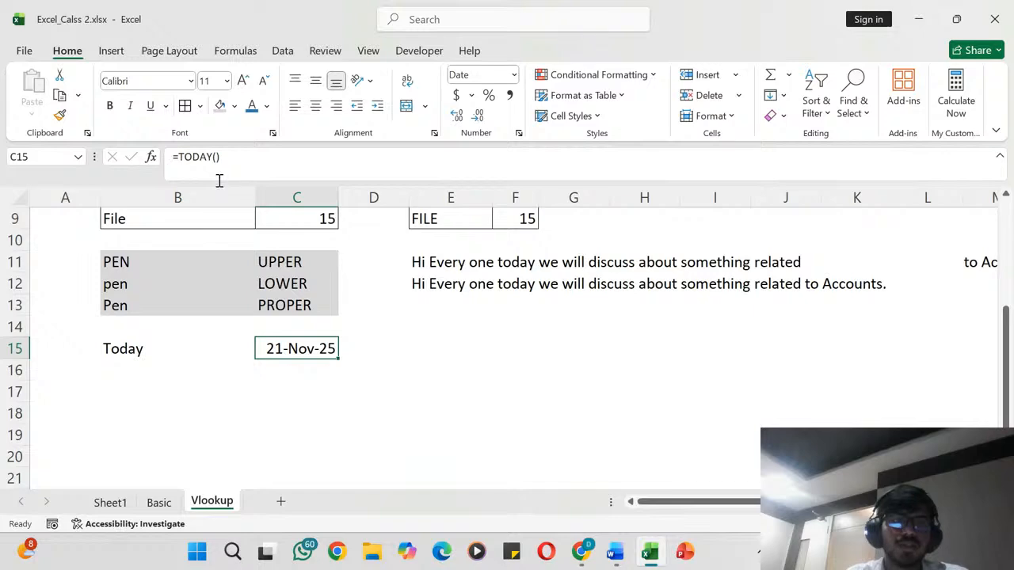
{"action": "left_click", "coordinate": [225, 363]}
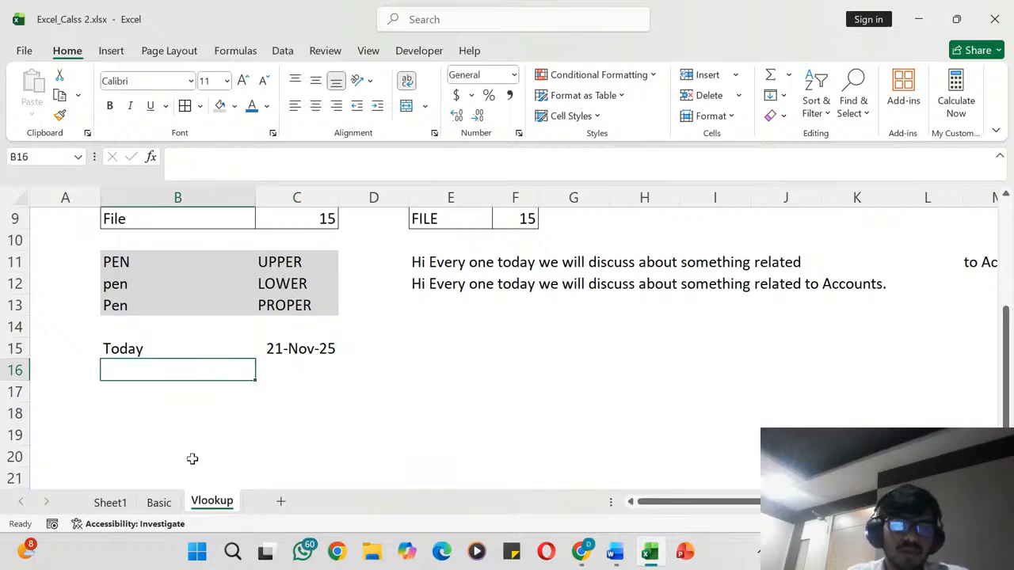
- Review the department table, salary summary and split name columns on the Basic sheet
{"action": "left_click", "coordinate": [158, 503]}
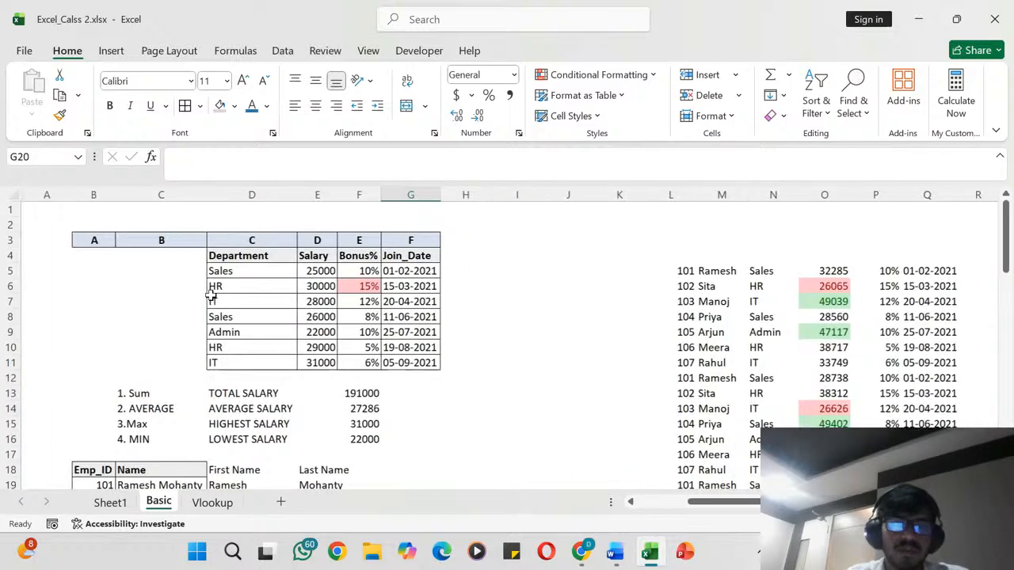
{"action": "scroll", "coordinate": [210, 295], "scroll_direction": "down", "scroll_amount": 9}
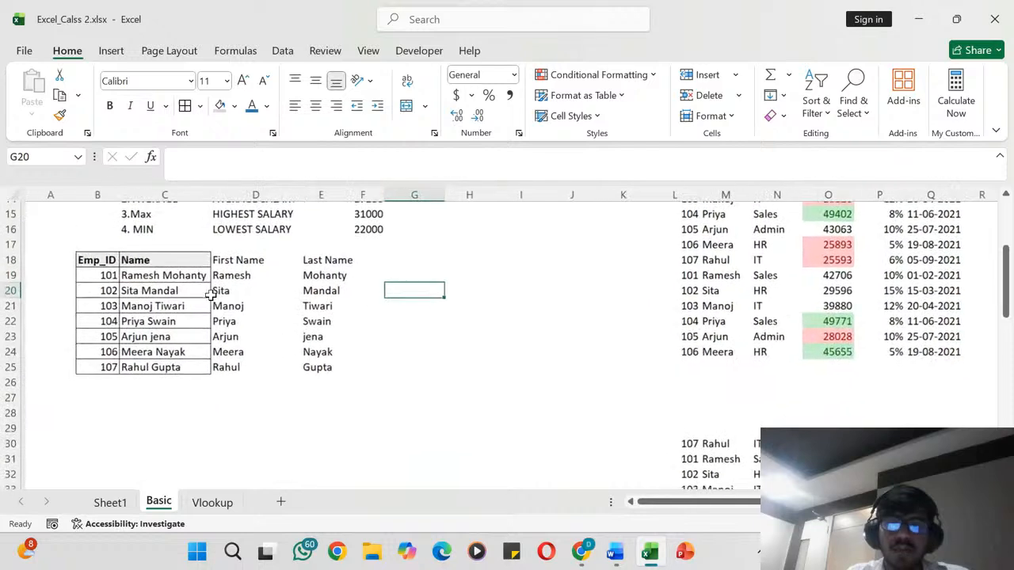
{"action": "scroll", "coordinate": [358, 332], "scroll_direction": "down", "scroll_amount": 13}
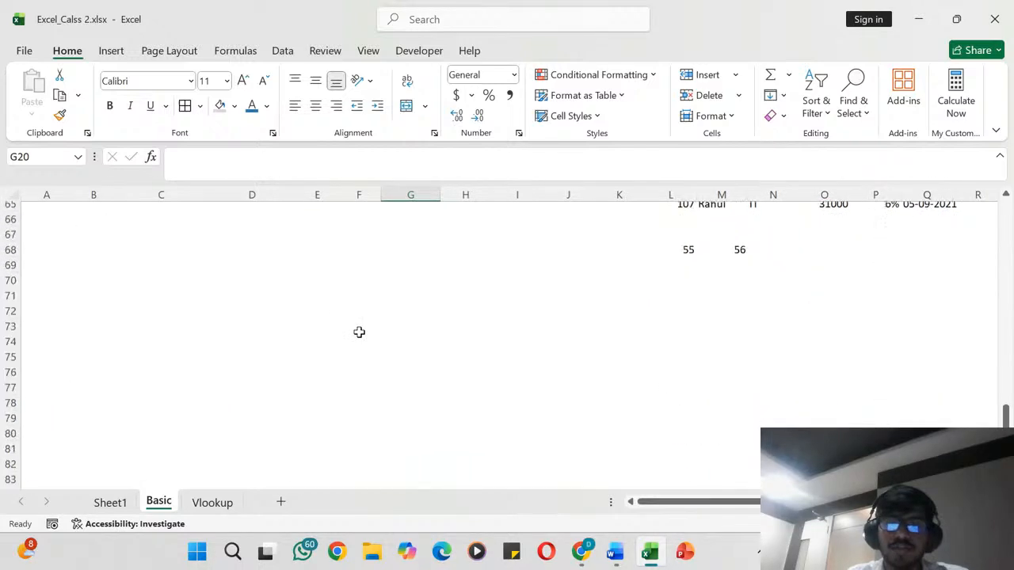
{"action": "scroll", "coordinate": [359, 332], "scroll_direction": "up", "scroll_amount": 14}
{"action": "scroll", "coordinate": [359, 332], "scroll_direction": "up", "scroll_amount": 8}
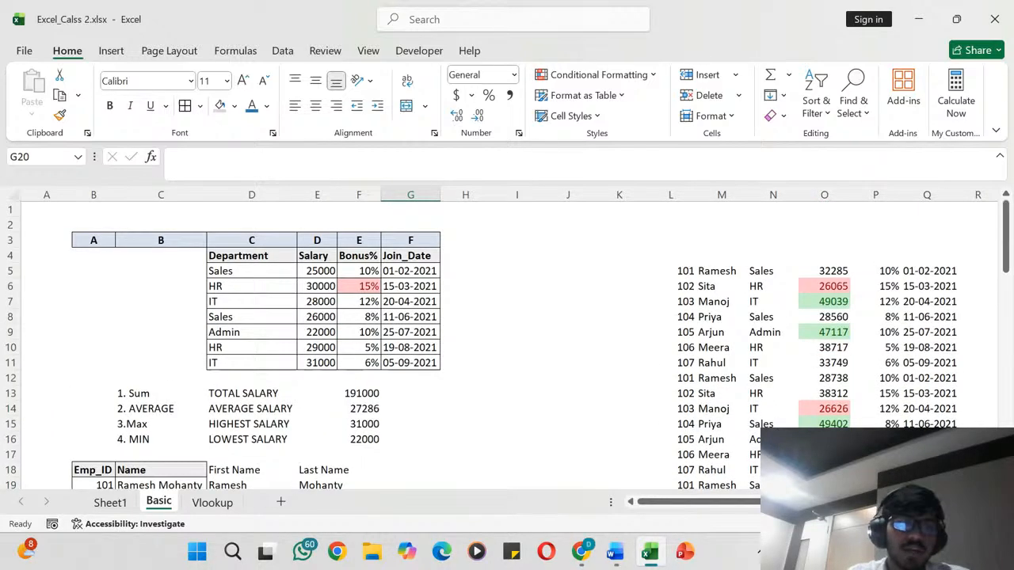
- Insert a new worksheet after the Basic sheet and select the cell block A5:C7 in it
{"action": "left_click", "coordinate": [280, 502]}
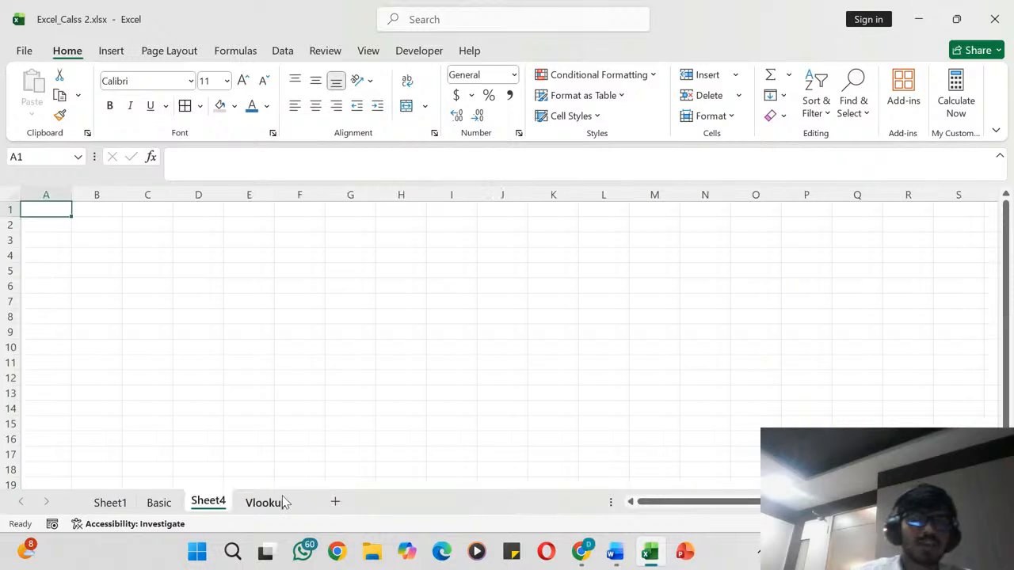
{"action": "left_click", "coordinate": [152, 284]}
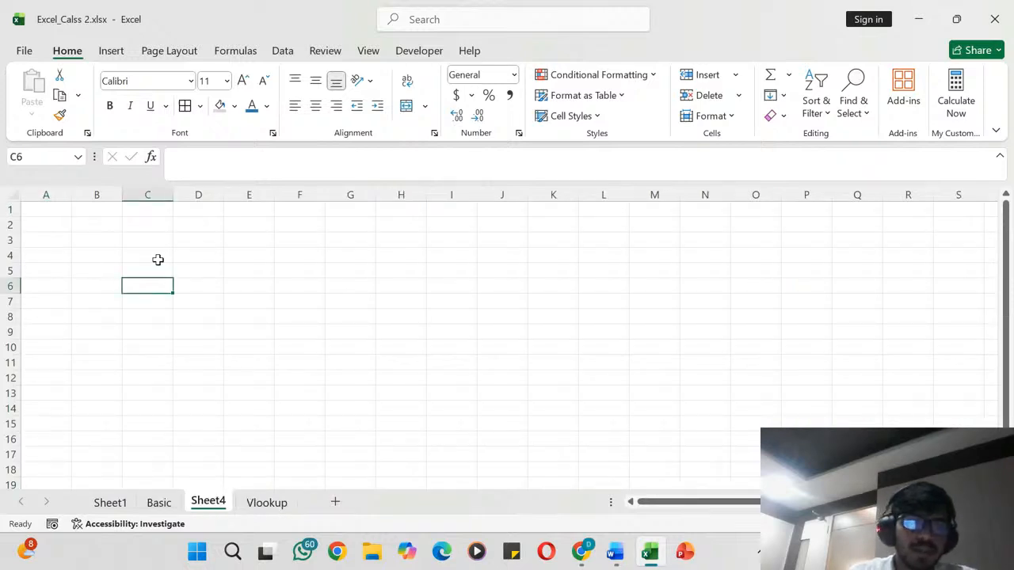
{"action": "left_click", "coordinate": [153, 230]}
{"action": "left_click_drag", "start_coordinate": [153, 229], "coordinate": [25, 276]}
{"action": "scroll", "coordinate": [24, 278], "scroll_direction": "up", "scroll_amount": 10}
{"action": "scroll", "coordinate": [24, 279], "scroll_direction": "up", "scroll_amount": 3}
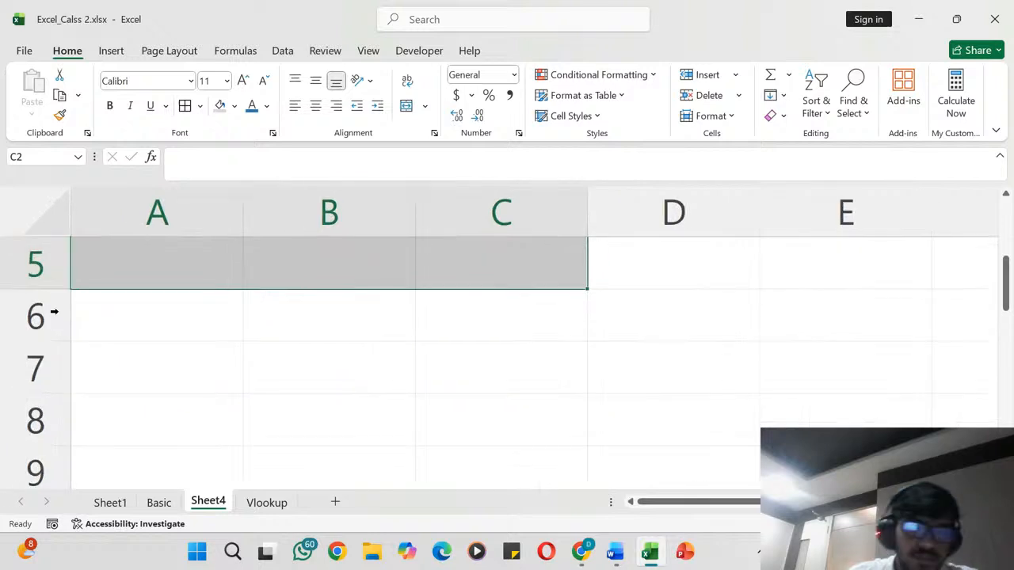
{"action": "left_click_drag", "start_coordinate": [241, 339], "coordinate": [625, 423]}
{"action": "left_click_drag", "start_coordinate": [216, 268], "coordinate": [422, 380]}
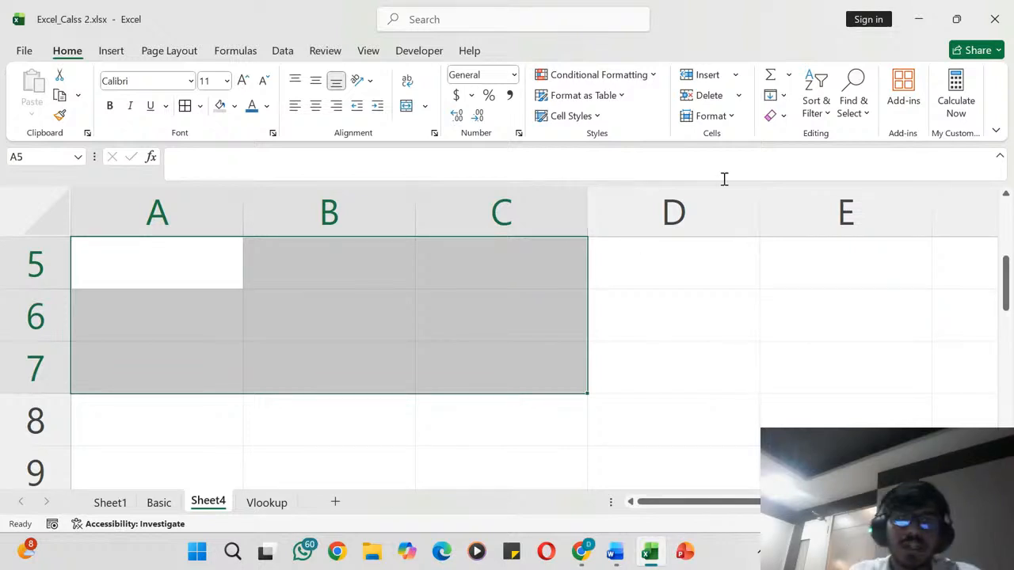
- Hide the gridlines on the new sheet, inspect the blank grid, and show the gridlines again
{"action": "left_click", "coordinate": [368, 51]}
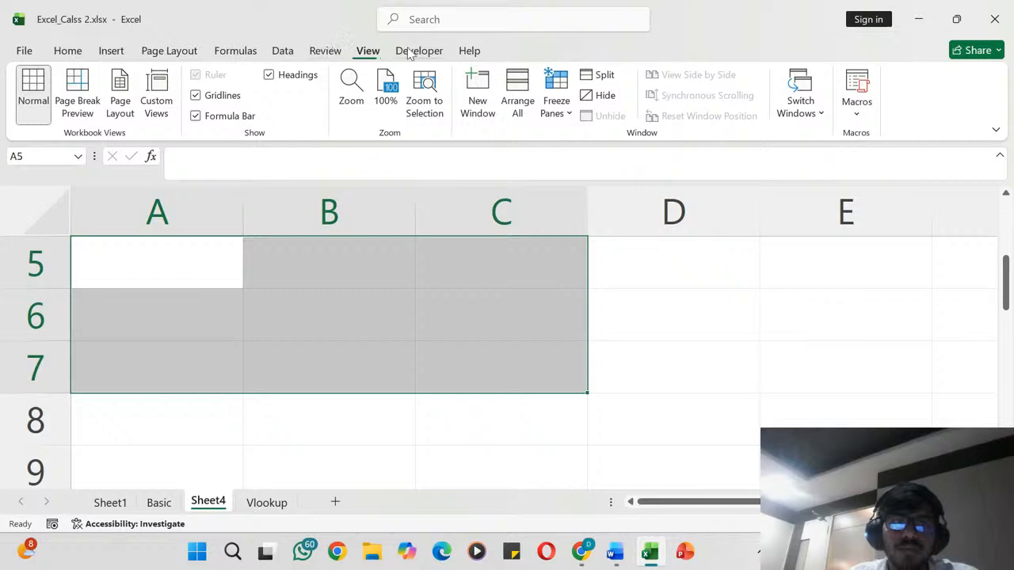
{"action": "left_click", "coordinate": [196, 95]}
{"action": "left_click", "coordinate": [316, 383]}
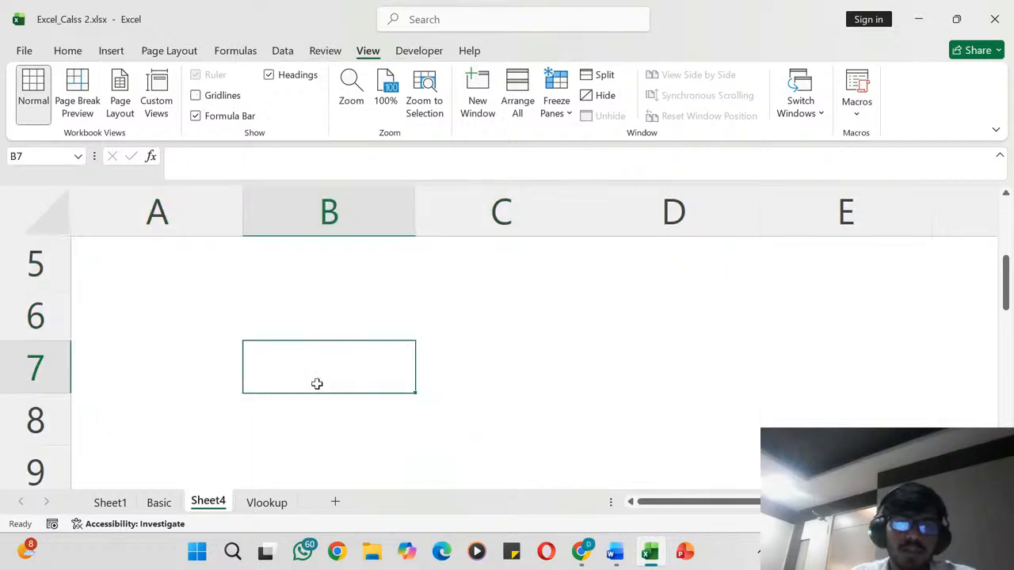
{"action": "scroll", "coordinate": [317, 383], "scroll_direction": "down", "scroll_amount": 3}
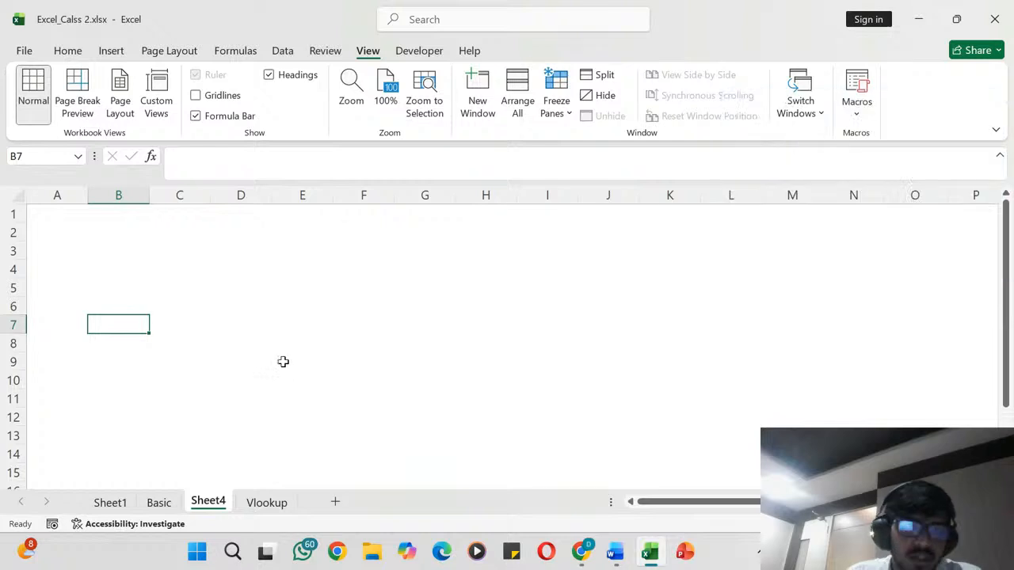
{"action": "left_click", "coordinate": [284, 361]}
{"action": "scroll", "coordinate": [196, 311], "scroll_direction": "up", "scroll_amount": 4}
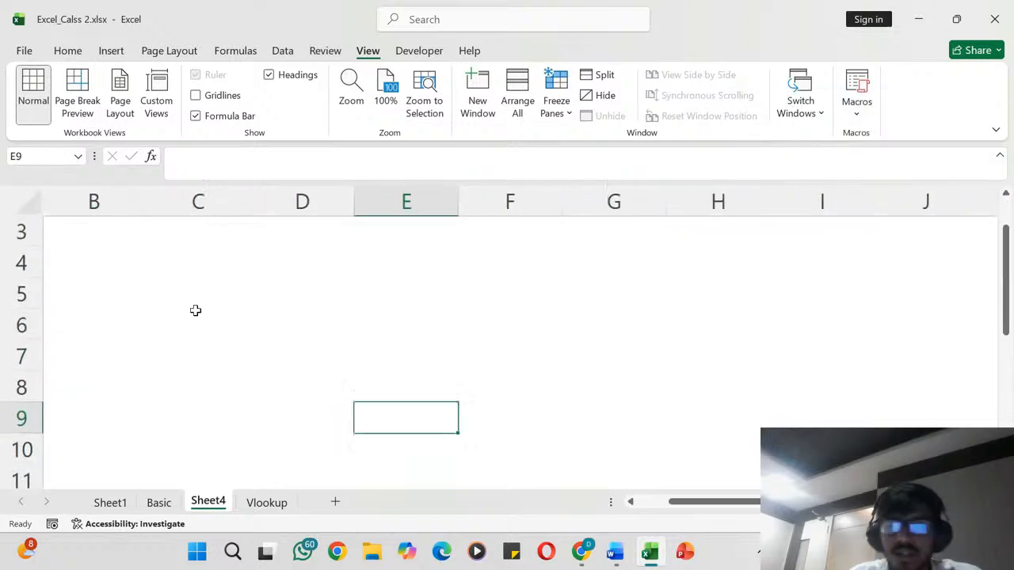
{"action": "scroll", "coordinate": [196, 311], "scroll_direction": "down", "scroll_amount": 3}
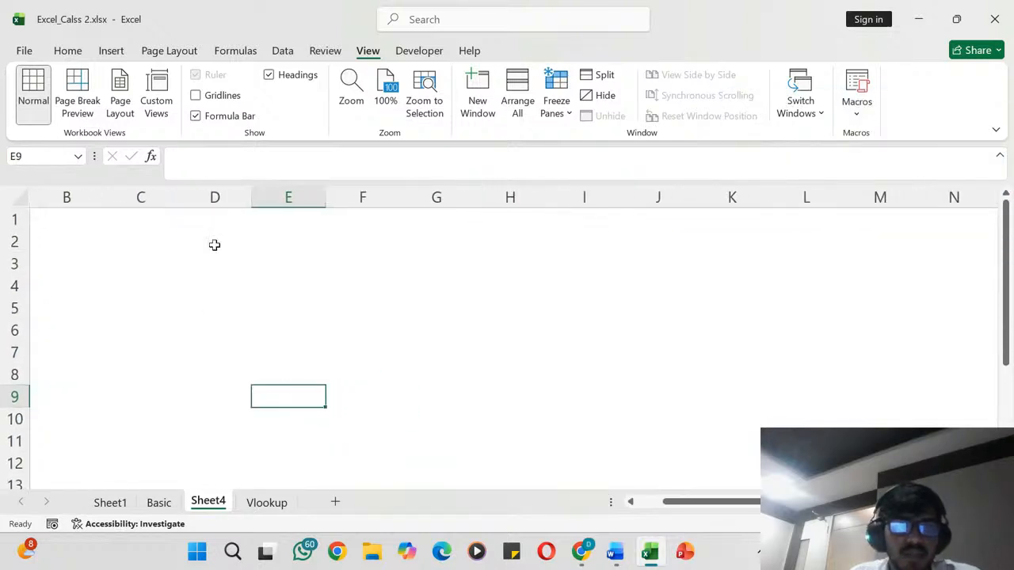
{"action": "left_click", "coordinate": [196, 95]}
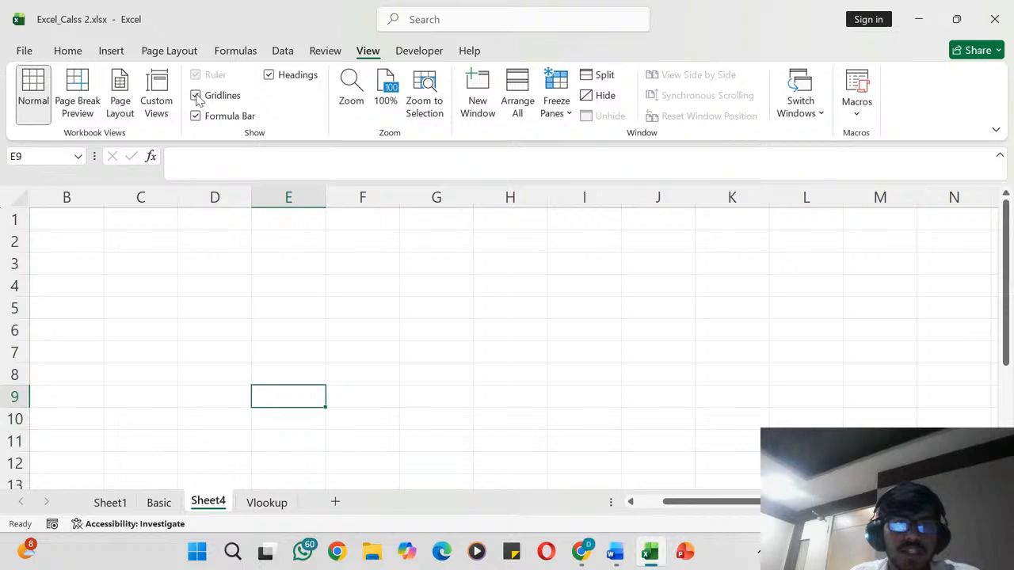
{"action": "left_click", "coordinate": [197, 241]}
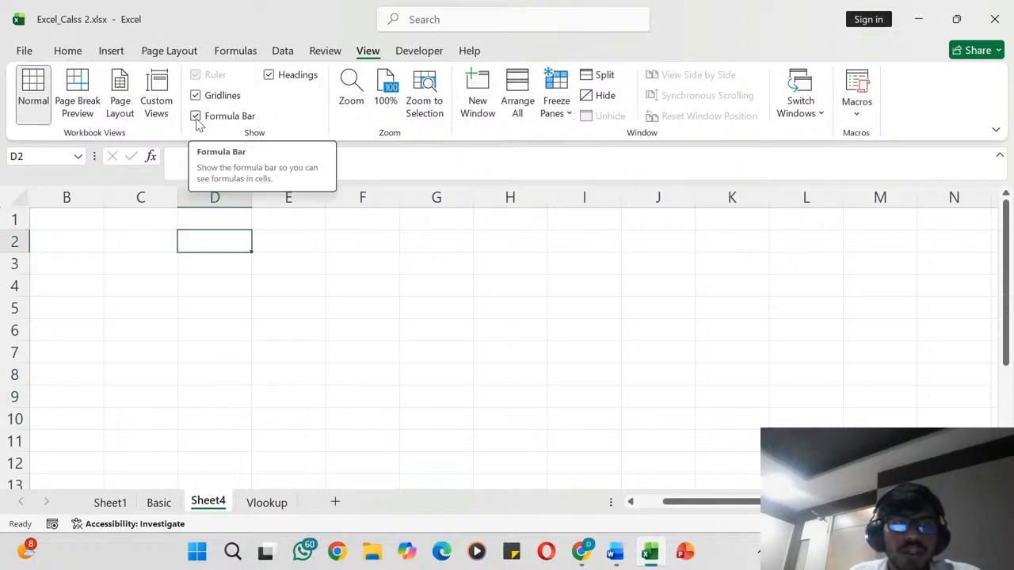
- Toggle the row and column headings off and on twice to demonstrate the Headings option
{"action": "left_click", "coordinate": [269, 75]}
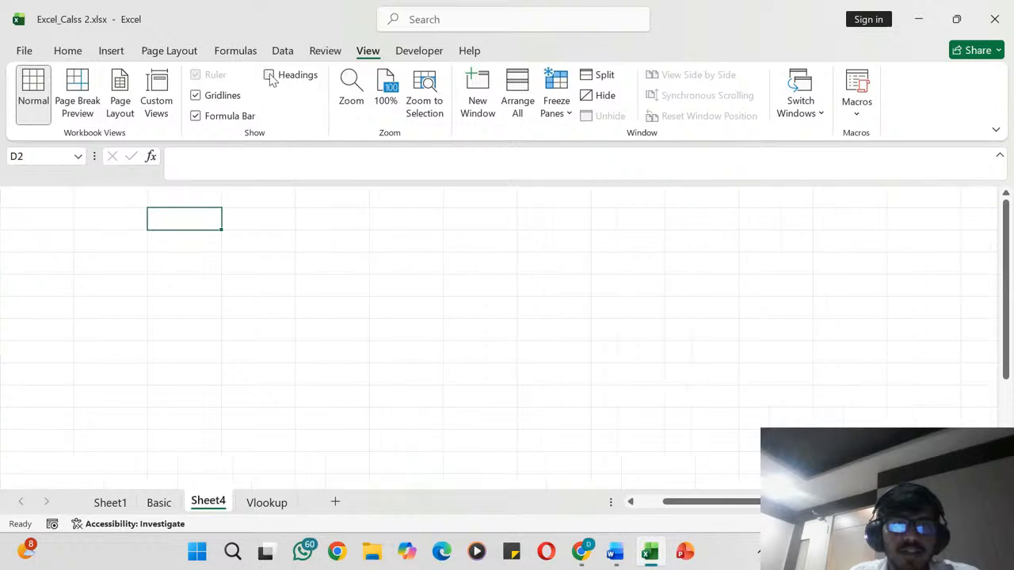
{"action": "left_click", "coordinate": [270, 75]}
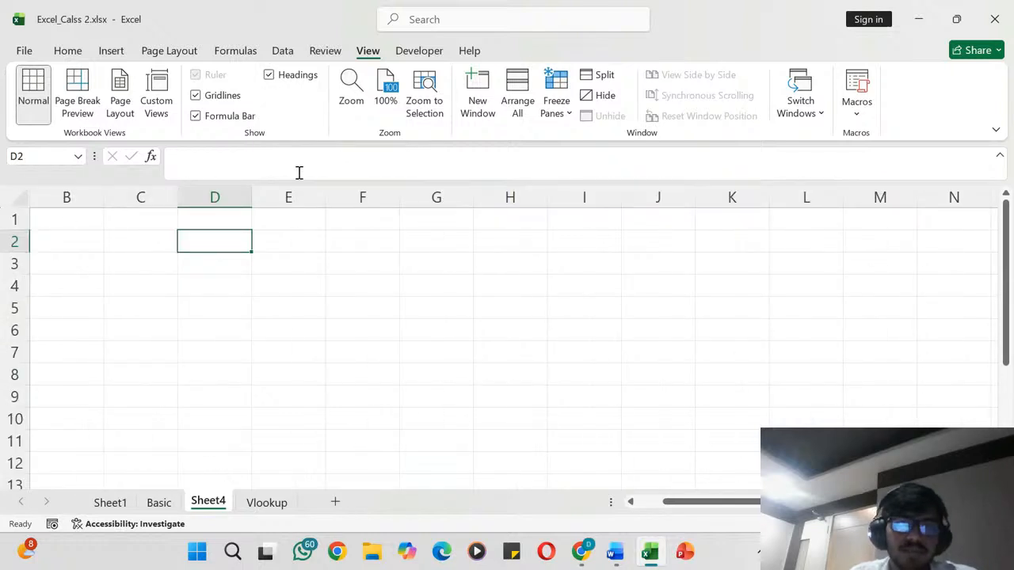
{"action": "left_click", "coordinate": [270, 76]}
{"action": "left_click", "coordinate": [270, 75]}
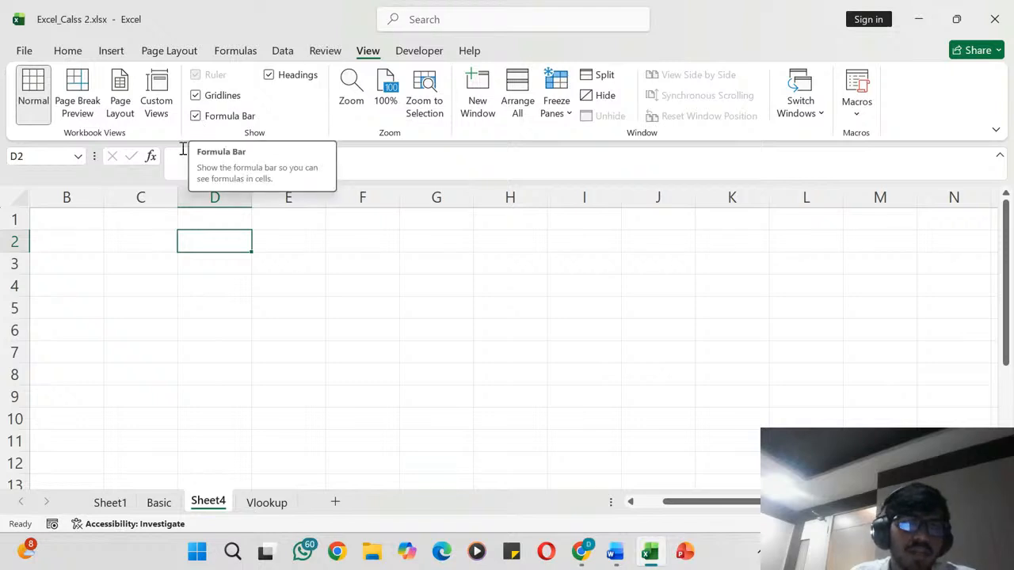
- Demonstrate the Formula Bar option by hiding the formula bar and showing it again
{"action": "left_click", "coordinate": [379, 156]}
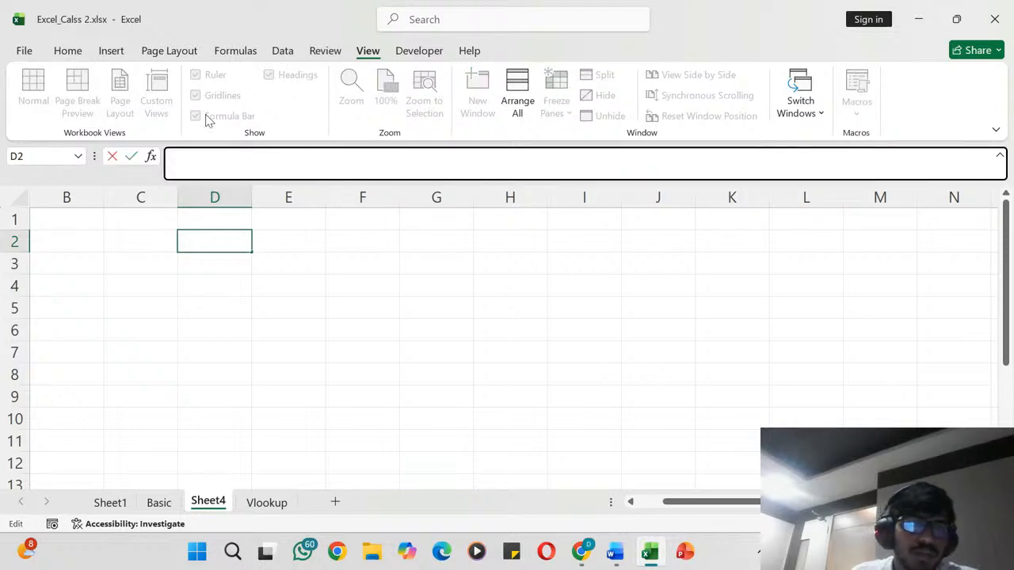
{"action": "left_click", "coordinate": [263, 255]}
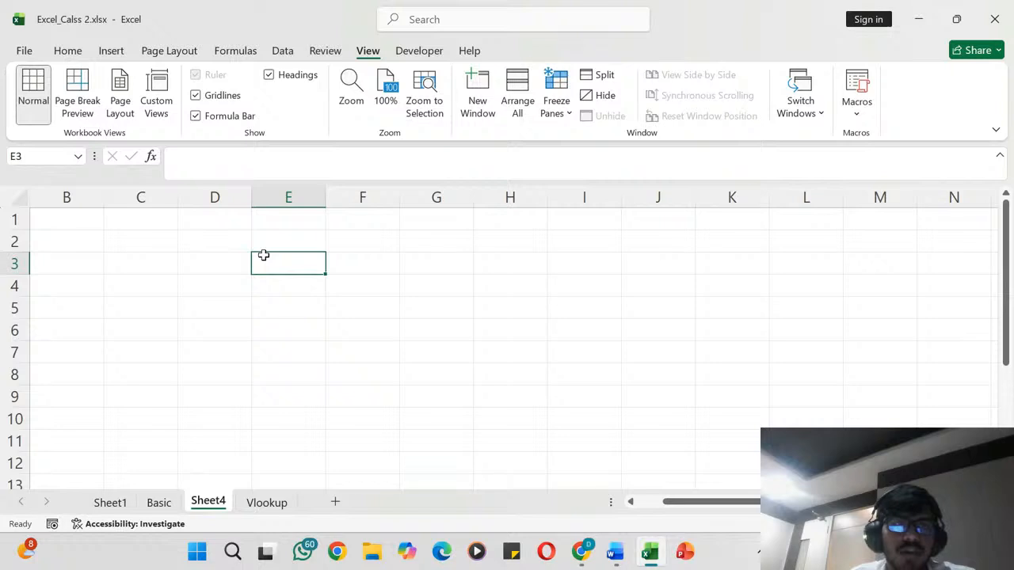
{"action": "left_click", "coordinate": [195, 117]}
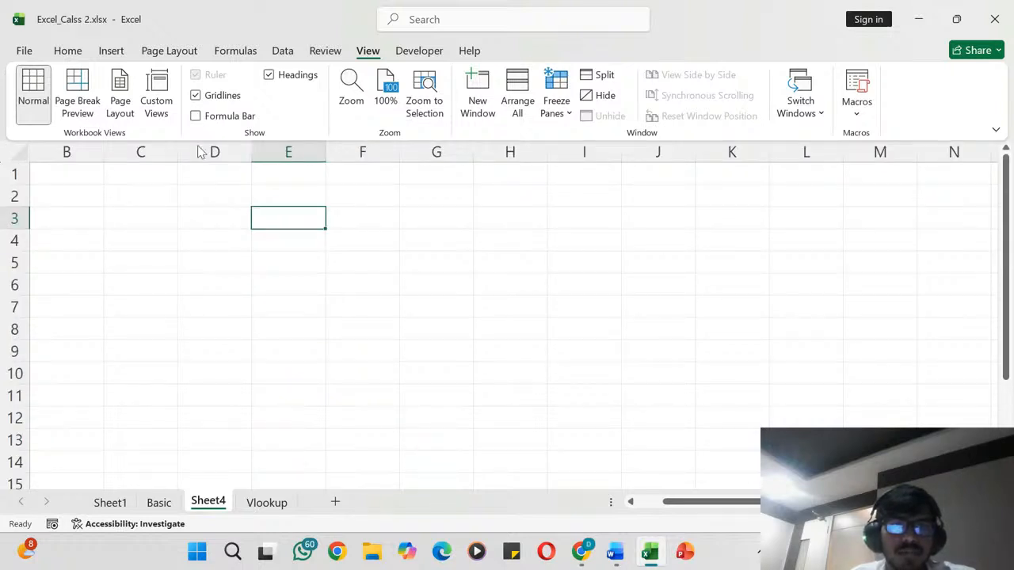
{"action": "left_click", "coordinate": [211, 203]}
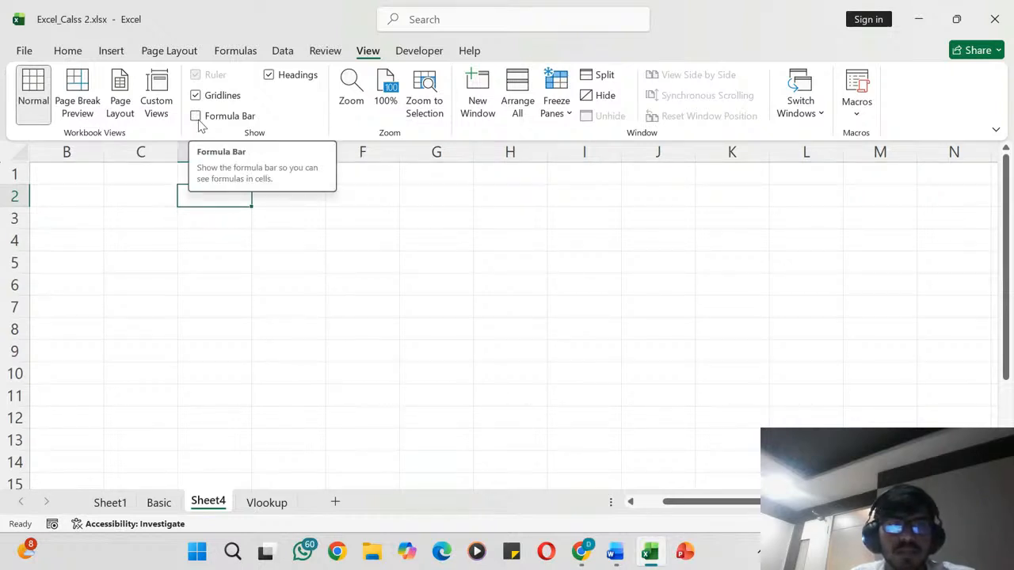
{"action": "left_click", "coordinate": [196, 118]}
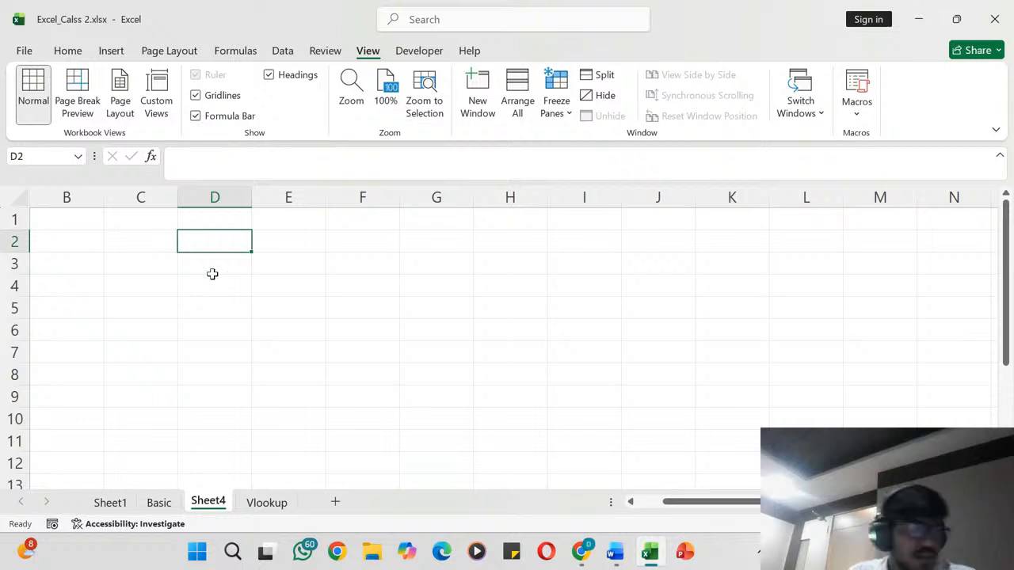
- Turn off the gridlines on the new blank sheet to get a plain white background
{"action": "left_click", "coordinate": [174, 268]}
{"action": "scroll", "coordinate": [202, 259], "scroll_direction": "down", "scroll_amount": 3, "text": "ctrl"}
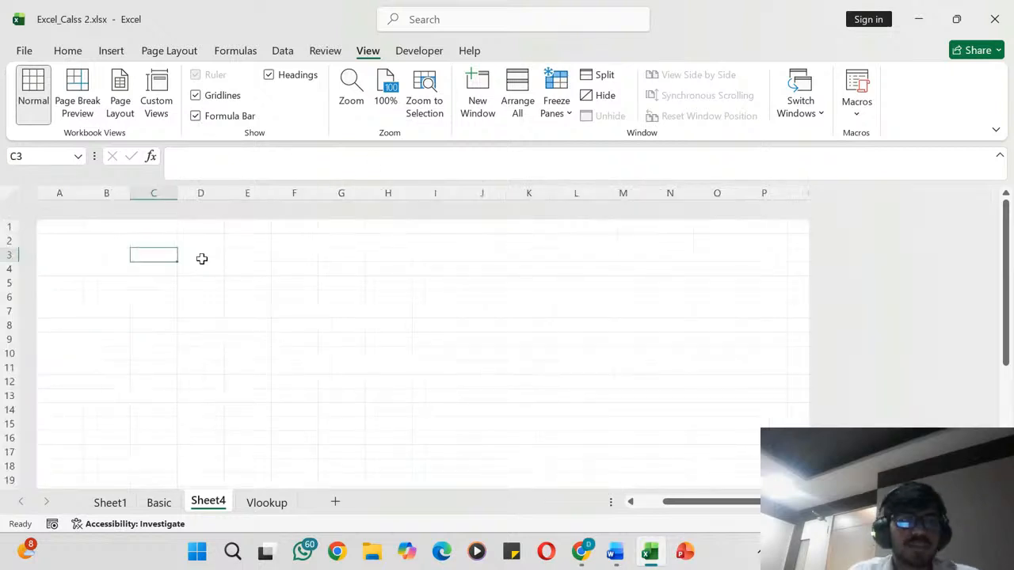
{"action": "scroll", "coordinate": [201, 259], "scroll_direction": "down", "scroll_amount": 2, "text": "ctrl"}
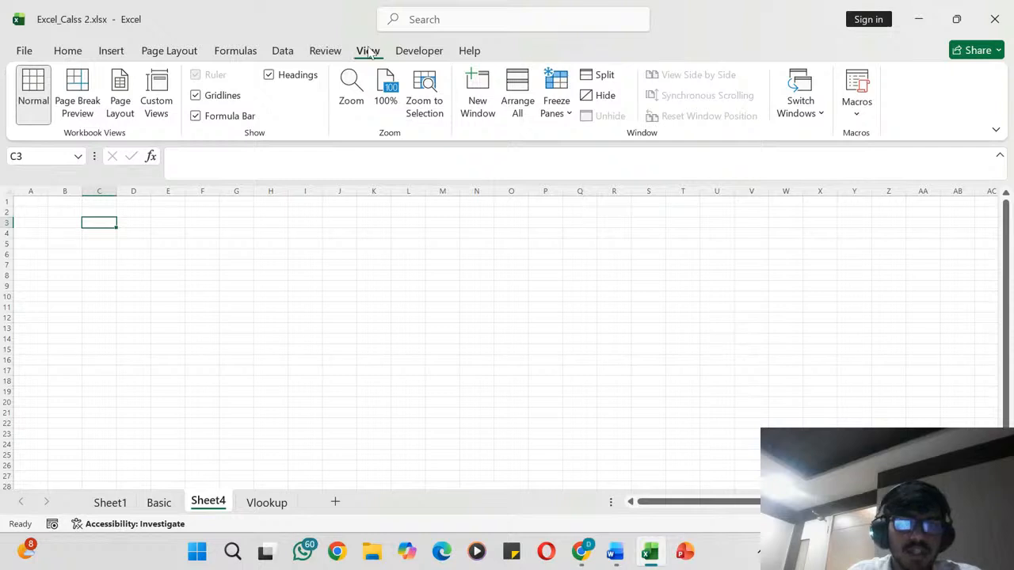
{"action": "left_click", "coordinate": [196, 95]}
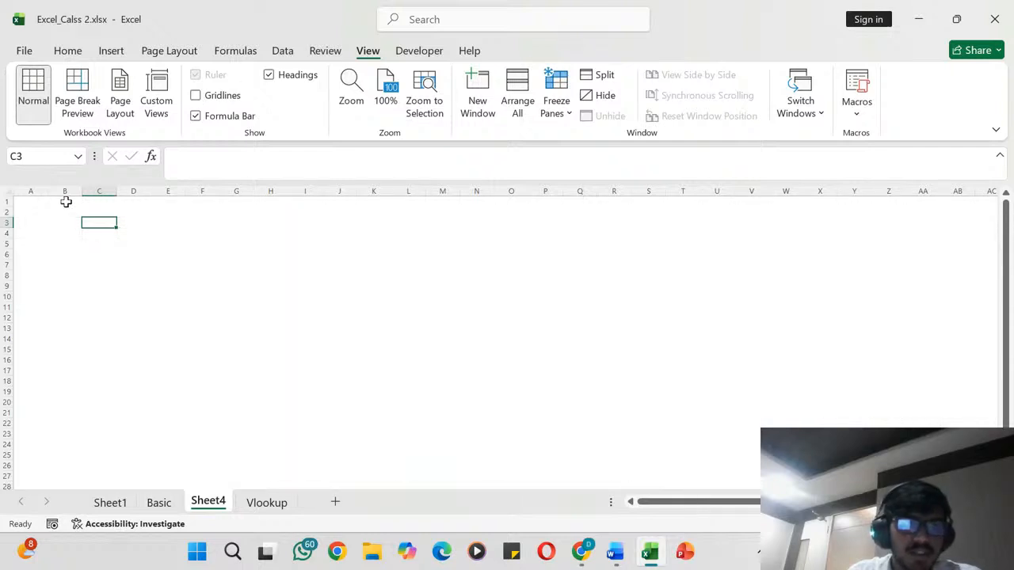
- Fill the range B1:Q5 with a medium-light blue theme colour to form a header banner
{"action": "left_click", "coordinate": [65, 199]}
{"action": "left_click_drag", "start_coordinate": [66, 199], "coordinate": [616, 203]}
{"action": "left_click_drag", "start_coordinate": [595, 243], "coordinate": [595, 243]}
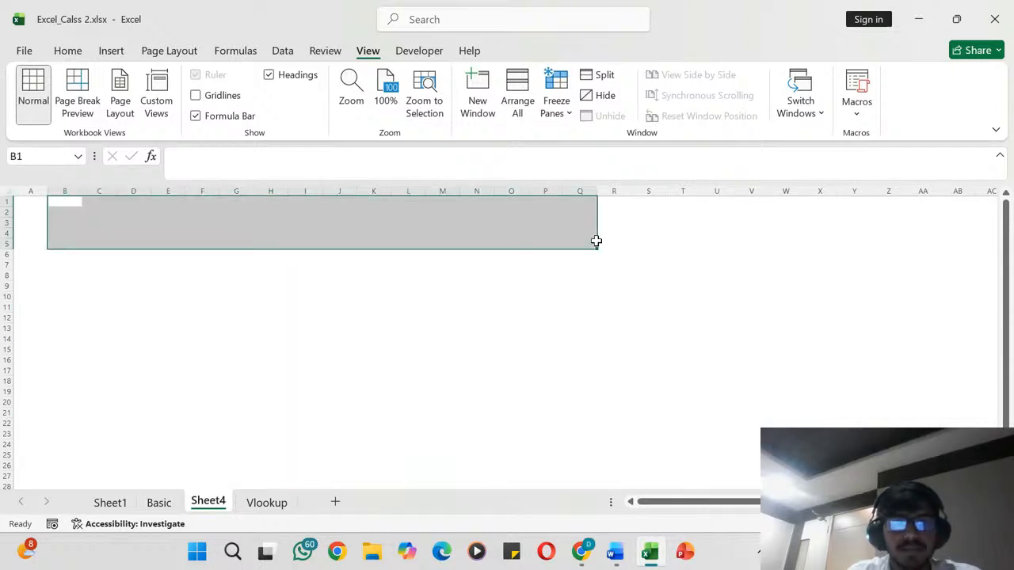
{"action": "left_click", "coordinate": [69, 50]}
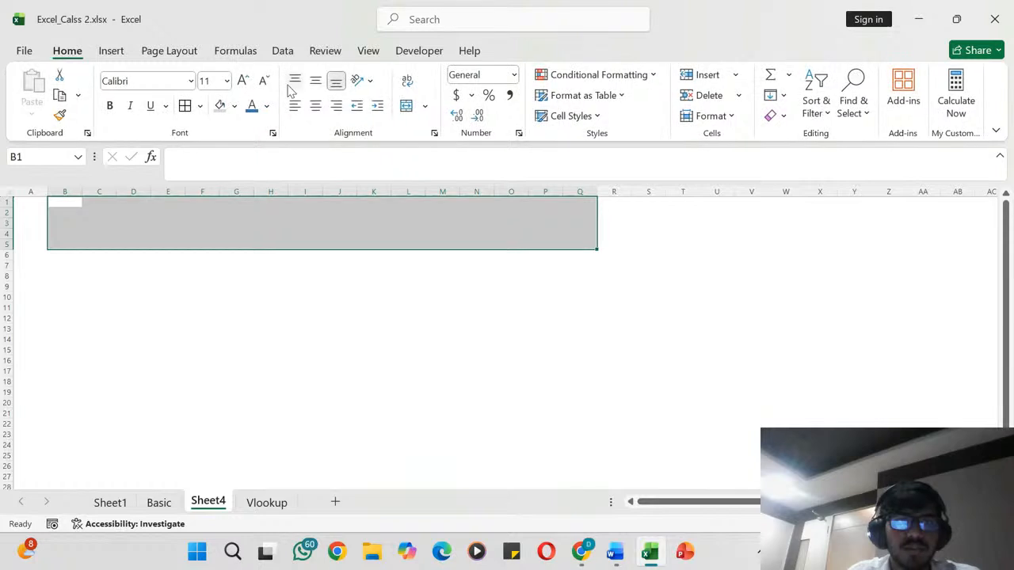
{"action": "left_click", "coordinate": [234, 105]}
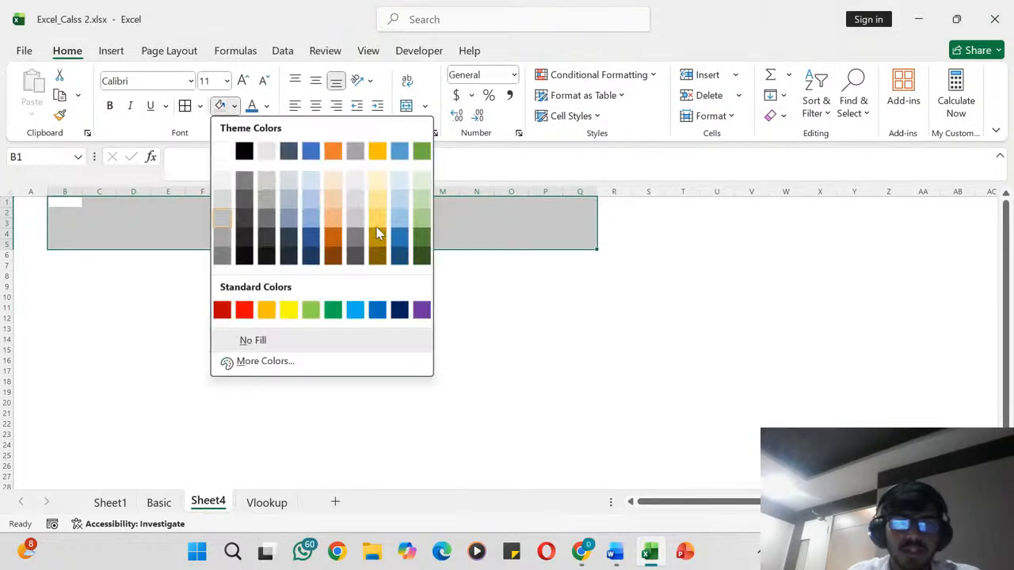
{"action": "left_click", "coordinate": [310, 225]}
{"action": "left_click", "coordinate": [202, 317]}
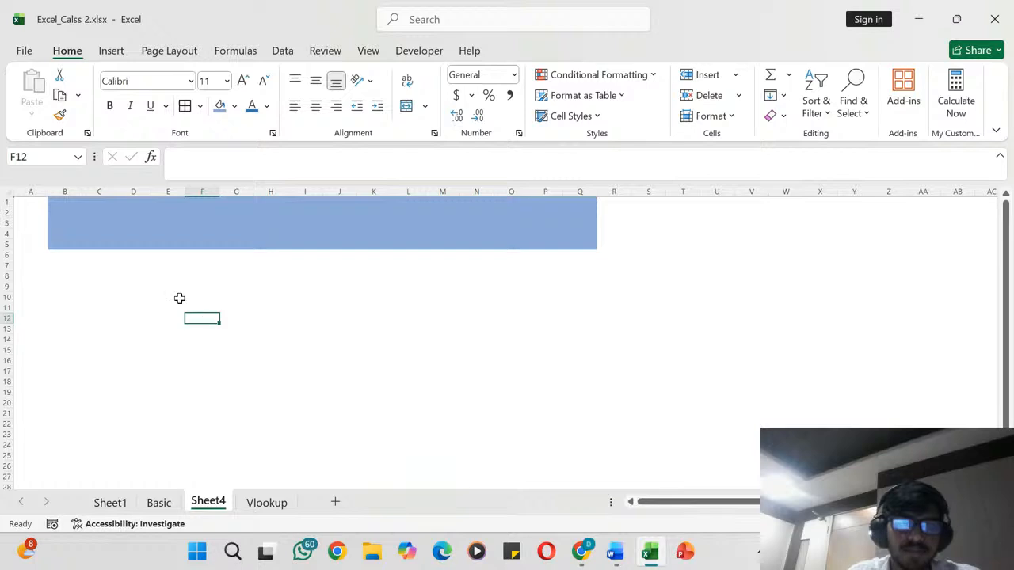
- Enter the title "Basic Excel" in cell D3 of the blue banner
{"action": "left_click", "coordinate": [121, 223]}
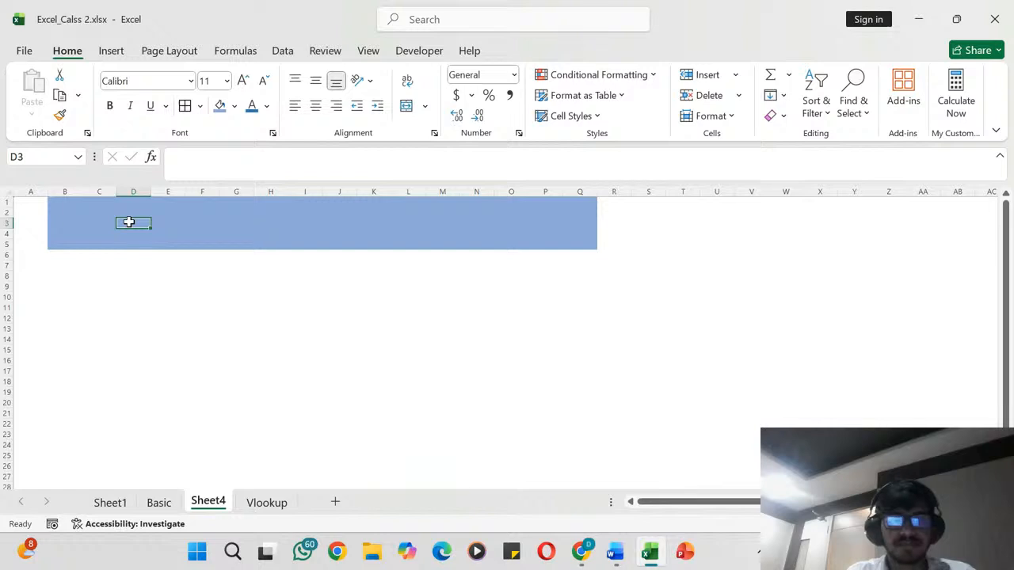
{"action": "type", "text": "Basic Excel"}
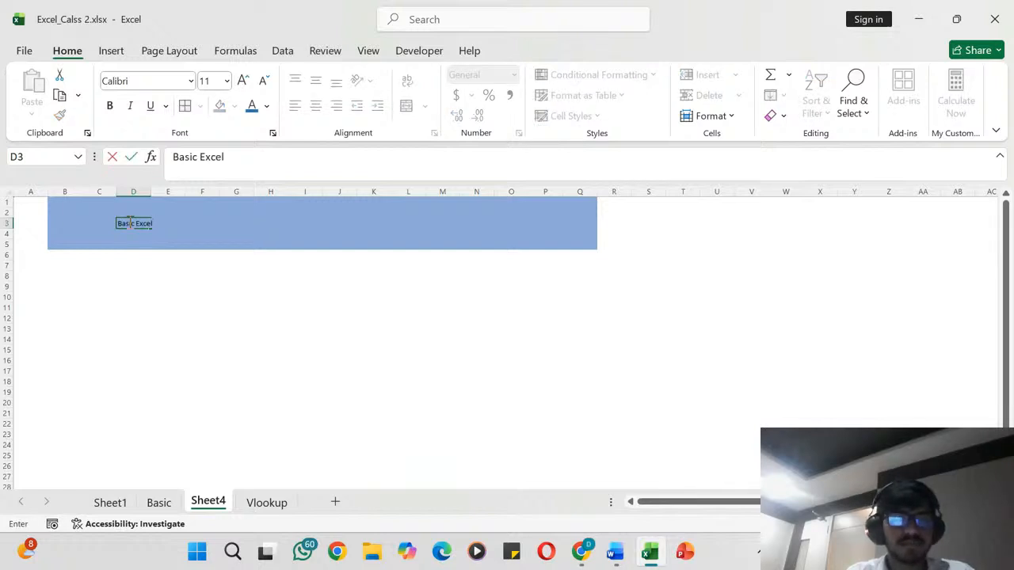
{"action": "key", "text": "Tab"}
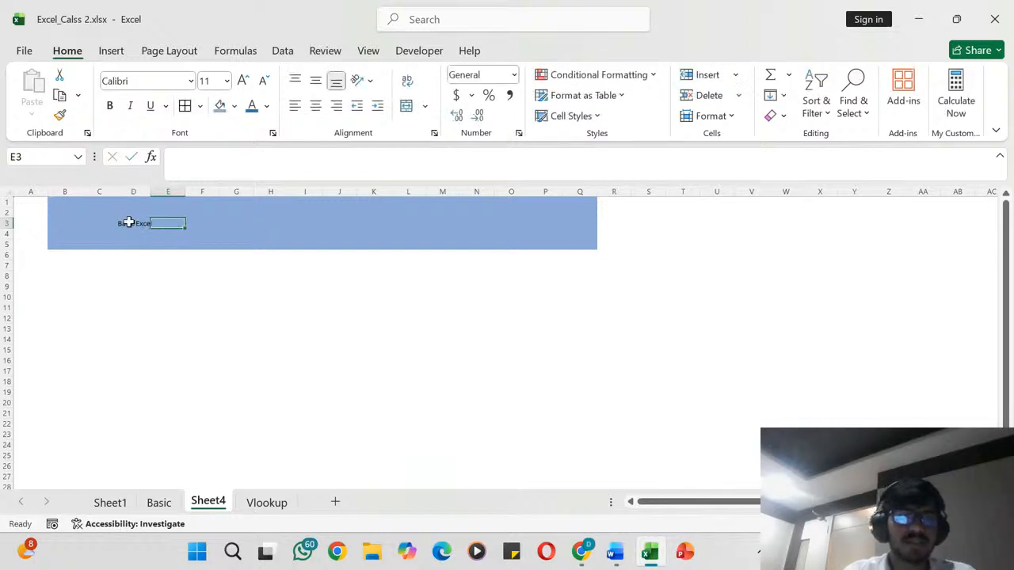
- Increase the font size of the title in D3 to 36
{"action": "left_click", "coordinate": [136, 224]}
{"action": "left_click", "coordinate": [243, 80]}
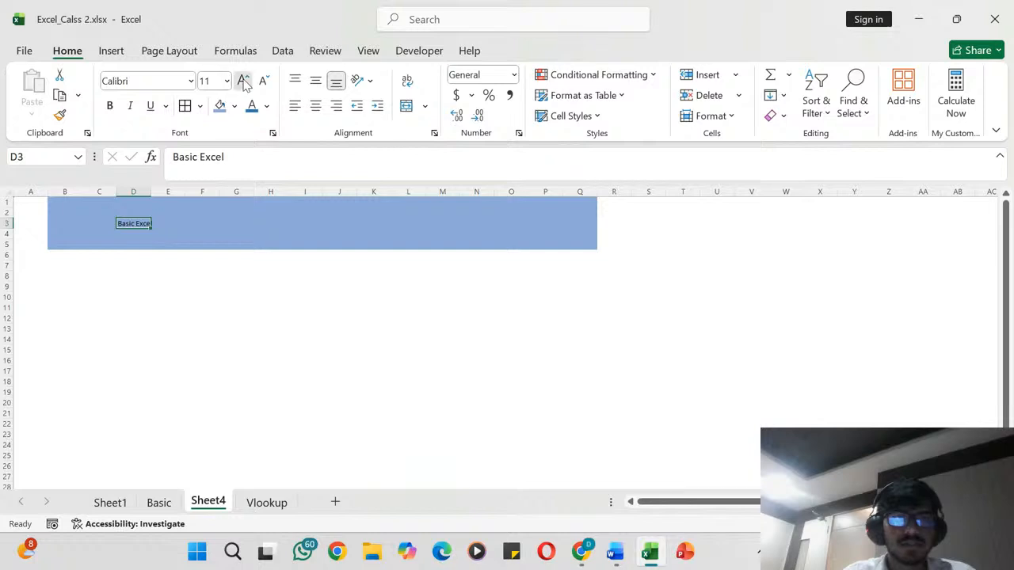
{"action": "left_click", "coordinate": [243, 80]}
{"action": "left_click", "coordinate": [243, 80]}
{"action": "left_click", "coordinate": [243, 80]}
{"action": "left_click", "coordinate": [243, 80]}
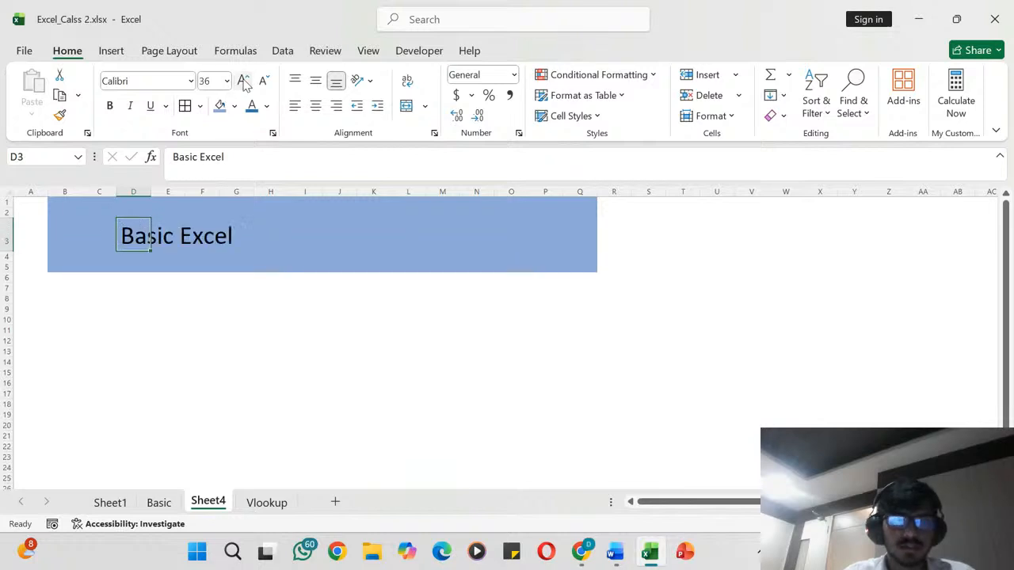
- Set the title in D3 to font size 28 and make it bold
{"action": "left_click", "coordinate": [243, 80]}
{"action": "left_click", "coordinate": [264, 81]}
{"action": "left_click", "coordinate": [264, 81]}
{"action": "left_click", "coordinate": [264, 80]}
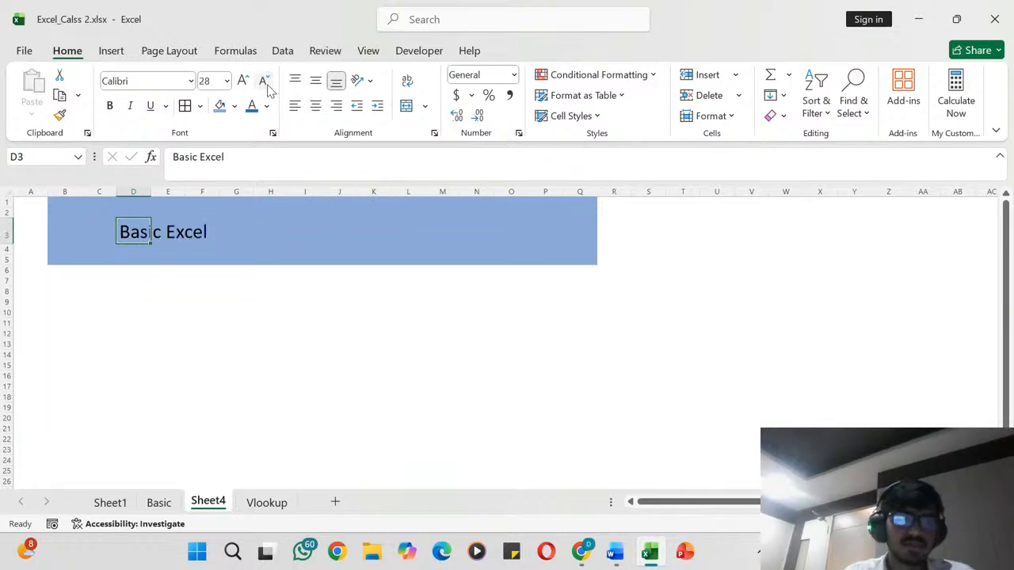
{"action": "left_click", "coordinate": [110, 105]}
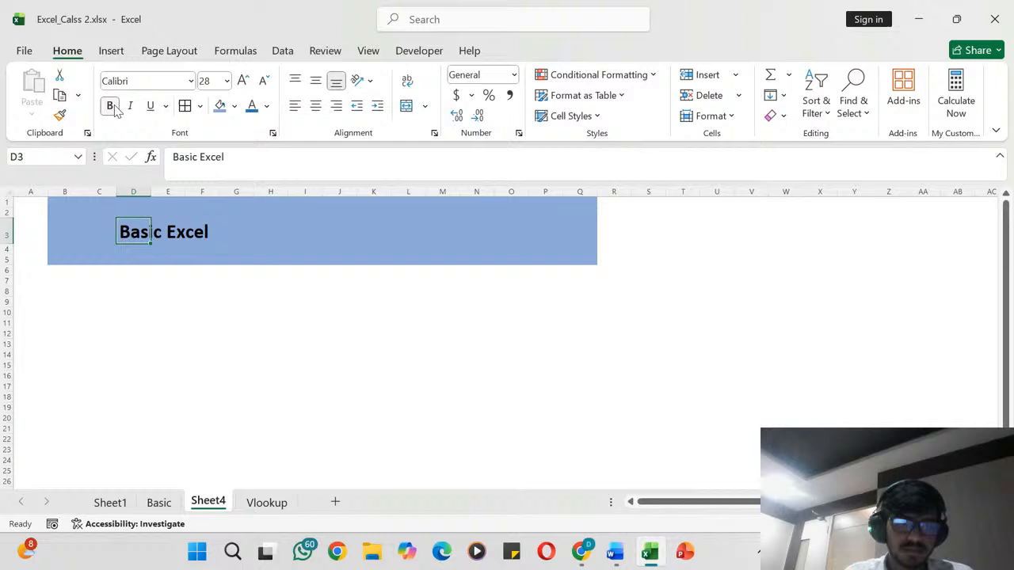
{"action": "left_click", "coordinate": [134, 323]}
{"action": "scroll", "coordinate": [134, 326], "scroll_direction": "down", "scroll_amount": 4}
{"action": "scroll", "coordinate": [134, 325], "scroll_direction": "up", "scroll_amount": 4}
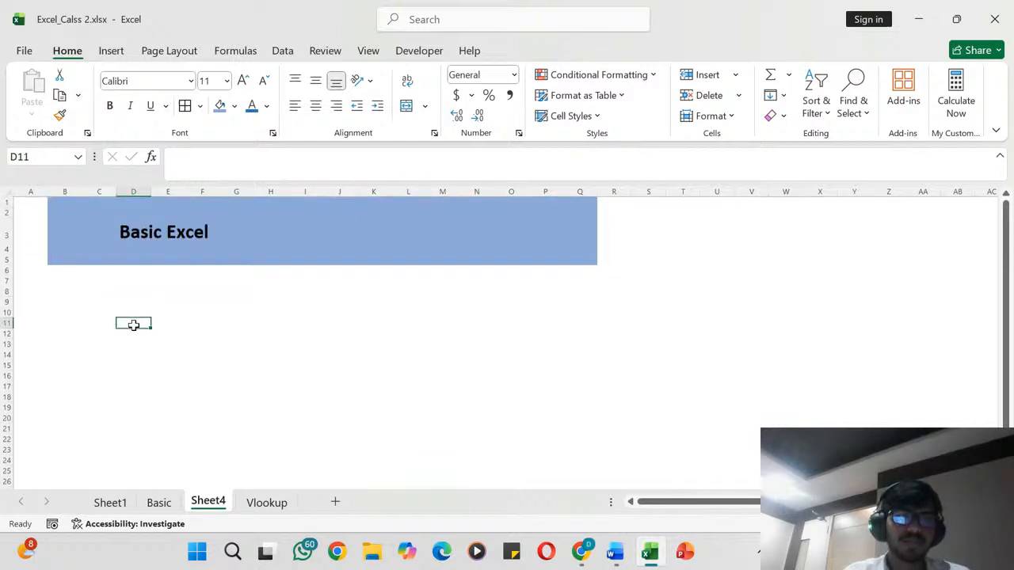
{"action": "left_click", "coordinate": [97, 282]}
{"action": "left_click", "coordinate": [82, 262]}
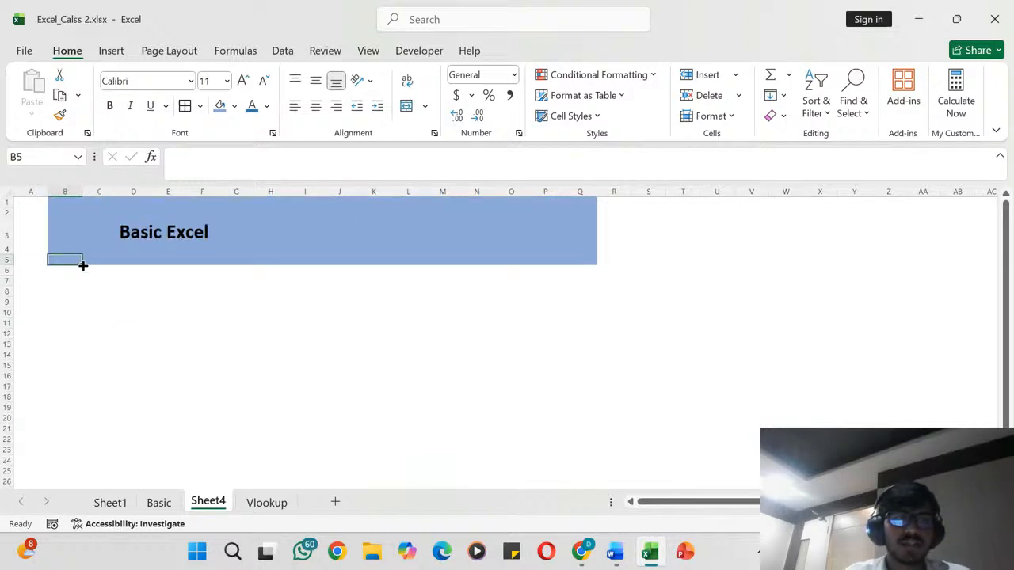
{"action": "scroll", "coordinate": [99, 290], "scroll_direction": "down", "scroll_amount": 1}
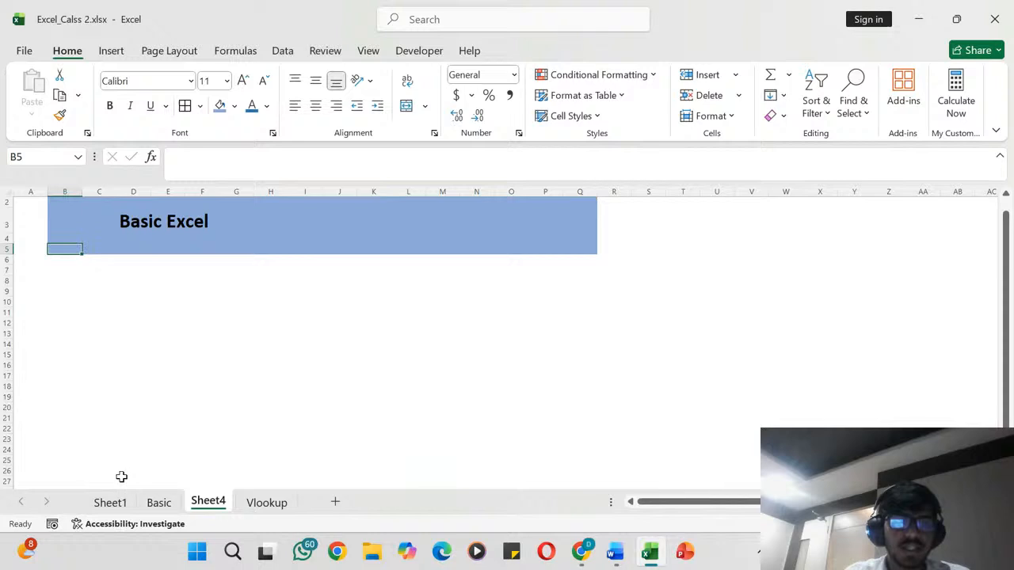
{"action": "left_click", "coordinate": [147, 346]}
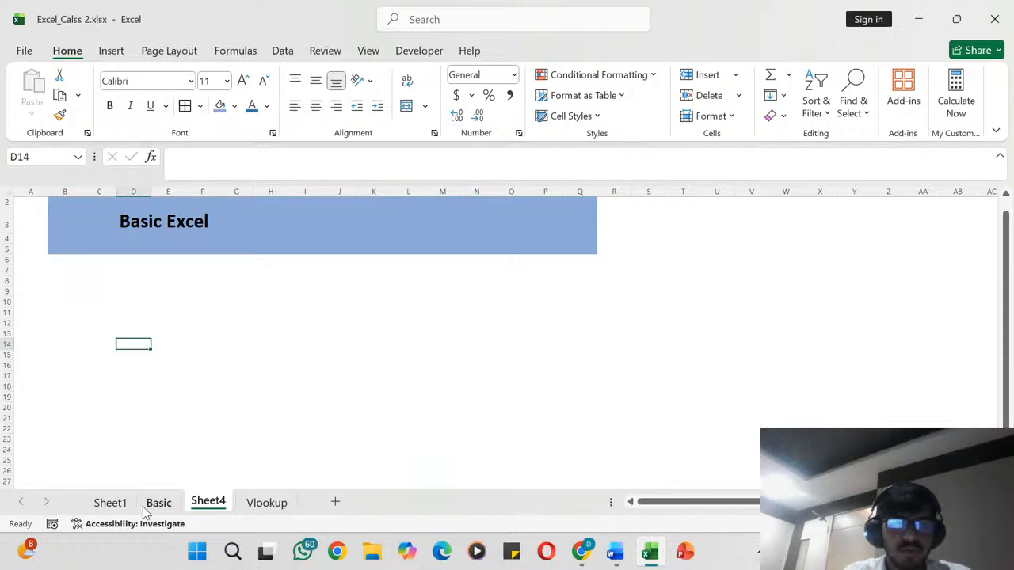
- Copy the table from Department to Join_Date (D4:G11) on the Basic sheet and paste it at C8 on Sheet4
{"action": "left_click", "coordinate": [115, 503]}
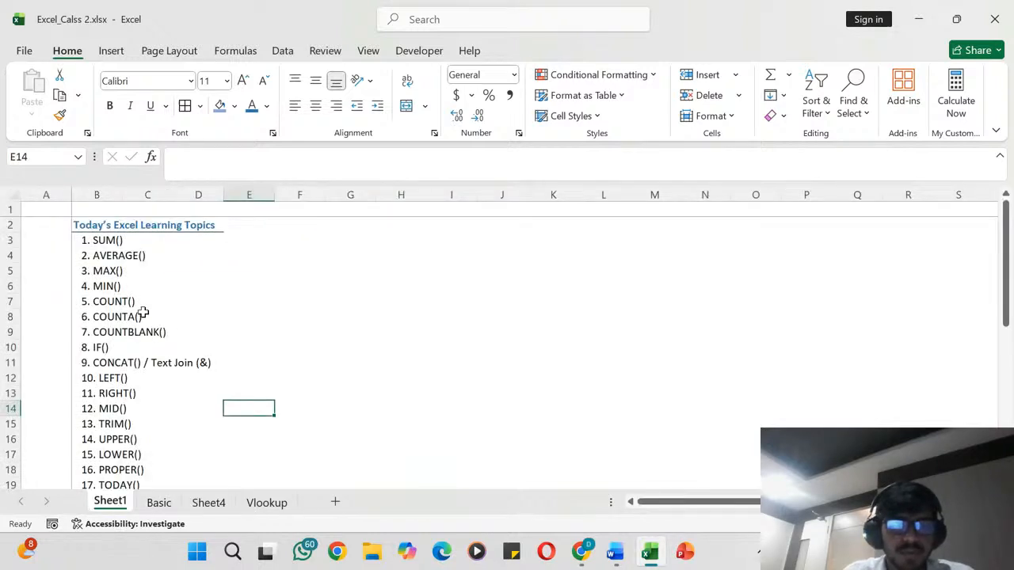
{"action": "left_click", "coordinate": [158, 503]}
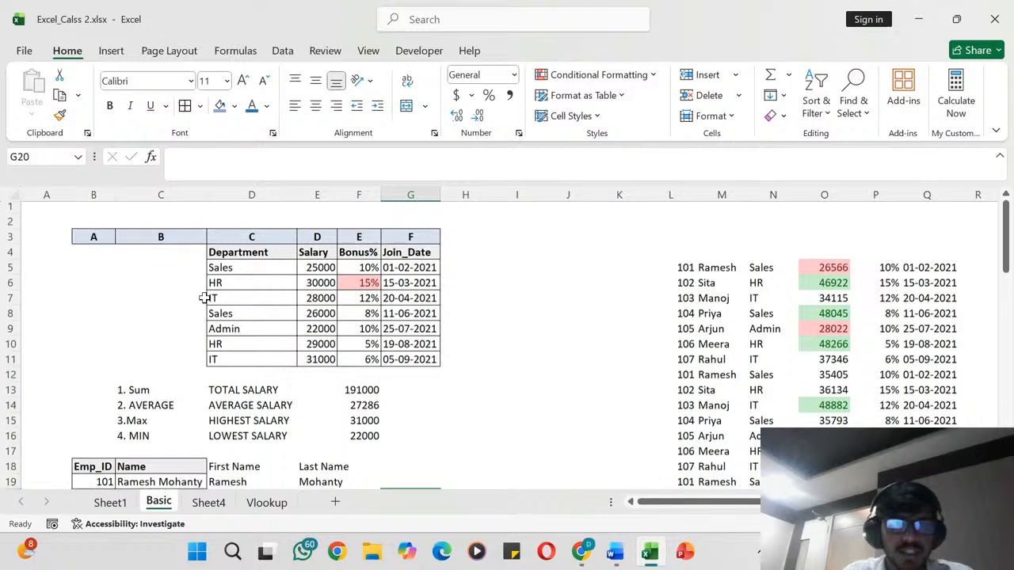
{"action": "left_click_drag", "start_coordinate": [267, 252], "coordinate": [417, 362]}
{"action": "key", "text": "ctrl+c"}
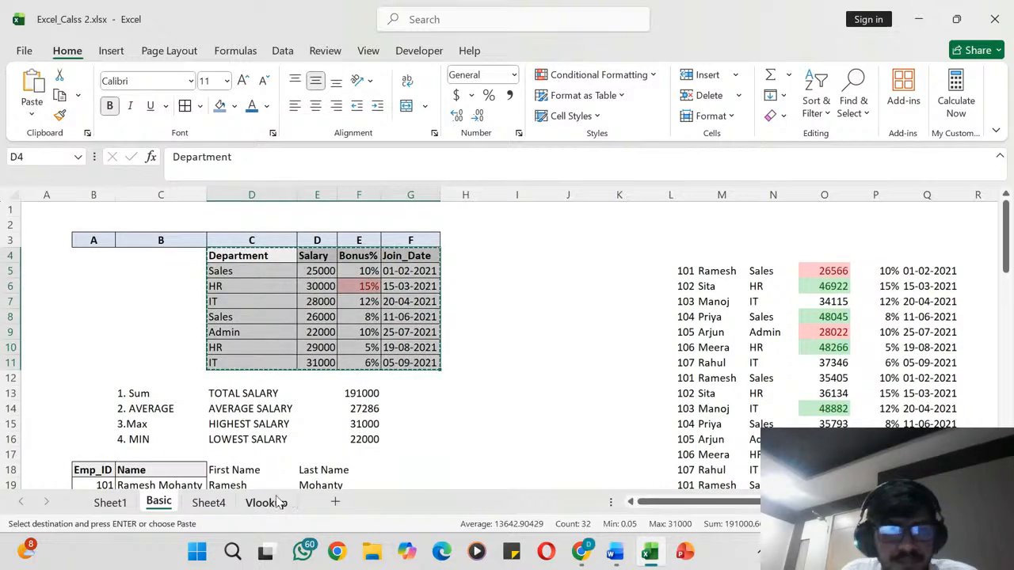
{"action": "left_click", "coordinate": [277, 503]}
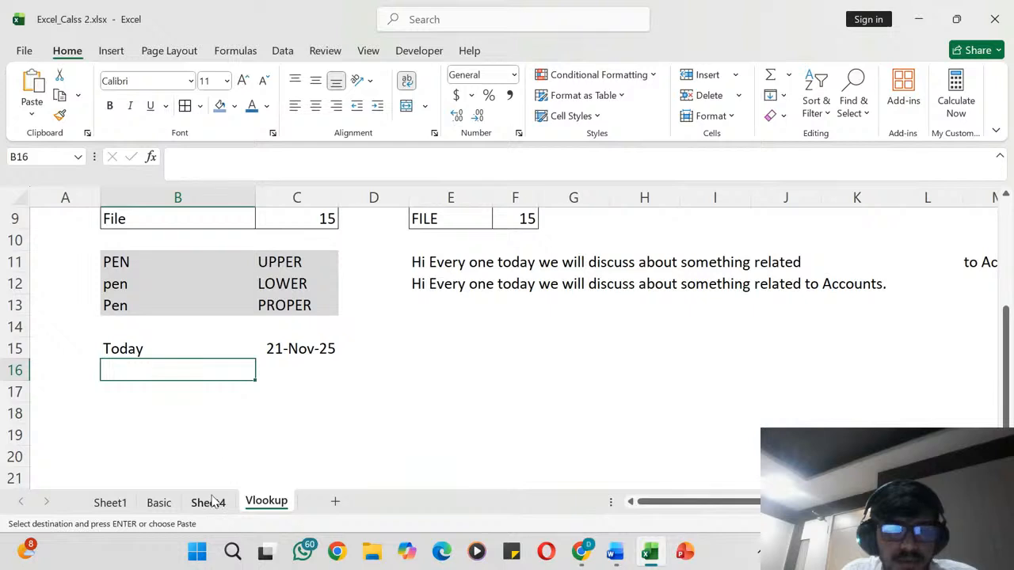
{"action": "left_click", "coordinate": [209, 502]}
{"action": "left_click", "coordinate": [102, 282]}
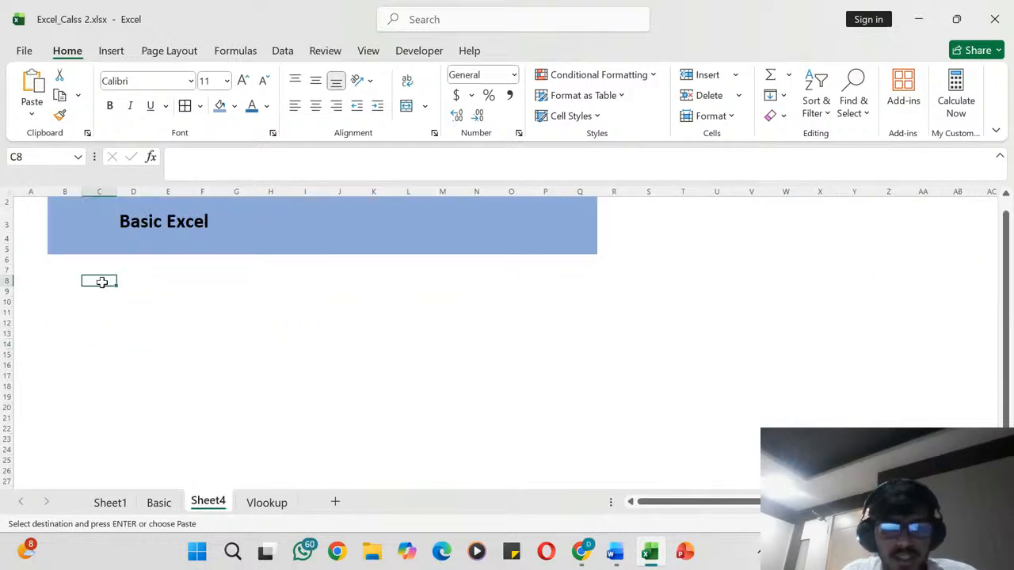
{"action": "key", "text": "ctrl+v"}
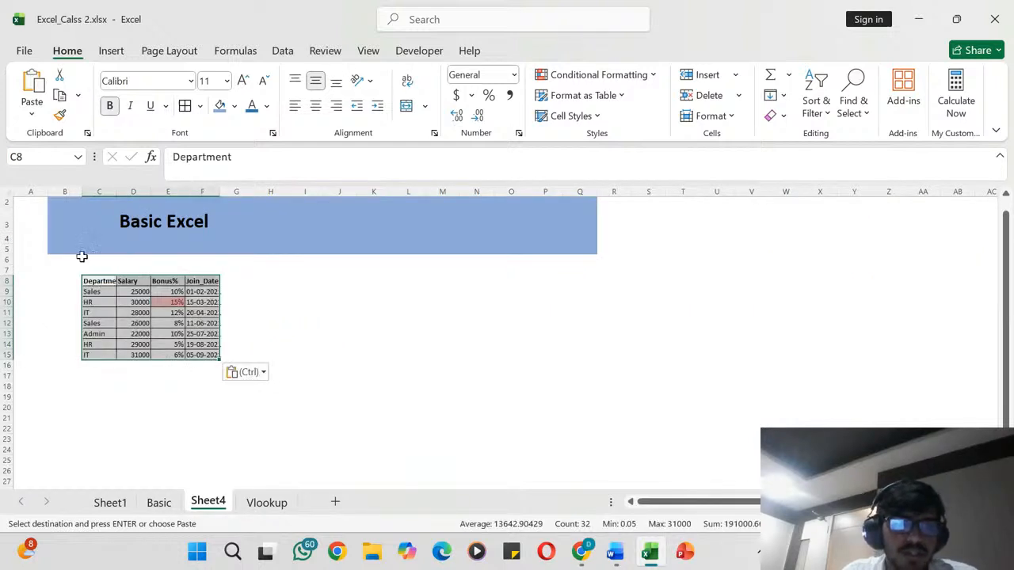
- Freeze the panes at cell B6 to lock the banner rows 1 to 5 and column A
{"action": "left_click", "coordinate": [80, 257]}
{"action": "scroll", "coordinate": [82, 256], "scroll_direction": "down", "scroll_amount": 3}
{"action": "scroll", "coordinate": [81, 255], "scroll_direction": "up", "scroll_amount": 2}
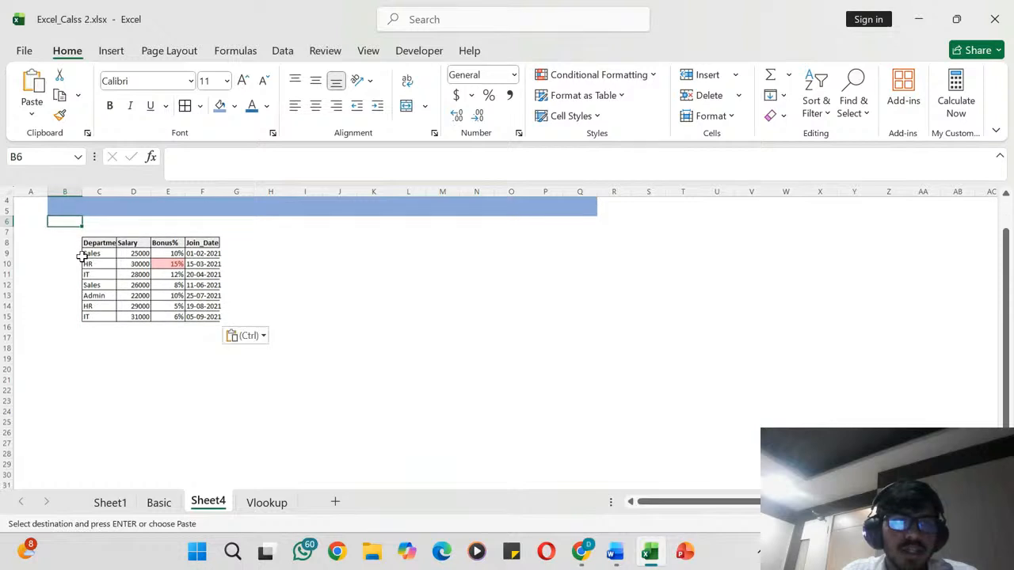
{"action": "scroll", "coordinate": [82, 255], "scroll_direction": "down", "scroll_amount": 5}
{"action": "scroll", "coordinate": [81, 256], "scroll_direction": "up", "scroll_amount": 6}
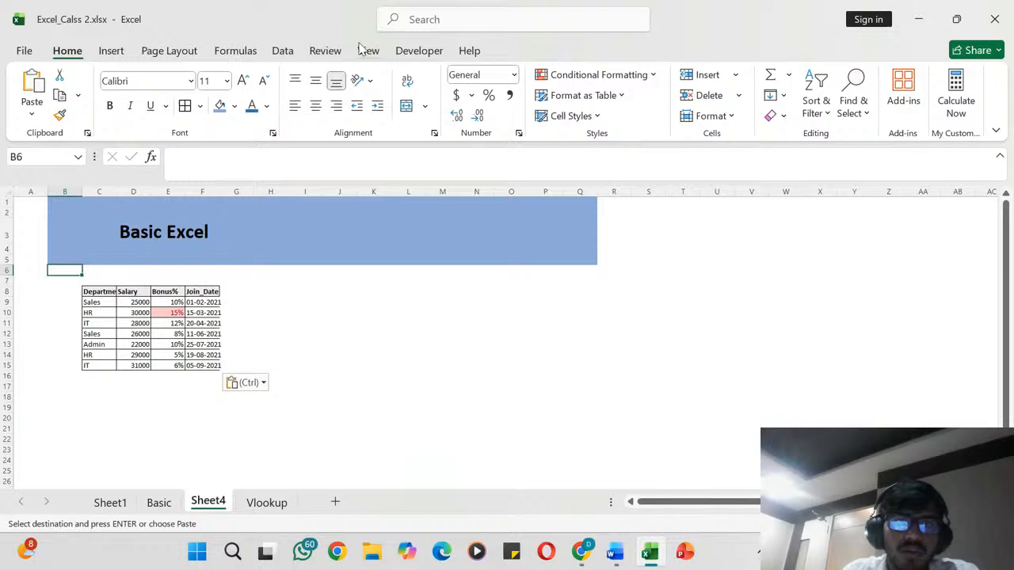
{"action": "left_click", "coordinate": [321, 50]}
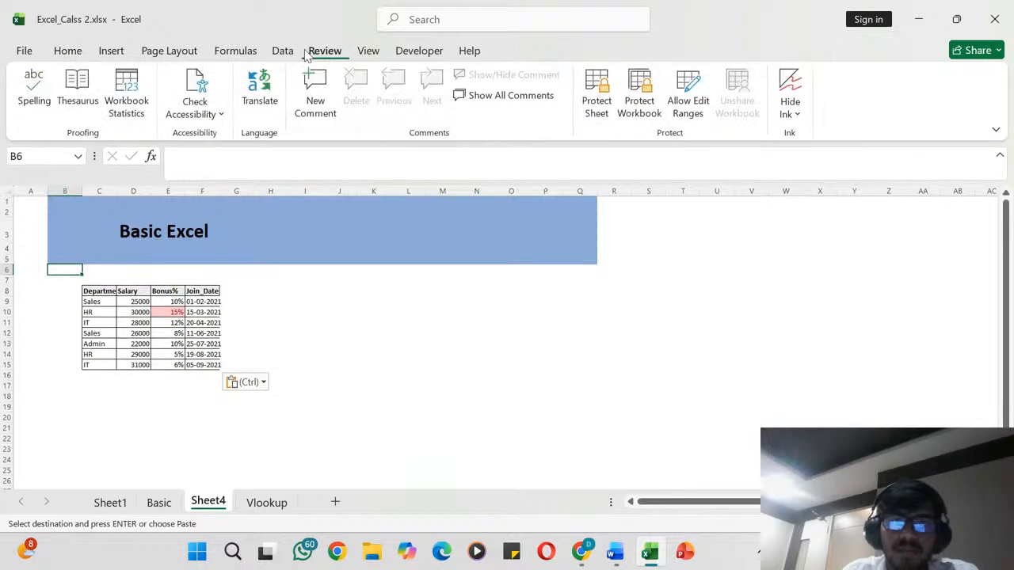
{"action": "left_click", "coordinate": [238, 51]}
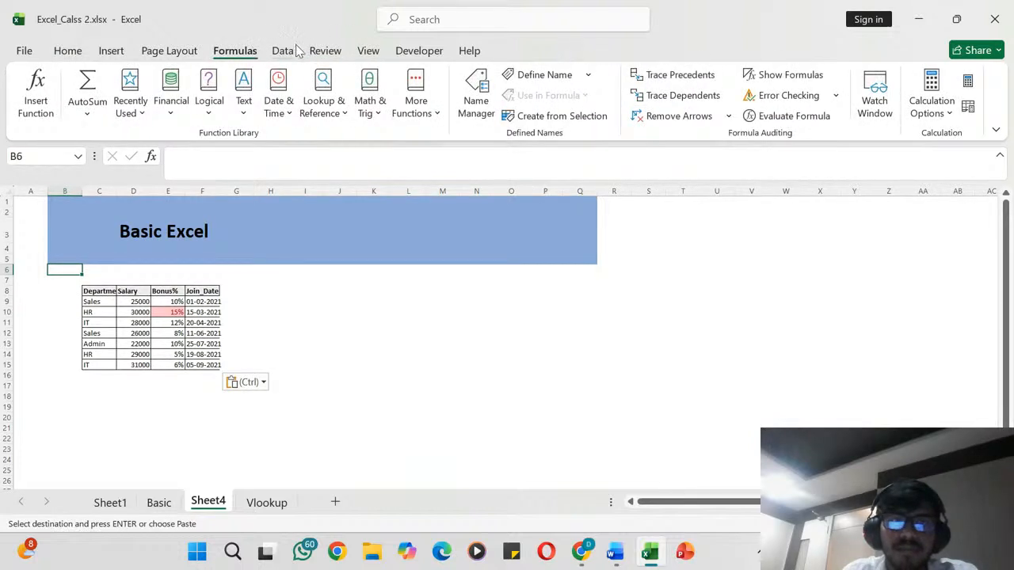
{"action": "left_click", "coordinate": [282, 51]}
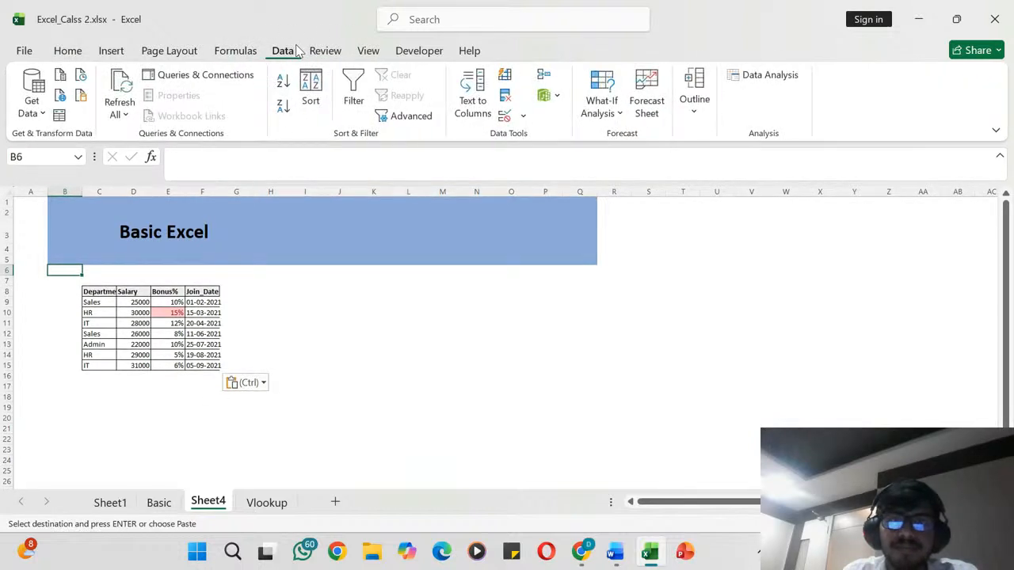
{"action": "left_click", "coordinate": [369, 51]}
{"action": "left_click", "coordinate": [559, 111]}
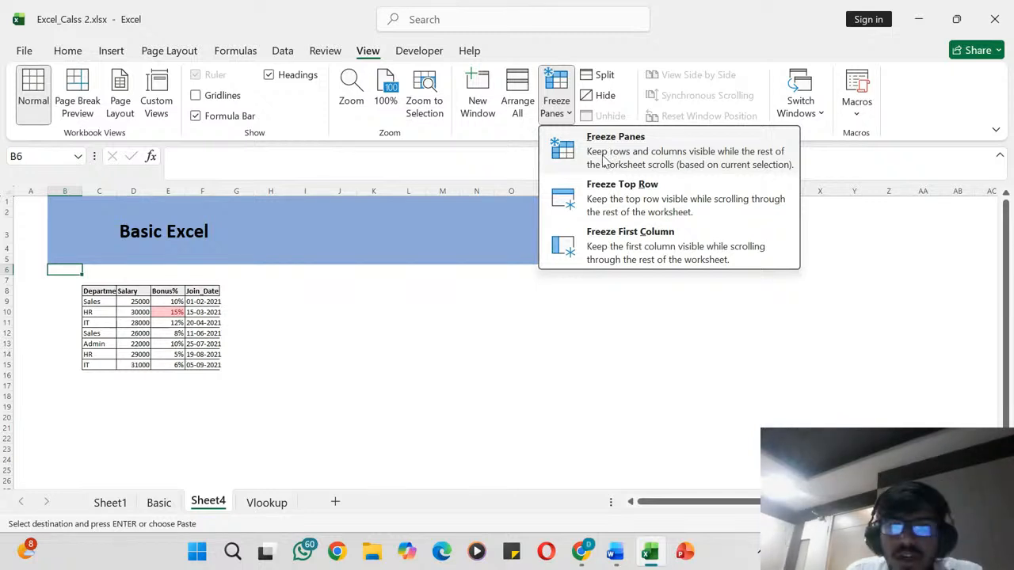
{"action": "left_click", "coordinate": [604, 161]}
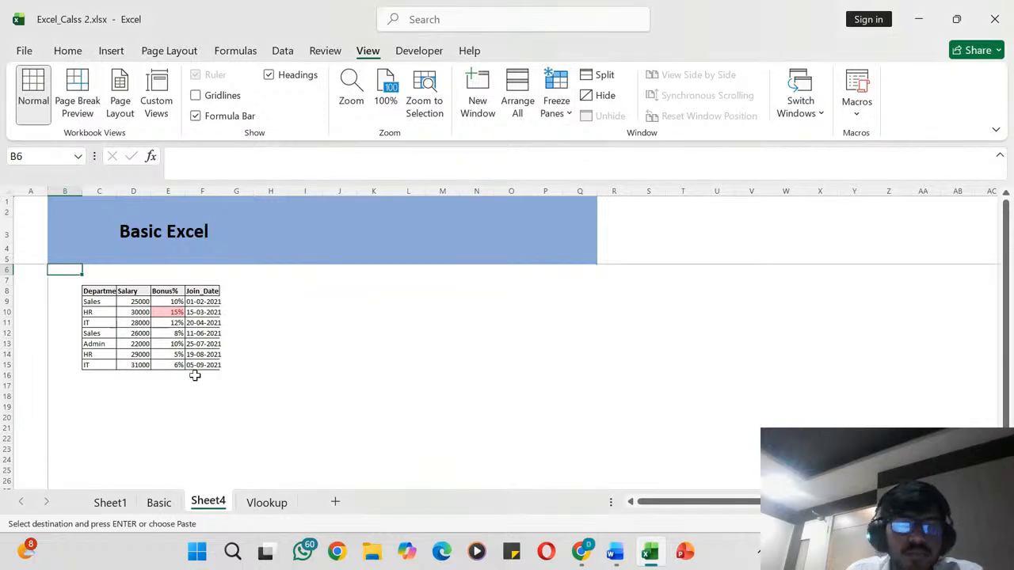
- Check how the frozen banner rows and column A behave while moving through the sheet
{"action": "scroll", "coordinate": [177, 367], "scroll_direction": "down", "scroll_amount": 3}
{"action": "scroll", "coordinate": [178, 367], "scroll_direction": "up", "scroll_amount": 2}
{"action": "scroll", "coordinate": [177, 366], "scroll_direction": "up", "scroll_amount": 2}
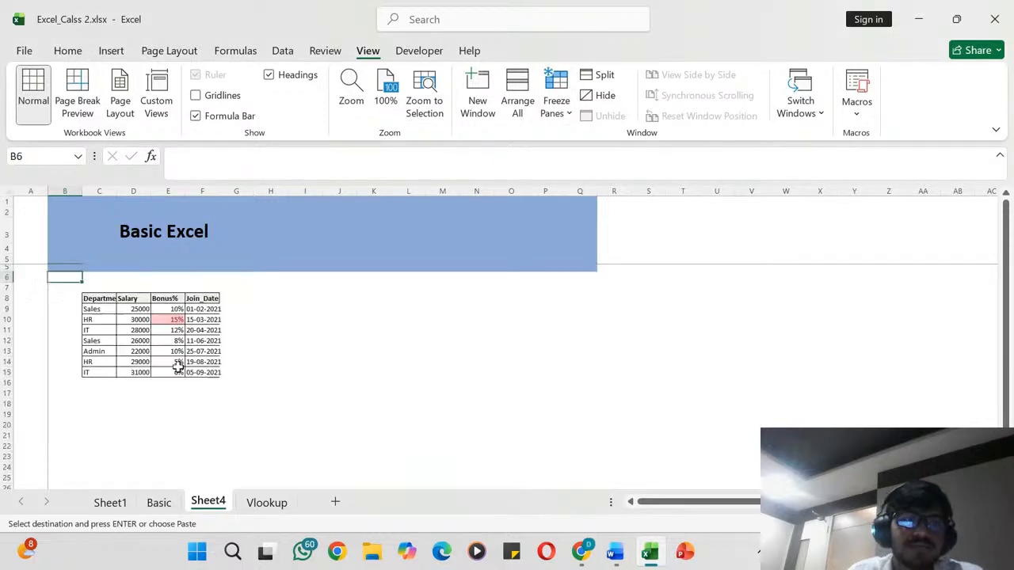
{"action": "scroll", "coordinate": [177, 366], "scroll_direction": "down", "scroll_amount": 9}
{"action": "scroll", "coordinate": [177, 367], "scroll_direction": "up", "scroll_amount": 9}
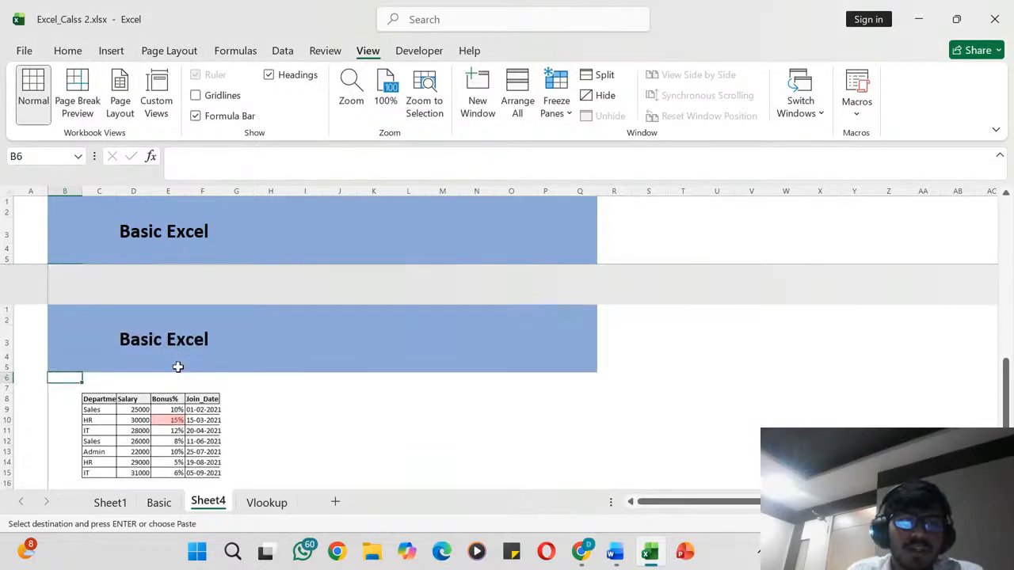
{"action": "scroll", "coordinate": [177, 366], "scroll_direction": "up", "scroll_amount": 3}
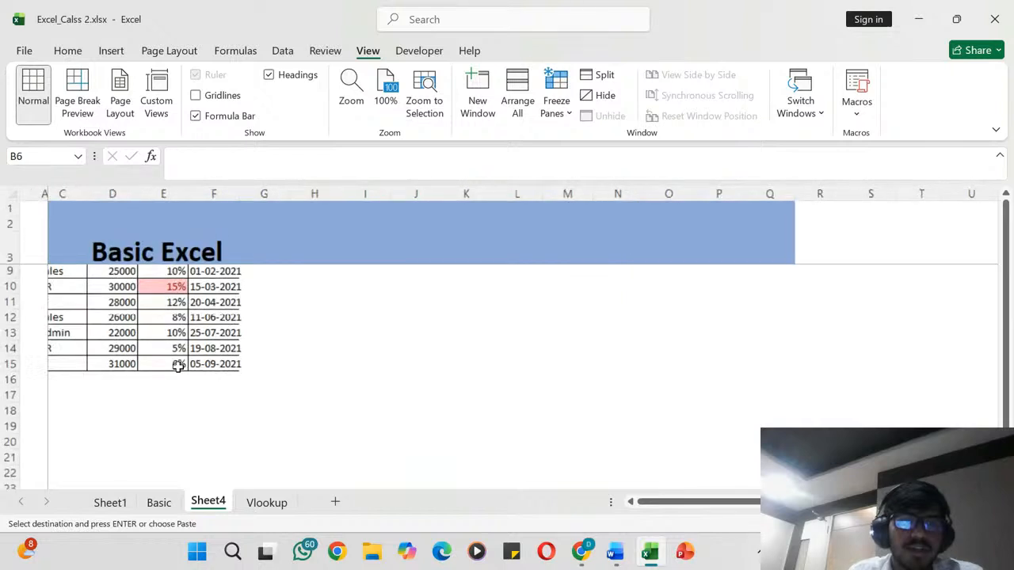
{"action": "scroll", "coordinate": [178, 367], "scroll_direction": "down", "scroll_amount": 2}
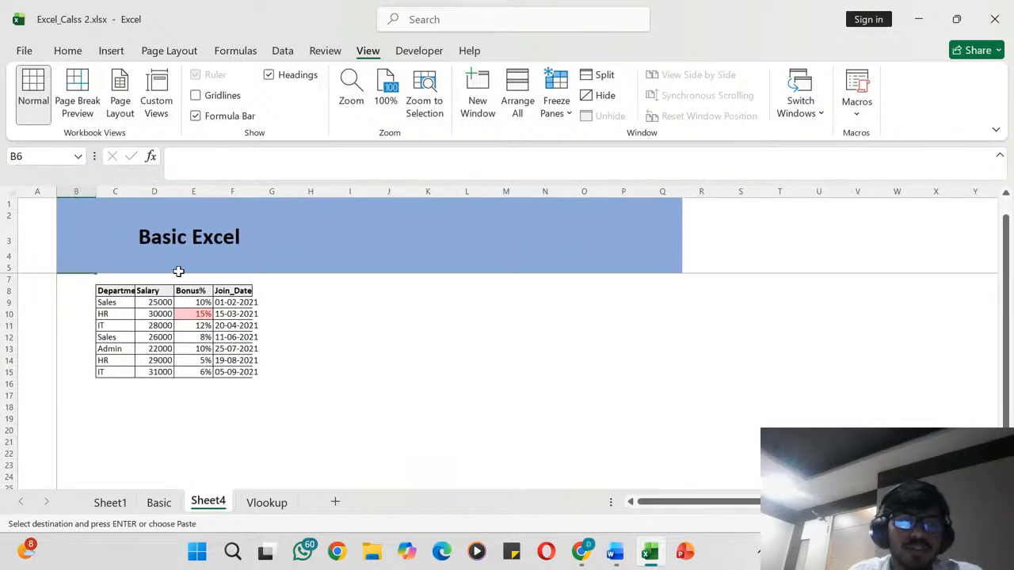
{"action": "left_click", "coordinate": [169, 239]}
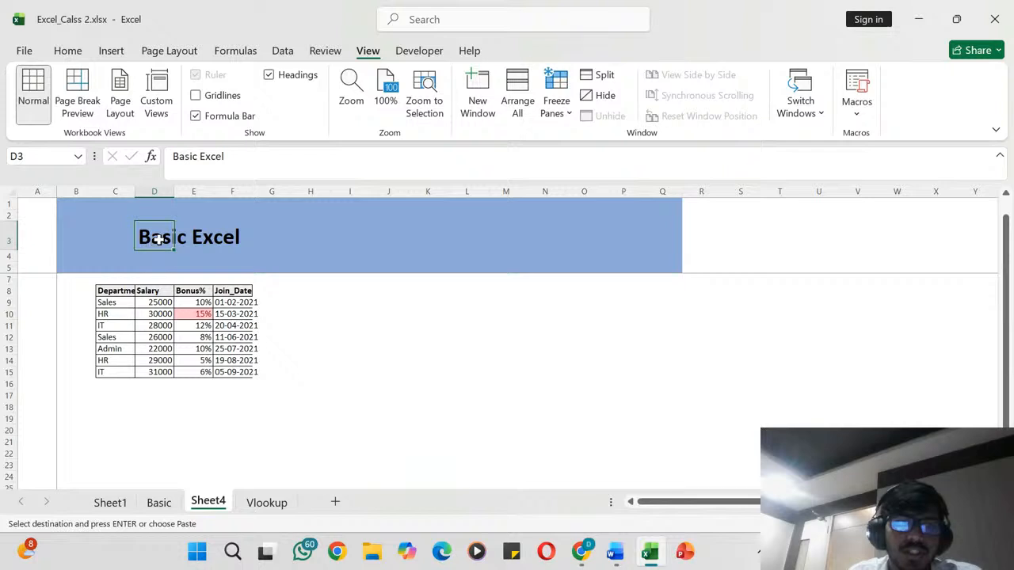
{"action": "left_click_drag", "start_coordinate": [70, 266], "coordinate": [523, 266]}
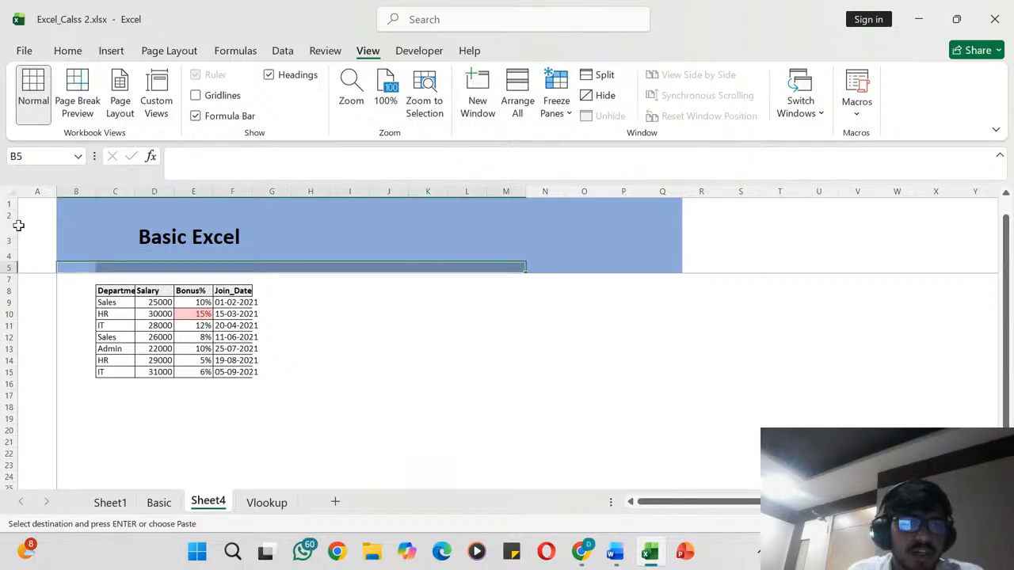
{"action": "left_click", "coordinate": [5, 237]}
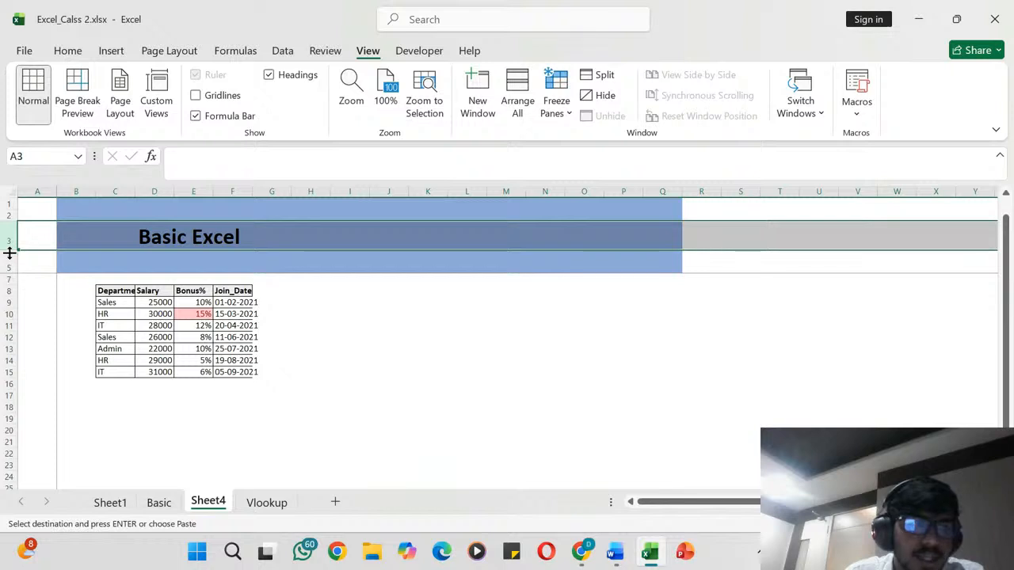
- Delete the empty row 20 below the pasted table and select the whole of row 18
{"action": "left_click", "coordinate": [5, 430]}
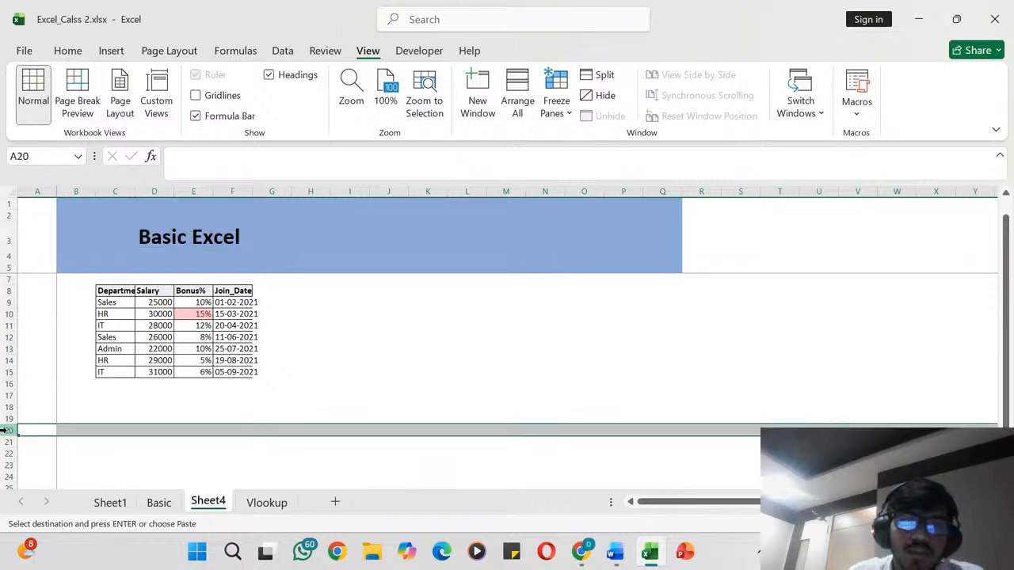
{"action": "left_click", "coordinate": [68, 51]}
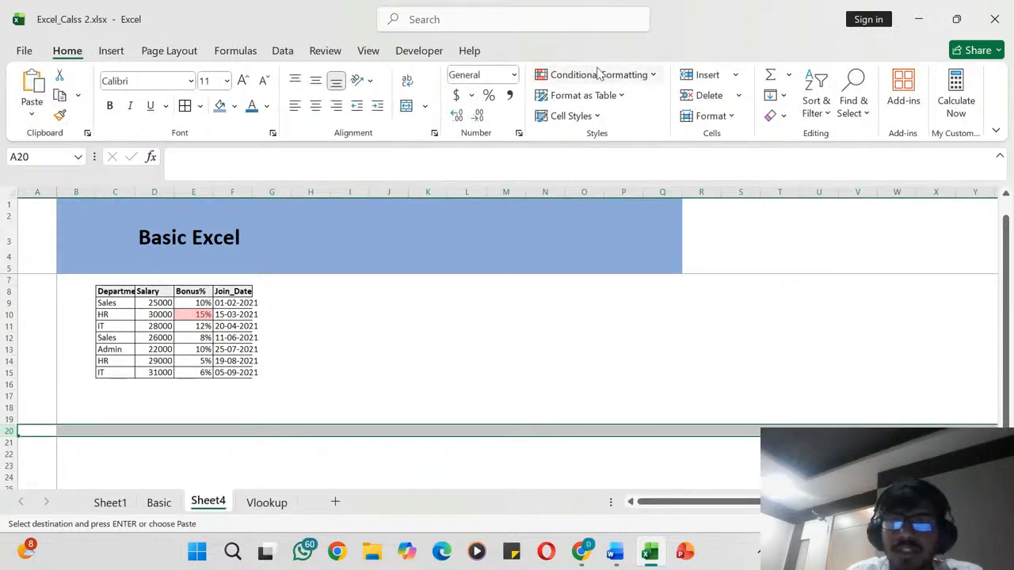
{"action": "left_click", "coordinate": [715, 98]}
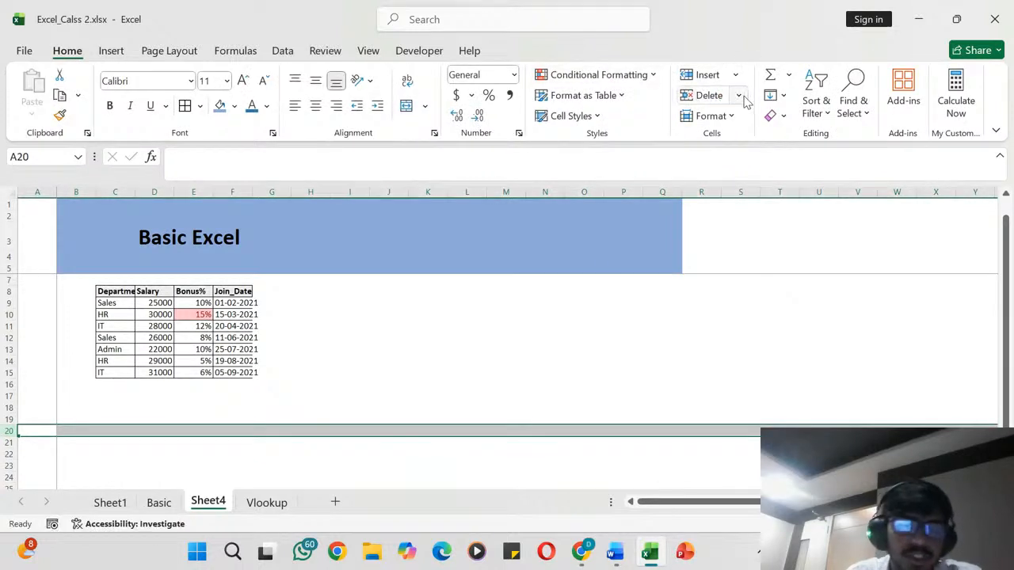
{"action": "left_click", "coordinate": [60, 412]}
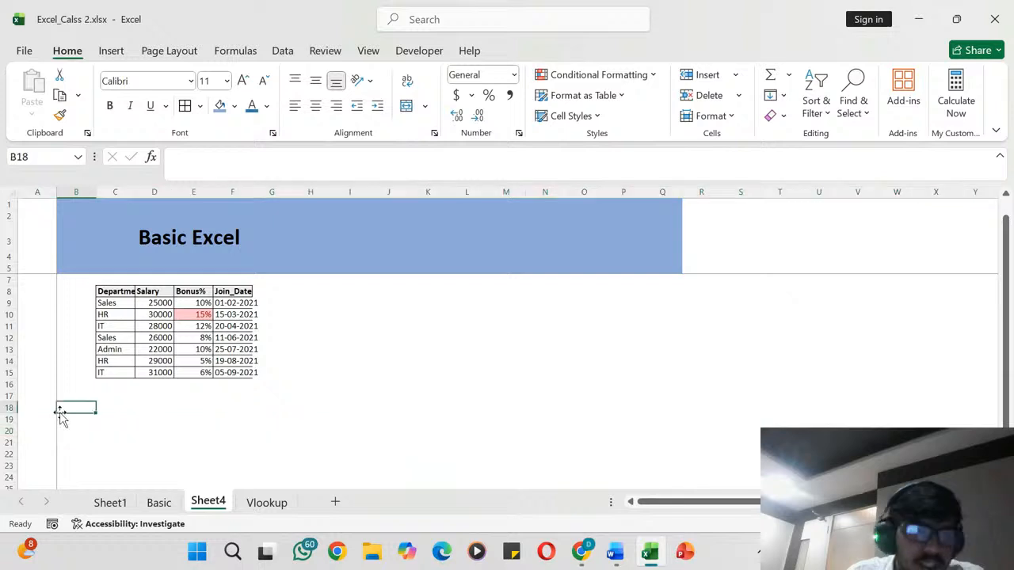
{"action": "left_click", "coordinate": [8, 409]}
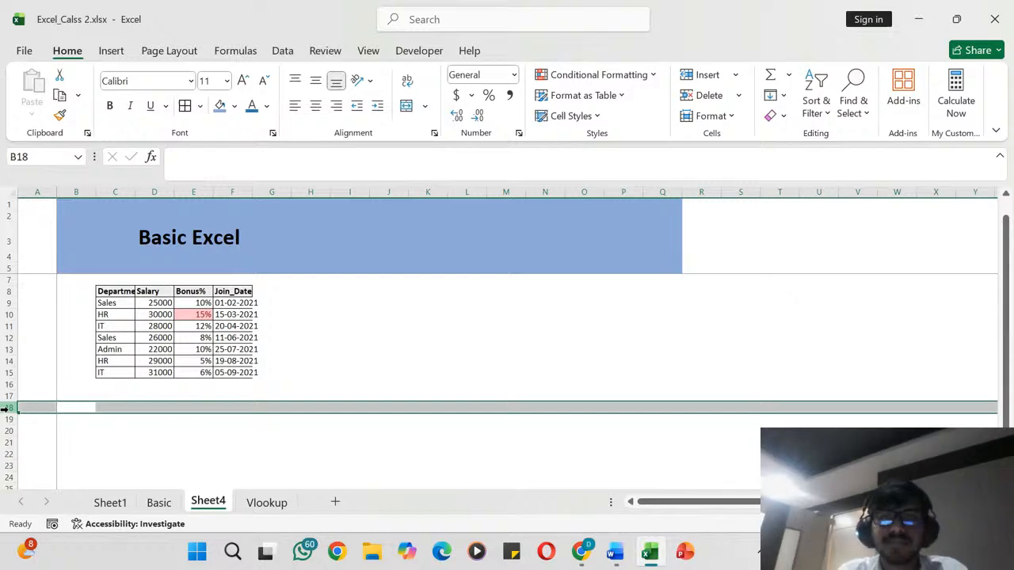
- Switch to the YouTube Studio live streaming page in Chrome to view the stream and its chat
{"action": "key", "text": "alt+Tab"}
{"action": "key", "text": "alt+Tab"}
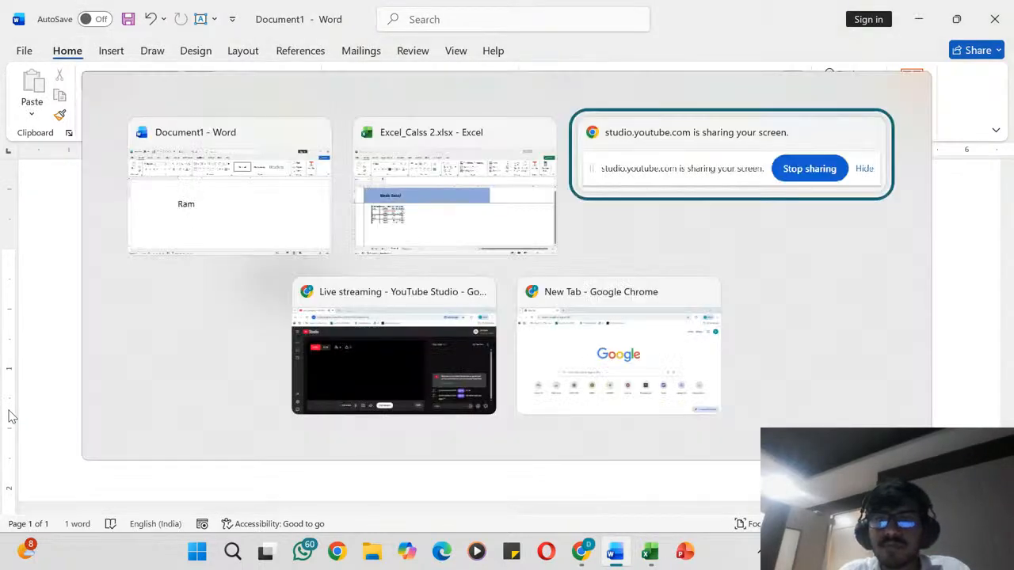
{"action": "key", "text": "Tab"}
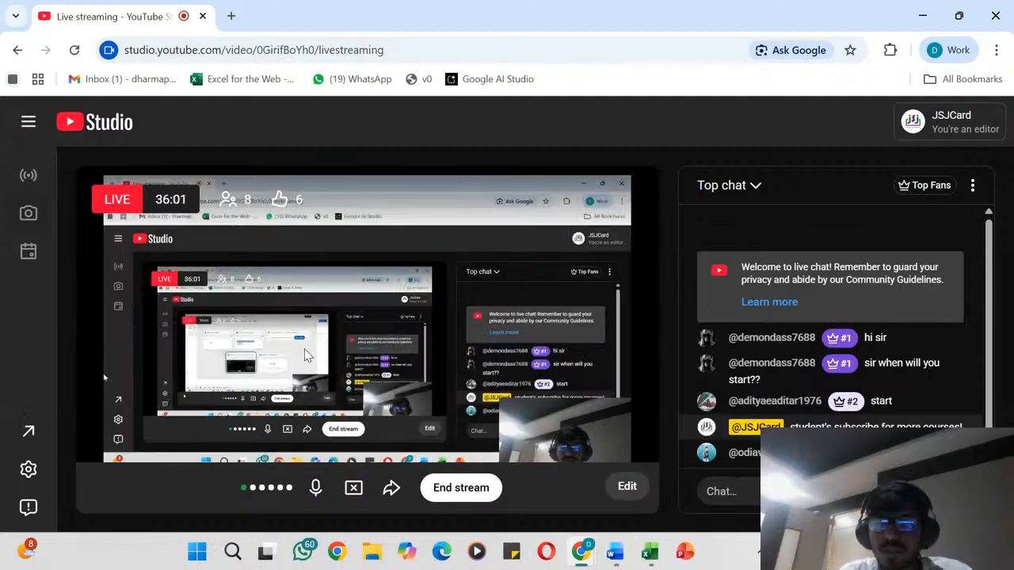